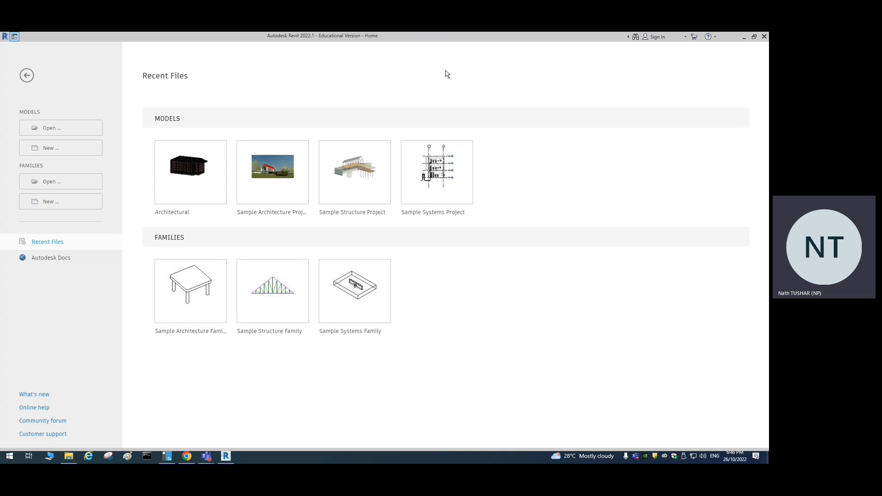
- Open the Revit 2022 online help and enlarge its browser window to full size
mouse_move(405, 172)
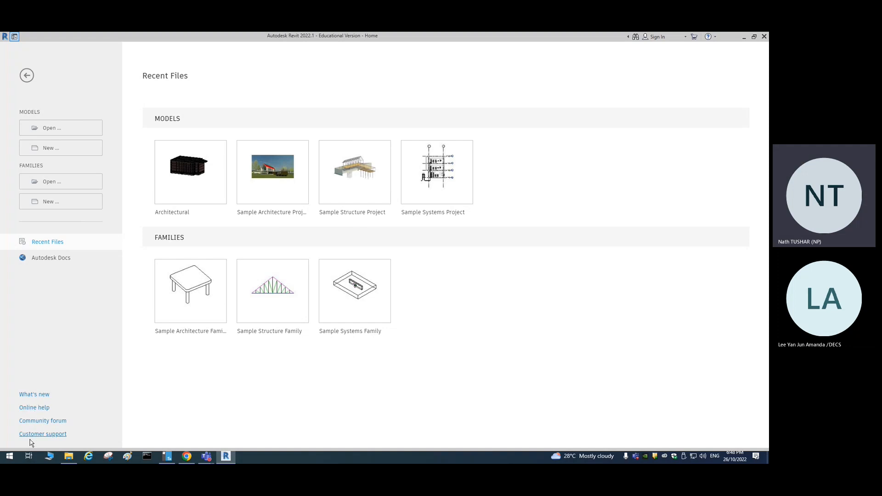
left_click(36, 412)
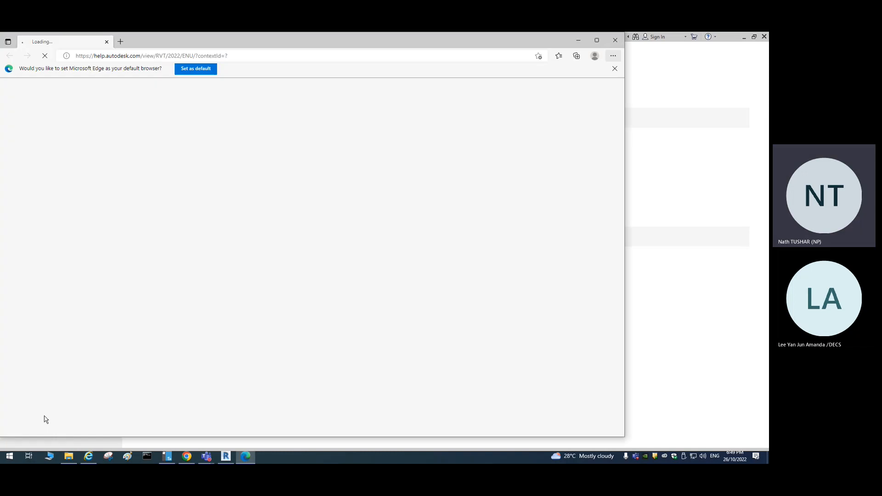
left_click(597, 40)
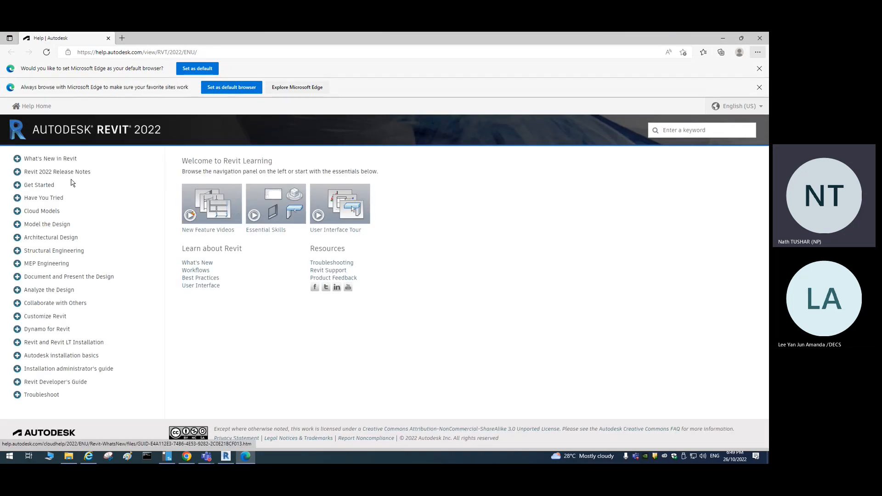
- Examine the help contents by expanding the topics from What's New in Revit through MEP Engineering, and close the browser windows
left_click(54, 160)
left_click(43, 195)
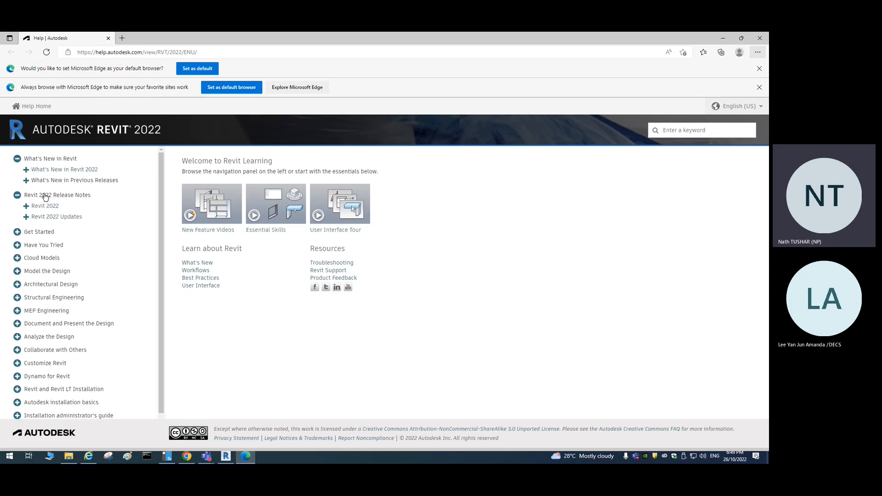
left_click(40, 231)
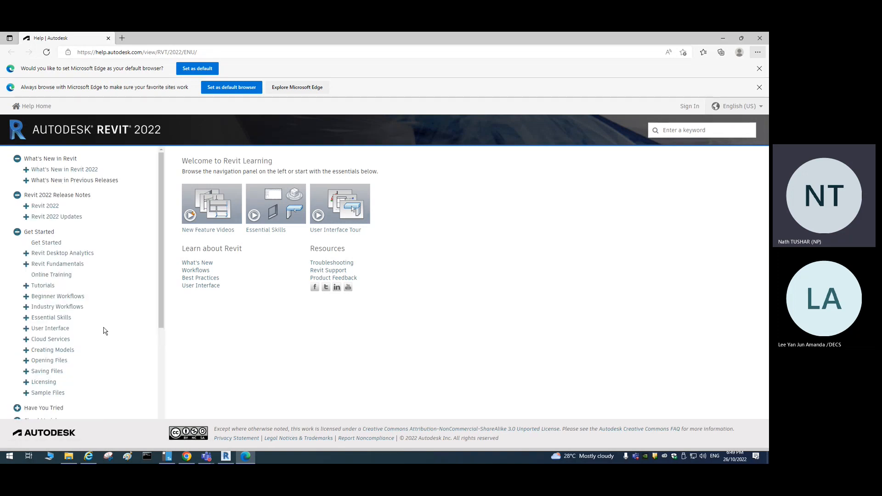
scroll(73, 352, "down", 5)
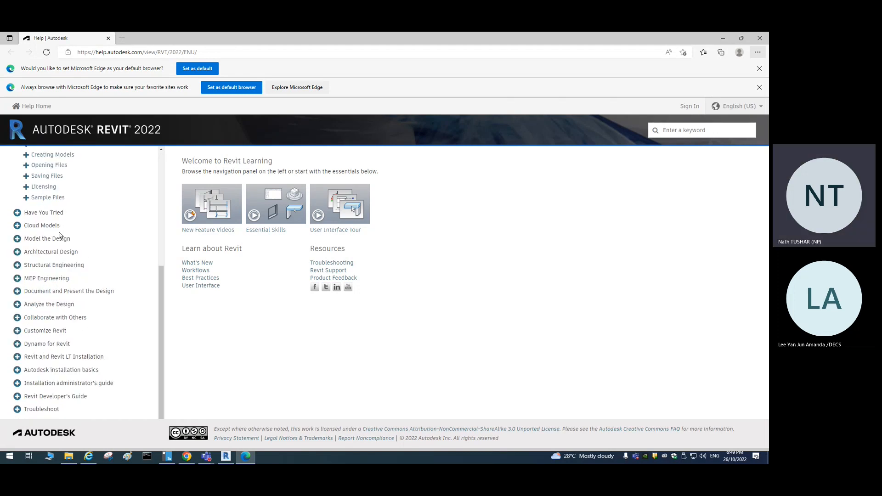
left_click(51, 214)
left_click(41, 239)
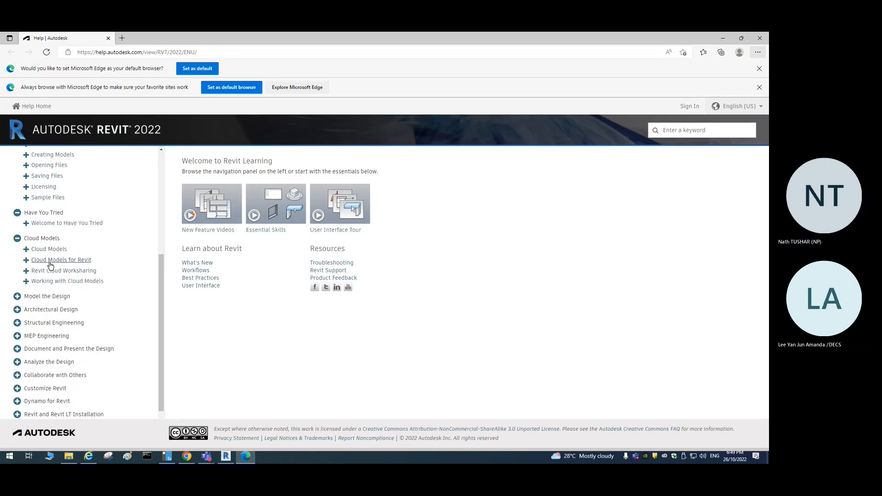
left_click(39, 297)
left_click(53, 388)
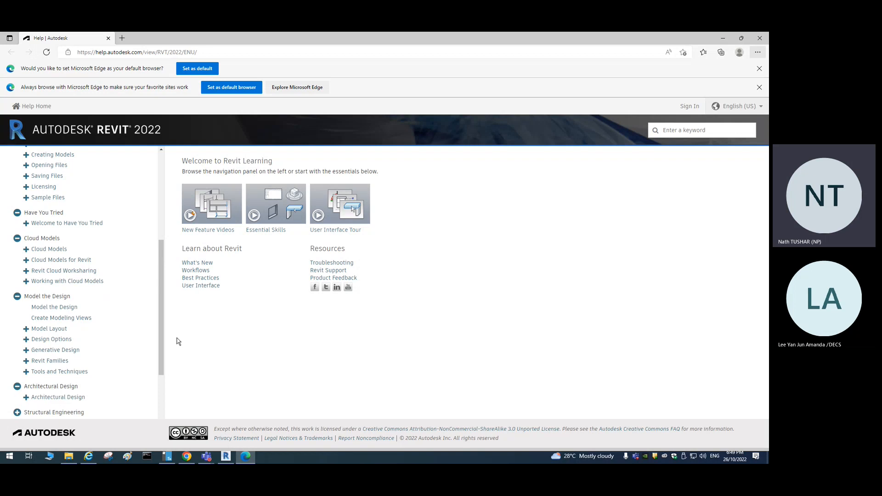
scroll(92, 355, "down", 1)
scroll(92, 355, "down", 3)
left_click(55, 266)
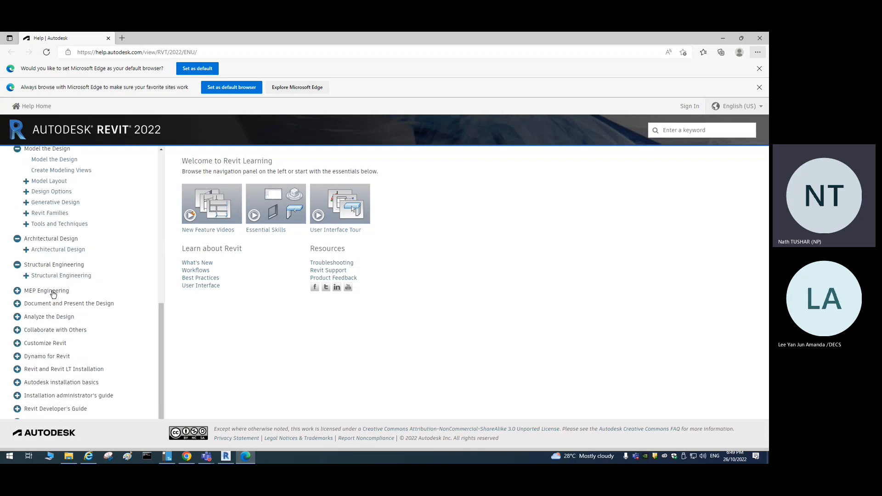
left_click(52, 291)
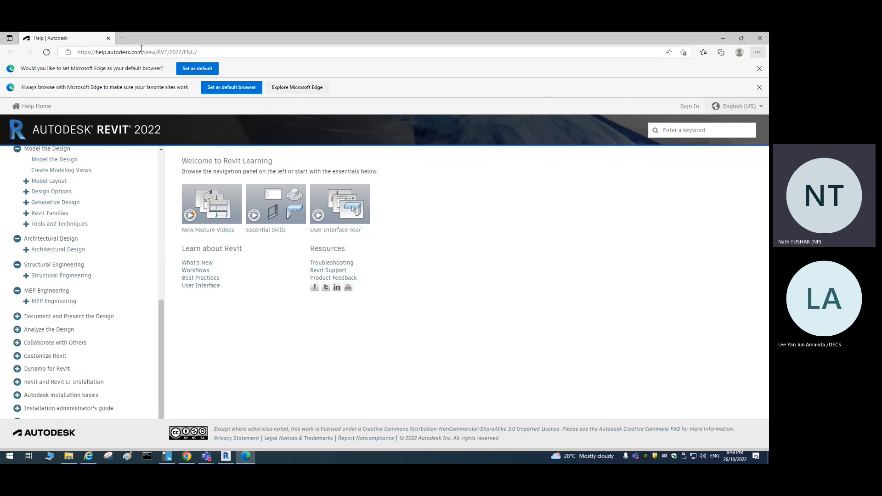
left_click(108, 38)
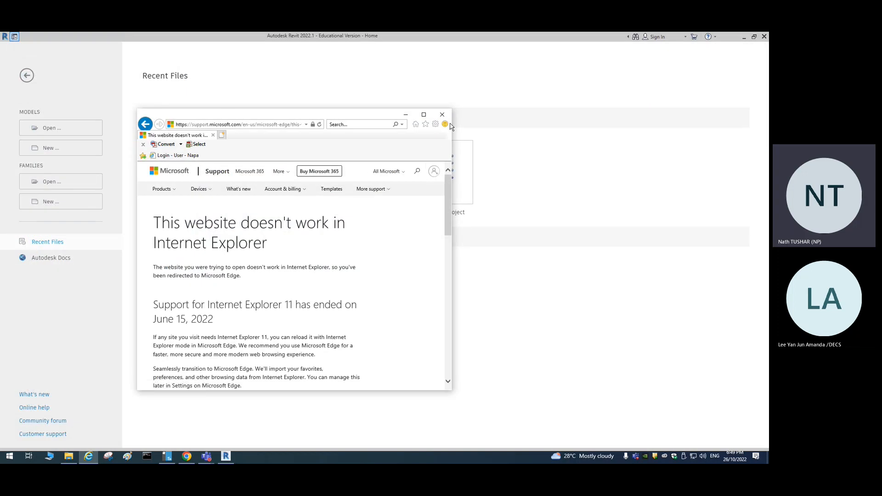
left_click(435, 116)
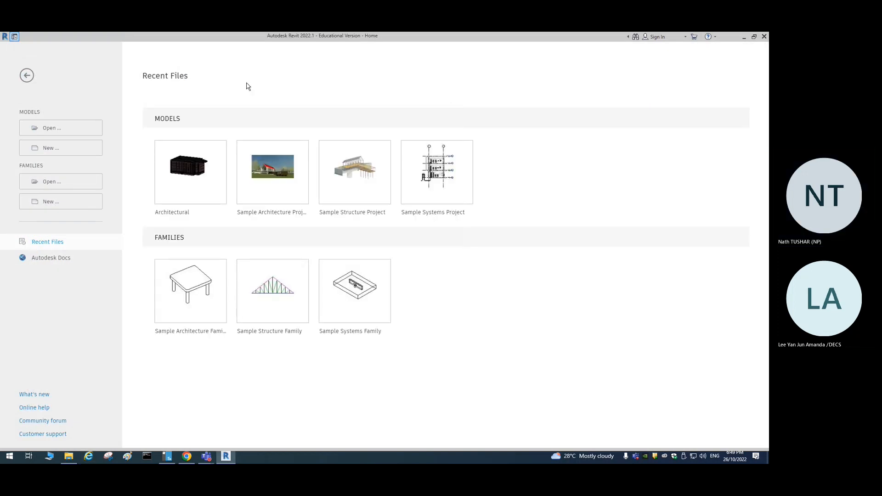
- Open the Sample Architecture Project and display its default 3D view
left_click(274, 172)
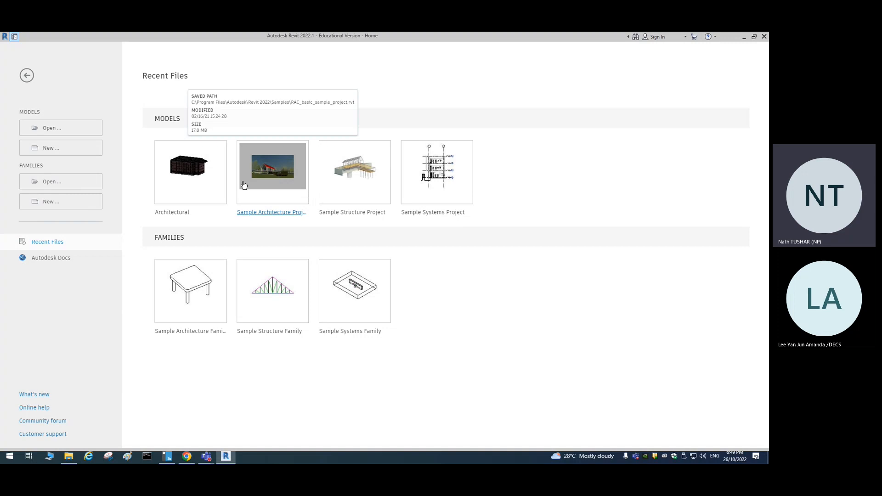
left_click(278, 177)
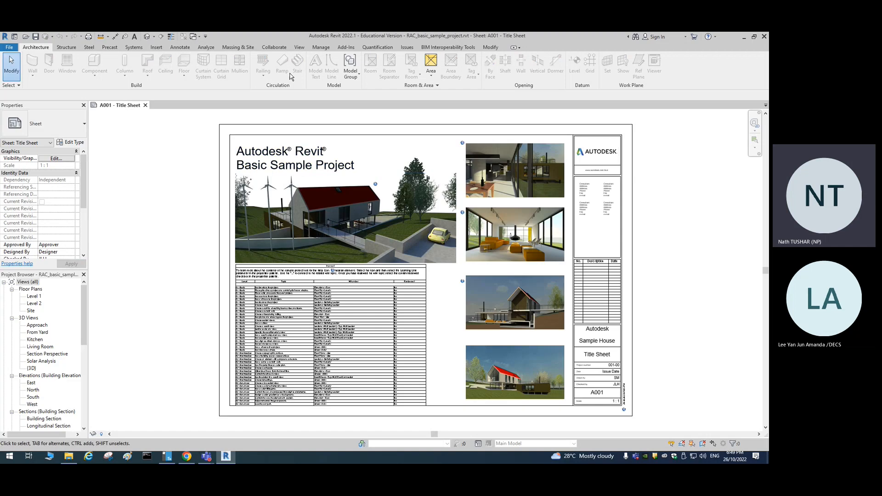
left_click(145, 37)
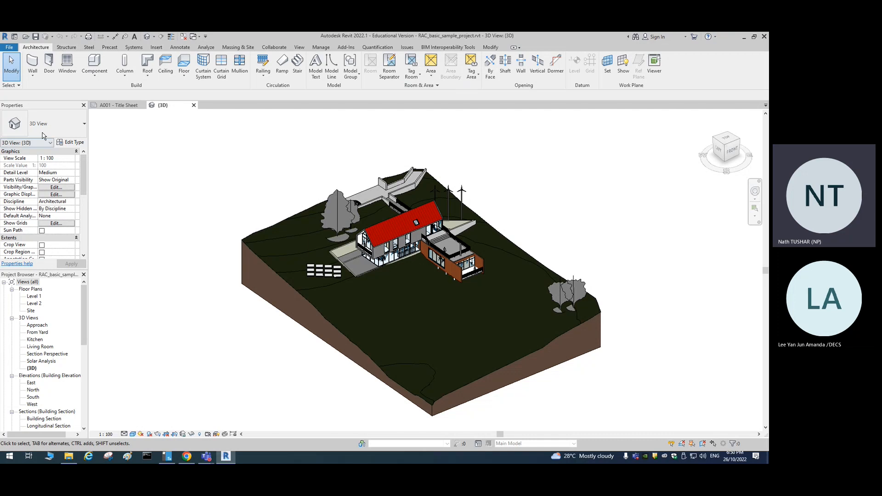
- Compare the tools offered for the Architecture, Structure, Steel, Precast and Systems disciplines
left_click(65, 47)
left_click(89, 48)
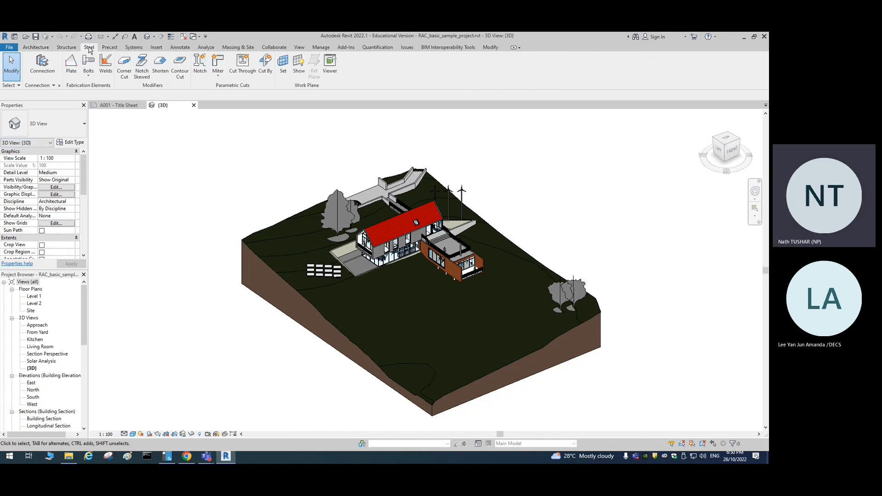
left_click(110, 47)
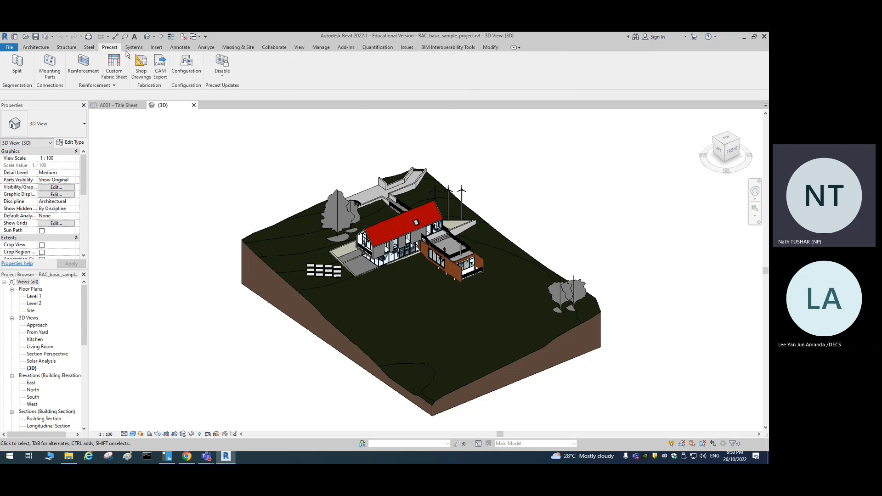
left_click(134, 48)
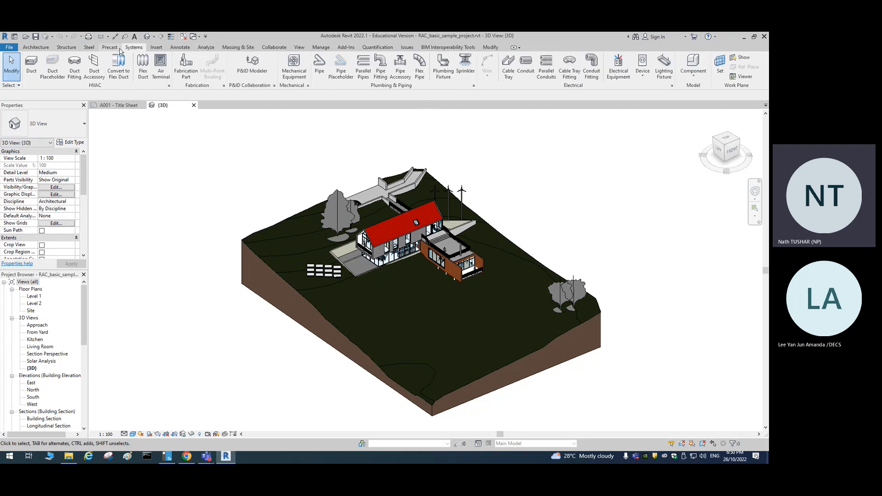
left_click(35, 48)
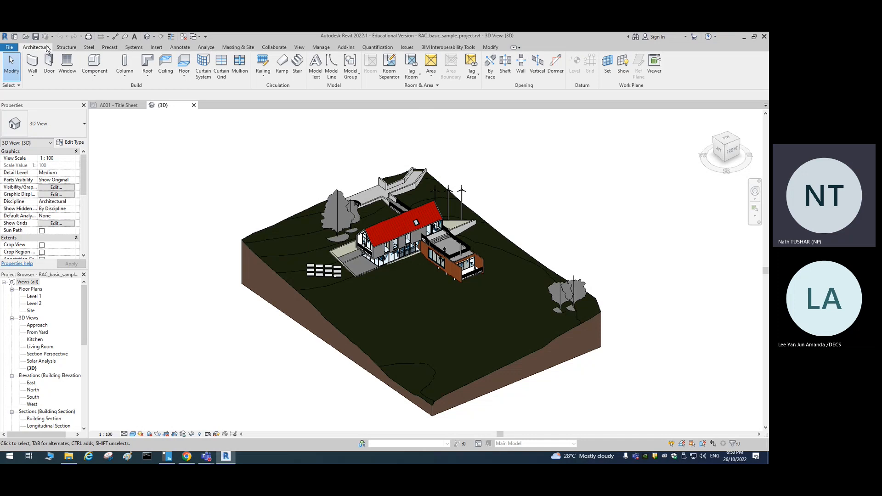
left_click(69, 48)
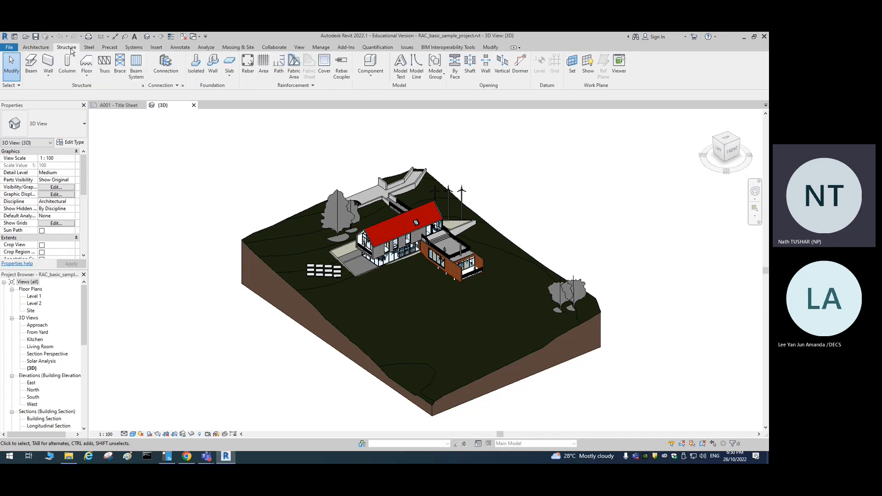
left_click(36, 48)
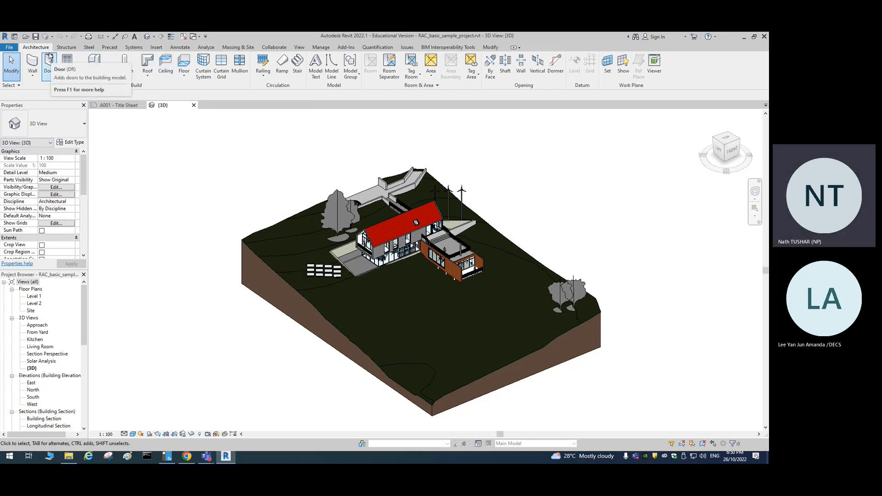
left_click(64, 47)
left_click(92, 47)
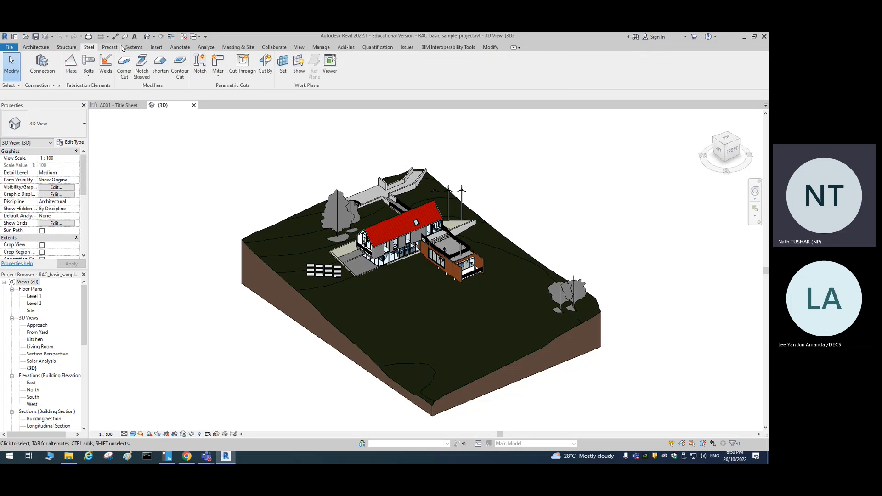
left_click(108, 49)
left_click(36, 47)
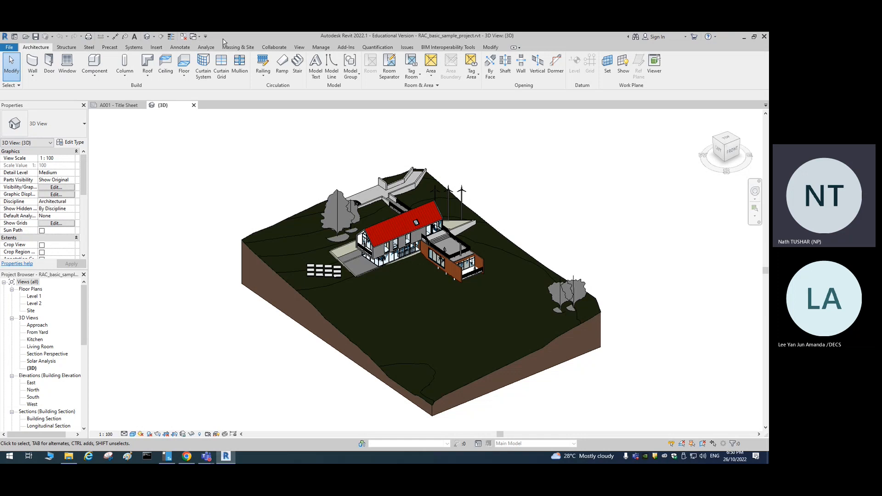
- Look through the remaining tool sets from Structure to Quantification, including Annotate, Collaborate, View and Add-Ins, and return to the Structure tools
left_click(67, 47)
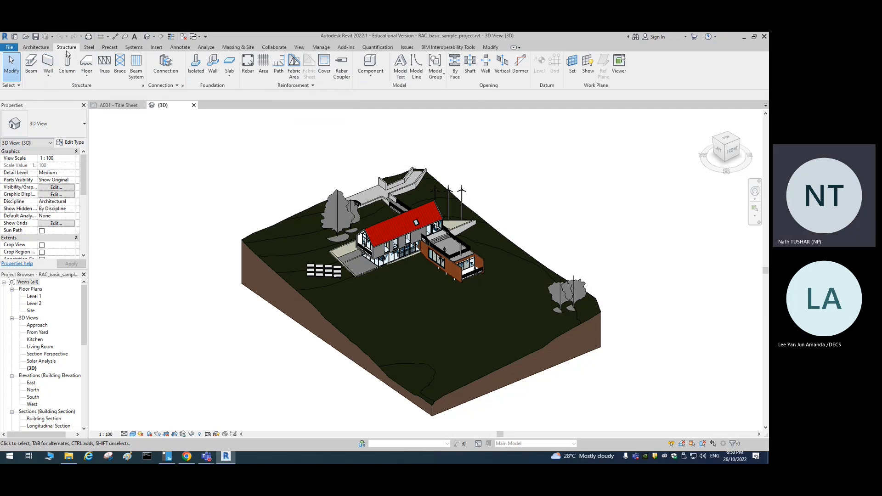
left_click(90, 48)
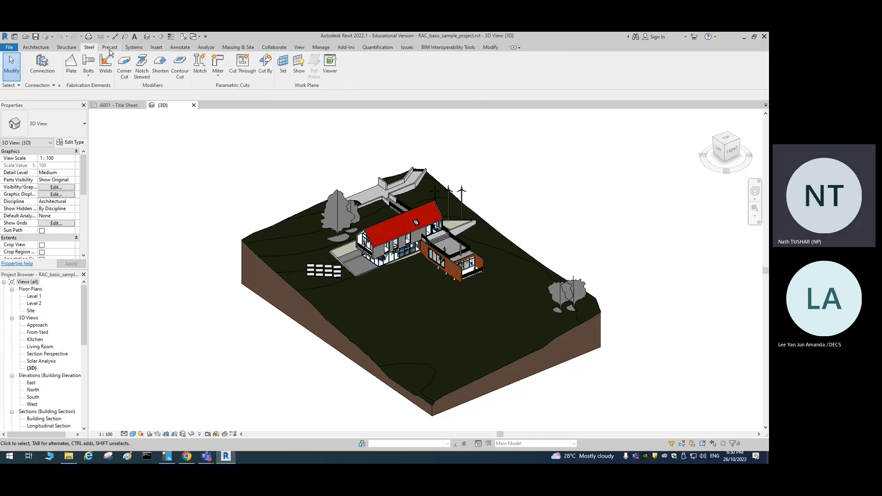
left_click(110, 49)
left_click(135, 48)
left_click(158, 49)
left_click(182, 48)
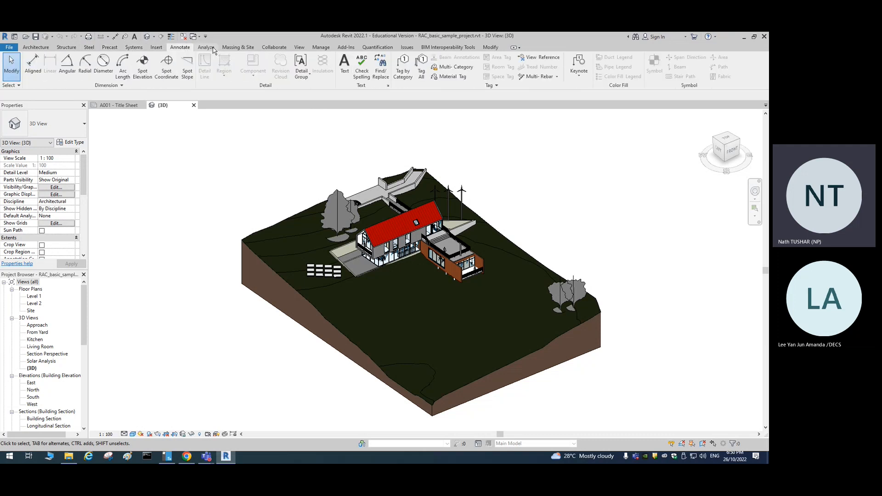
left_click(206, 49)
left_click(238, 48)
left_click(273, 49)
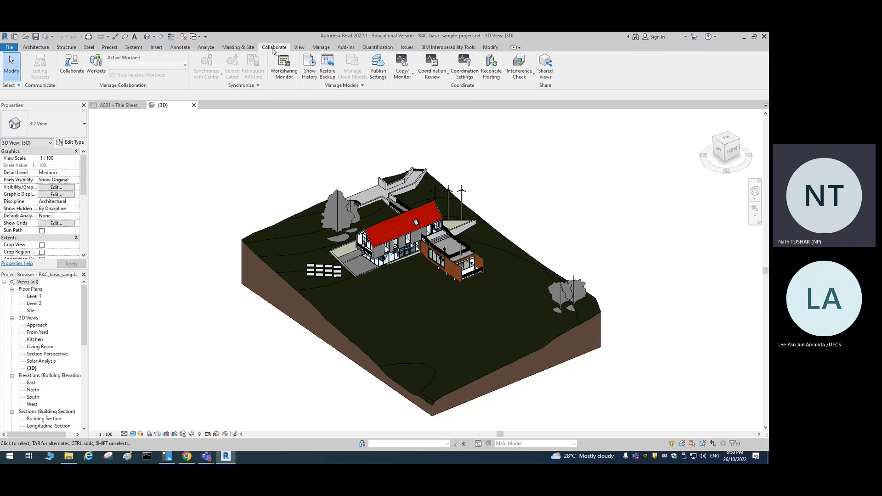
left_click(299, 48)
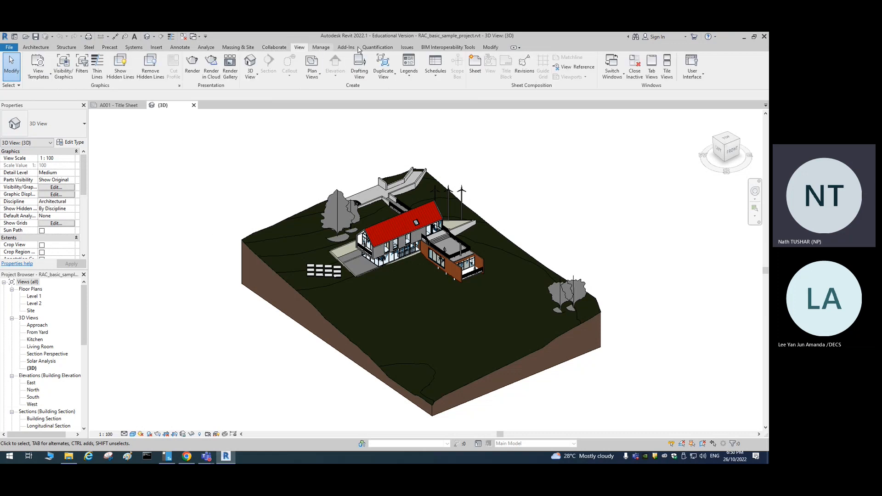
left_click(320, 48)
left_click(348, 48)
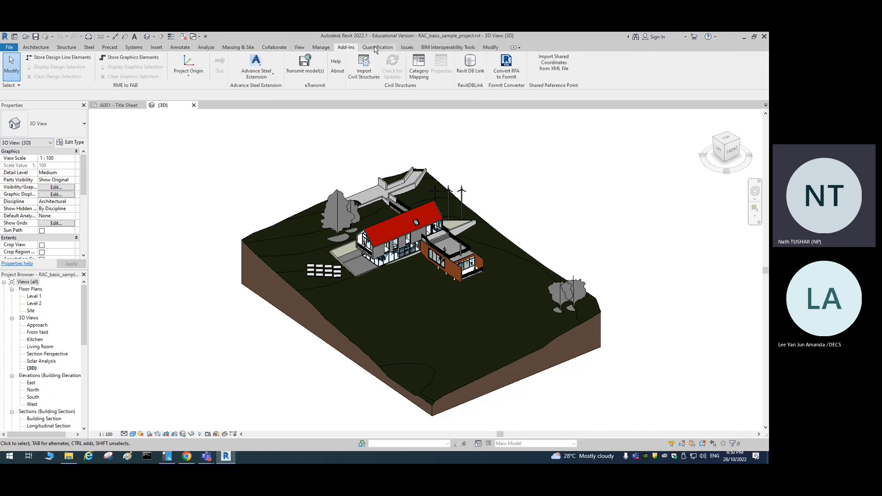
left_click(376, 48)
left_click(66, 48)
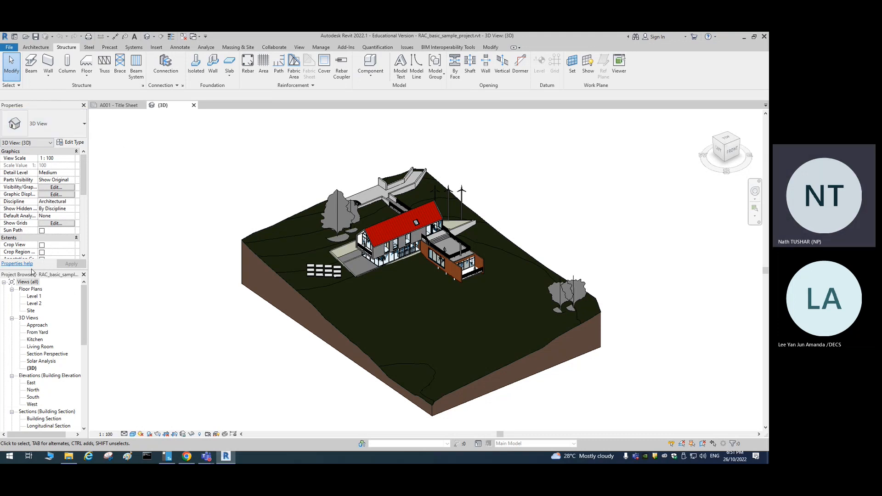
- Dock the Project Browser on the opposite side of the drawing area from the Properties palette
left_click_drag(39, 277, 768, 127)
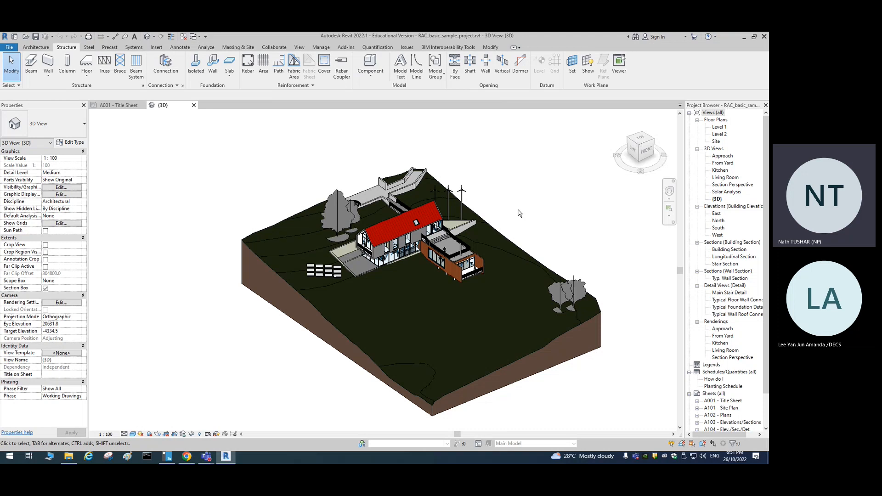
- Select the house's upper-storey wall below the red roof and examine its properties, including the Base Constraint
middle_click_drag(519, 197, 477, 197)
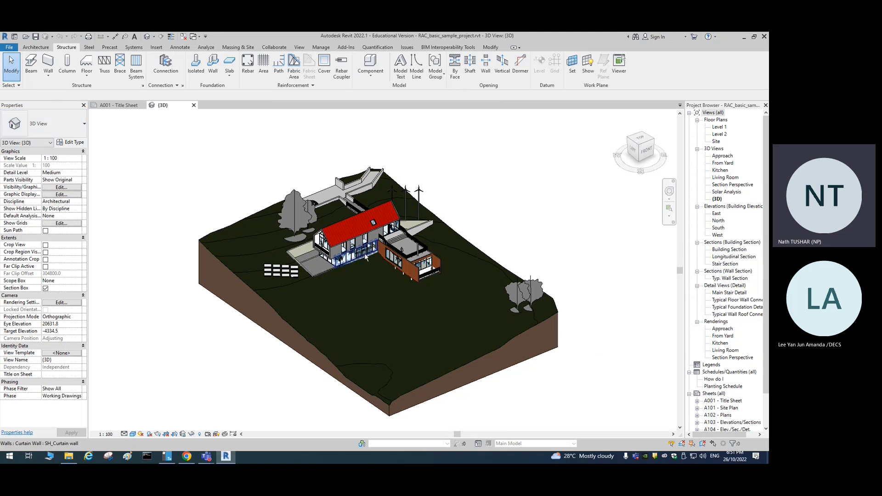
scroll(356, 251, "up", 2)
scroll(355, 252, "up", 5)
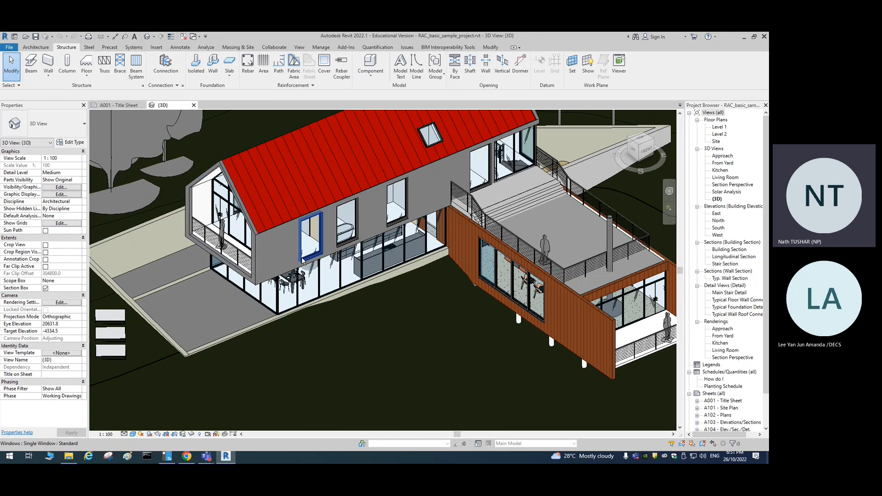
left_click(257, 213)
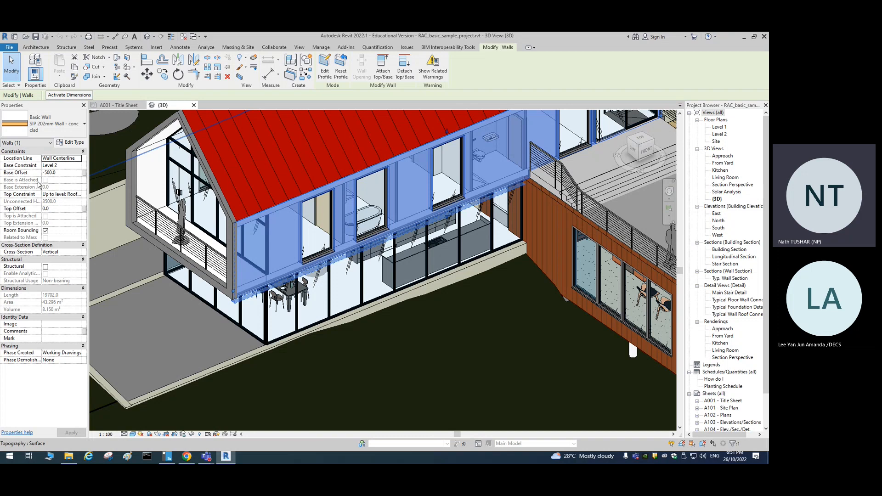
left_click(67, 166)
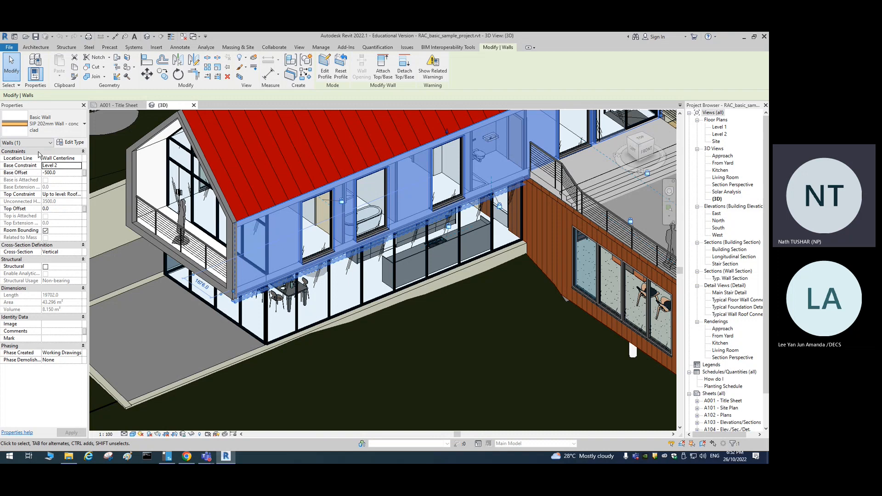
- Examine the selected wall's type properties without changing them, check its Base Offset, and clear the selection
left_click(67, 144)
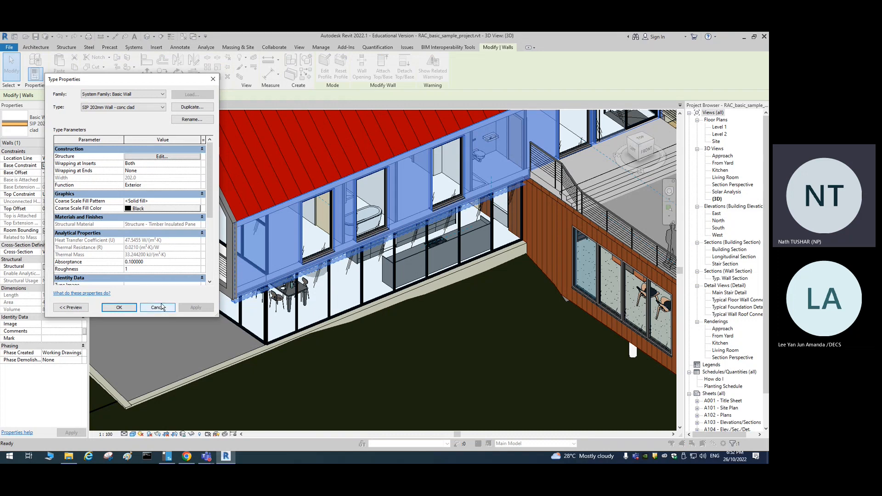
left_click(159, 308)
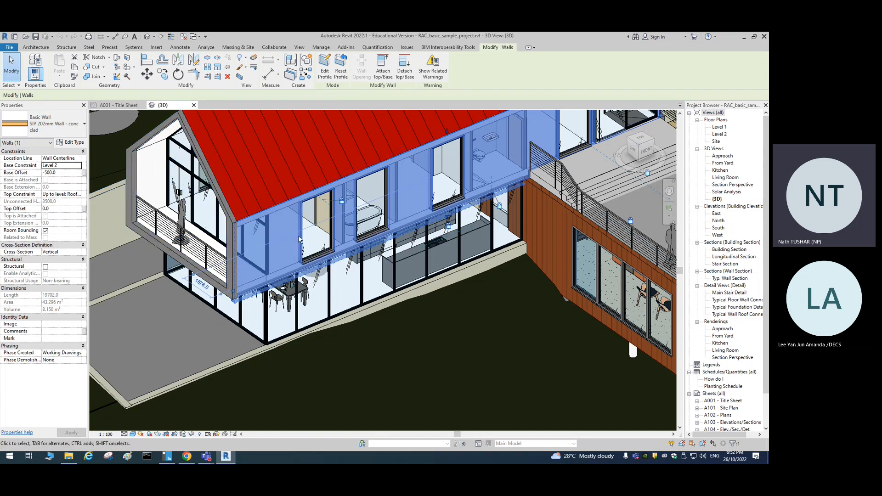
left_click(64, 173)
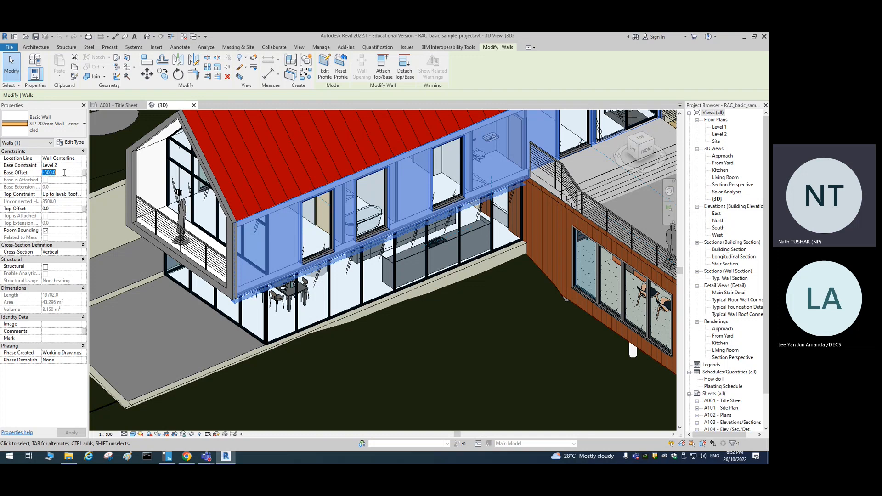
scroll(501, 184, "down", 4)
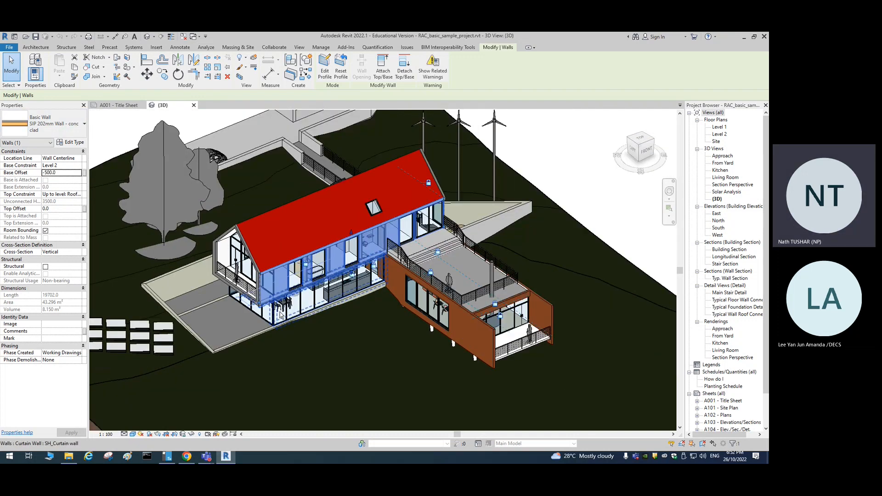
left_click(501, 184)
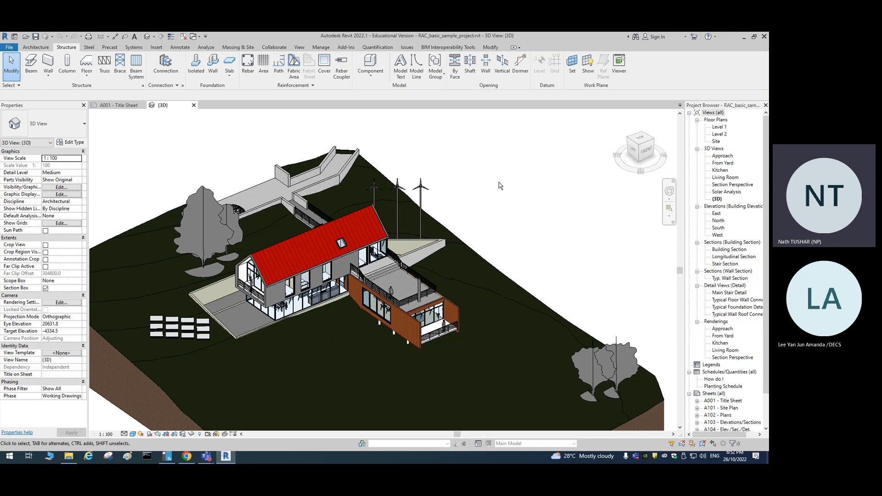
scroll(533, 193, "down", 4)
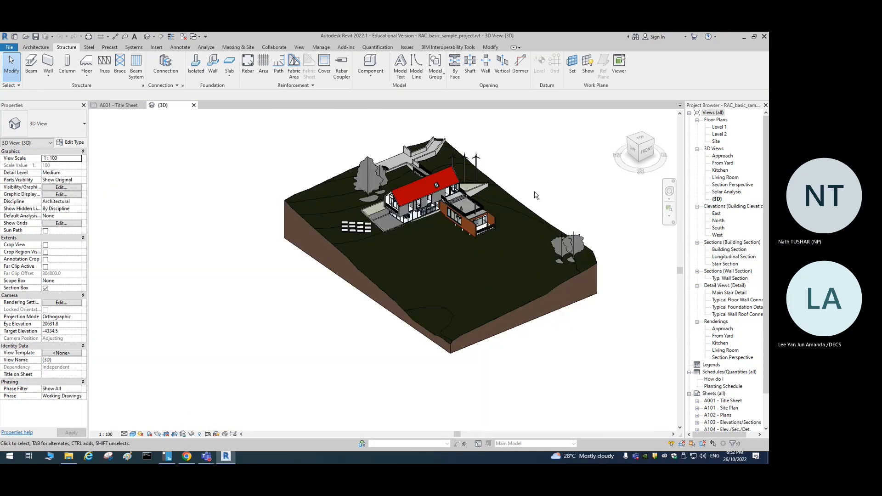
middle_click_drag(534, 196, 492, 199)
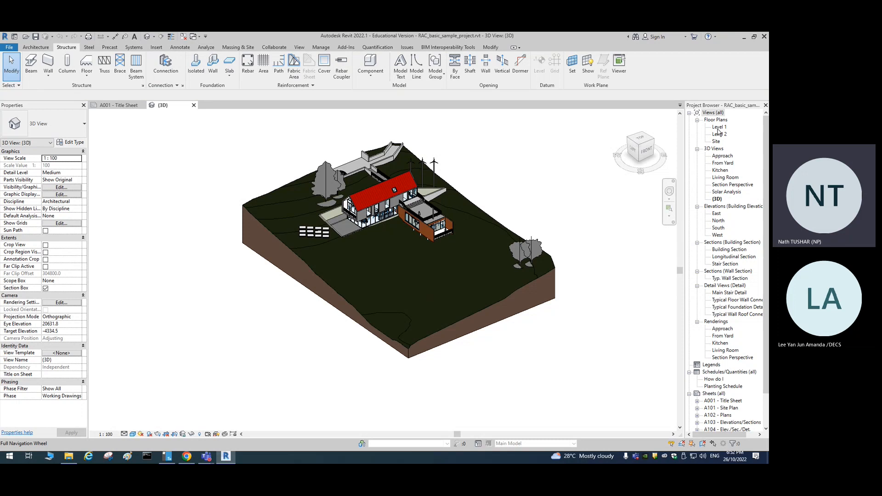
- Look at the Level 1 floor plan, the North elevation and the Building Section in turn, and close all three views
double_click(719, 128)
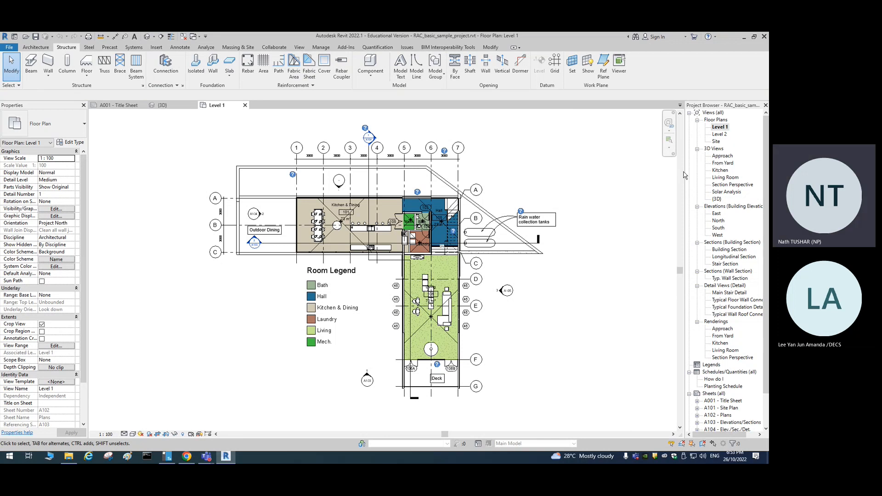
double_click(718, 222)
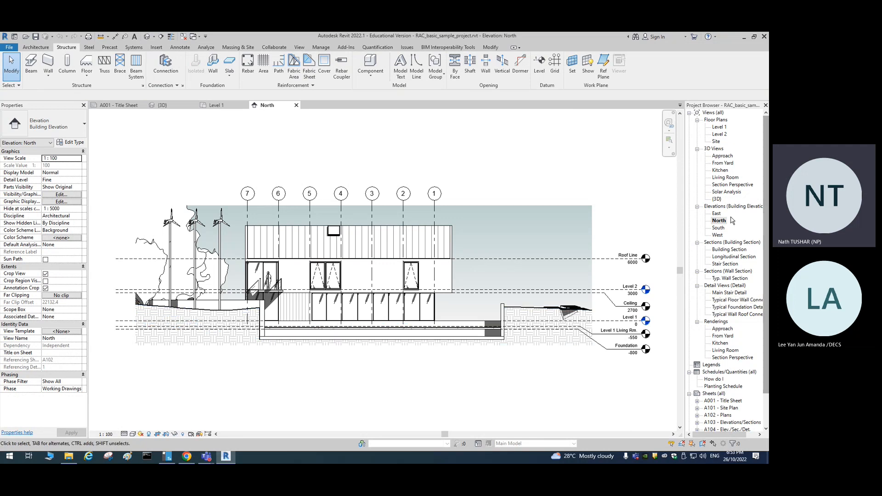
double_click(727, 251)
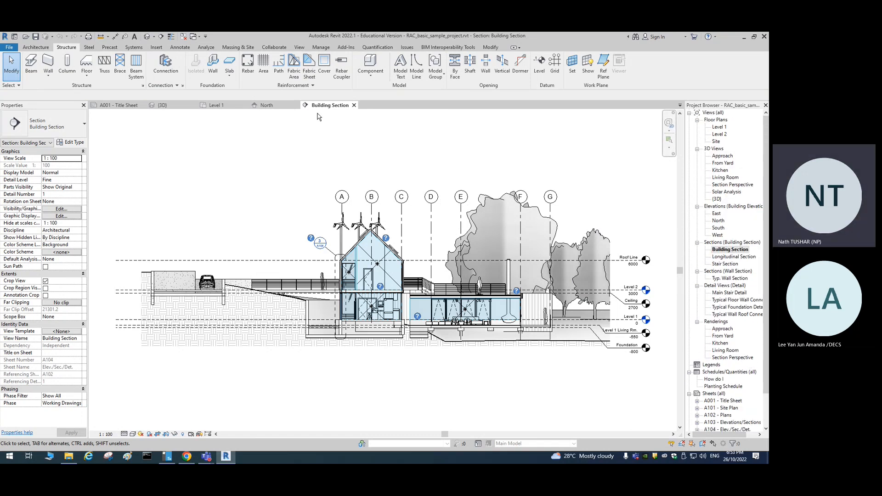
left_click(354, 105)
left_click(296, 105)
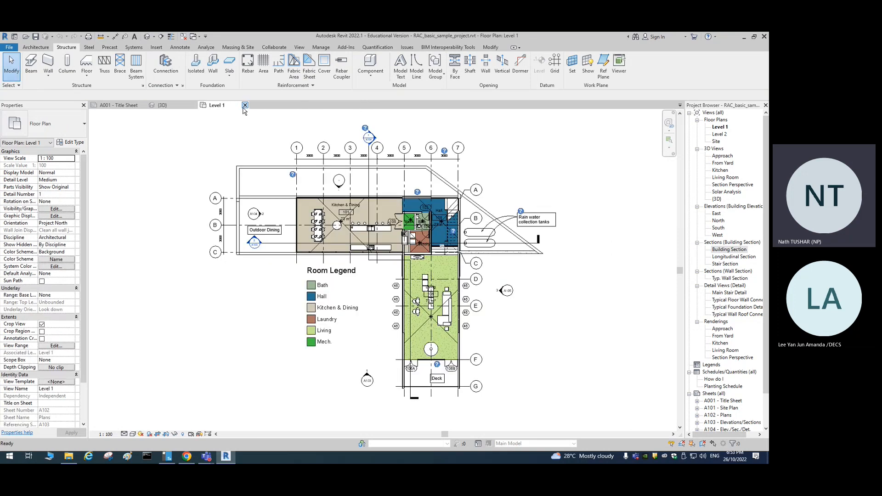
left_click(245, 105)
- Close the Project Browser and the Properties palette and restore both through the user interface visibility options
left_click(765, 105)
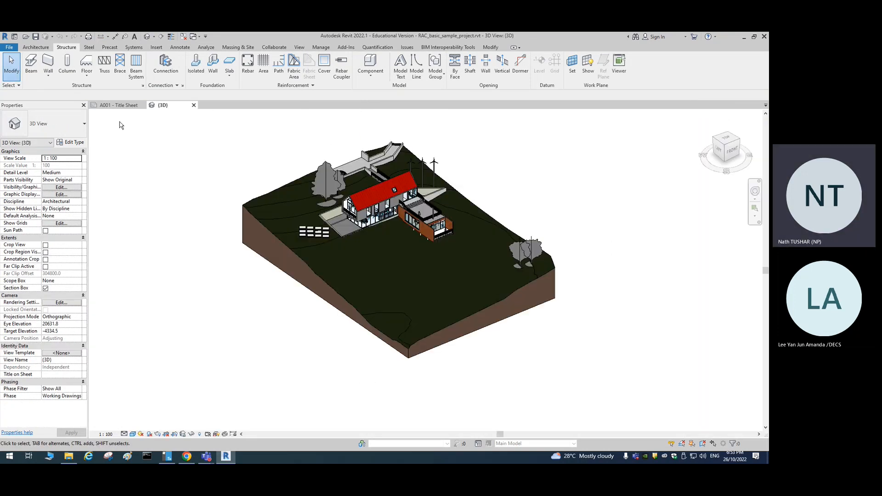
left_click(84, 105)
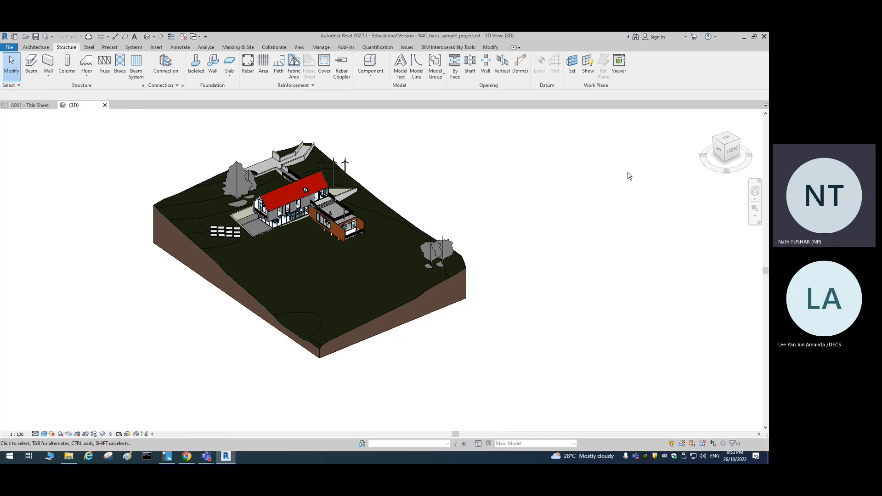
left_click(301, 47)
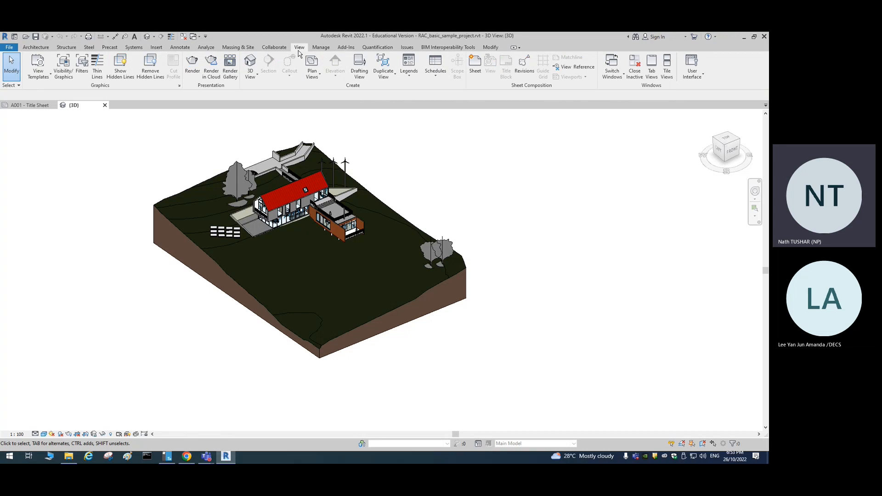
left_click(693, 74)
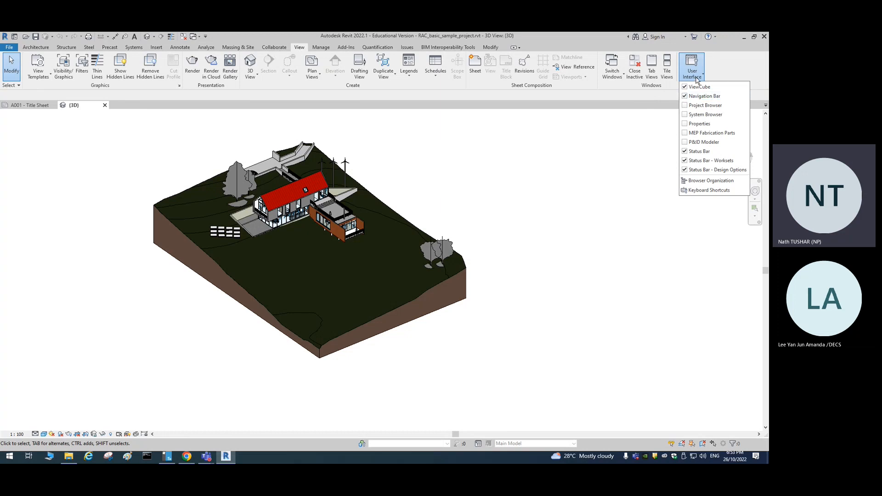
left_click(688, 106)
left_click(692, 68)
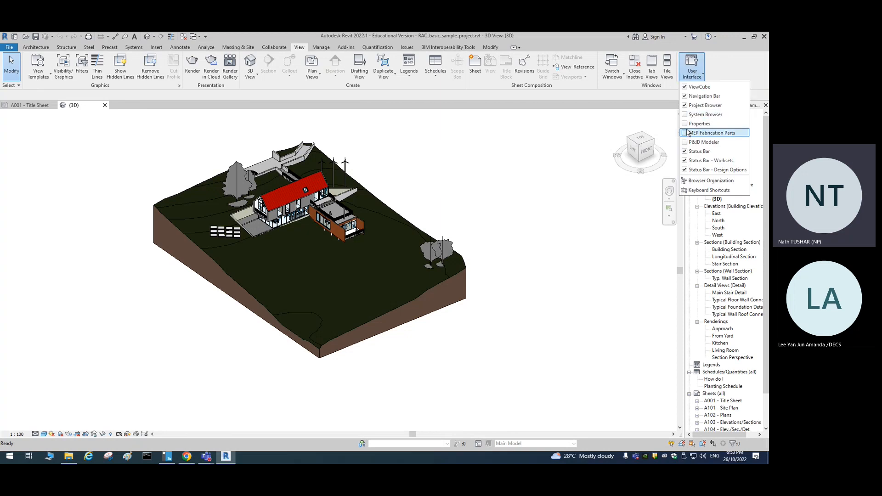
left_click(688, 124)
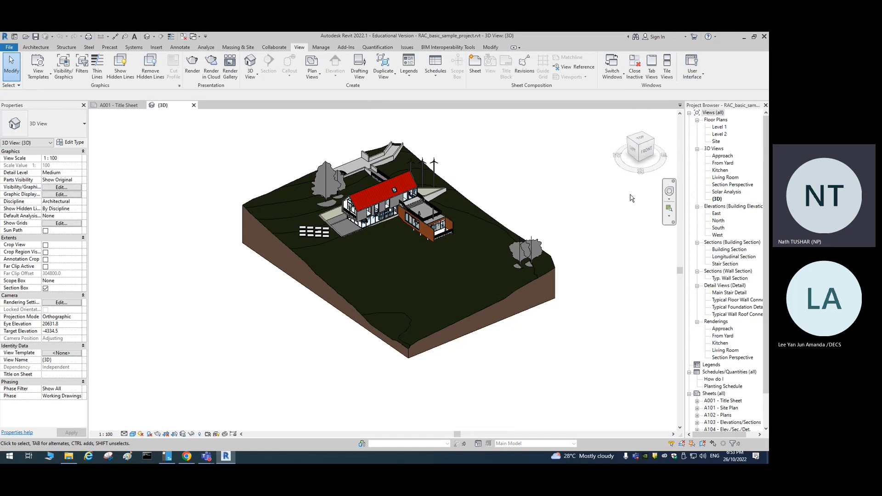
- Dock the Project Browser on the outer side of the Properties palette and widen both palettes
left_click_drag(727, 107, 766, 113)
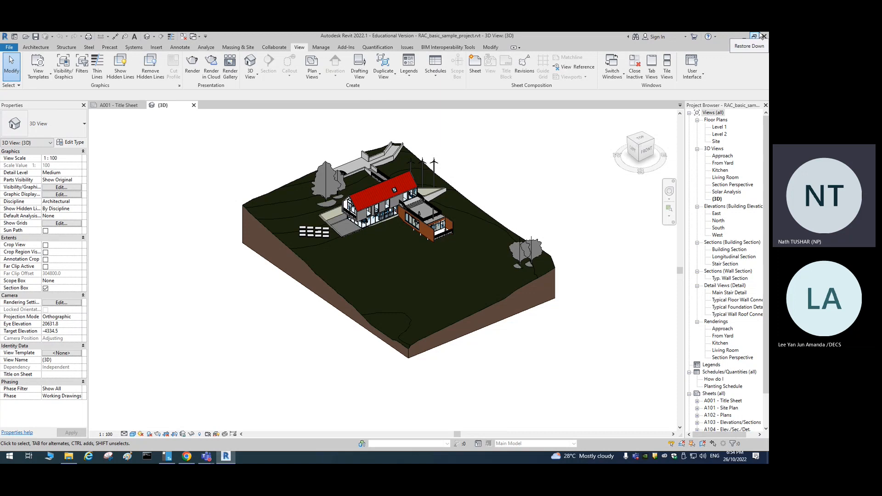
left_click_drag(728, 105, 528, 160)
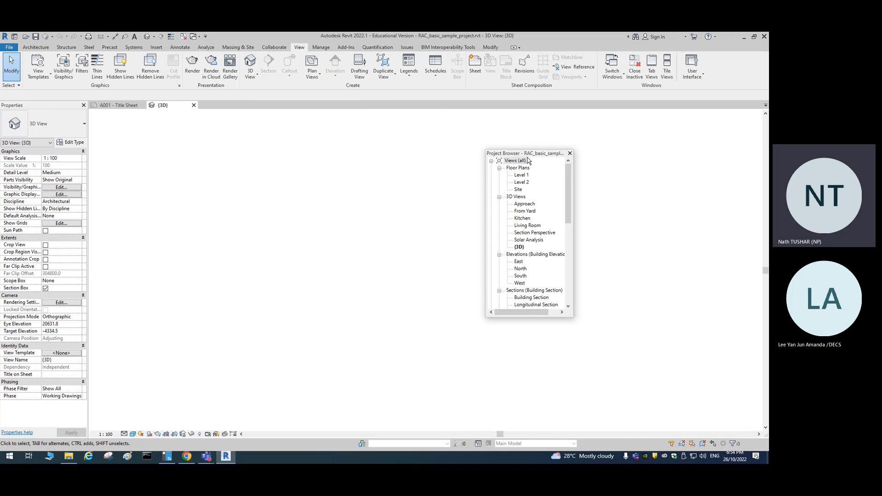
left_click_drag(528, 160, 1, 230)
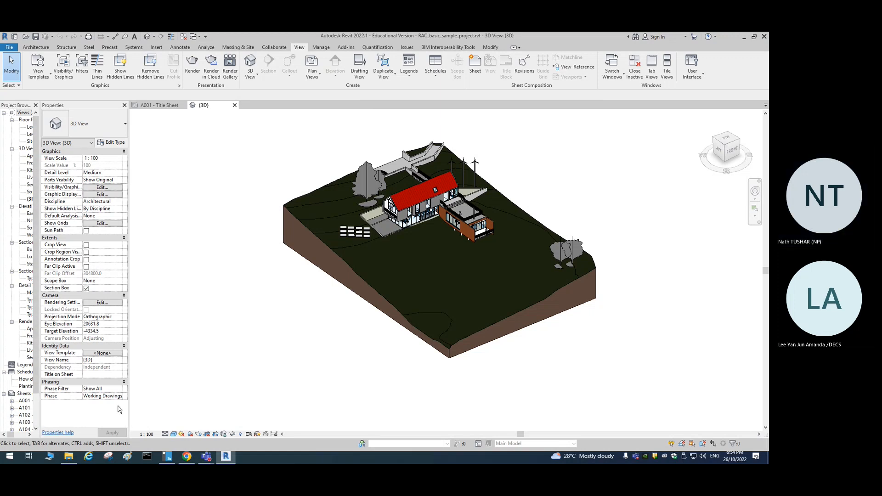
left_click_drag(129, 402, 286, 402)
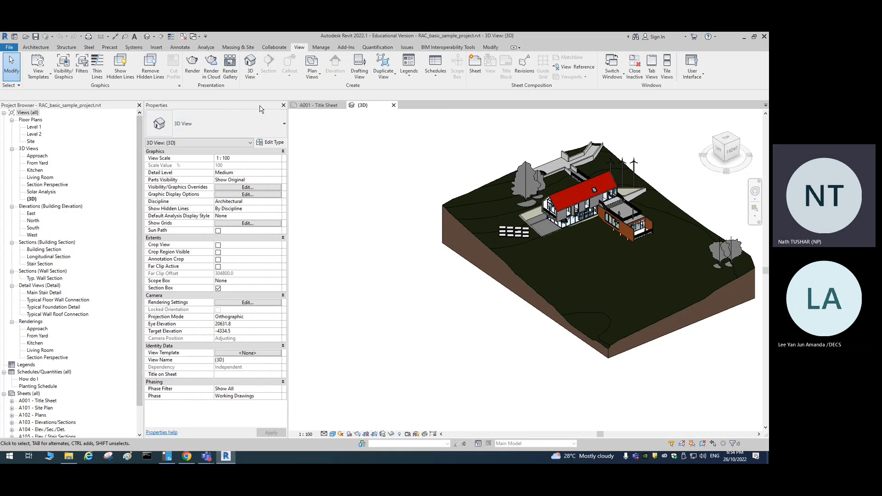
- Dock the Properties palette below the Project Browser and narrow their shared column
left_click_drag(241, 109, 58, 436)
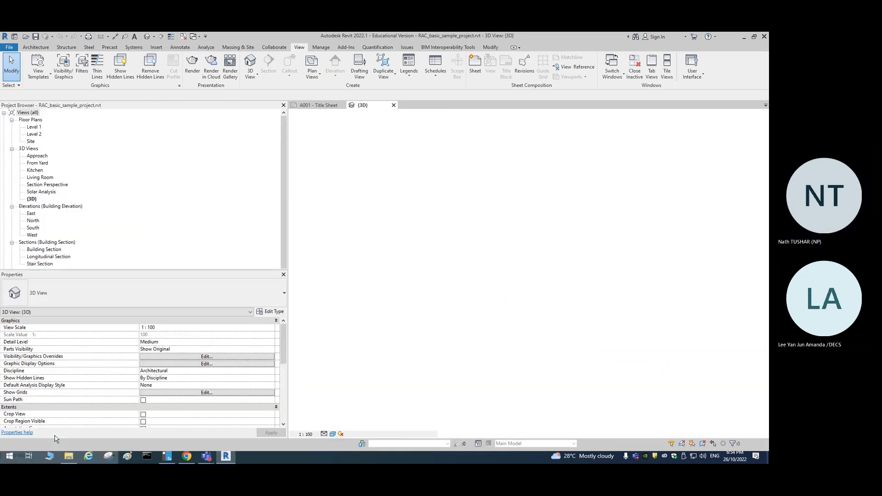
left_click(284, 130)
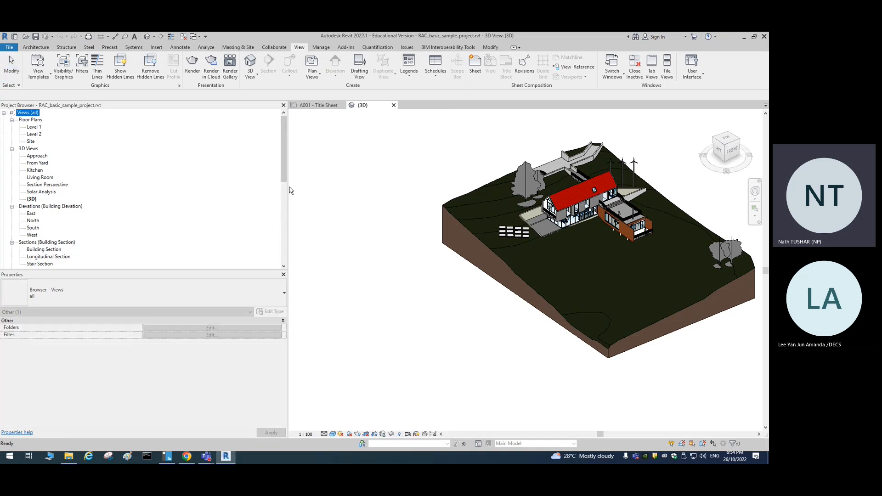
left_click_drag(288, 191, 126, 198)
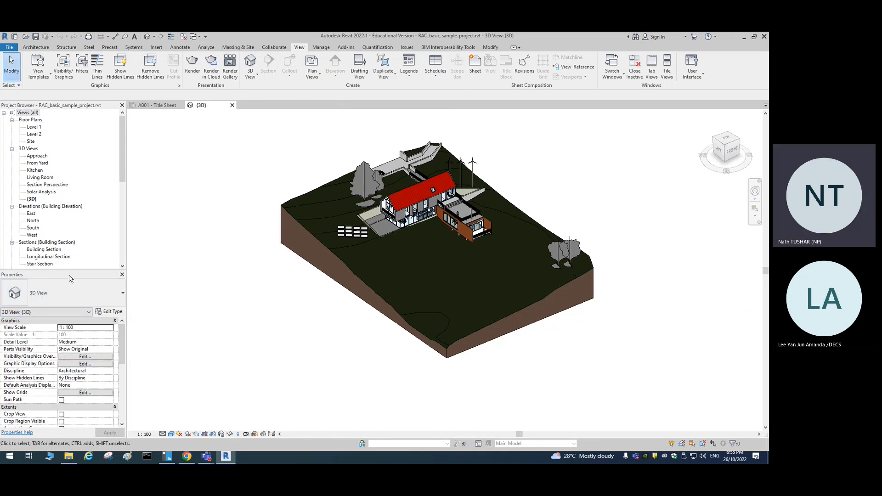
- Dock the Properties palette on the opposite side of the drawing area from the Project Browser, and close the 3D view
scroll(85, 201, "down", 3)
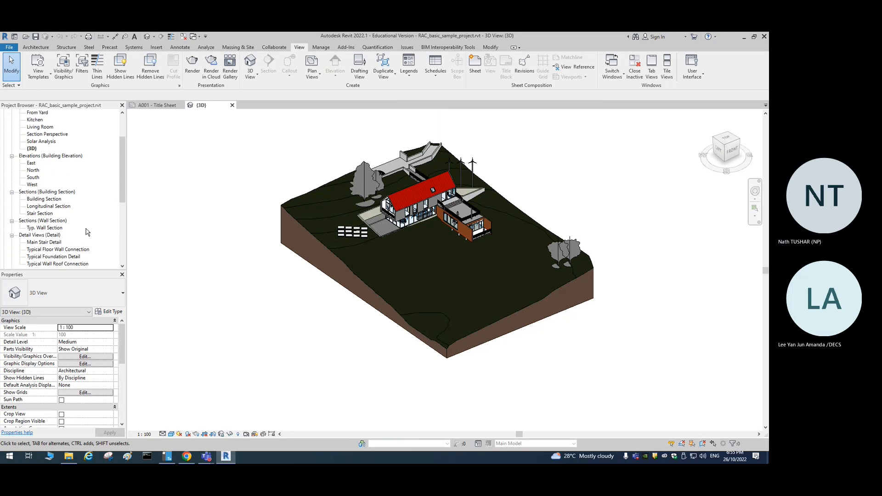
scroll(78, 244, "up", 3)
left_click_drag(33, 277, 753, 197)
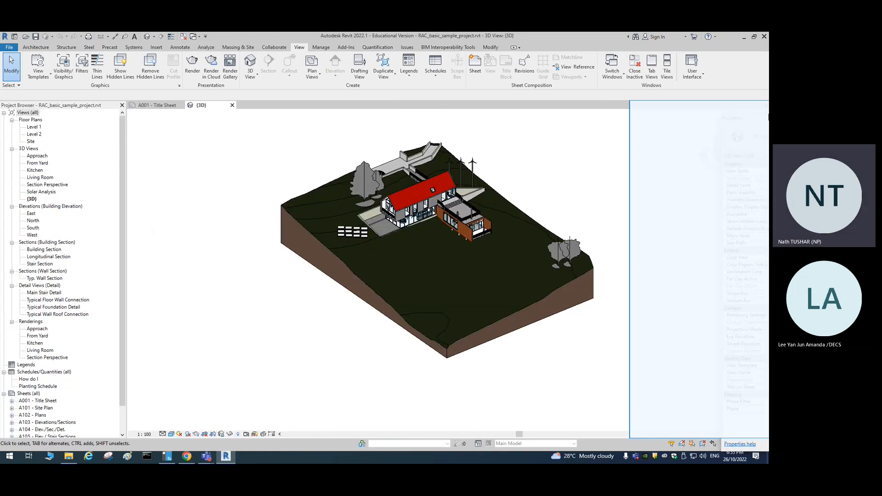
middle_click(531, 154)
middle_click(531, 154)
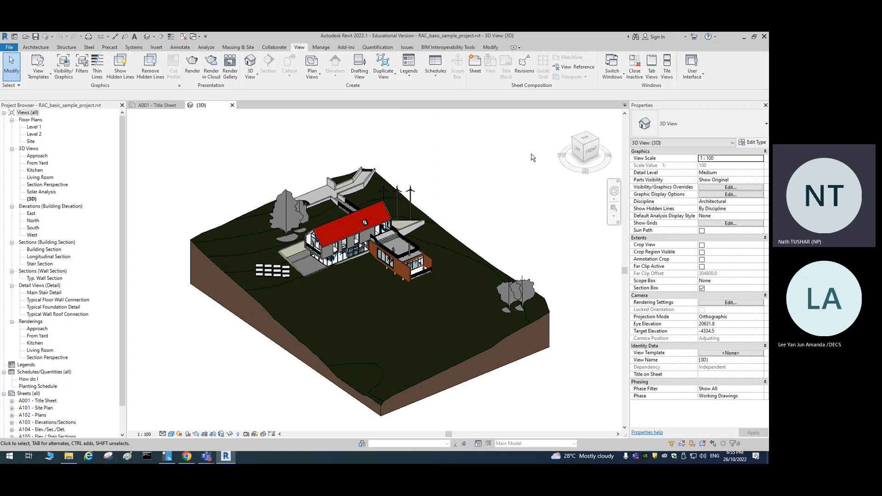
left_click(232, 106)
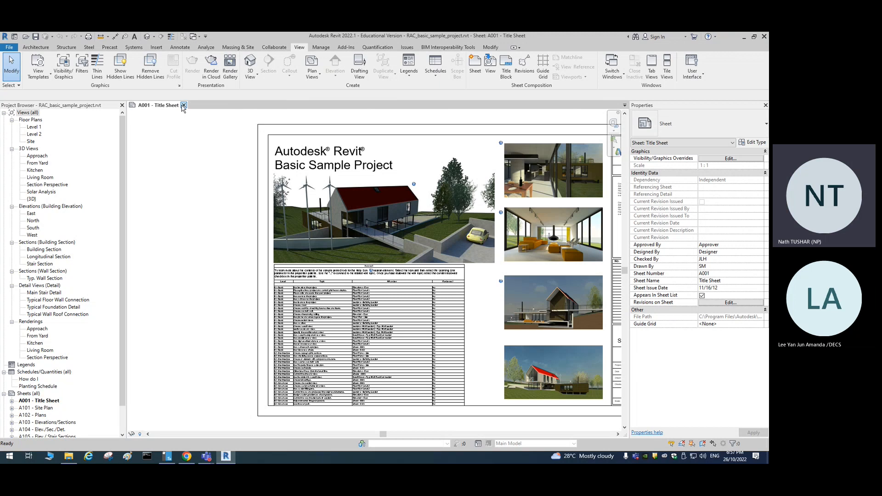
- Switch to File Explorer, create a PowerPoint presentation named Steps.pptx in the Week 2 folder, and open it in safe mode
left_click(68, 457)
right_click(120, 130)
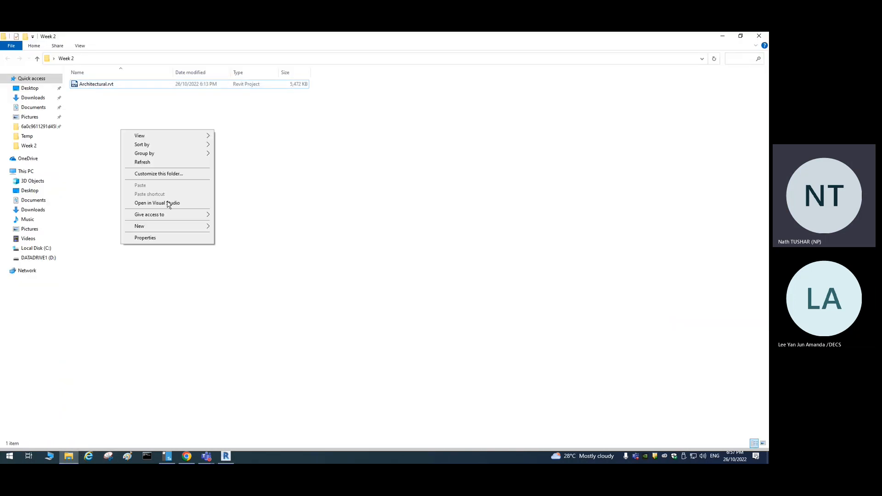
mouse_move(178, 229)
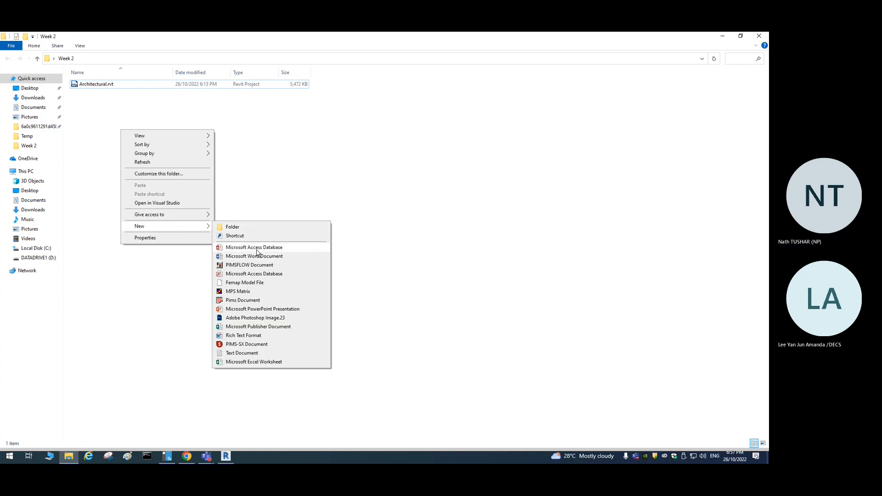
left_click(263, 309)
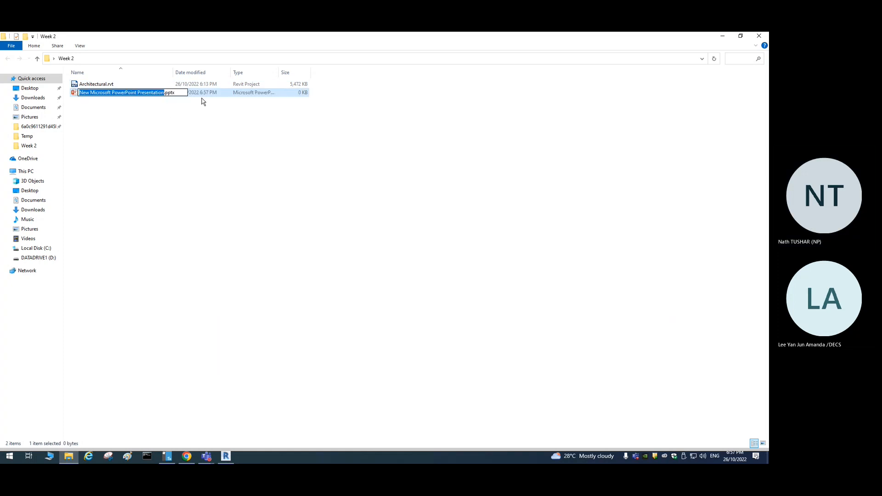
key("BackSpace")
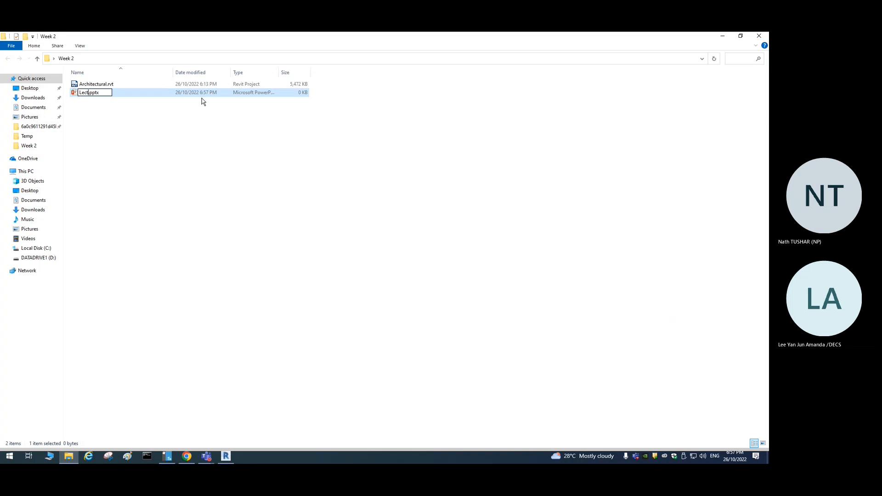
type("Steps")
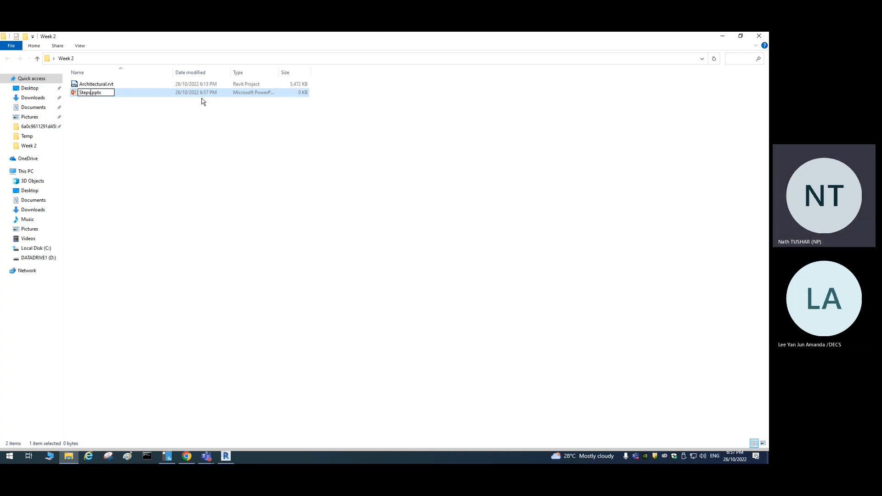
key("Return")
double_click(204, 94)
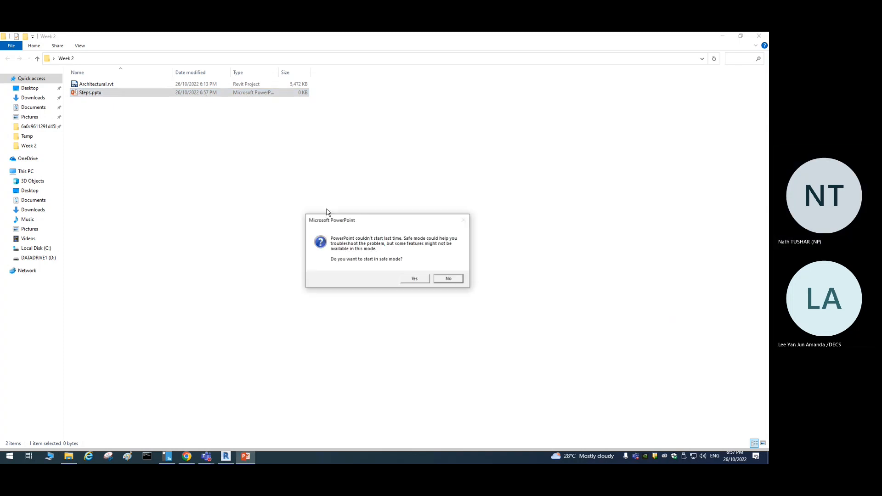
left_click(423, 280)
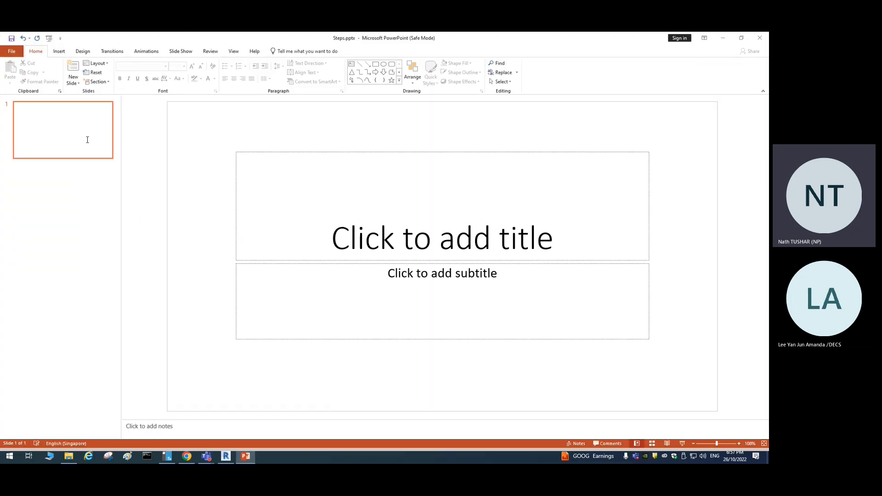
- Add a second slide to the Steps presentation and begin its title with the word Lecture
left_click(64, 195)
right_click(65, 194)
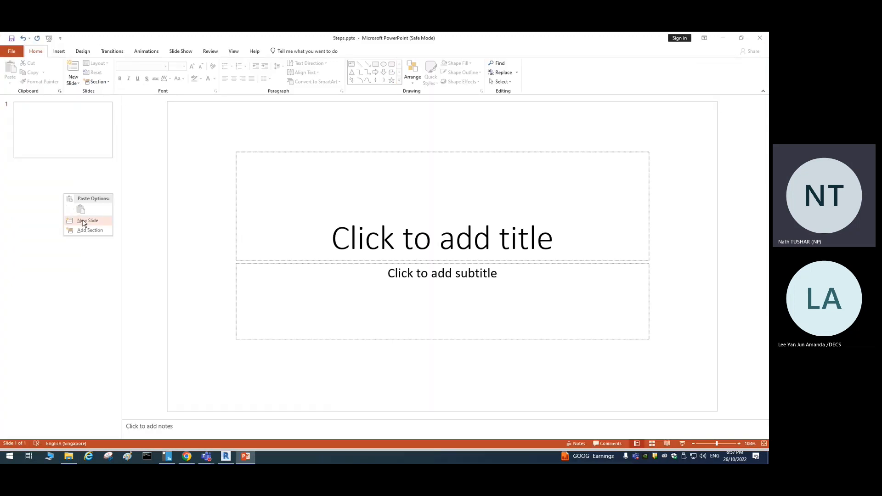
left_click(76, 221)
left_click(288, 160)
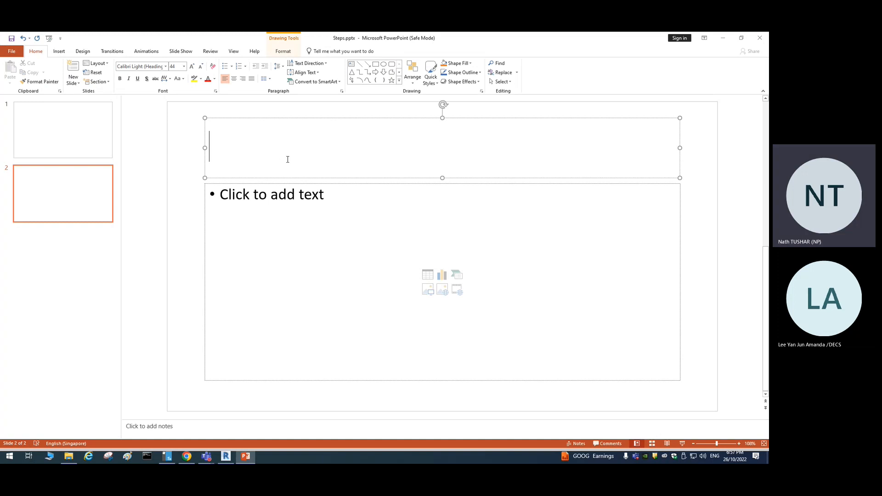
type("Lecture @")
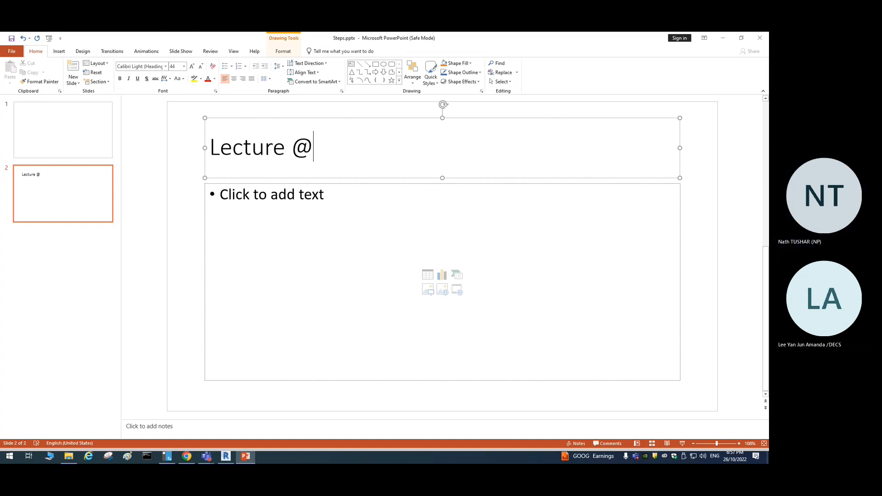
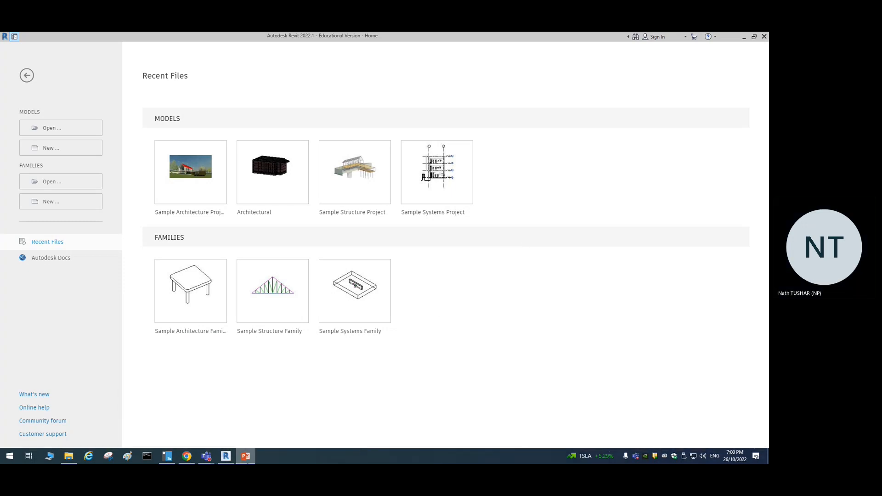
- Review the Lecture #2 outline slide in PowerPoint and return to Revit
left_click(246, 456)
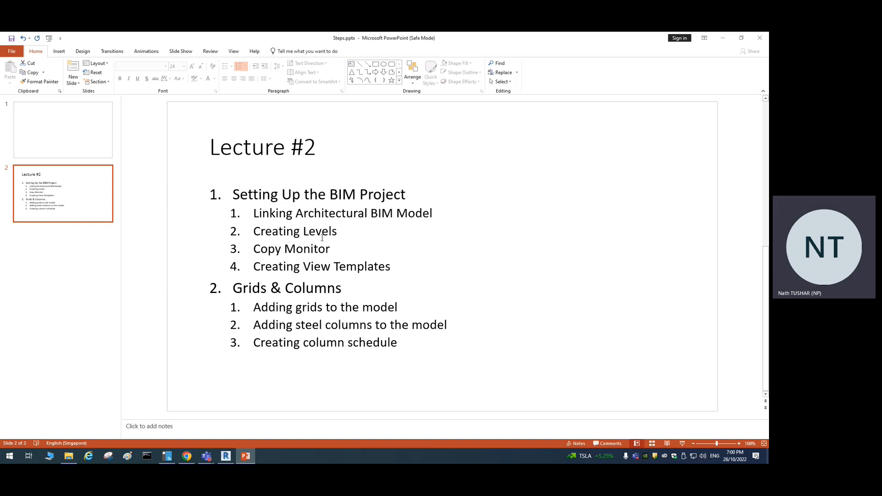
left_click(723, 38)
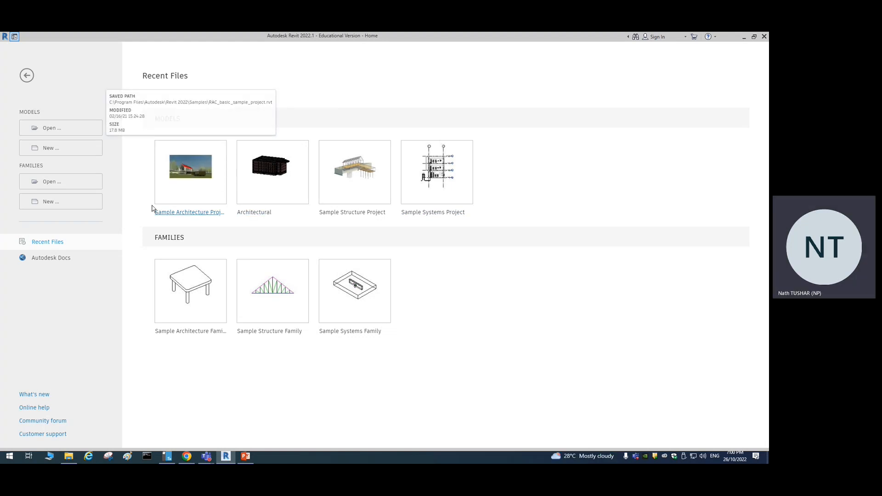
- Open the Sample Architecture Project from the recent models and display its default 3D view
left_click(193, 173)
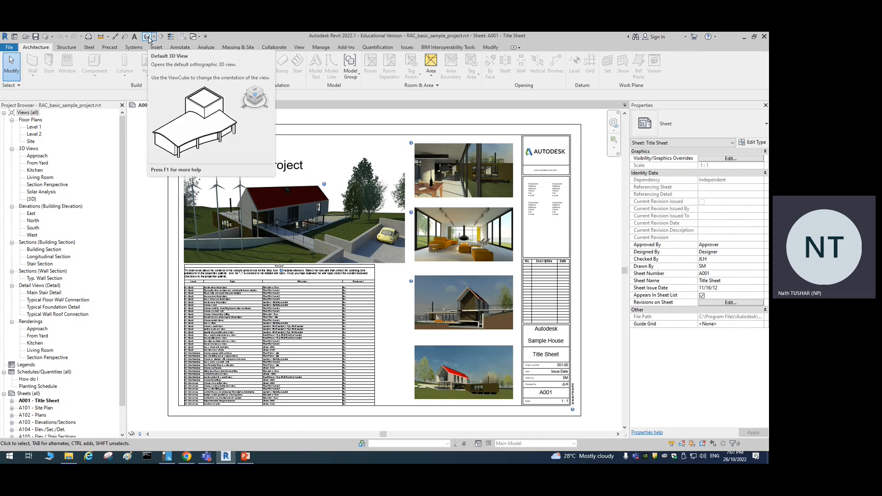
left_click(300, 47)
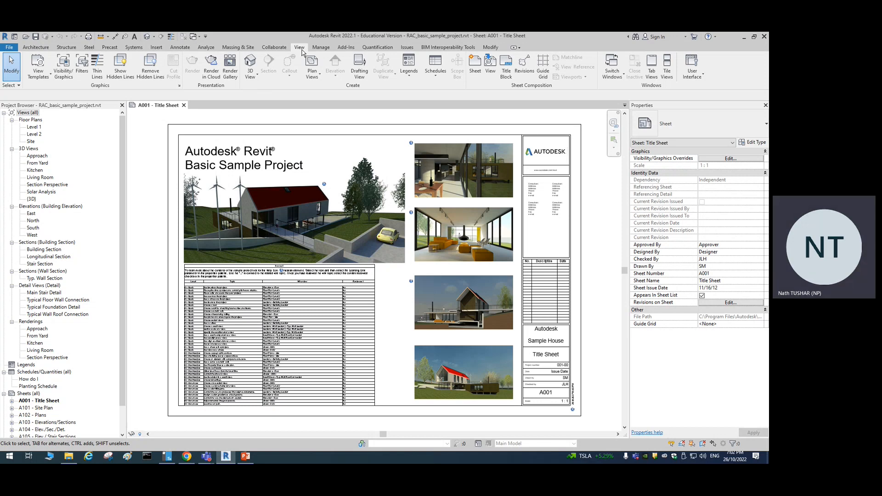
left_click(252, 75)
left_click(252, 76)
left_click(252, 62)
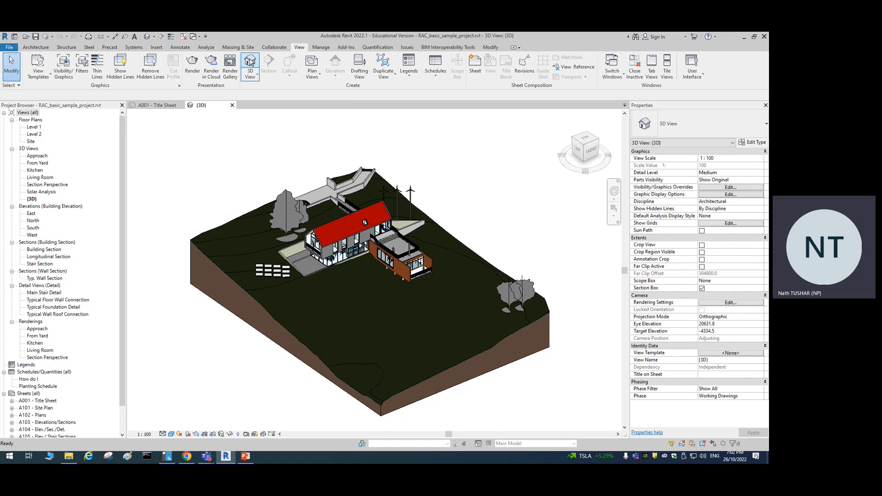
left_click(66, 47)
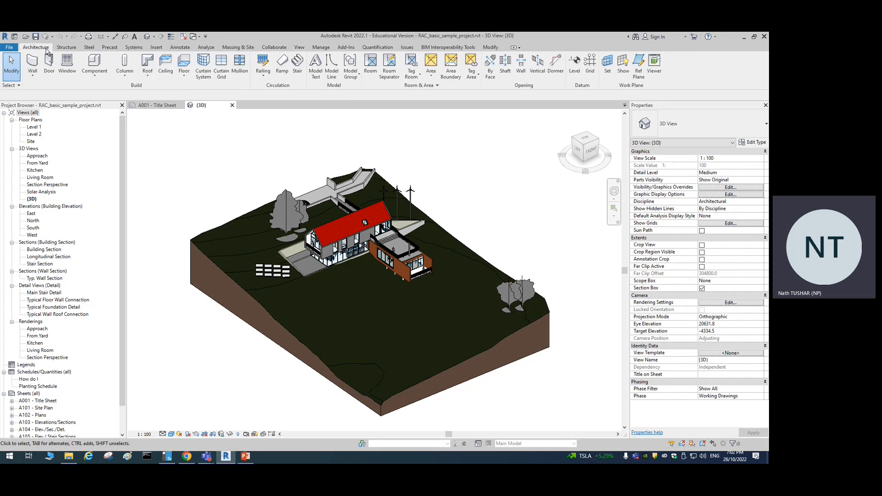
left_click(92, 49)
left_click(136, 48)
left_click(238, 48)
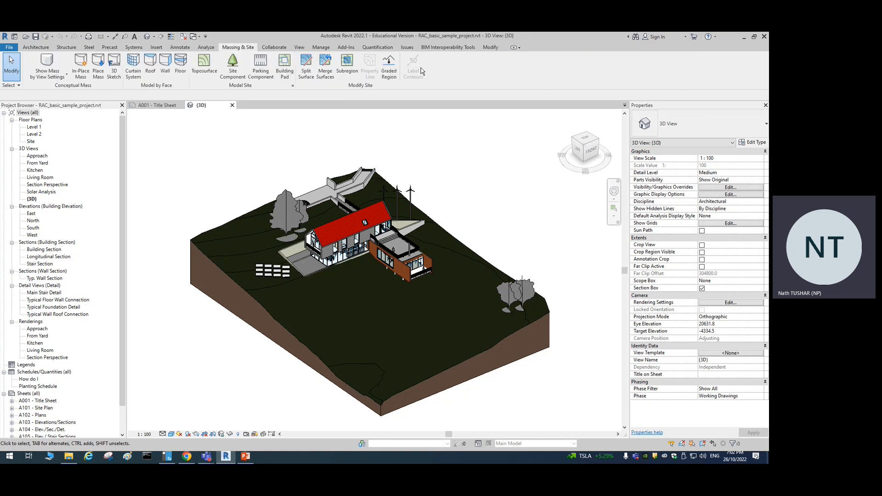
- Float the Properties palette and Project Browser over the drawing area, and redock them on opposite sides of it
left_click_drag(702, 109, 406, 135)
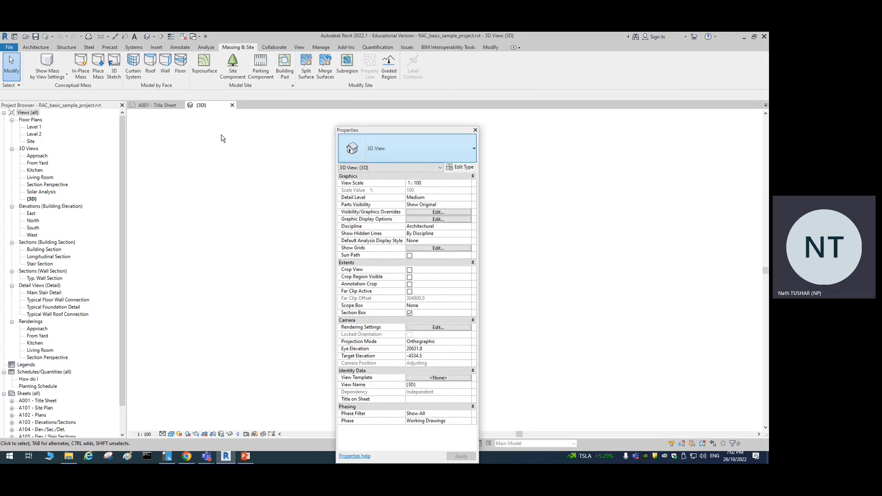
left_click_drag(73, 108, 271, 159)
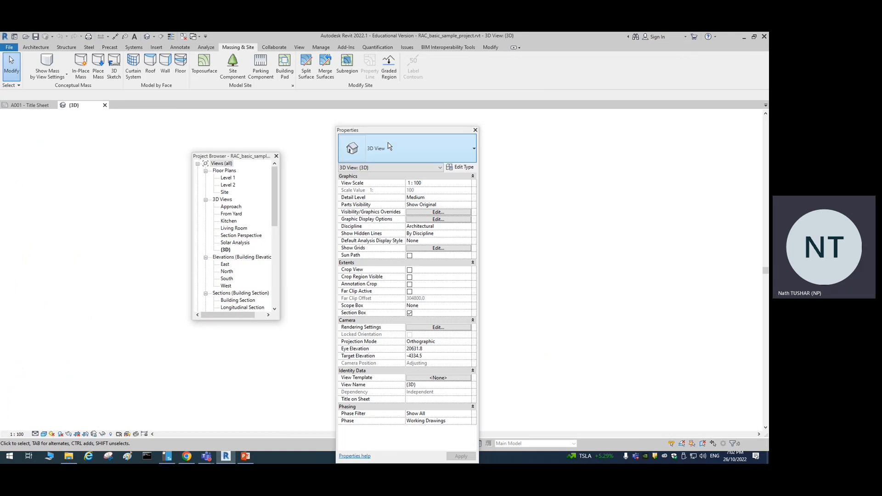
left_click_drag(391, 134, 416, 114)
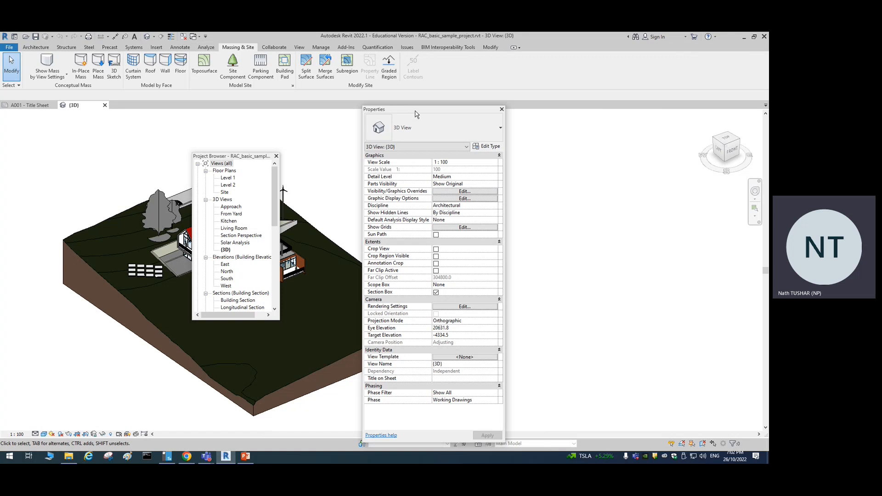
left_click_drag(417, 114, 767, 115)
left_click_drag(243, 157, 1, 128)
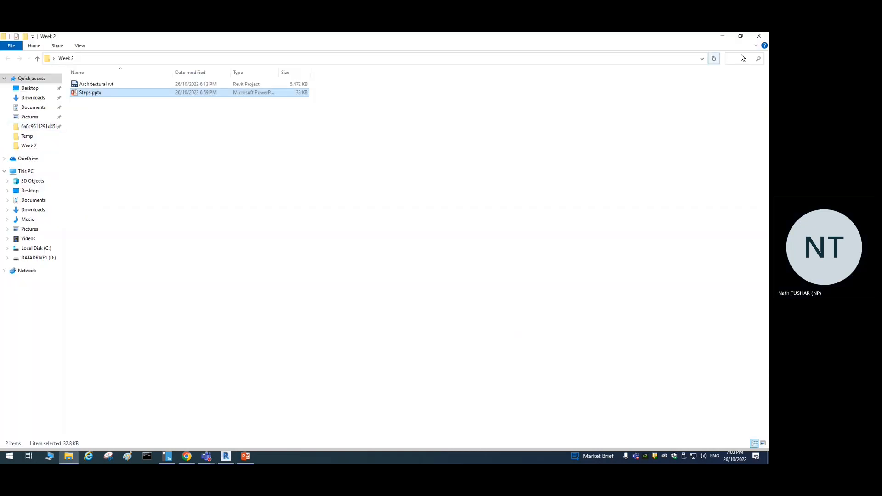
- Return to Revit from File Explorer and view the house model at different zoom levels and pan positions
left_click(722, 36)
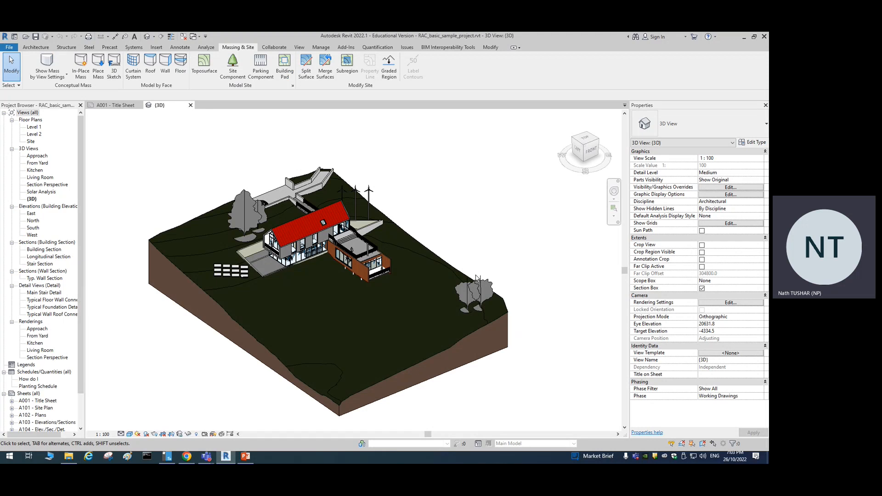
scroll(476, 278, "down", 3)
scroll(477, 278, "up", 3)
scroll(477, 279, "down", 3)
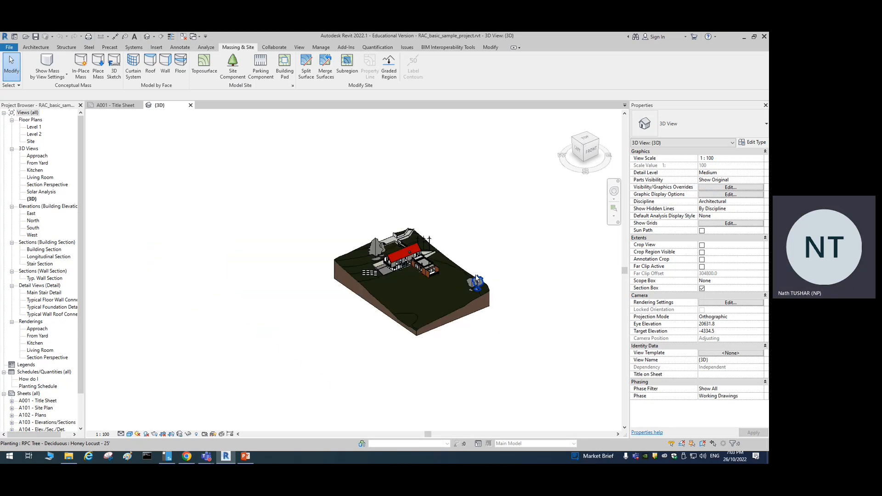
scroll(476, 279, "up", 2)
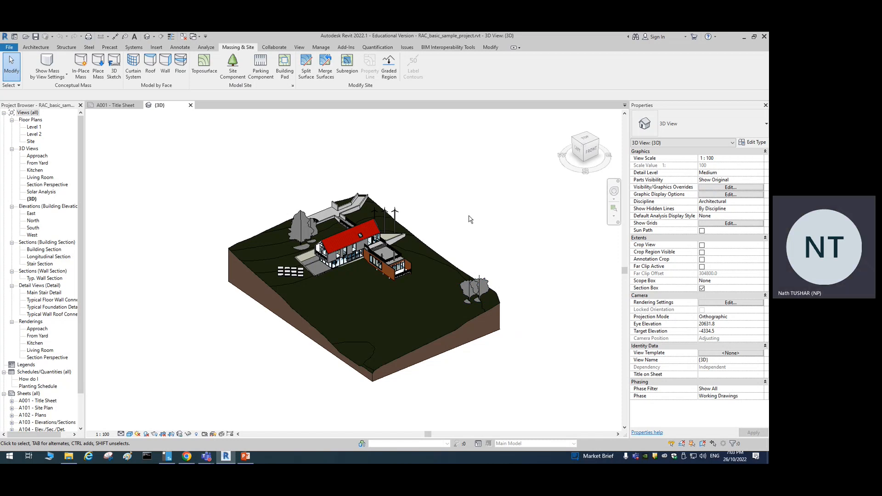
middle_click_drag(501, 184, 515, 173)
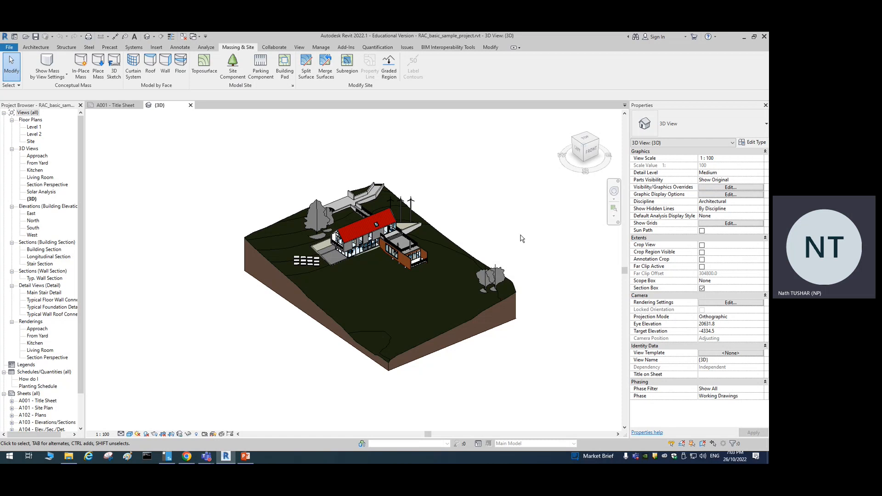
middle_click_drag(524, 211, 577, 242)
scroll(552, 240, "down", 5)
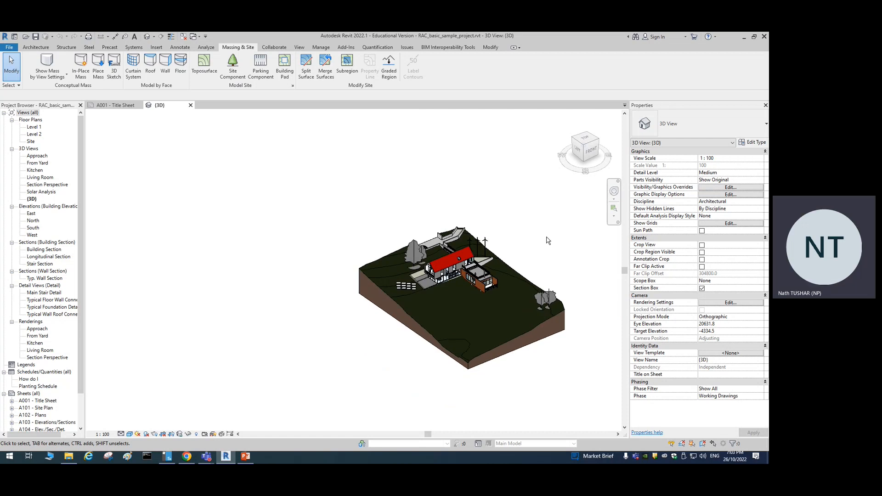
- Pan the site model toward the edges of the 3D view at several zoom levels and fit the whole model in view
middle_click_drag(574, 246, 167, 392)
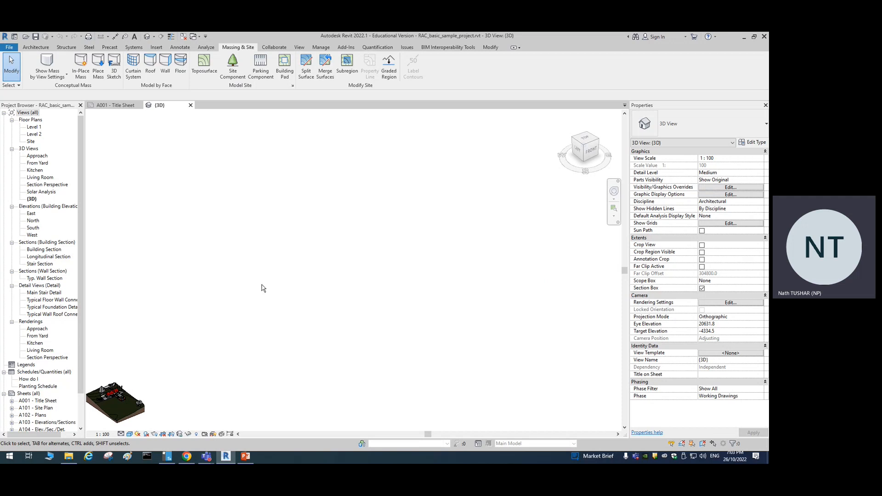
middle_click_drag(262, 288, 225, 305)
scroll(246, 301, "down", 3)
scroll(137, 313, "up", 3)
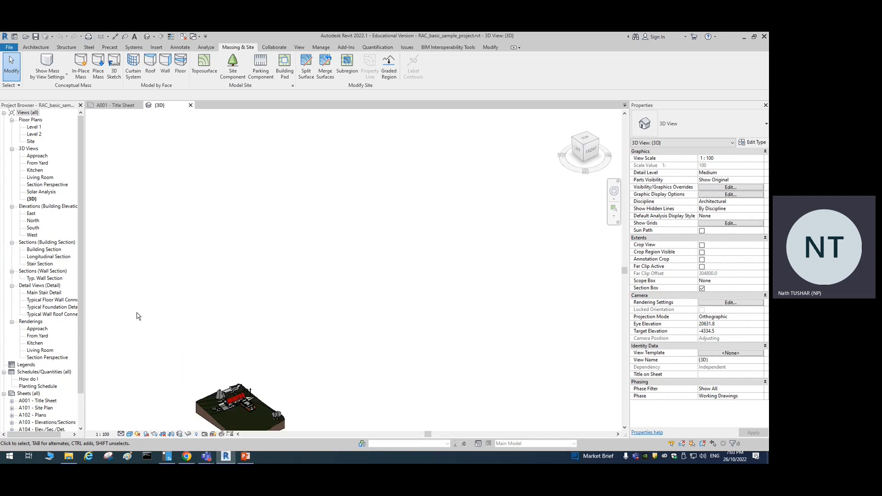
scroll(299, 339, "down", 3)
middle_click_drag(324, 352, 232, 127)
scroll(232, 224, "up", 2)
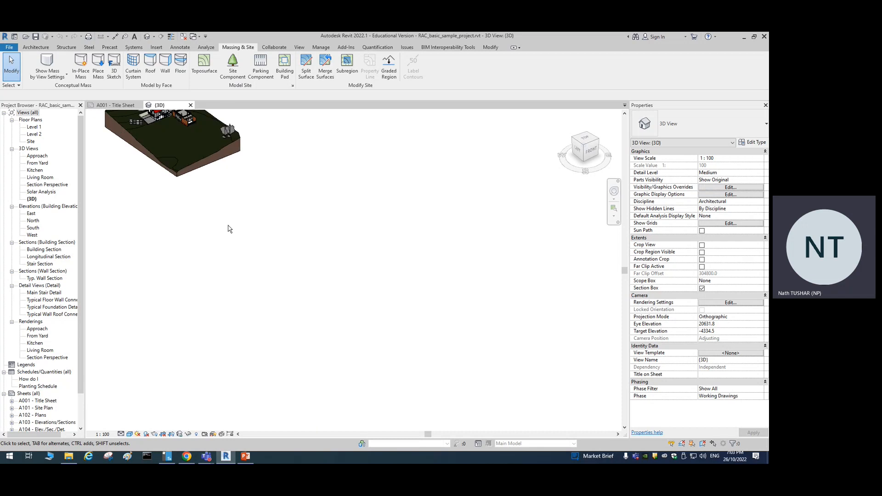
scroll(230, 228, "down", 2)
middle_click_drag(303, 210, 236, 243)
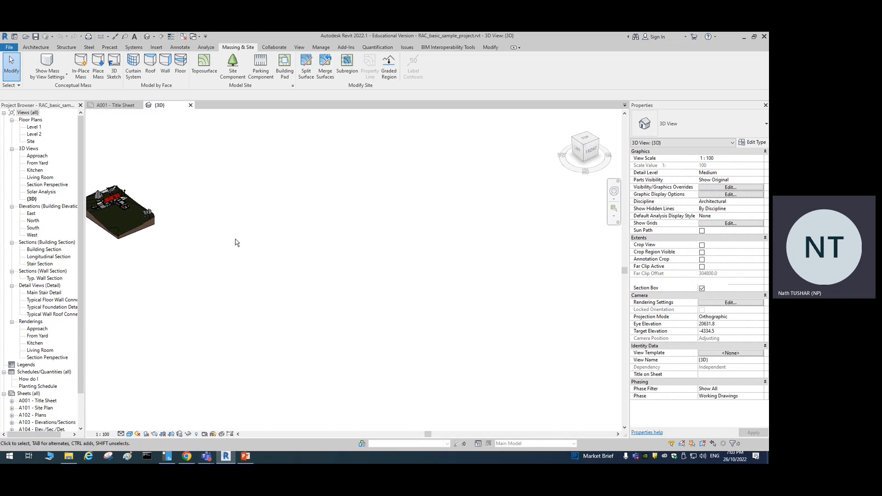
middle_click(330, 214)
middle_click(329, 214)
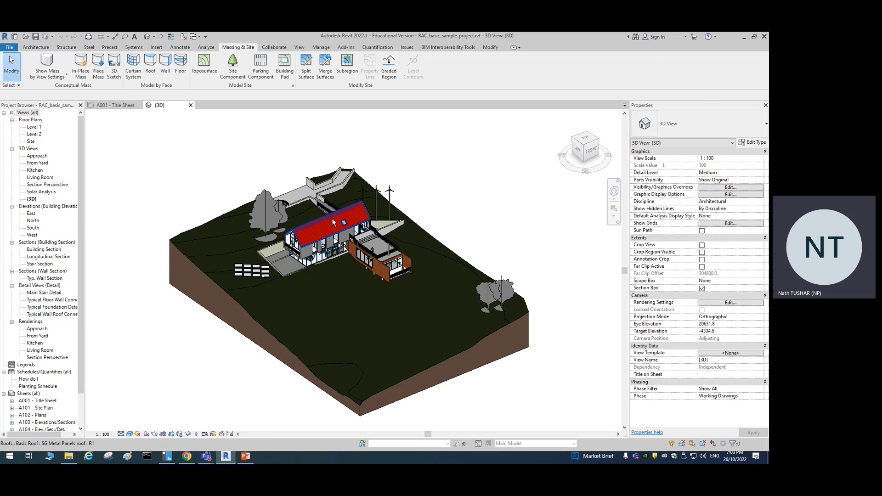
- Zoom out and pan away from the house model, restoring the full-model view with zoom to fit each time
scroll(484, 193, "down", 5)
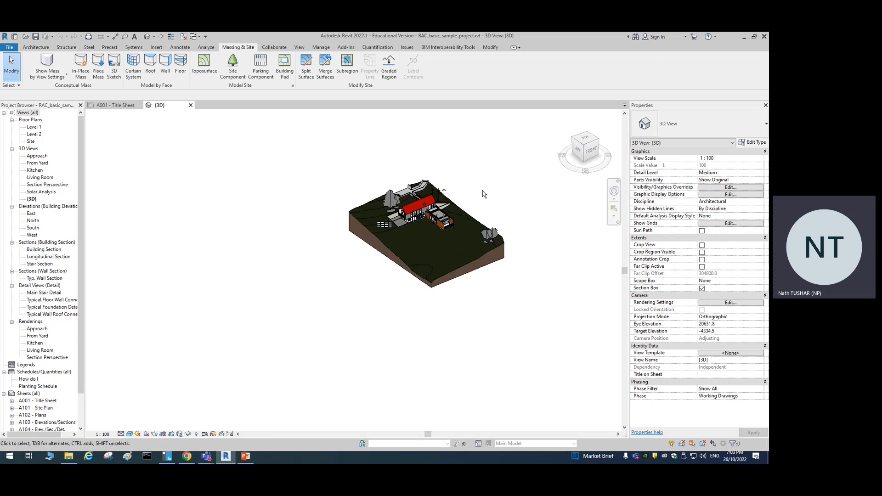
middle_click(337, 255)
middle_click(336, 255)
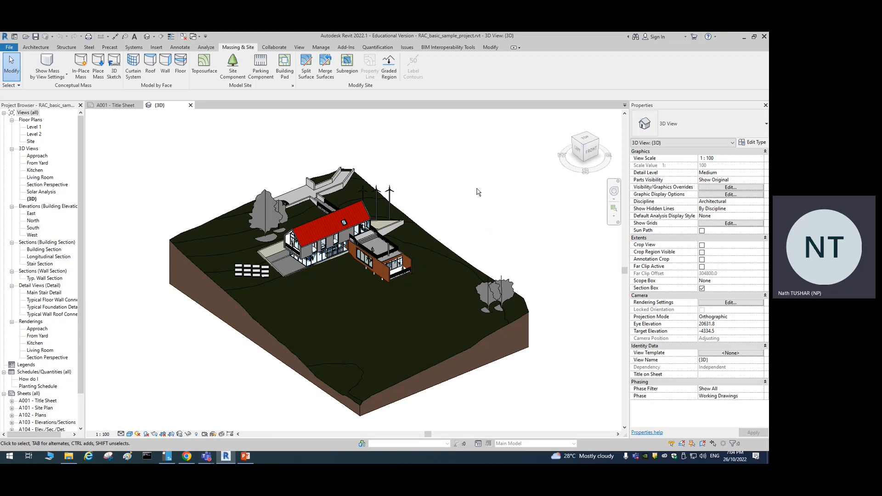
scroll(500, 207, "down", 5)
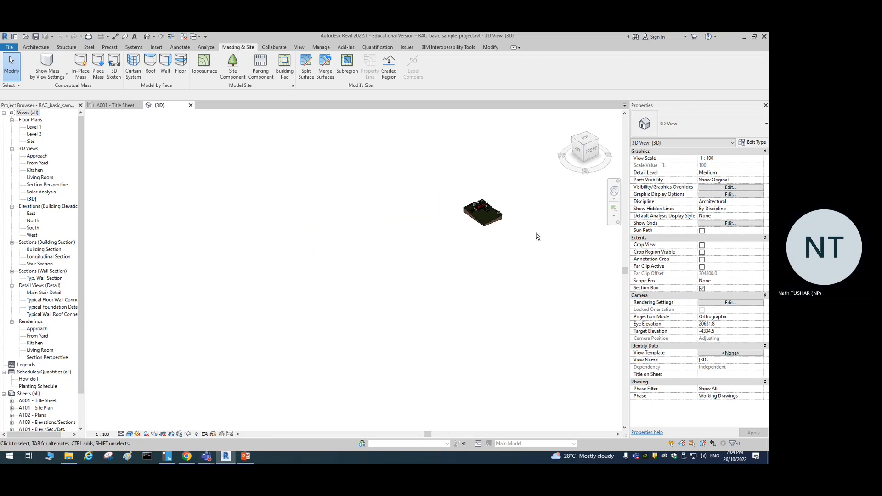
middle_click_drag(537, 236, 130, 414)
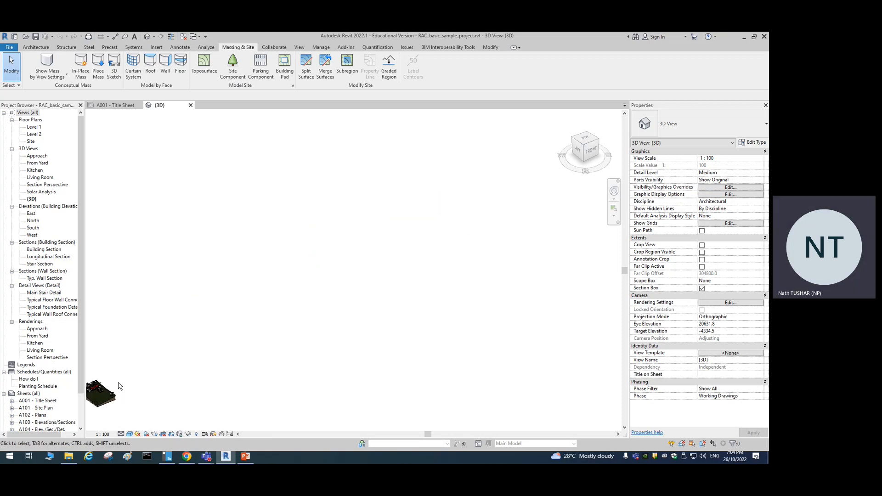
middle_click(327, 230)
middle_click(327, 230)
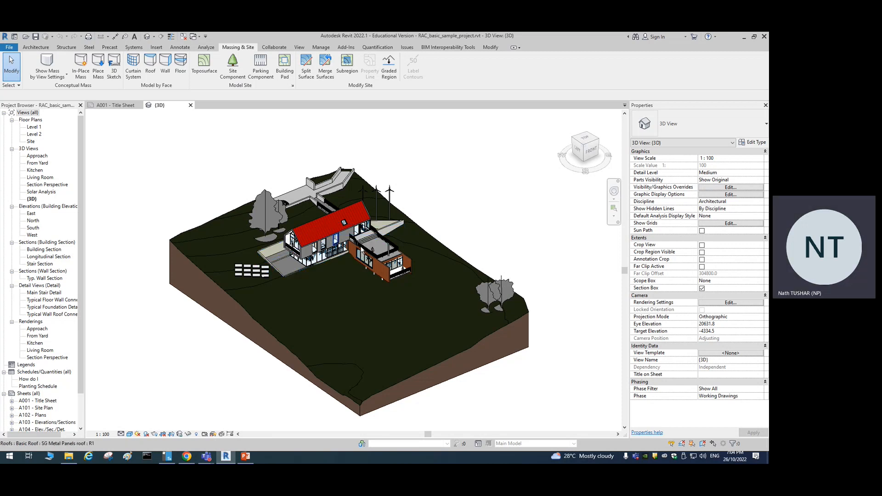
- Try to delete the red metal panel roof of the house
left_click(331, 233)
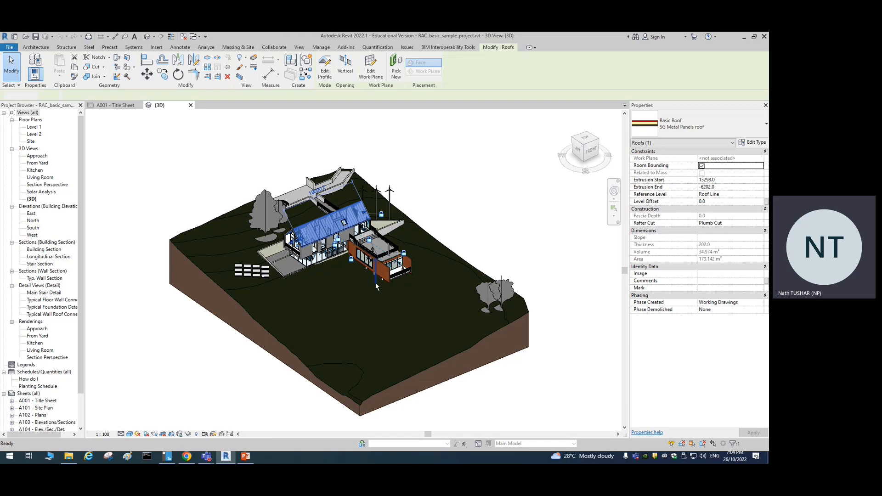
key("Delete")
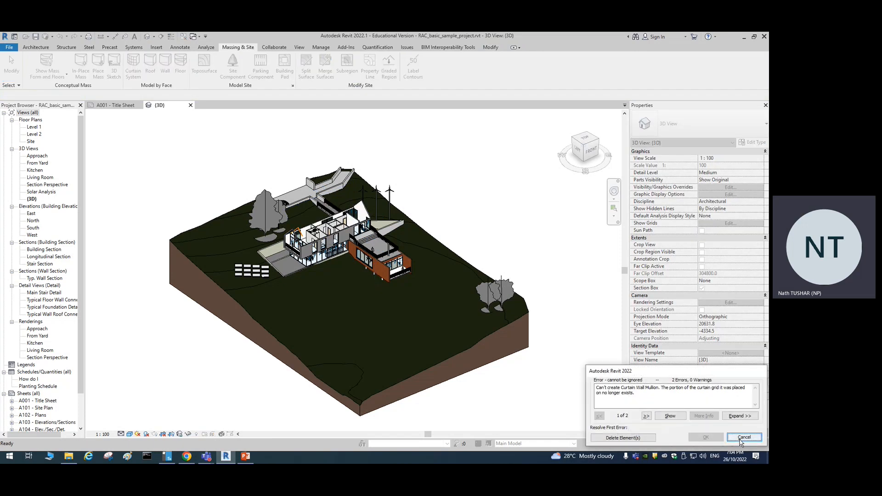
left_click(744, 438)
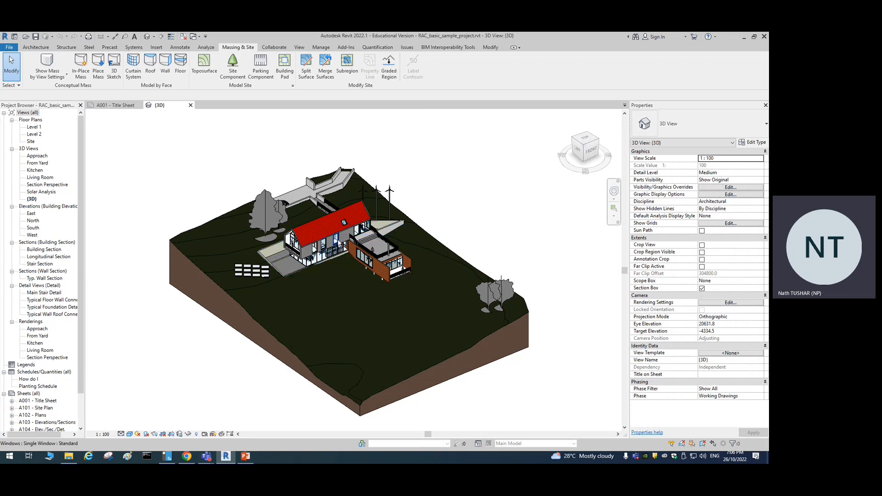
- Select the timber-clad exterior wall of the flat-roofed wing and examine it with its properties up close
scroll(337, 239, "up", 2)
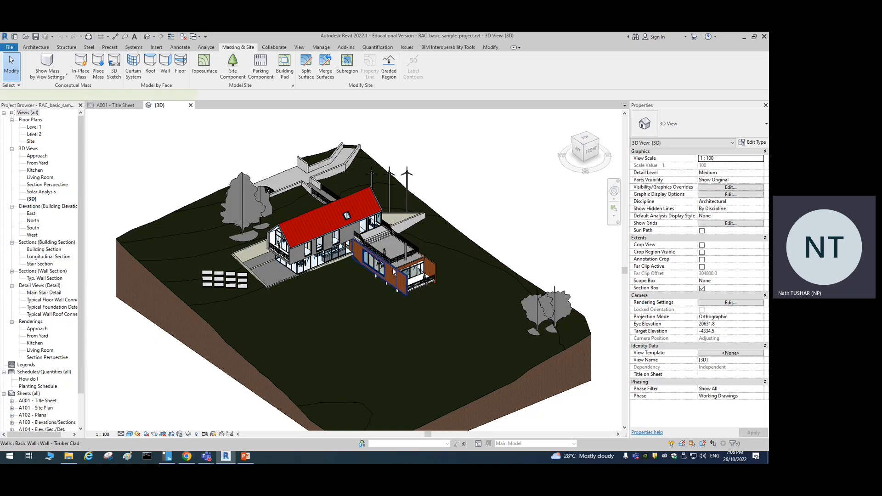
left_click(395, 275)
scroll(437, 295, "up", 3)
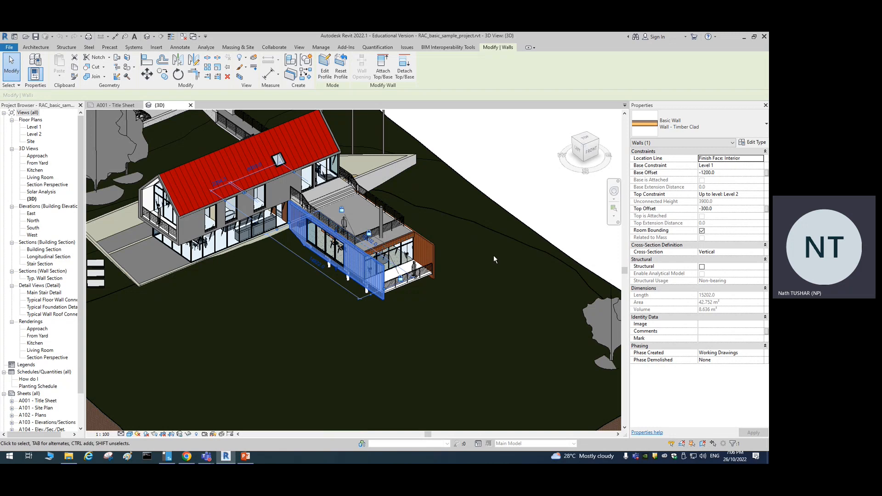
- Select the red metal panel roof and the car beside the large tree in turn to examine their properties, and clear the selection
scroll(531, 352, "down", 2)
scroll(531, 352, "down", 1)
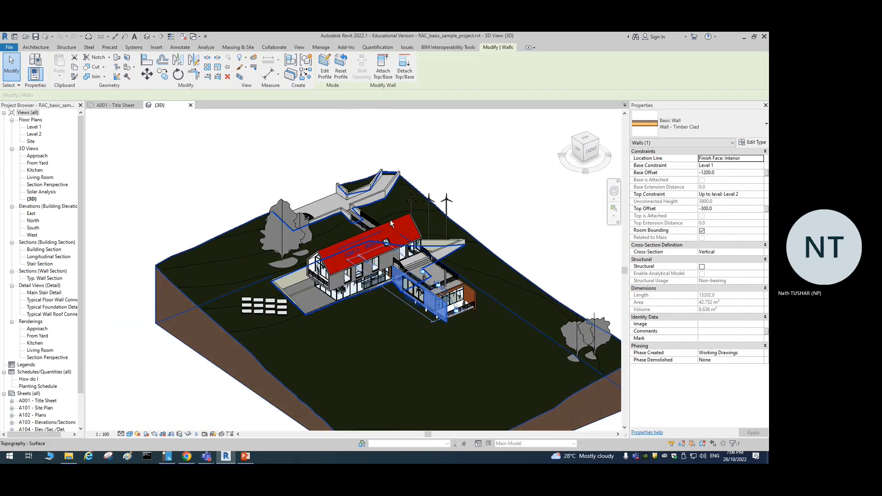
left_click(399, 226)
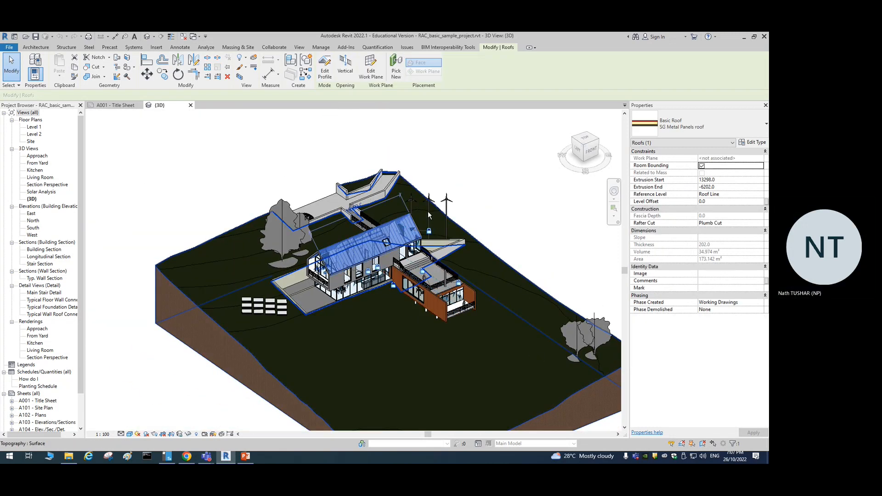
left_click(431, 216)
scroll(304, 155, "up", 5)
left_click(297, 184)
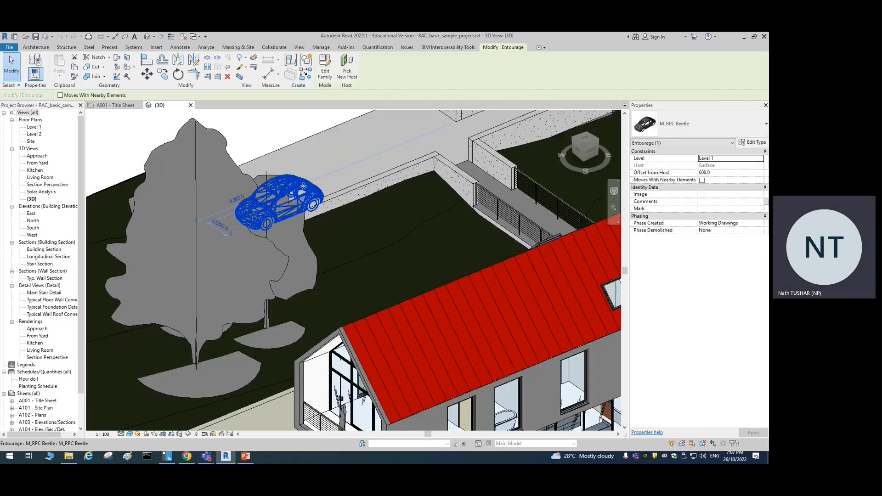
scroll(391, 268, "down", 6)
key("Escape")
scroll(441, 200, "down", 2)
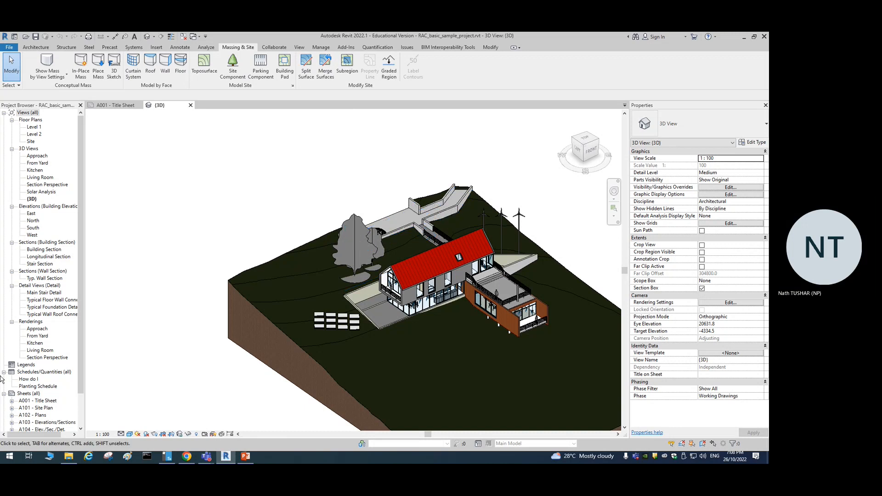
- Switch to Microsoft Teams to check the Lecture #2 meeting participants, and return to Revit
mouse_move(206, 456)
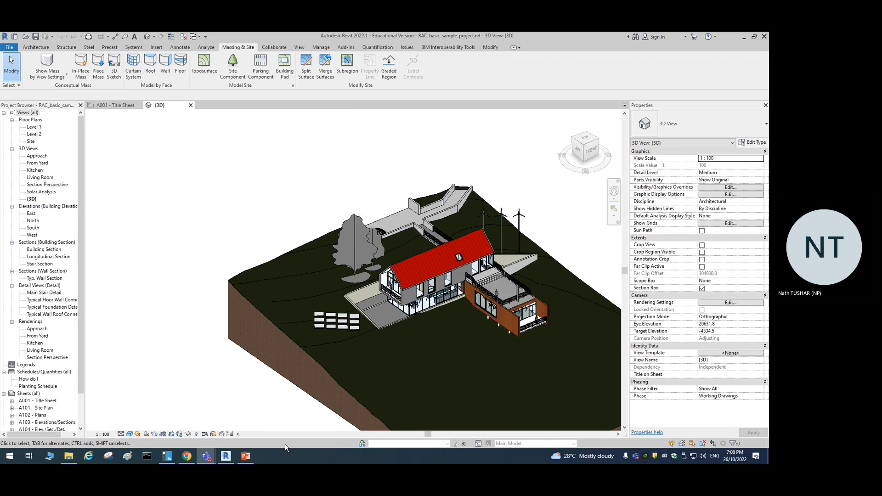
left_click(175, 421)
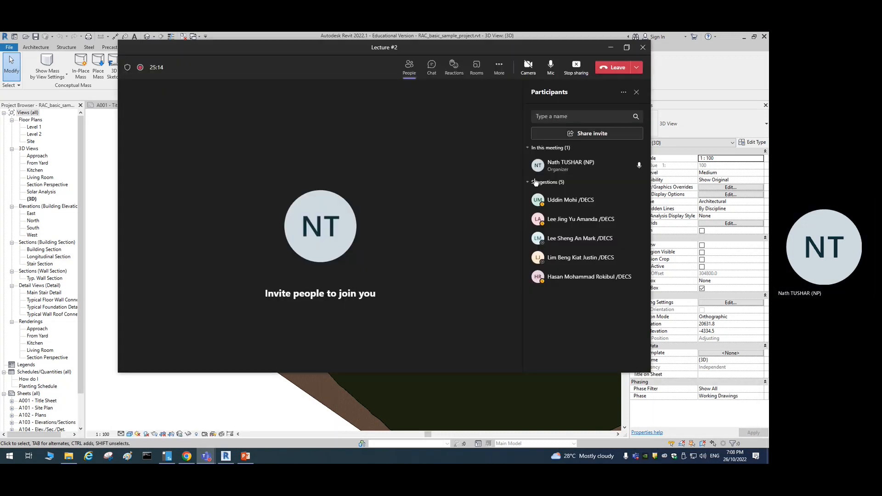
left_click(611, 48)
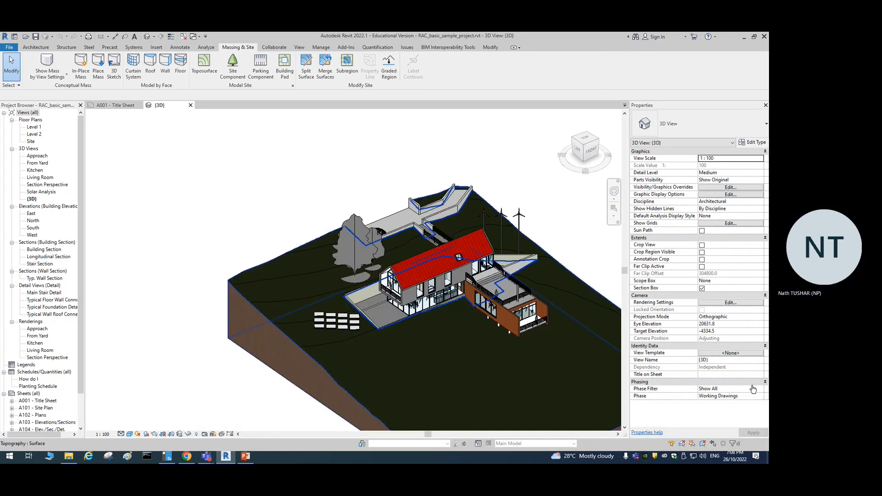
- Close the {3D} view and the A001 - Title Sheet view to close the sample project
middle_click(534, 194)
middle_click(534, 193)
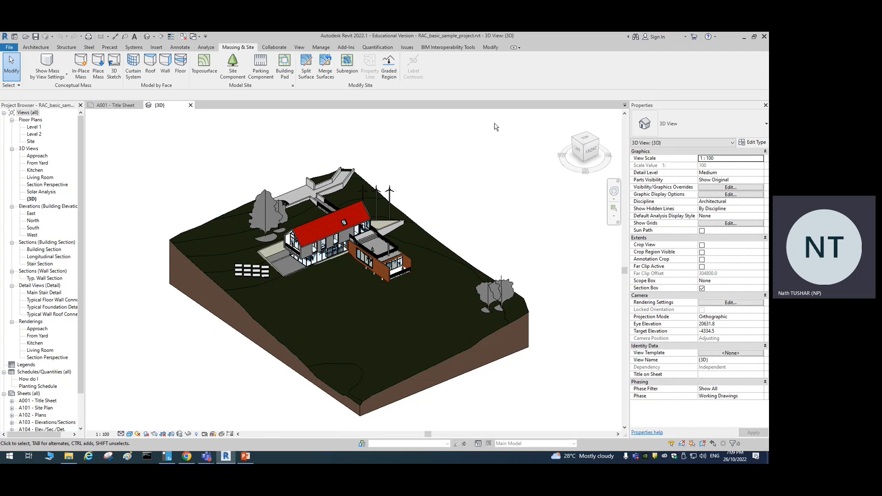
left_click(190, 106)
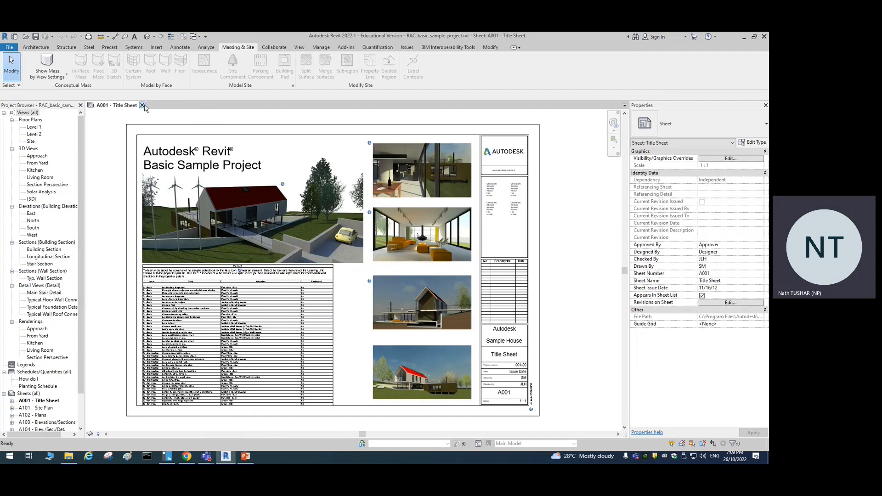
left_click(142, 105)
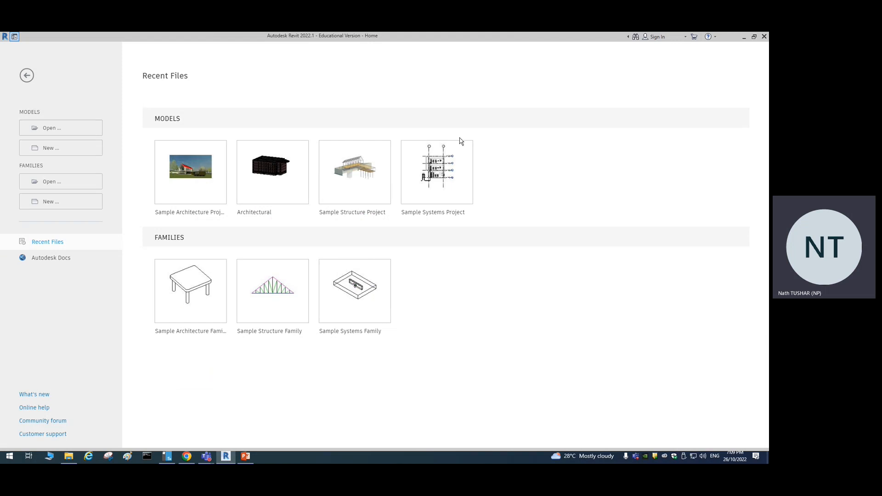
- Reopen the Sample Architecture Project to view its Level 1 and Level 2 floor plans, and close all its views
left_click(190, 173)
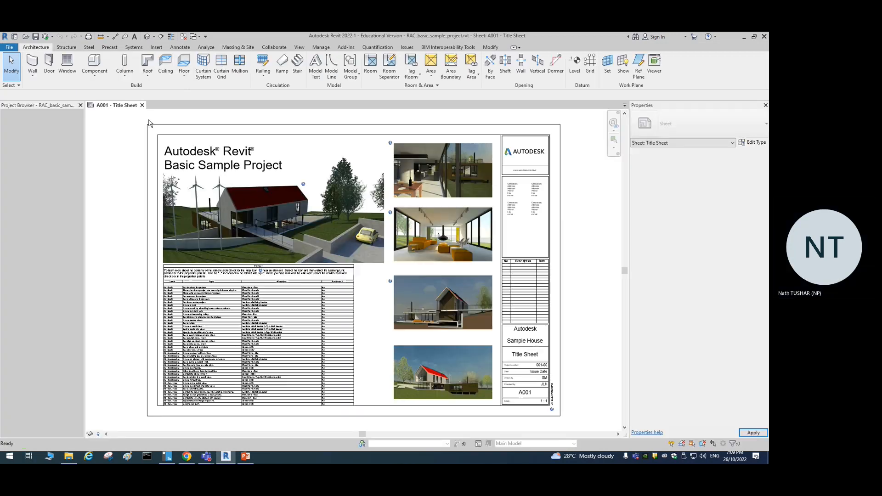
left_click(36, 128)
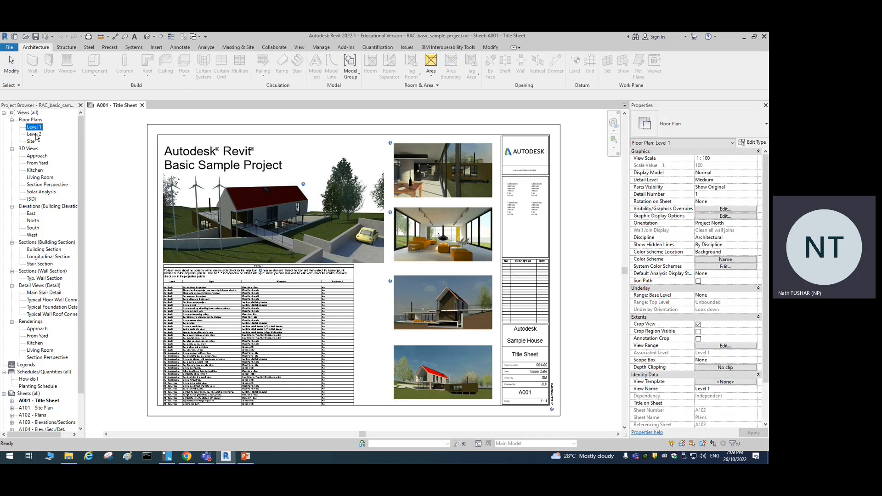
double_click(36, 135)
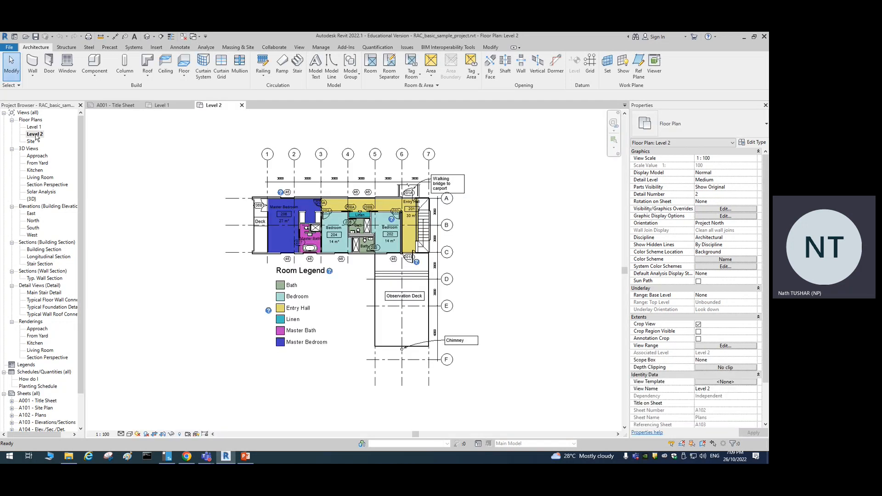
left_click(241, 105)
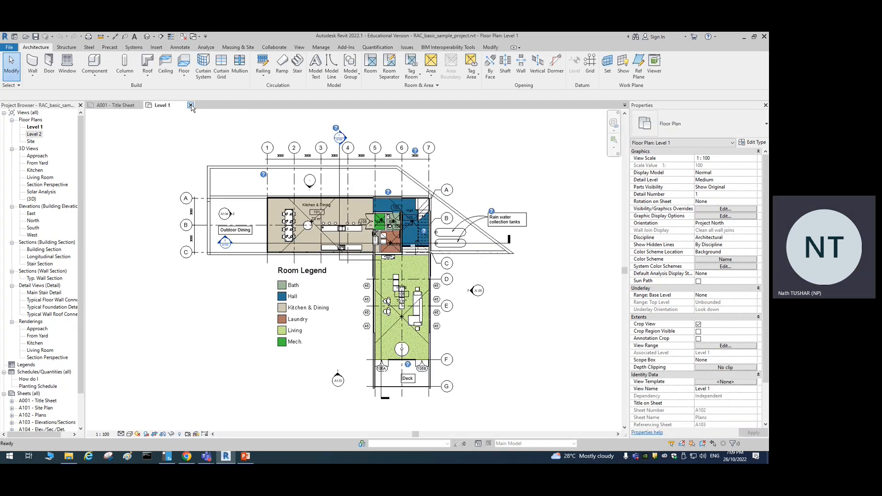
left_click(191, 105)
left_click(140, 105)
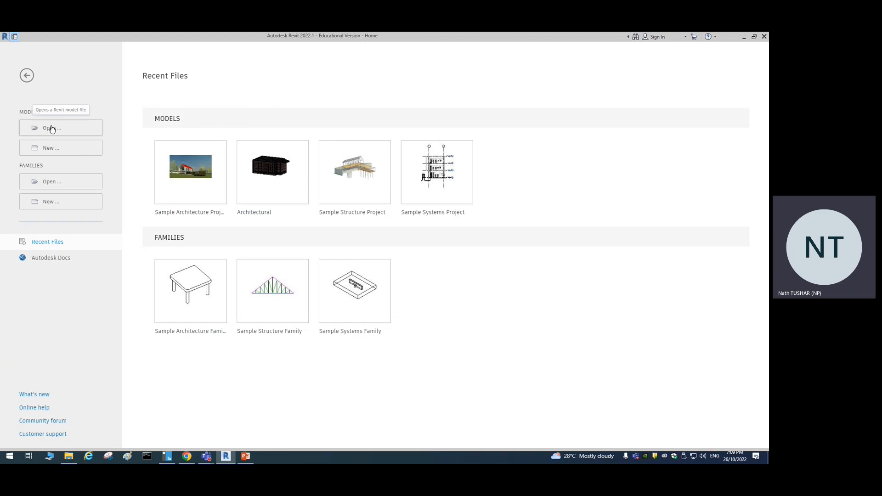
- Start a new project model and look through the English template files without choosing one
left_click(49, 148)
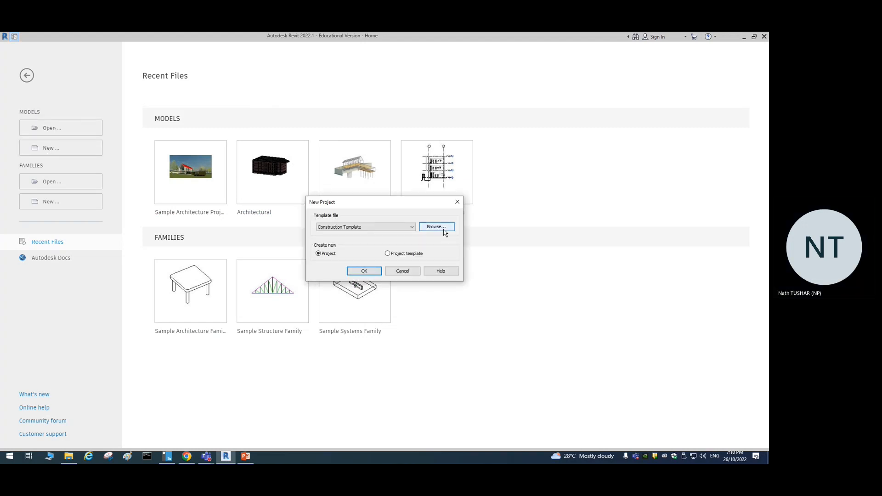
left_click(444, 228)
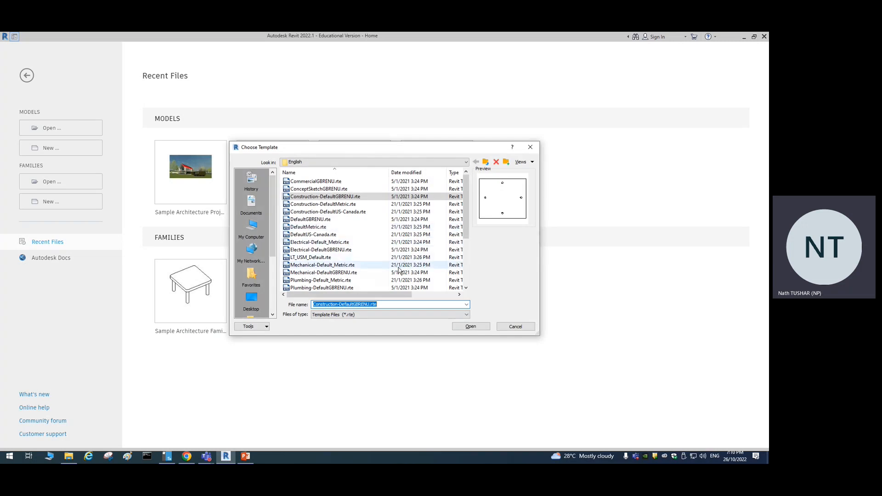
scroll(366, 260, "down", 3)
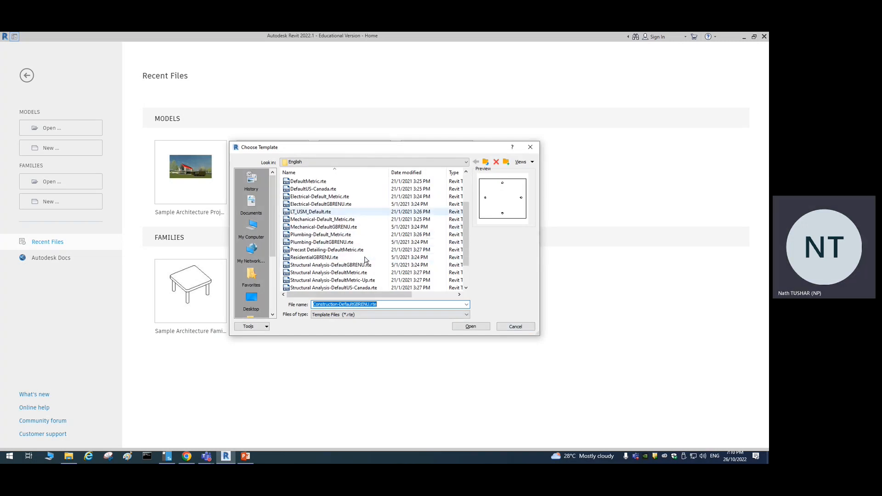
left_click(516, 327)
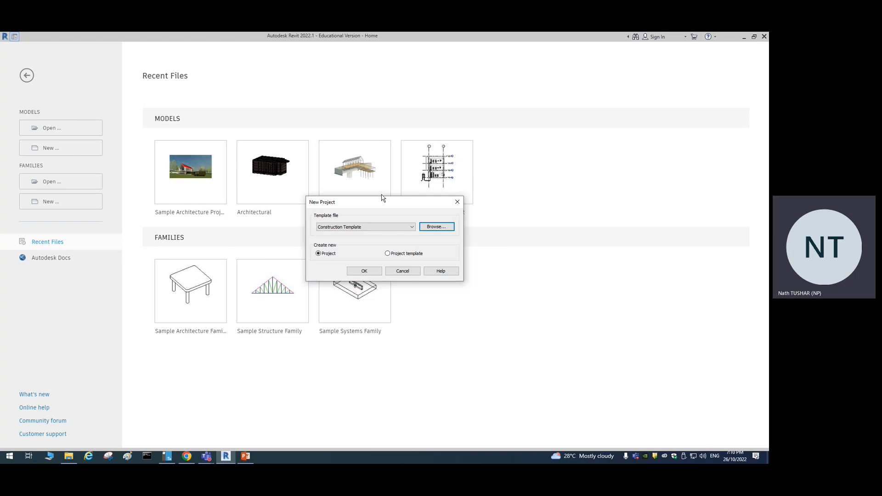
- Create a new project from the Structural Analysis-DefaultUS-Canada.rte template and close it
left_click(436, 226)
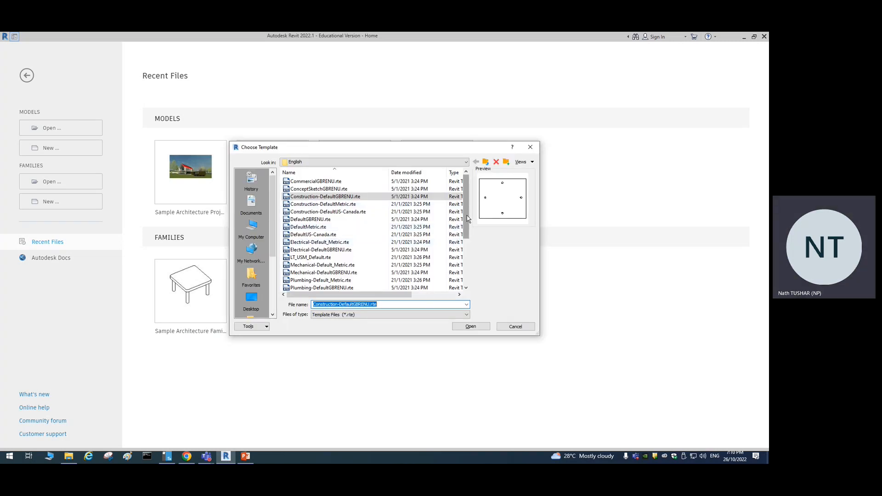
left_click_drag(467, 219, 469, 278)
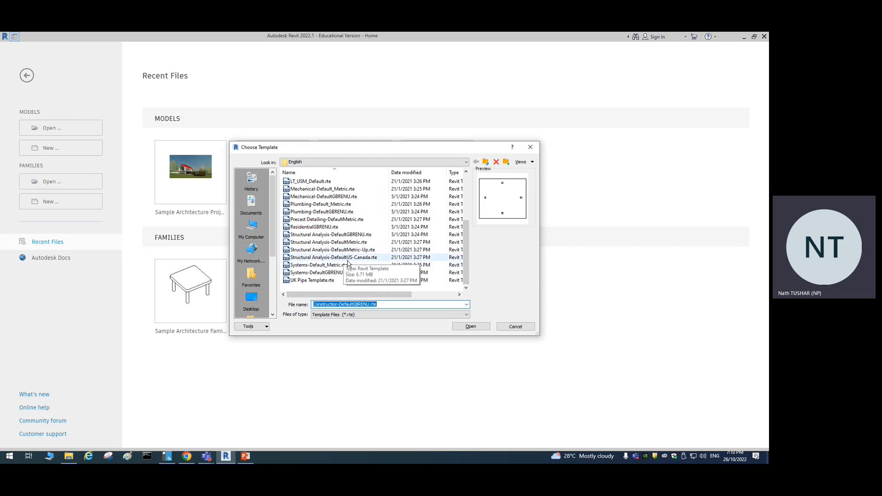
left_click(335, 258)
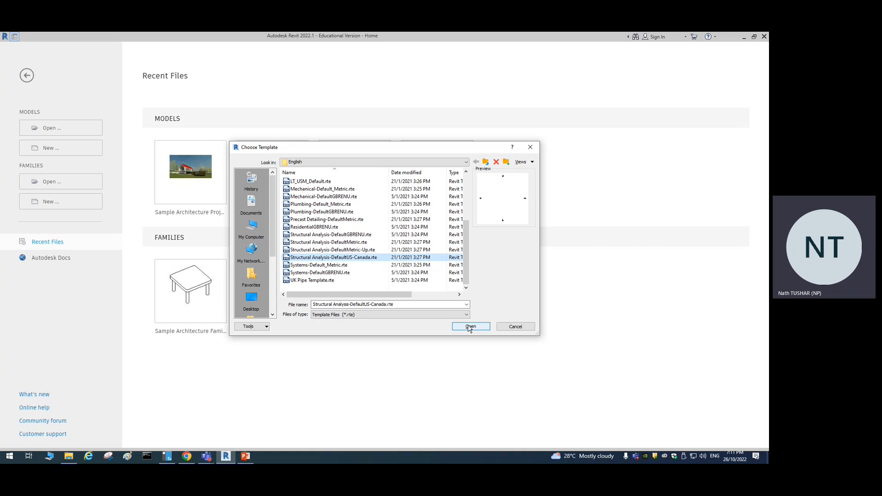
left_click(353, 251)
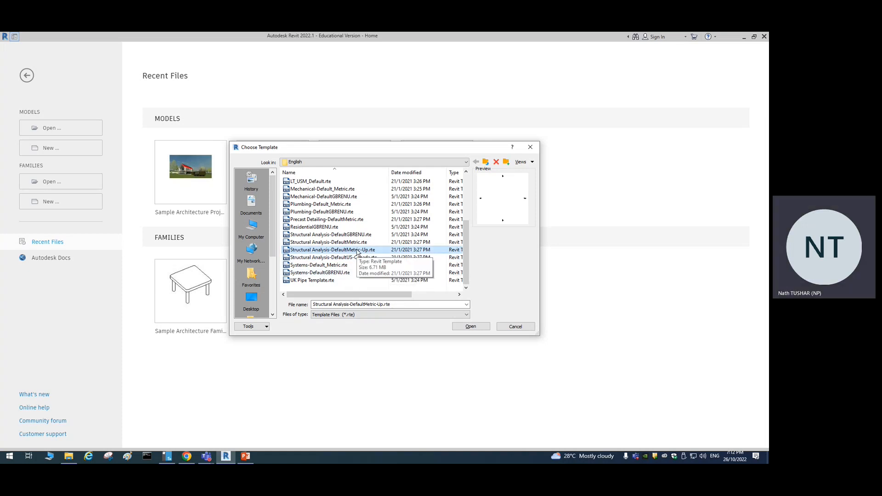
left_click(356, 243)
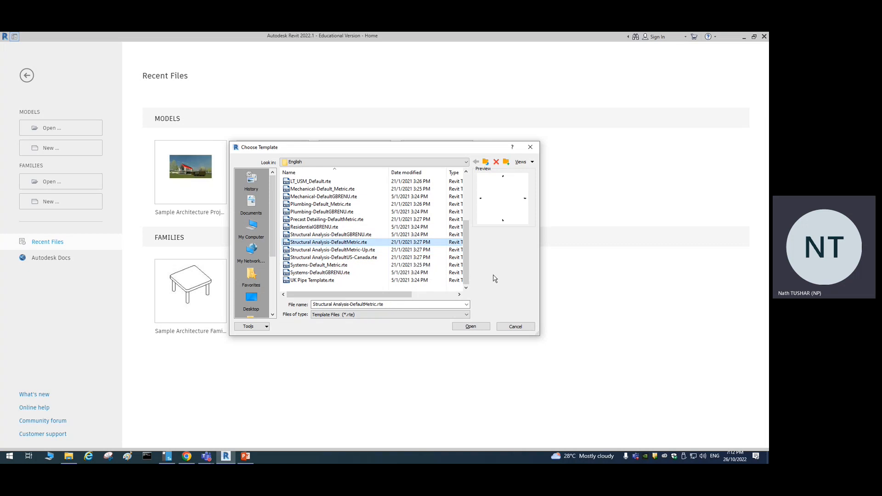
left_click(358, 258)
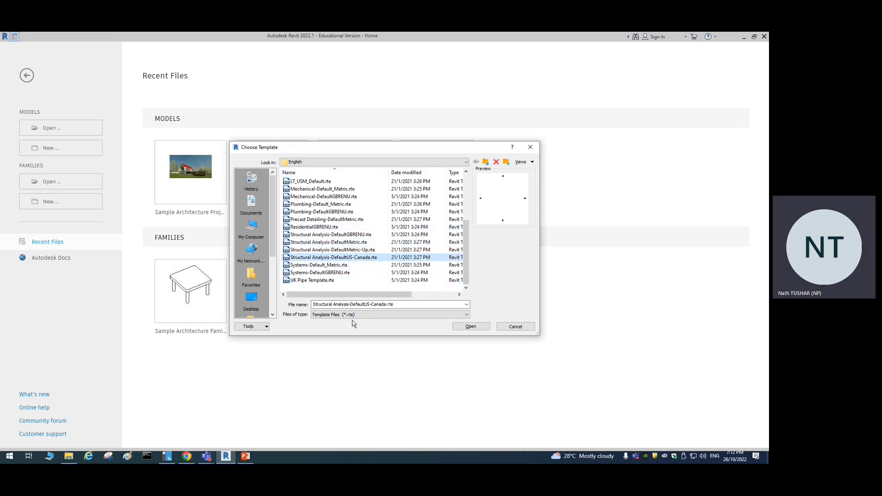
left_click(471, 326)
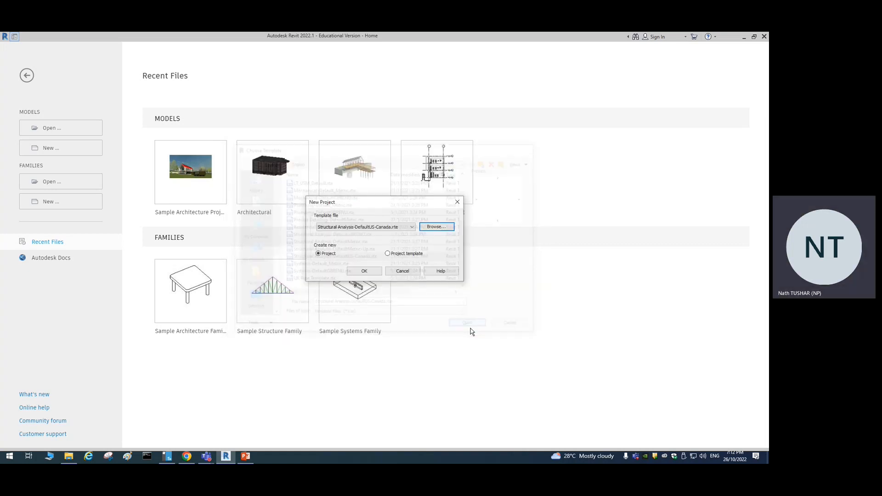
left_click(364, 271)
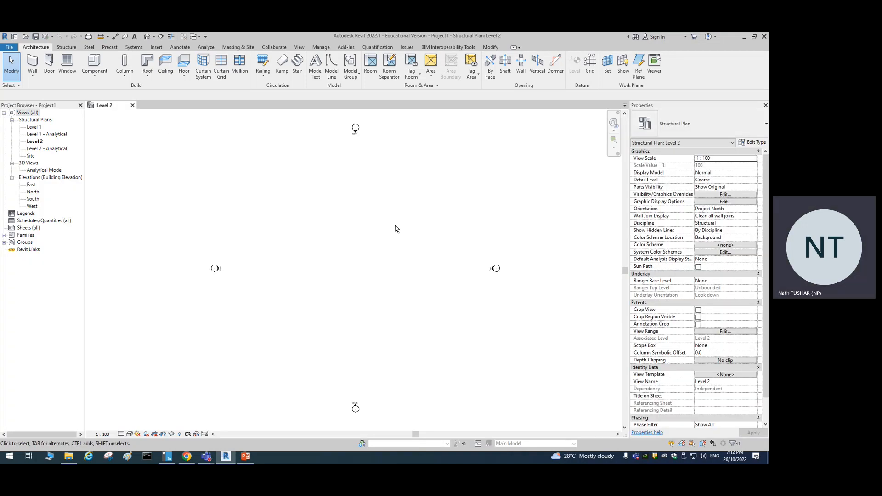
scroll(395, 225, "down", 3)
left_click(132, 105)
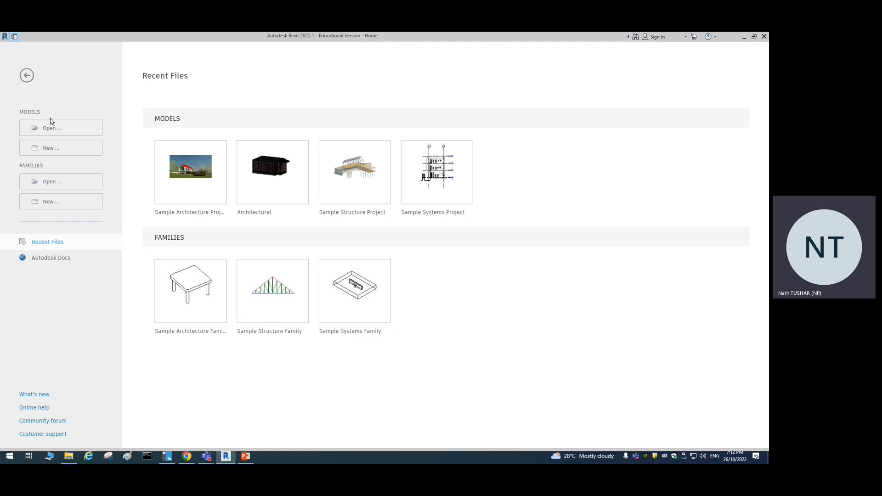
- Start another new project model and review the preset templates offered, leaving Construction Template selected
left_click(51, 149)
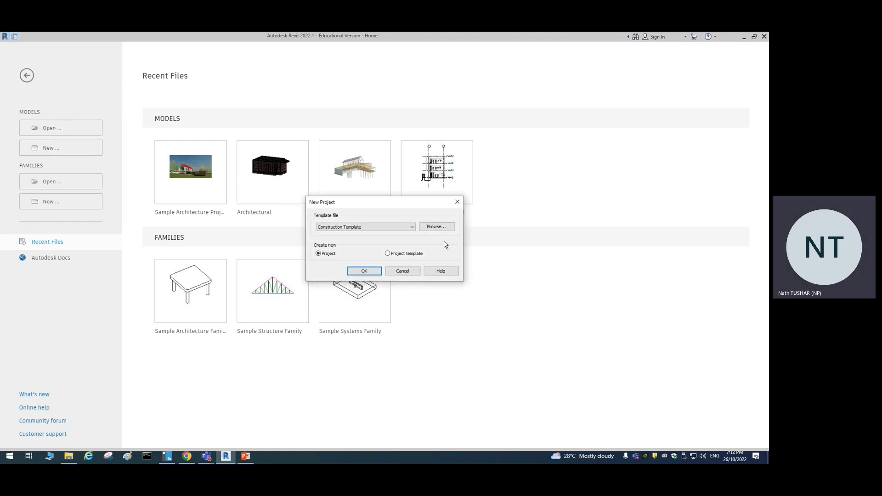
left_click(375, 227)
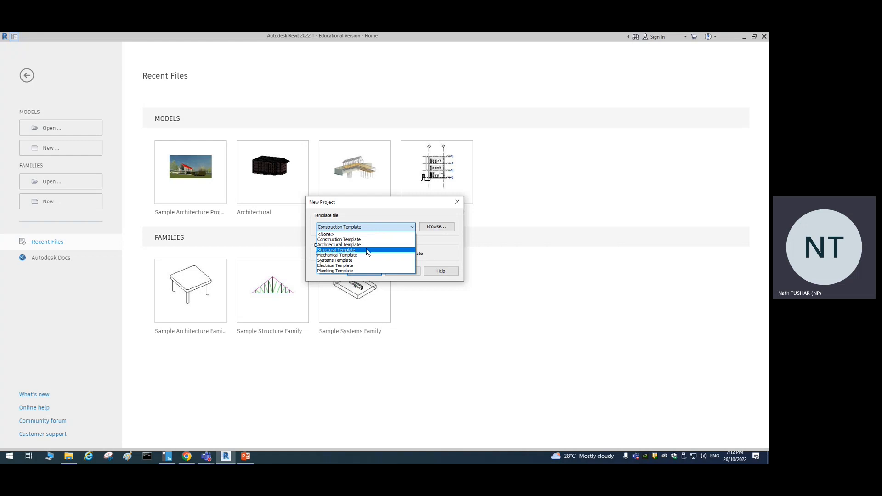
left_click(375, 229)
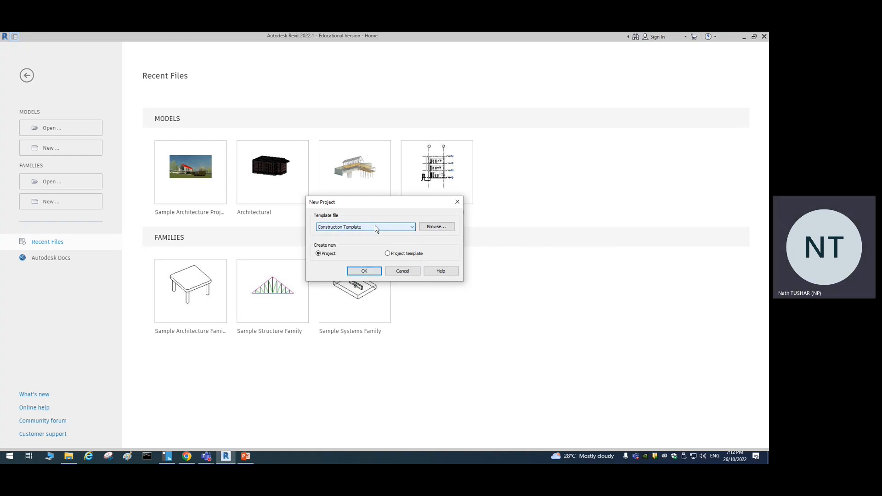
- Browse for a template file and enlarge and reposition the template chooser to fit the whole English template list
left_click(436, 228)
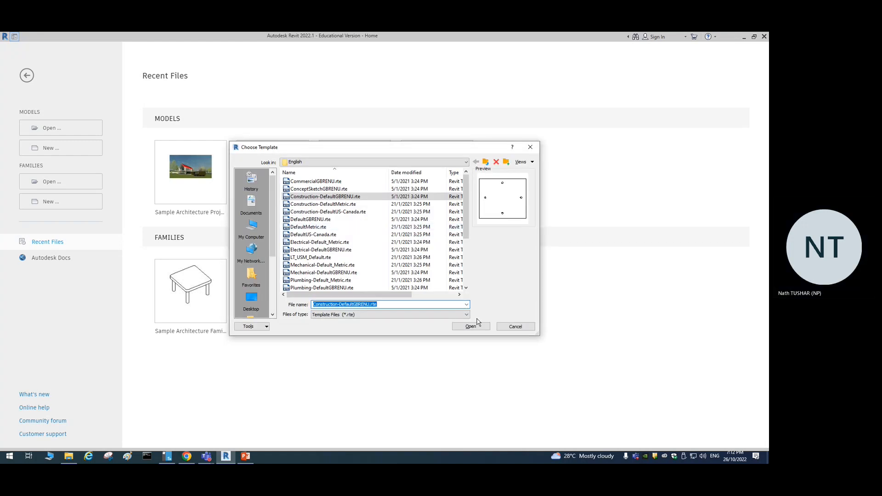
left_click(514, 326)
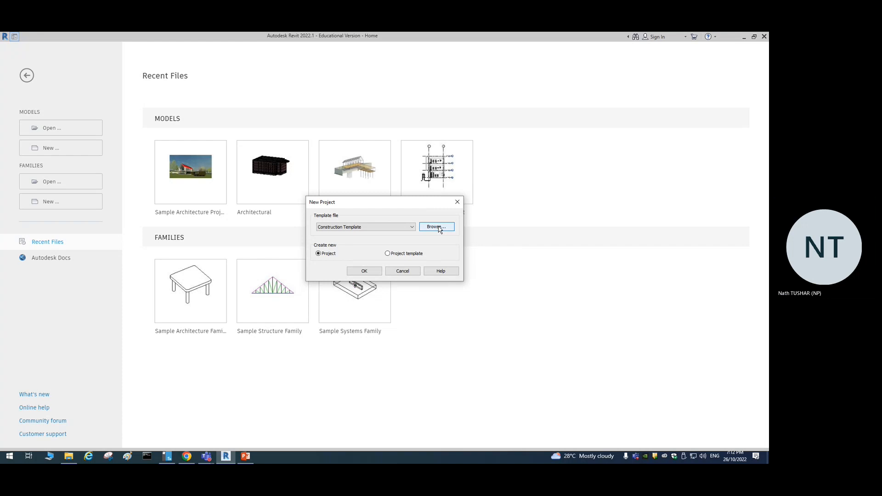
left_click(437, 228)
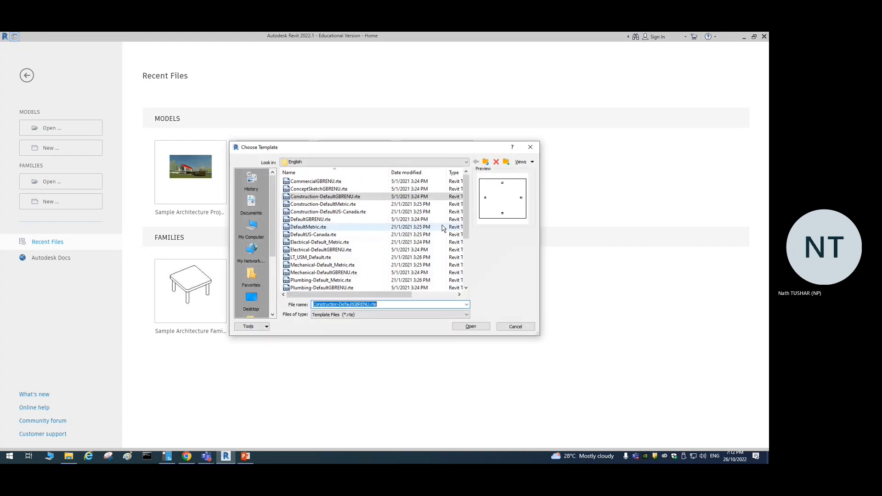
left_click_drag(539, 335, 730, 434)
left_click_drag(417, 150, 348, 47)
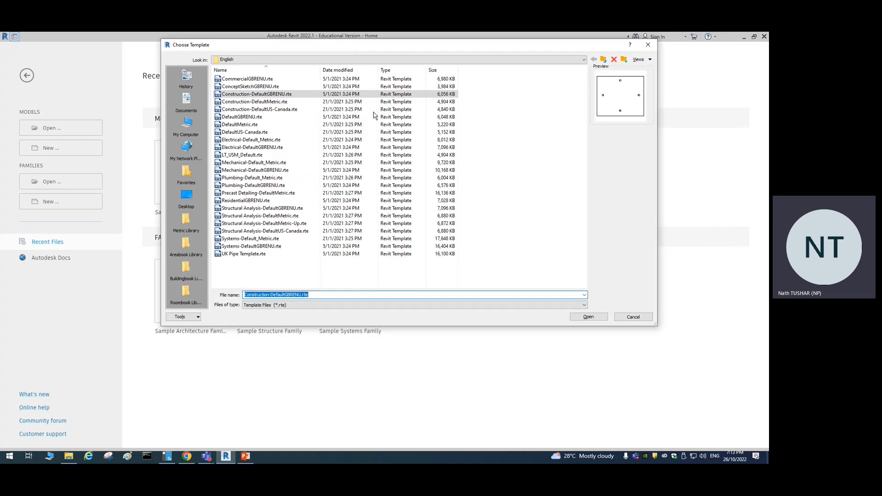
- Check the folder path of the English templates and move the template chooser lower on the screen
left_click(332, 61)
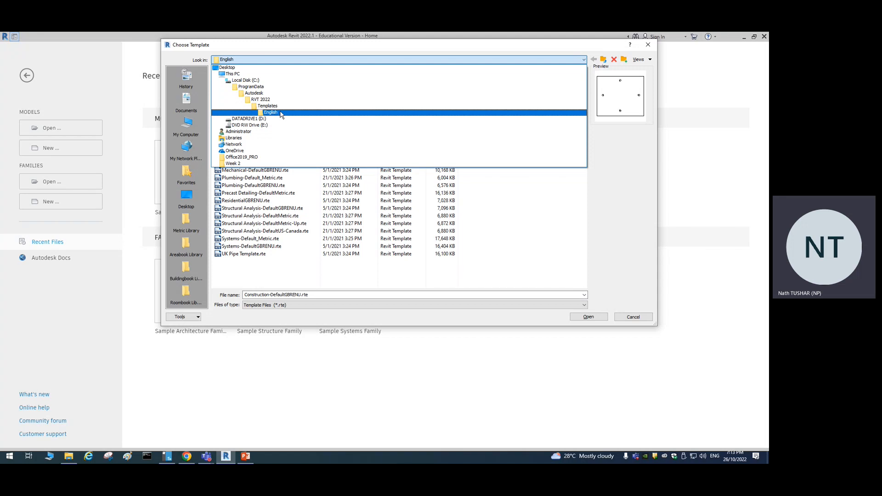
left_click(377, 48)
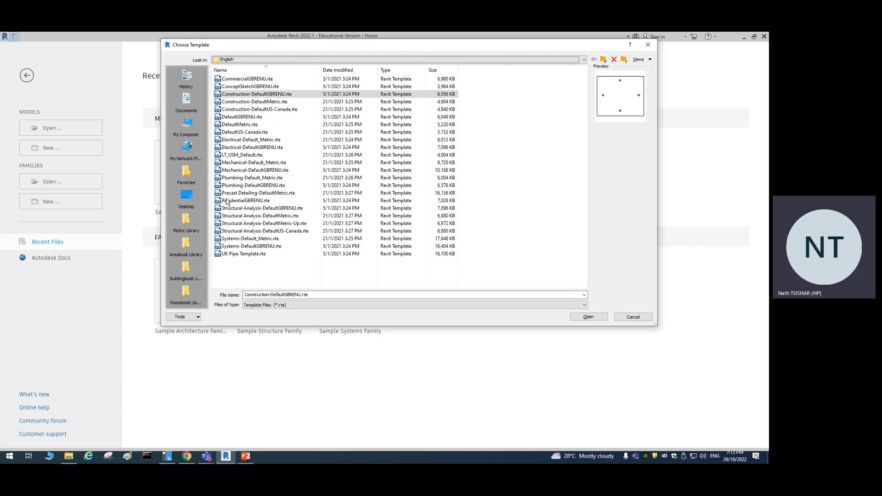
left_click_drag(295, 46, 298, 100)
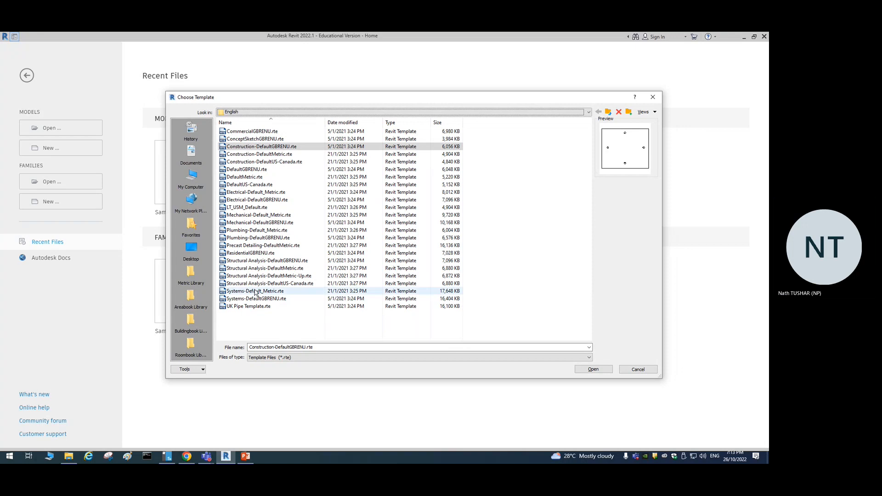
- Compare the Structural Analysis templates and create a new project from Structural Analysis-DefaultMetric.rte
left_click(287, 284)
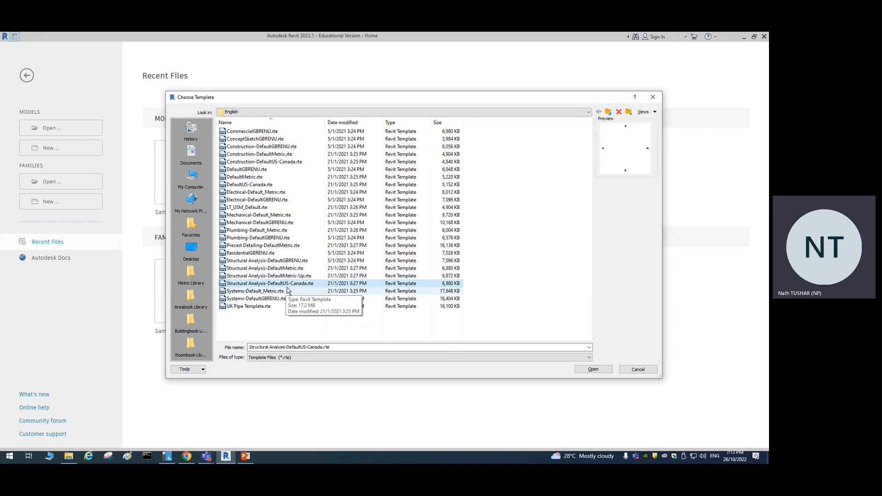
left_click(288, 269)
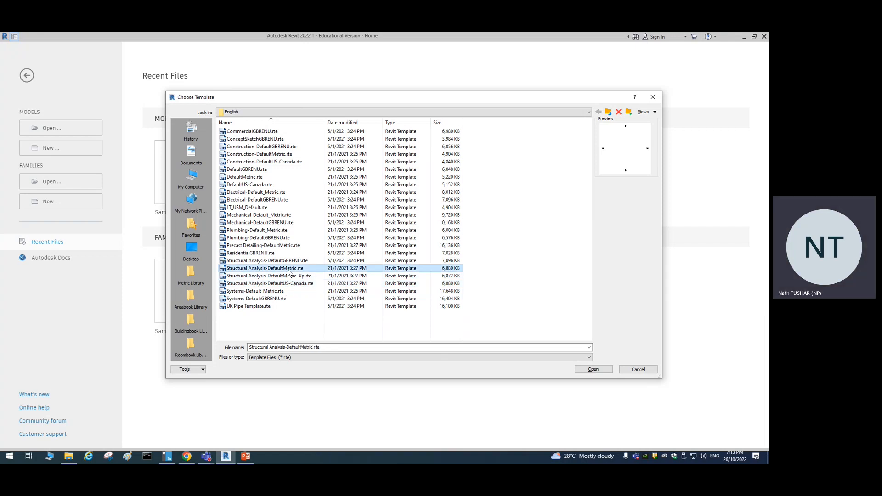
left_click(291, 284)
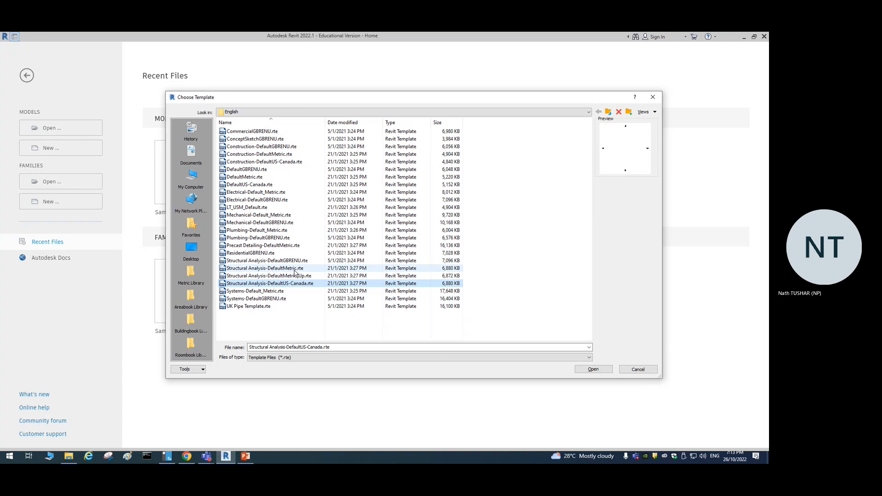
left_click(280, 268)
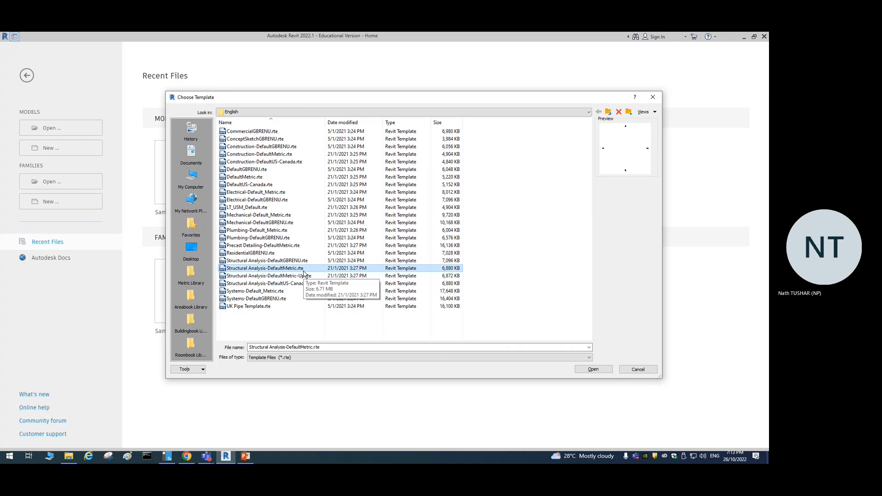
left_click(593, 370)
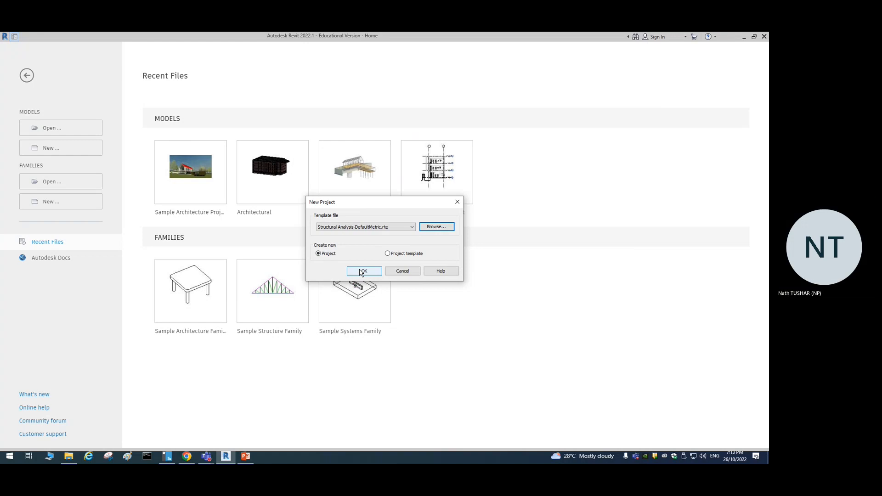
left_click(320, 254)
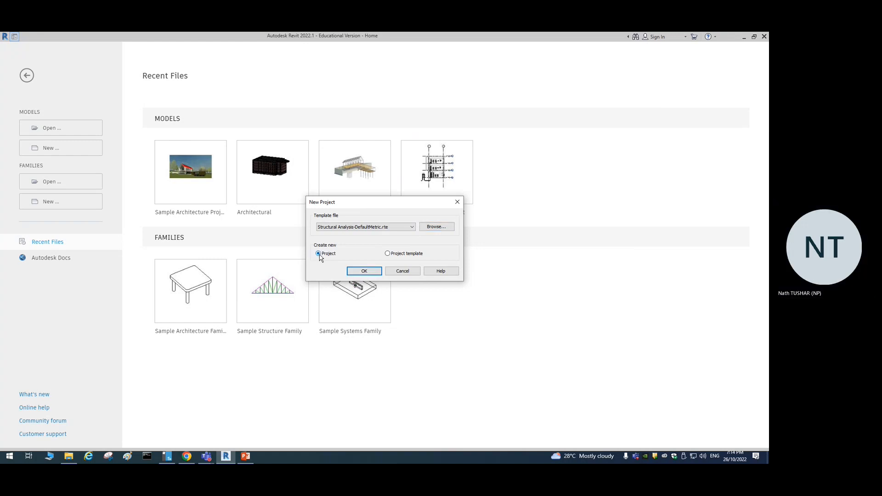
left_click(364, 272)
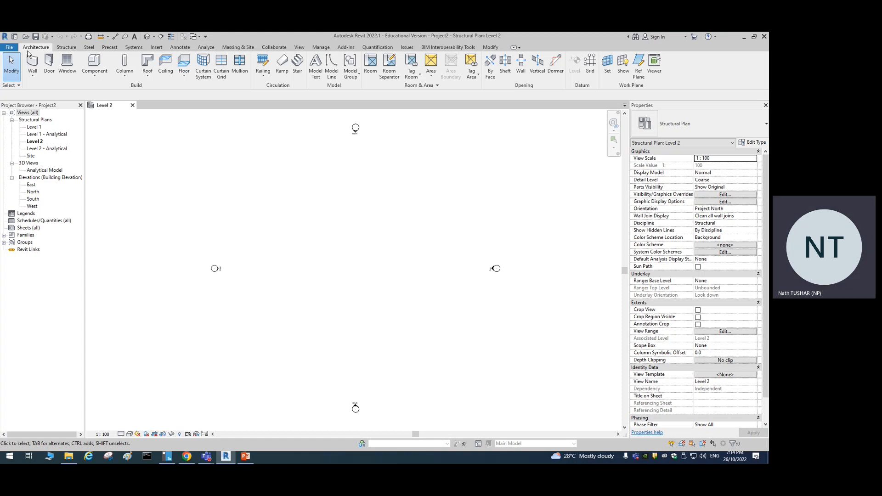
- Switch to File Explorer to locate Architectural.rvt in the Week 2 folder, and return to Revit
left_click(69, 457)
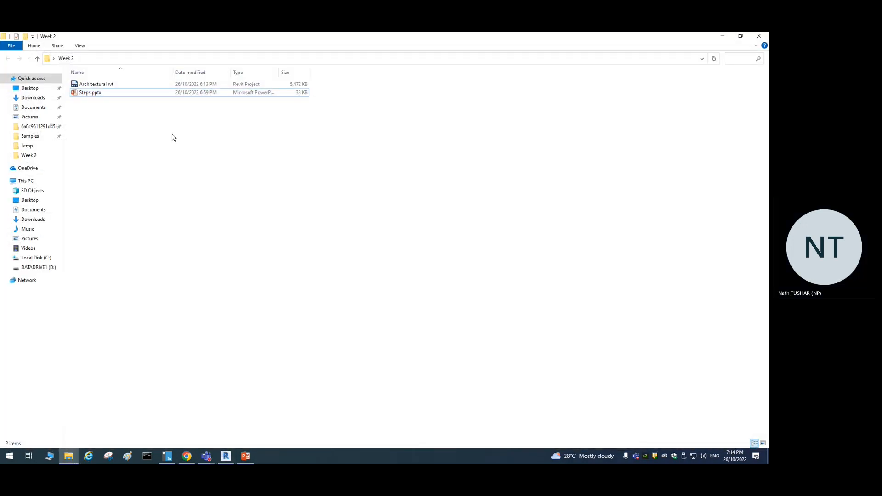
left_click(111, 85)
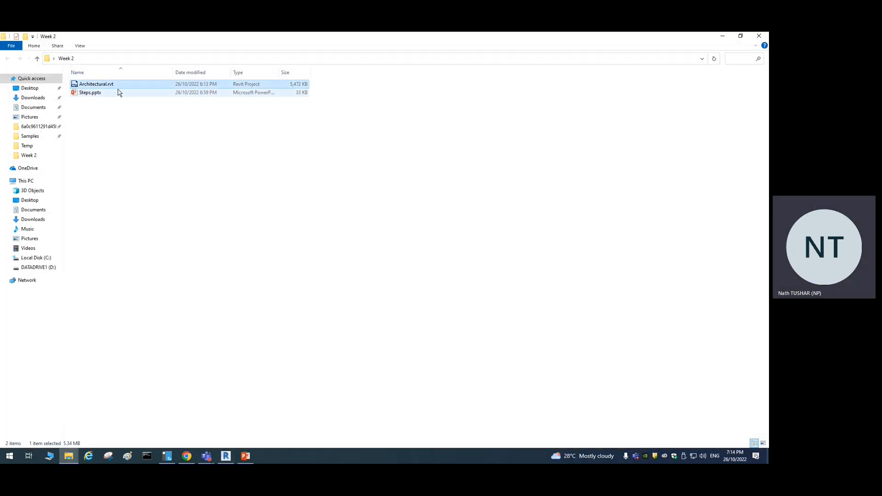
left_click(723, 37)
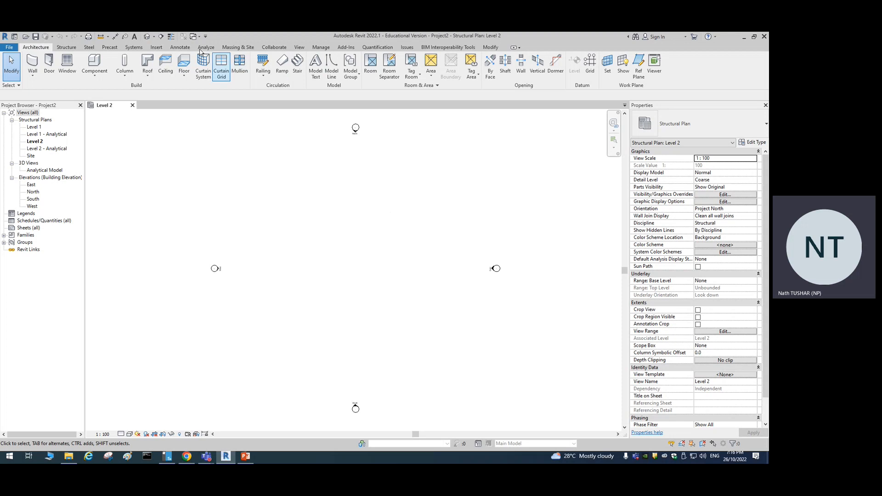
- Start linking a Revit model and select Architectural.rvt from the Week 2 folder on the Desktop
left_click(157, 48)
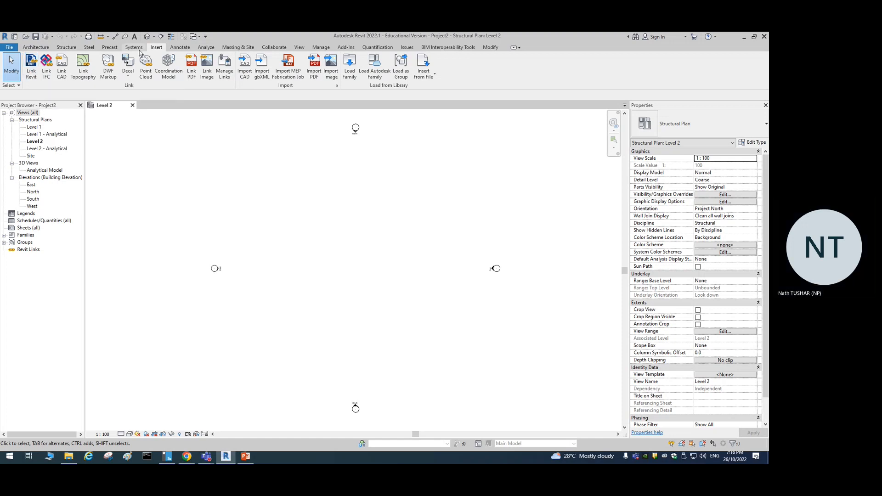
left_click(30, 72)
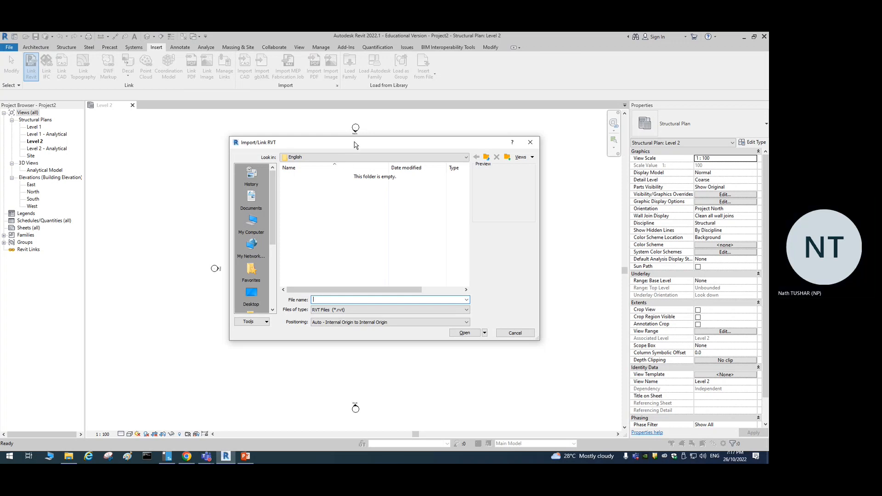
left_click_drag(356, 143, 279, 118)
mouse_move(196, 214)
left_mouse_down()
mouse_move(198, 285)
mouse_move(196, 230)
left_mouse_up()
left_click(182, 244)
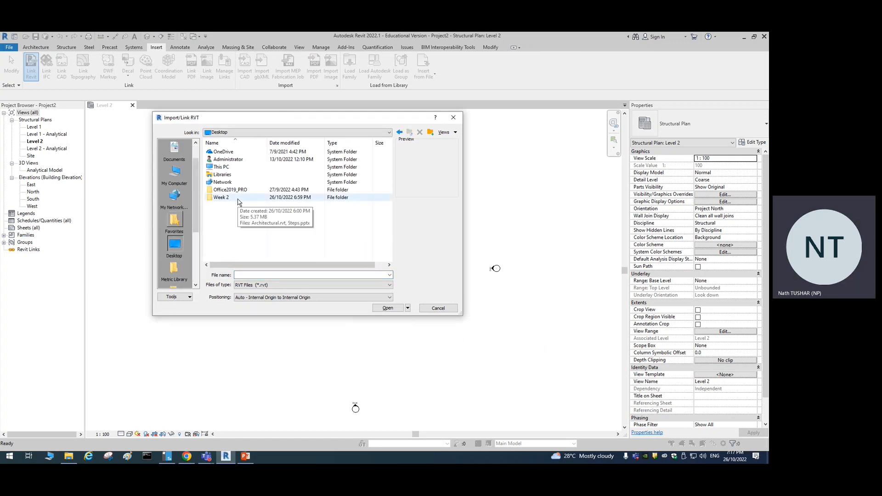
double_click(239, 199)
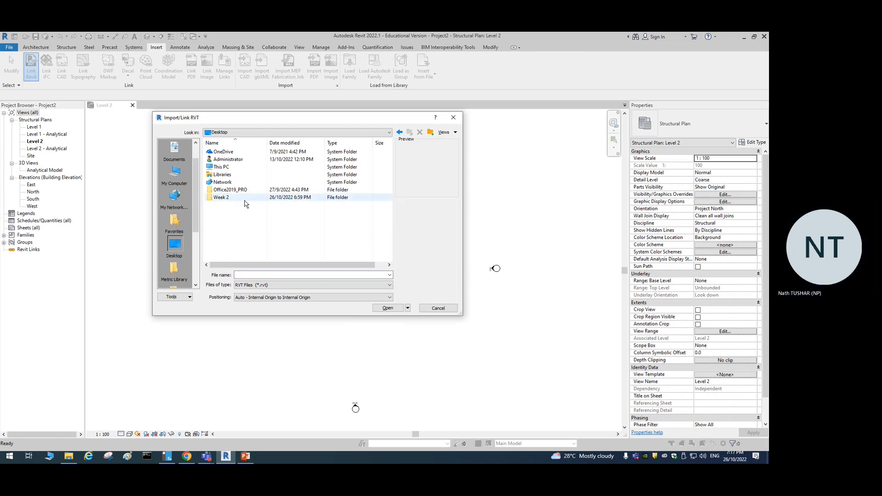
left_click(174, 246)
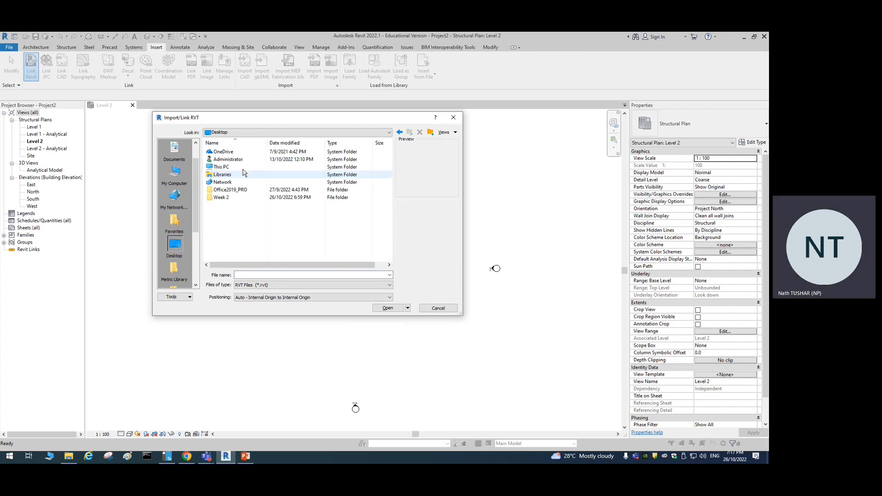
double_click(224, 198)
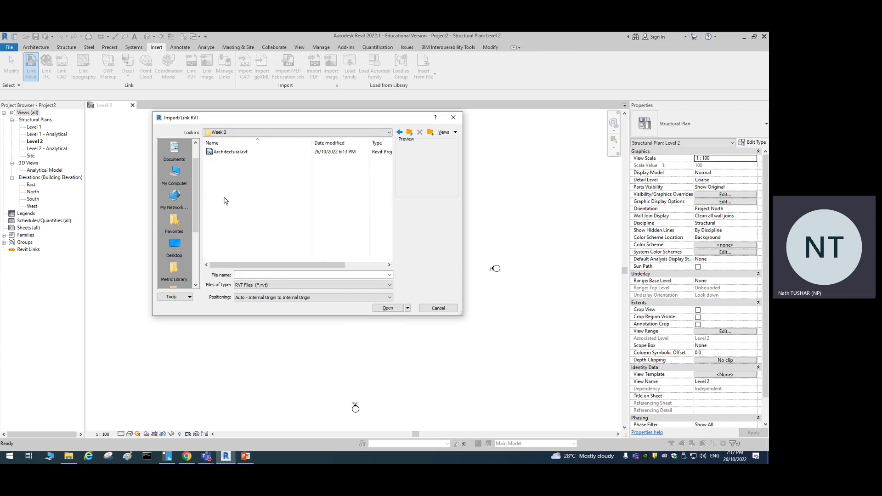
left_click(239, 153)
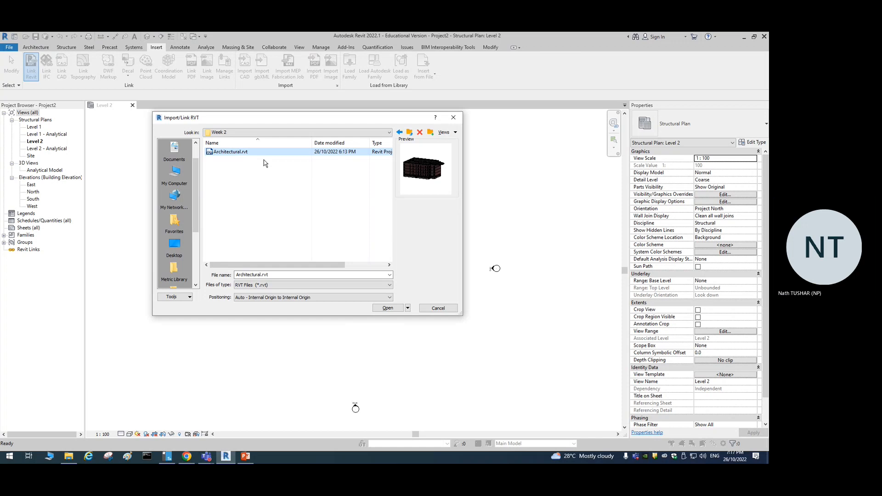
- Review the positioning options and link the architectural model using Auto - Internal Origin to Internal Origin
left_click(311, 299)
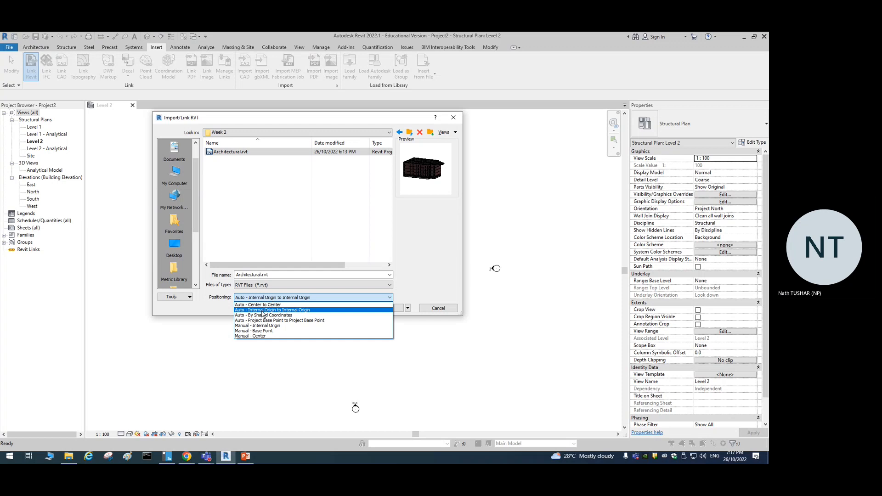
left_click(279, 298)
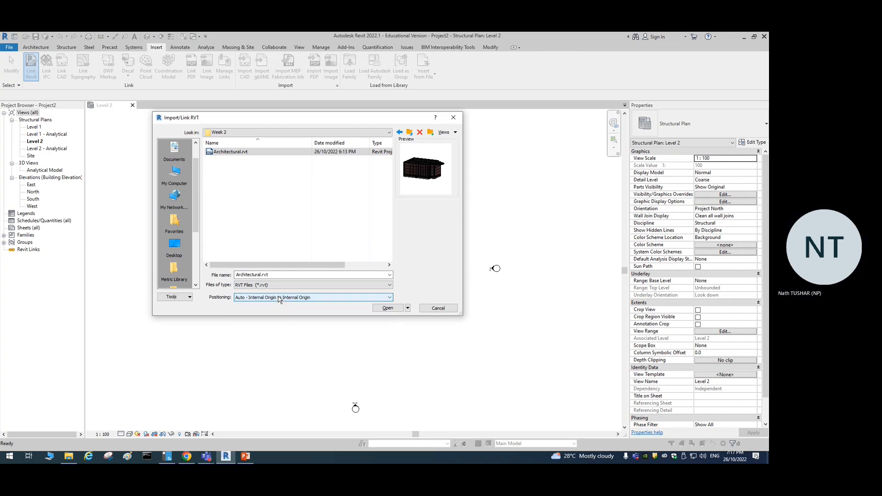
left_click(279, 298)
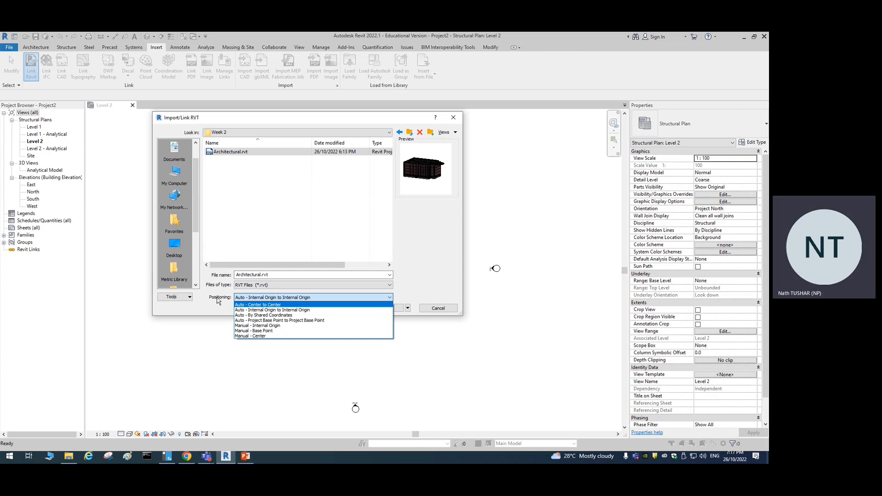
left_click(273, 311)
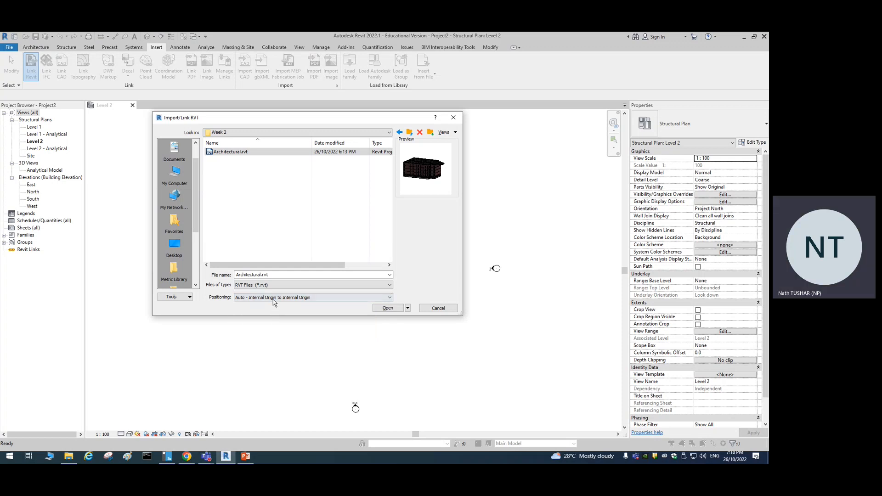
left_click(275, 298)
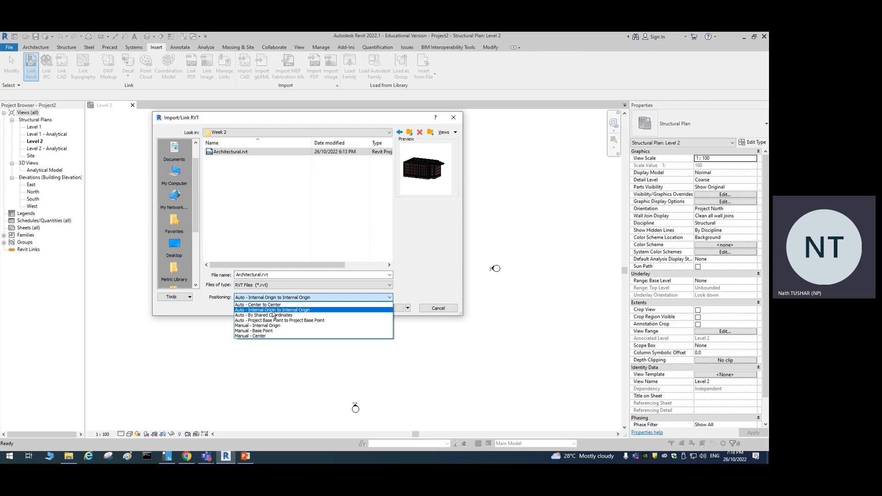
left_click(273, 311)
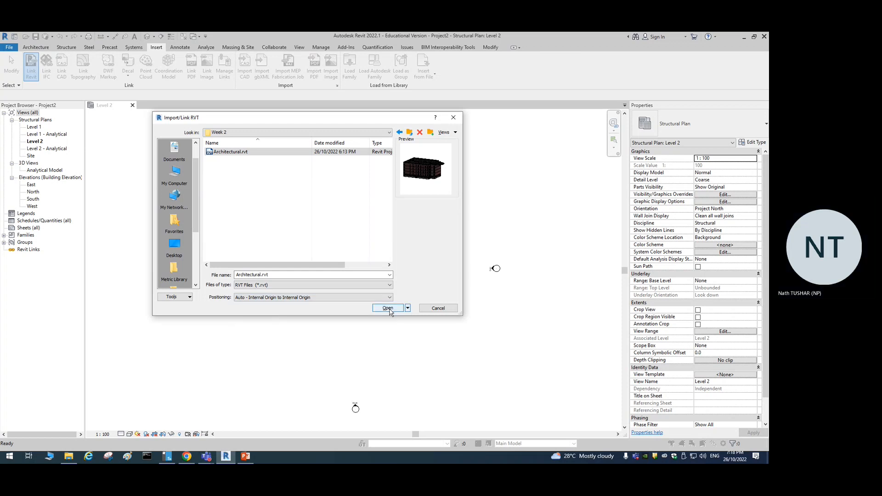
left_click(388, 308)
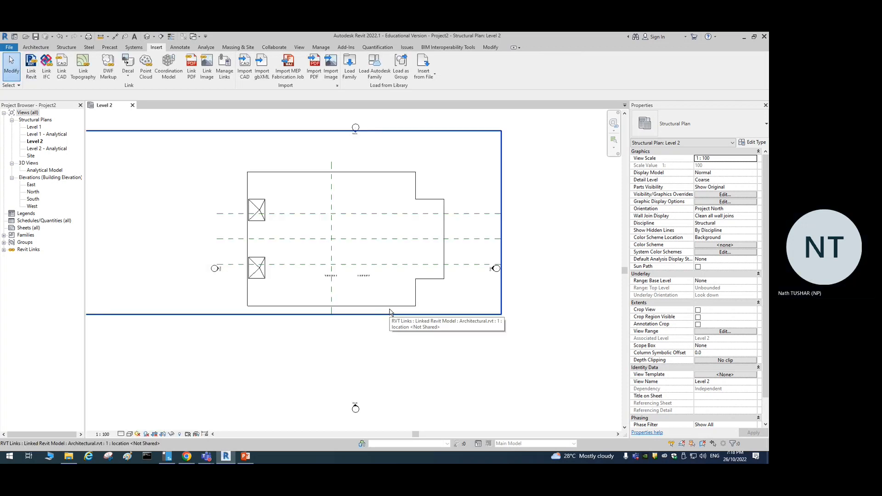
- Close the new structural project without saving its changes and open the Architectural.rvt model
scroll(546, 285, "down", 2)
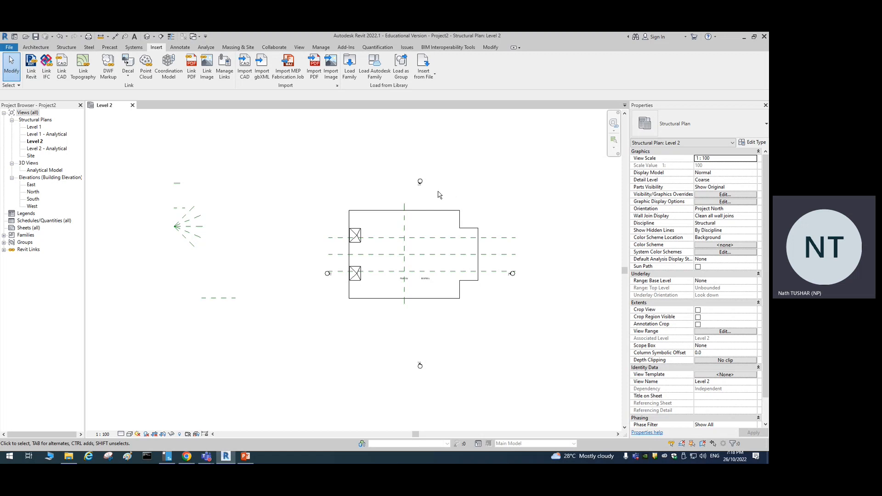
left_click(132, 105)
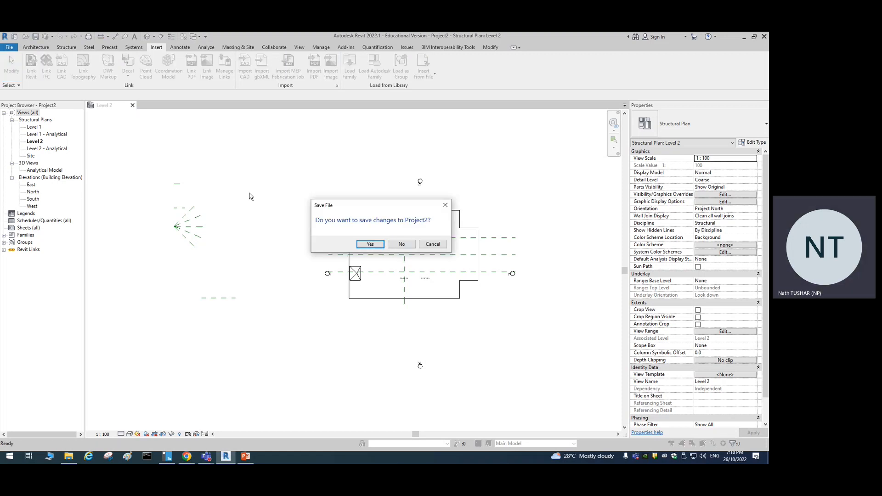
left_click(403, 245)
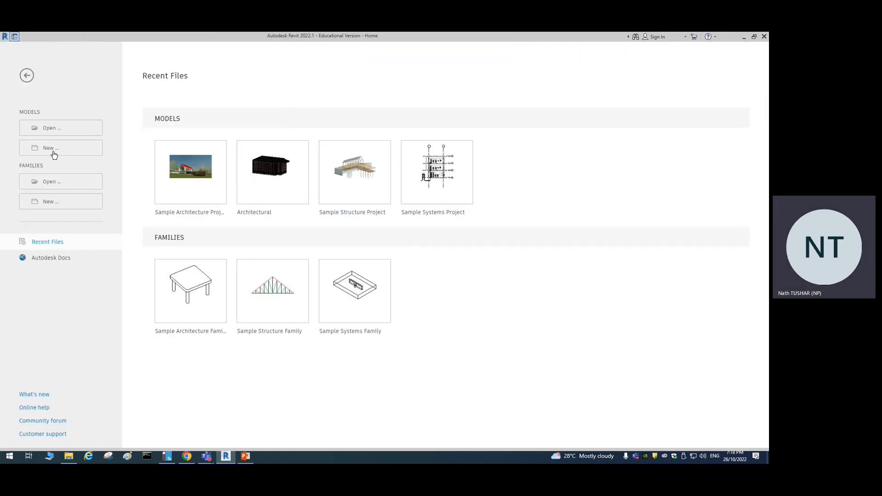
left_click(52, 128)
double_click(307, 181)
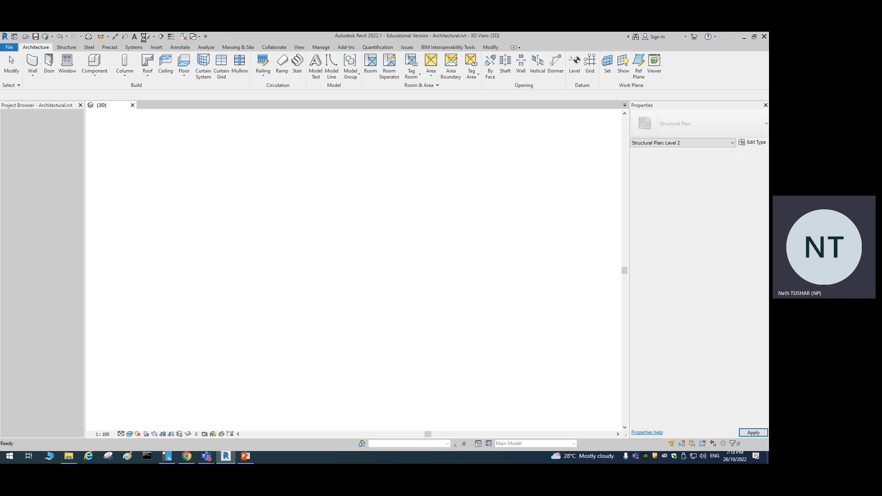
- Inspect the building in the 3D view from several sides, including its front exterior wall and ground-floor entrances
middle_click_drag(527, 219, 327, 181, "shift")
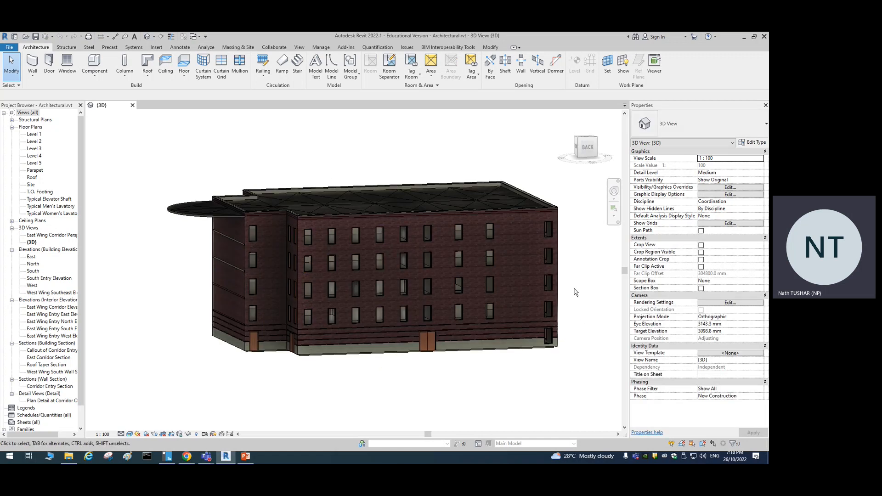
middle_click_drag(575, 291, 557, 290)
middle_click_drag(492, 395, 360, 262, "shift")
left_click(364, 263)
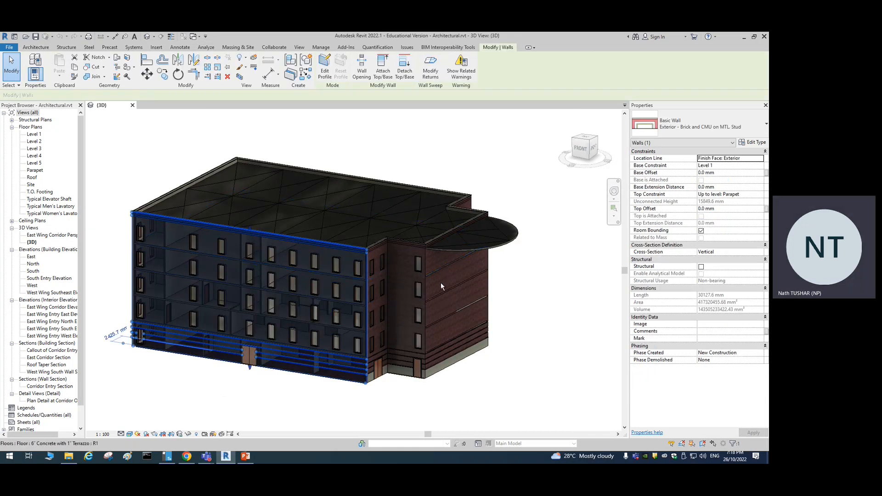
scroll(458, 332, "down", 2)
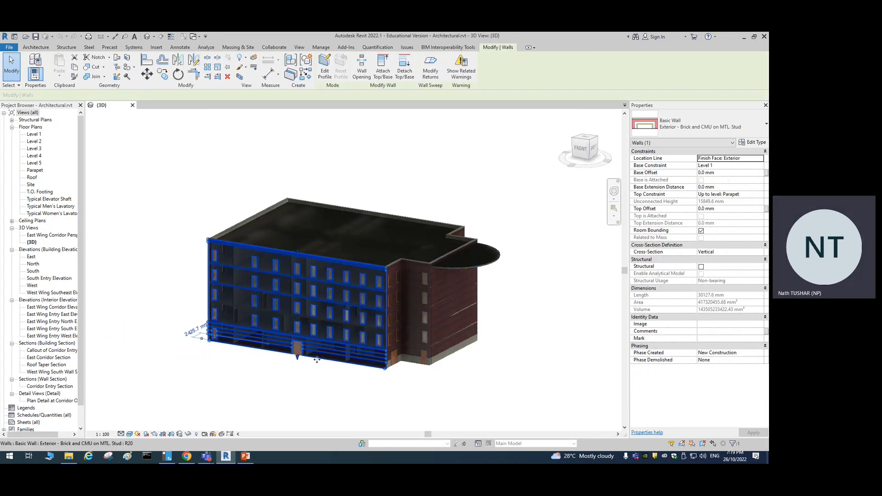
left_click(425, 404)
scroll(413, 378, "up", 5)
middle_click_drag(382, 373, 374, 329, "shift")
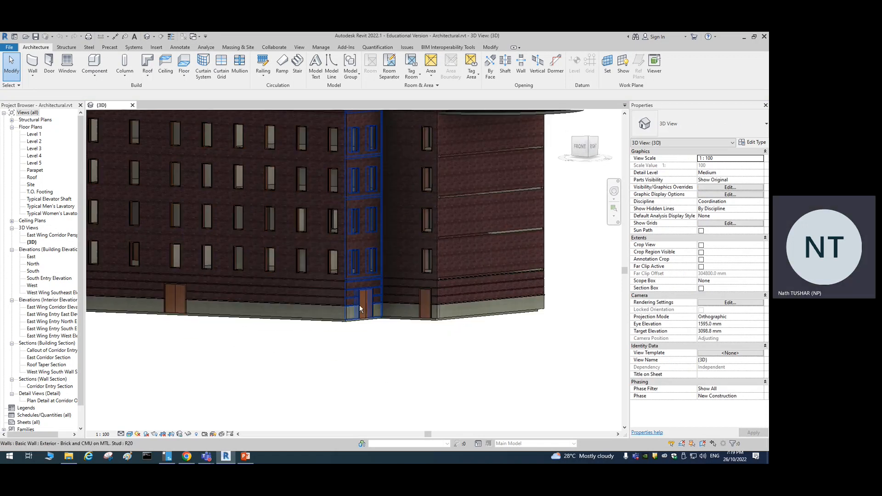
- Select the exterior walls beside the ground-floor corner entrance for inspection in the 3D view
left_click(474, 317)
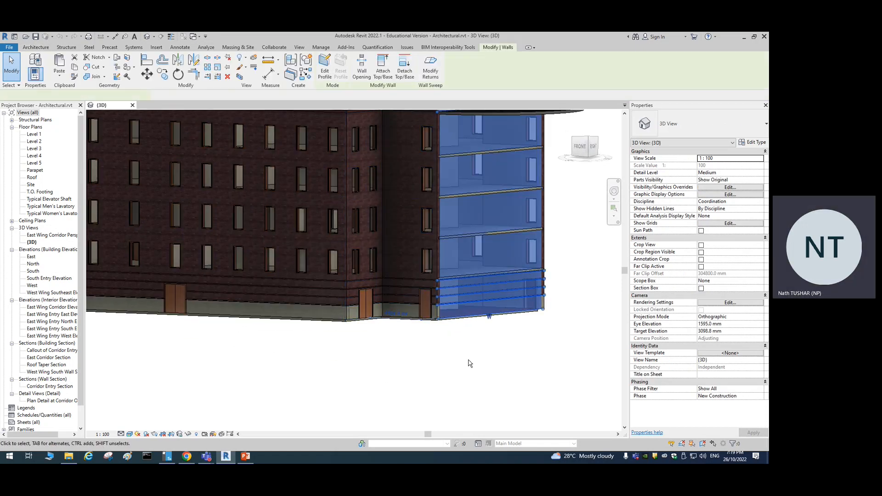
left_click(442, 365)
scroll(458, 325, "up", 4)
left_click(420, 313)
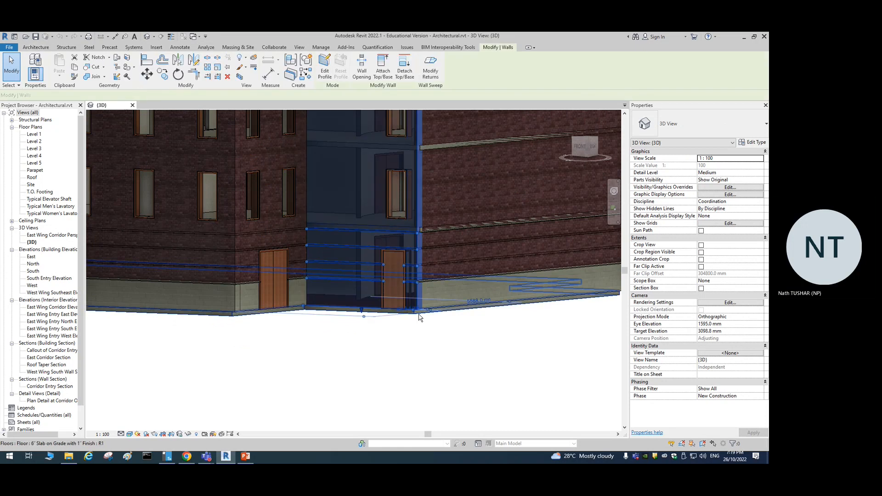
- Select the Level 1 slab-on-grade floor and examine the building from below and from several other sides
left_click(436, 313)
left_click(436, 314)
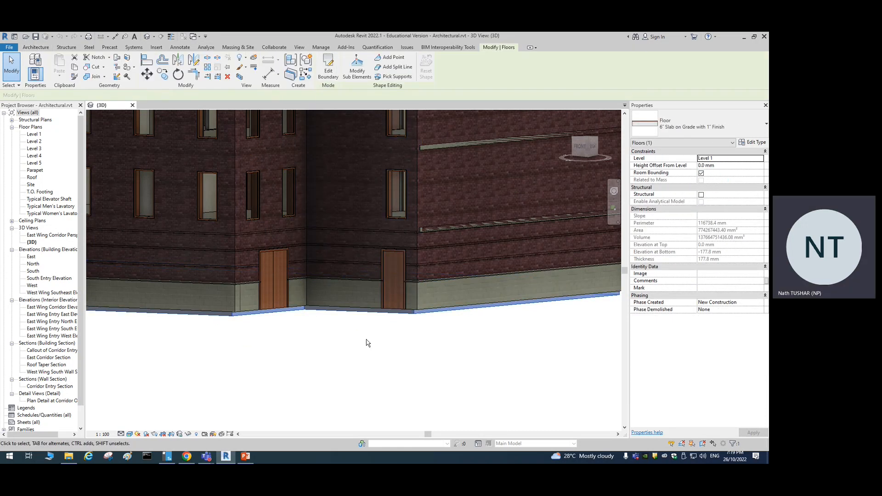
middle_click_drag(366, 352, 364, 333, "shift")
scroll(405, 343, "down", 5)
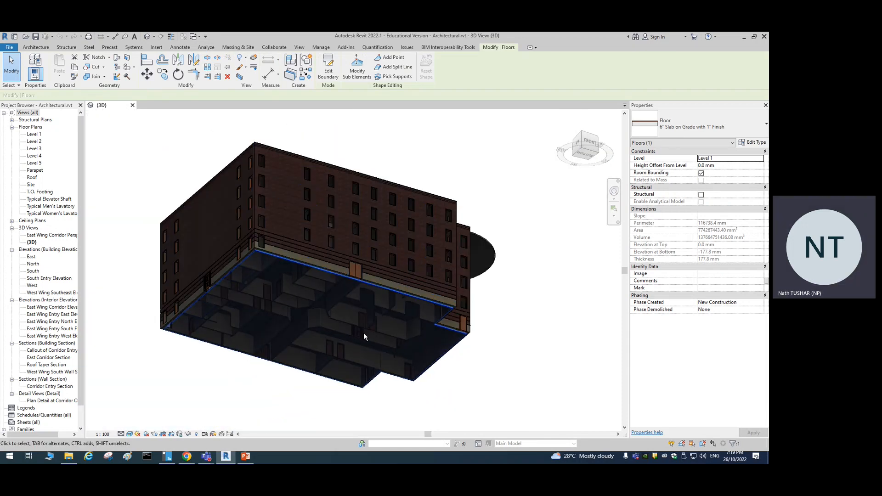
left_click(518, 349)
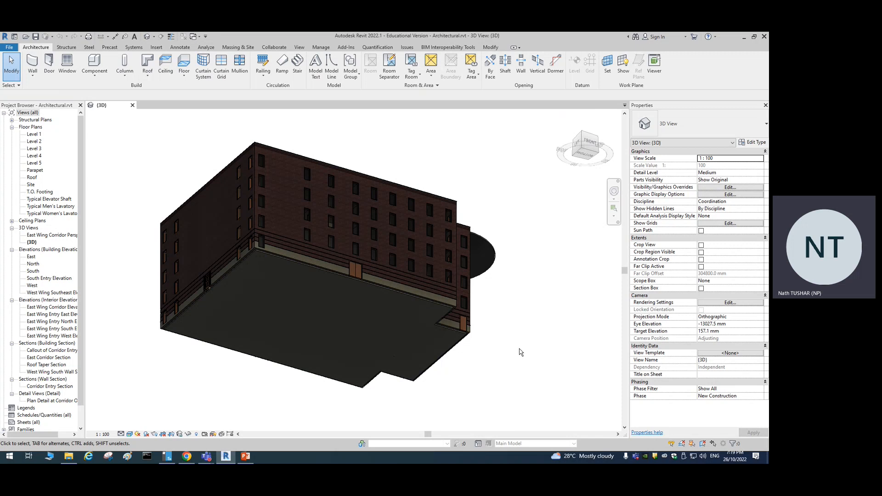
middle_click_drag(520, 254, 400, 249, "shift")
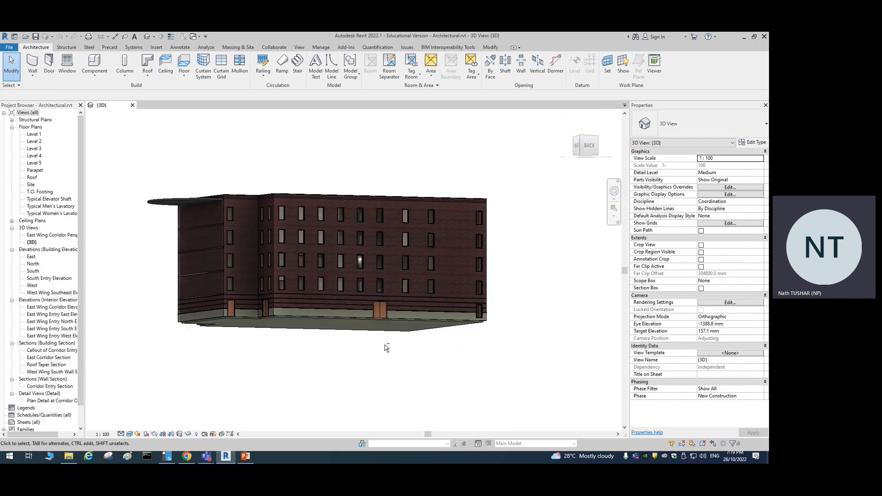
middle_click_drag(385, 346, 487, 277, "shift")
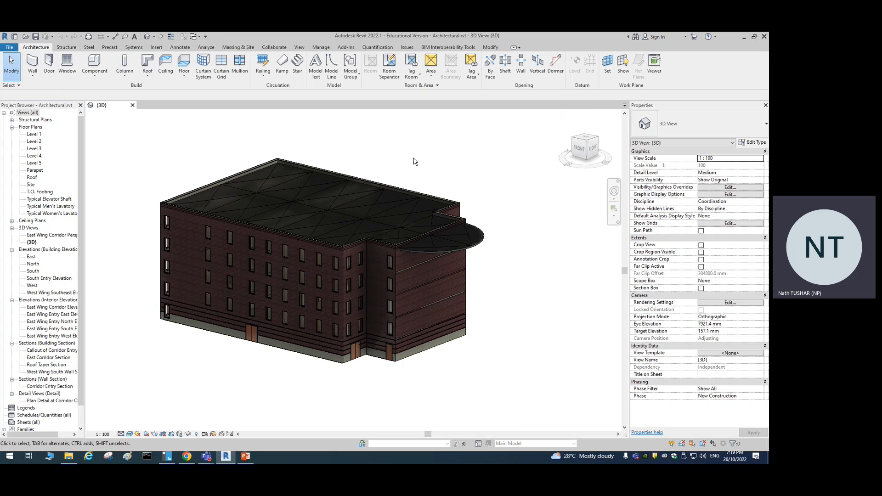
middle_click_drag(521, 306, 475, 368, "shift")
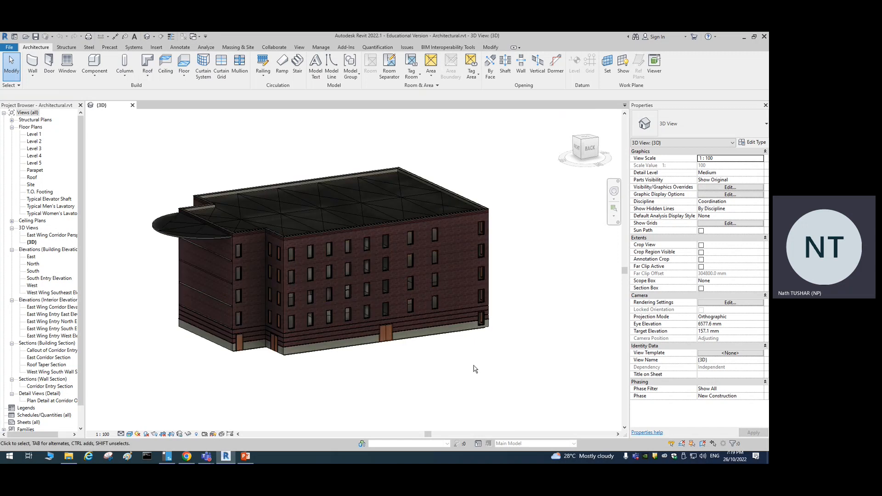
- Close the architectural model and create a new project from the Structural Analysis-DefaultMetric.rte template
left_click(132, 105)
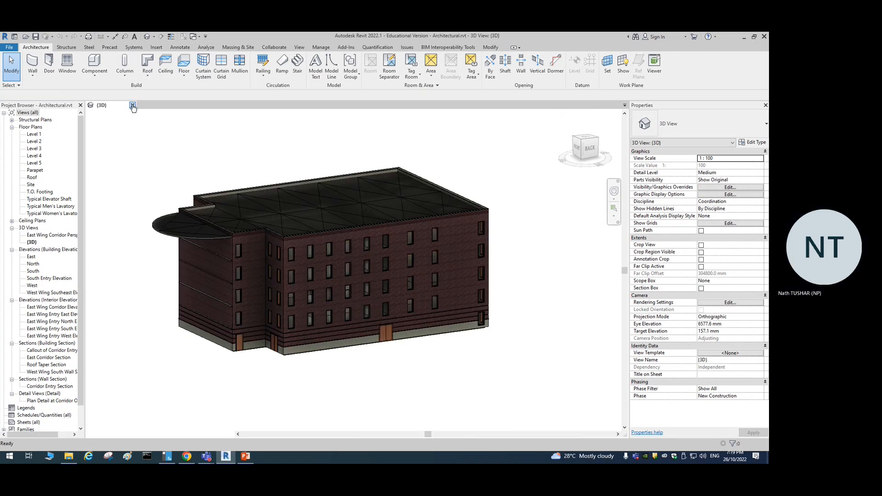
left_click(49, 150)
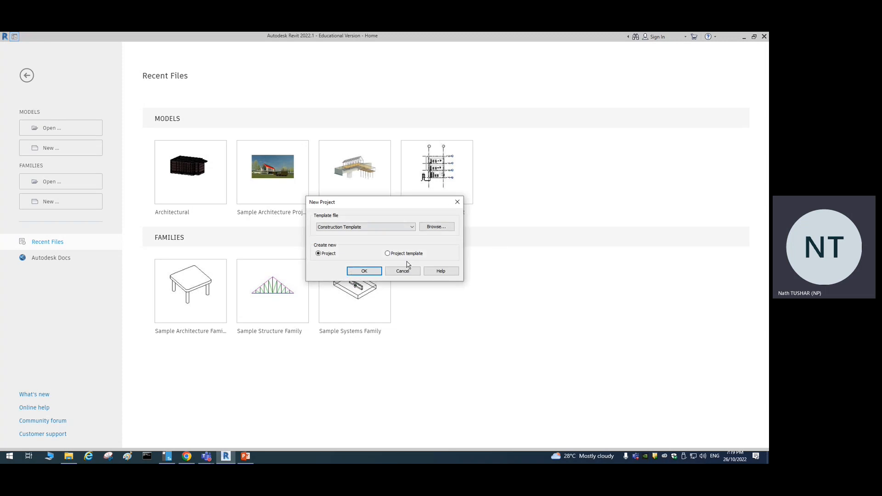
left_click(439, 230)
left_click(280, 283)
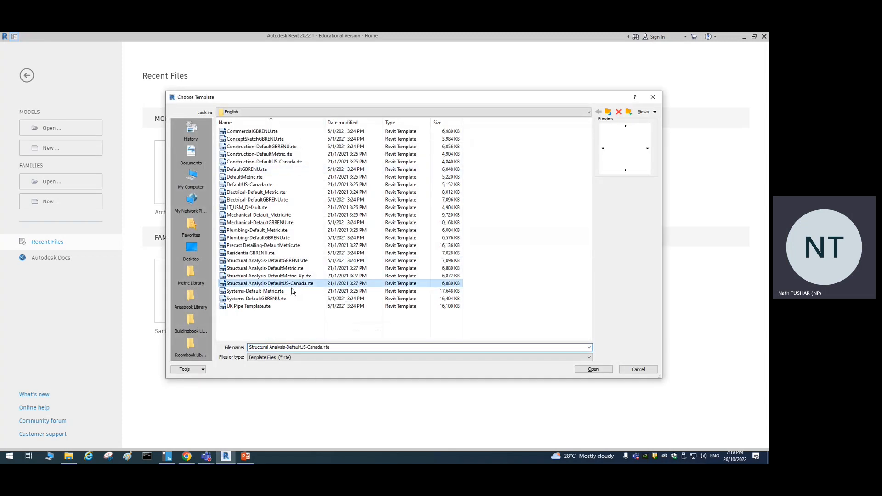
left_click(296, 269)
left_click(597, 369)
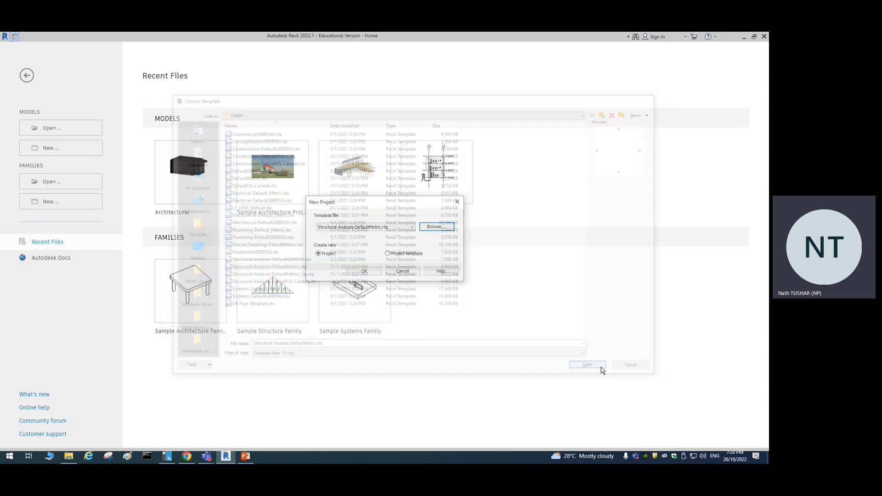
left_click(366, 272)
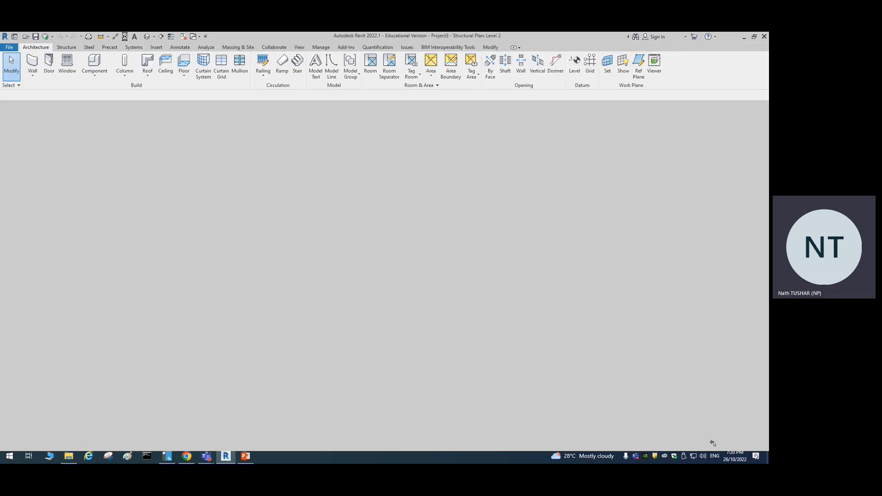
- Link Architectural.rvt from the Desktop's Week 2 folder, using Auto - Internal Origin to Internal Origin positioning
left_click(156, 47)
left_click(46, 65)
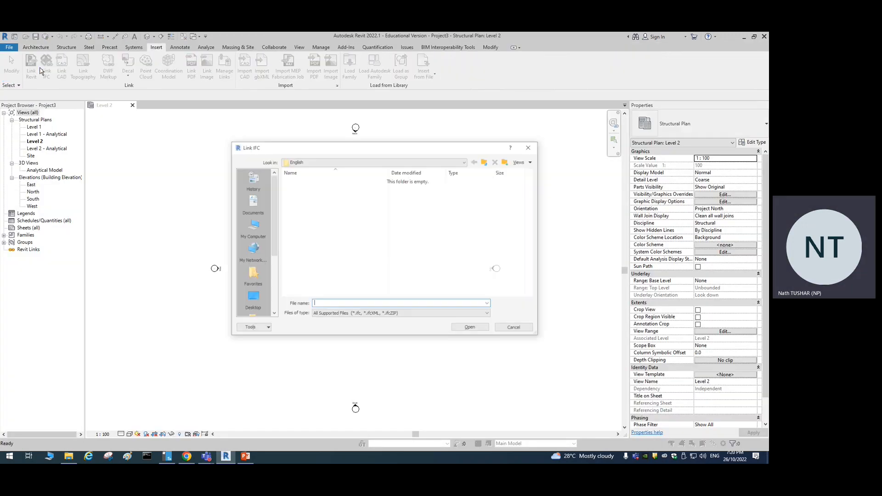
left_click(516, 328)
left_click(31, 64)
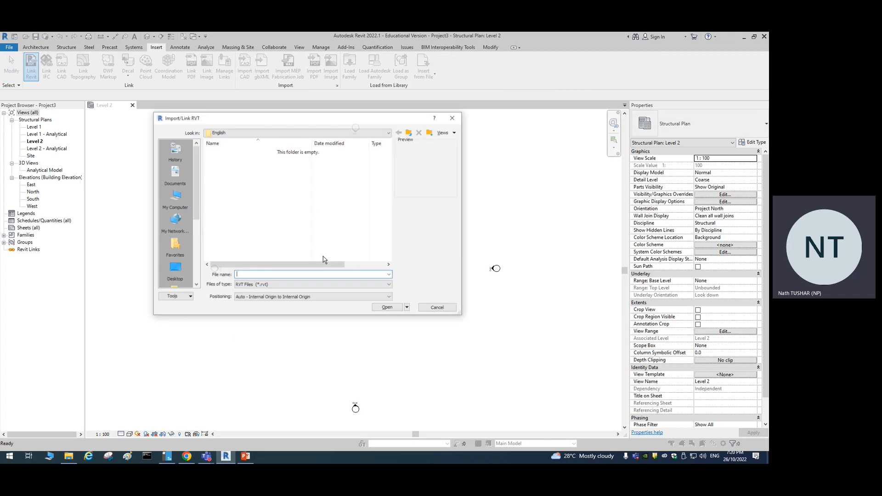
left_click(173, 262)
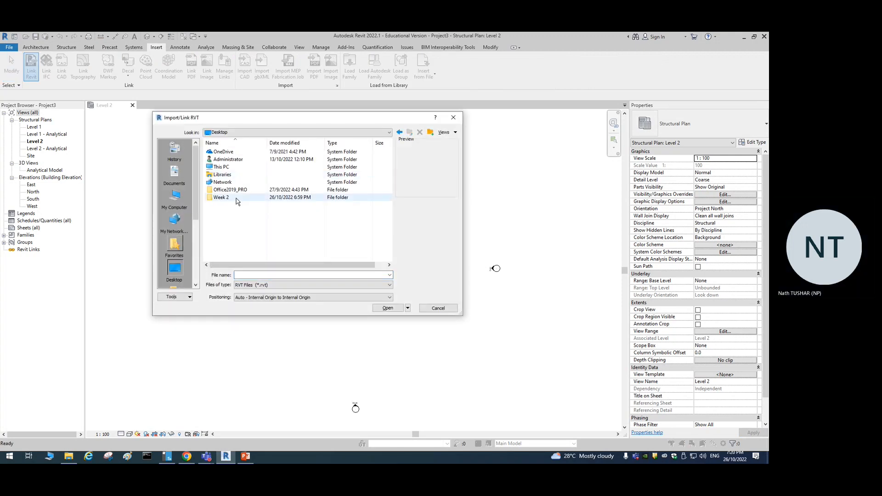
double_click(236, 198)
double_click(229, 152)
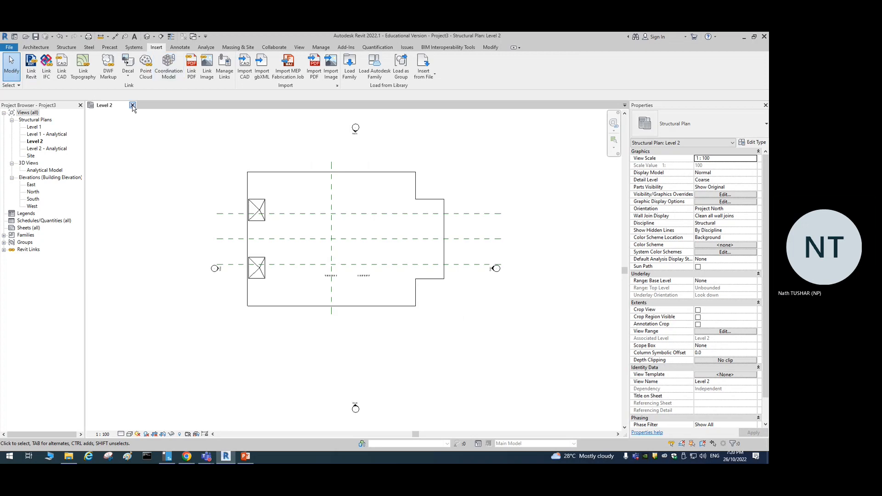
- Keep the new structural project open and open its default 3D view
left_click(132, 105)
left_click(436, 245)
middle_click_drag(213, 165, 247, 204)
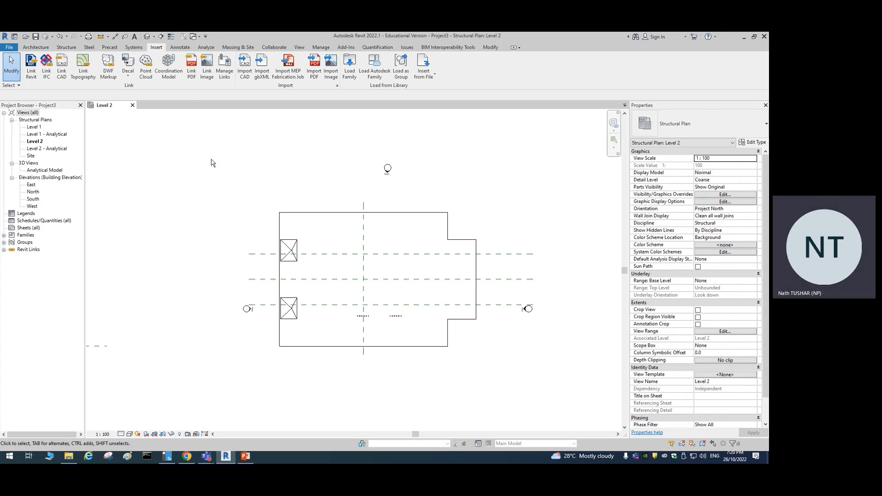
scroll(305, 209, "down", 1)
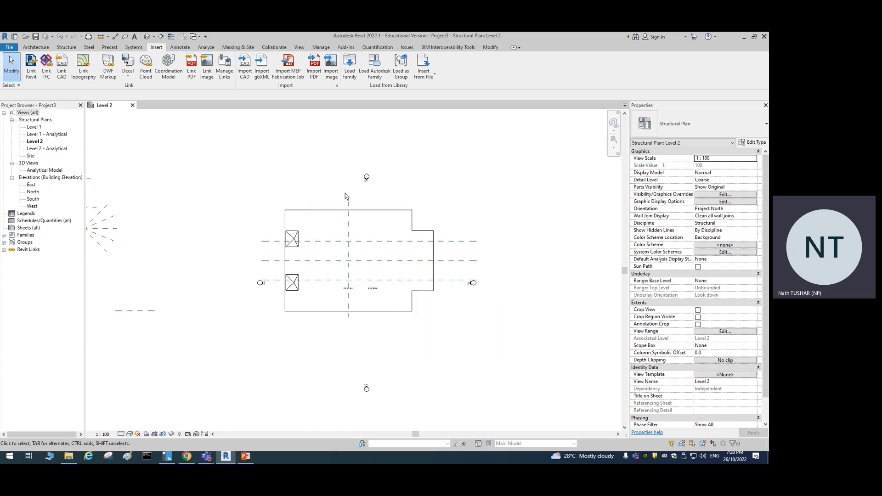
left_click(147, 37)
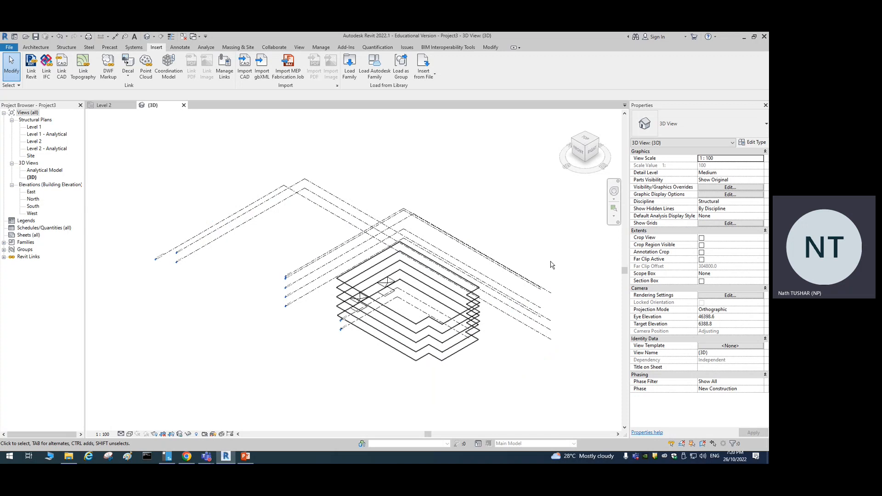
- Switch back and forth between the Level 2 structural plan and the 3D view to compare them
left_click(104, 106)
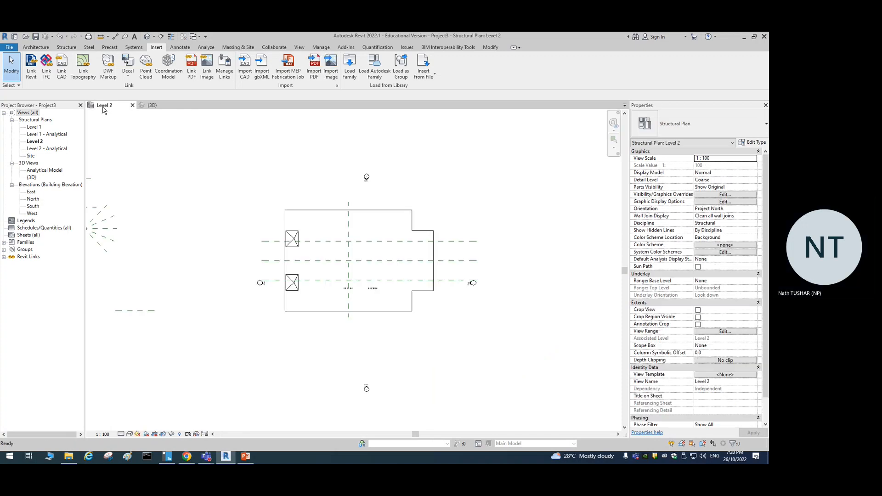
left_click(153, 106)
left_click(104, 106)
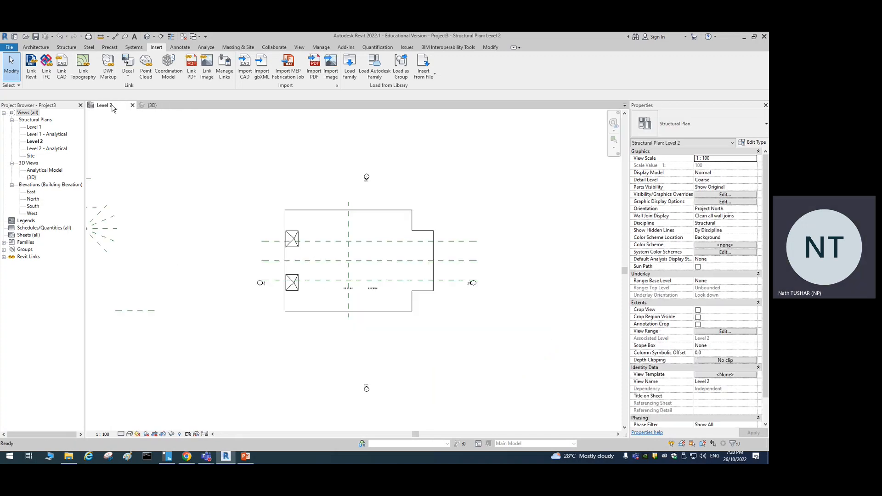
left_click(153, 106)
- Tile the 3D view and the Level 2 plan side by side and fit the model in each
left_click(299, 47)
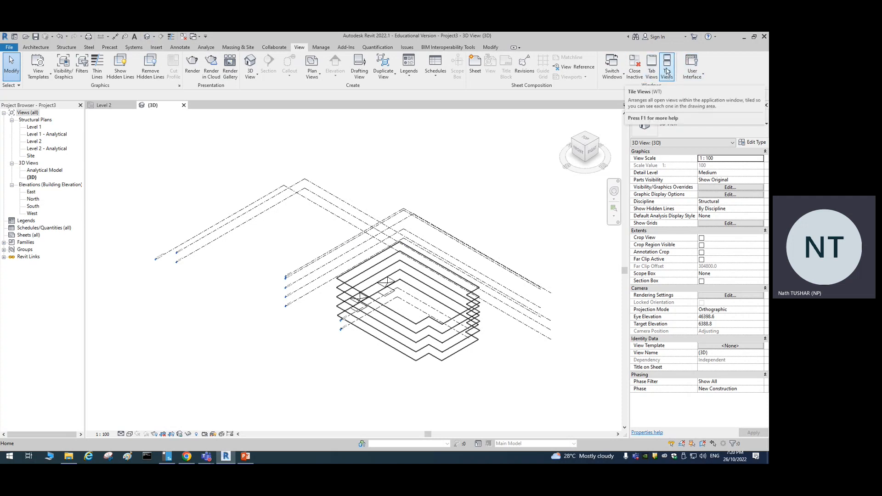
left_click(667, 74)
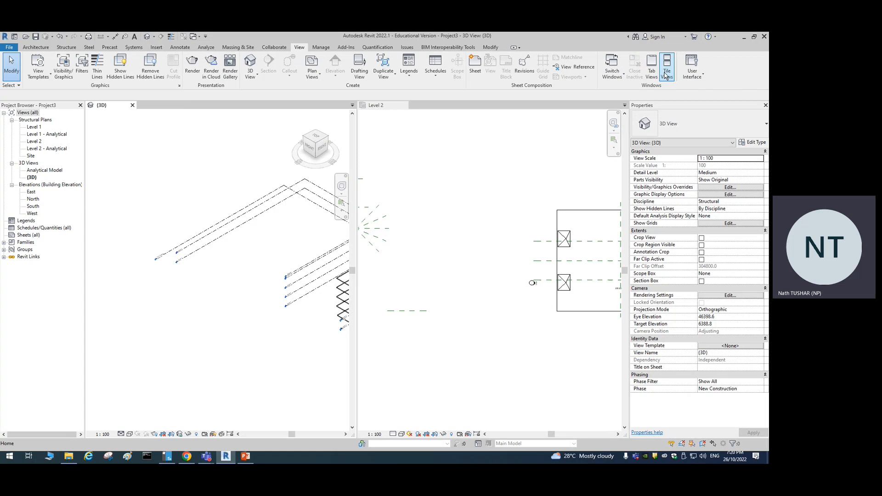
middle_click_drag(160, 192, 159, 191)
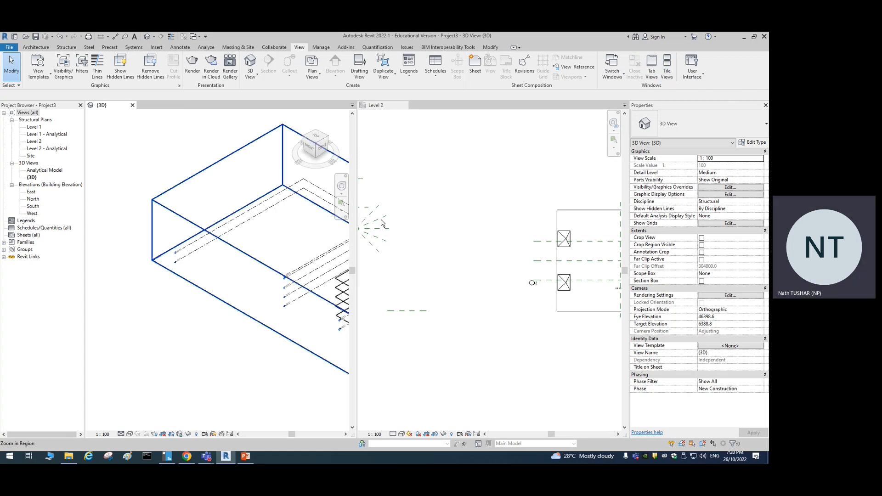
middle_click(170, 328)
middle_click(170, 328)
middle_click(461, 263)
middle_click(461, 263)
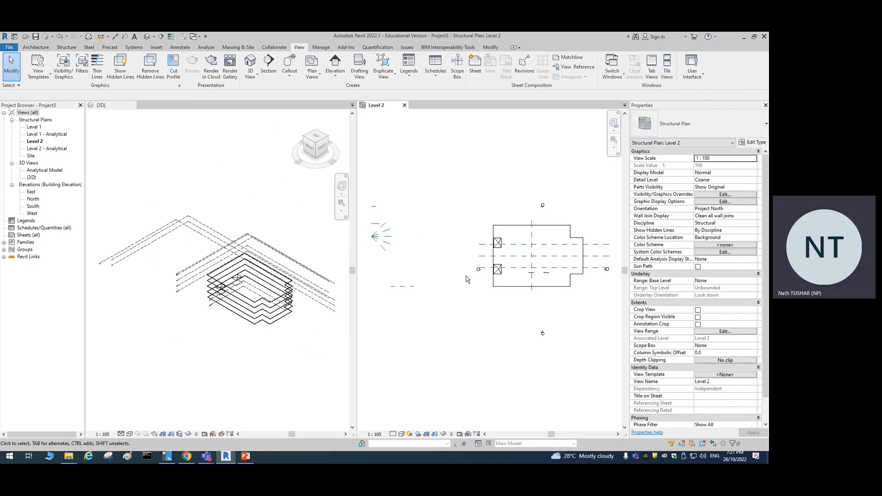
scroll(588, 249, "up", 2)
scroll(588, 250, "down", 2)
middle_click_drag(505, 171, 503, 171)
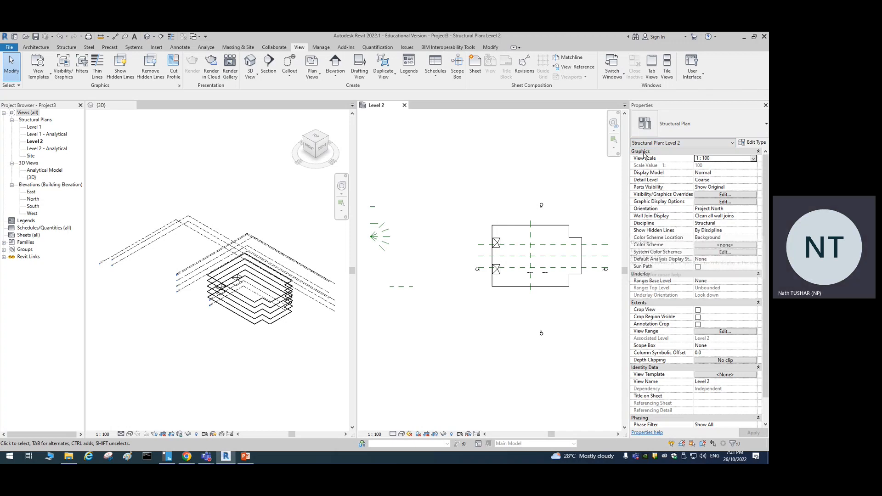
- Set the Level 2 plan's discipline to Coordination to check the linked model's display, and return it to Structural
left_click(746, 223)
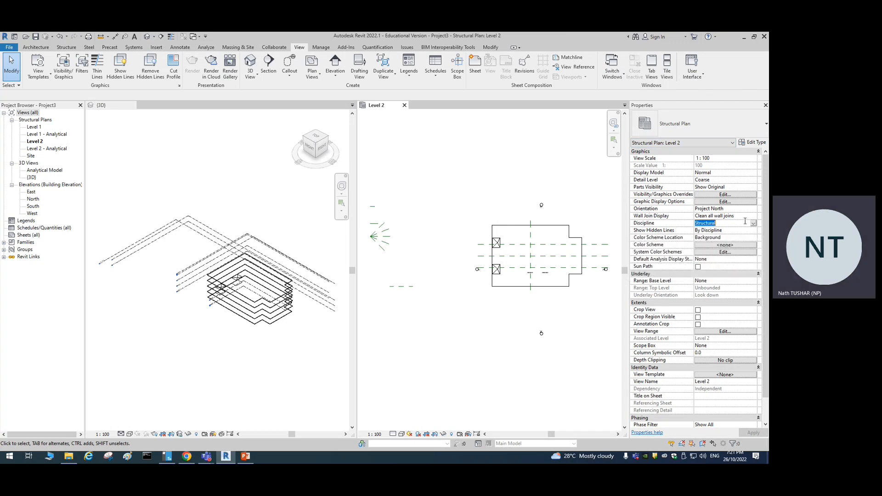
left_click(754, 223)
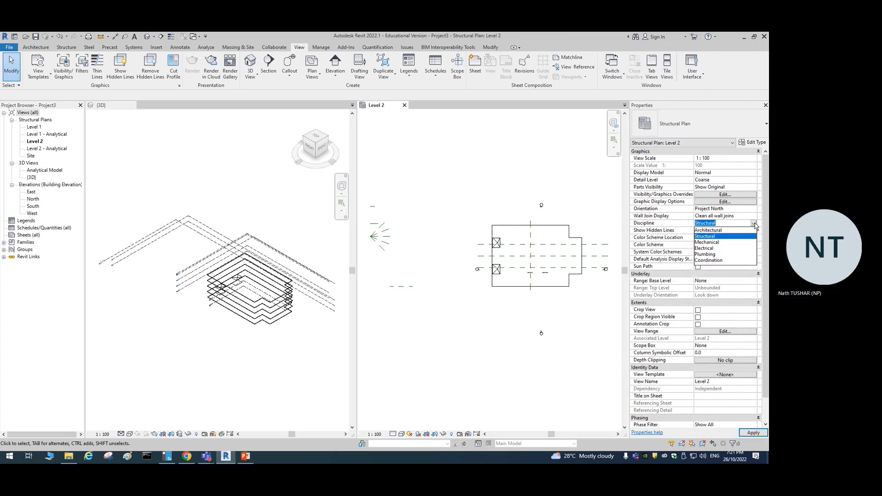
left_click(719, 260)
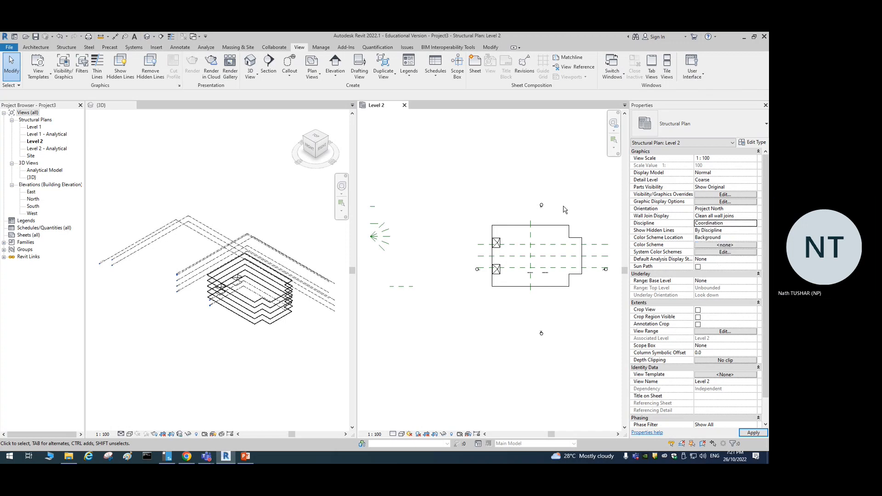
left_click(754, 224)
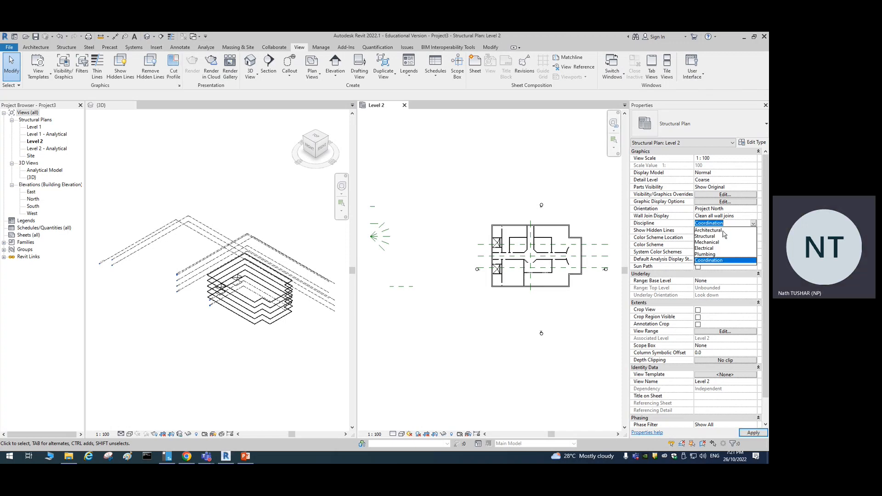
left_click(715, 238)
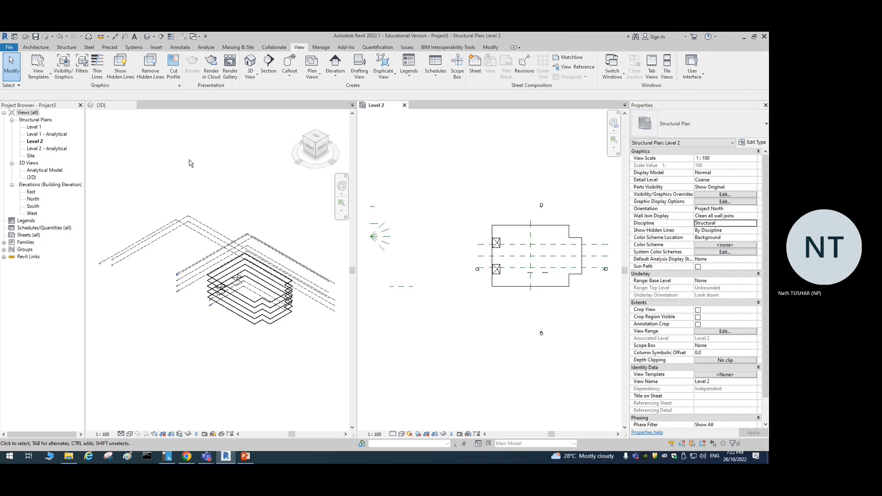
- Close the Level 2 plan and open the Level 1 structural plan
left_click(404, 106)
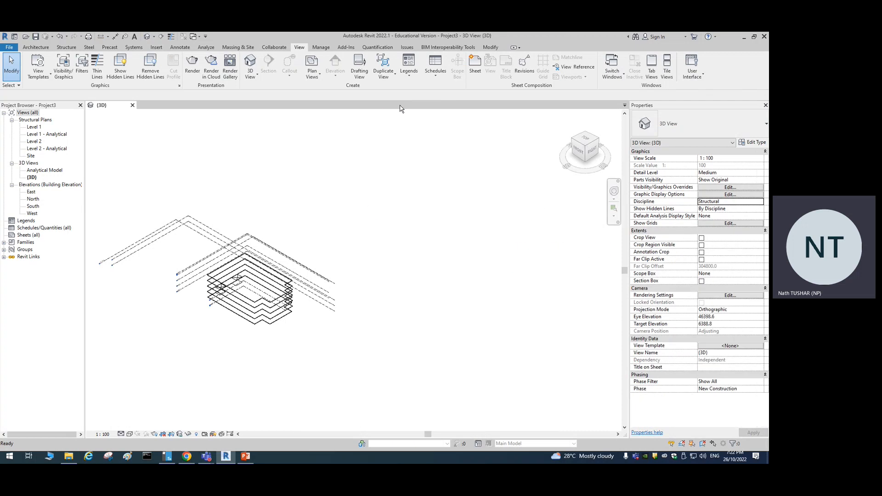
left_click(34, 128)
double_click(34, 127)
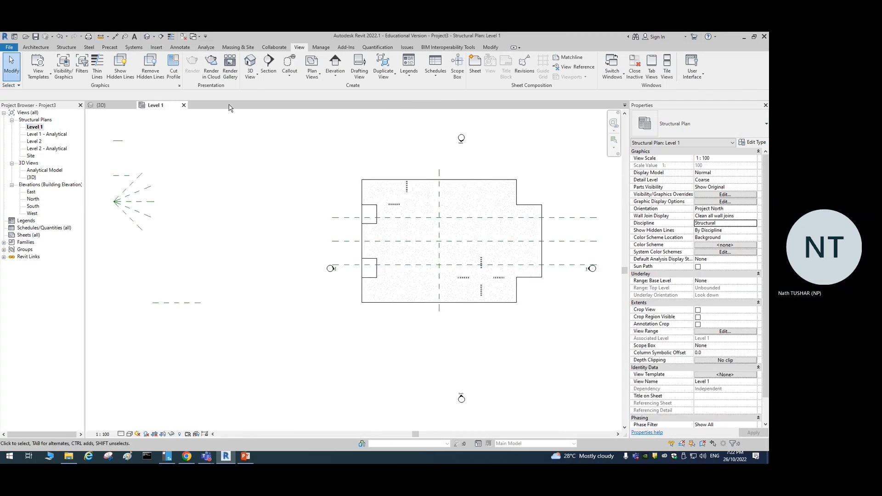
- Tile the Level 1 plan beside the 3D view and zoom all open views to fit
key("w")
key("t")
key("z")
key("a")
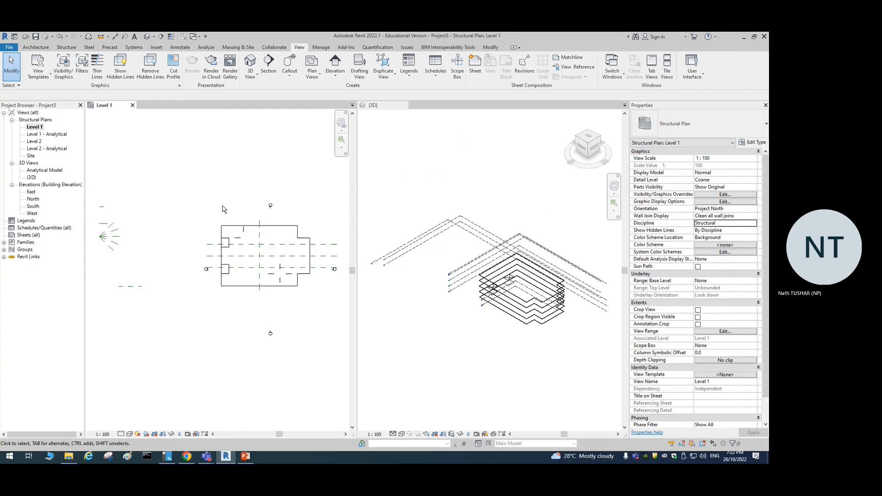
- Close the 3D view and fit the Level 1 structural plan to the full drawing area
left_click(405, 105)
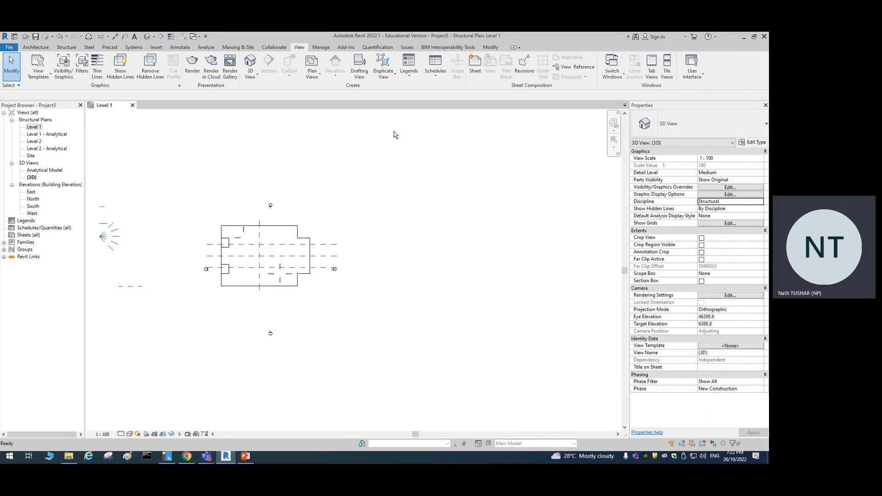
key("z")
key("f")
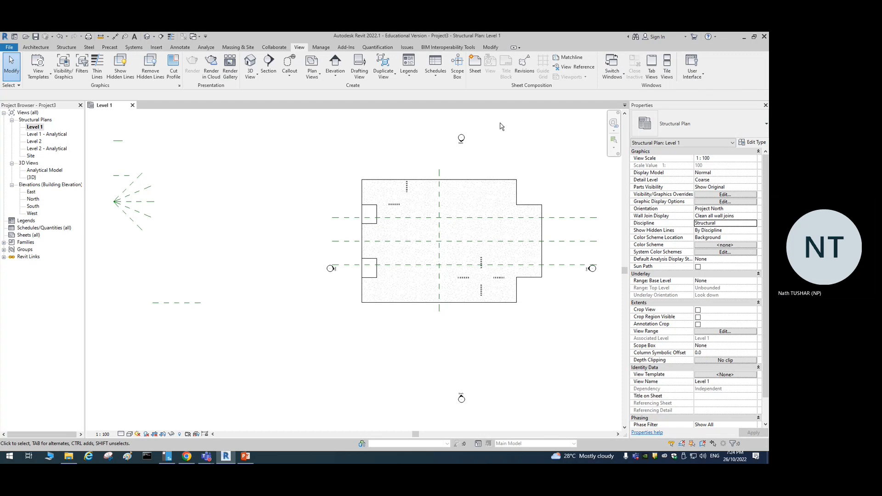
- Set the Level 1 structural plan's discipline to Coordination and apply it
left_click(36, 128)
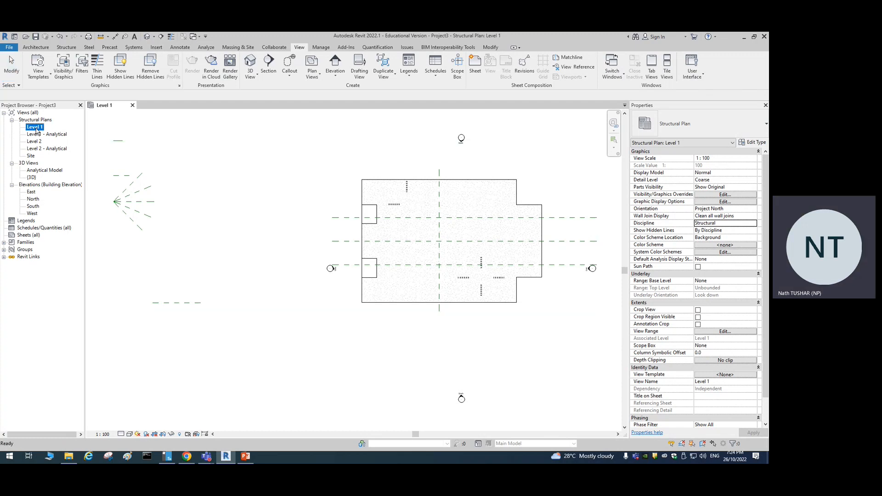
left_click(737, 225)
left_click(747, 226)
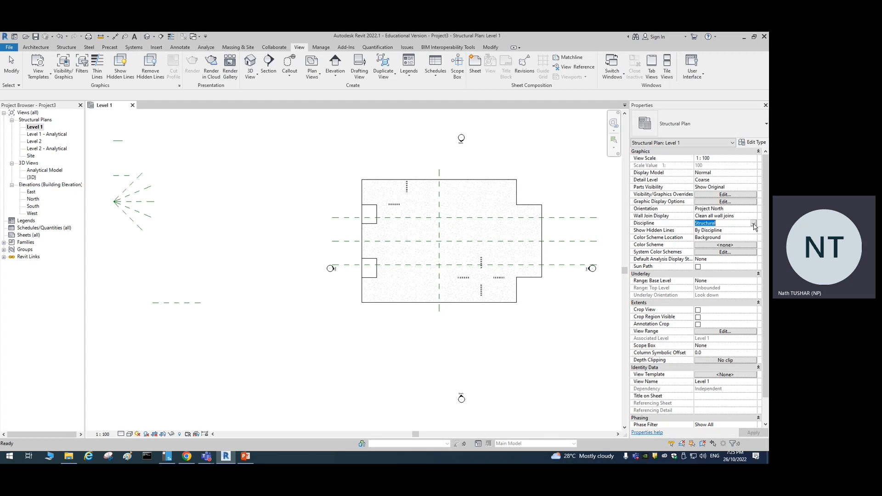
left_click(754, 224)
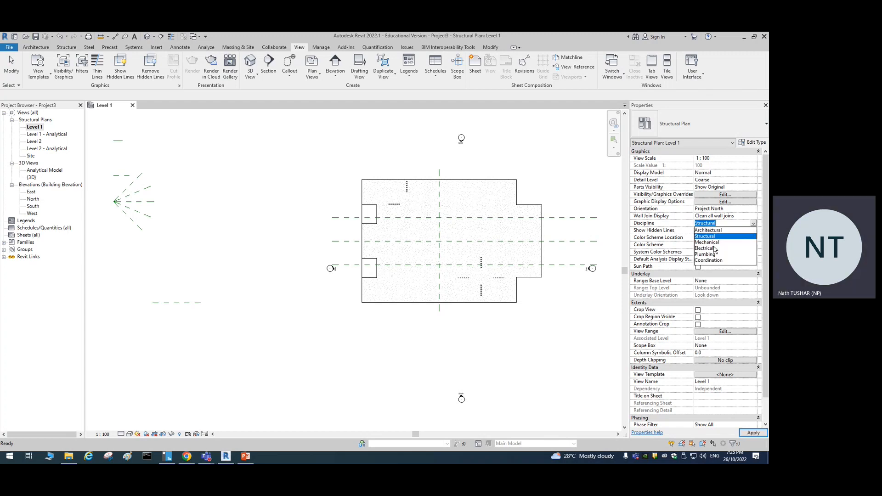
left_click(710, 260)
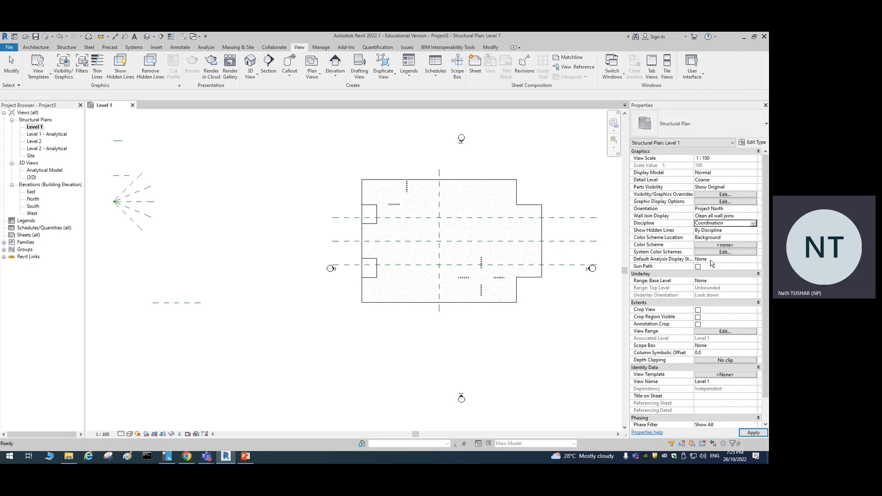
left_click(747, 434)
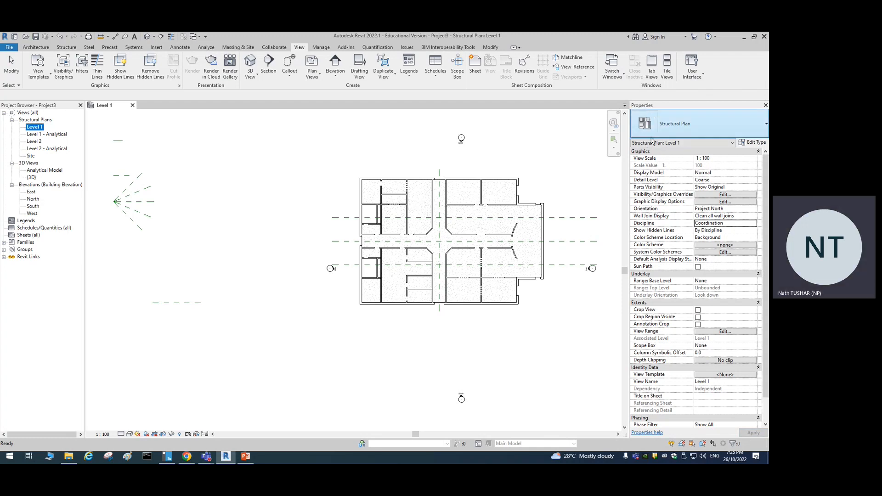
left_click(672, 225)
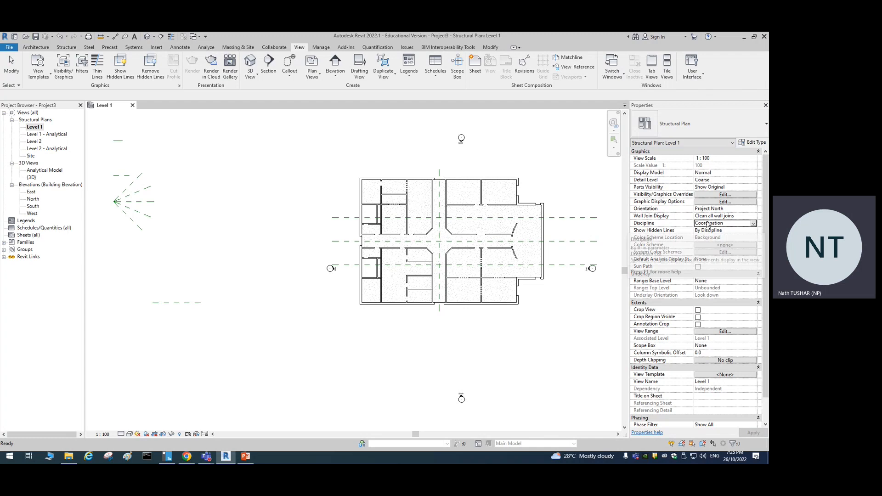
left_click(753, 224)
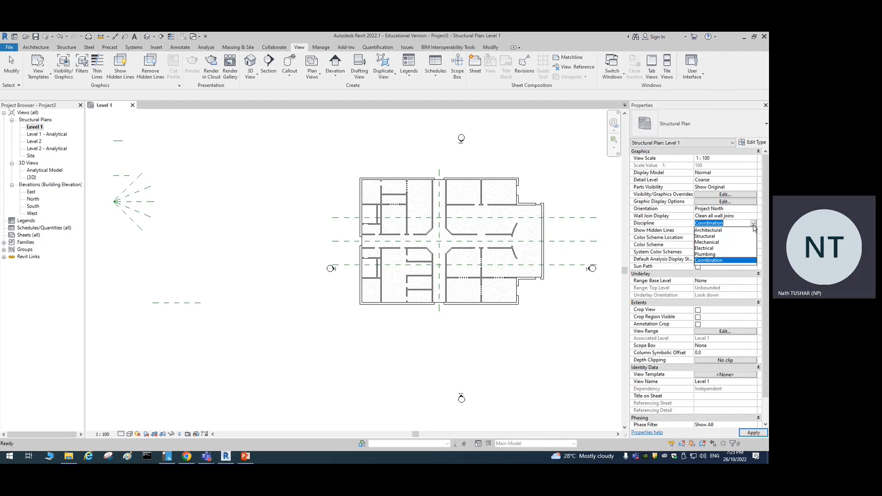
left_click(716, 260)
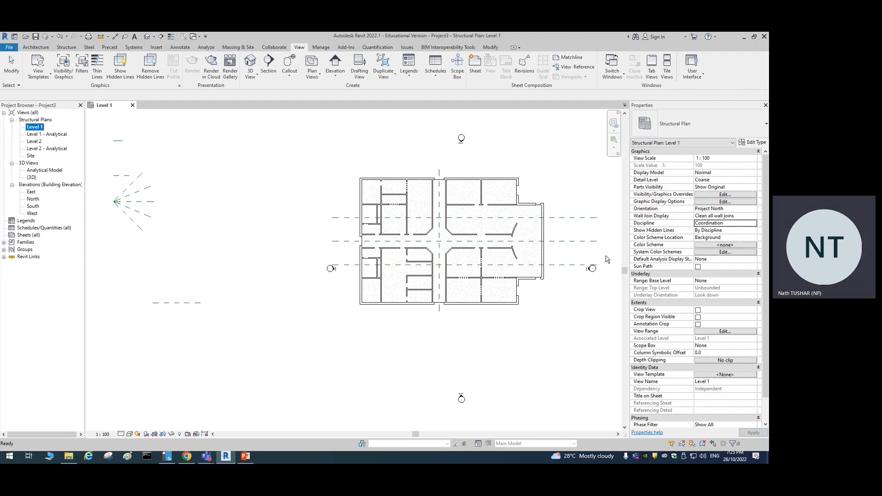
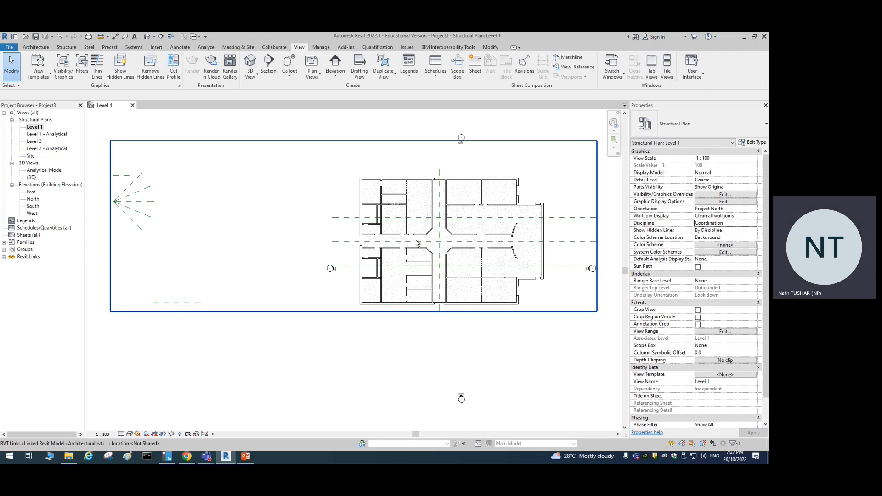
- Select the linked architectural model in the Level 1 plan and pin it in place
left_click(425, 185)
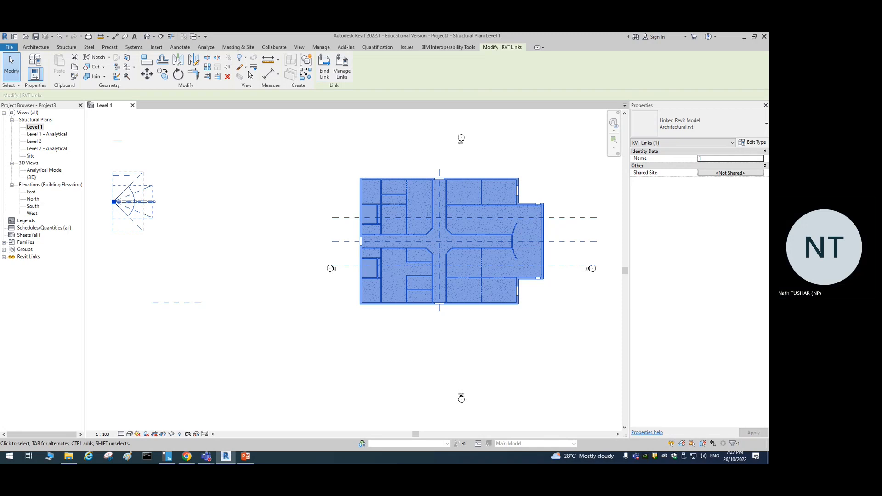
left_click(526, 363)
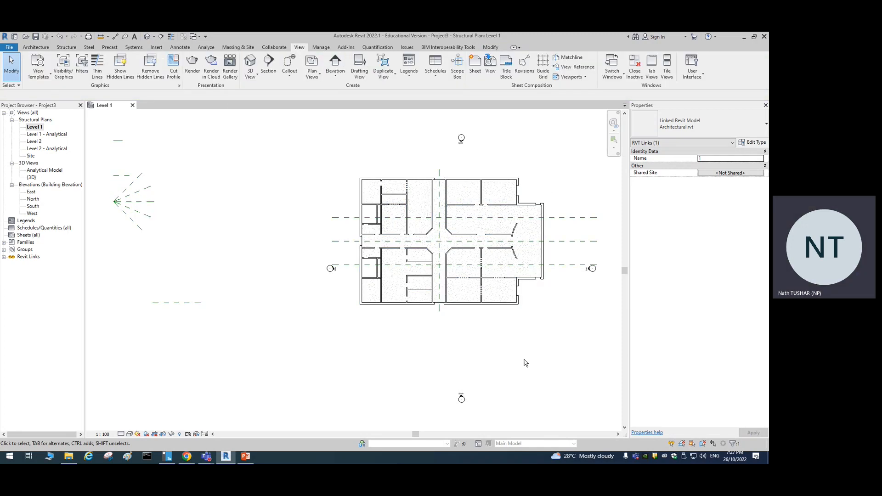
left_click(518, 186)
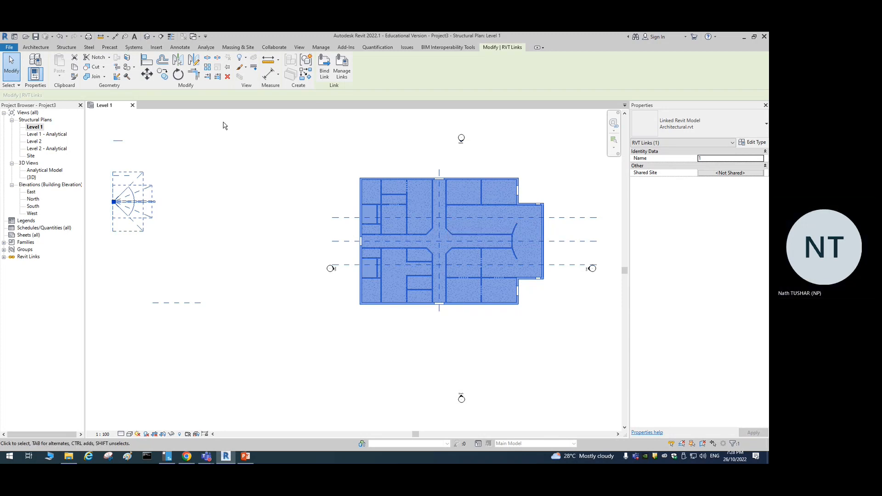
left_click(219, 75)
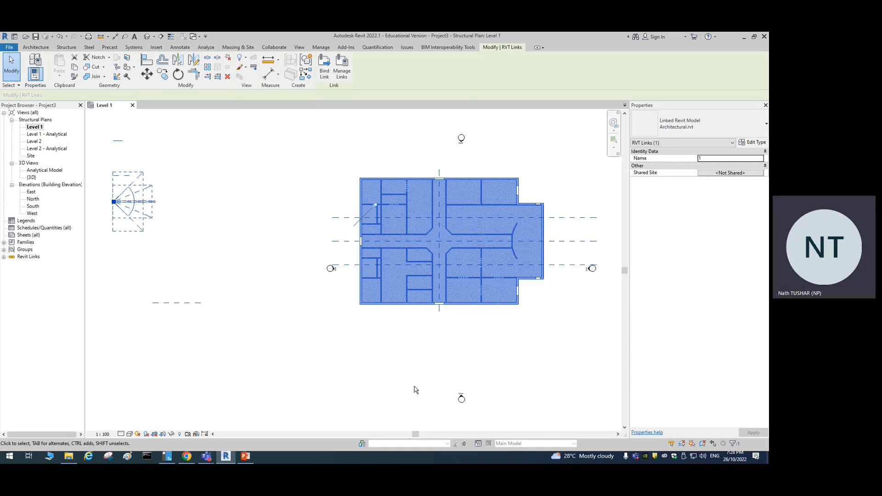
left_click(428, 344)
- Reselect the linked architectural model in the Level 1 plan to examine its pin marker, and clear the selection
middle_click_drag(560, 124, 536, 154)
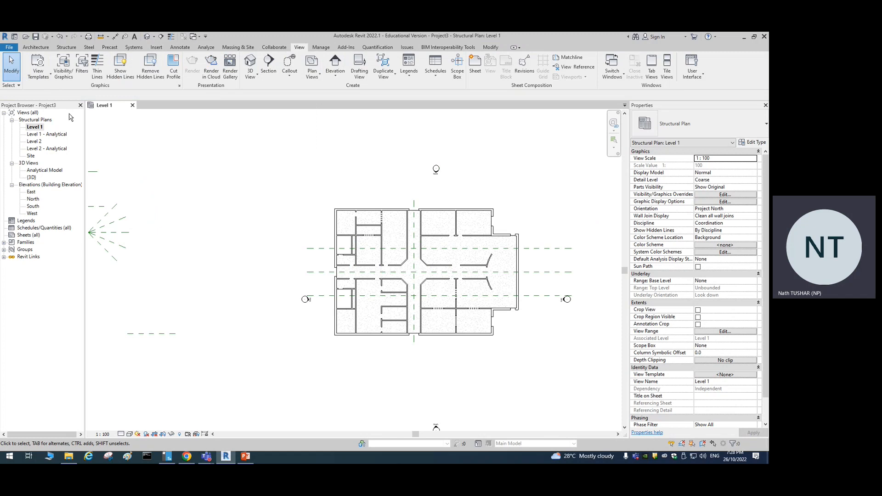
left_click(393, 217)
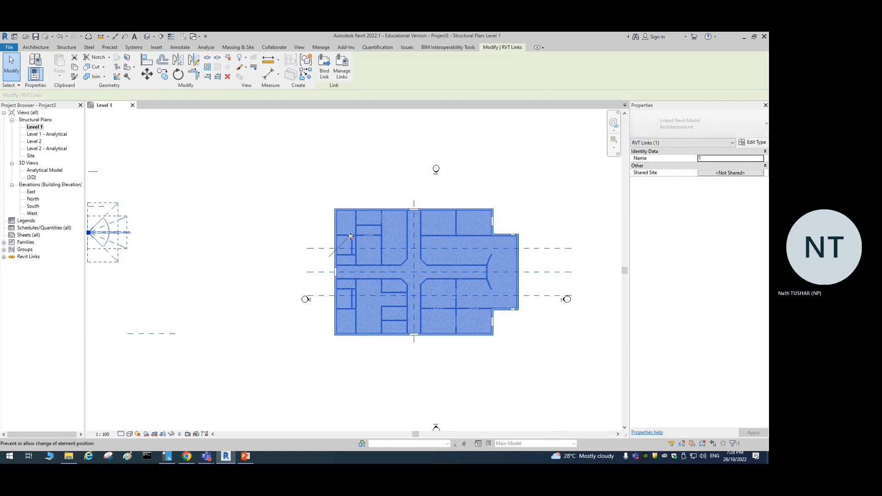
left_click(350, 134)
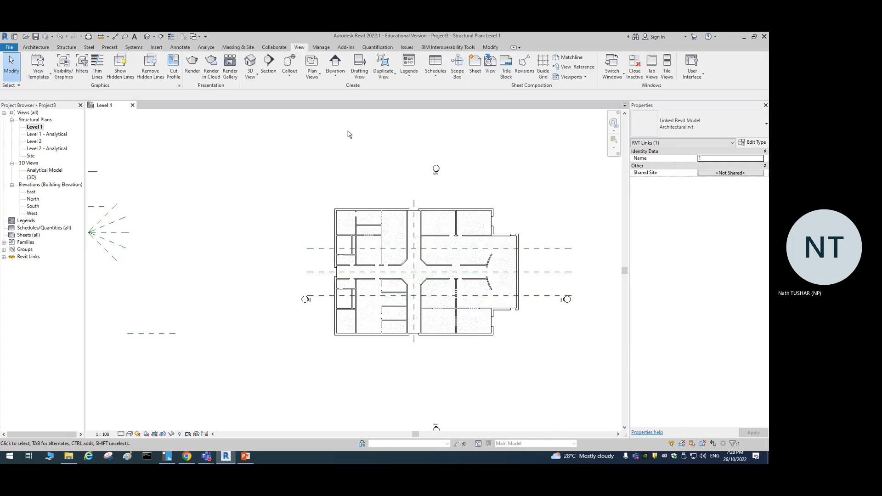
left_click(381, 214)
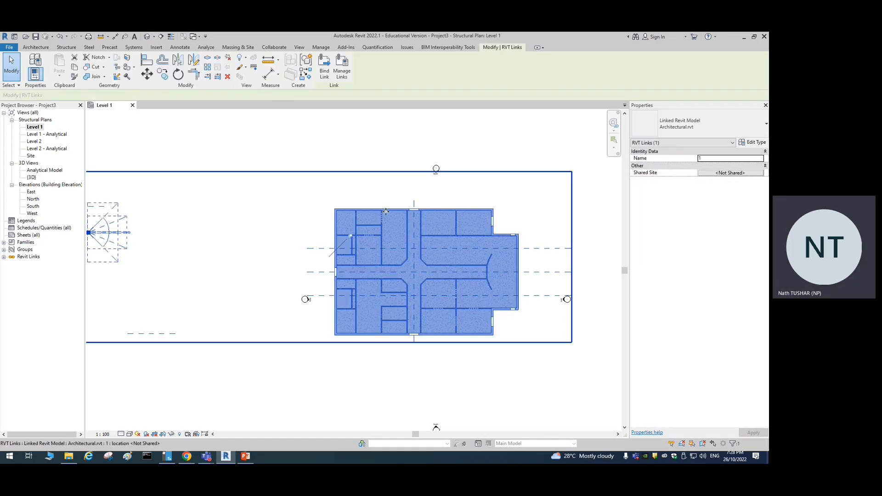
left_click(469, 177)
left_click(512, 239)
scroll(401, 230, "down", 2)
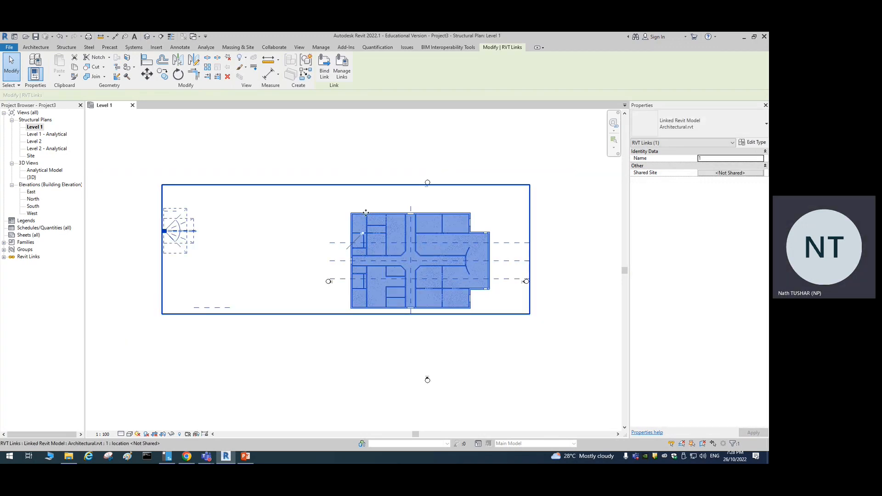
left_click(337, 241)
scroll(376, 273, "up", 4)
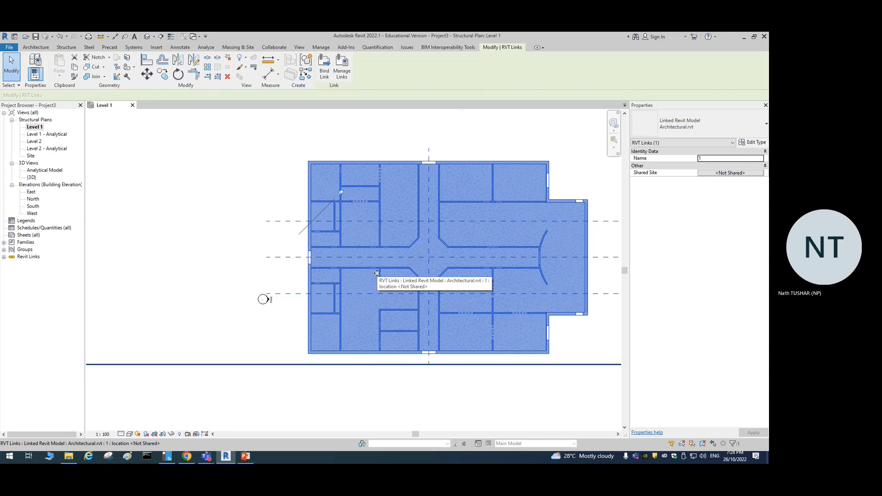
scroll(385, 324, "down", 2)
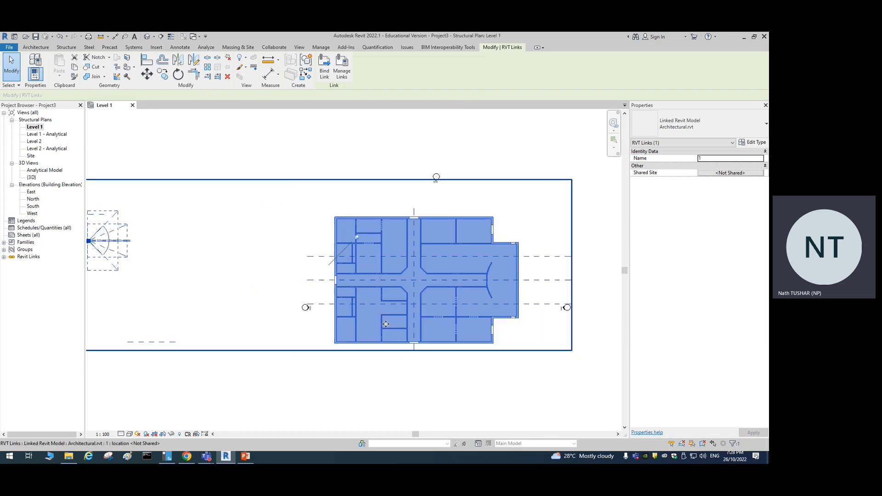
left_click(472, 374)
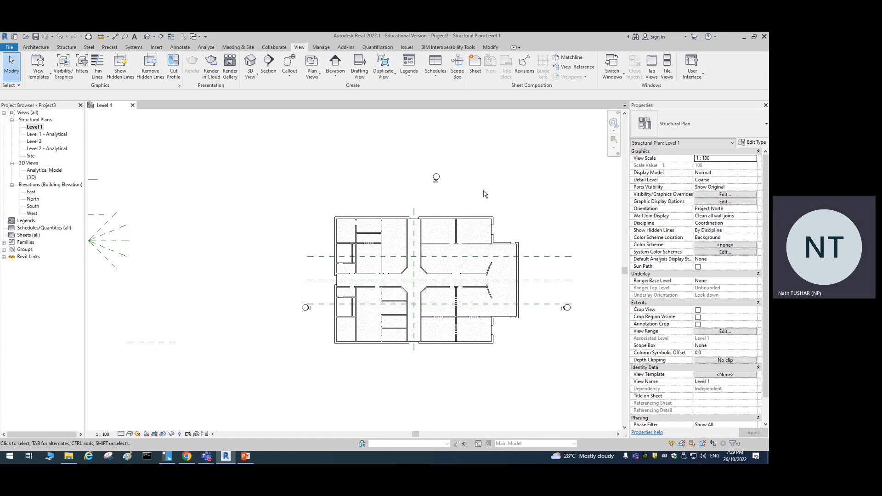
- Start the Room command and agree to load a Room Tags family into the project
left_click(35, 47)
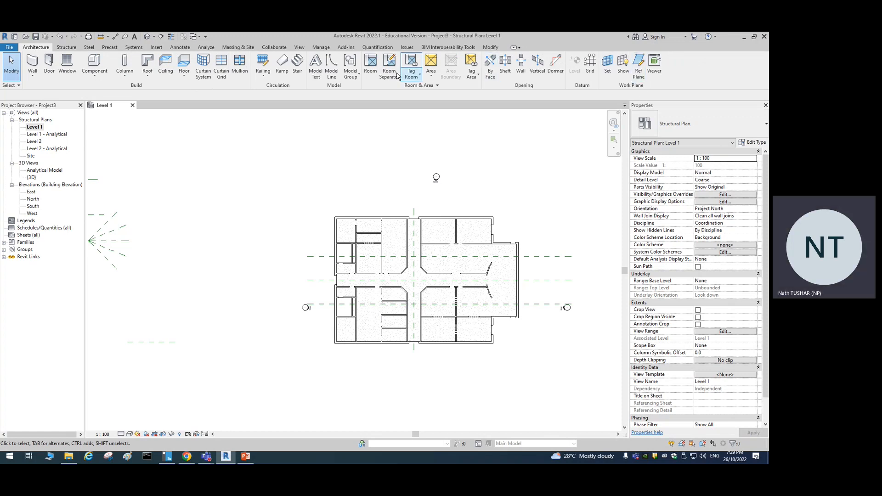
left_click(370, 64)
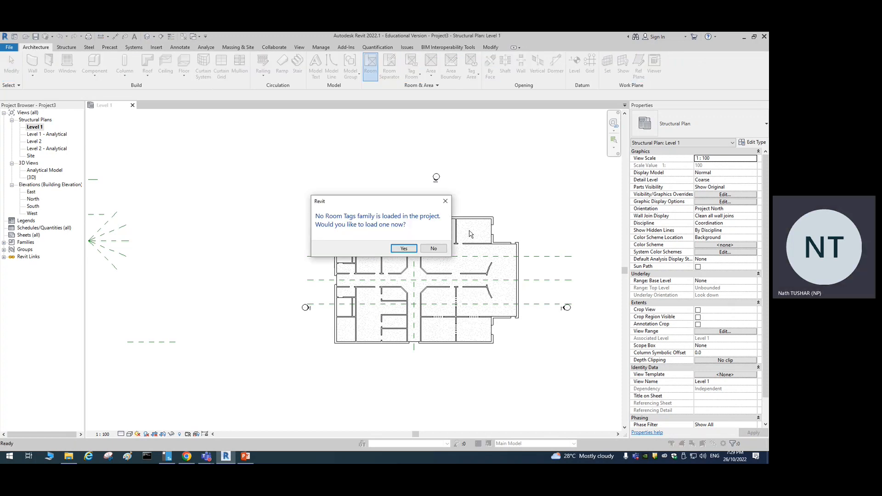
left_click(403, 248)
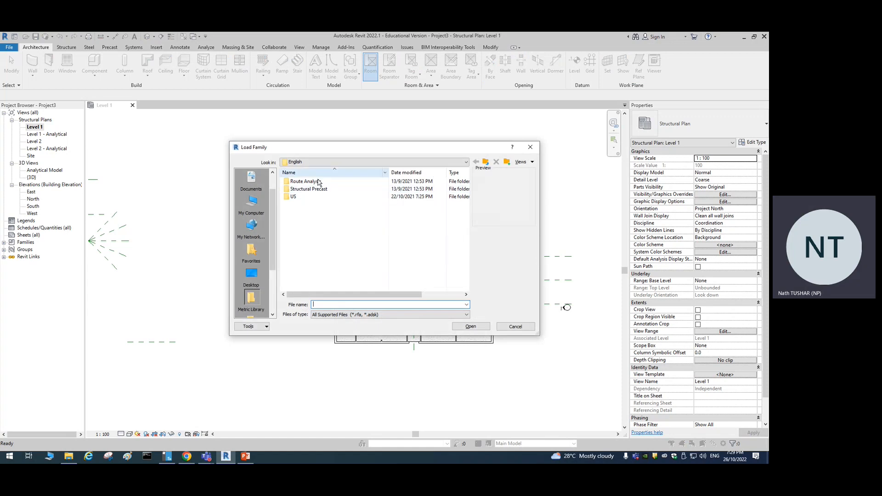
left_click(331, 160)
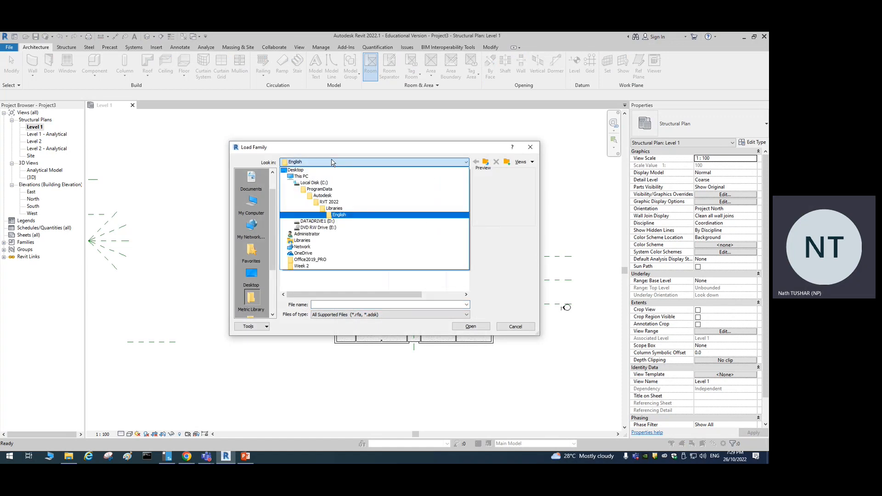
left_click(336, 211)
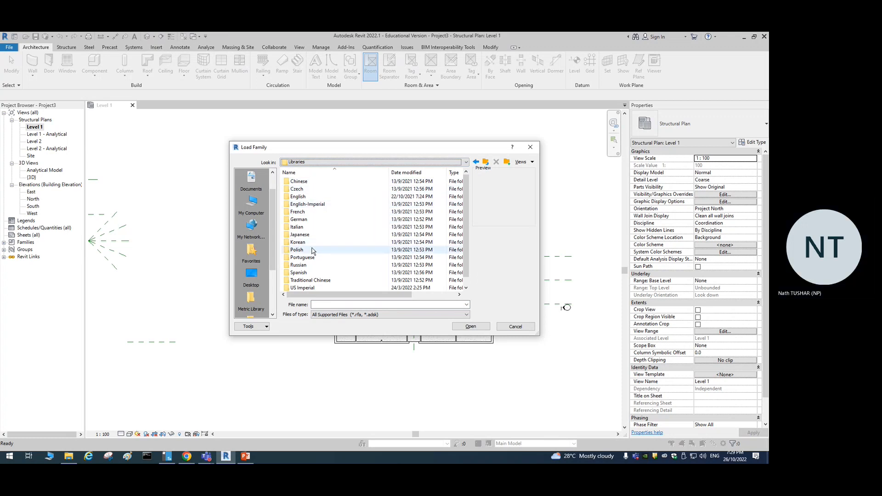
scroll(315, 252, "down", 1)
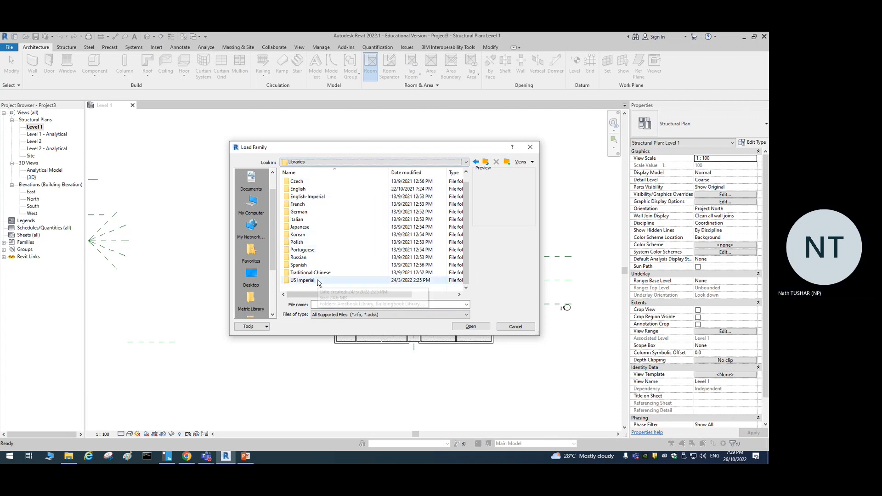
scroll(319, 283, "up", 1)
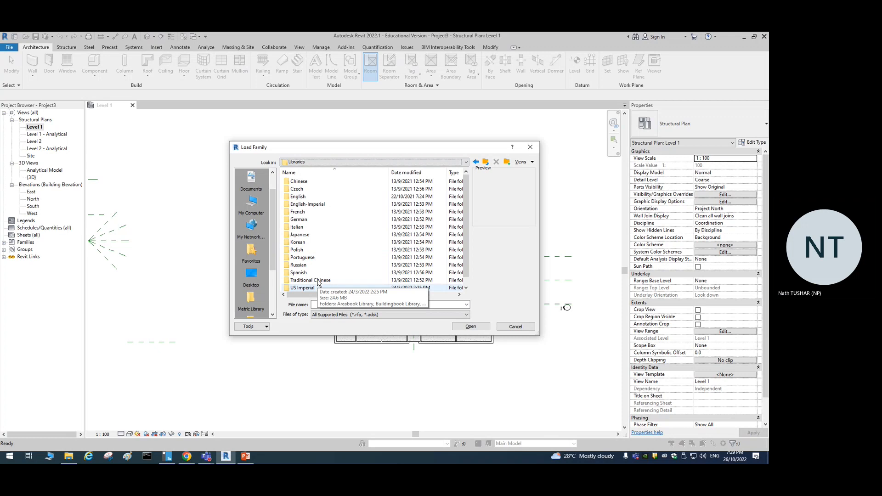
double_click(311, 196)
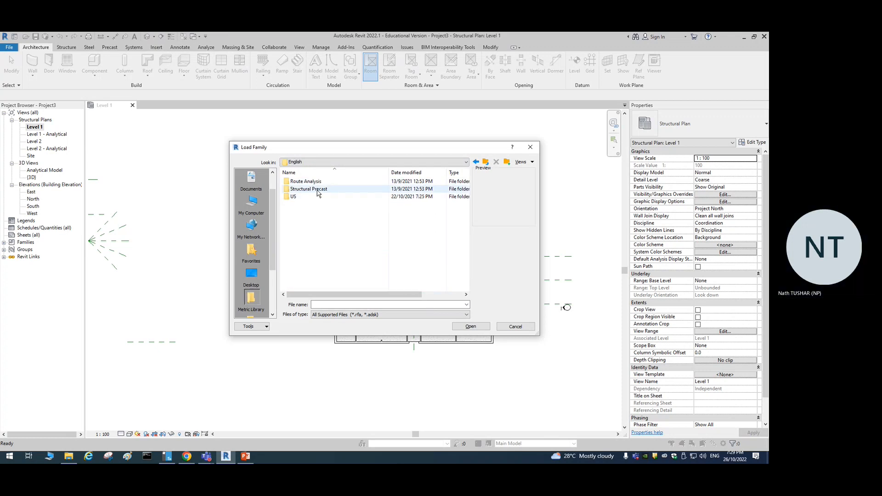
- Browse to the Annotations folder of the US family library for the room tag
double_click(317, 196)
scroll(323, 237, "down", 2)
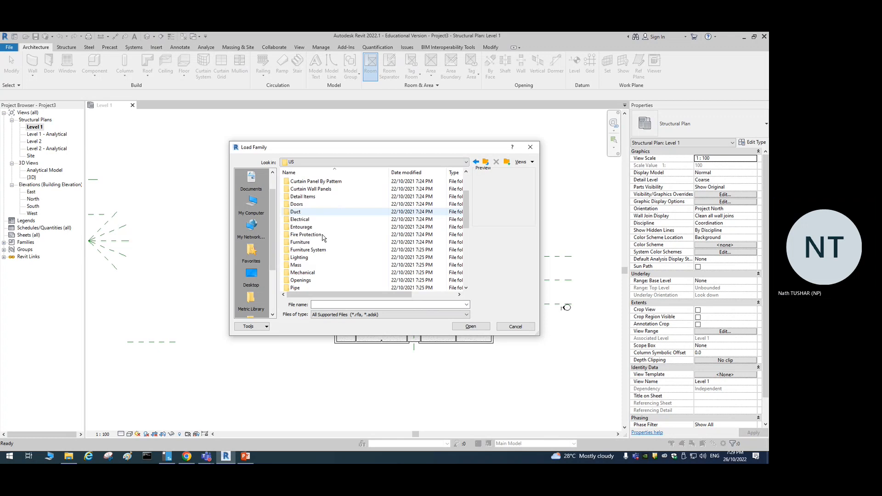
scroll(323, 237, "down", 5)
scroll(323, 239, "up", 7)
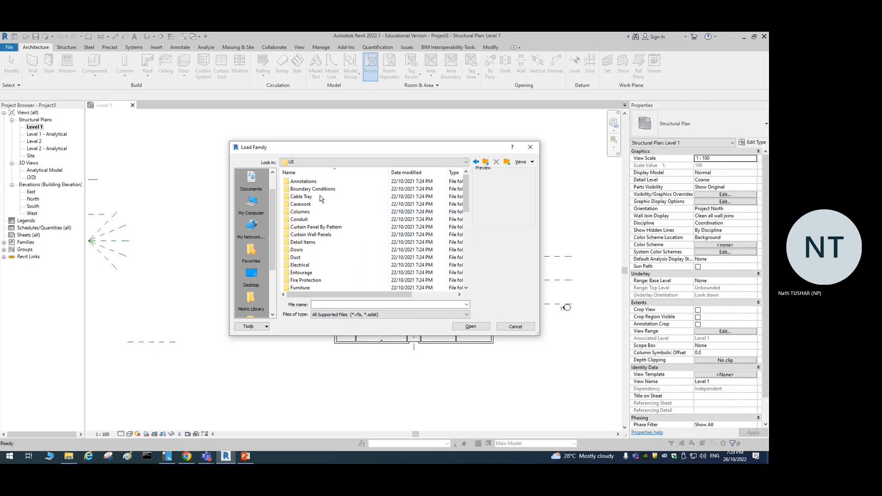
double_click(319, 181)
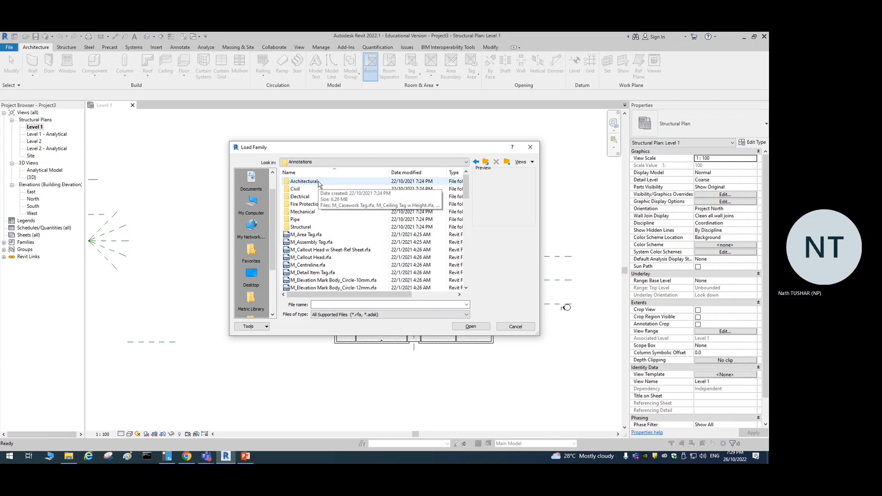
- Find the M_Room Tag.rfa family in the Annotations folder and load it into the project
scroll(317, 257, "down", 5)
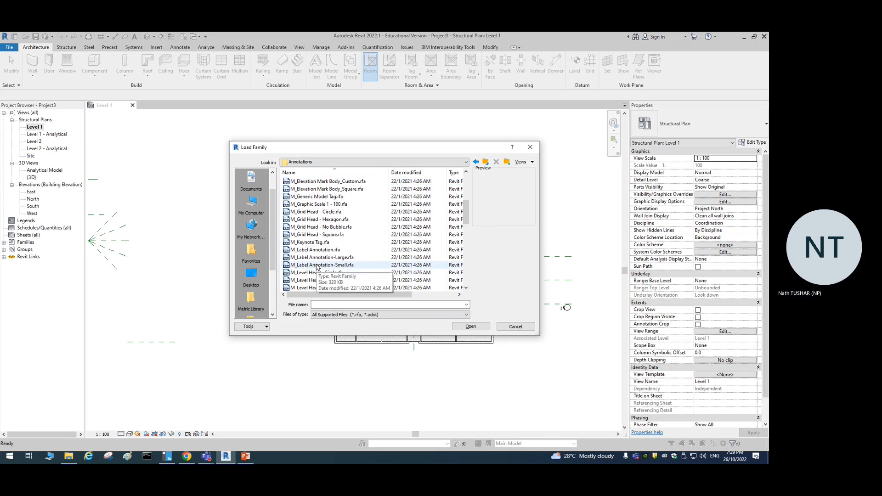
scroll(320, 262, "up", 4)
scroll(321, 253, "down", 4)
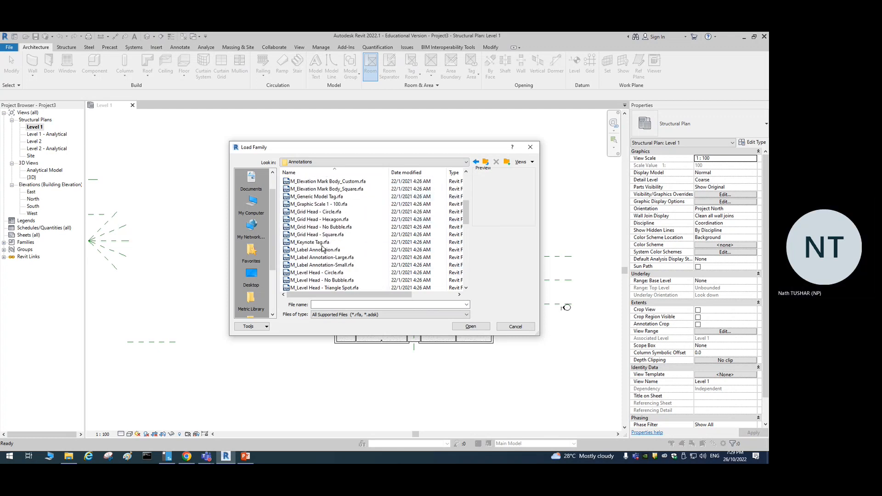
scroll(322, 249, "down", 5)
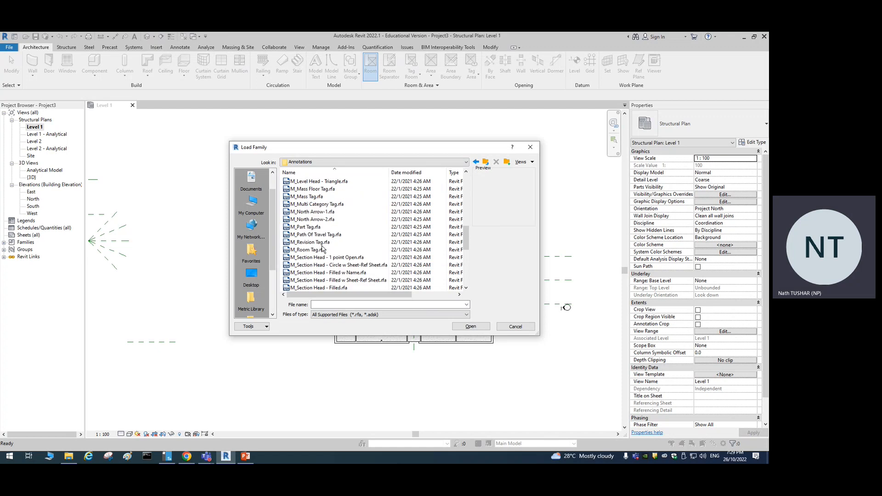
scroll(321, 249, "down", 5)
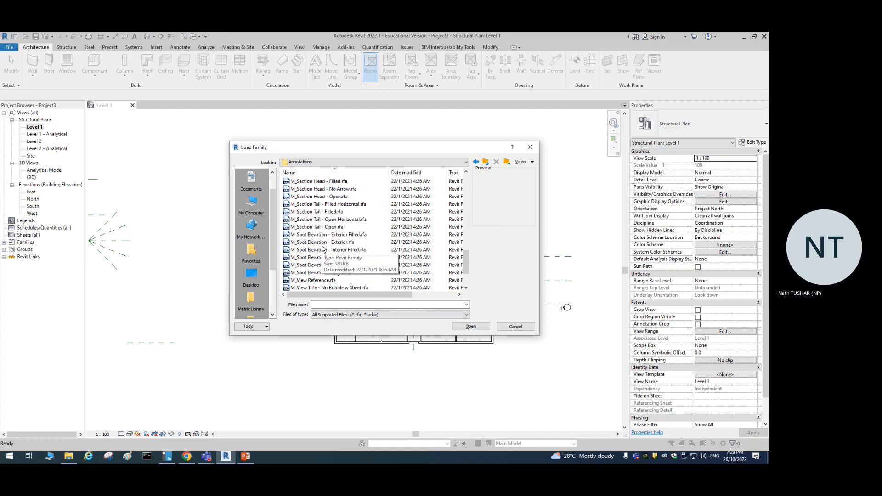
scroll(321, 249, "up", 5)
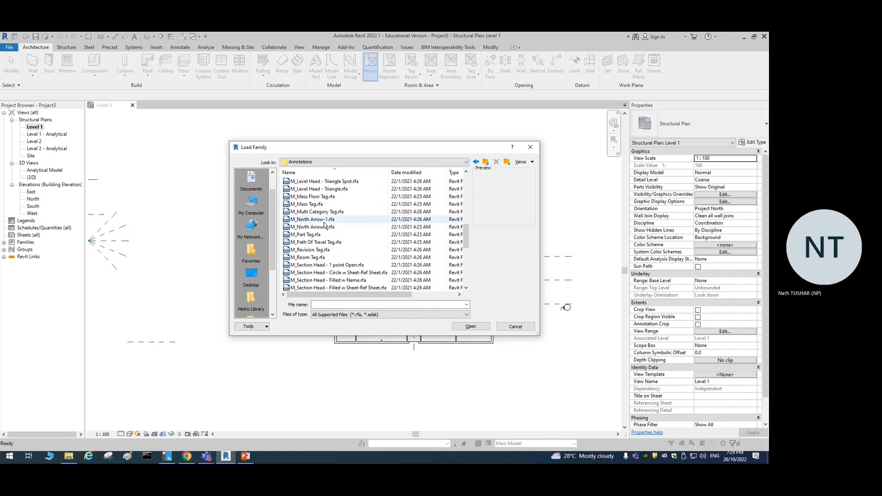
left_click(309, 258)
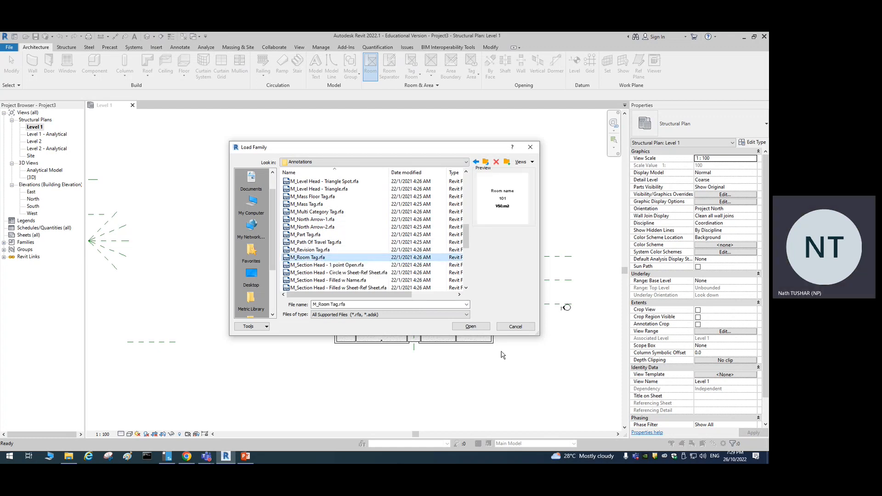
left_click(473, 327)
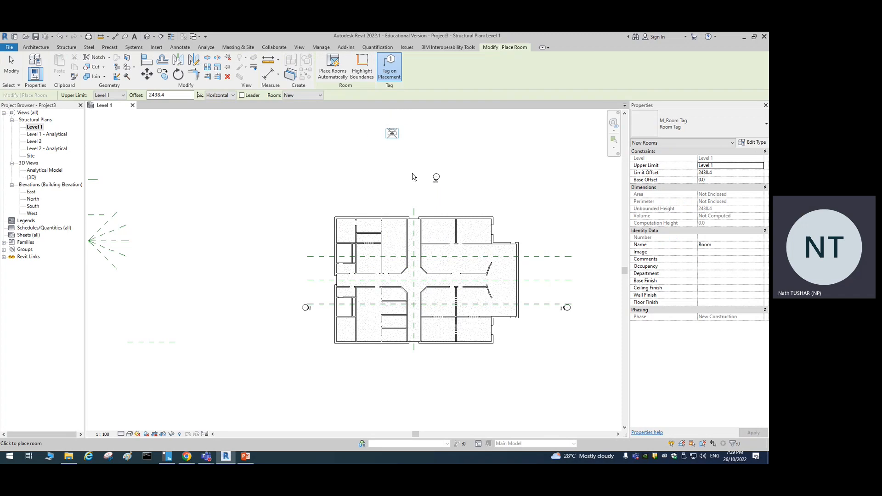
- Check the room placement preview over the linked floor plan, and leave the Room command
scroll(439, 225, "up", 4)
scroll(421, 255, "down", 5)
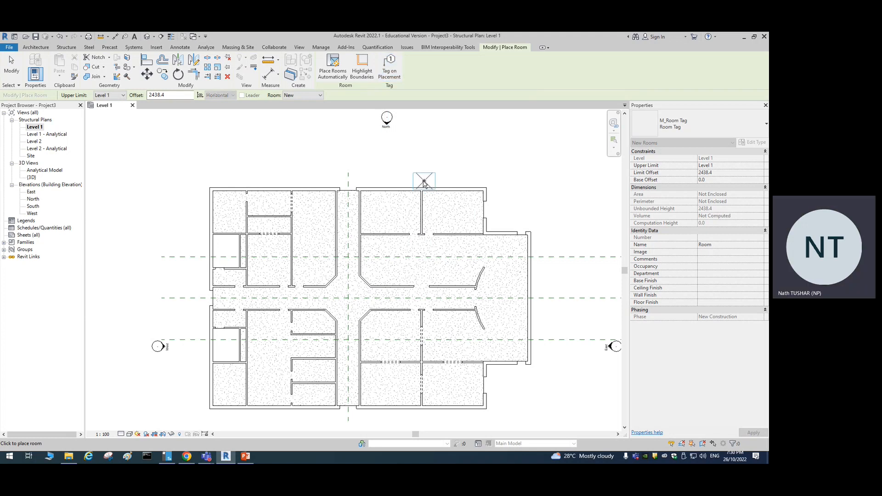
key("Escape")
key("Escape")
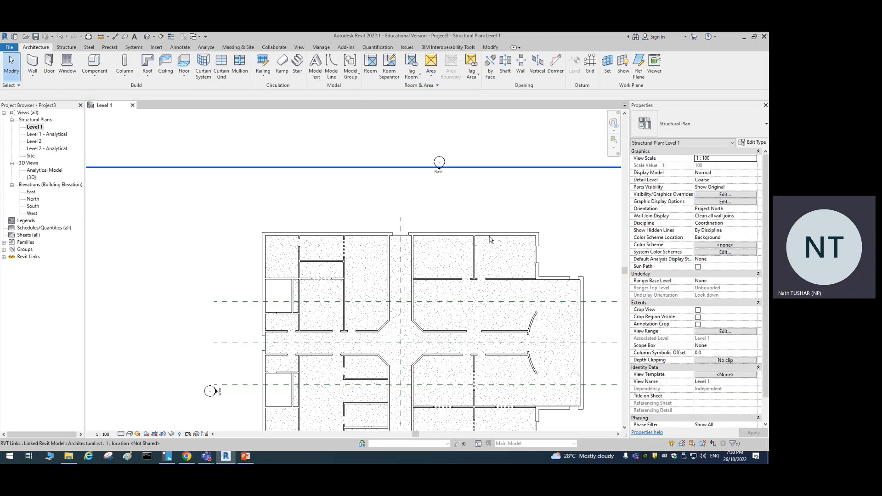
- Select the linked architectural model and enable Room Bounding in its type properties
scroll(499, 281, "down", 2)
middle_click_drag(505, 300, 459, 242)
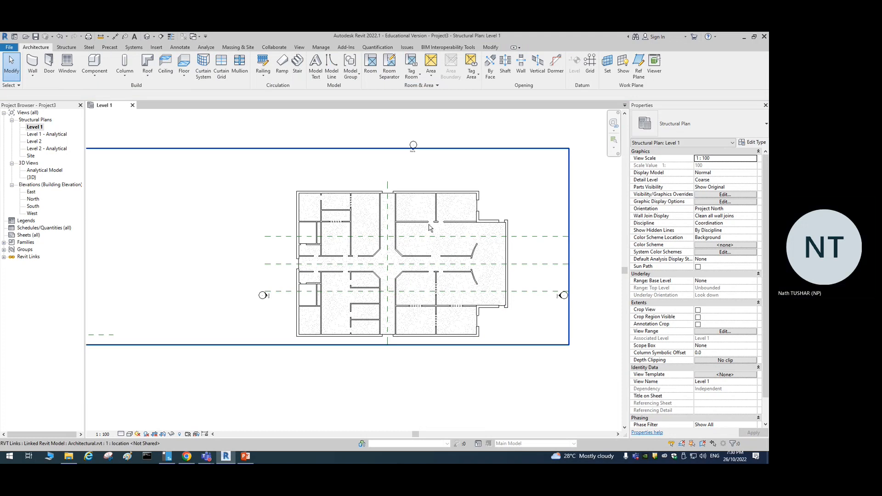
left_click(568, 294)
scroll(464, 374, "down", 2)
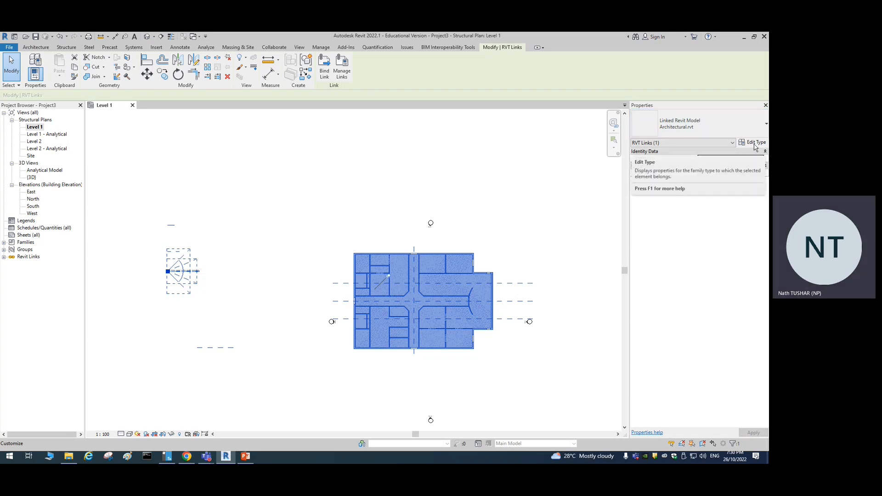
left_click(755, 143)
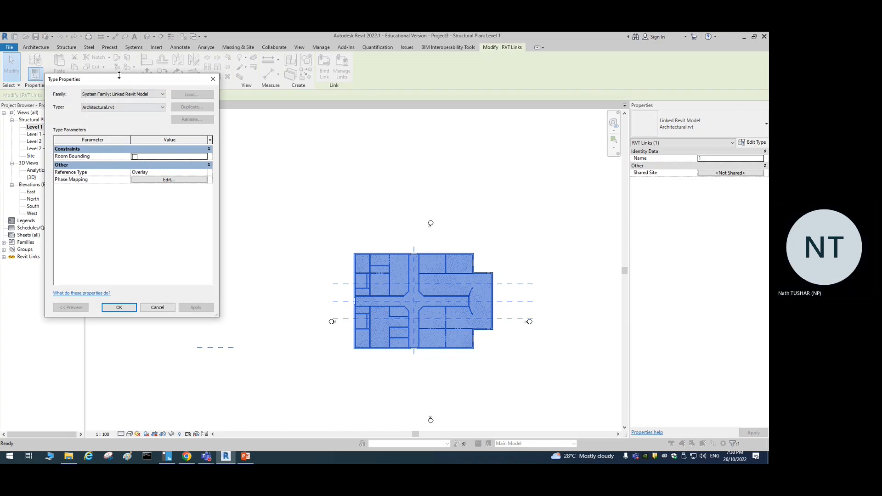
left_click_drag(116, 83, 190, 148)
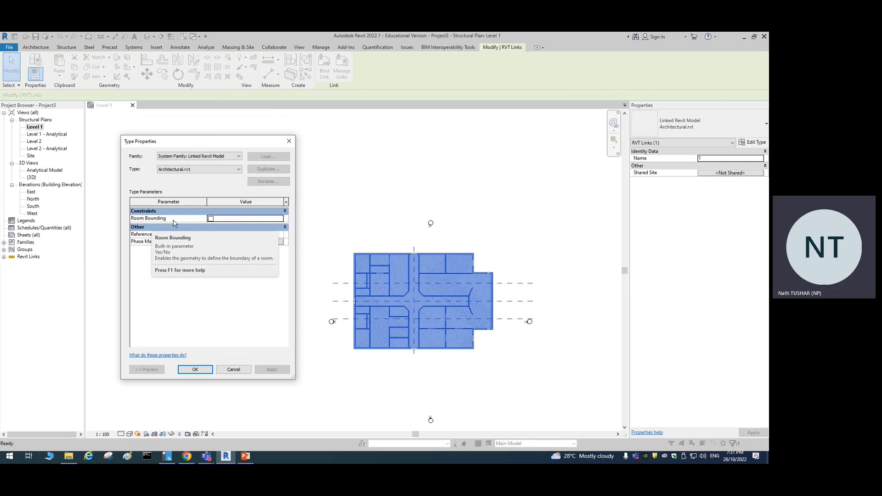
left_click(211, 219)
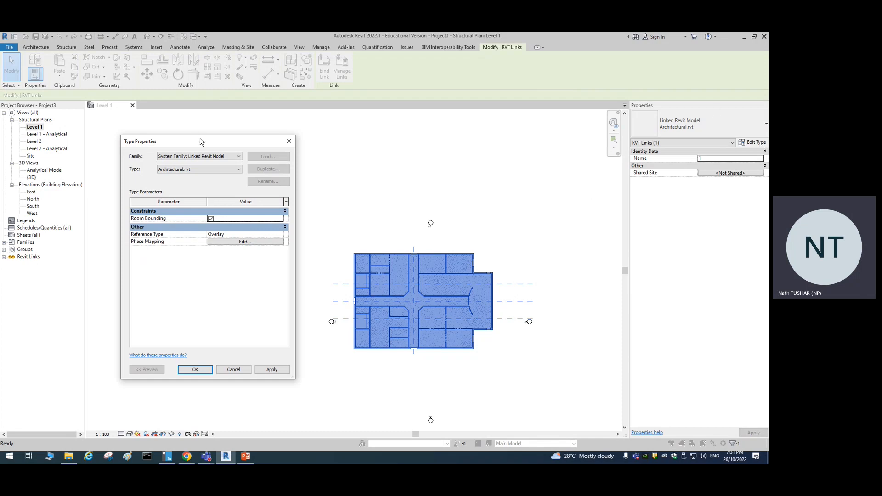
left_click_drag(202, 141, 193, 116)
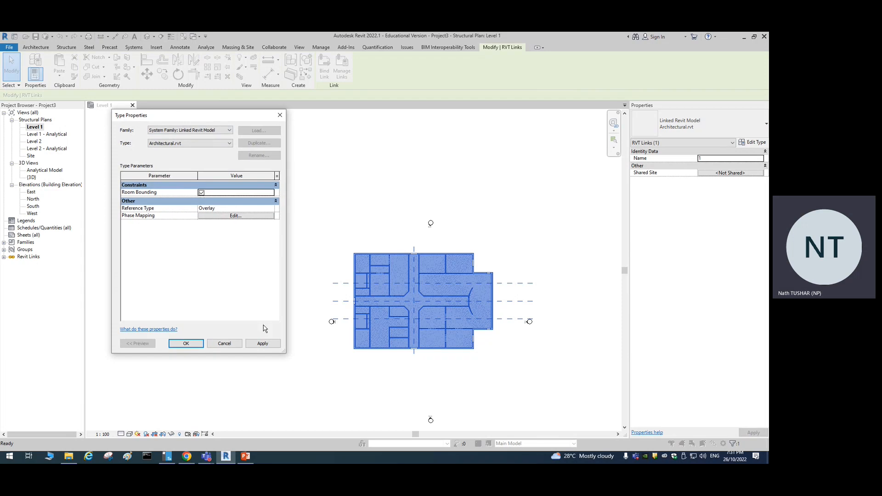
left_click(262, 344)
left_click(187, 343)
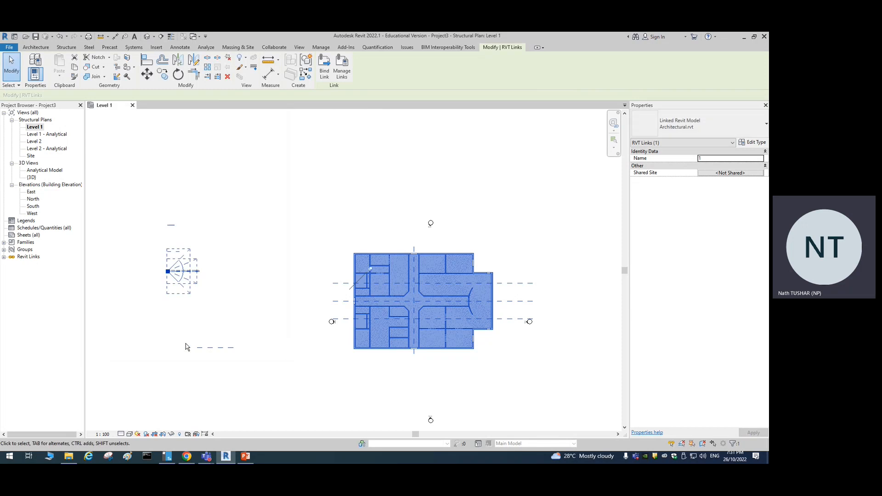
- Place rooms in the two enclosed spaces at the plan's north-east corner and in the large space south of them
left_click(41, 47)
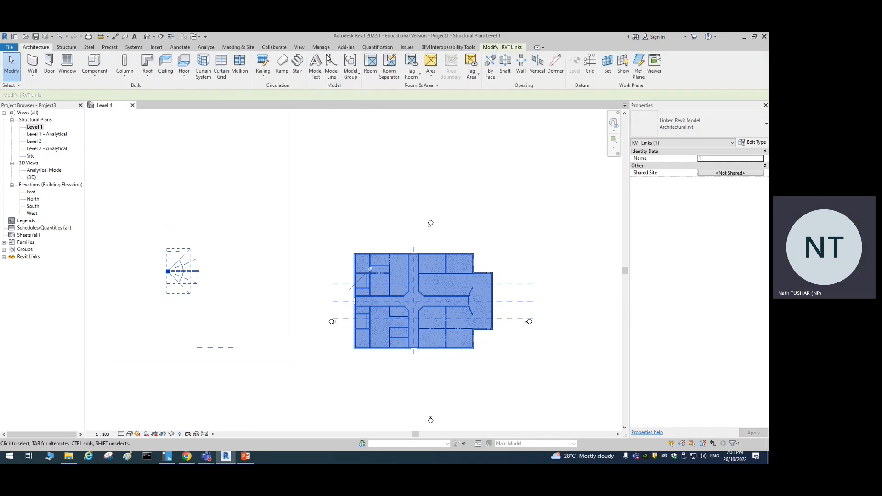
left_click(370, 65)
left_click(433, 270)
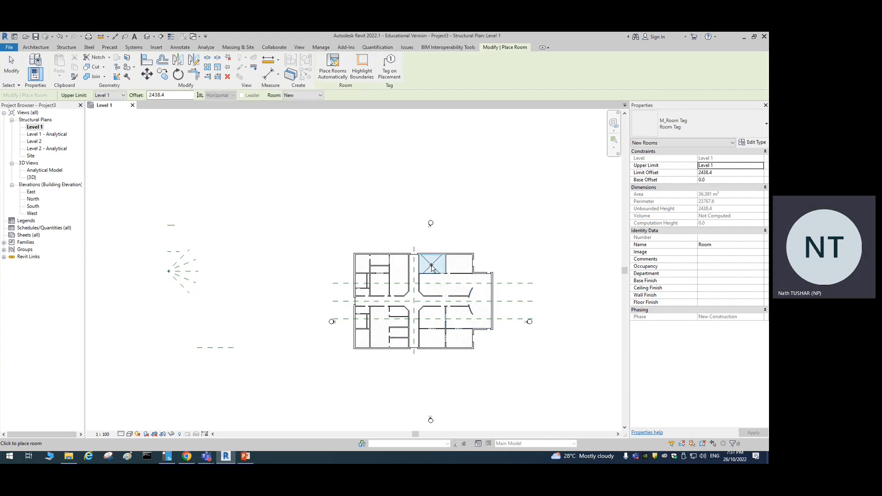
scroll(436, 271, "up", 5)
left_click(543, 240)
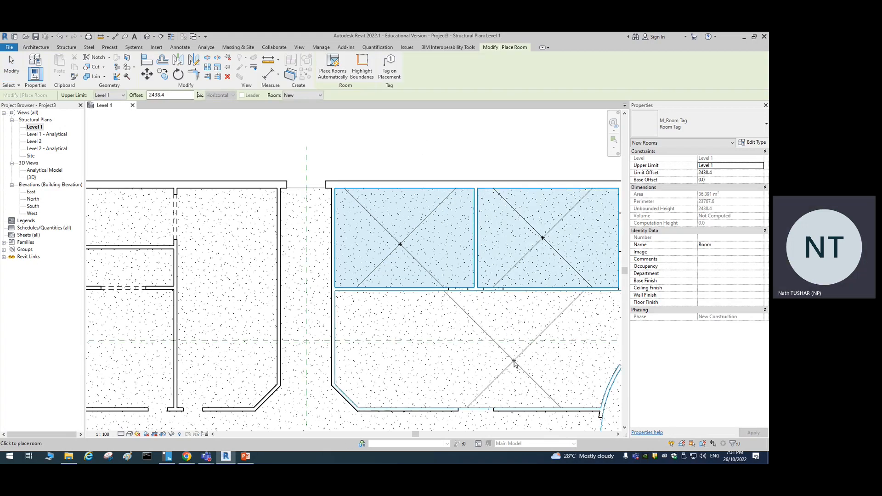
left_click(488, 348)
scroll(509, 372, "down", 4)
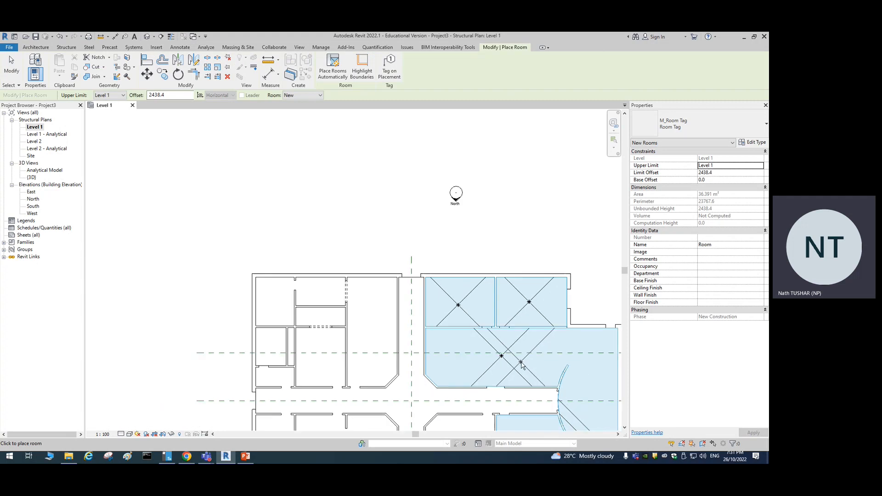
key("Escape")
key("Escape")
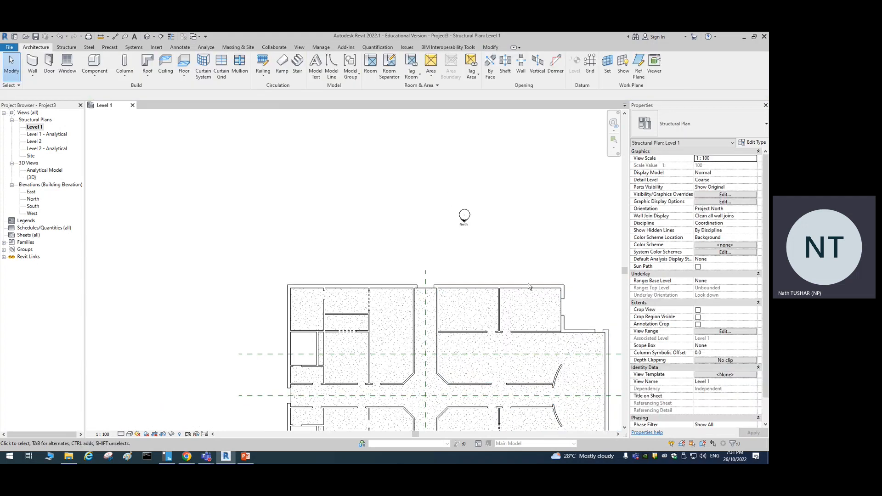
- Select the newly placed rooms together to examine them in the Level 1 plan, and clear the selection
scroll(528, 304, "down", 2)
middle_click_drag(528, 309, 433, 224)
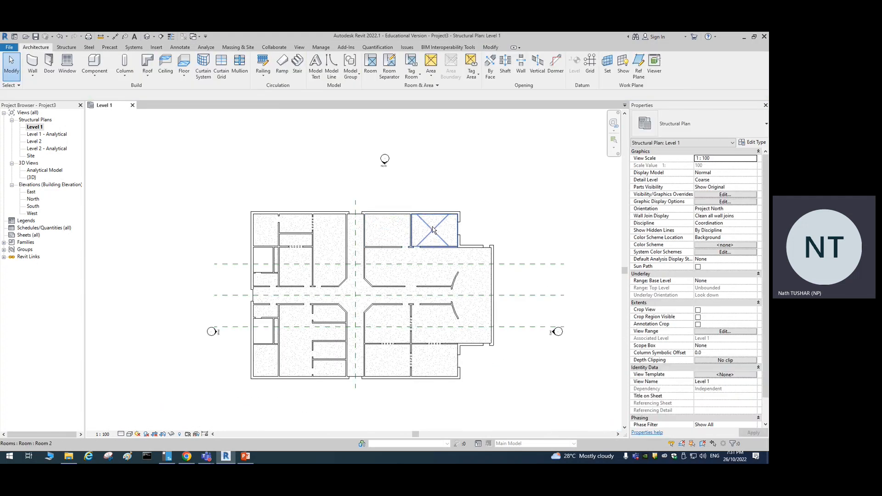
left_click(432, 223)
left_click(393, 226, "ctrl")
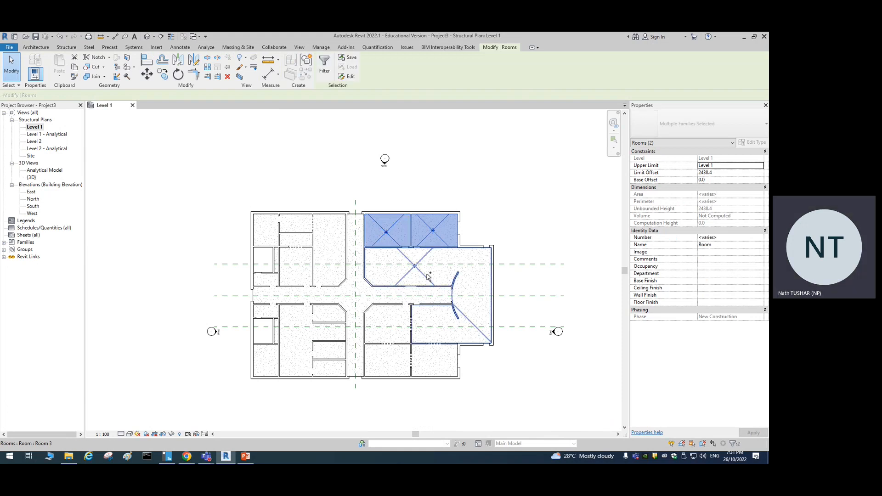
left_click(453, 301, "ctrl")
key("Escape")
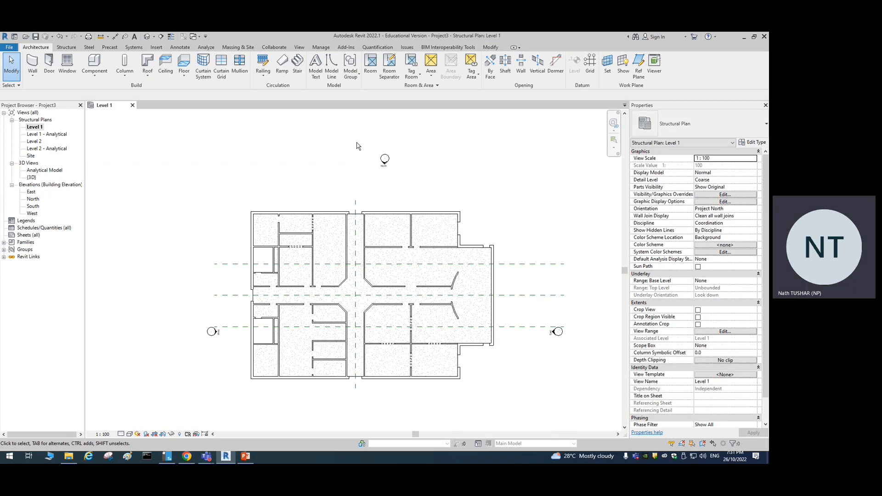
- Switch to PowerPoint to review the Lecture #2 outline slide, and return to the Level 1 plan in Revit
scroll(339, 150, "down", 1)
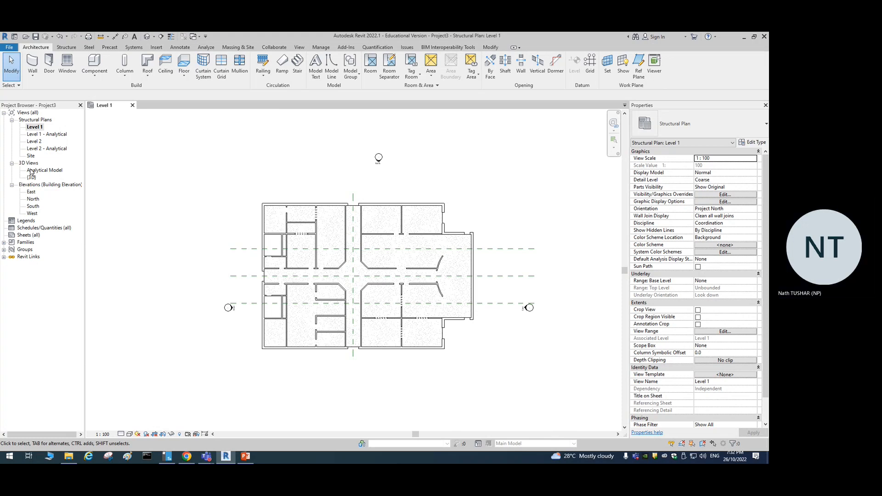
left_click(35, 127)
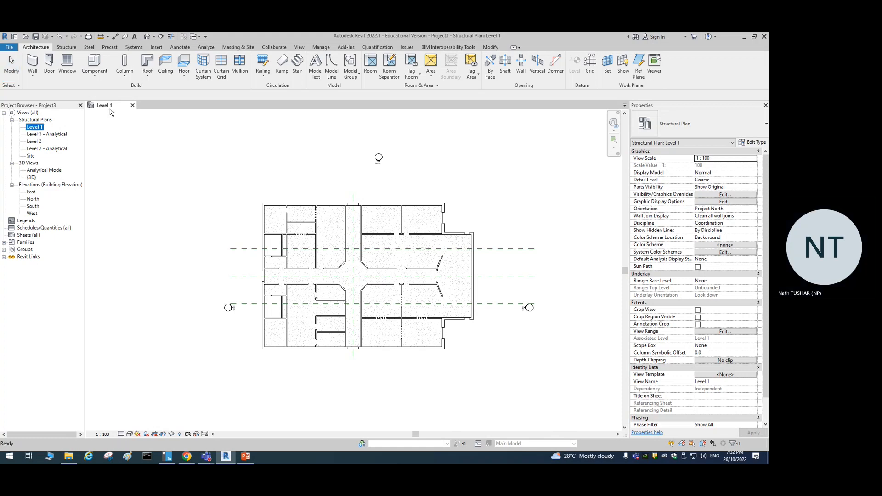
left_click(247, 458)
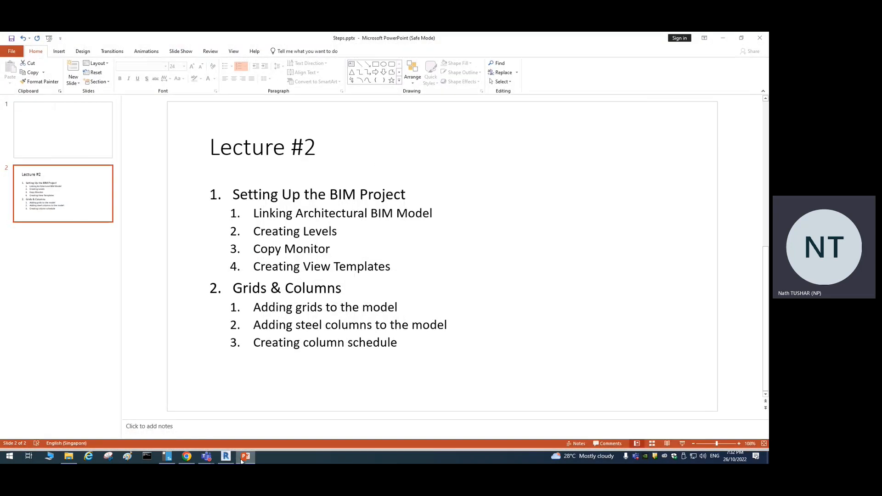
left_click(242, 459)
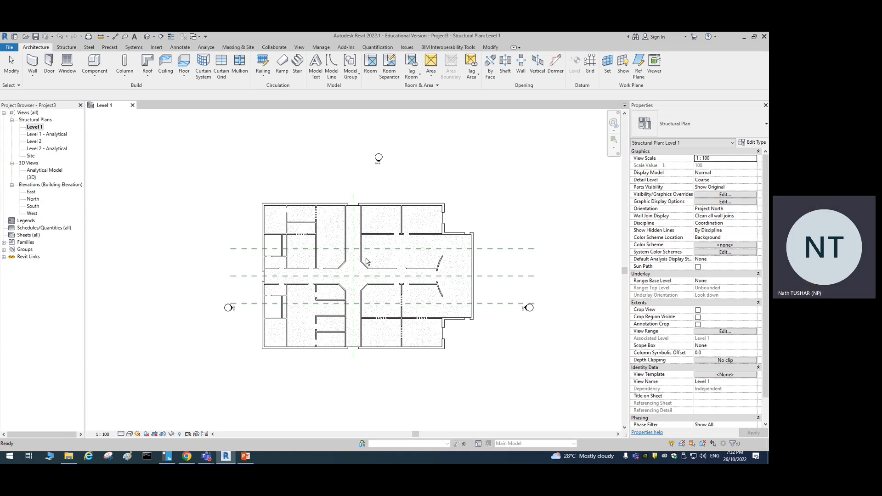
scroll(501, 189, "down", 2)
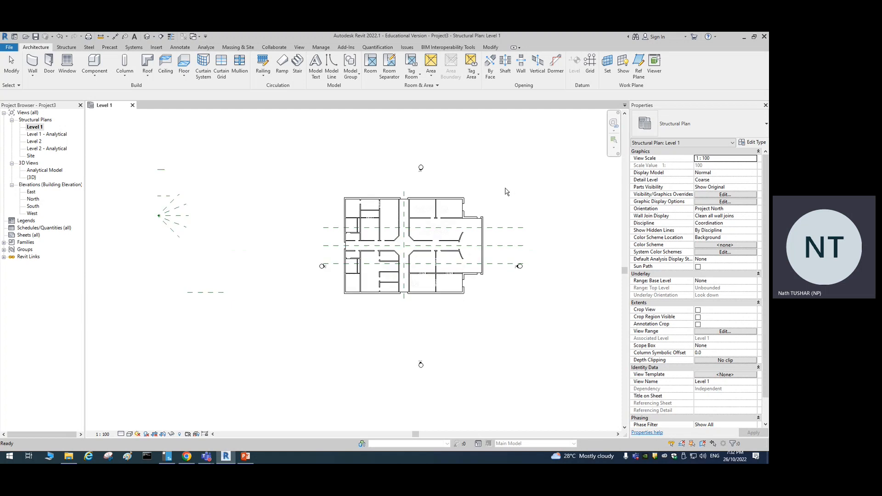
left_click(8, 47)
left_click(305, 152)
left_click(9, 47)
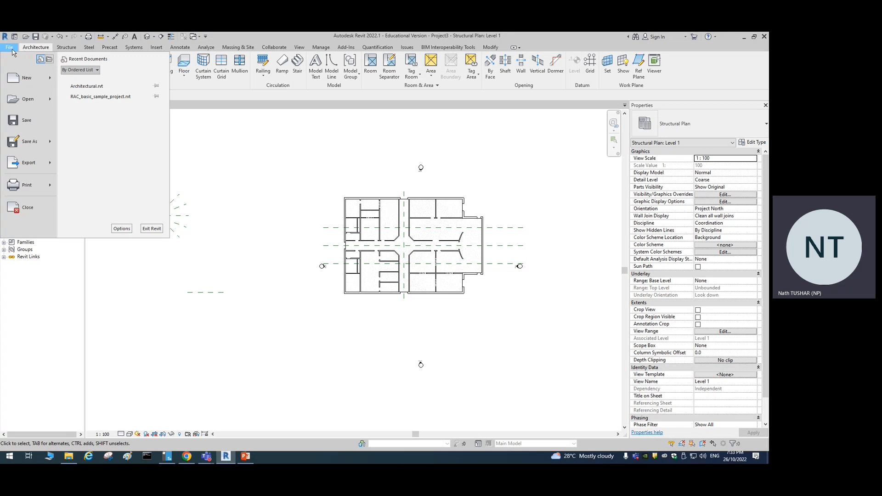
left_click(243, 137)
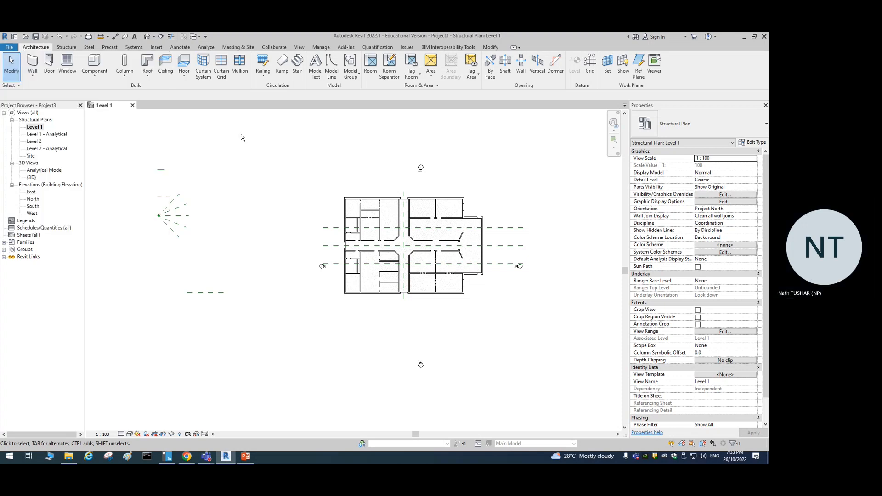
- Begin saving the current model under a new name as a Revit project in the Week 2 folder
left_click(9, 46)
mouse_move(37, 148)
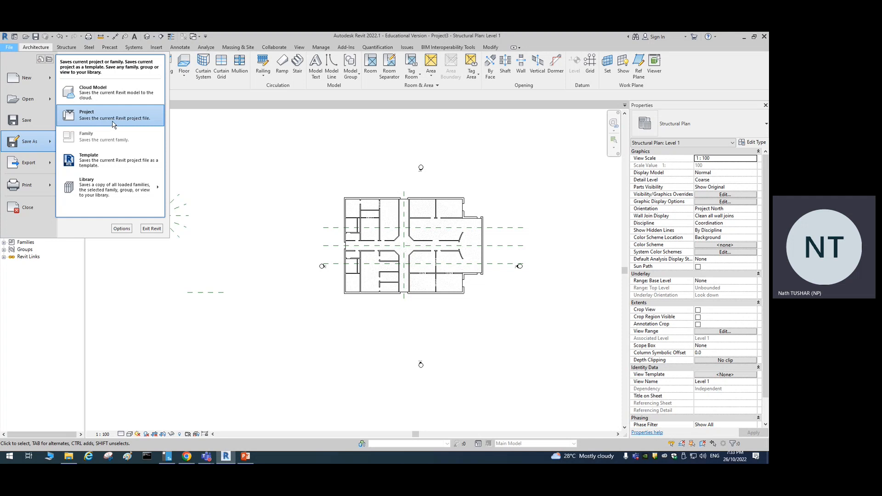
left_click(112, 120)
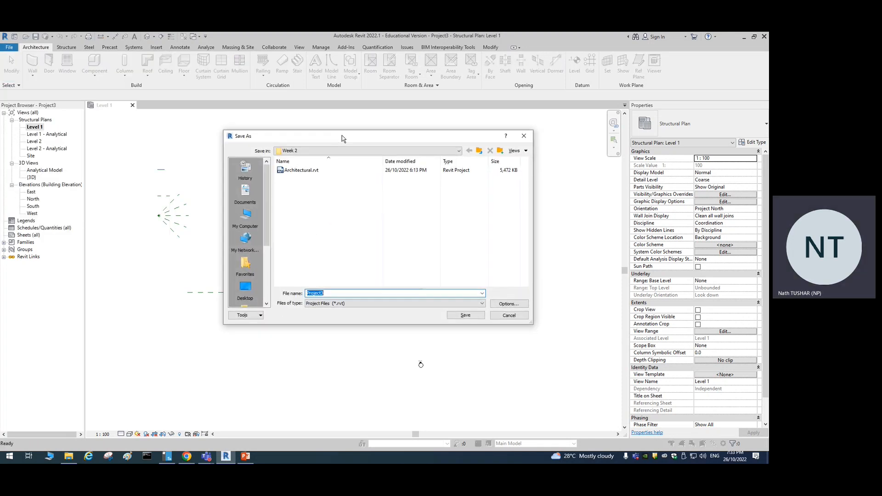
left_click_drag(342, 138, 291, 110)
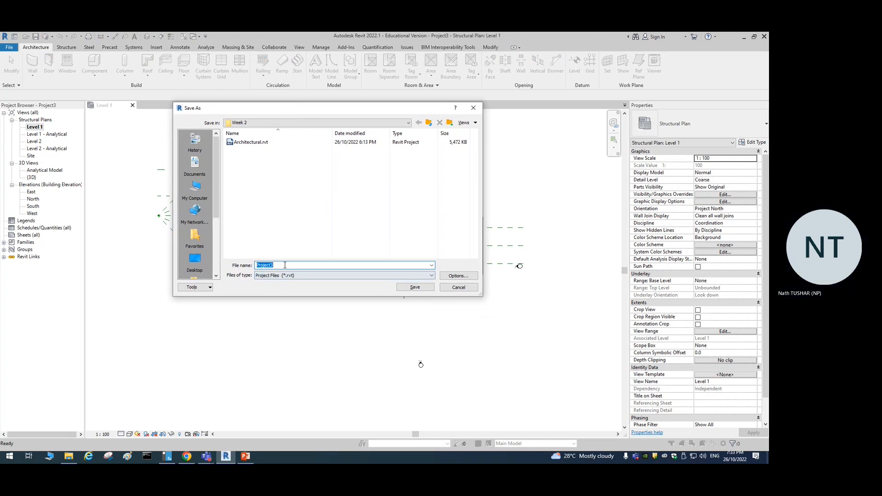
- Enter CS01_PSBM_TN_WEEK01 as the project's file name
type("CS")
key("BackSpace")
key("BackSpace")
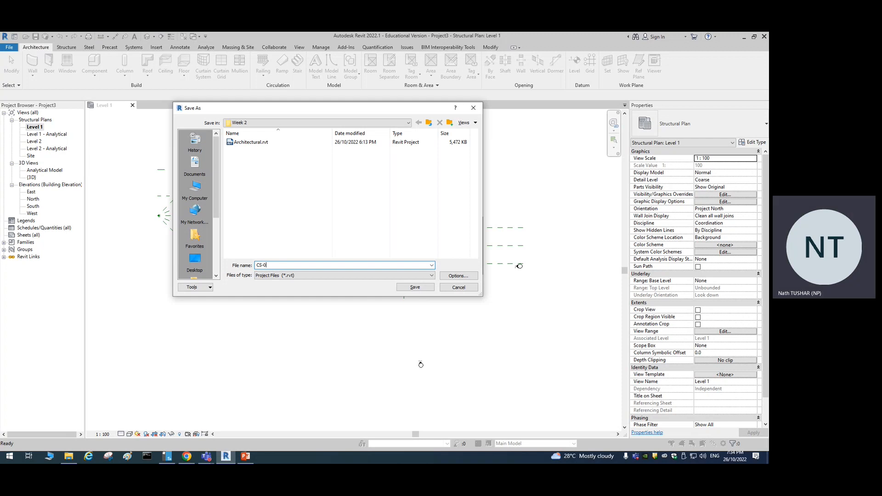
type("1")
key("BackSpace")
key("BackSpace")
key("BackSpace")
type("_")
type("pP")
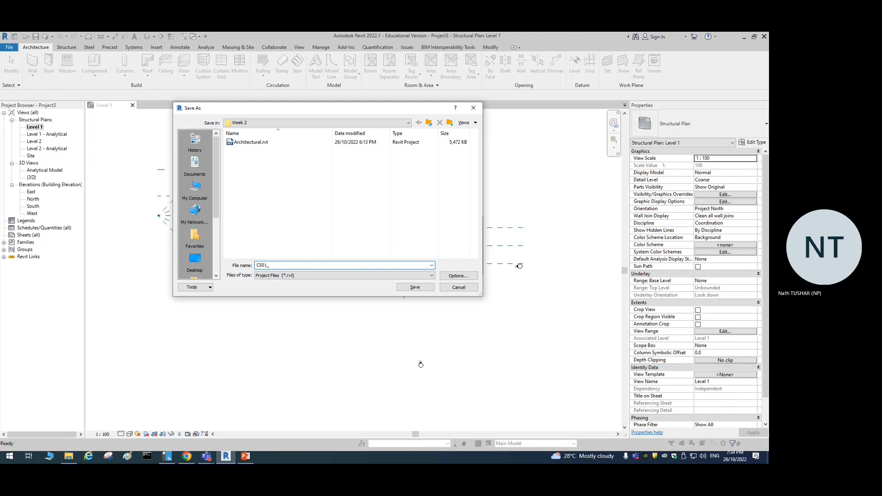
type("SBM_")
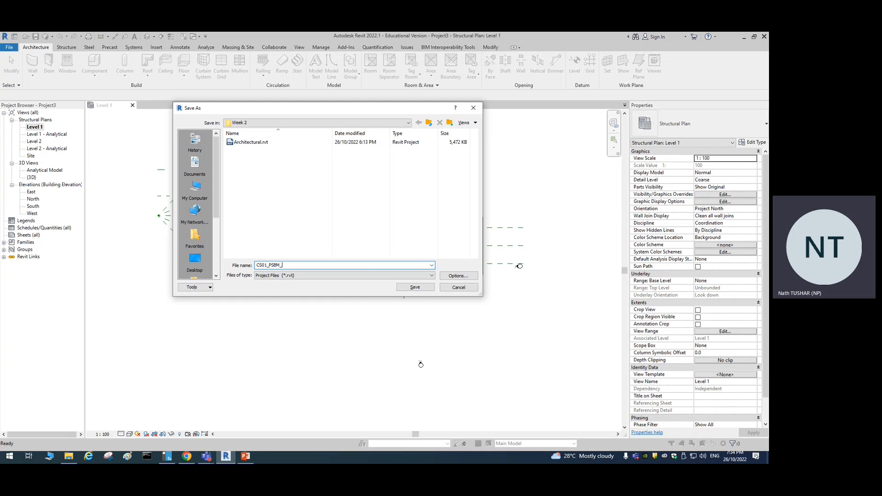
type("t")
type("TN")
type("_")
type("WEEK1")
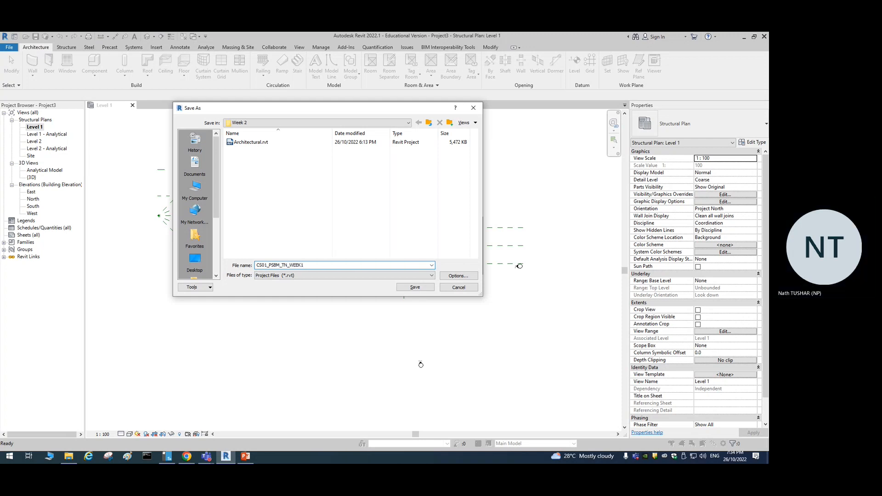
key("BackSpace")
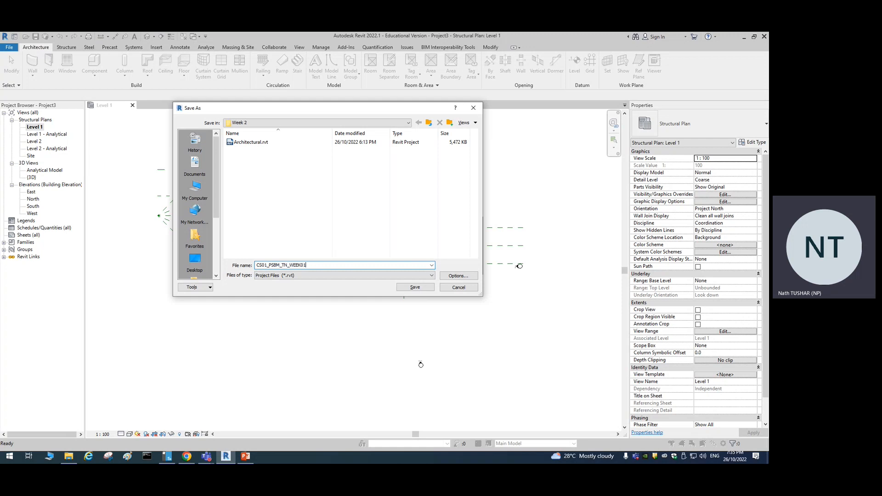
- Remove the PSBM part from the file name so that it reads CS01_TN_WEEK01
left_click_drag(257, 265, 311, 265)
left_click(294, 266)
left_click_drag(289, 265, 279, 266)
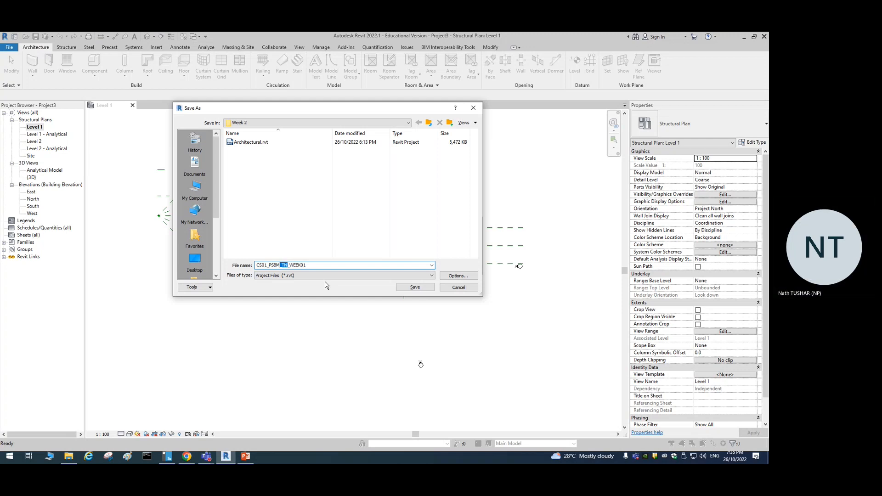
left_click(297, 266)
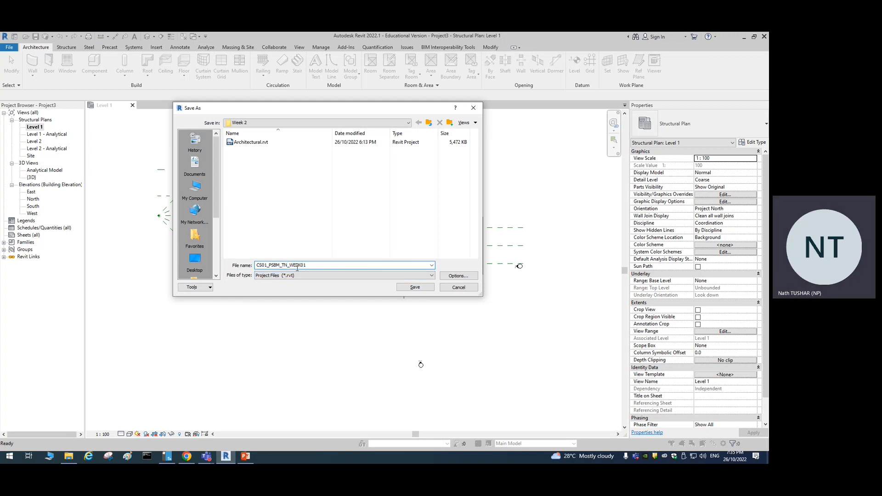
key("BackSpace")
key("BackSpace")
key("BackSpace")
key("BackSpace")
key("BackSpace")
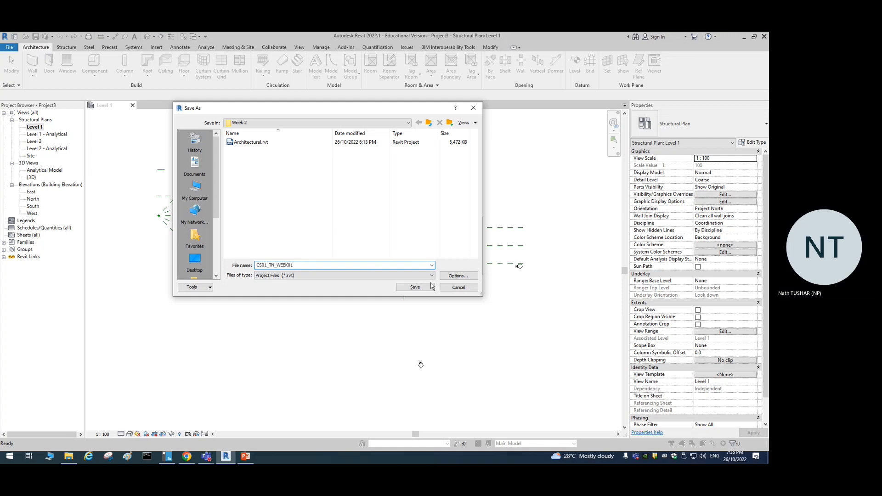
- Review the file save options, including the maximum number of backups, and close them without changing anything
left_click(445, 278)
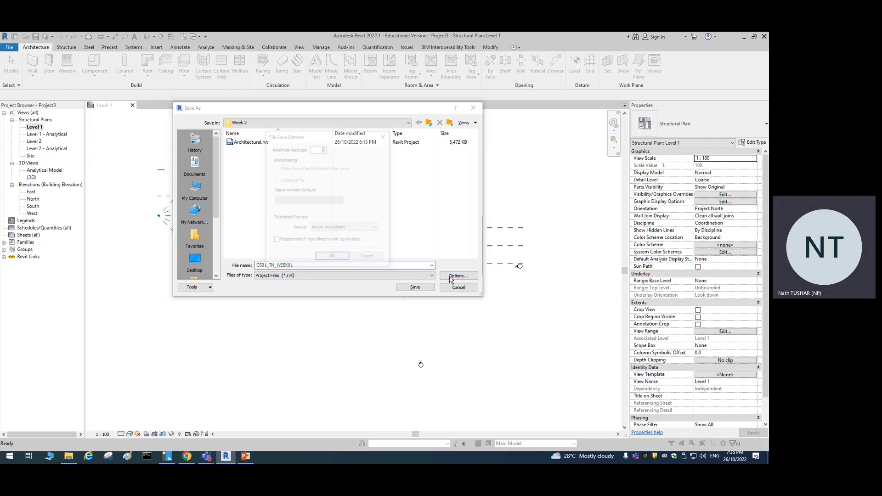
left_click(370, 258)
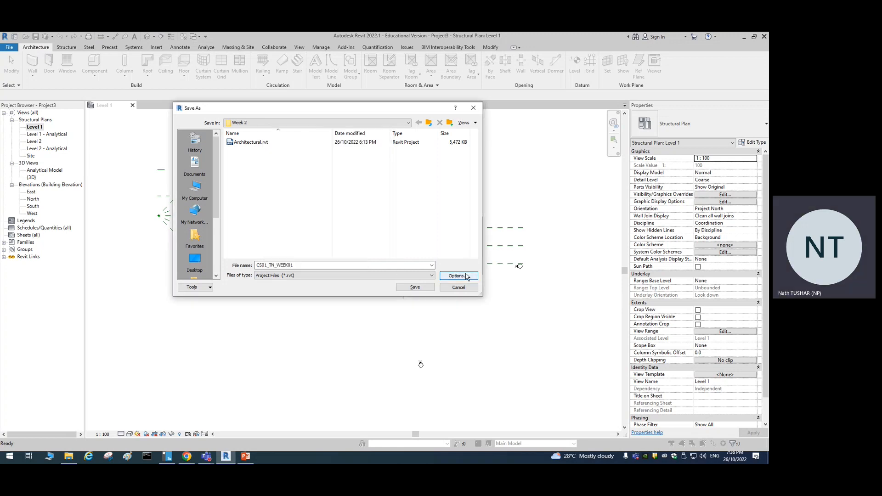
left_click(458, 278)
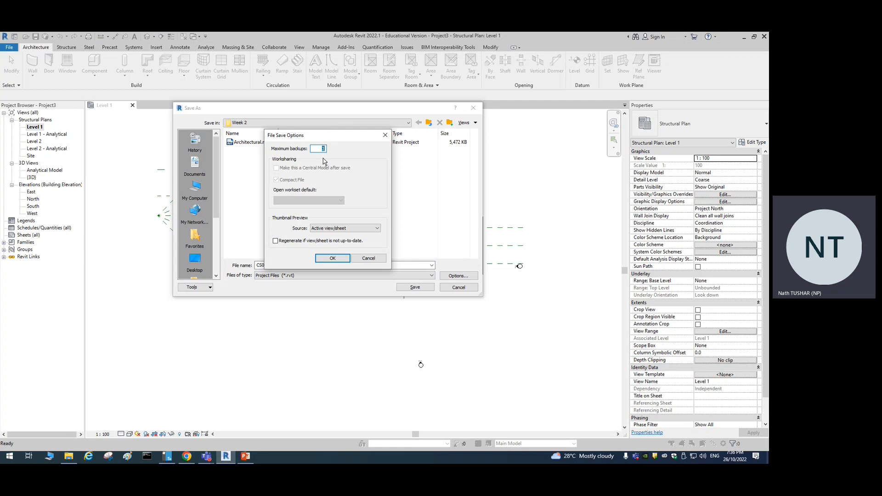
left_click(341, 259)
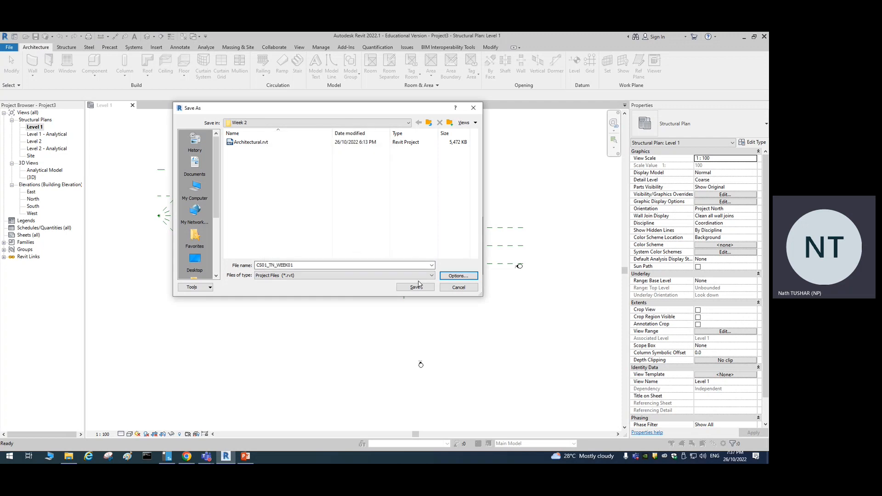
- Save the project as CS01_TN_WEEK01 in the Week 2 folder
double_click(305, 265)
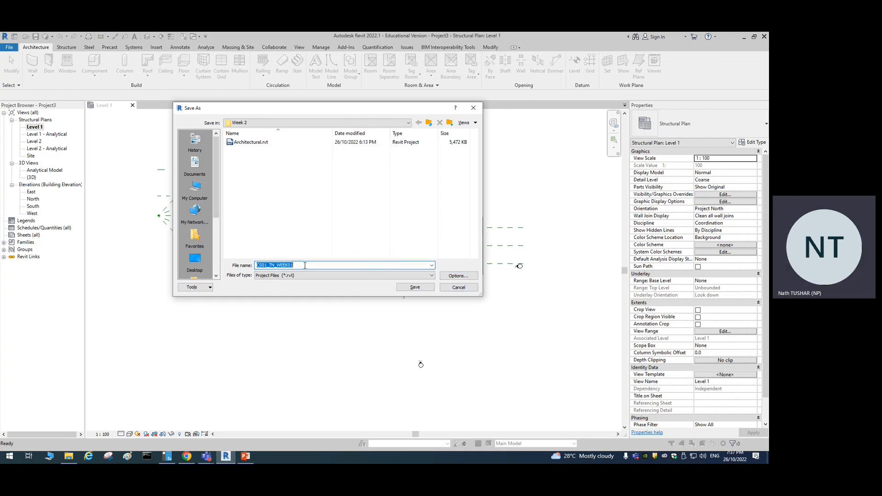
left_click(304, 265)
left_click_drag(303, 266, 240, 269)
left_click(415, 287)
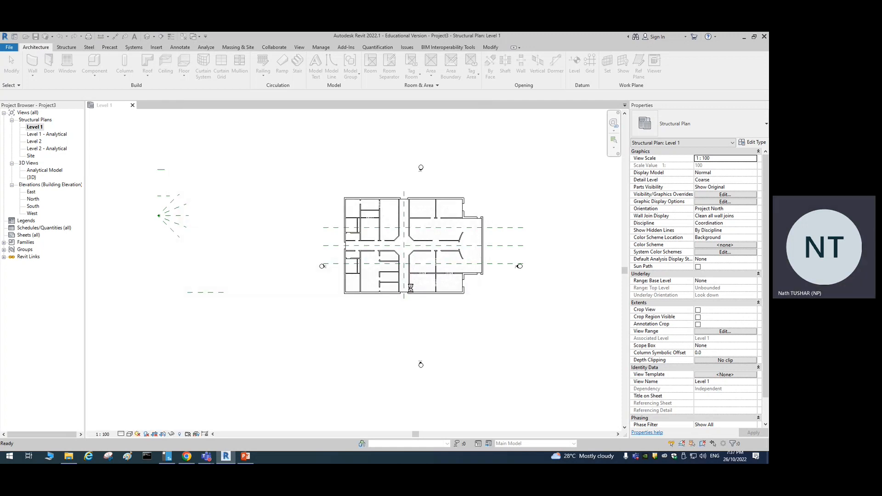
- Switch to File Explorer to check the saved CS01_TN_WEEK01.rvt file in the Week 2 folder, and return to Revit
left_click(68, 458)
left_click(103, 94)
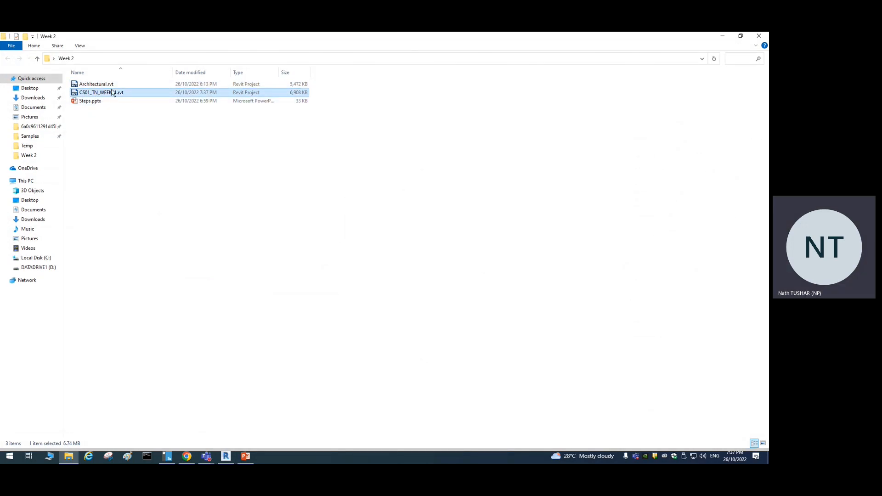
left_click(722, 36)
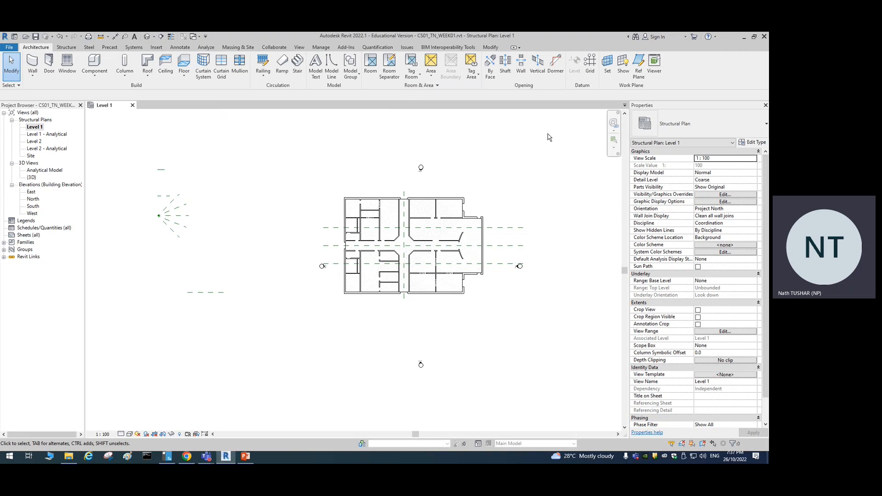
- Switch to PowerPoint to review the linking and Creating Levels items of the Lecture #2 outline, and return to Revit
left_click(245, 456)
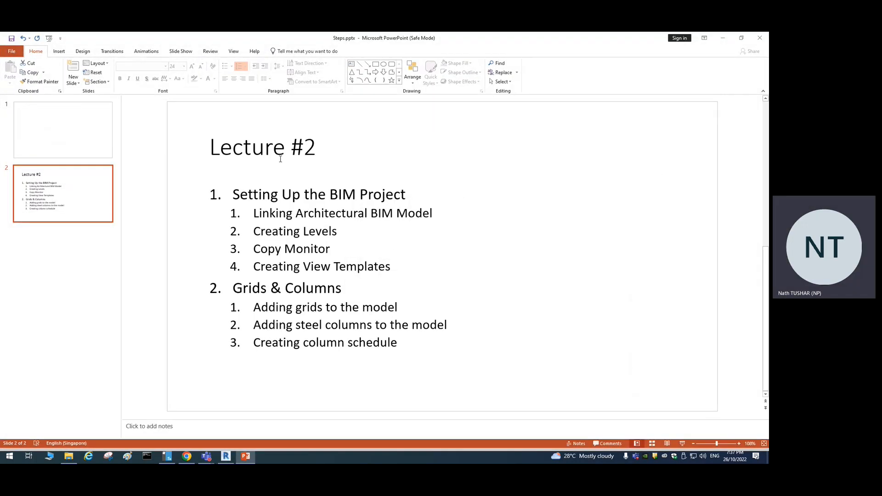
left_click(260, 225)
left_click_drag(254, 213, 454, 220)
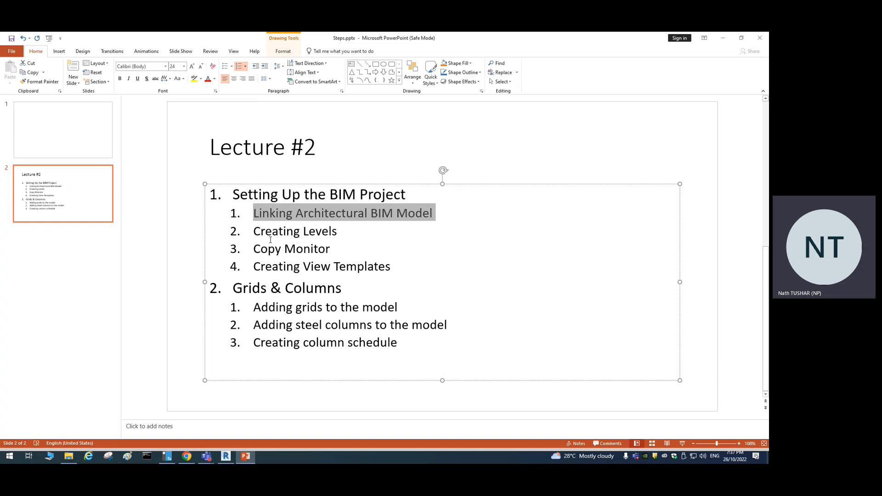
left_click_drag(257, 231, 340, 232)
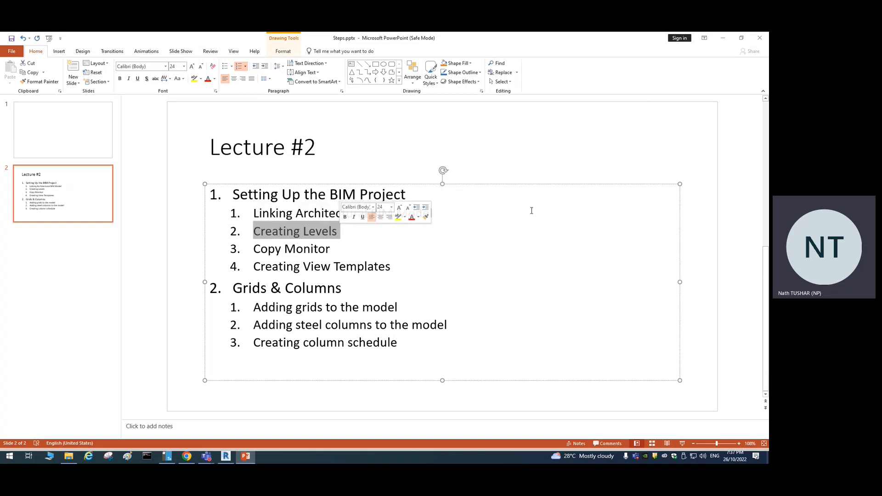
left_click(724, 39)
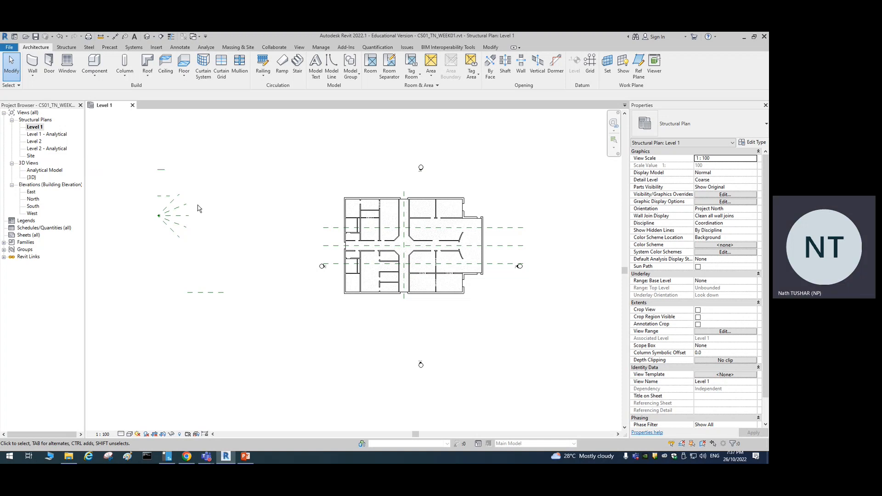
- Collapse and re-expand the Building Elevation views in the project's view list
middle_click_drag(545, 216, 514, 221)
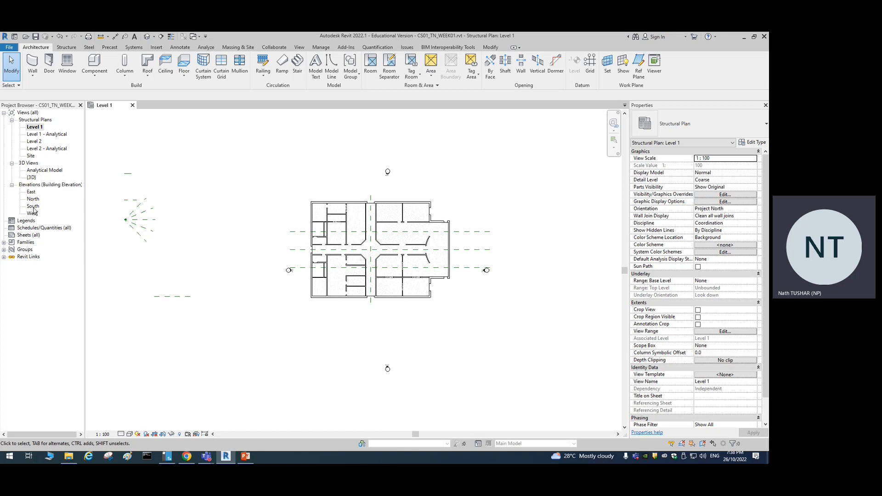
left_click(12, 185)
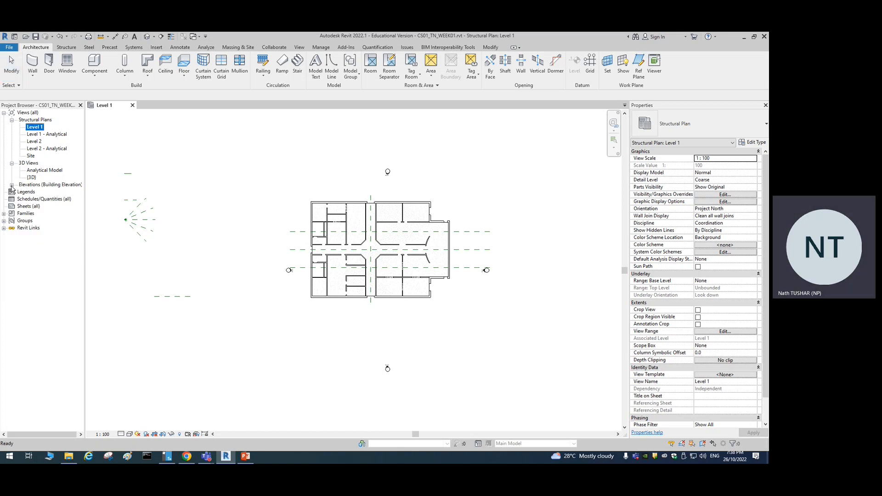
left_click(12, 186)
left_click(12, 185)
left_click(12, 185)
left_click(12, 185)
left_click(12, 185)
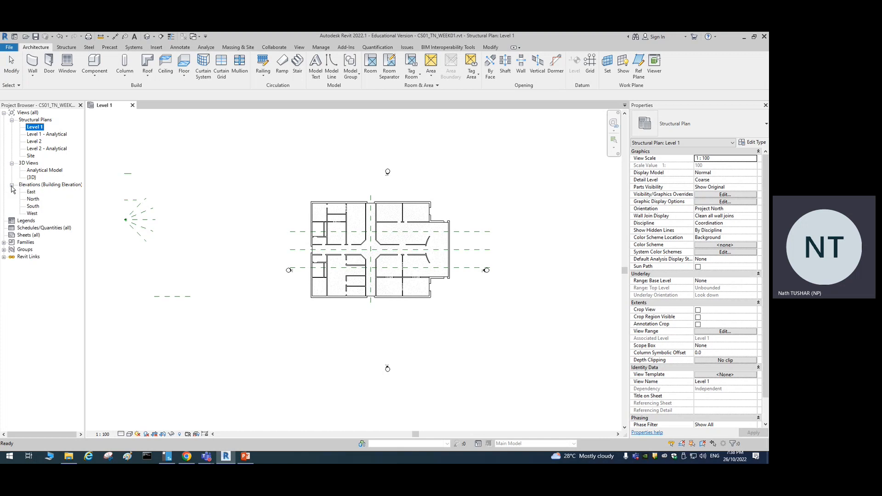
left_click(12, 186)
left_click(12, 185)
left_click(12, 185)
left_click(12, 185)
left_click(12, 186)
left_click(12, 185)
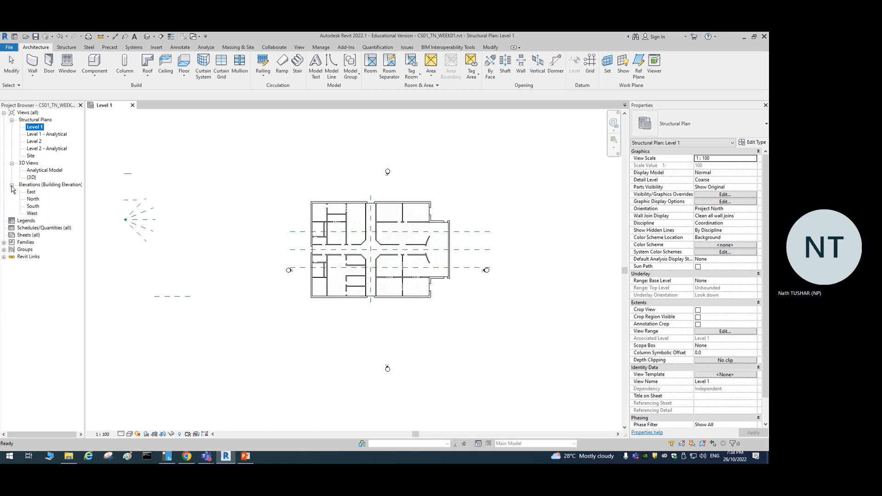
- Open the South elevation and examine the project's Level 1 and Level 2 markers beside the linked architectural model's levels
left_click(33, 206)
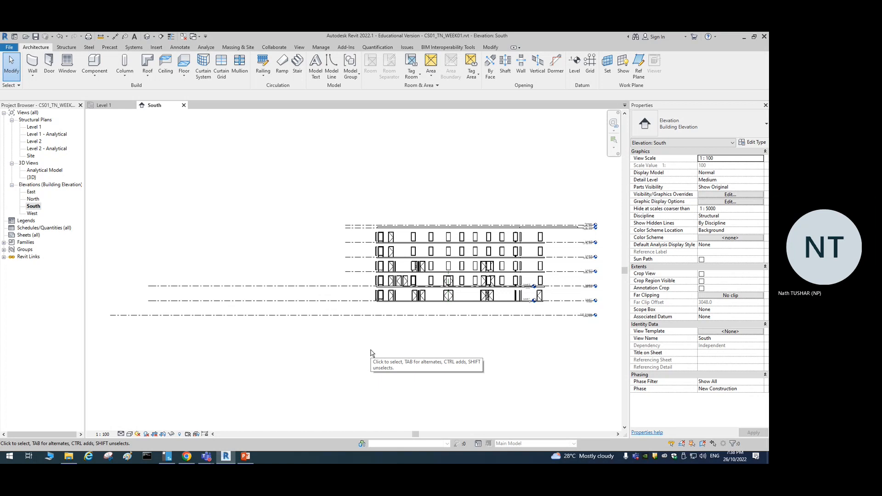
left_click(576, 278)
left_click(573, 346)
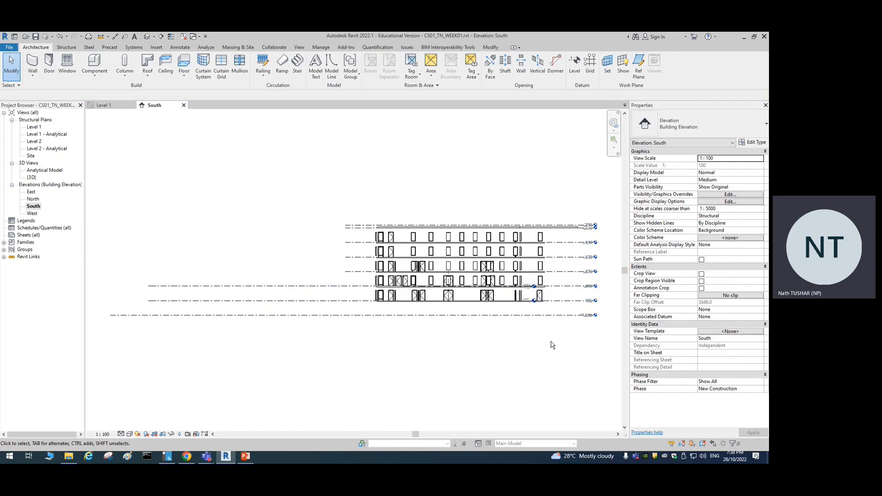
scroll(552, 344, "up", 2)
scroll(533, 354, "down", 1)
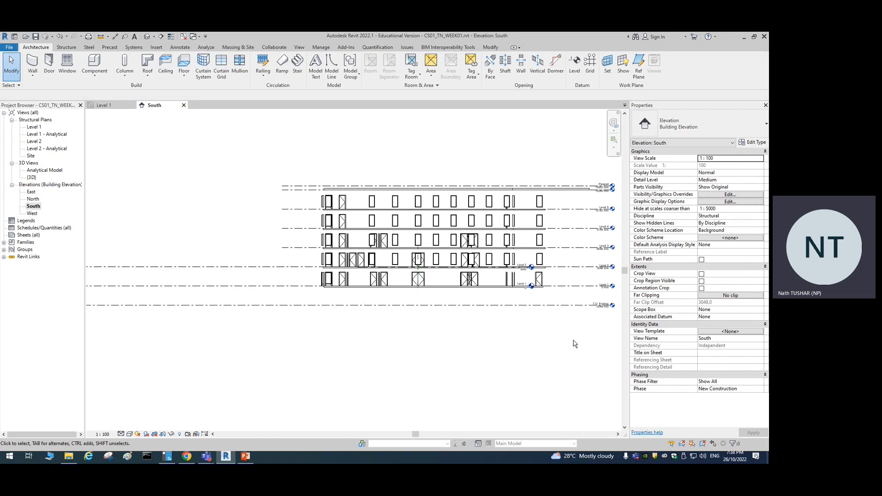
middle_click_drag(585, 345, 411, 344)
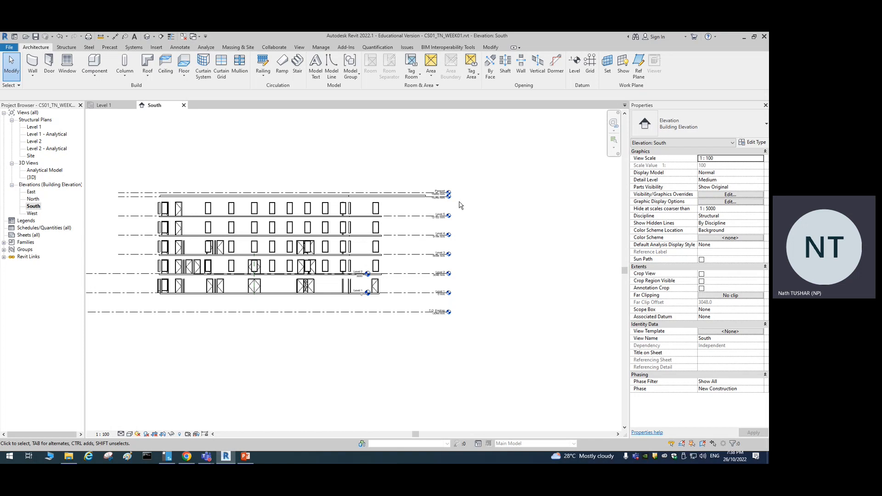
scroll(383, 277, "up", 5)
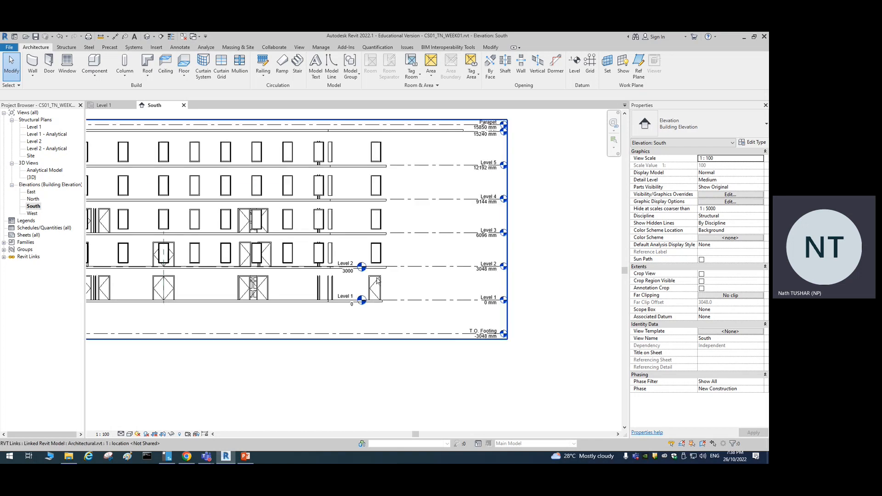
scroll(393, 274, "up", 2)
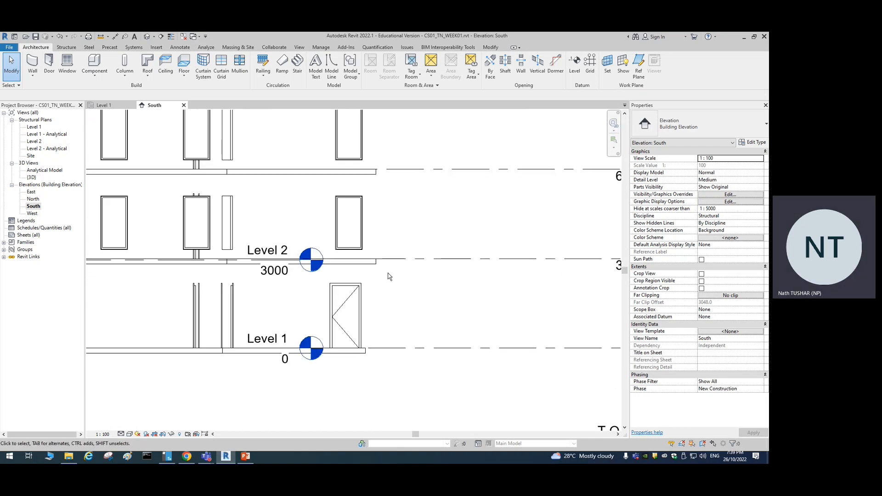
- Compare the project's Level 1 and Level 2 lines and elevations with the linked model's levels and floor slabs in the South elevation
scroll(458, 301, "down", 2)
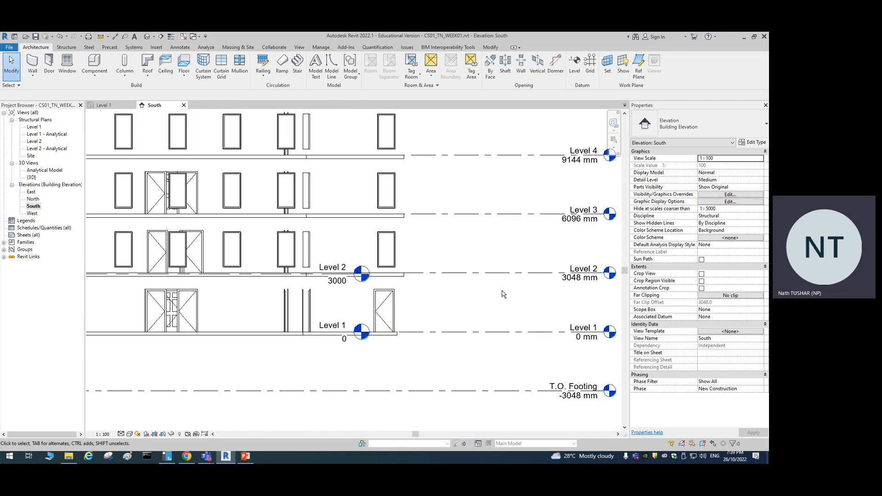
middle_click_drag(504, 294, 392, 293)
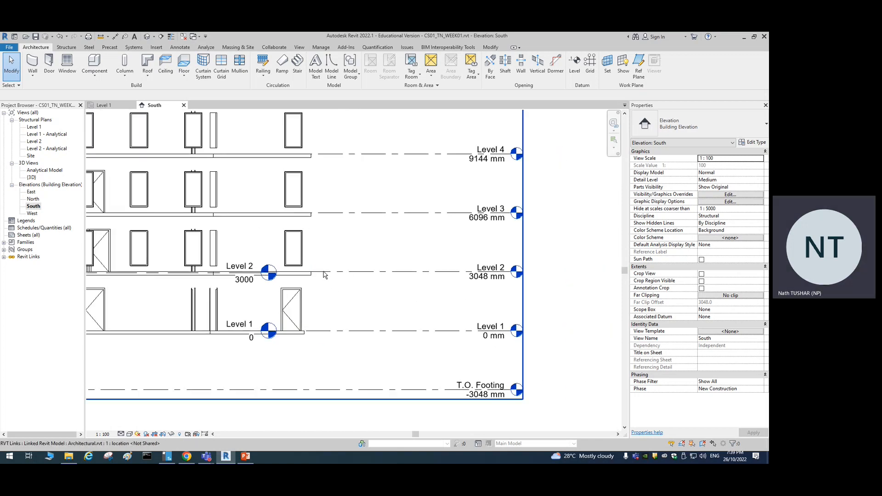
scroll(305, 278, "up", 2)
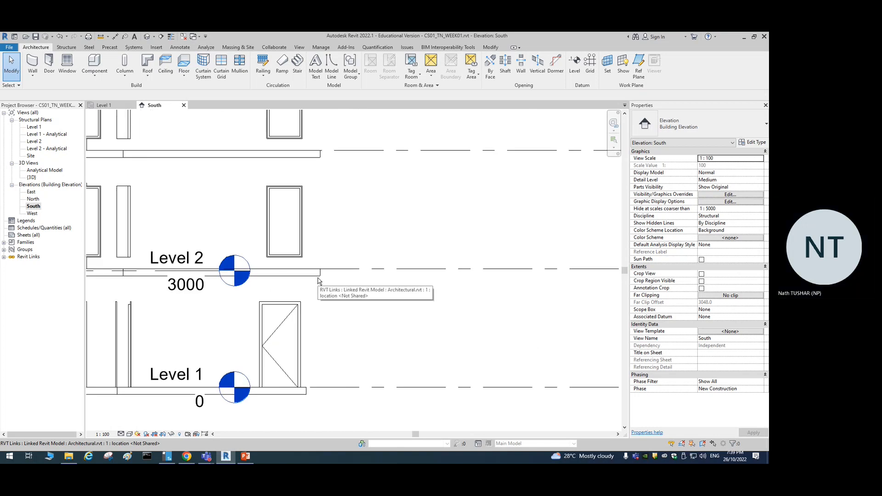
scroll(319, 278, "down", 1)
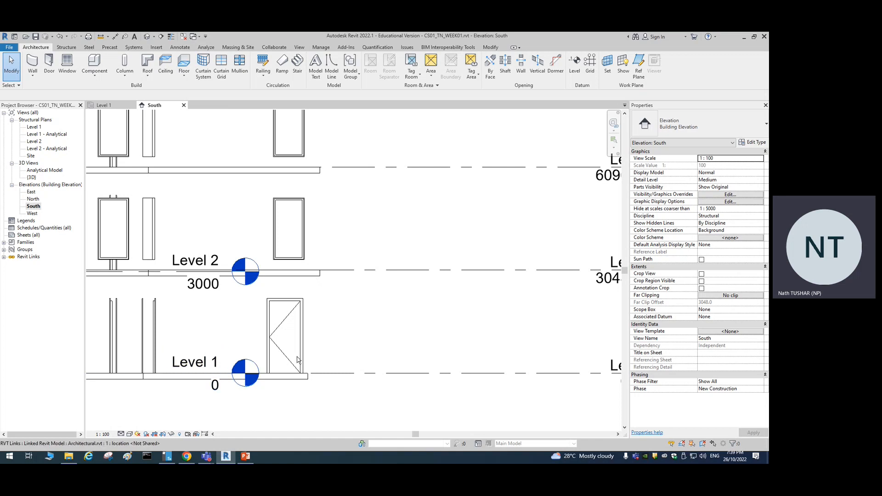
scroll(312, 277, "down", 3)
middle_click_drag(418, 339, 388, 305)
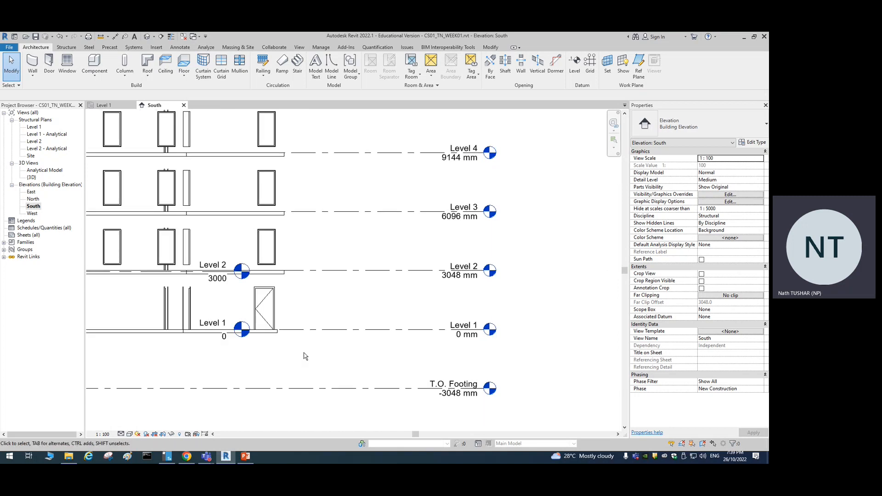
scroll(304, 356, "down", 3)
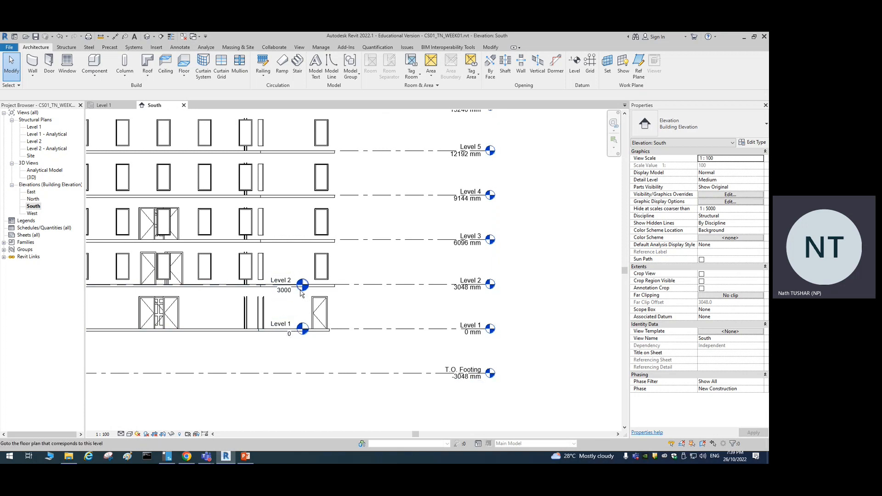
scroll(291, 306, "down", 1)
scroll(292, 306, "up", 4)
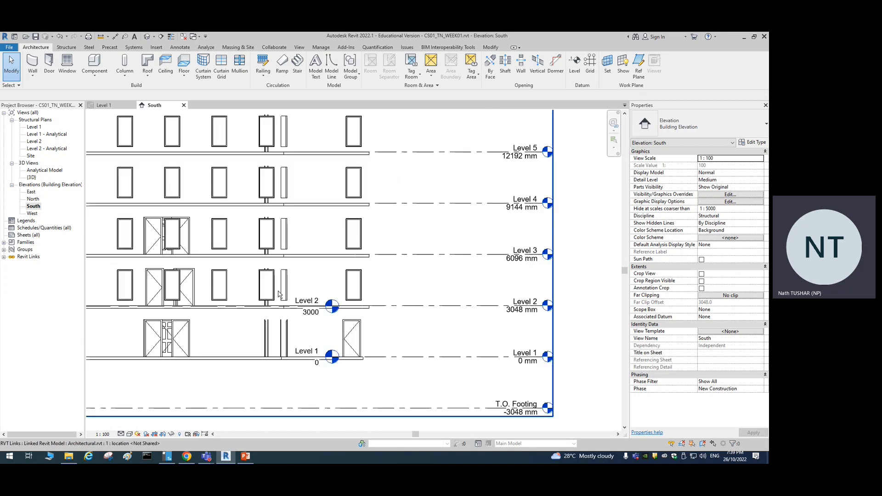
middle_click_drag(334, 368, 323, 266)
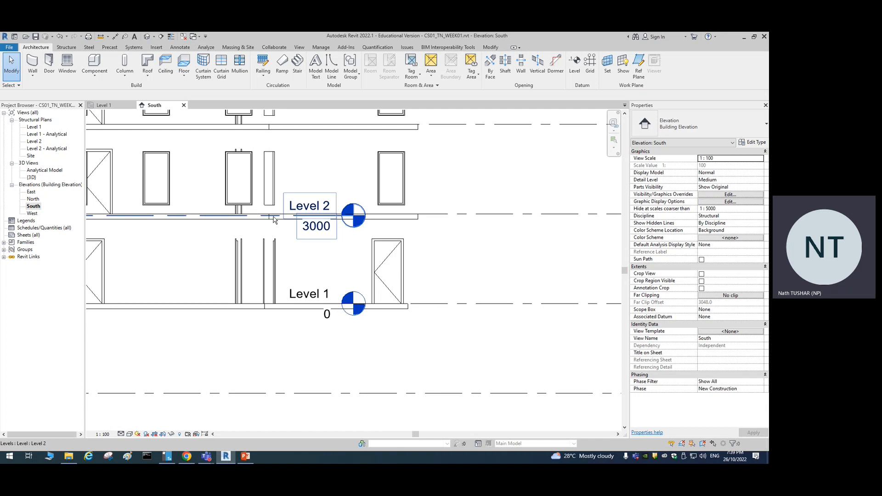
scroll(259, 222, "up", 2)
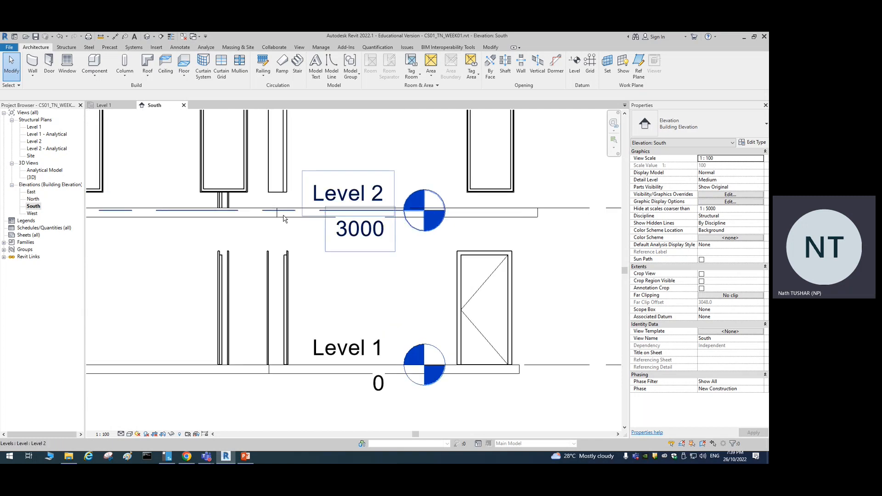
scroll(280, 220, "down", 1)
scroll(281, 321, "up", 3)
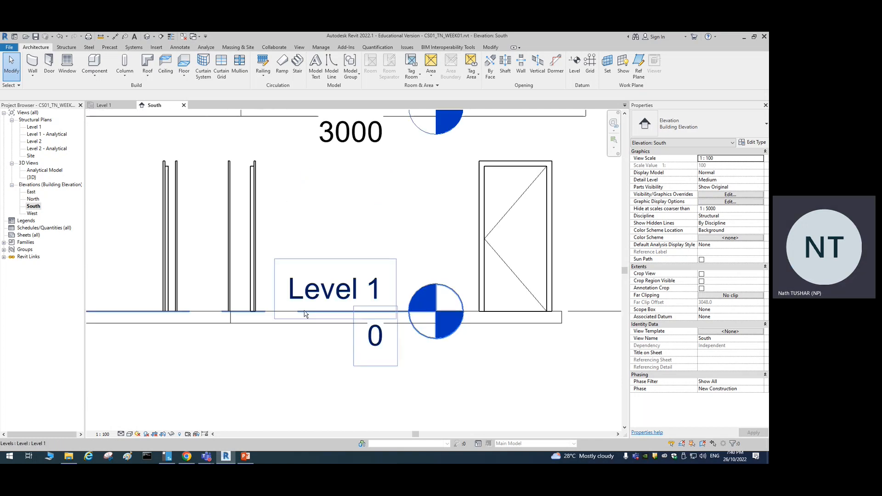
- Examine how Level 1 and Level 2 line up with the linked building's levels in the South elevation
scroll(289, 327, "down", 1)
scroll(289, 327, "down", 2)
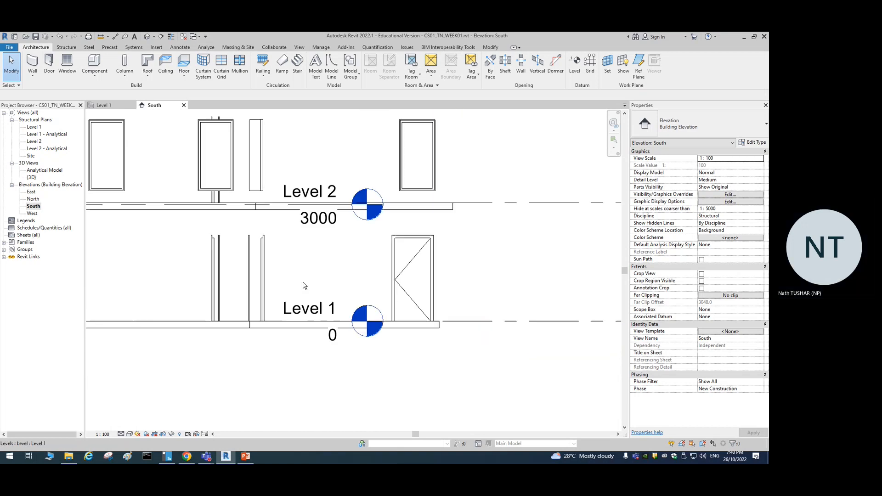
middle_click_drag(332, 260, 309, 288)
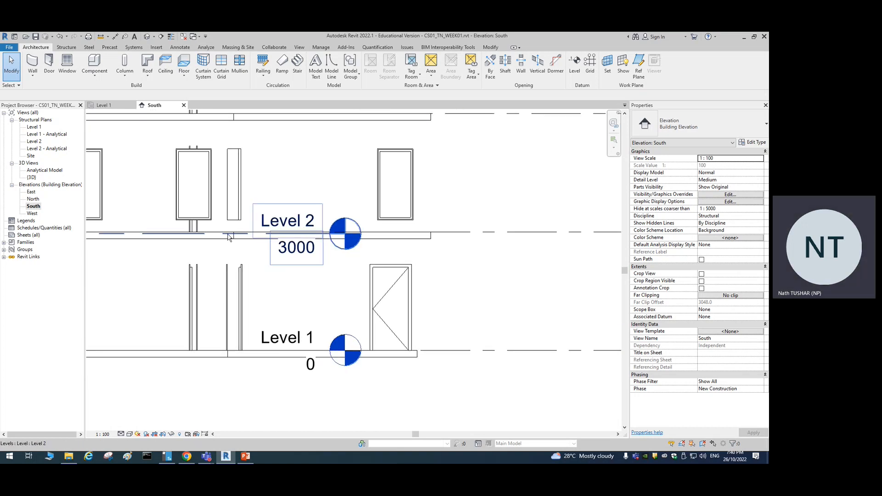
scroll(494, 283, "down", 2)
middle_click_drag(527, 290, 399, 298)
scroll(417, 302, "down", 2)
scroll(252, 277, "up", 2)
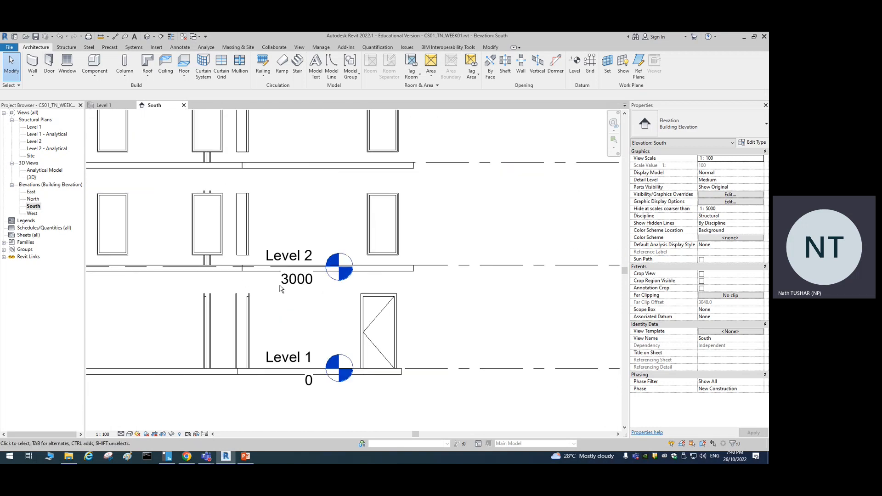
scroll(417, 311, "down", 5)
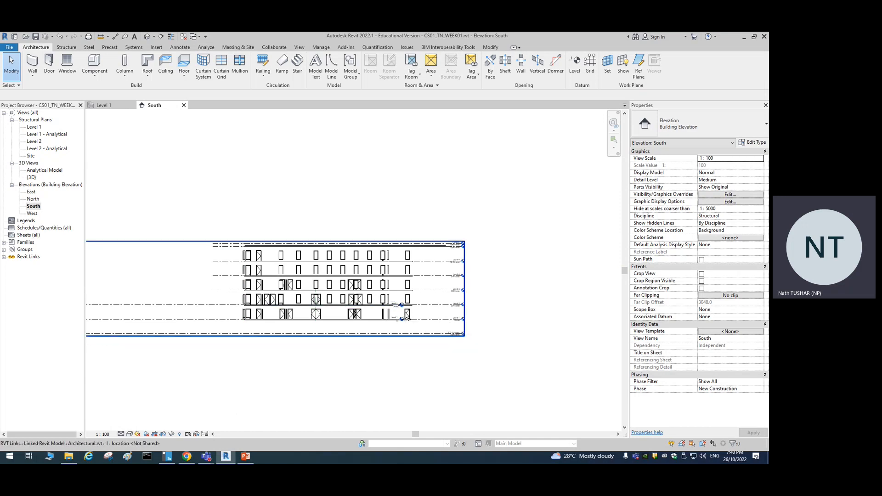
scroll(399, 308, "up", 1)
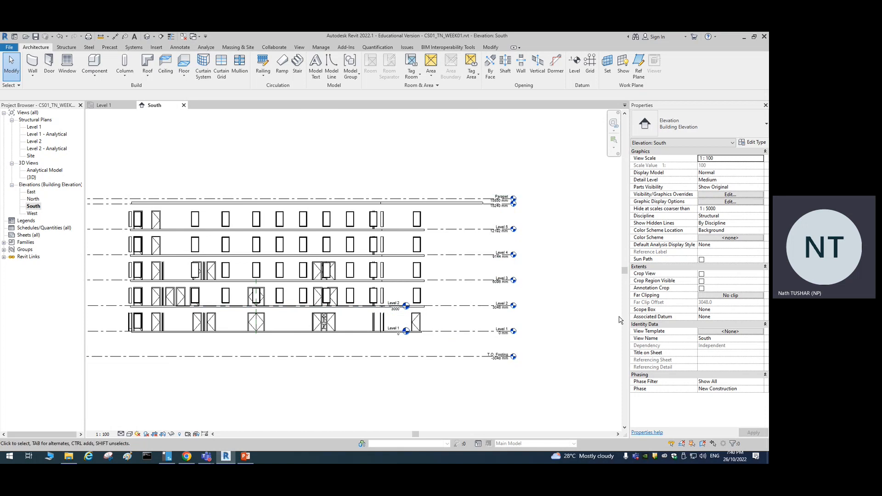
scroll(385, 327, "up", 5)
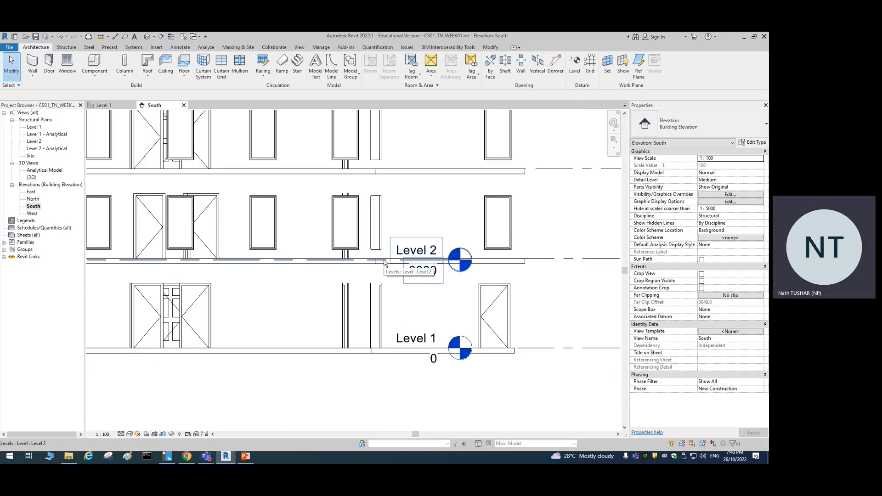
- Inspect the head end of the project's Level 2 line and turn on Thin Lines display
left_click(388, 264)
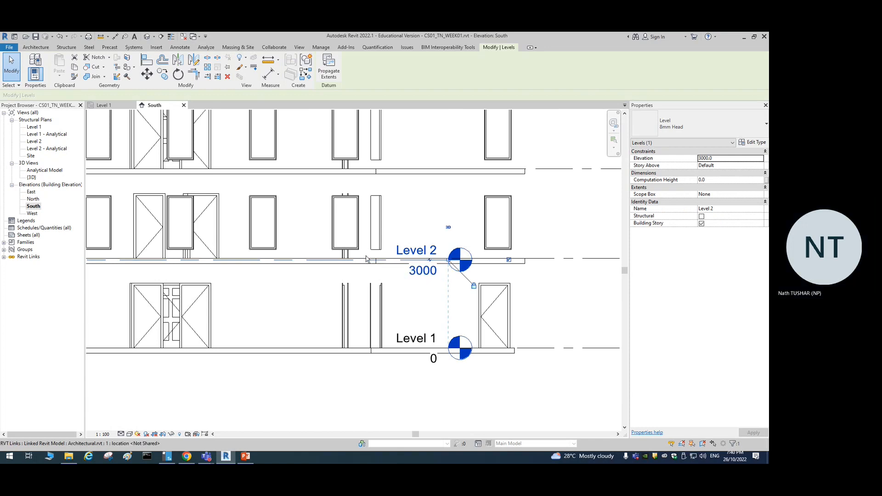
scroll(372, 258, "up", 3)
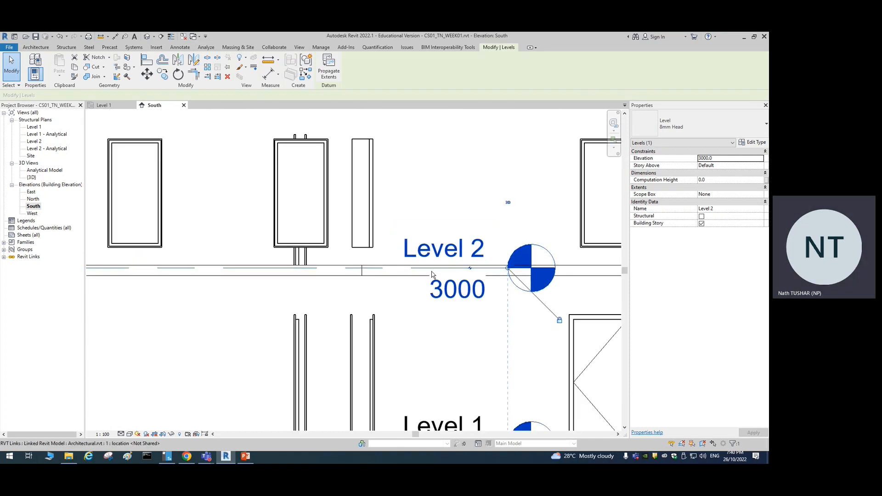
scroll(419, 328, "down", 1)
middle_click_drag(457, 335, 382, 287)
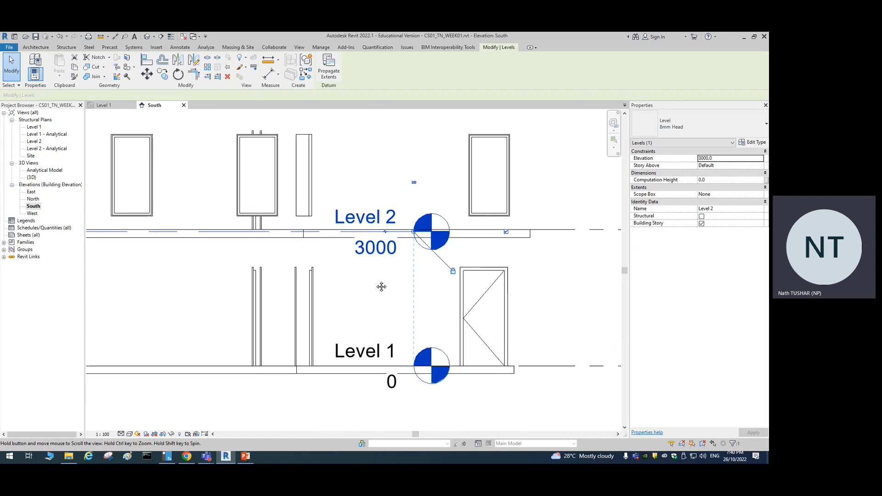
scroll(400, 236, "up", 2)
scroll(400, 235, "up", 2)
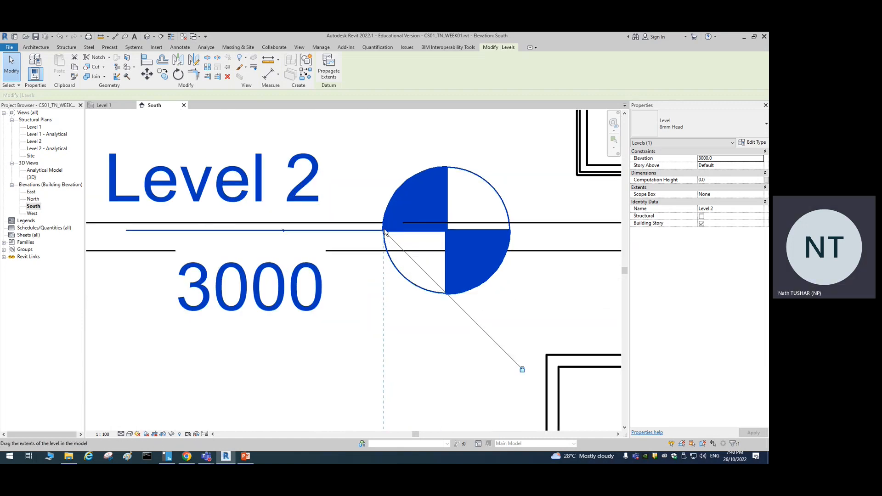
scroll(390, 234, "down", 1)
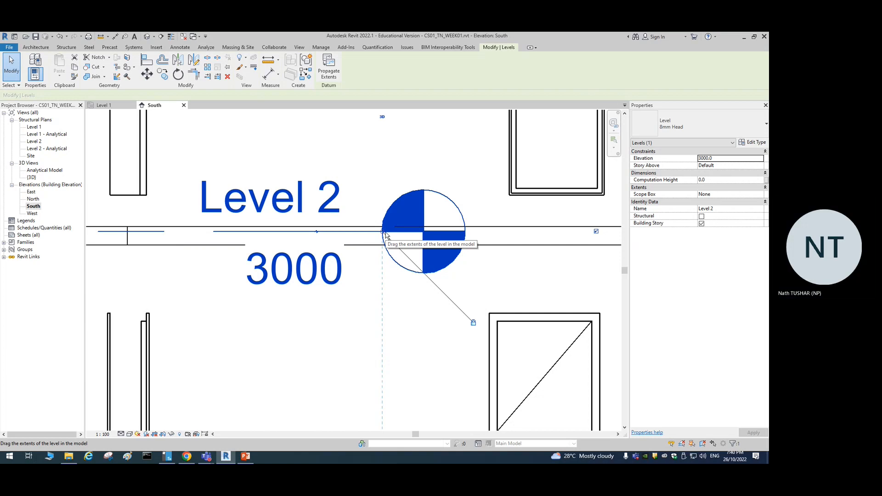
left_click(168, 37)
left_click(419, 296)
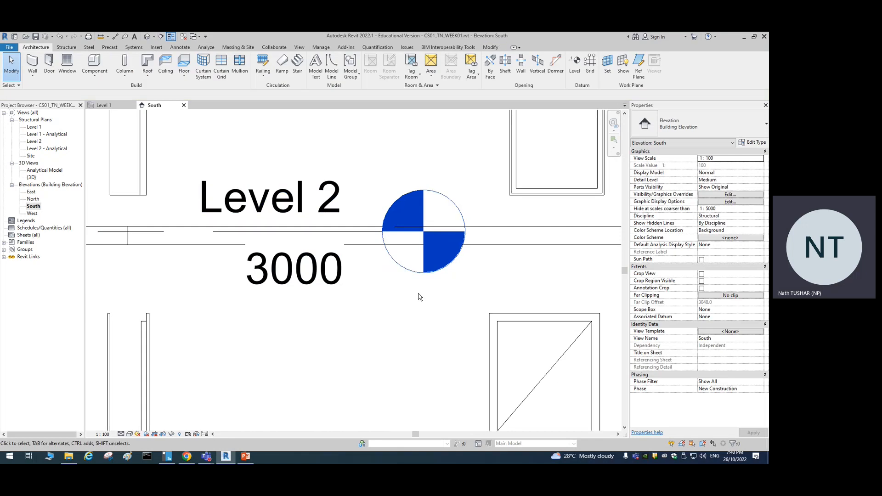
- Try to extend the head end of the project's Level 2 line outward past the building edge
left_click(210, 233)
scroll(377, 229, "up", 5)
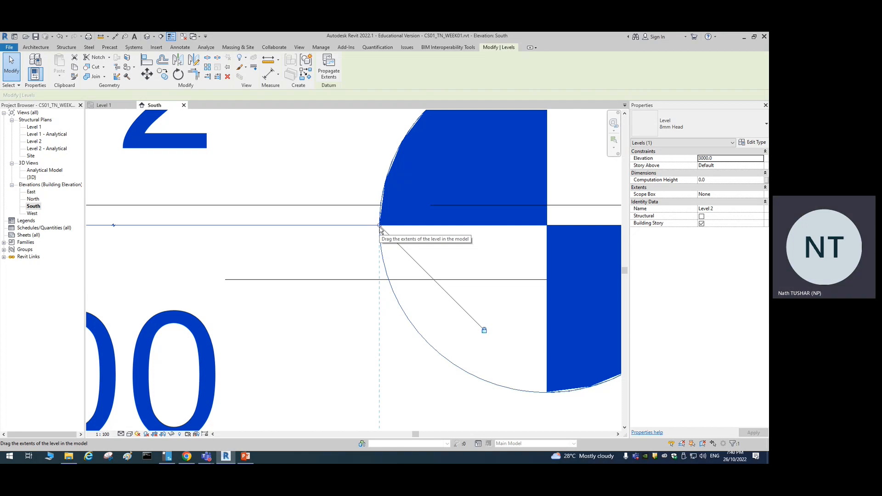
scroll(381, 230, "down", 6)
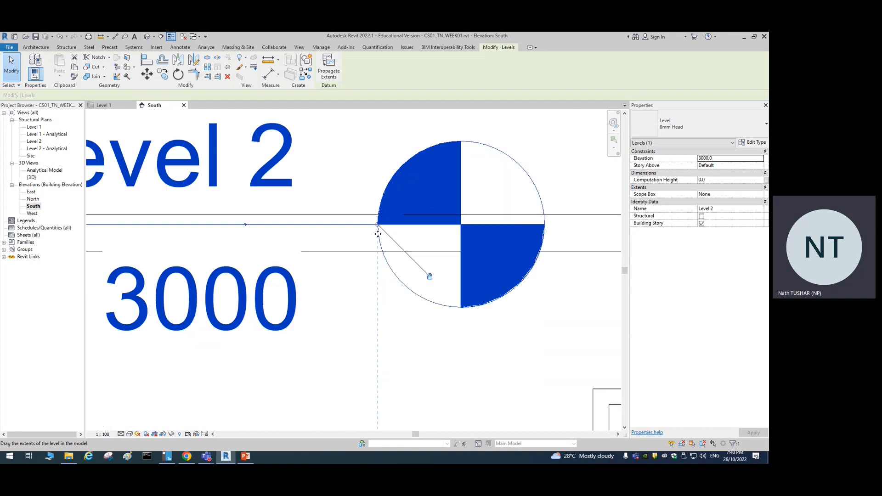
scroll(469, 263, "down", 4)
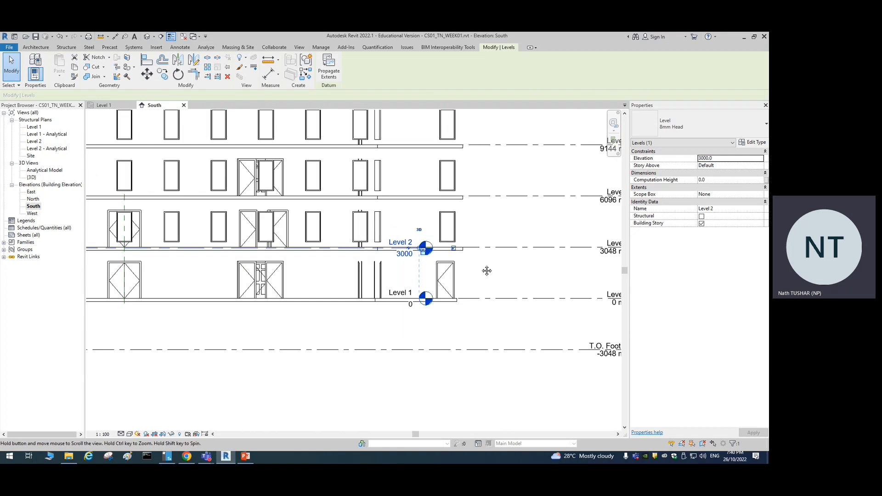
middle_click_drag(486, 270, 317, 260)
scroll(254, 236, "down", 1)
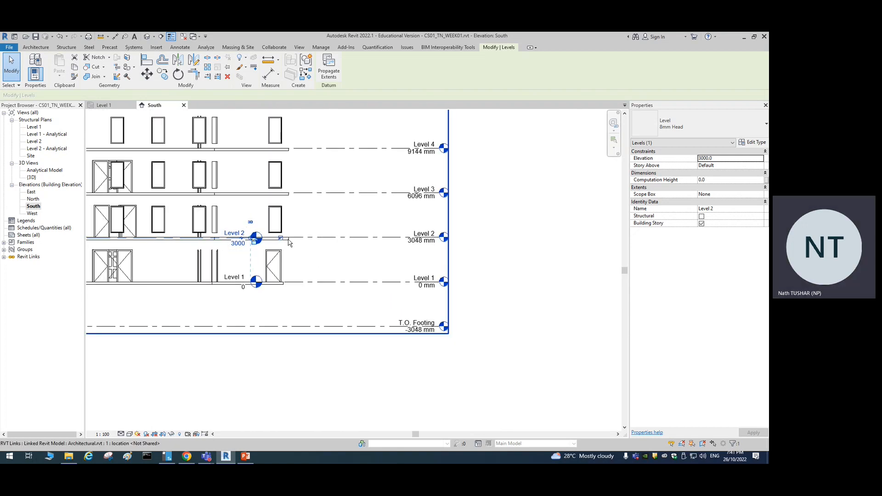
scroll(249, 240, "up", 3)
left_click_drag(247, 240, 388, 252)
scroll(388, 253, "down", 2)
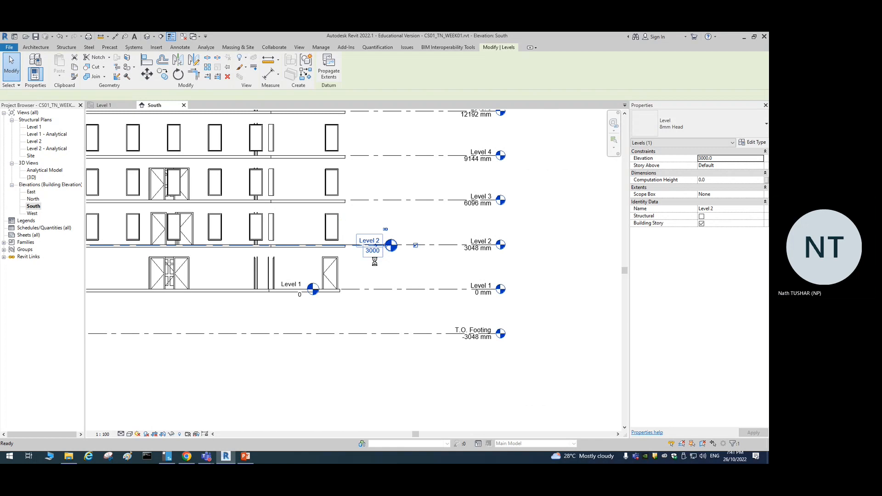
left_click(553, 252)
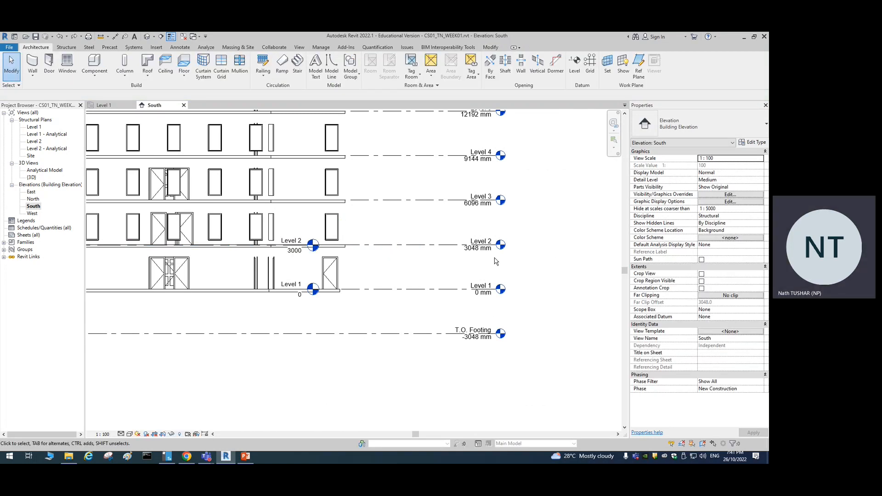
- Extend the aligned Level 1 and Level 2 lines together beyond the linked model's level heads
scroll(303, 250, "up", 2)
left_click(312, 251)
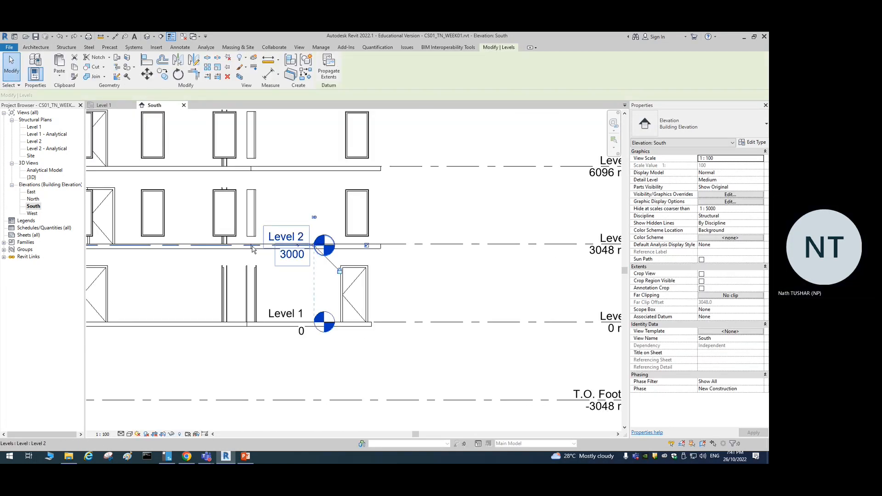
scroll(312, 250, "up", 2)
left_click_drag(316, 244, 576, 266)
scroll(428, 256, "down", 2)
scroll(487, 267, "down", 4)
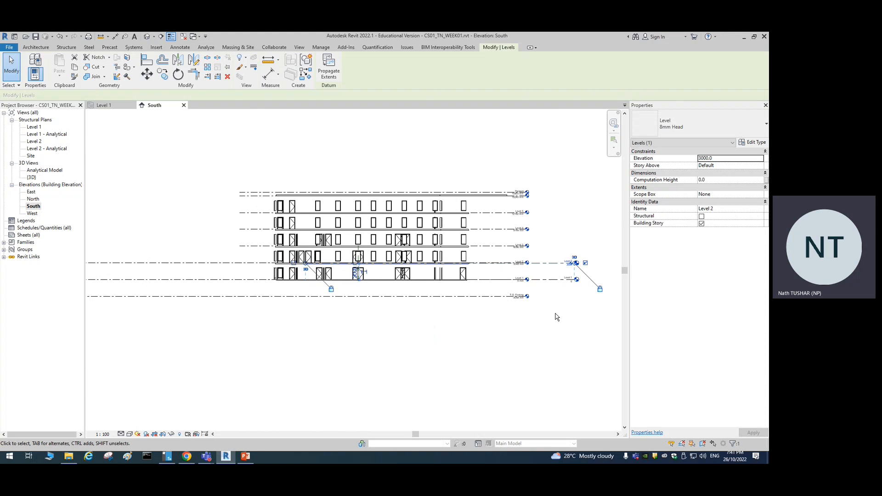
left_click(554, 316)
scroll(551, 262, "up", 3)
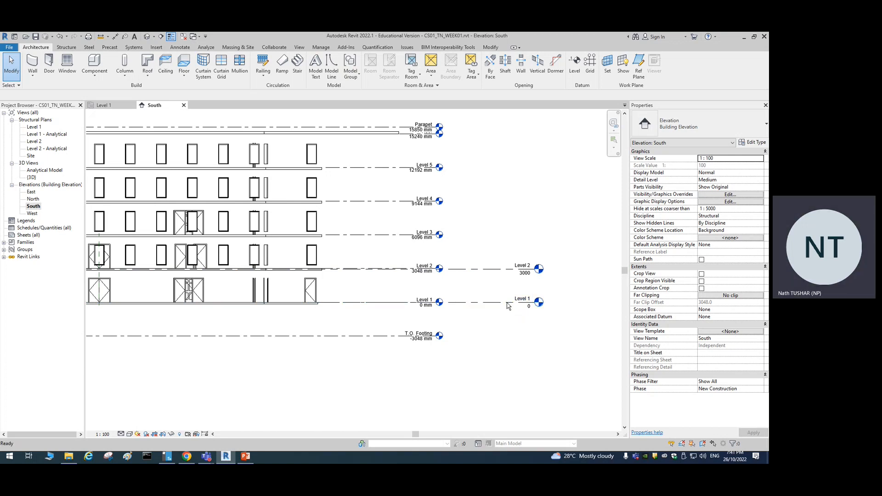
- Undo the last extension of the Level 1 and Level 2 lines
key("ctrl+z")
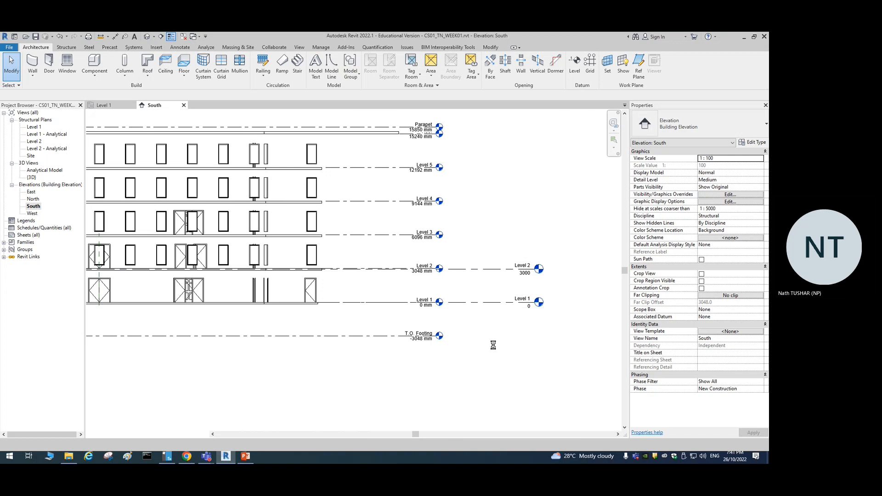
scroll(455, 271, "up", 6)
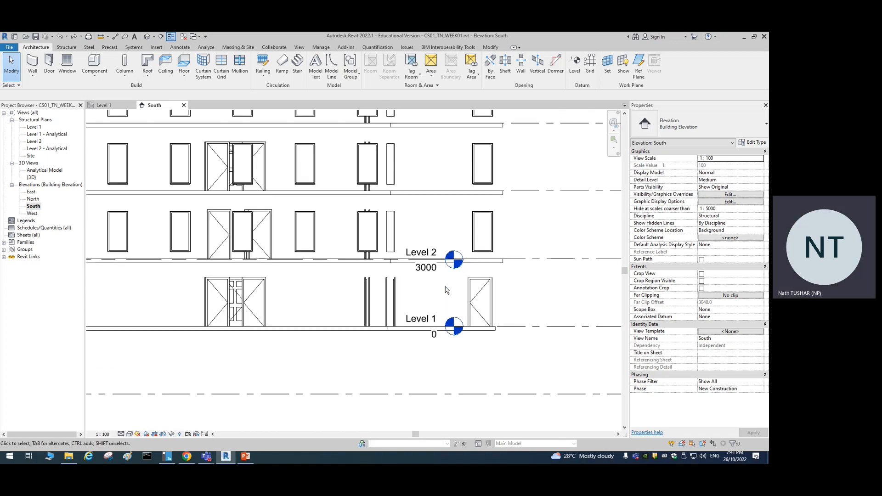
scroll(461, 302, "down", 3)
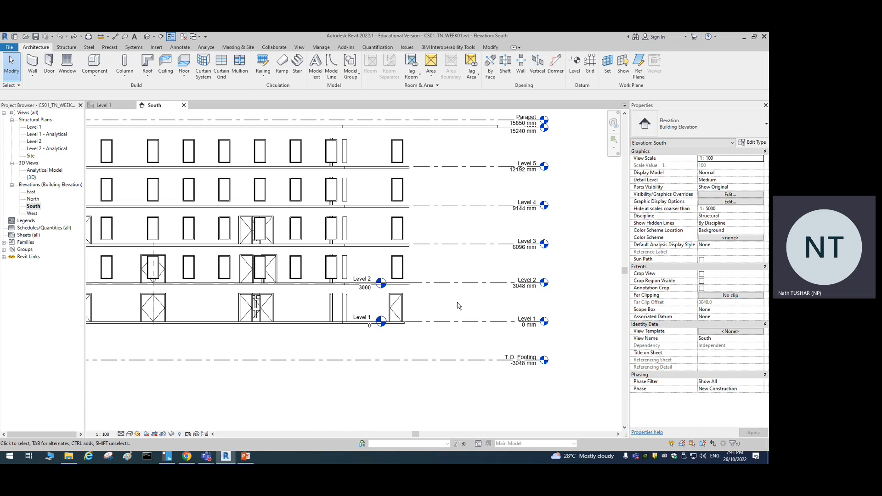
scroll(361, 298, "up", 5)
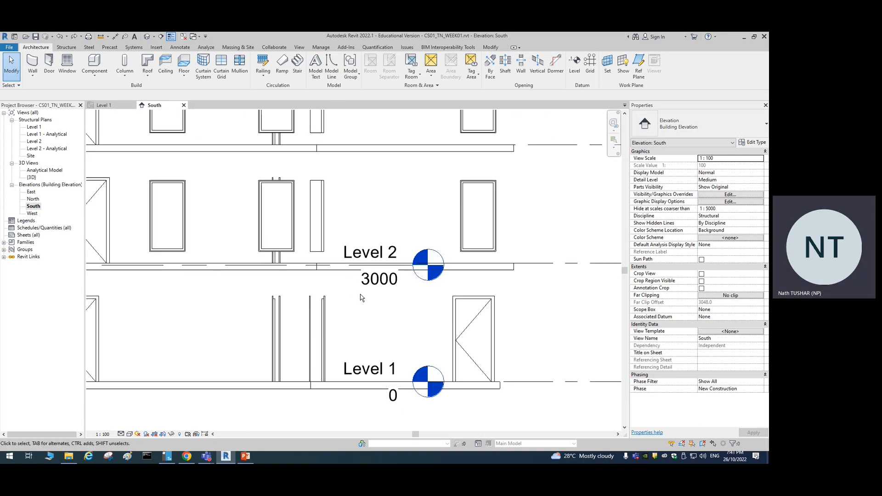
- Extend the project's locked Level 1 and Level 2 lines so their heads sit clear beyond the linked model's level heads
left_click(321, 270)
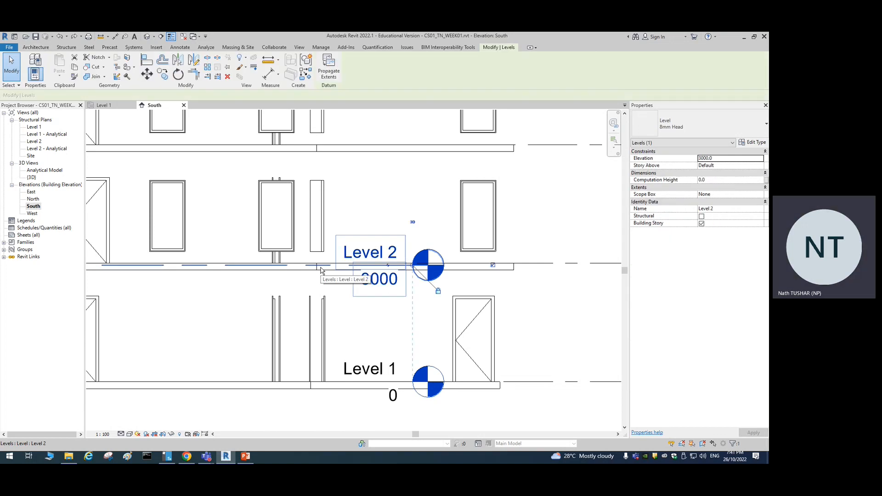
scroll(420, 289, "up", 1)
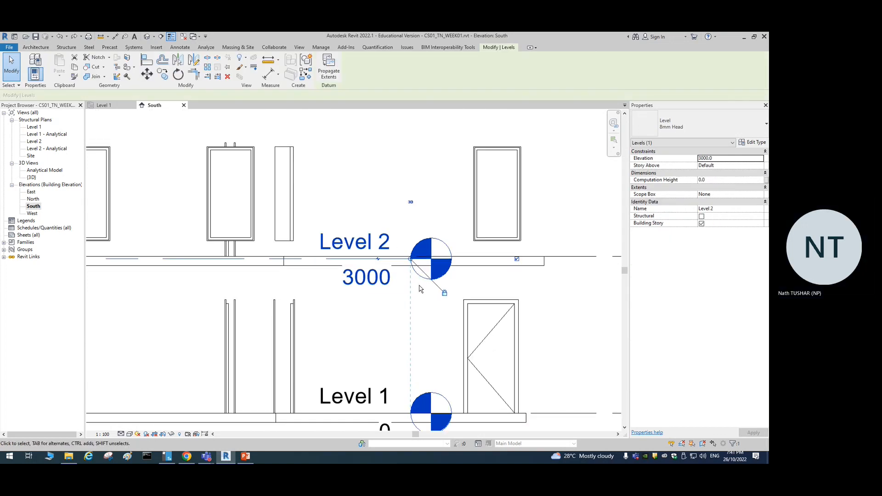
scroll(420, 310, "down", 1)
middle_click_drag(426, 339, 351, 309)
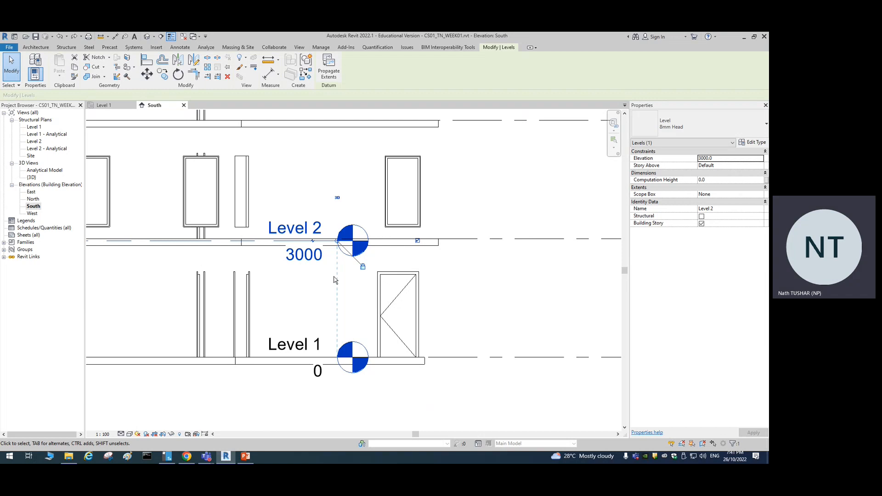
scroll(359, 277, "up", 3)
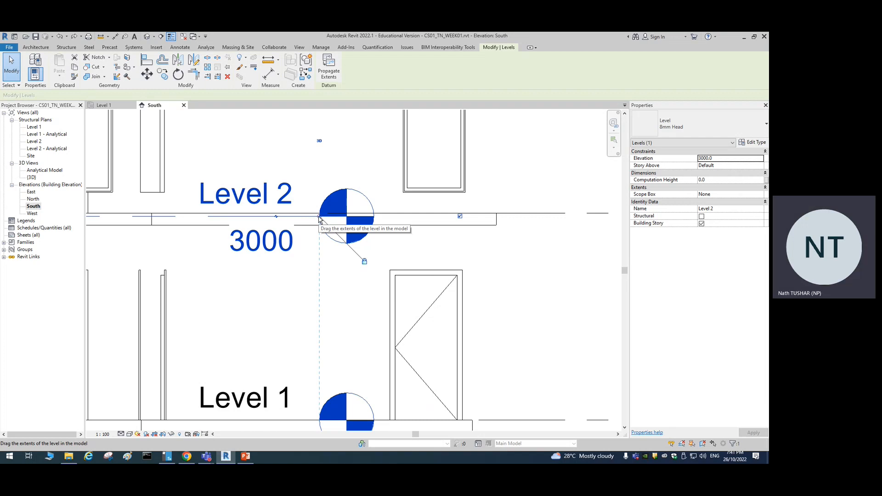
left_click_drag(320, 219, 442, 216)
scroll(441, 216, "down", 6)
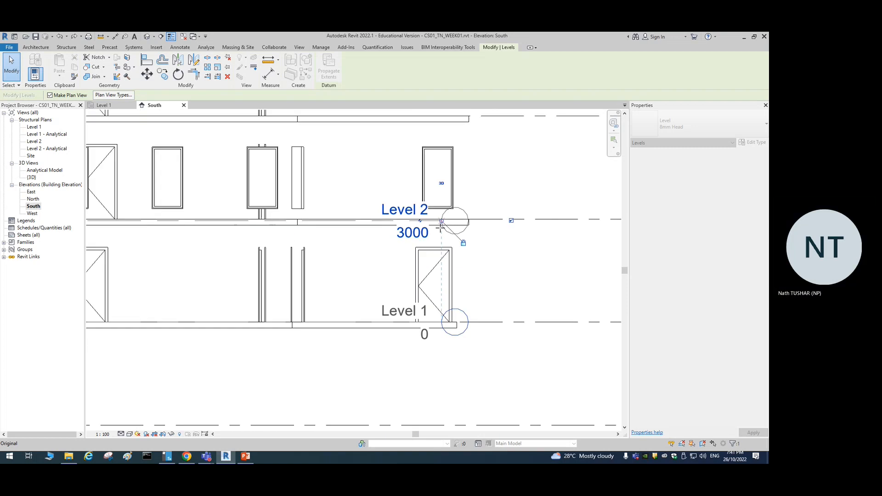
scroll(441, 225, "down", 4)
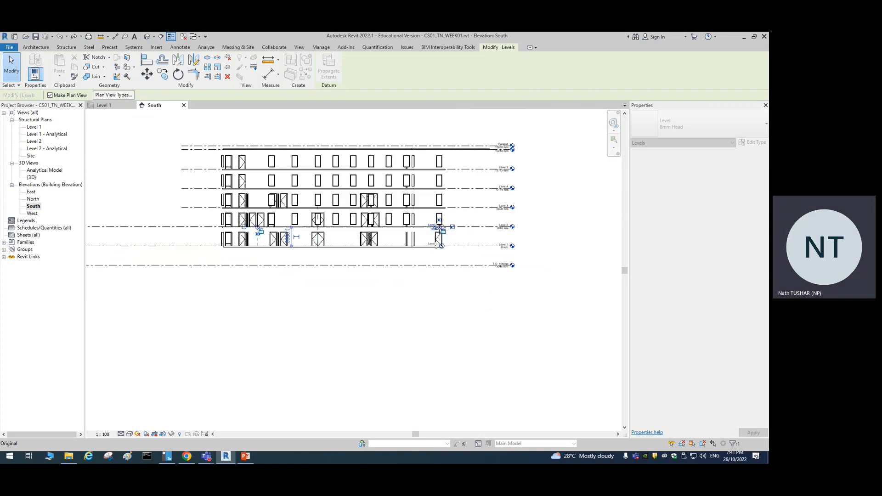
left_click_drag(458, 229, 531, 228)
left_click(531, 281)
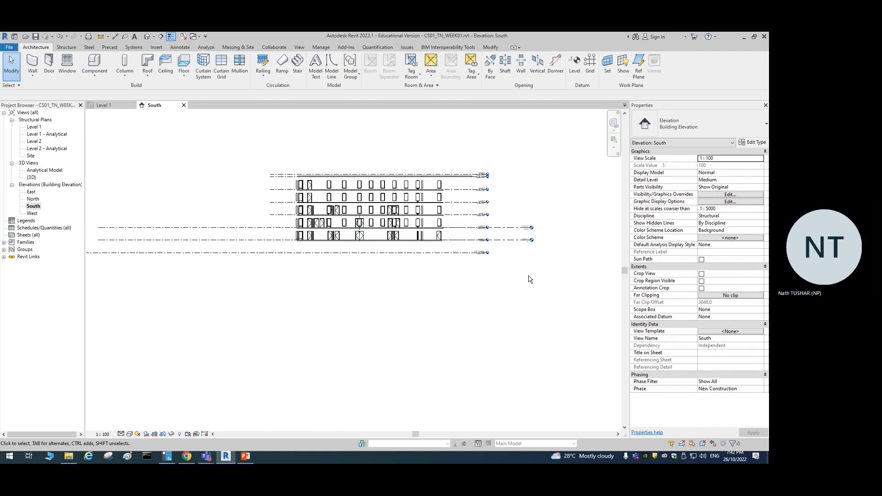
scroll(427, 250, "up", 3)
scroll(443, 233, "up", 5)
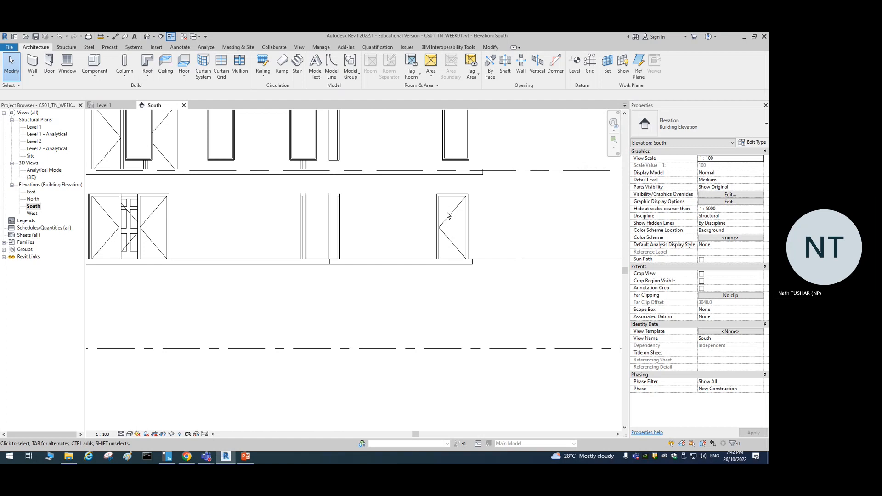
scroll(448, 216, "down", 3)
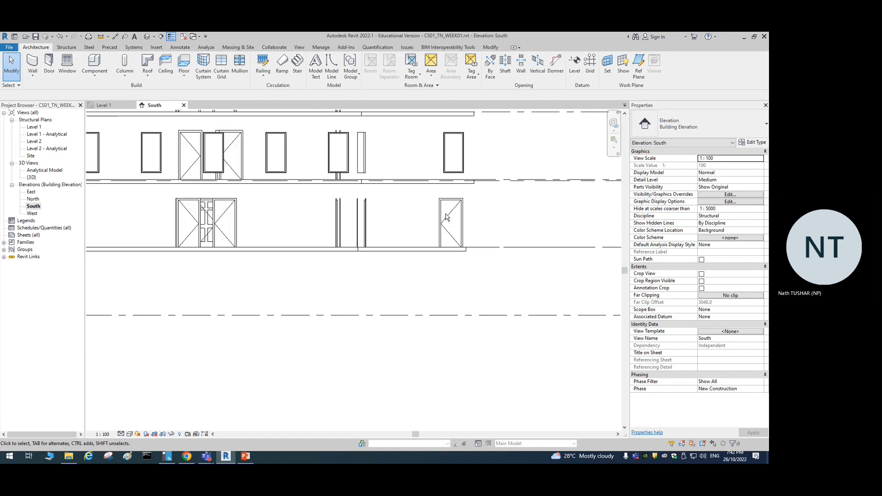
middle_click_drag(536, 351, 410, 355)
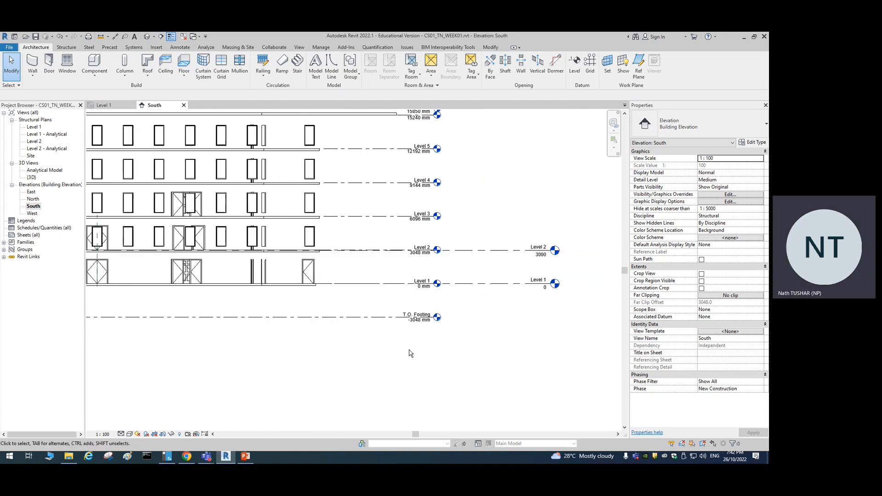
- Pull the project's Level 1 and Level 2 heads back closer to the linked model's level heads
scroll(409, 355, "down", 2)
left_click(501, 283)
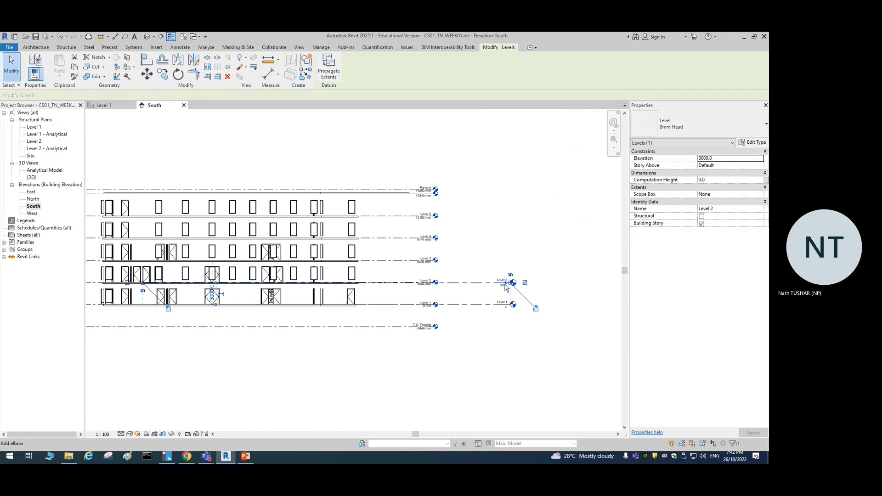
scroll(505, 284, "up", 2)
left_click_drag(515, 282, 423, 283)
left_click(442, 358)
scroll(431, 348, "down", 2)
middle_click_drag(429, 280, 500, 263)
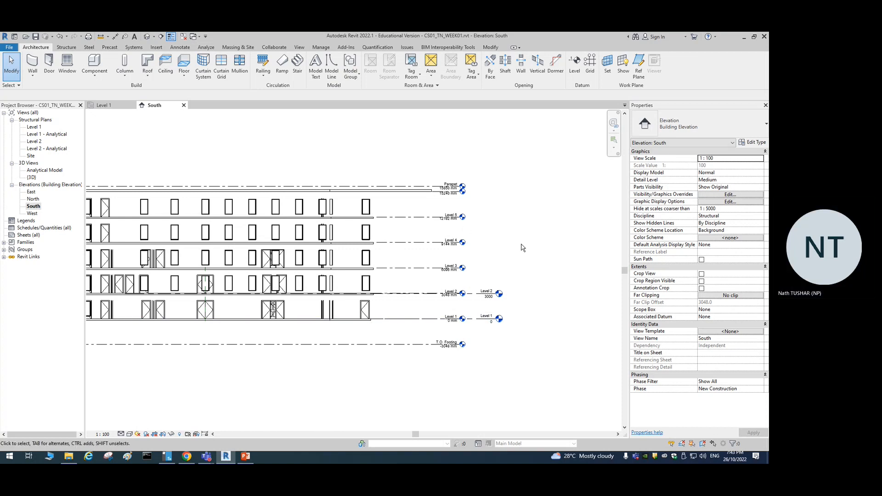
- Compare the project's Level 2 line with the linked model's Level 2 line and floor slab edge
scroll(377, 310, "up", 3)
scroll(365, 282, "up", 5)
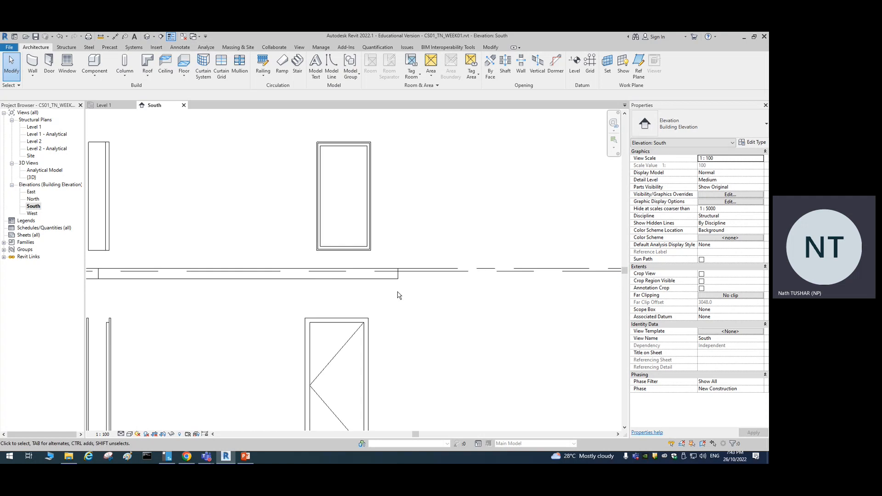
scroll(492, 309, "down", 5)
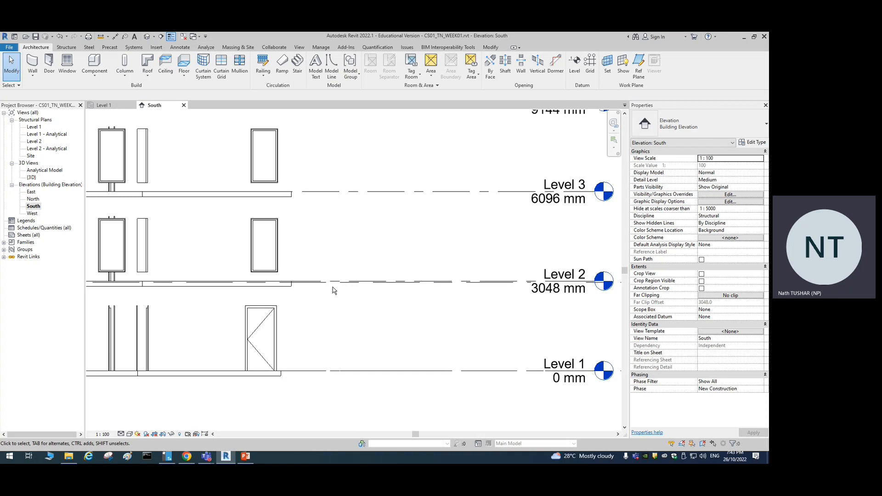
scroll(302, 285, "up", 3)
scroll(255, 288, "up", 2)
scroll(266, 286, "down", 4)
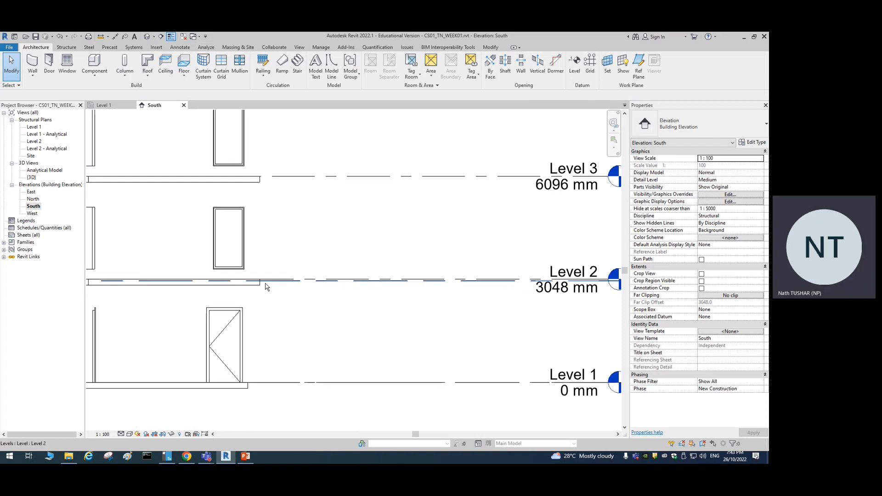
scroll(265, 286, "down", 2)
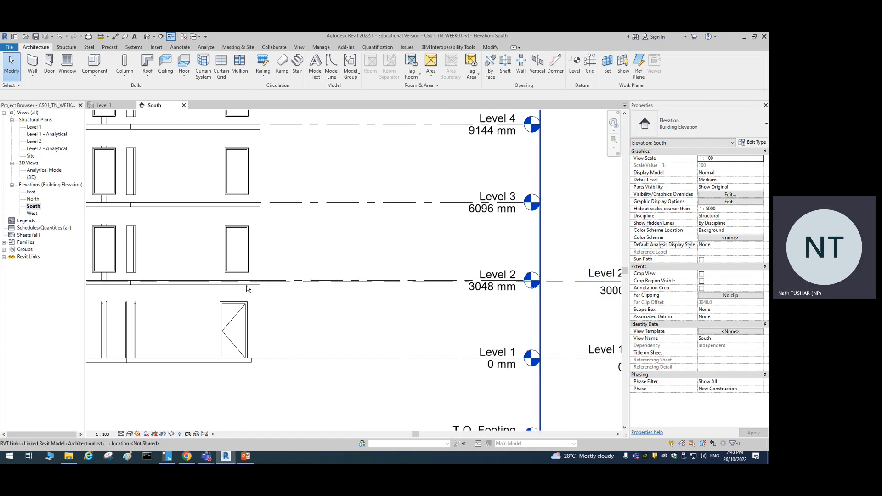
scroll(248, 287, "up", 5)
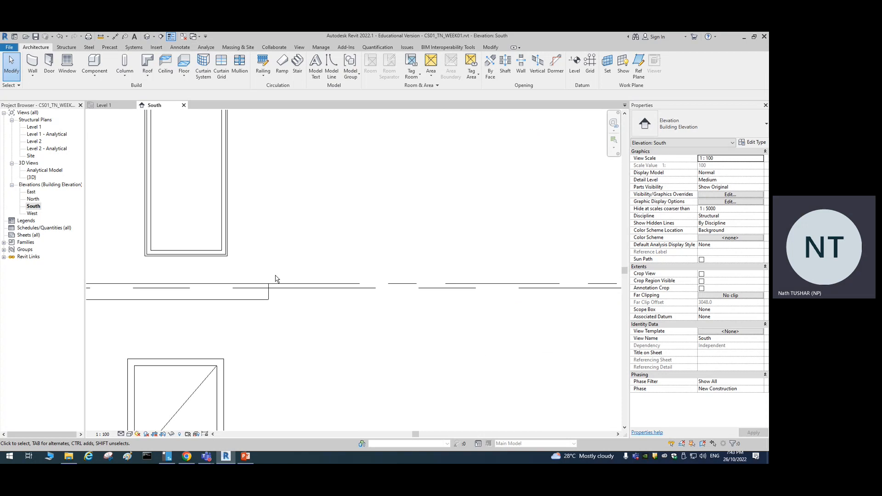
scroll(277, 279, "down", 3)
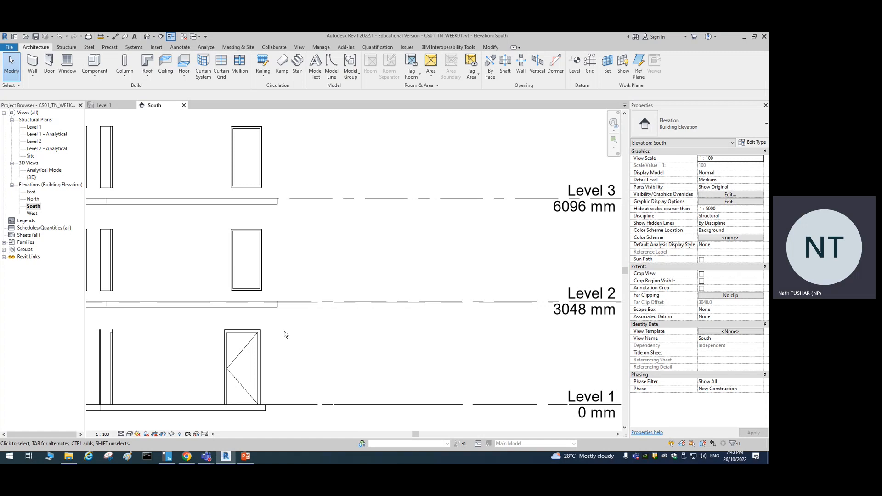
scroll(278, 308, "up", 3)
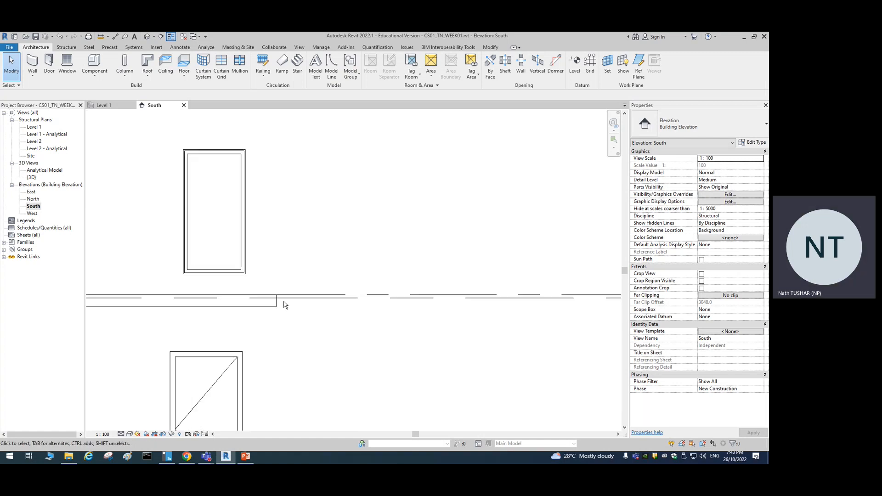
left_click(289, 300)
scroll(286, 301, "up", 2)
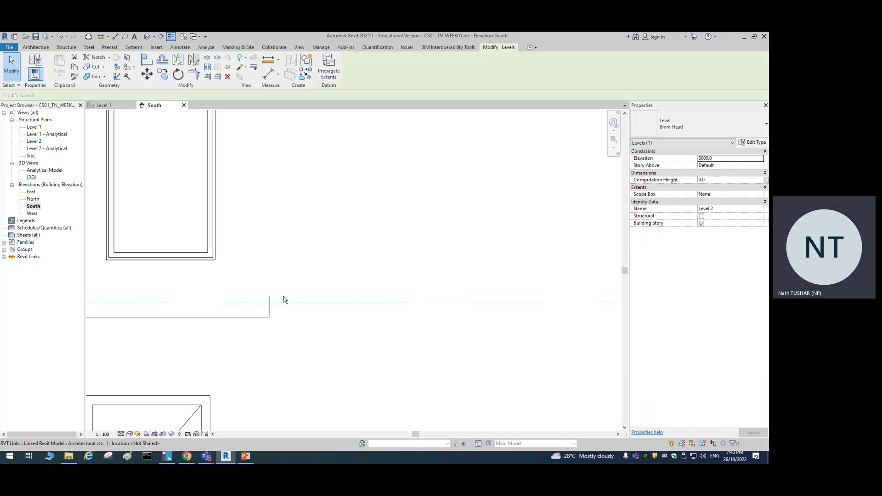
scroll(286, 307, "down", 2)
scroll(285, 312, "down", 5)
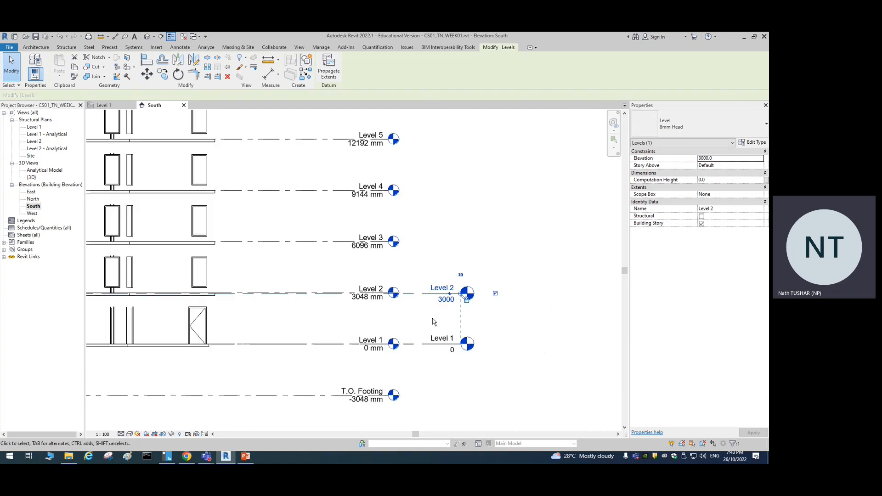
scroll(205, 311, "up", 5)
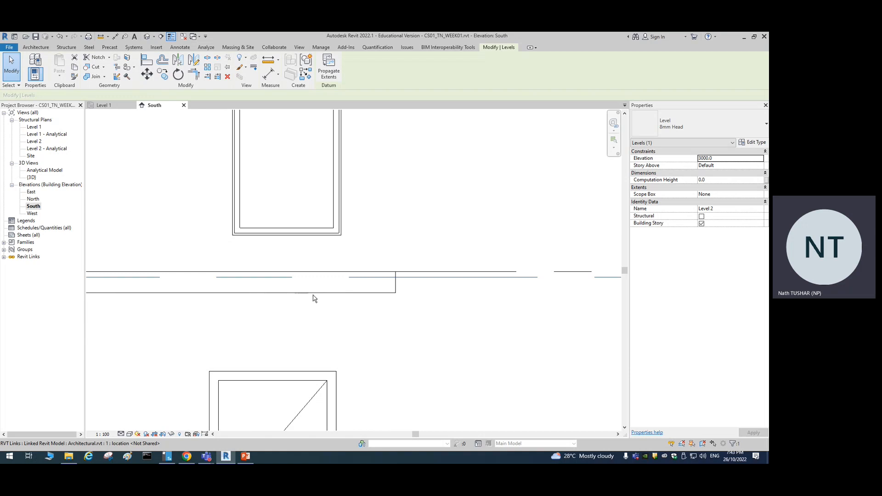
scroll(336, 297, "down", 4)
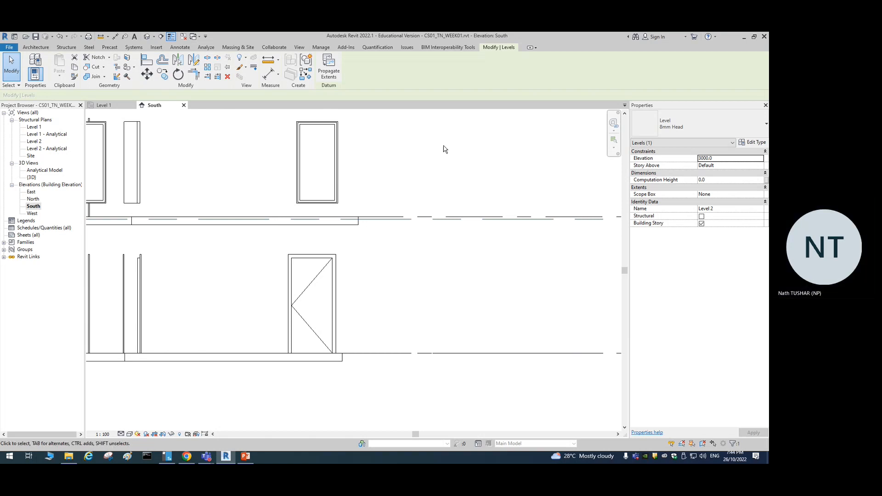
left_click(422, 247)
scroll(422, 247, "down", 1)
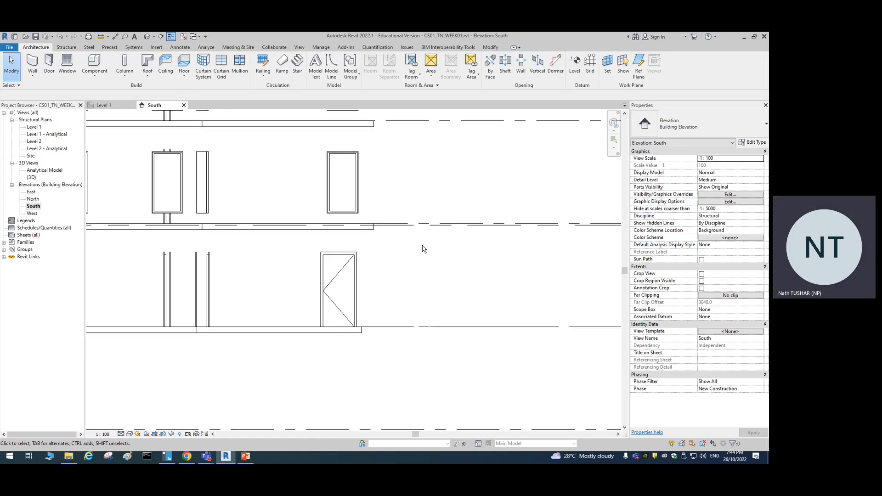
- Try to move the project's Level 2 line down by hand onto the underside of the linked Level 2 slab
scroll(376, 230, "up", 4)
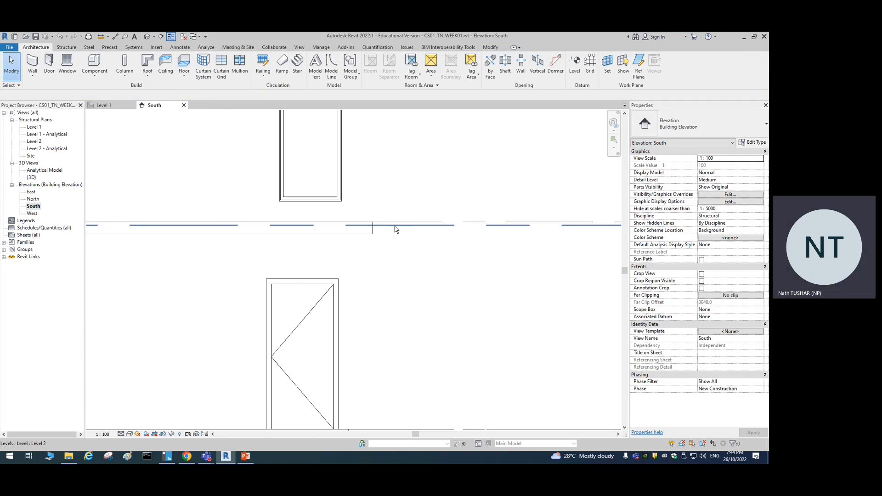
left_click(336, 225)
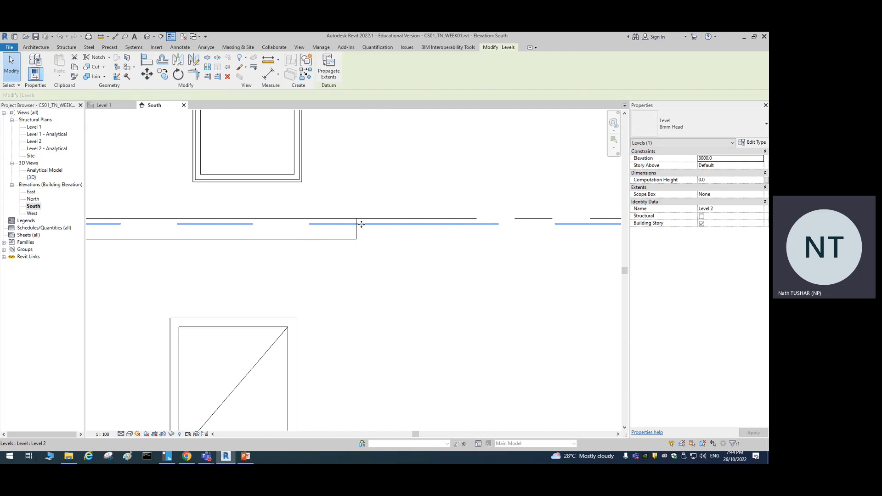
left_click_drag(362, 226, 362, 240)
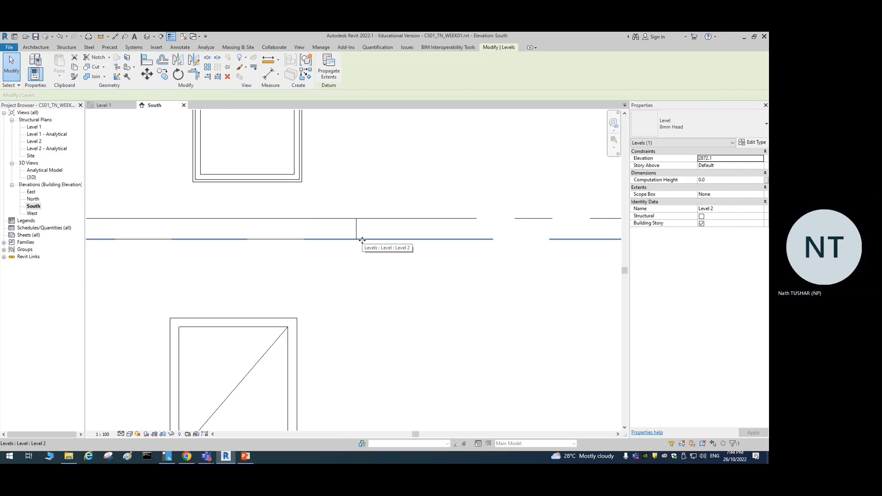
scroll(362, 239, "up", 2)
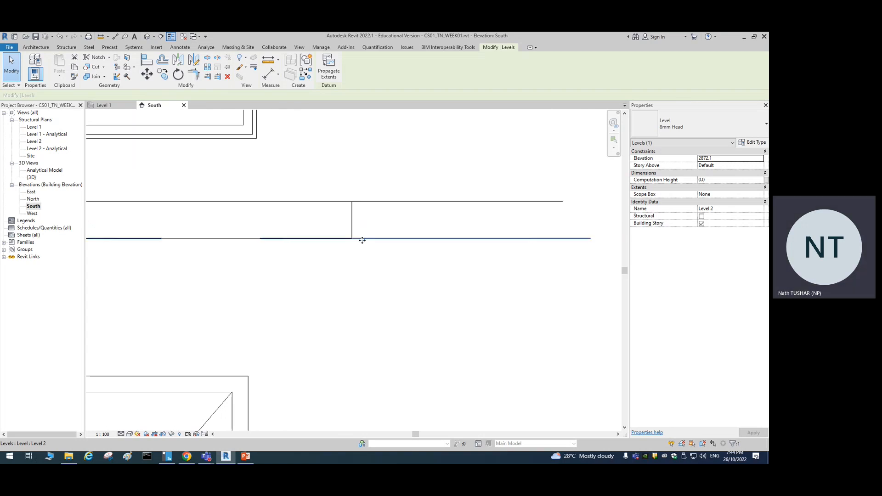
left_click_drag(366, 239, 352, 240)
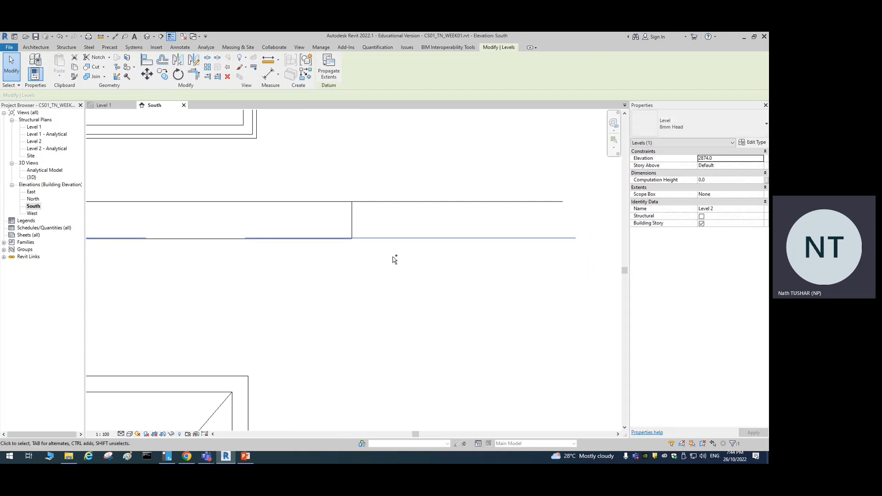
left_click(373, 266)
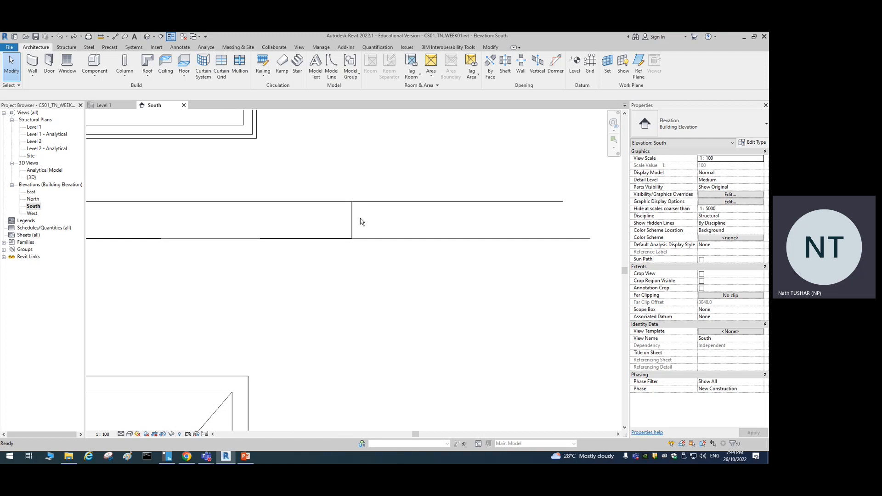
scroll(360, 220, "down", 2)
scroll(342, 237, "up", 2)
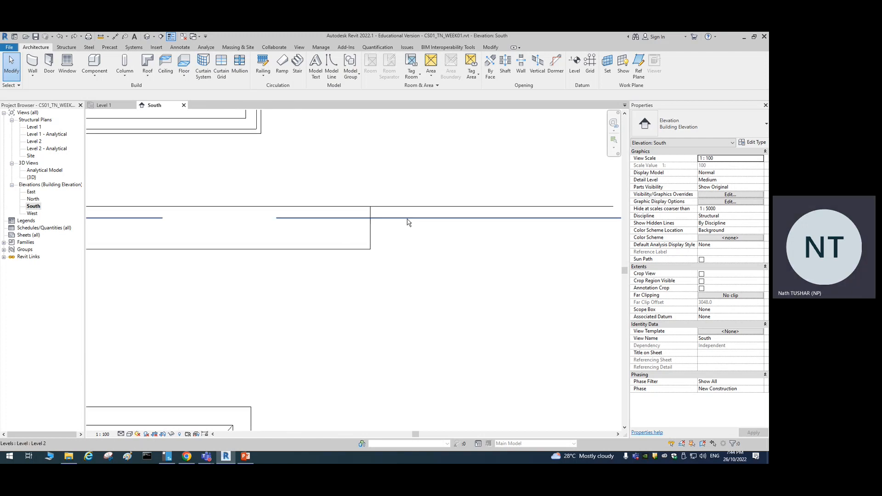
left_click(299, 48)
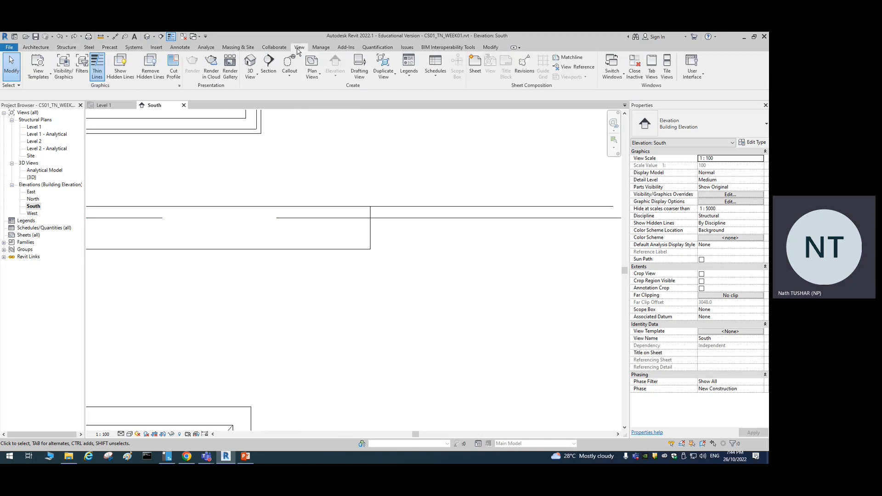
left_click(491, 48)
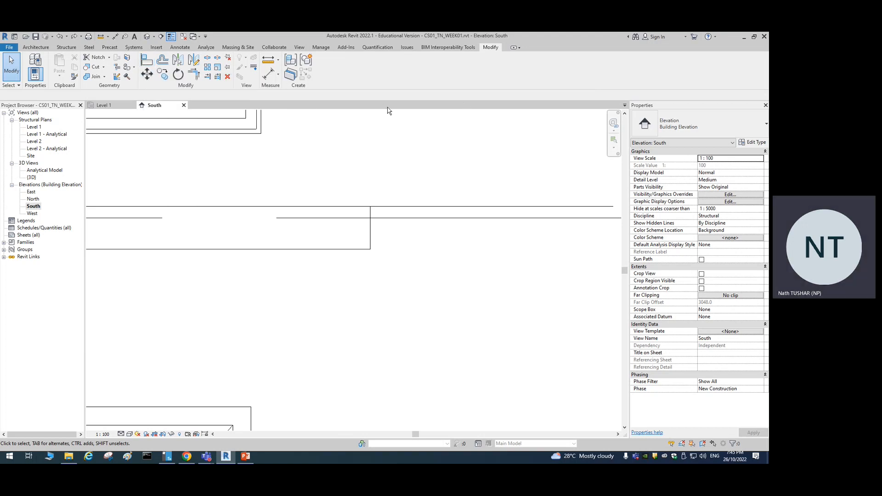
left_click(410, 218)
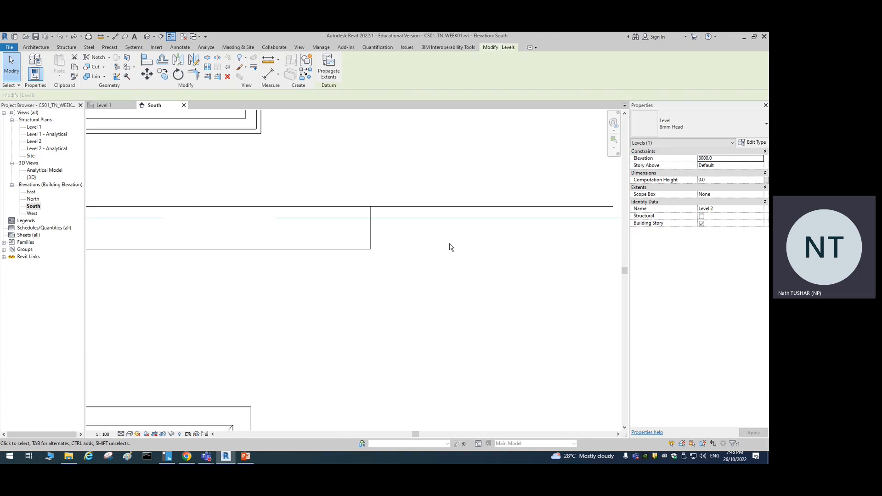
scroll(382, 221, "up", 2)
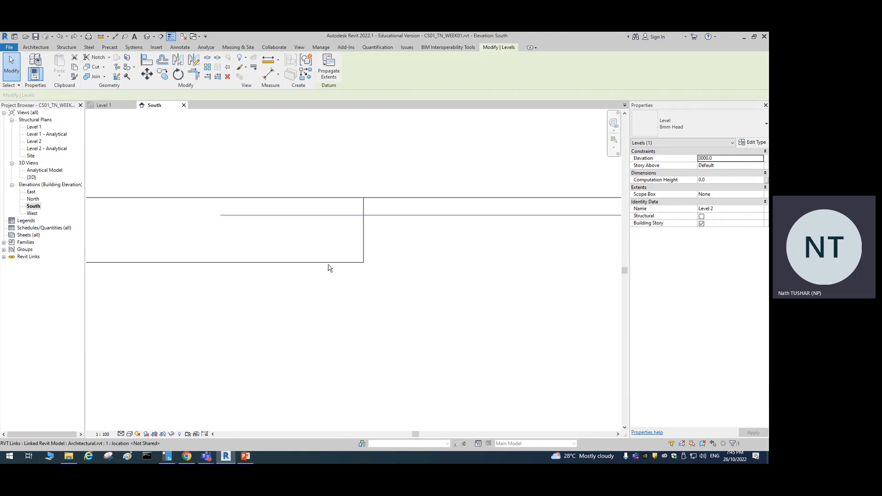
scroll(329, 267, "down", 8)
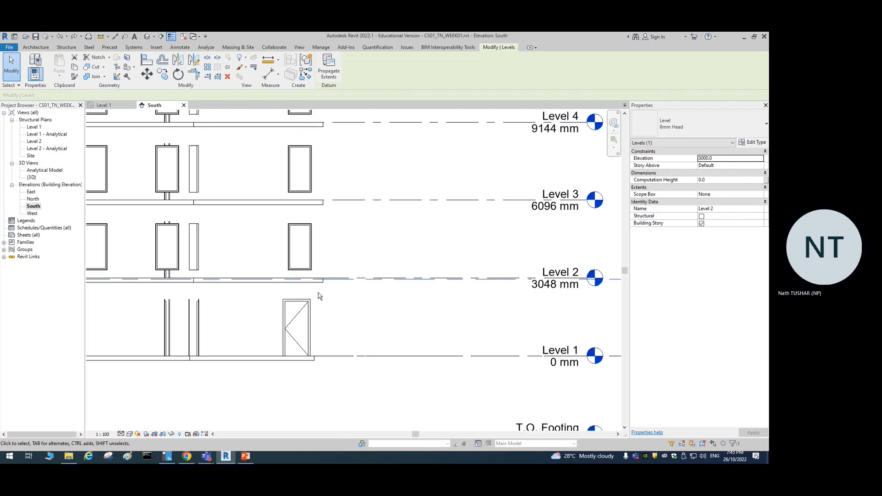
middle_click_drag(334, 321, 341, 286)
scroll(317, 258, "up", 8)
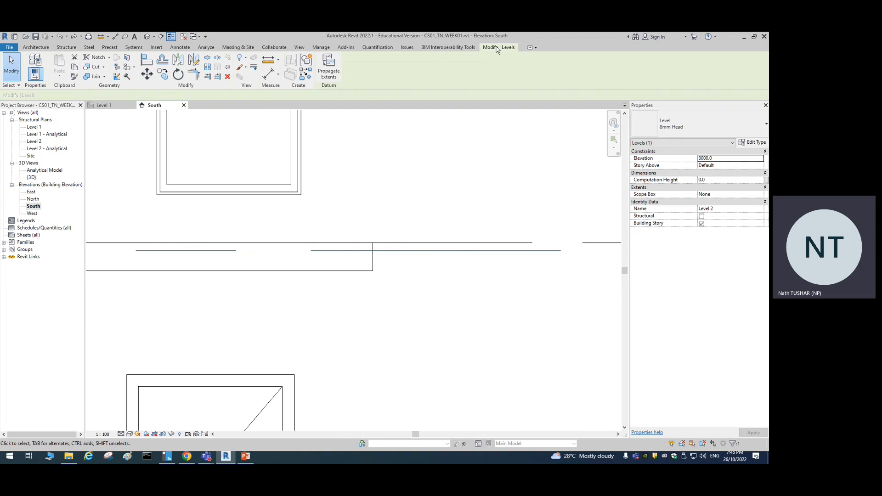
- Align the project's Level 2 line to the underside of the linked model's Level 2 floor slab
left_click(146, 63)
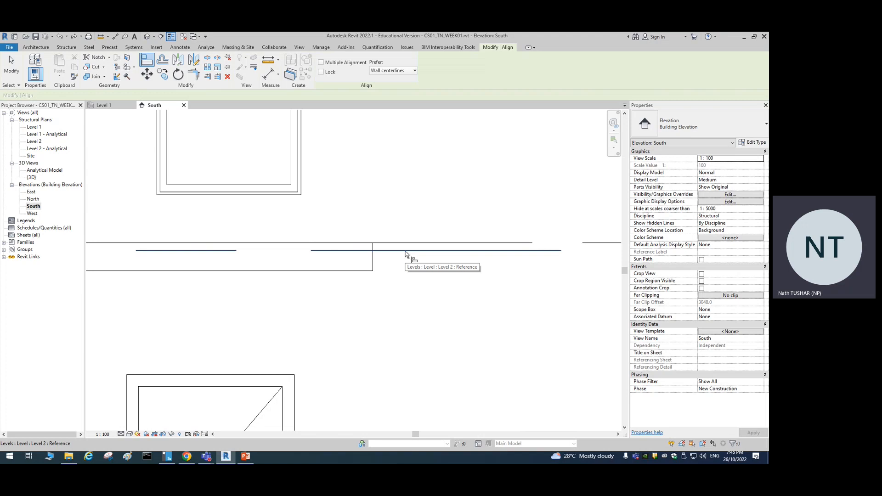
left_click(345, 272)
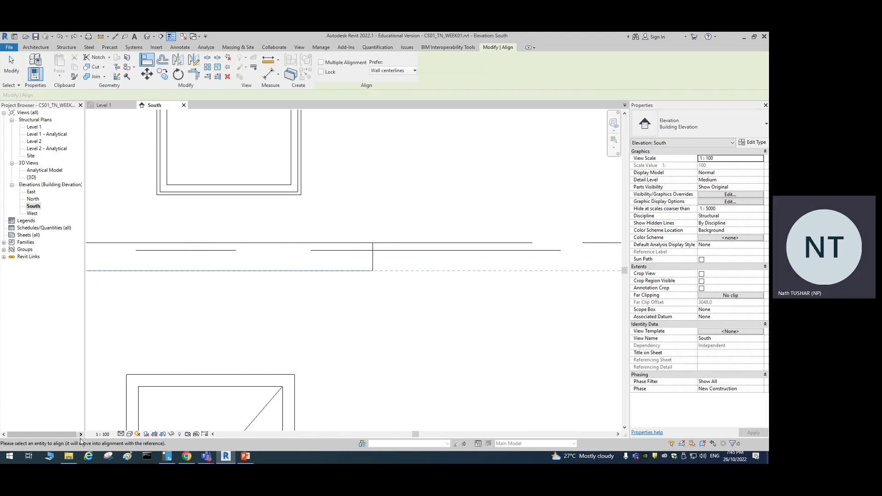
left_click(414, 252)
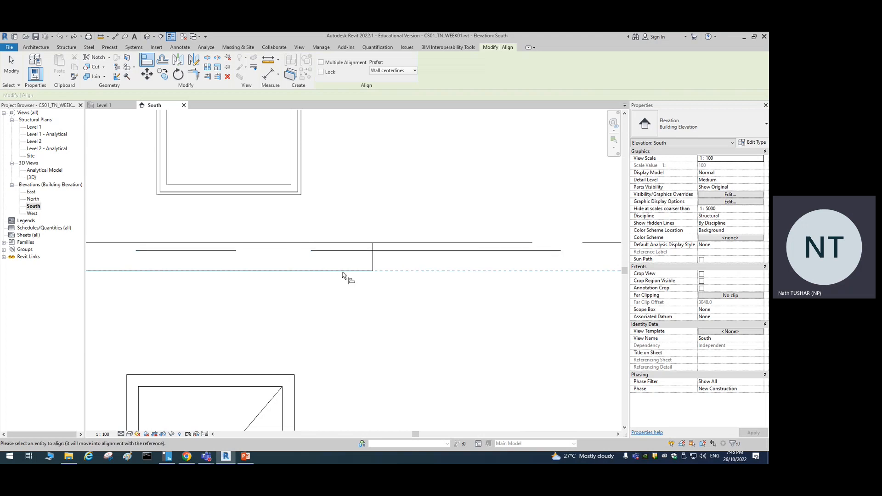
left_click(391, 251)
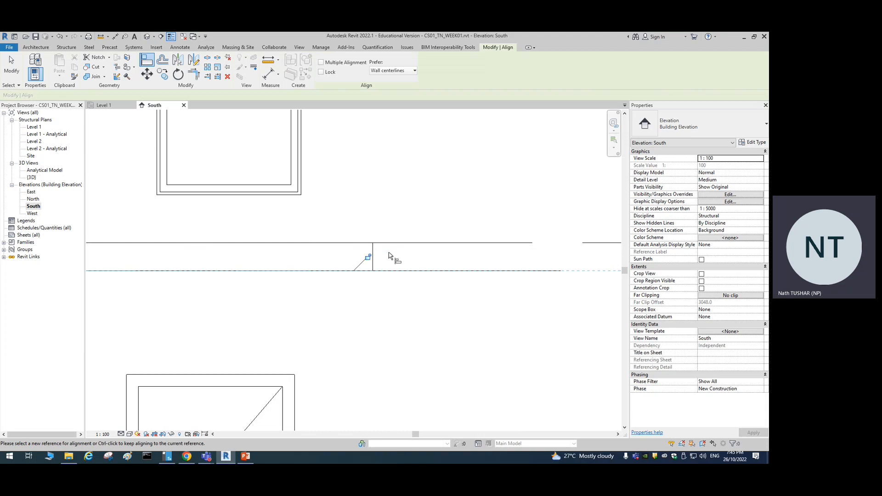
- Check the aligned Level 2 line and its elevation against the underside of the linked floor slab
scroll(370, 325, "down", 3)
scroll(372, 326, "up", 2)
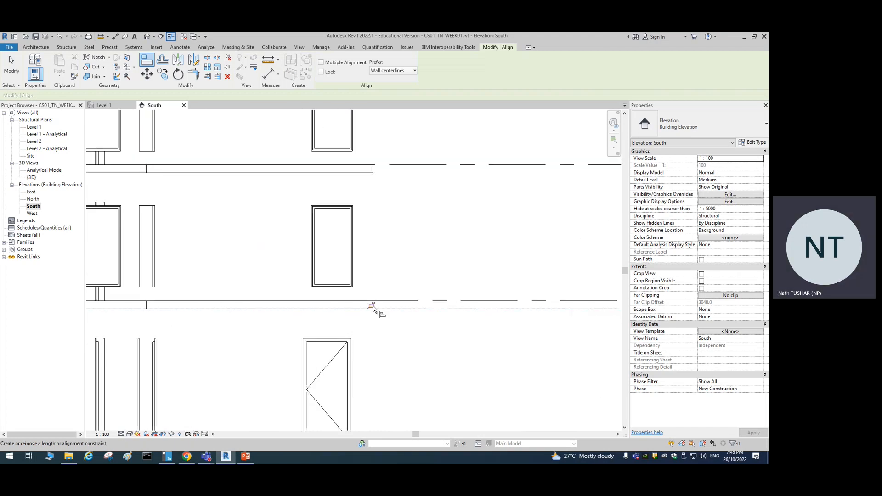
scroll(372, 327, "down", 4)
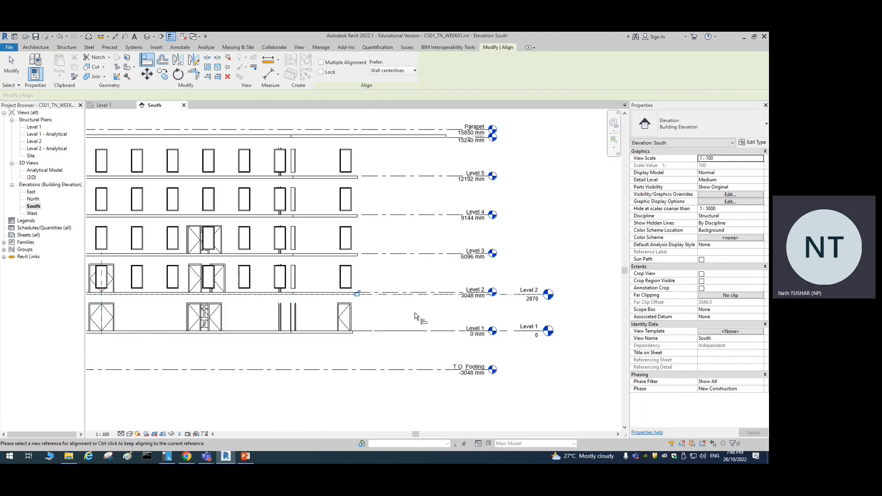
scroll(483, 300, "up", 4)
scroll(247, 285, "up", 4)
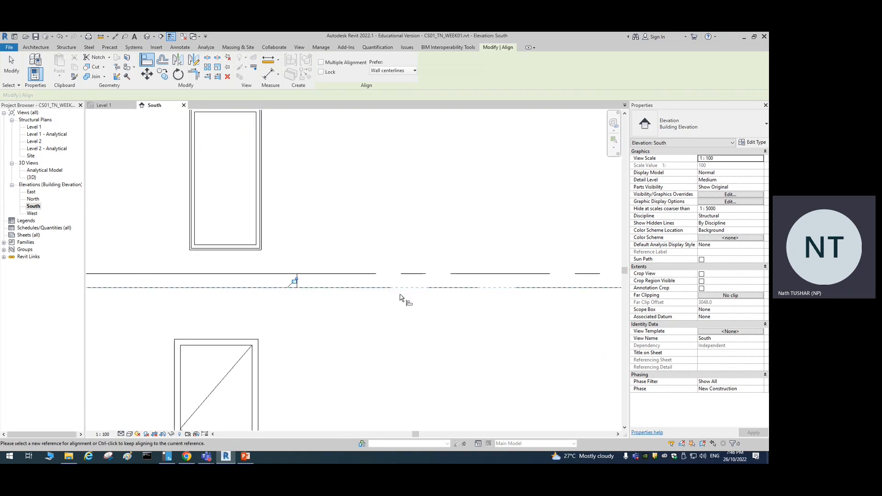
left_click(274, 289)
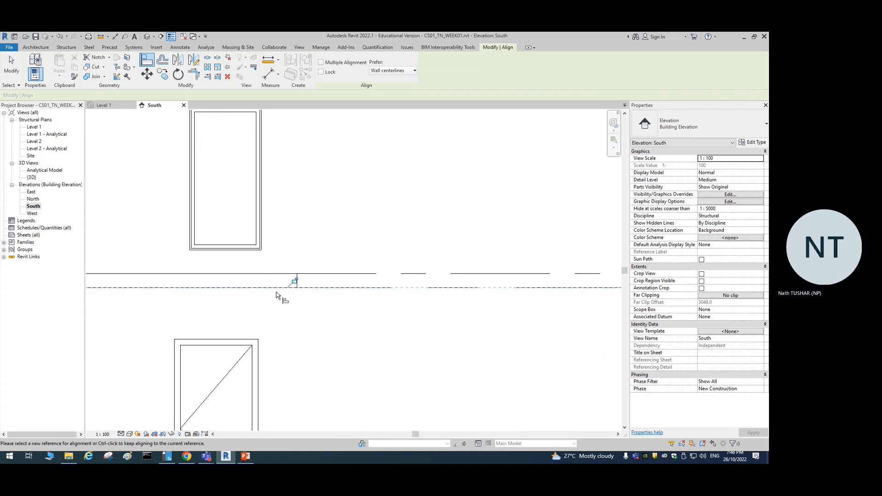
- Leave the Align command and undo the alignment of the project's Level 2 line
left_click(12, 65)
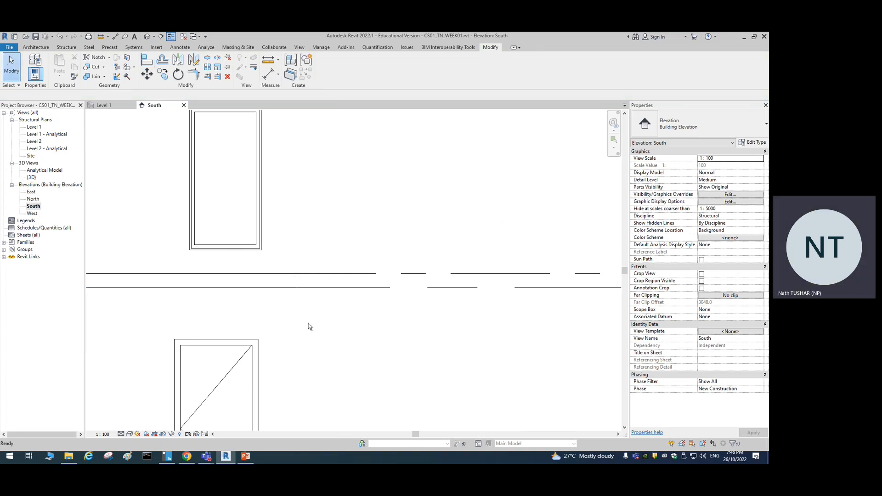
scroll(308, 324, "up", 2)
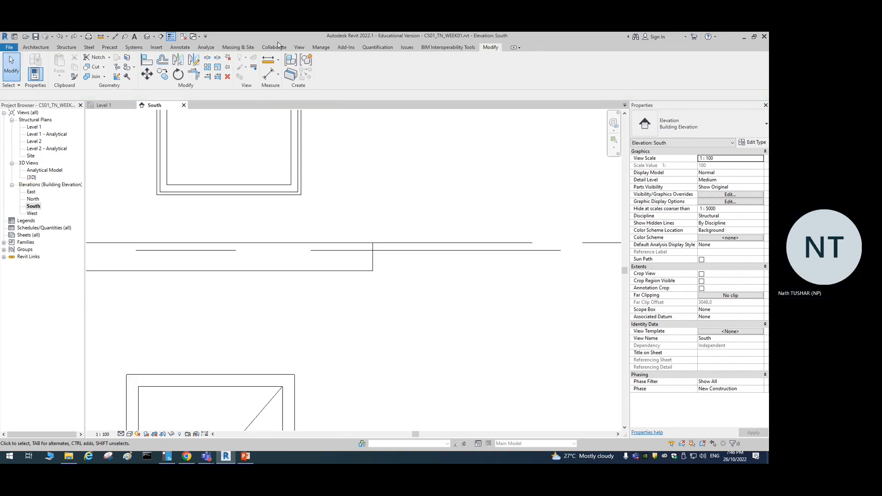
- Cycle the ribbon through its minimised display states and restore it to full size
double_click(490, 48)
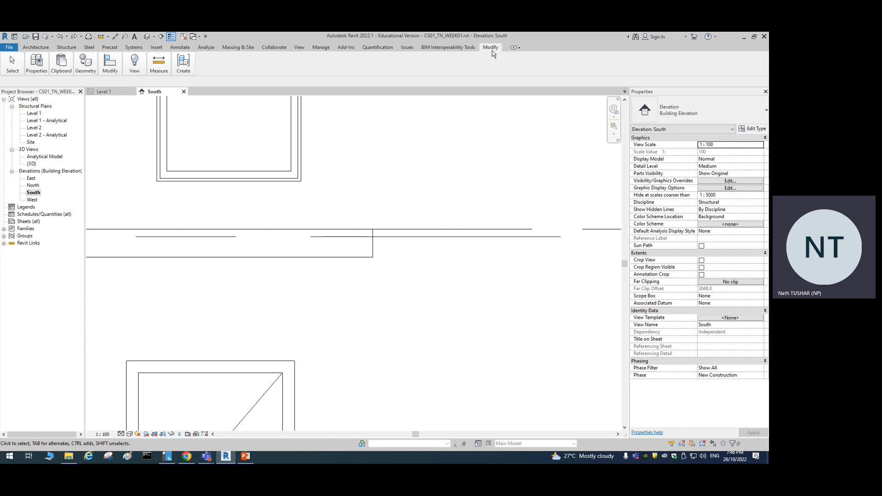
double_click(491, 48)
double_click(492, 51)
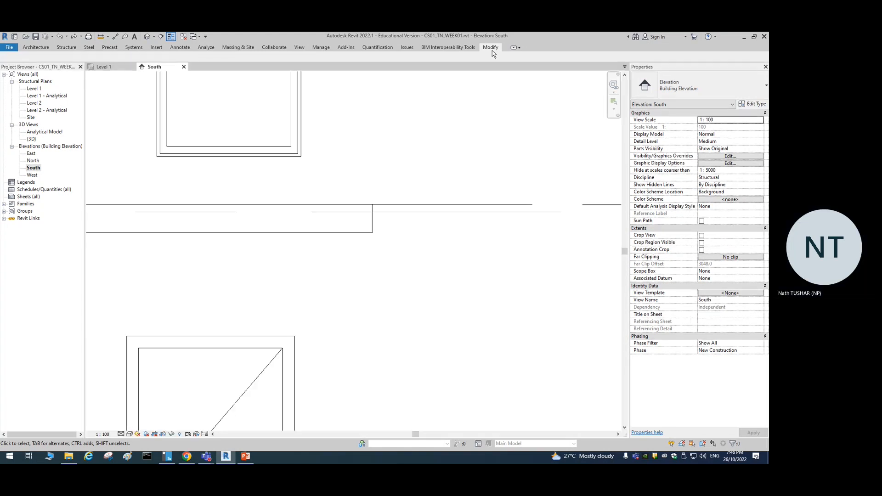
double_click(491, 51)
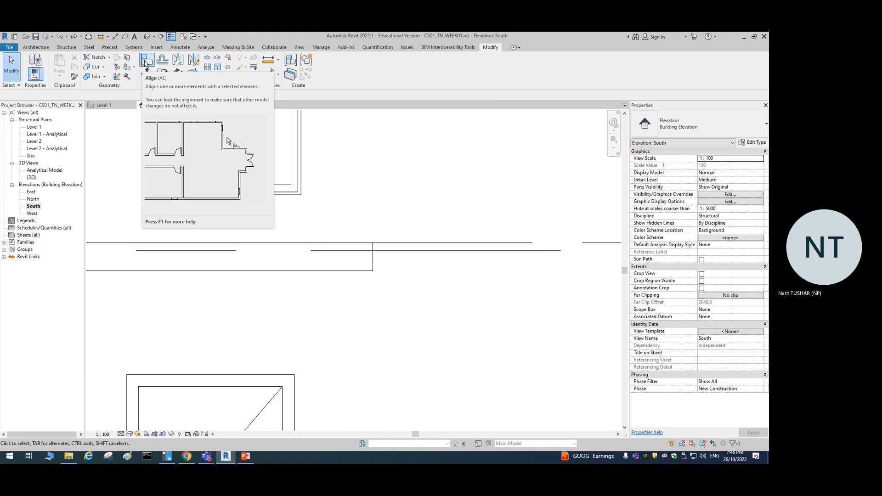
- Realign the project's Level 2 line to the underside of the linked Level 2 floor slab, using the slab edge as reference
left_click(146, 62)
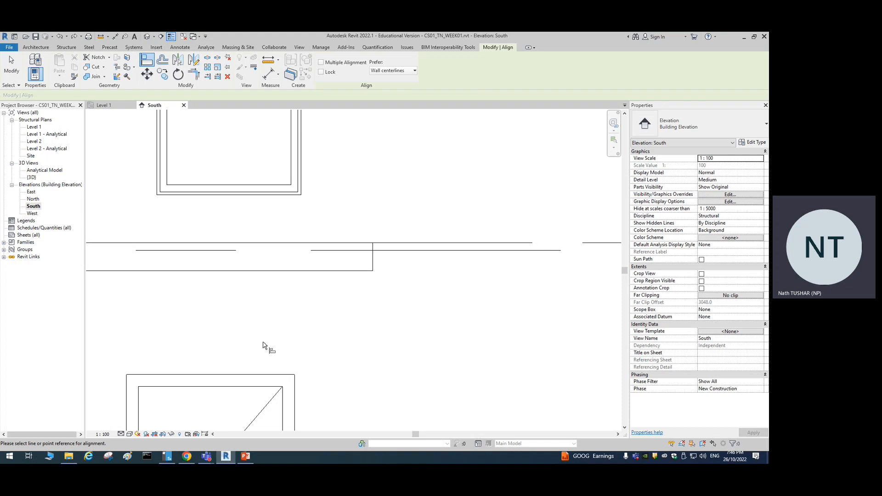
left_click(354, 275)
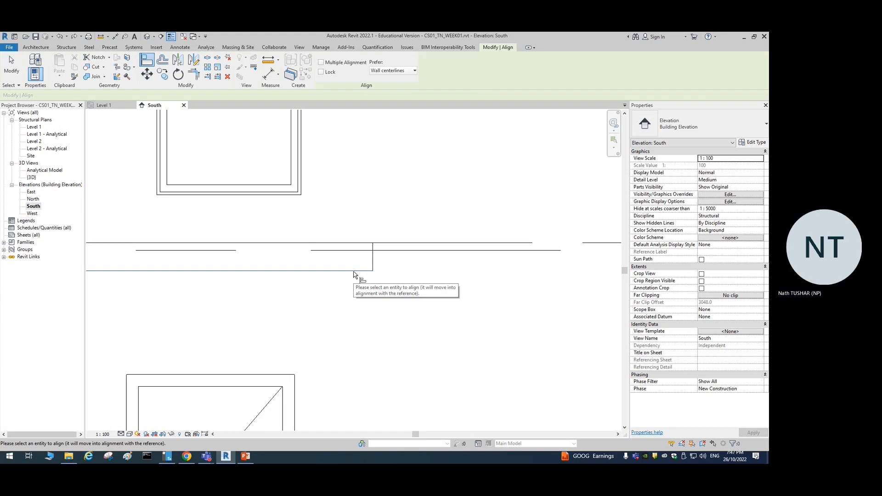
left_click(400, 253)
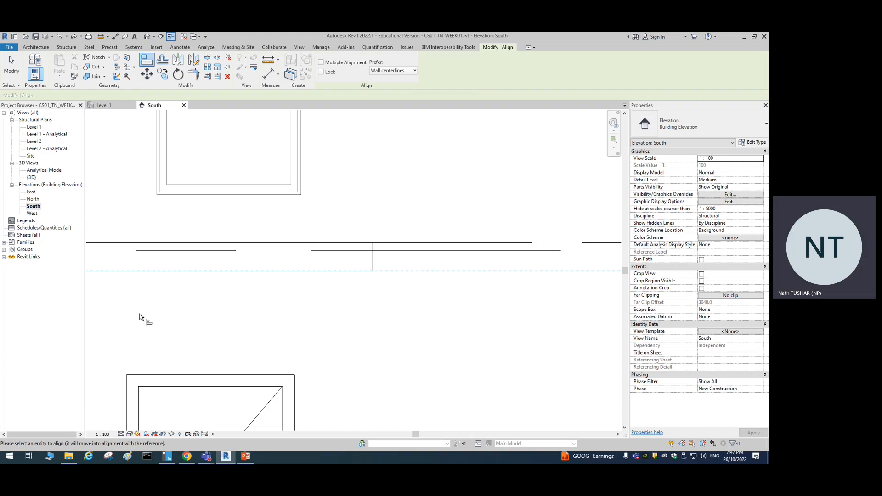
left_click(442, 253)
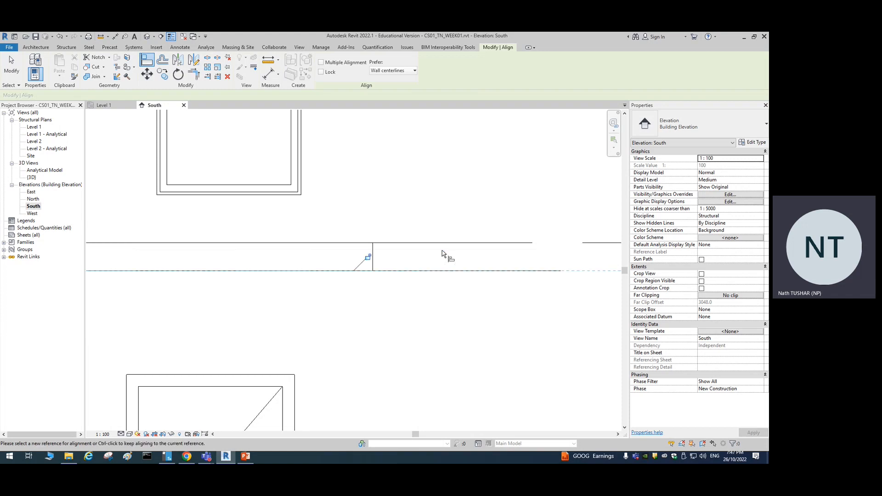
- Examine the project's Level 1 and Level 2 heads and elevations beside the linked architectural levels across the South elevation
scroll(480, 304, "down", 5)
scroll(476, 317, "down", 6)
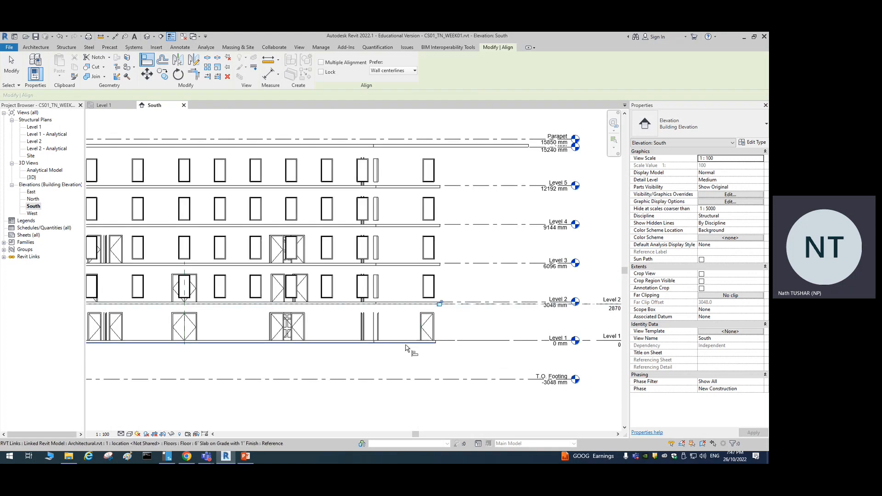
scroll(406, 347, "up", 5)
scroll(405, 342, "down", 5)
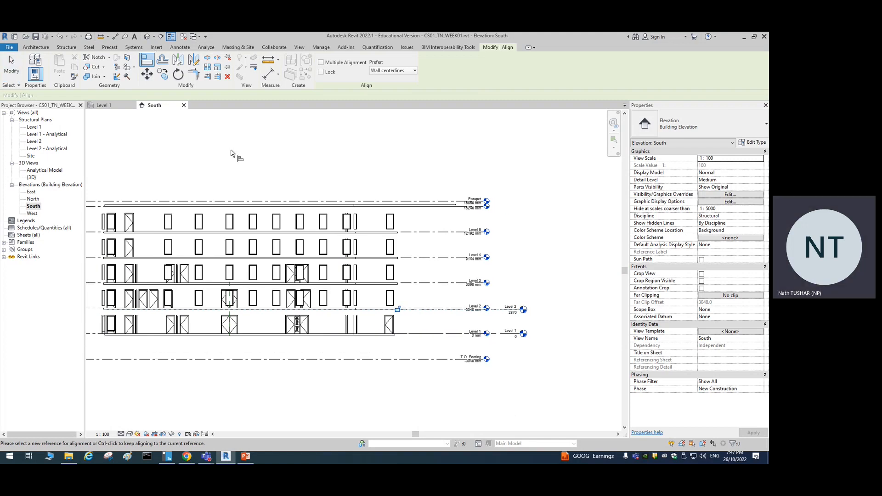
left_click(11, 72)
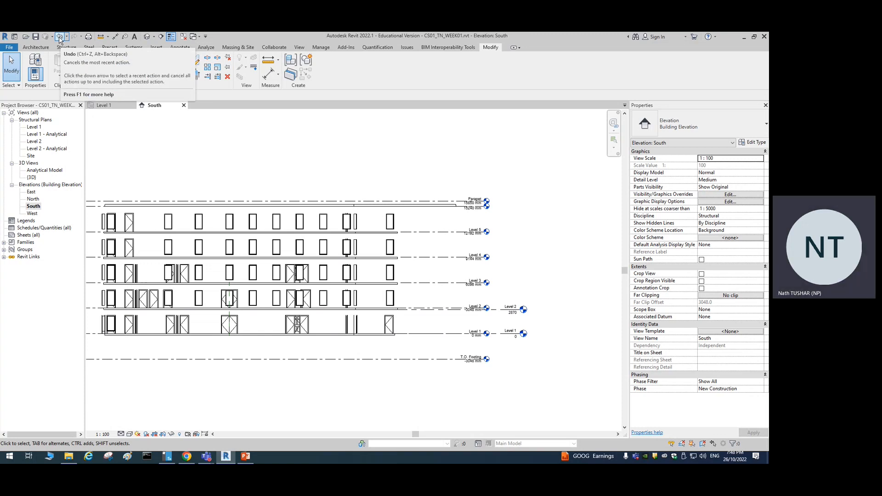
scroll(218, 167, "down", 2)
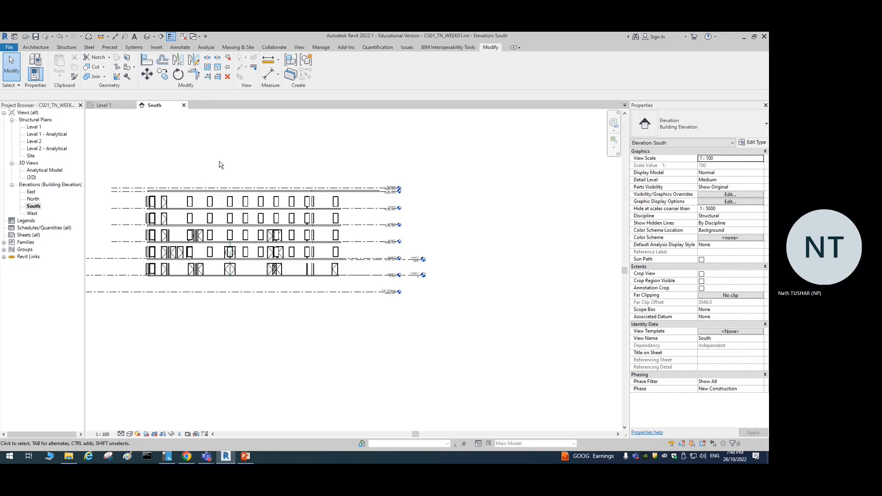
middle_click_drag(219, 167, 294, 174)
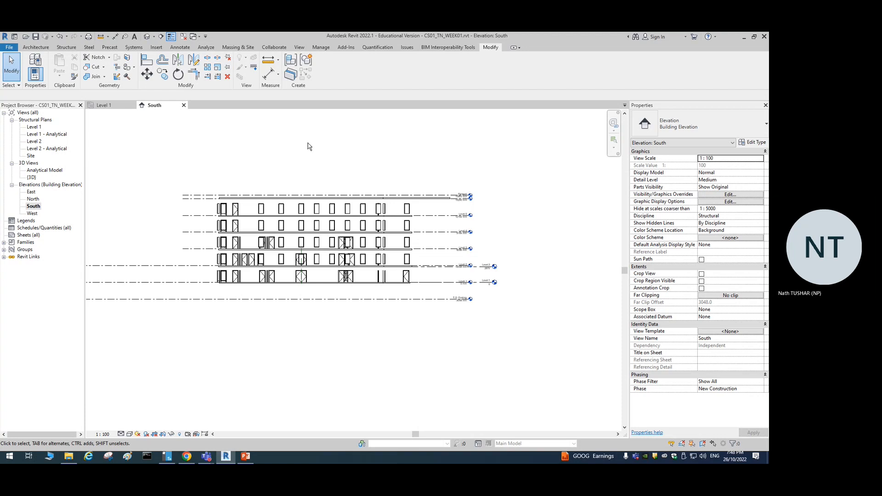
scroll(512, 265, "up", 3)
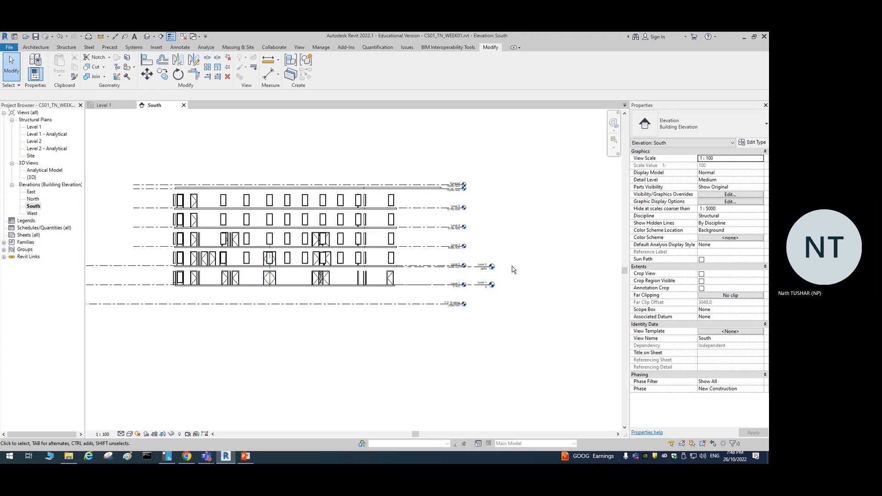
scroll(413, 271, "up", 3)
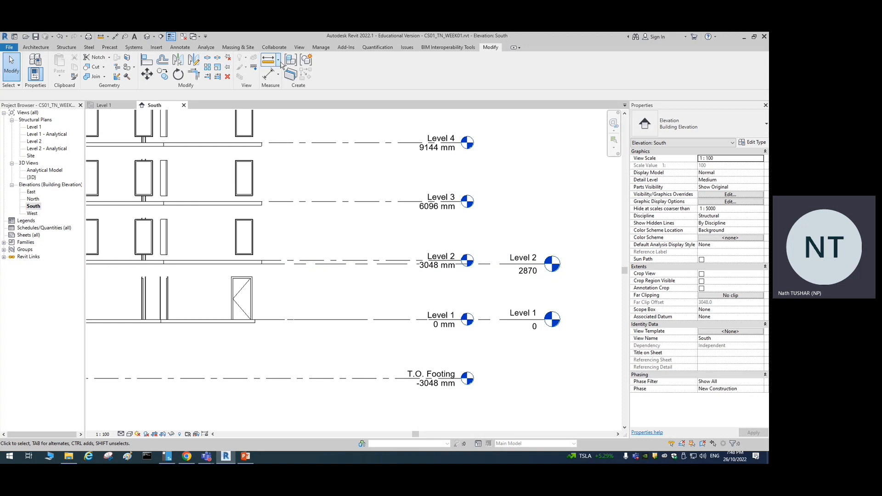
left_click(65, 47)
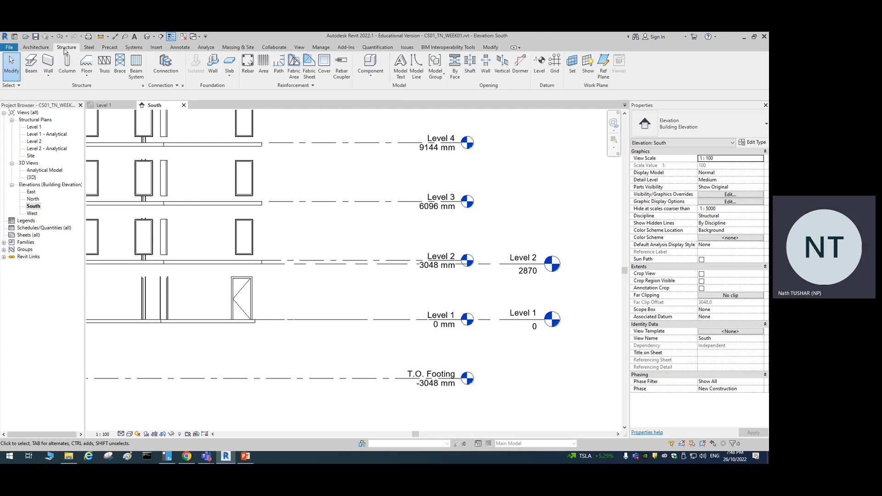
left_click(541, 64)
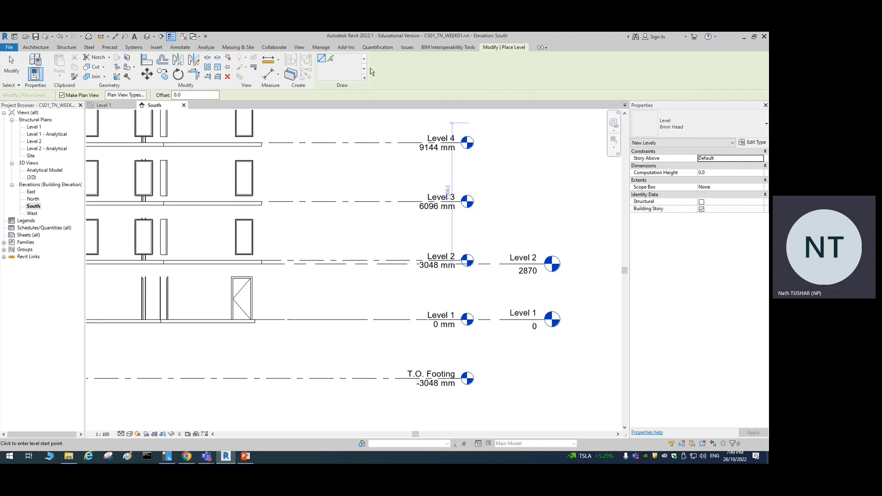
left_click(331, 60)
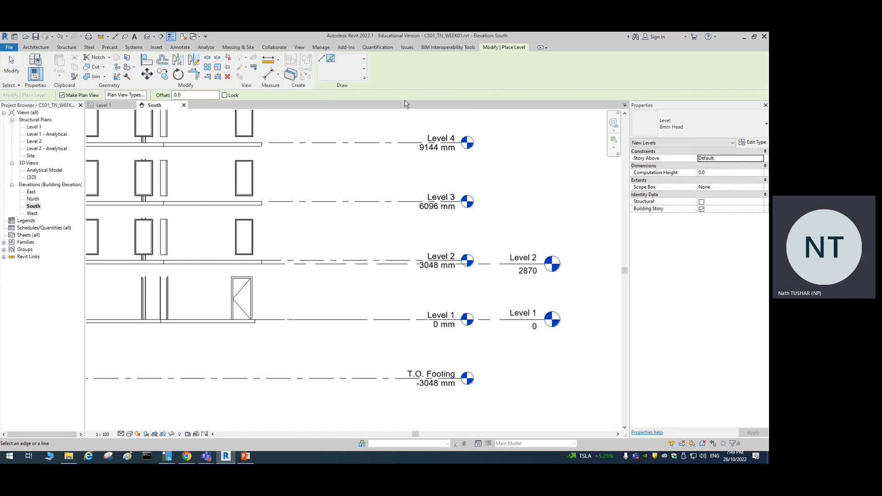
key("Escape")
key("Escape")
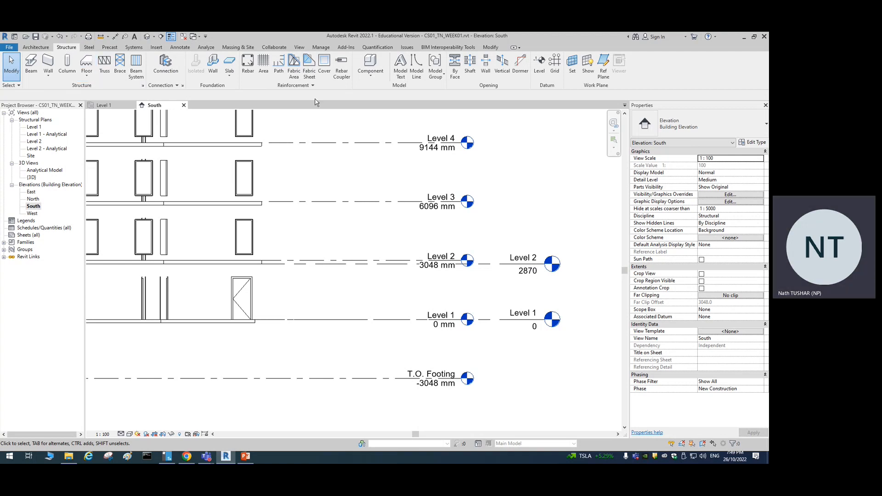
left_click(540, 69)
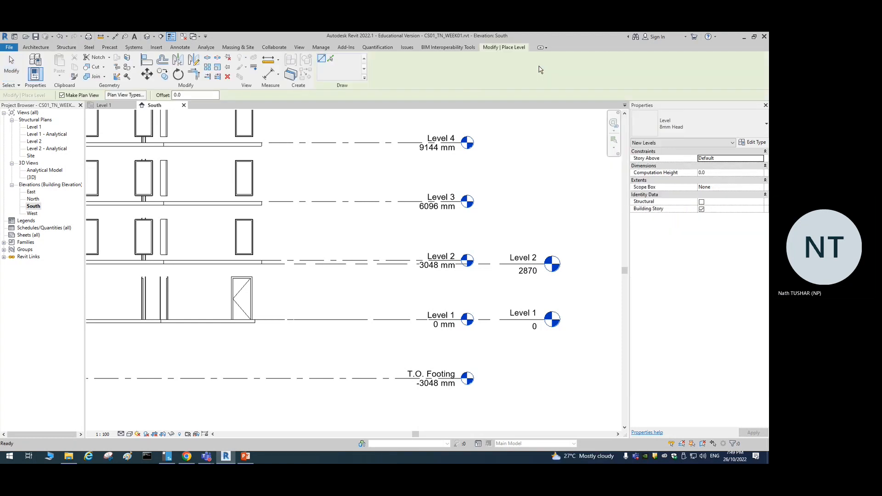
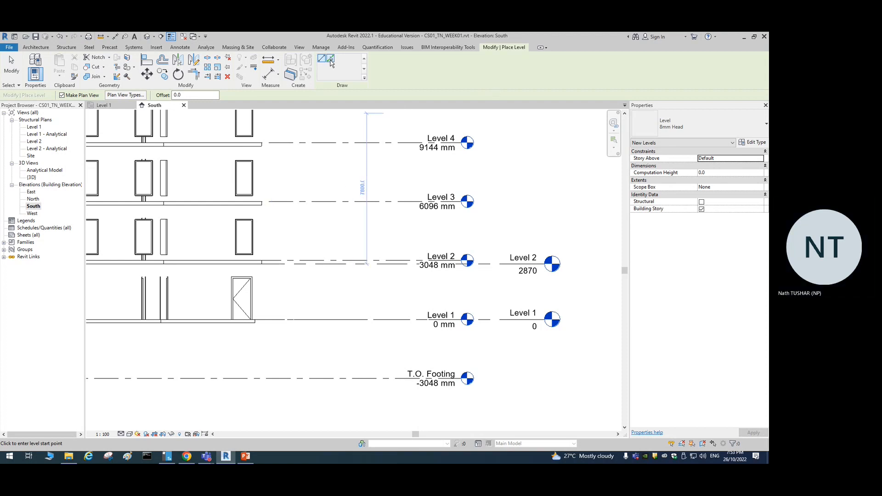
key("Escape")
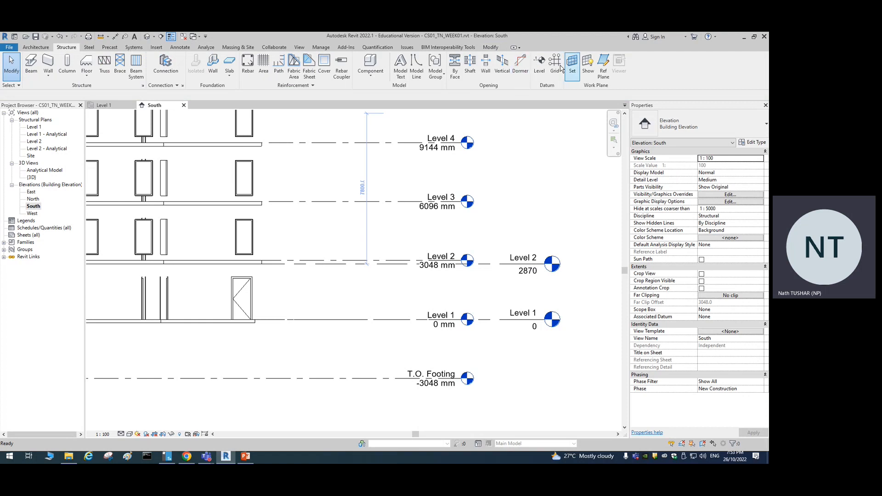
- Create a new level with Pick Lines at 0.0 offset on the underside of the linked Level 3 floor slab
left_click(538, 69)
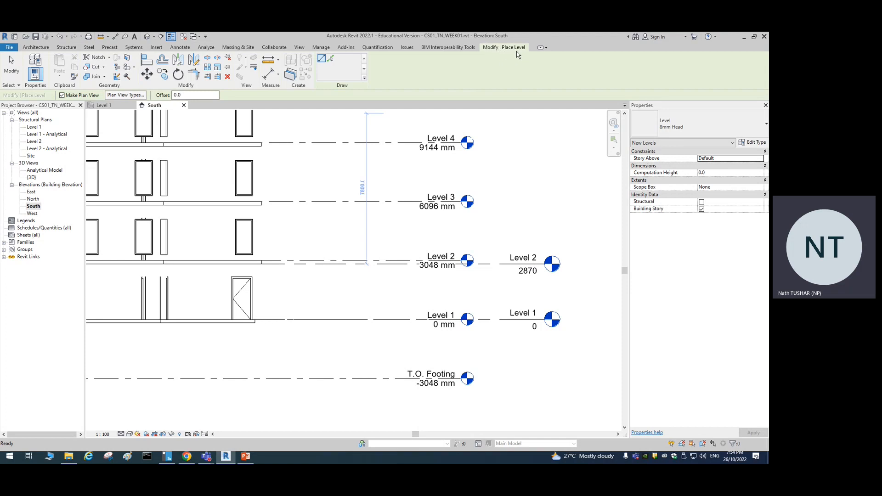
left_click(331, 60)
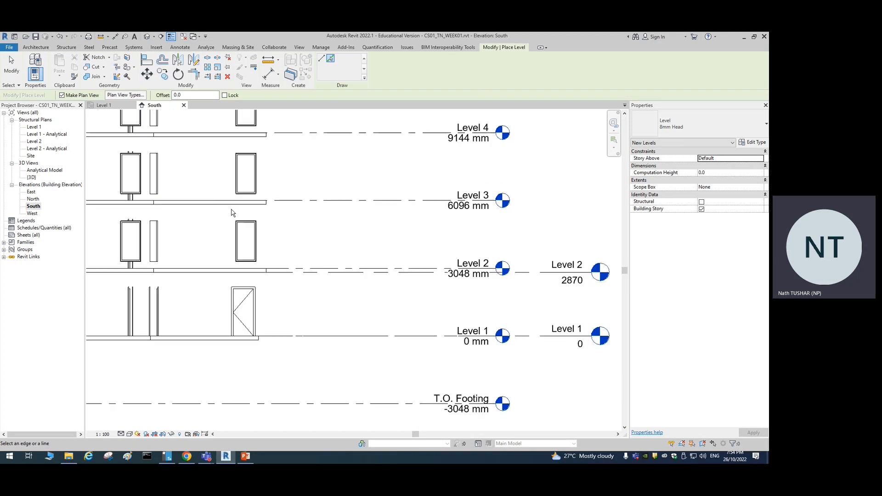
scroll(232, 213, "up", 2)
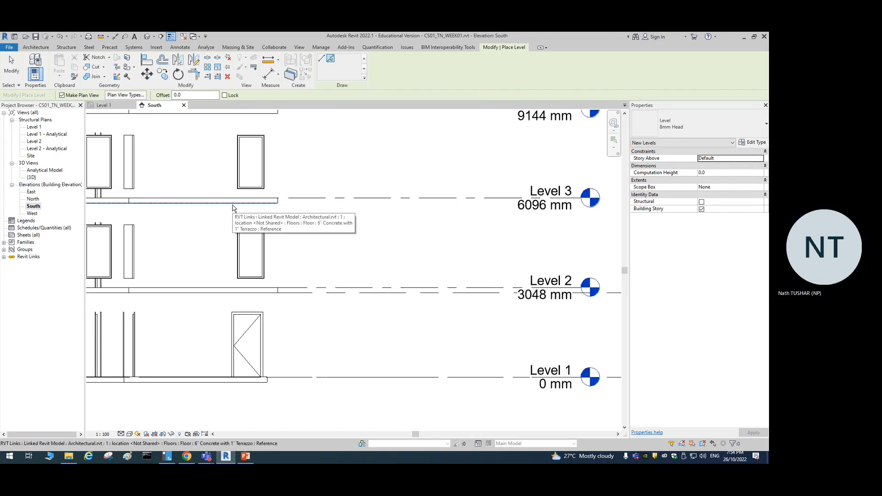
scroll(232, 208, "down", 1)
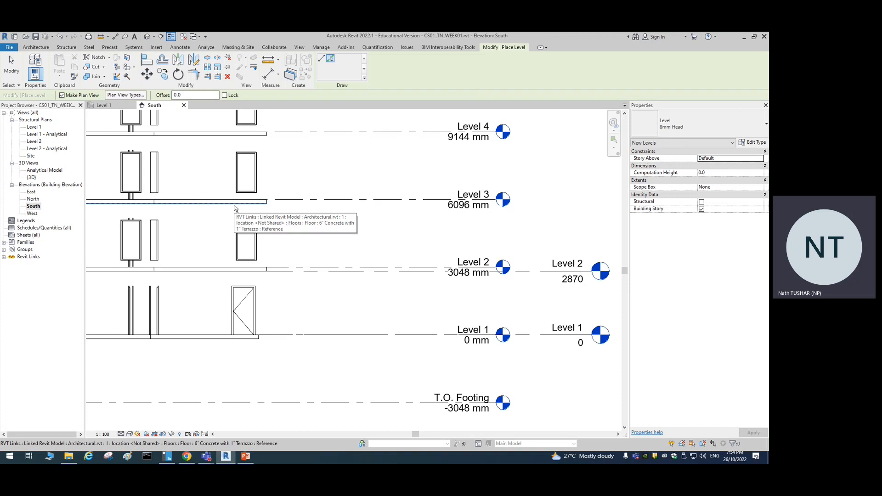
left_click(234, 208)
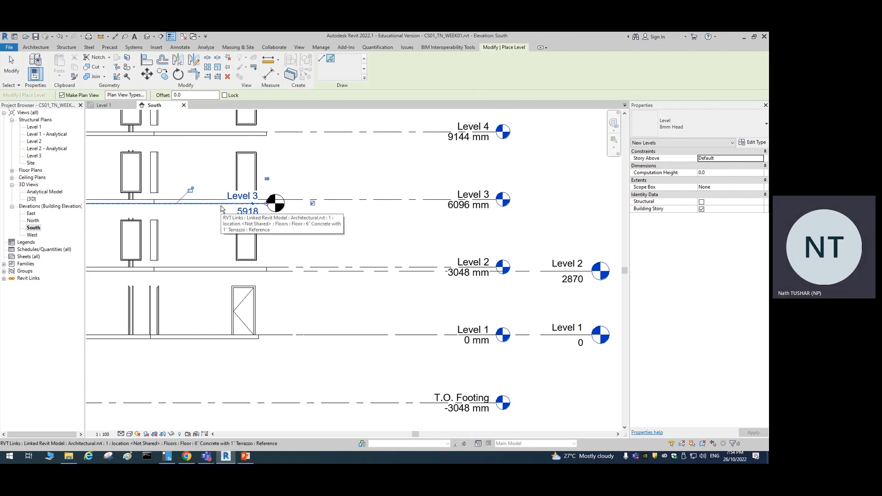
- Create two more levels by picking the undersides of the linked Level 4 and Level 5 floor slabs
scroll(221, 206, "down", 1)
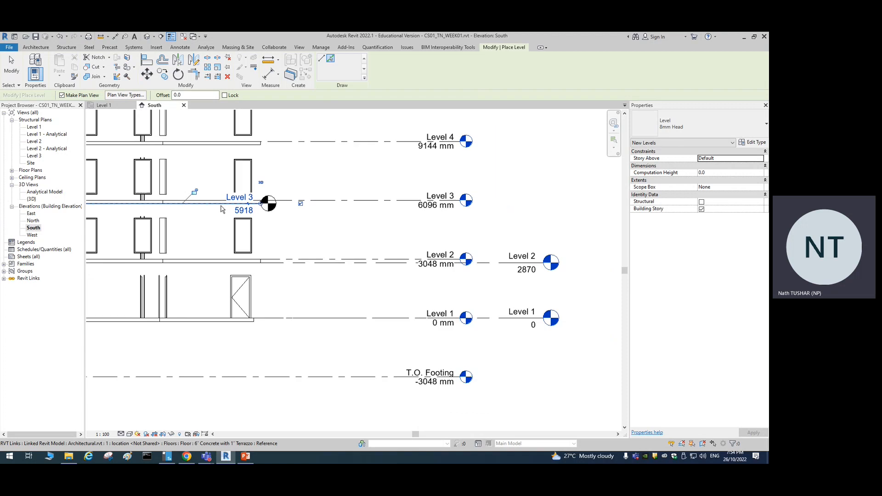
middle_click_drag(209, 223, 241, 272)
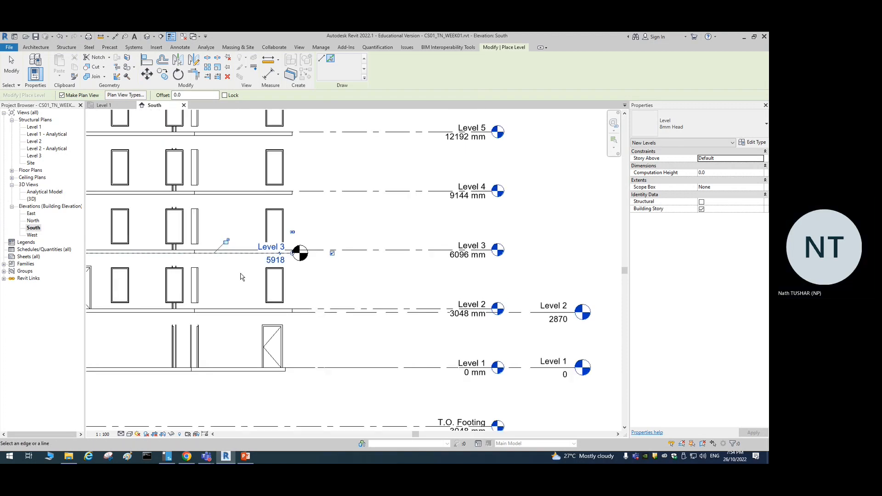
left_click(255, 198)
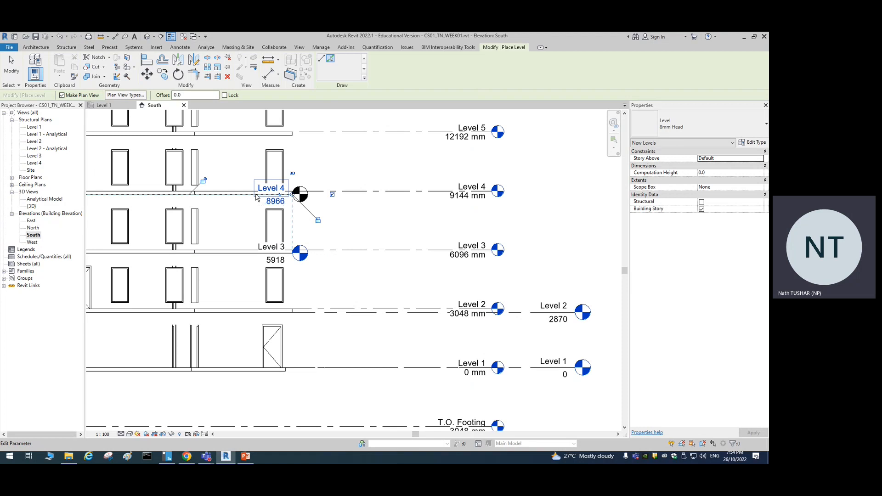
scroll(254, 192, "down", 1)
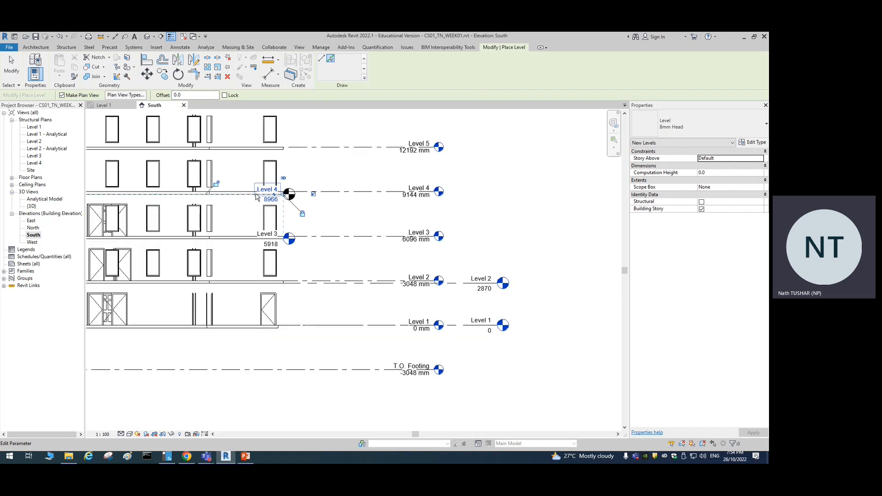
left_click(246, 151)
- Create the uppermost level on the underside of the linked roof slab below the Parapet and end level placement
middle_click_drag(351, 169, 373, 285)
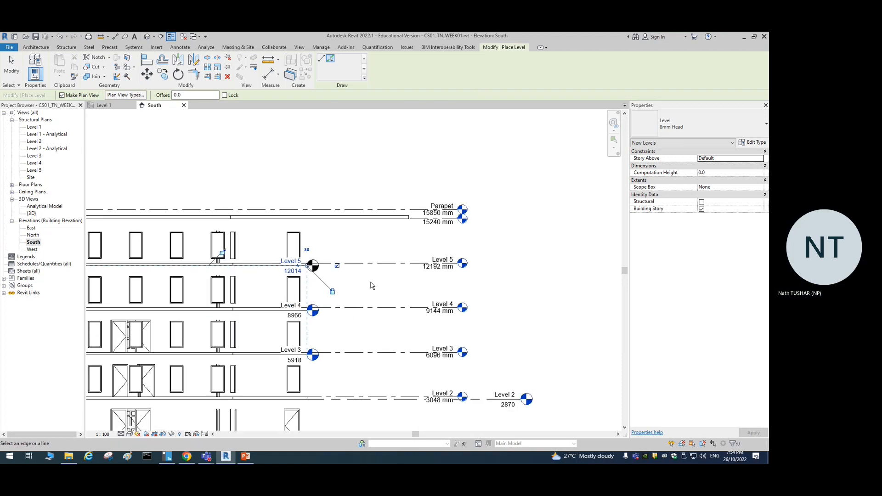
left_click(332, 221)
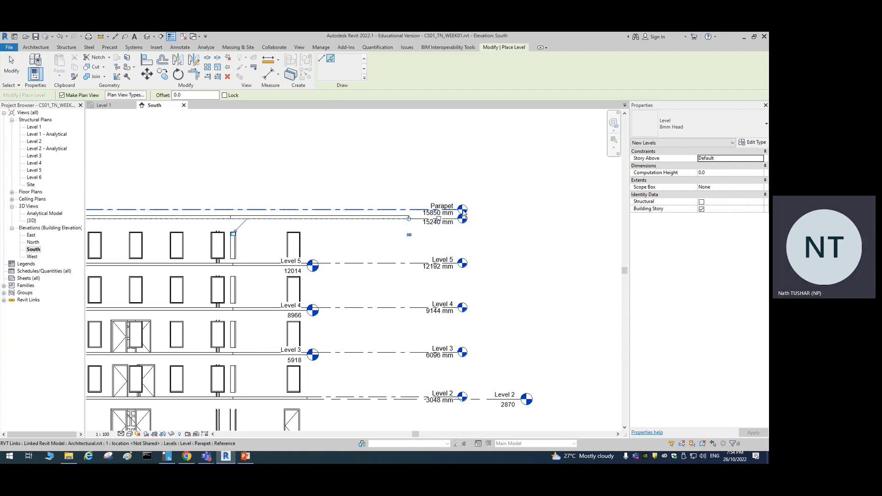
left_click(9, 73)
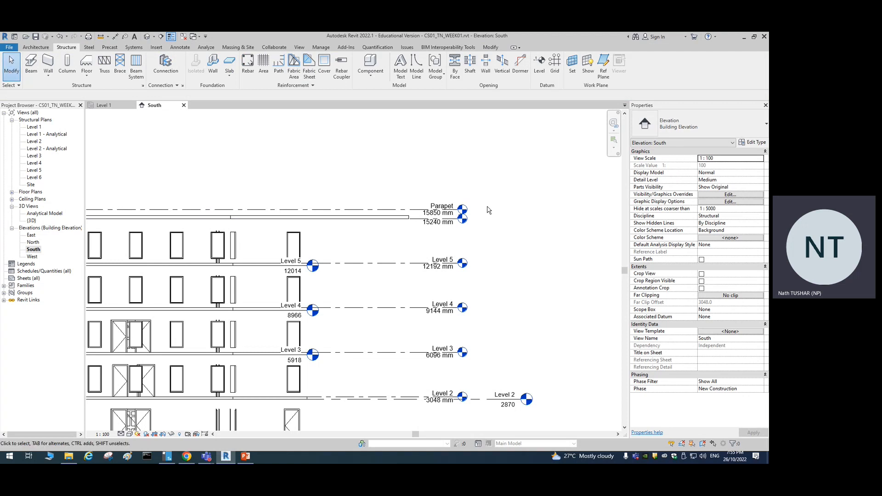
- Extend the joined ends of the project's Levels 3, 4 and 5 until their heads align with the project's Level 2 head
scroll(495, 220, "down", 1)
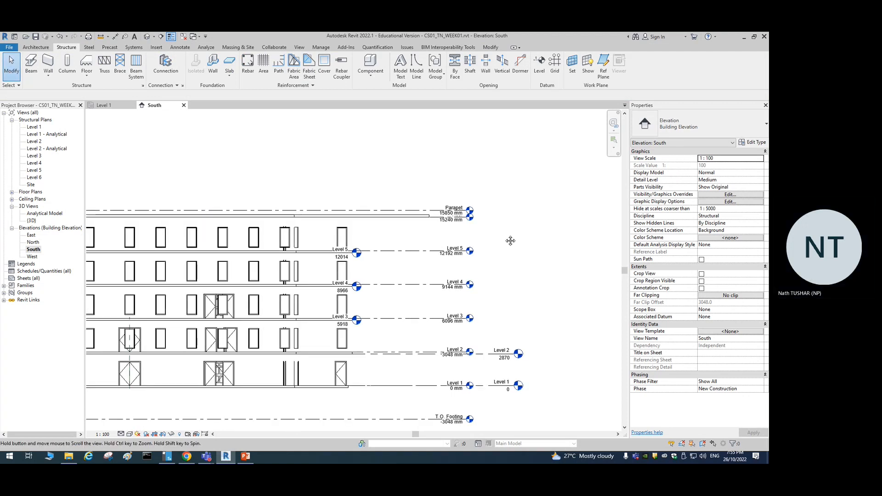
middle_click_drag(510, 240, 477, 211)
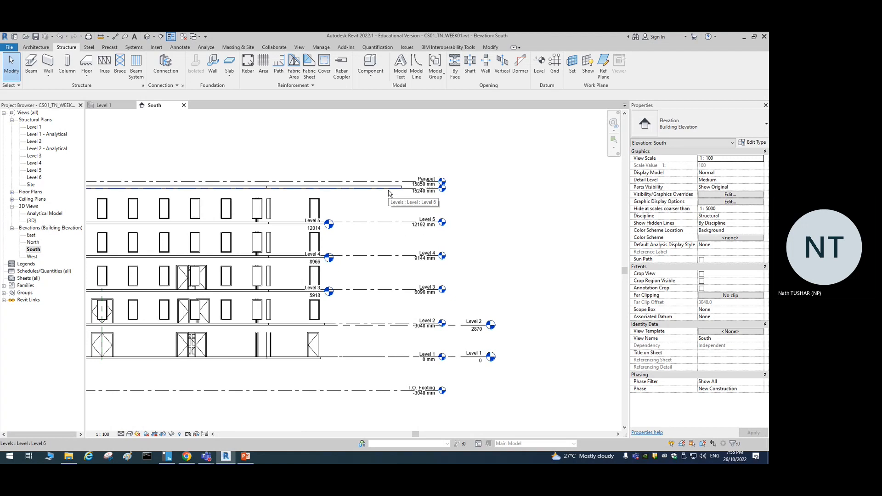
left_click(294, 227)
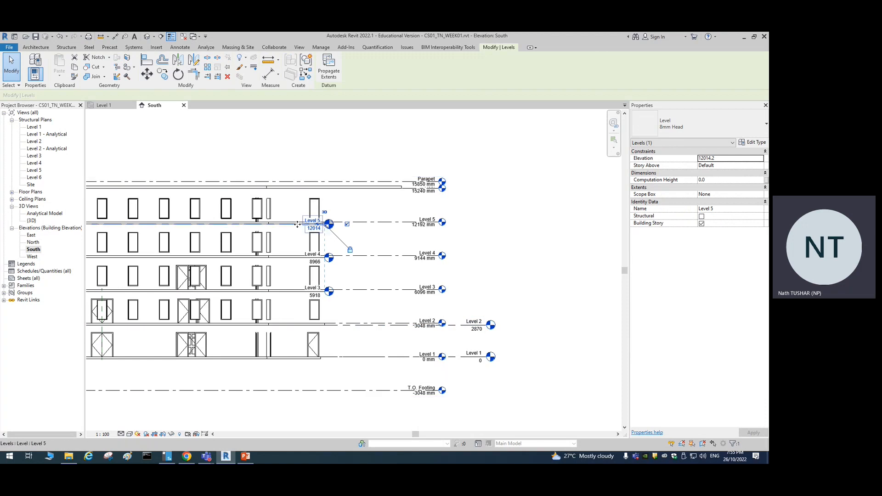
scroll(322, 225, "up", 2)
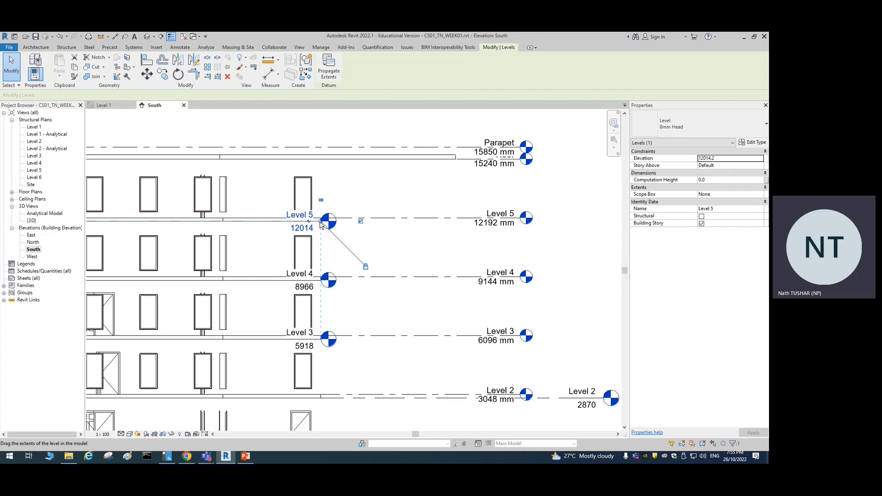
left_click_drag(322, 224, 605, 225)
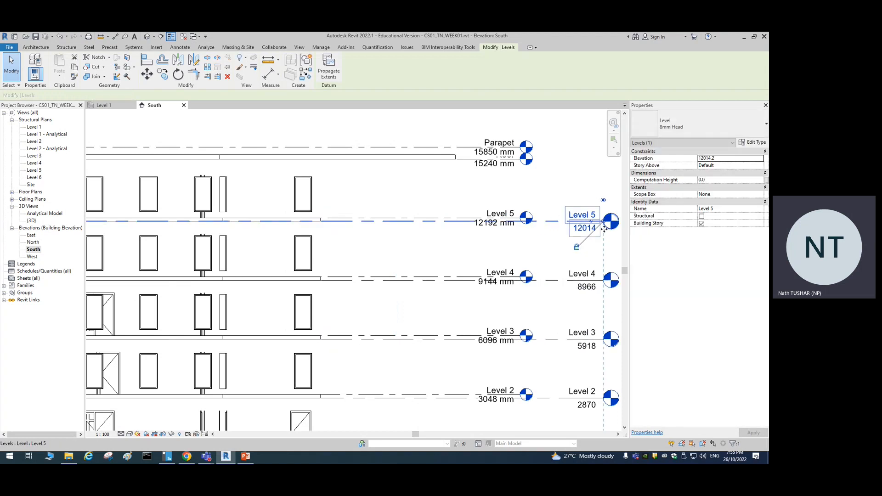
- Extend the end of Level 6 beyond the Parapet head to align with the other project level heads
left_click(456, 159)
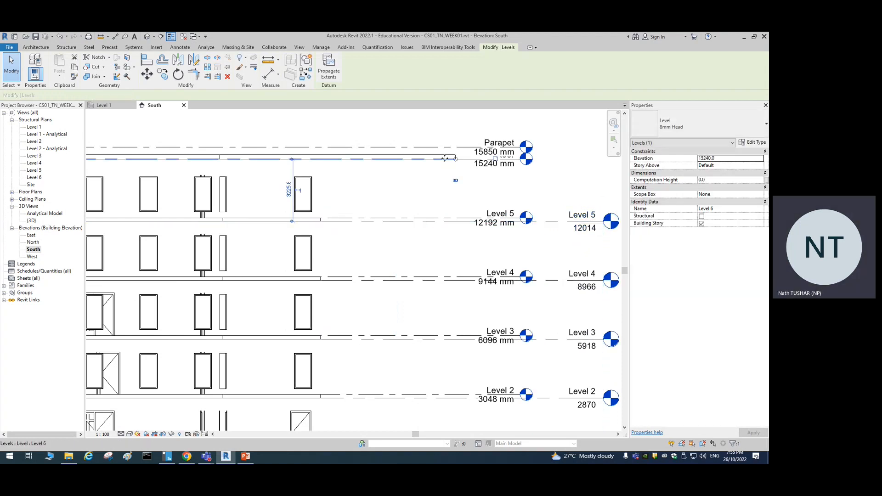
left_click_drag(458, 160, 604, 159)
scroll(529, 225, "down", 1)
scroll(529, 225, "down", 4)
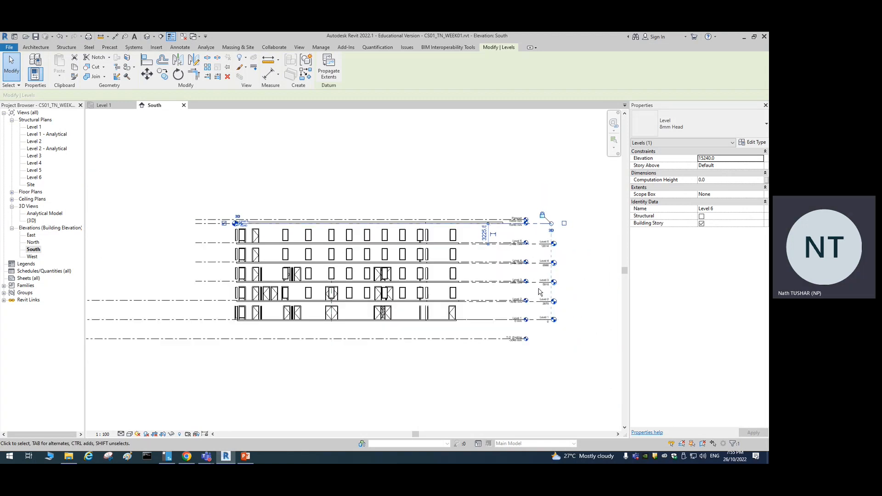
left_click(578, 277)
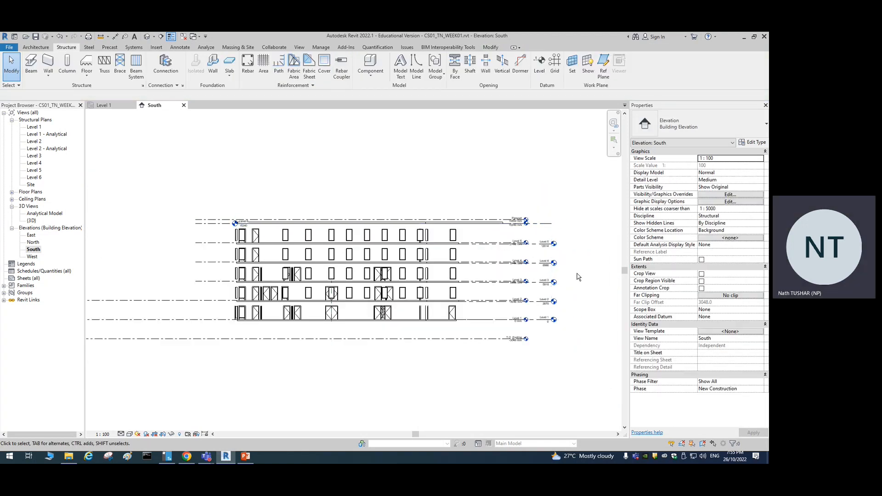
- Show the level head on the extended end of Level 6, above the Level 5 head
left_click(542, 228)
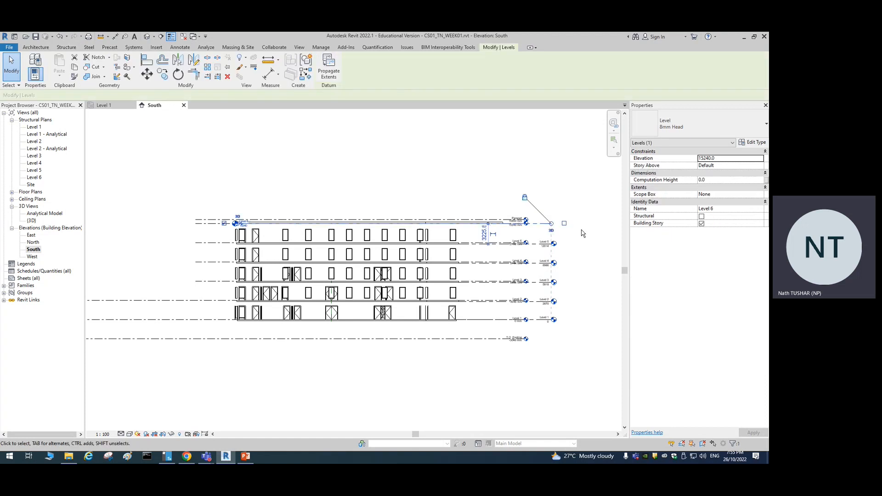
scroll(558, 235, "up", 5)
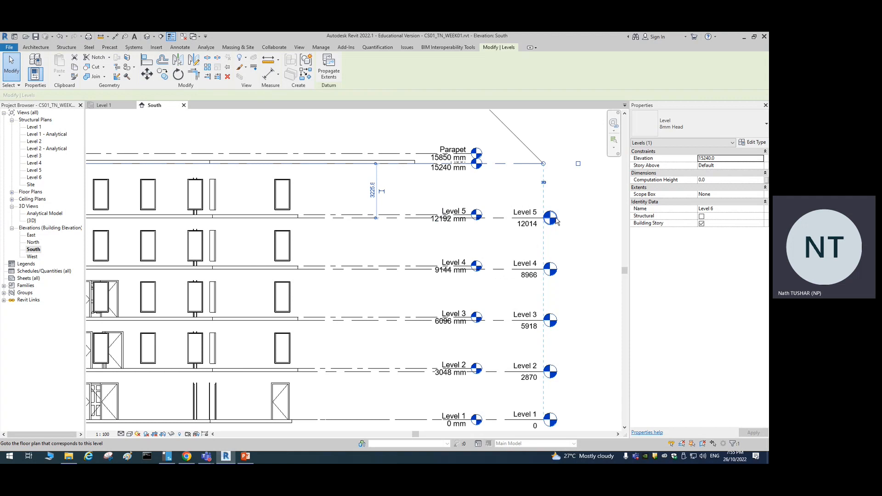
left_click(579, 165)
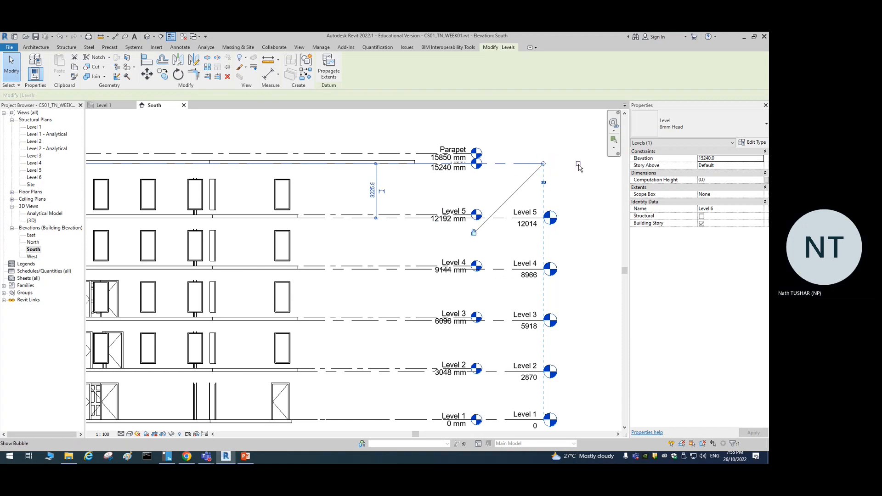
left_click(578, 164)
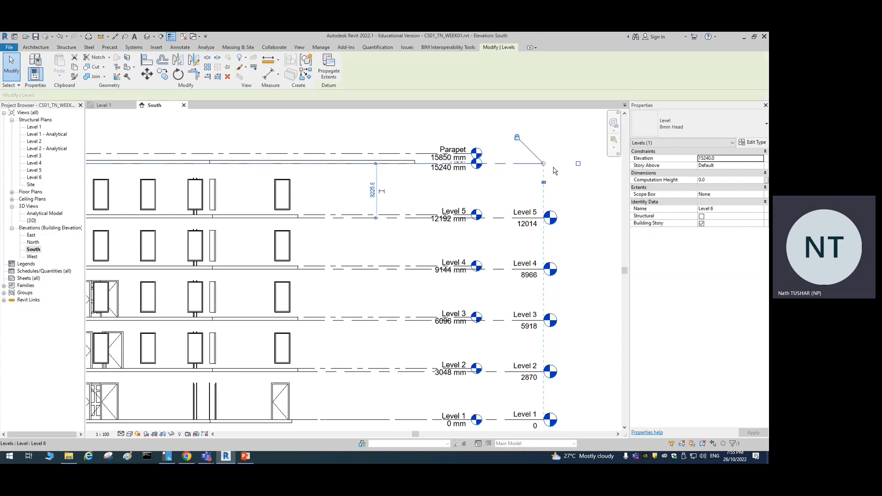
left_click(578, 165)
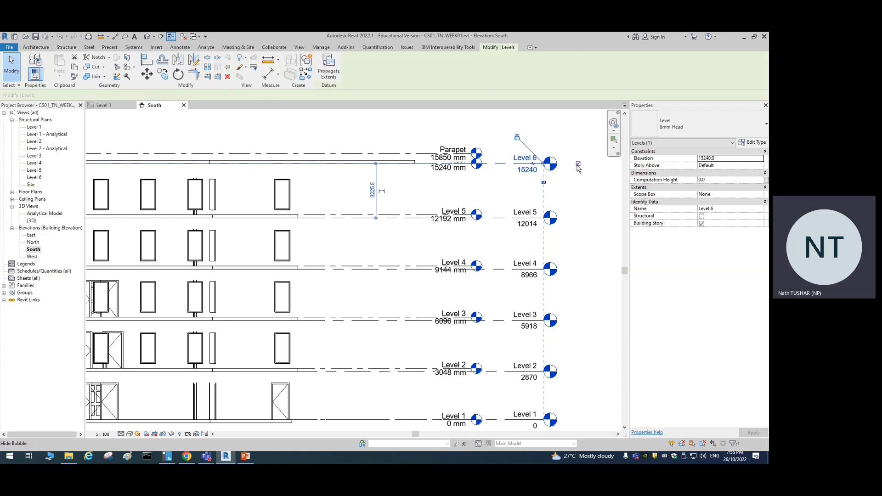
left_click(578, 165)
left_click(579, 165)
left_click(579, 165)
left_click(578, 165)
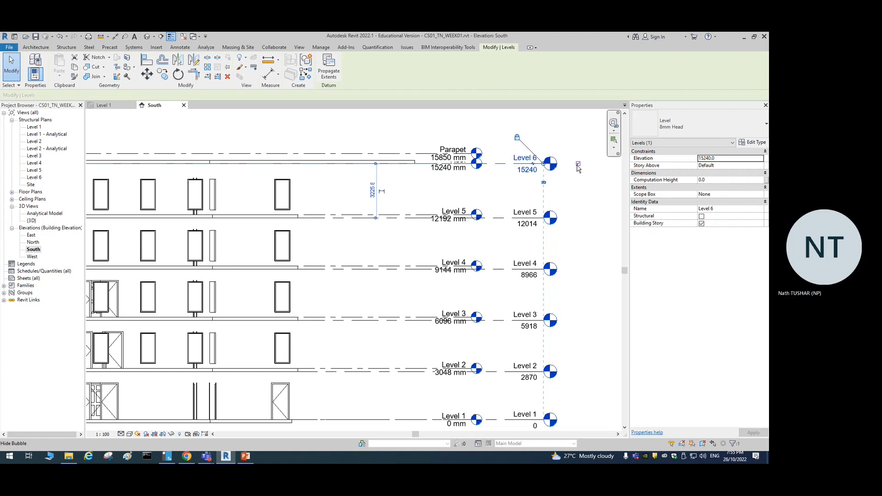
scroll(564, 223, "down", 1)
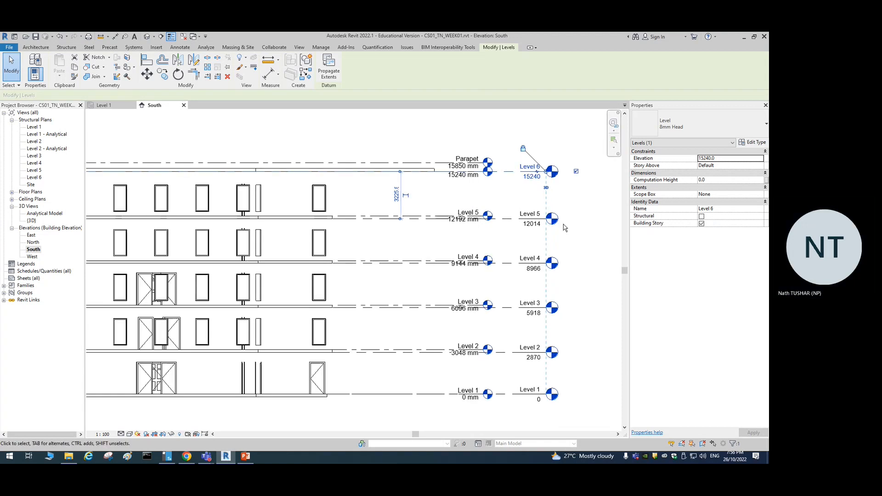
middle_click_drag(573, 272, 566, 252)
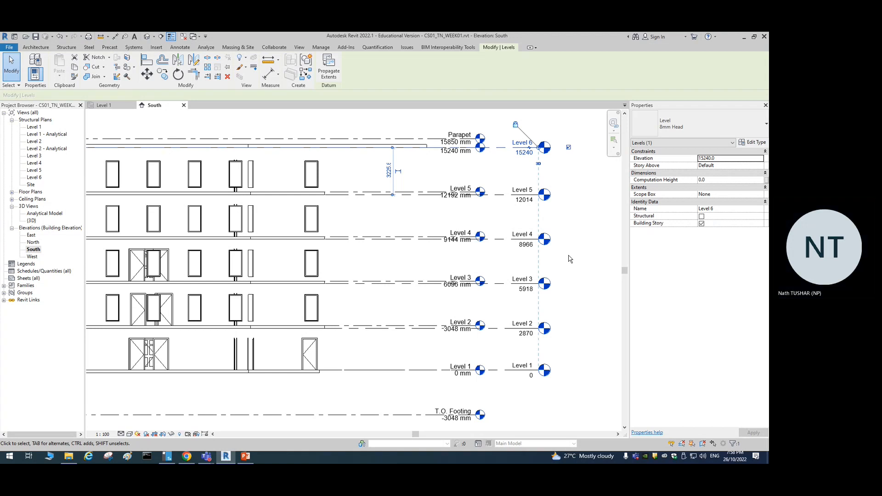
- Switch to the PowerPoint lecture outline, highlight the topics from Copy Monitor to Creating column schedule, and return to Revit
left_click(246, 457)
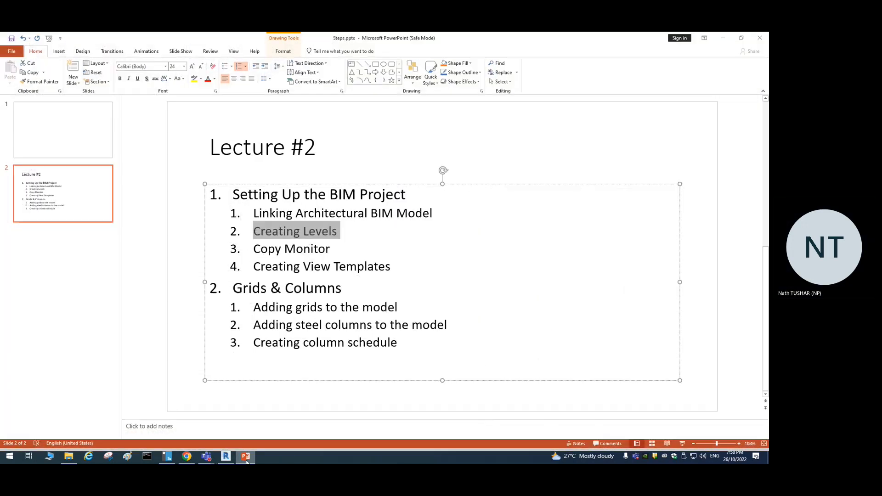
left_click(308, 231)
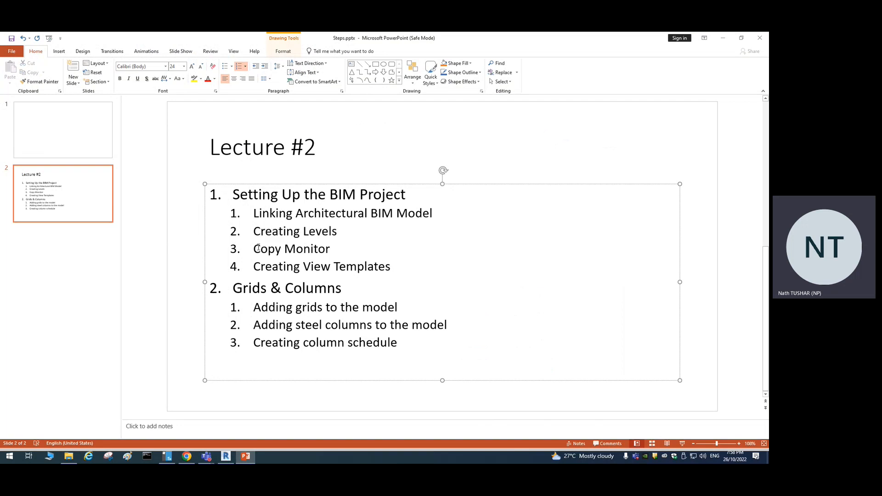
left_click_drag(255, 248, 401, 343)
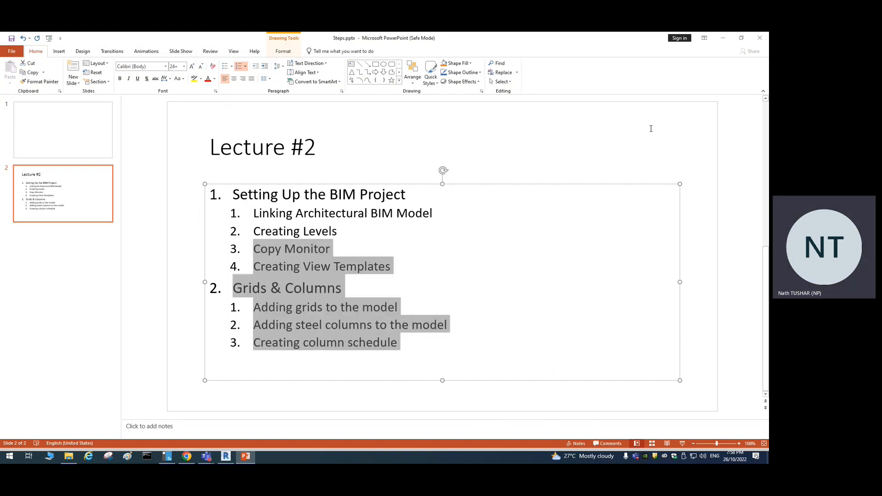
left_click(730, 39)
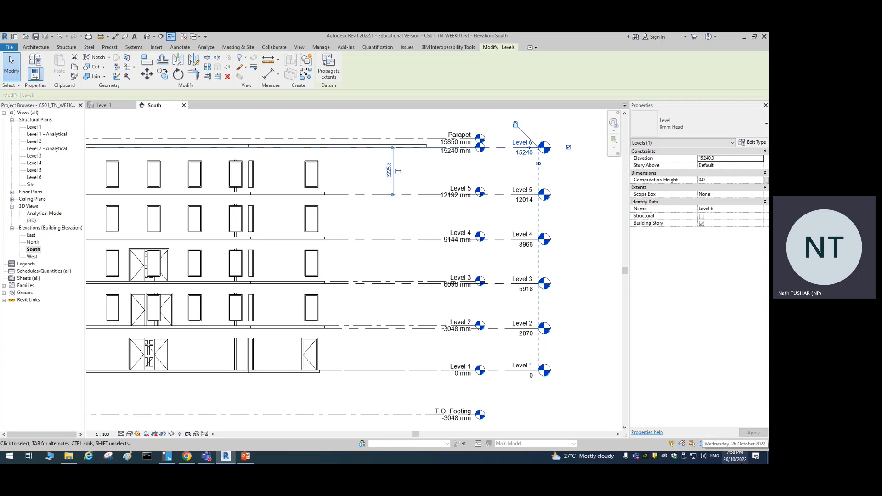
left_click(738, 456)
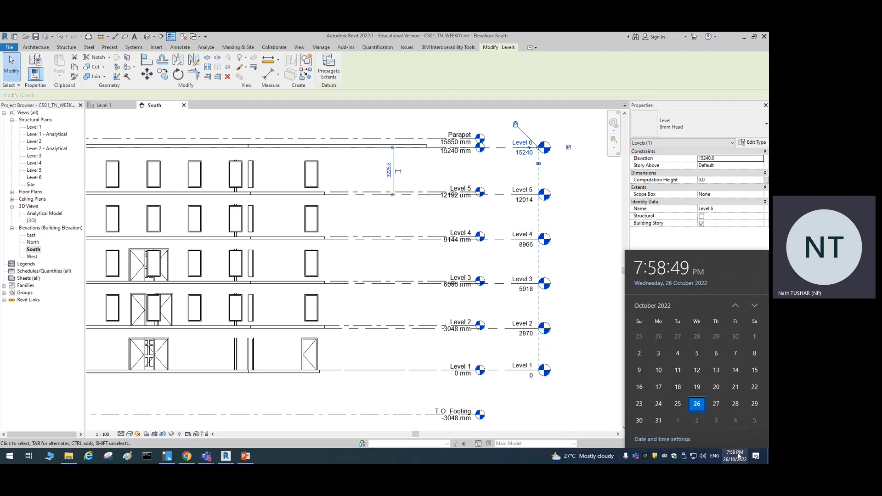
left_click(738, 456)
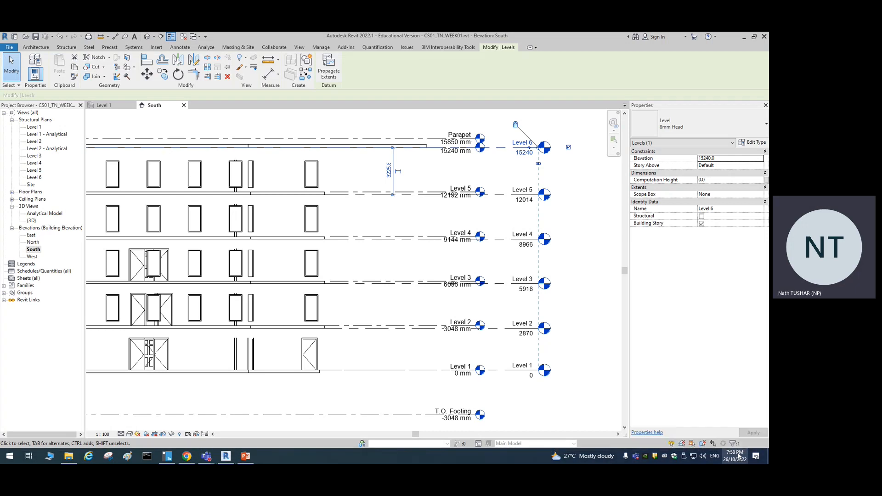
double_click(518, 366)
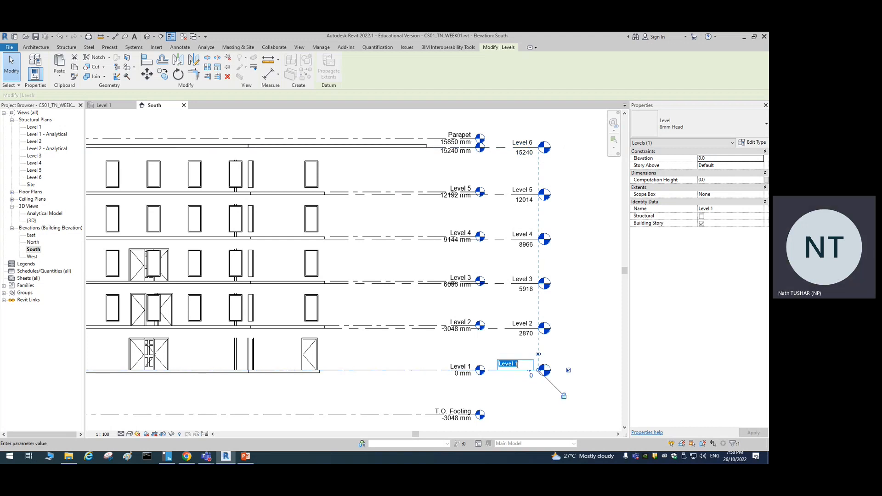
left_click(589, 366)
left_click(591, 358)
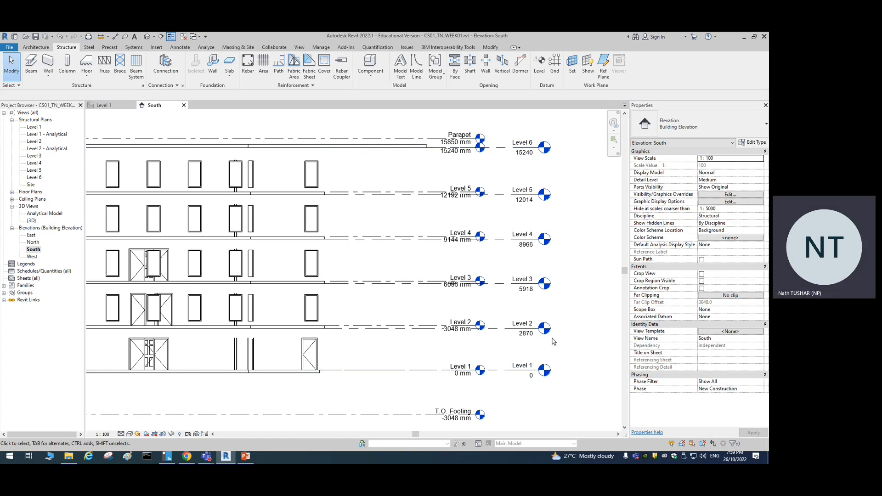
- Rename the project's Level 1 as "Str Level 1" and accept renaming its corresponding views
double_click(519, 365)
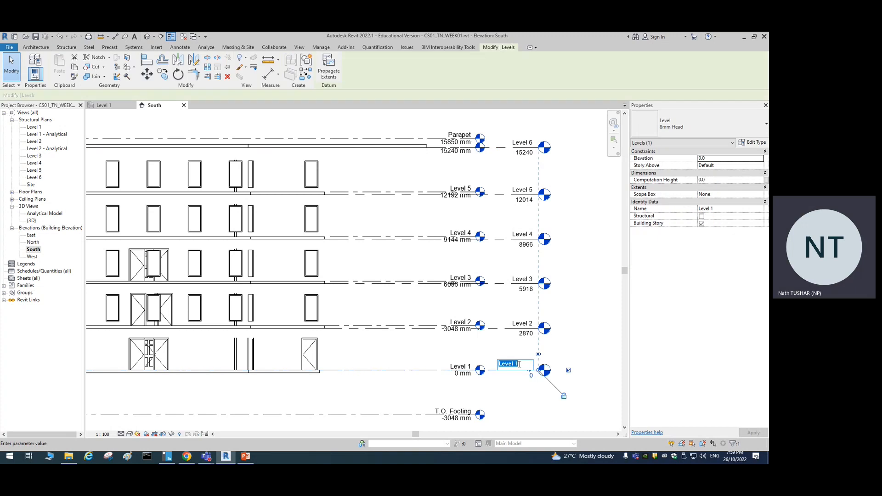
left_click(514, 367)
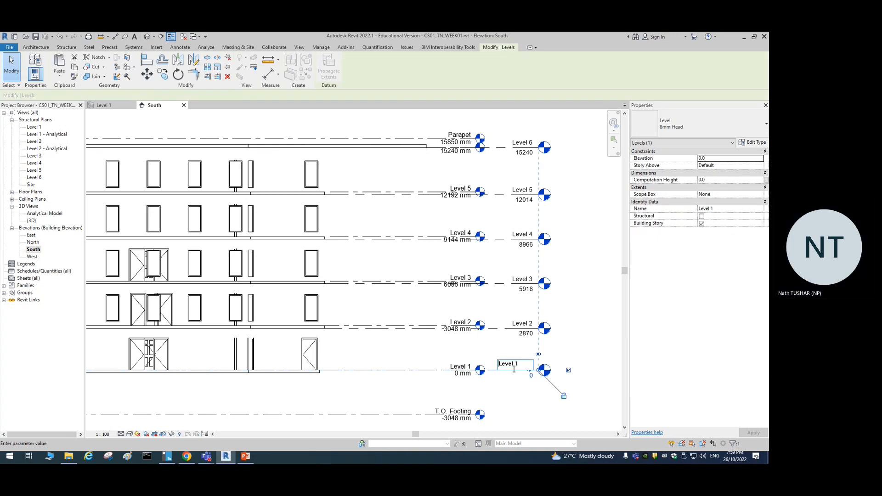
type("sTR")
key("BackSpace")
key("BackSpace")
key("BackSpace")
key("BackSpace")
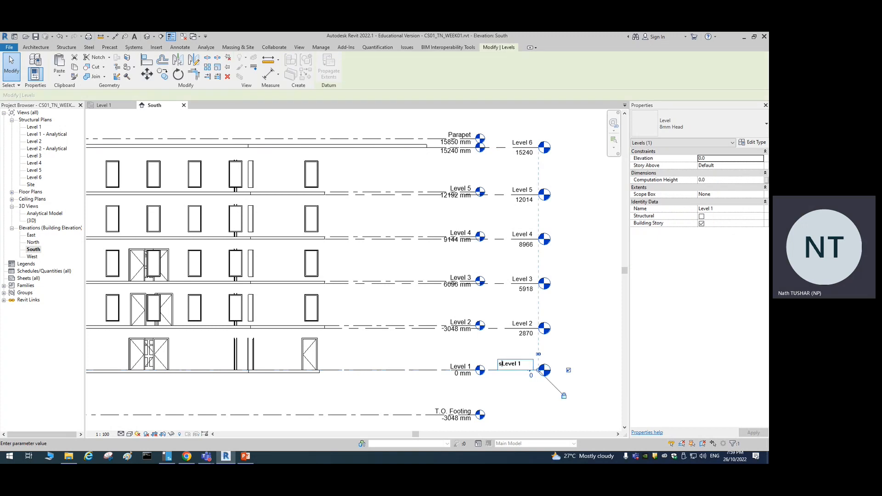
type("Str")
key("Return")
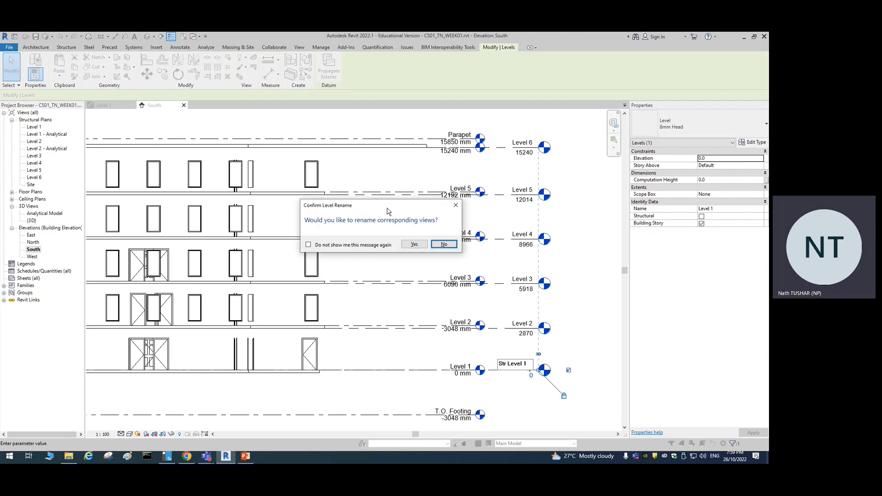
left_click_drag(374, 206, 381, 185)
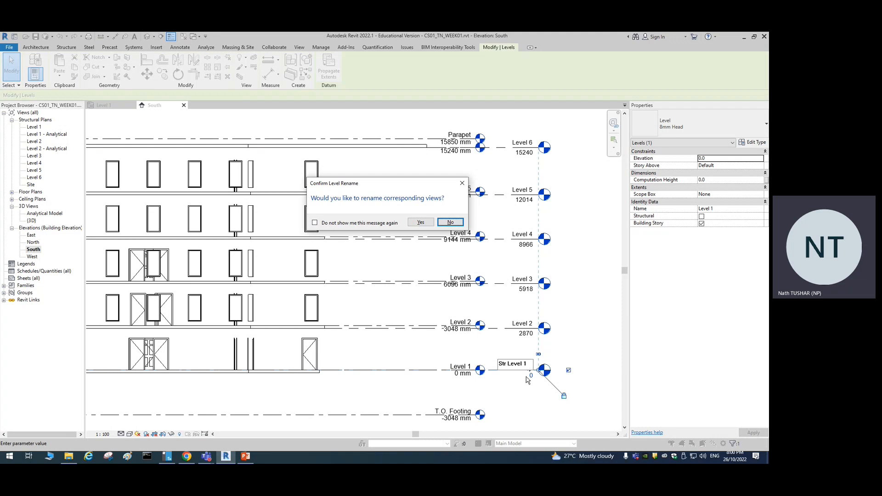
left_click(418, 223)
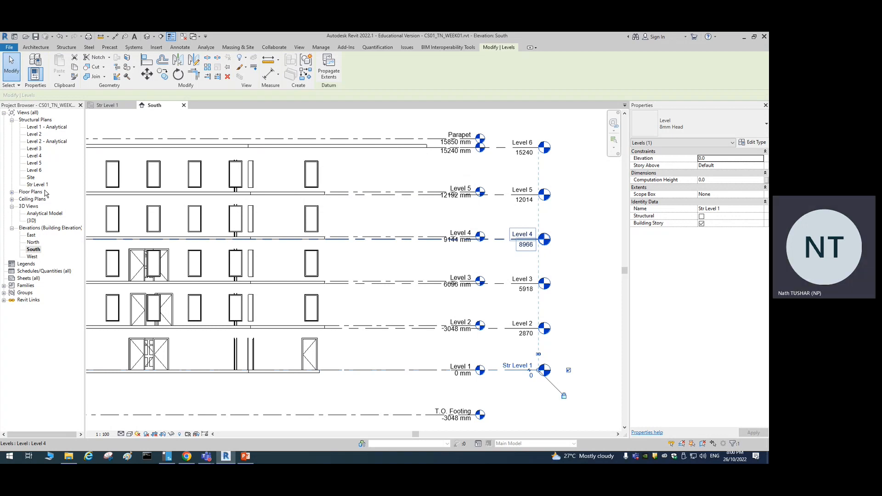
- Rename the project's Level 2 as "Str Level 2" together with its corresponding views
left_click(517, 324)
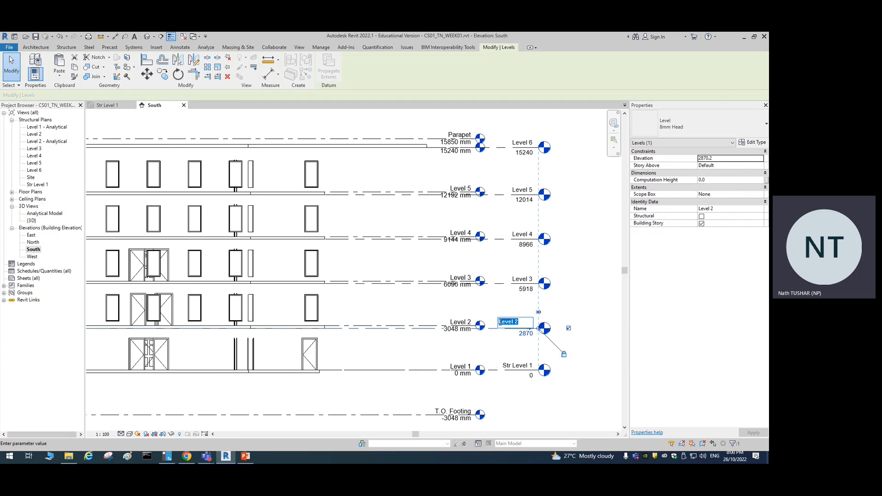
left_click(500, 322)
type("Str")
key("Return")
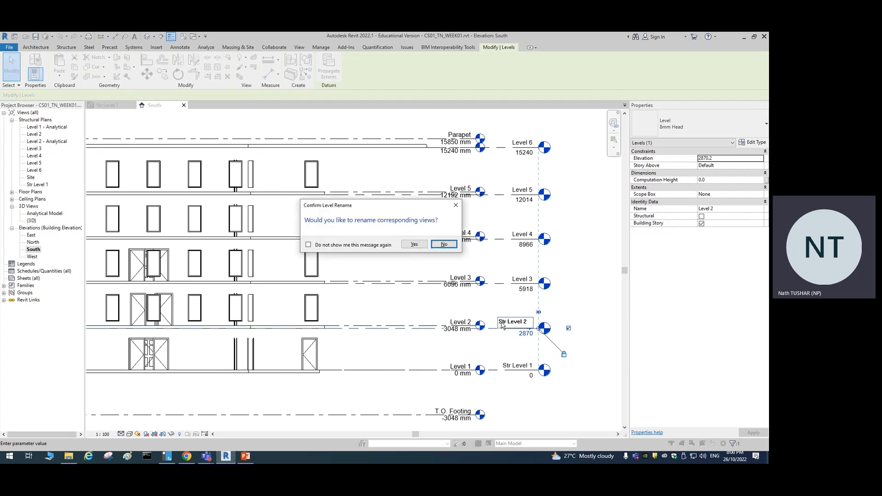
left_click(410, 245)
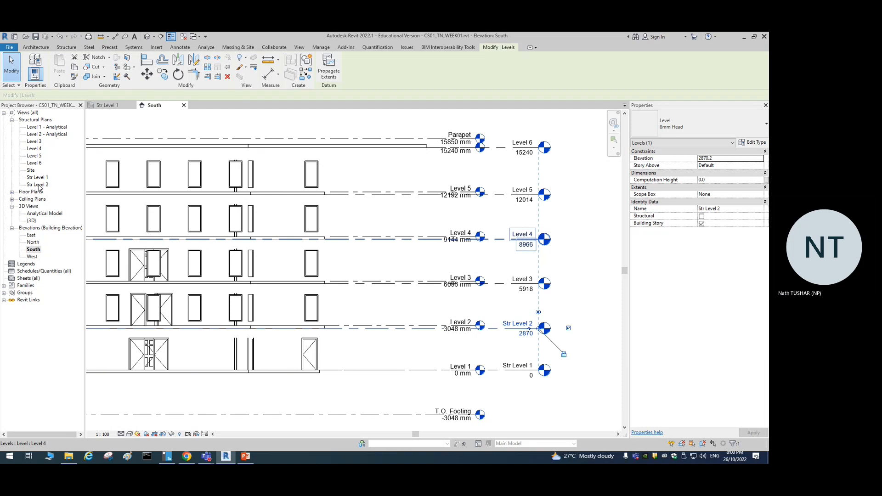
- Rename the project's Level 3 as "Str Level 3" together with its corresponding views
left_click(517, 280)
left_click(517, 279)
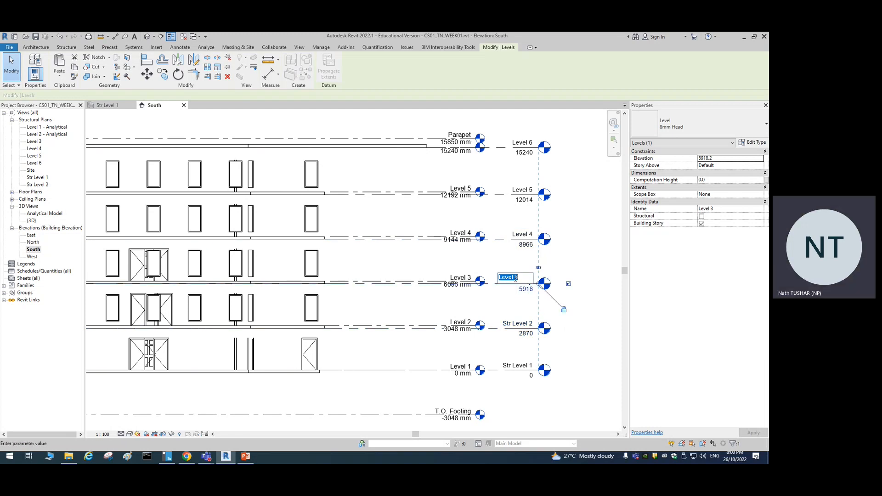
key("Home")
type("Str")
key("Return")
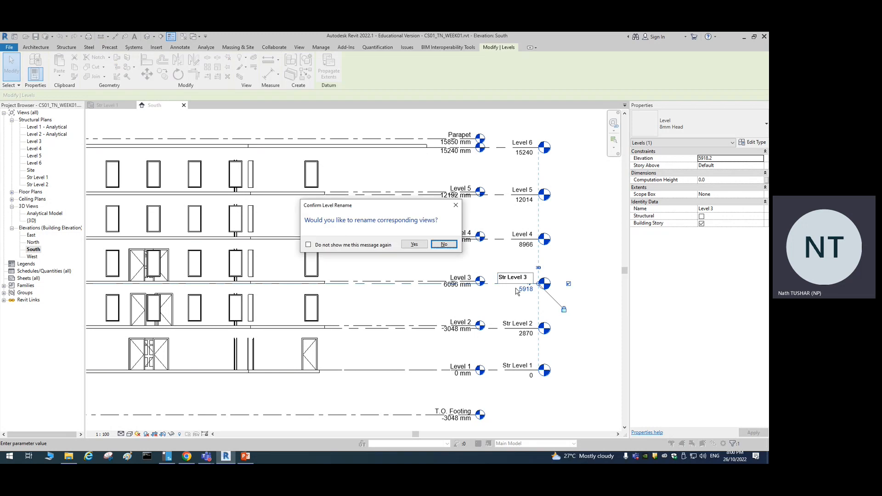
left_click(413, 246)
- Rename the project's Level 4 as "Str Level 4" together with its corresponding views
left_click(515, 233)
left_click(502, 232)
left_click(500, 233)
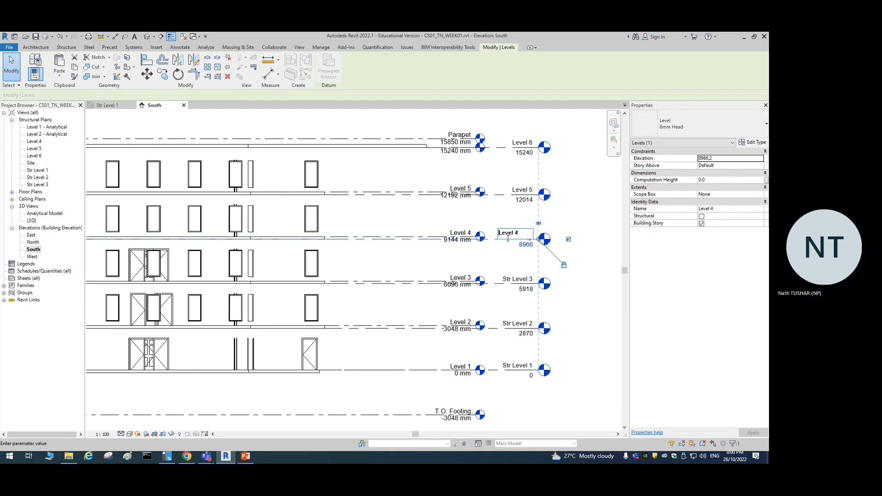
type("Str")
key("Return")
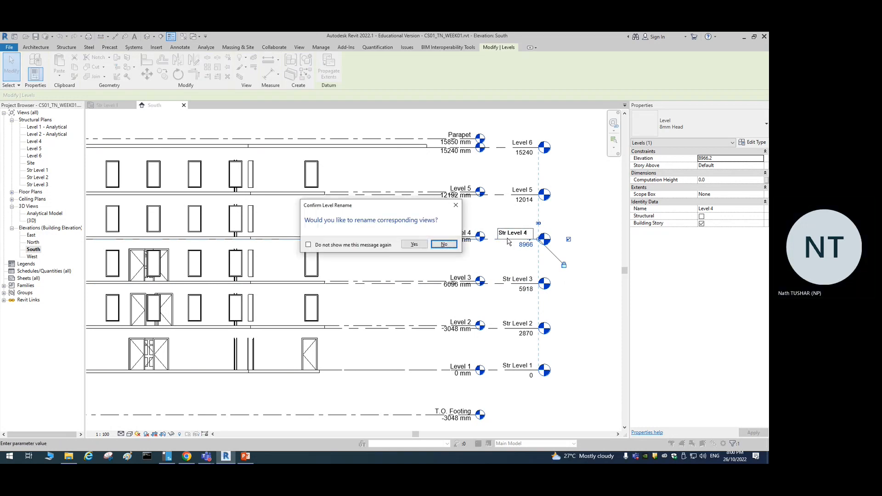
left_click(412, 245)
- Rename the project's Level 5 as "Str Level 5" together with its corresponding views
double_click(512, 191)
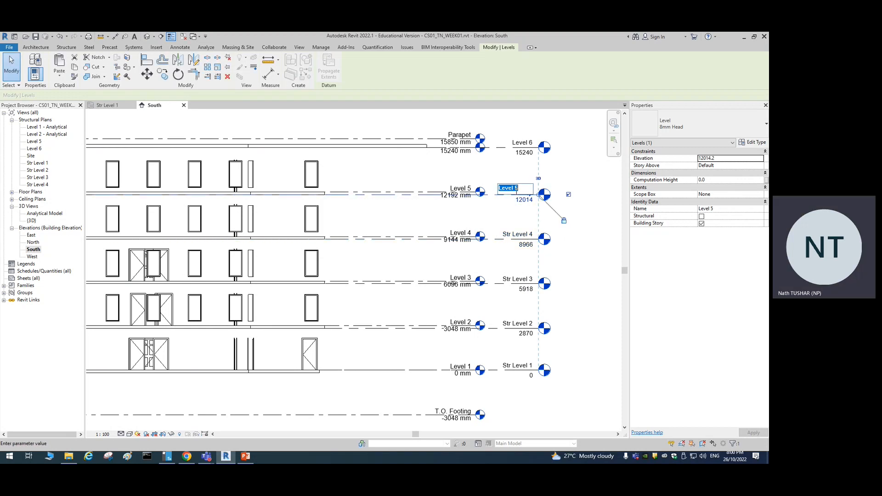
left_click(501, 188)
type("Str")
key("Return")
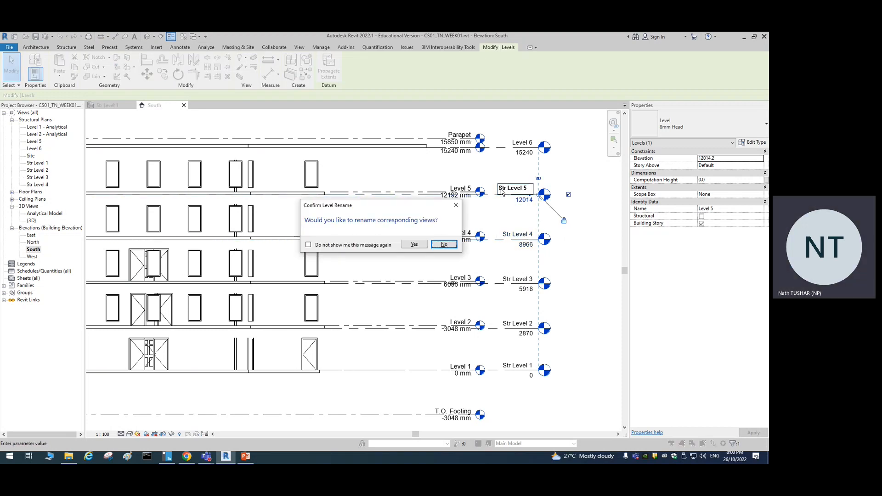
left_click(413, 245)
- Rename the project's Level 6 as "Roof" and accept renaming its corresponding views
double_click(522, 143)
left_click(500, 142)
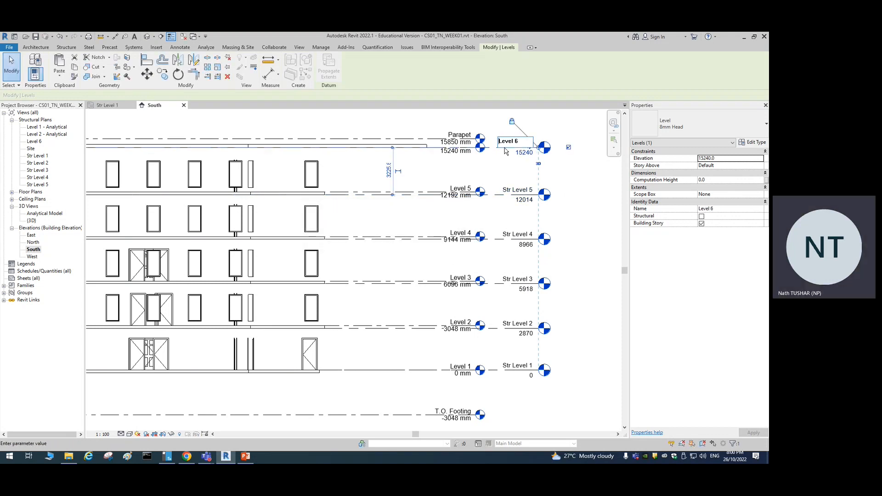
type("S")
key("BackSpace")
key("Delete")
key("Delete")
key("Delete")
key("Delete")
key("Delete")
key("Delete")
type("Roof")
key("Return")
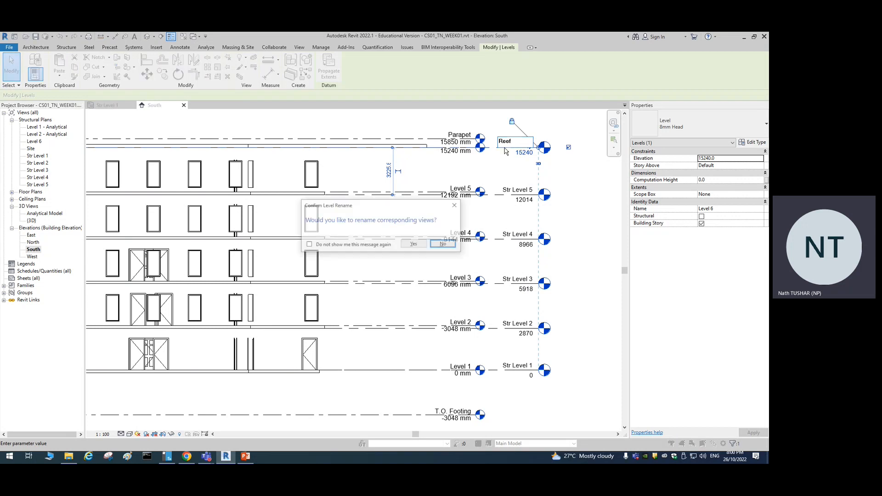
left_click(414, 244)
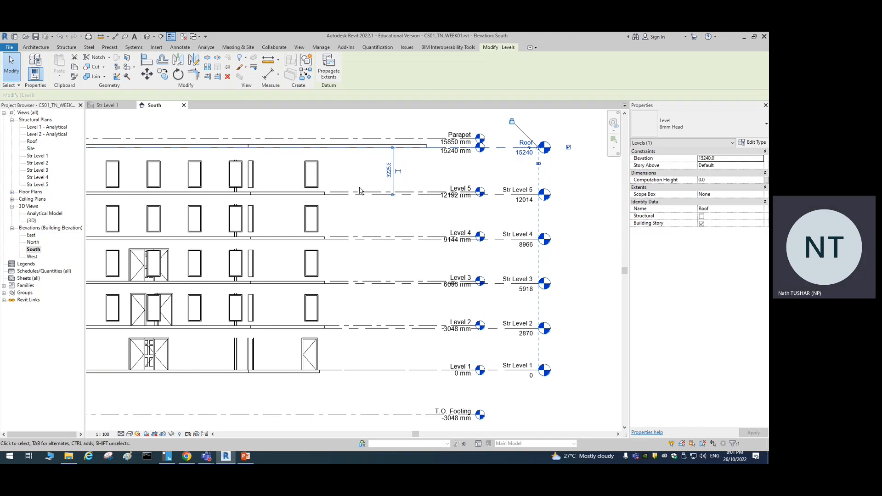
scroll(568, 380, "down", 2)
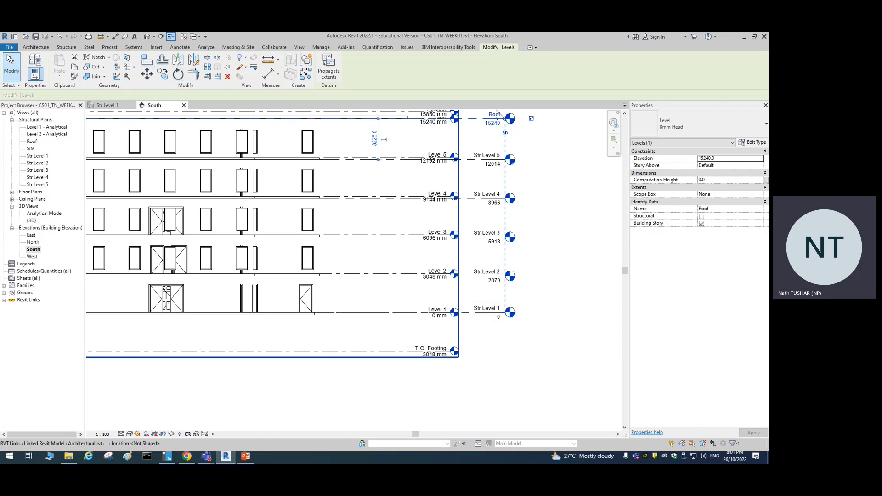
left_click(13, 67)
left_click(66, 47)
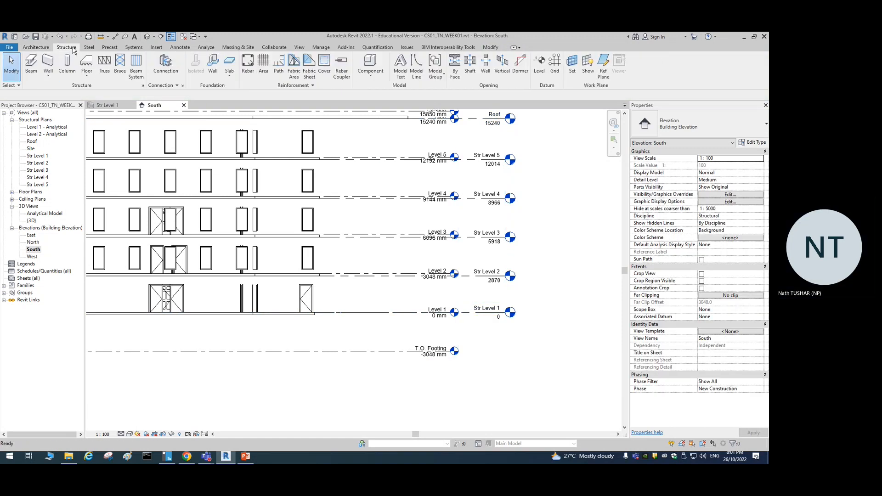
left_click(540, 64)
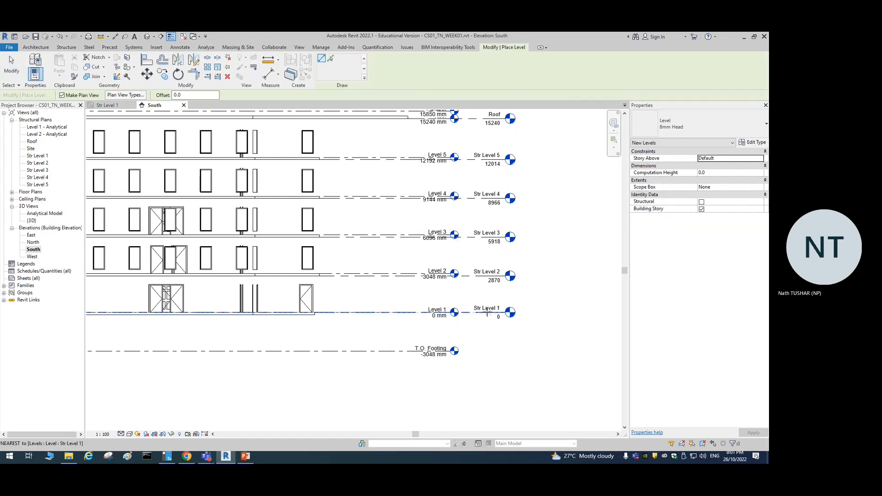
key("Escape")
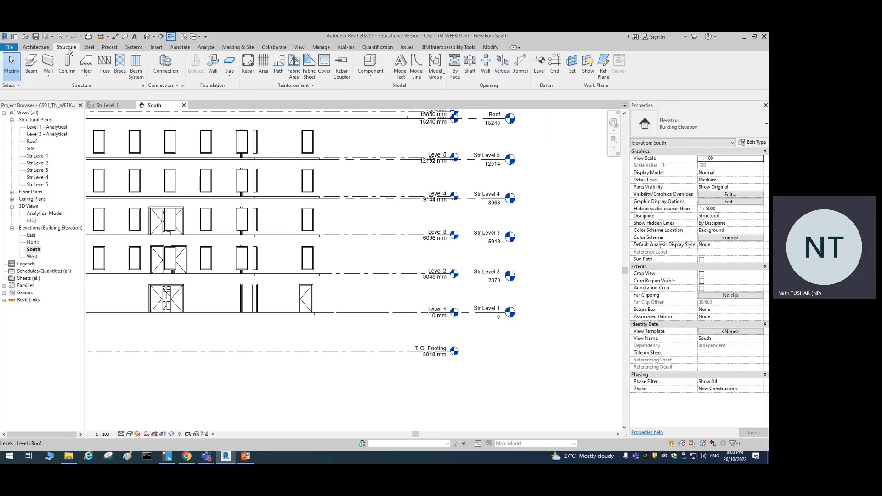
- Place a new level offset -3048 mm from Str Level 1, beside the linked T.O. Footing level, with its head aligned to the other structural levels
left_click(539, 64)
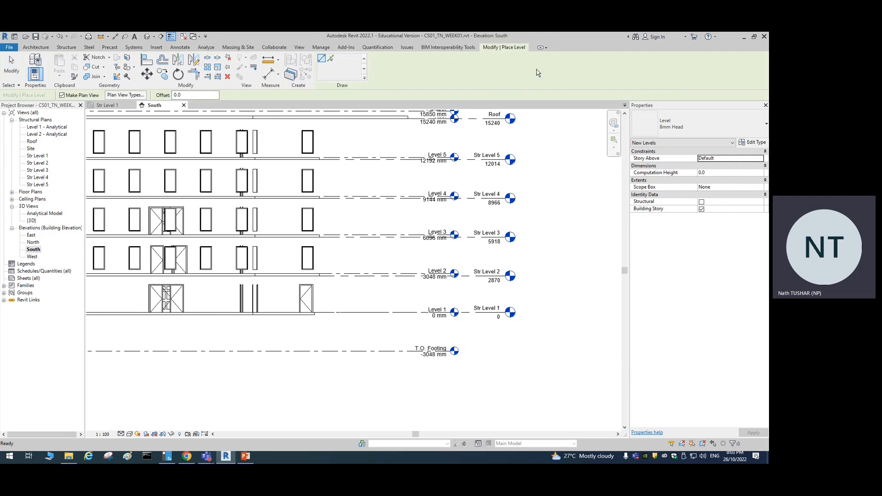
left_click(188, 96)
left_click_drag(188, 95, 166, 100)
left_click(188, 95)
double_click(179, 95)
type("-3048")
key("Return")
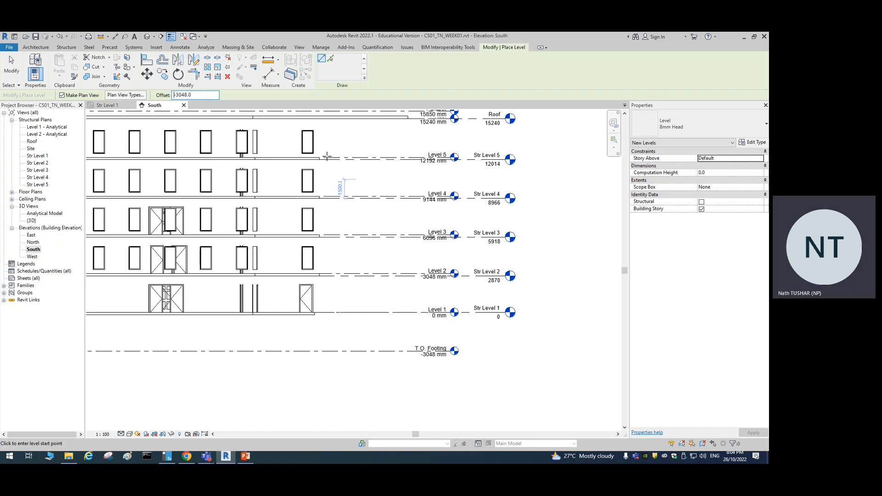
left_click(198, 95)
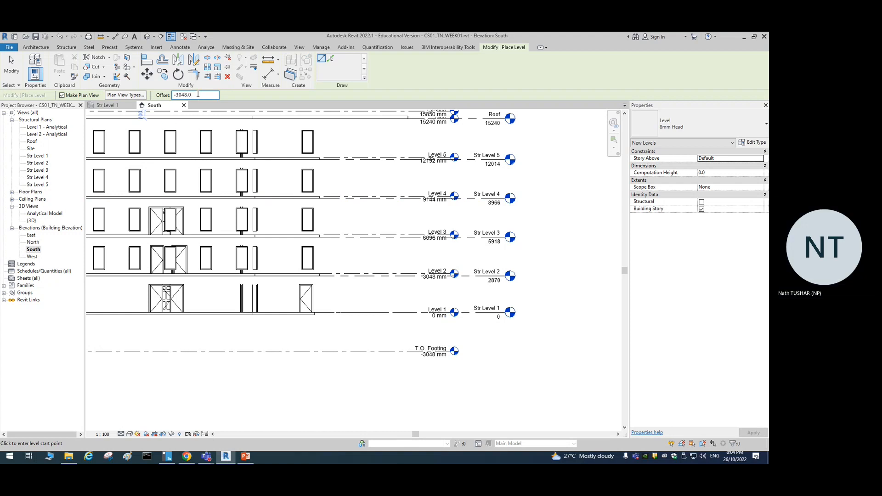
double_click(198, 94)
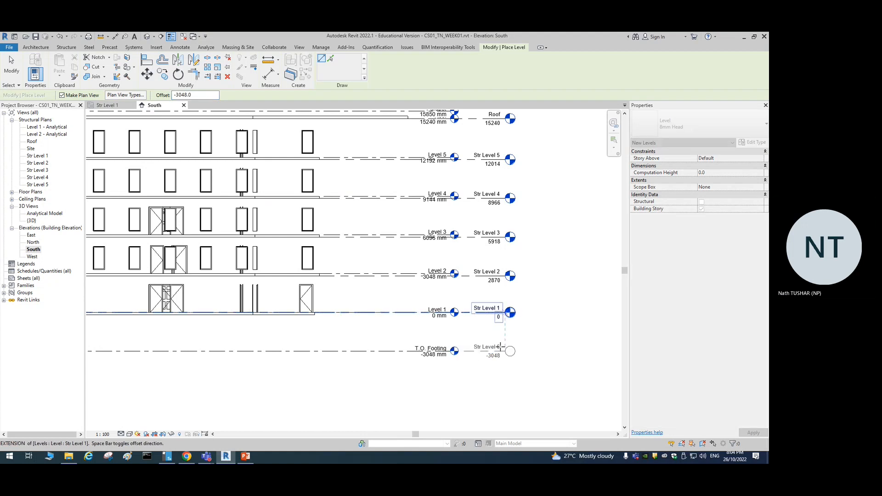
left_click(503, 351)
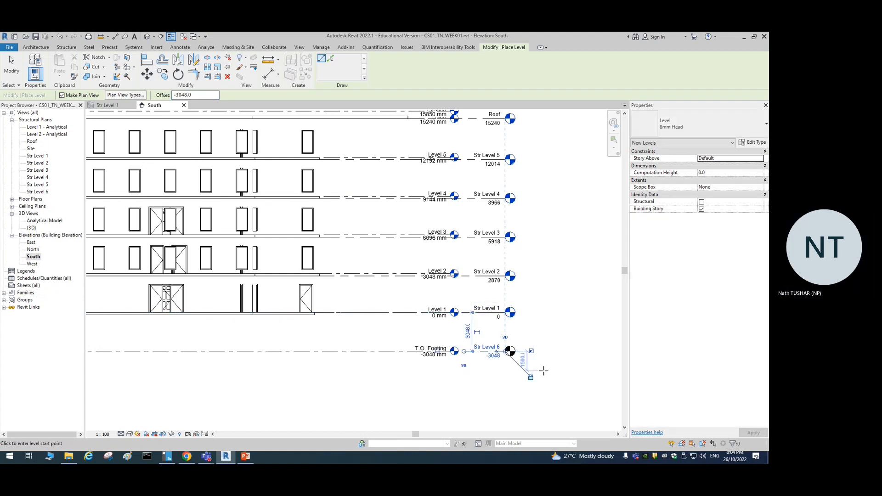
key("Escape")
key("Escape")
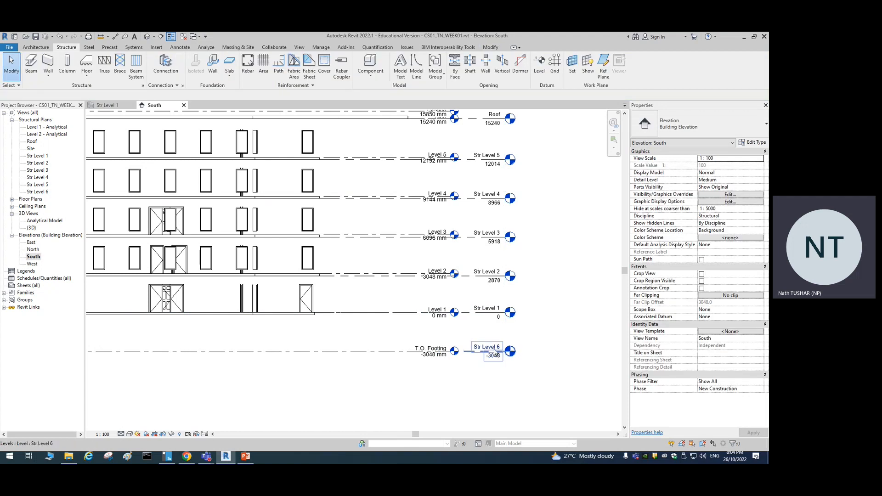
- Rename the new level at -3048 as "T. O FOOTING" together with its corresponding views, and deselect it
scroll(526, 343, "down", 2)
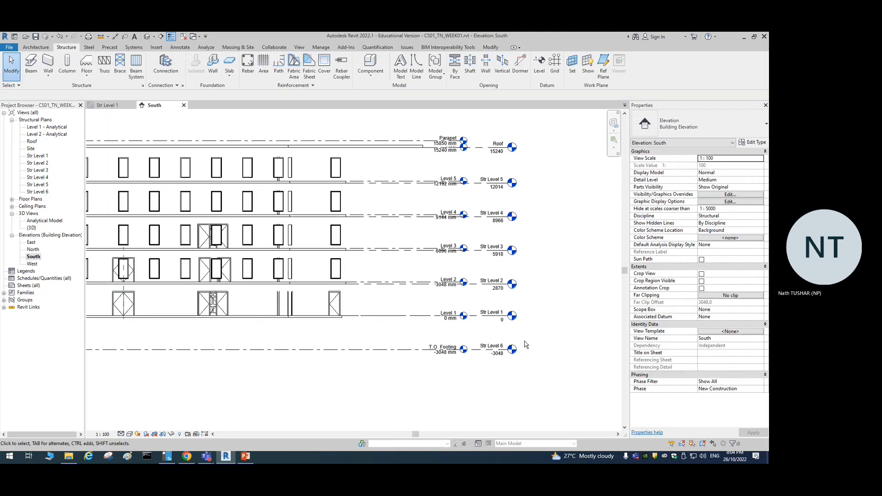
scroll(526, 344, "up", 1)
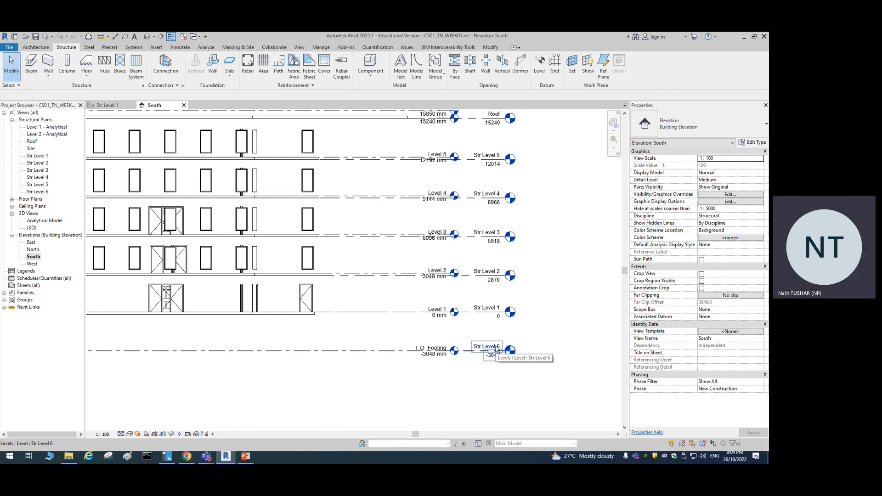
double_click(496, 345)
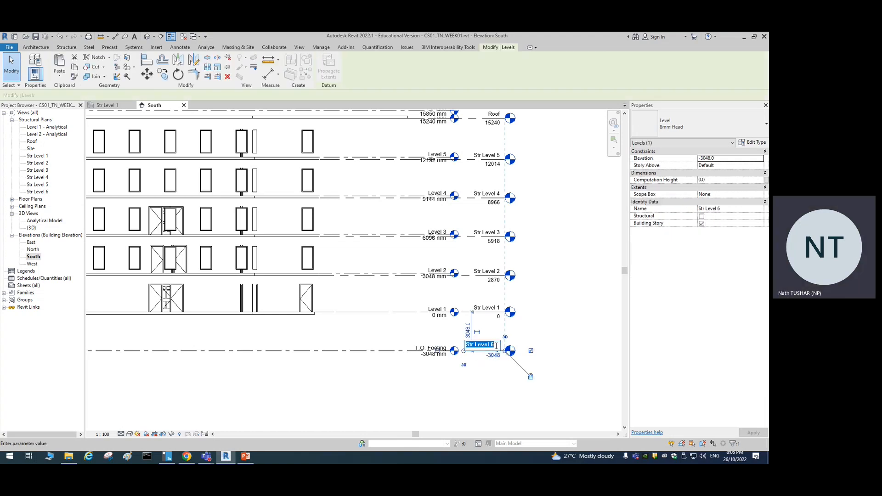
type("T")
type(". 0")
type("FOOTING")
key("Return")
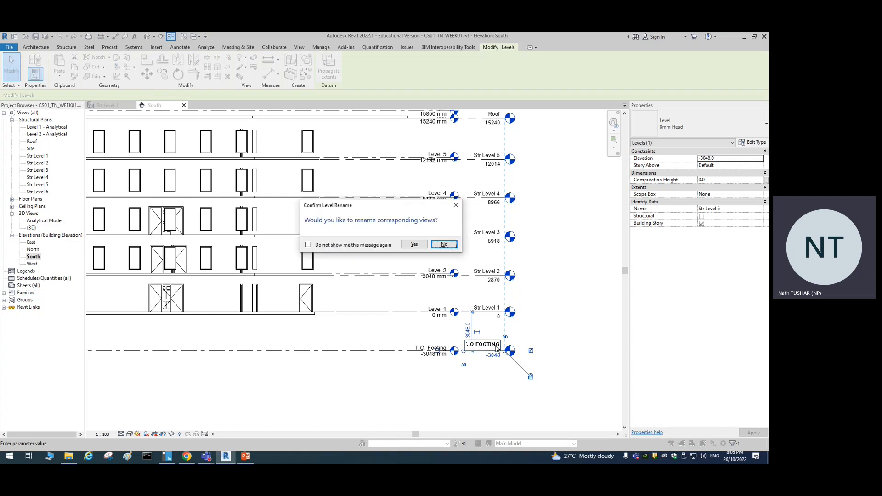
left_click(413, 244)
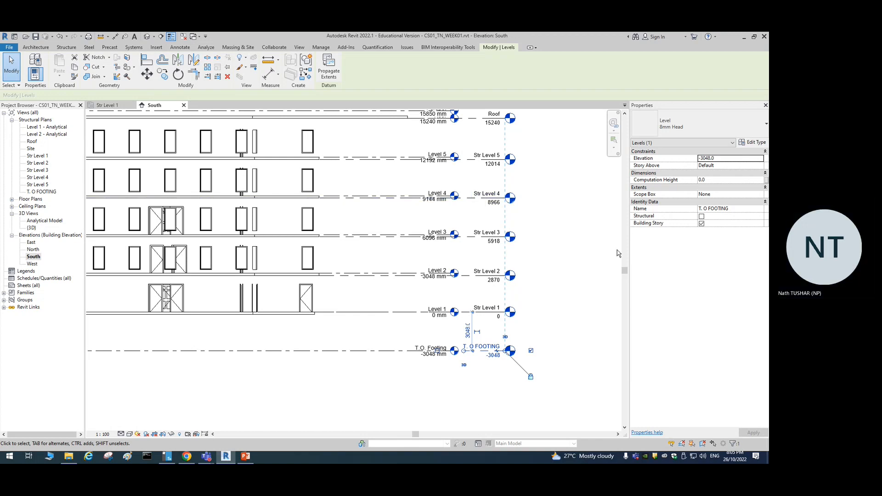
left_click(586, 267)
scroll(557, 274, "down", 1)
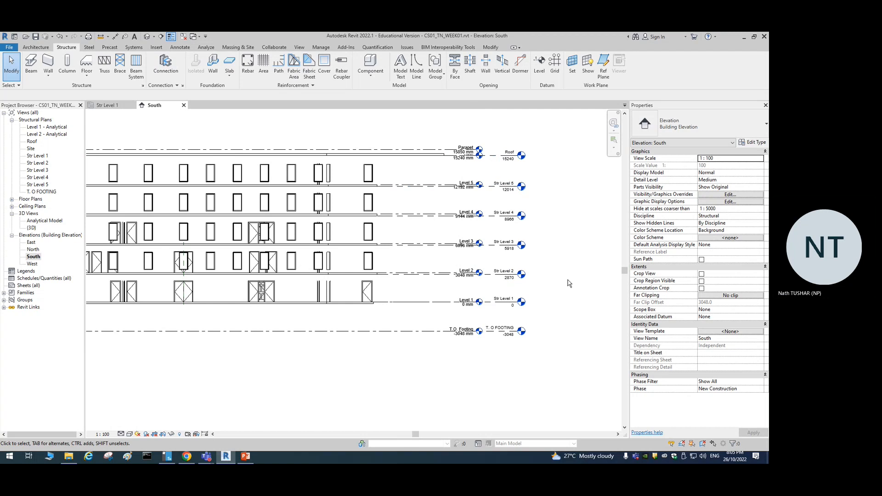
scroll(438, 413, "down", 1)
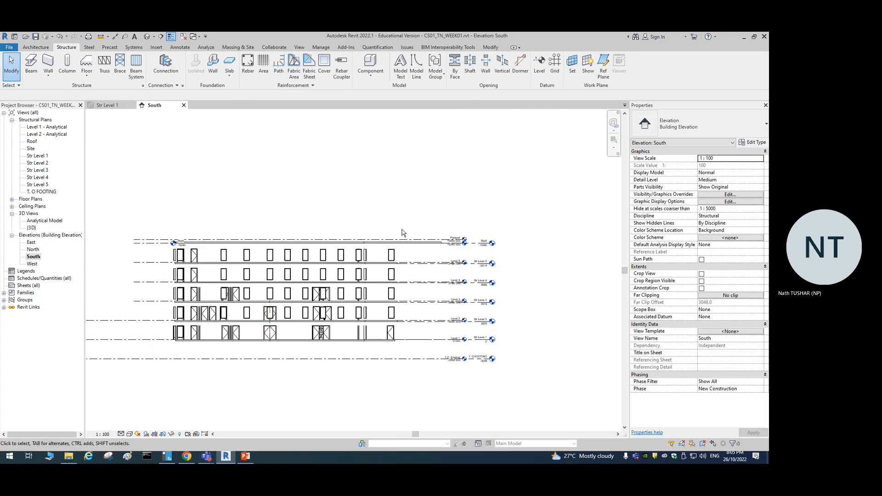
middle_click_drag(310, 196, 368, 172)
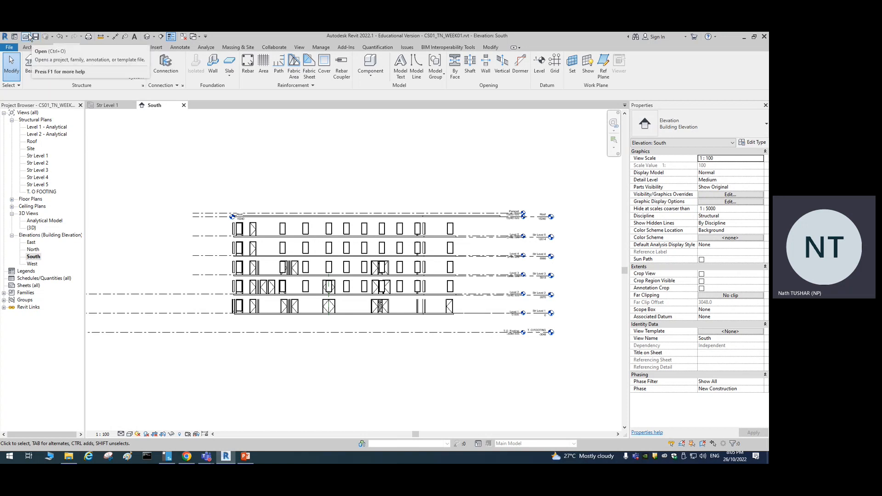
left_click(28, 37)
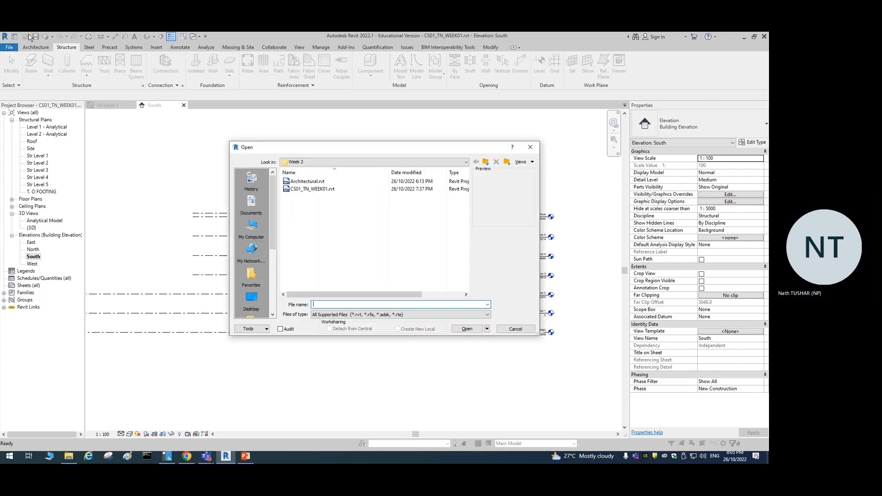
left_click(515, 329)
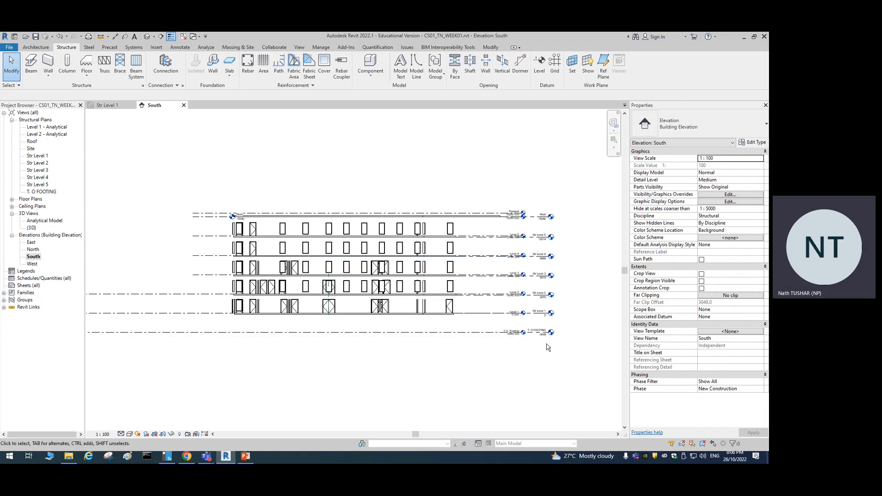
- Try to place another level along Str Level 1 with an offset of -6000 mm
scroll(547, 348, "up", 5)
middle_click_drag(585, 309, 507, 325)
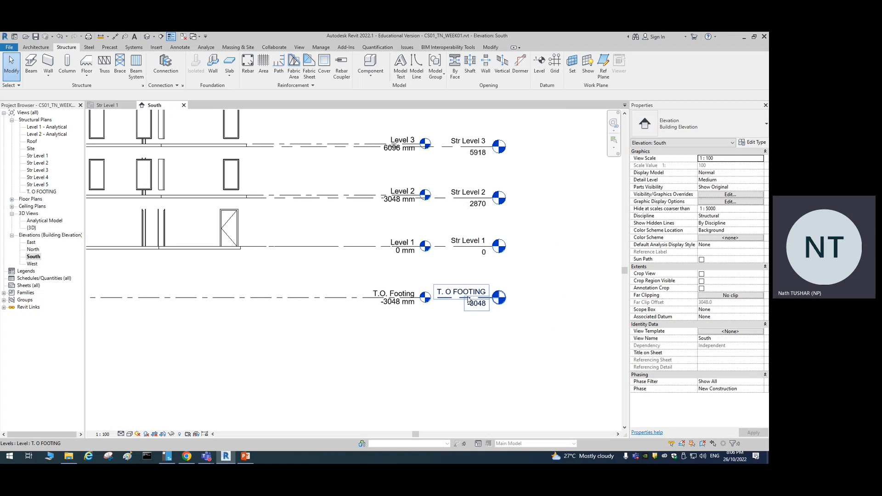
left_click(541, 69)
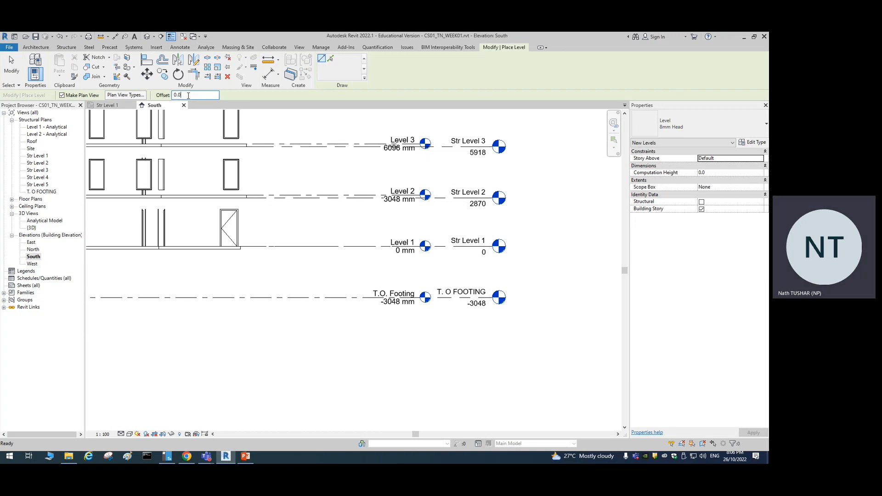
left_click_drag(186, 95, 156, 101)
type("6000")
left_click(175, 95)
type("-")
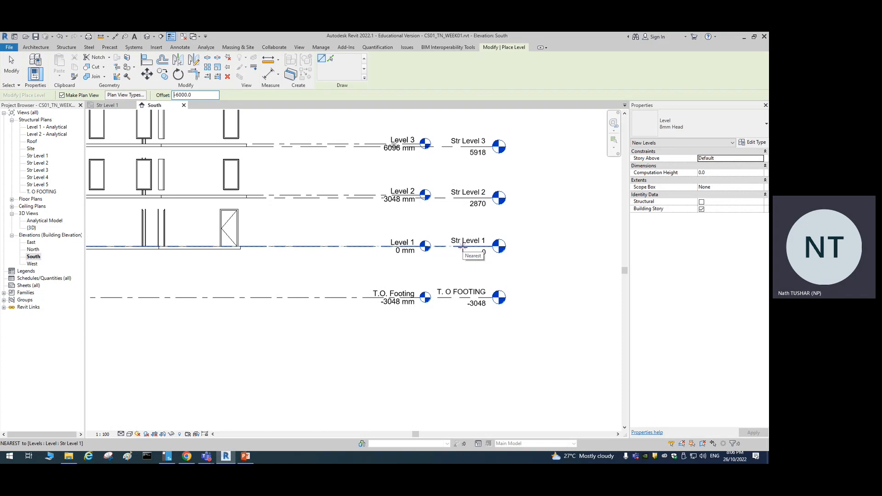
left_click(462, 247)
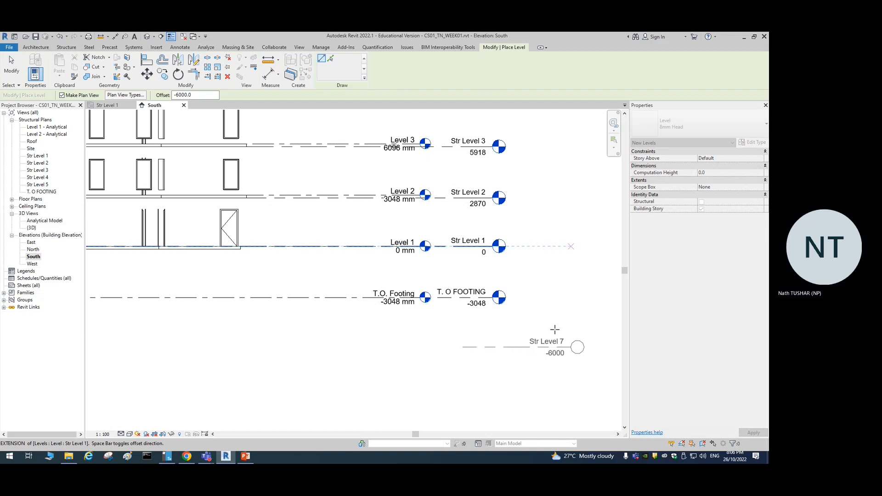
key("Escape")
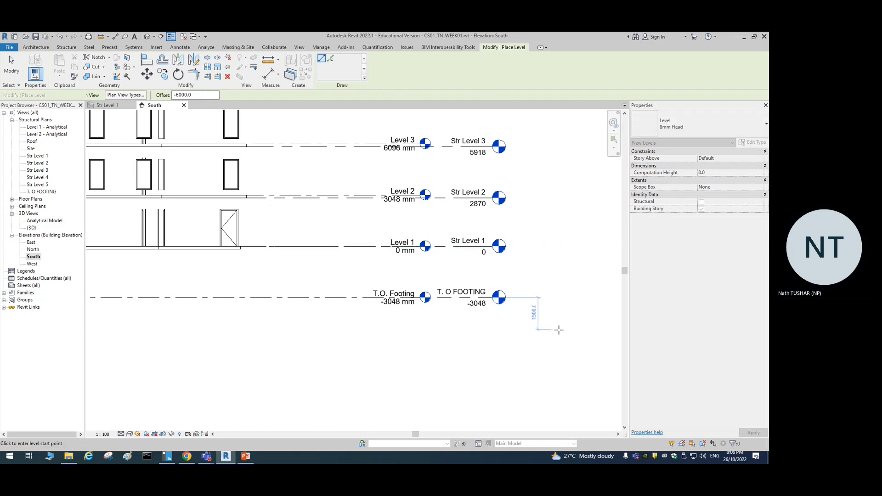
key("Escape")
- Stretch the left end of the T. O FOOTING level line beneath the building and show a level head at that end
left_click(443, 302)
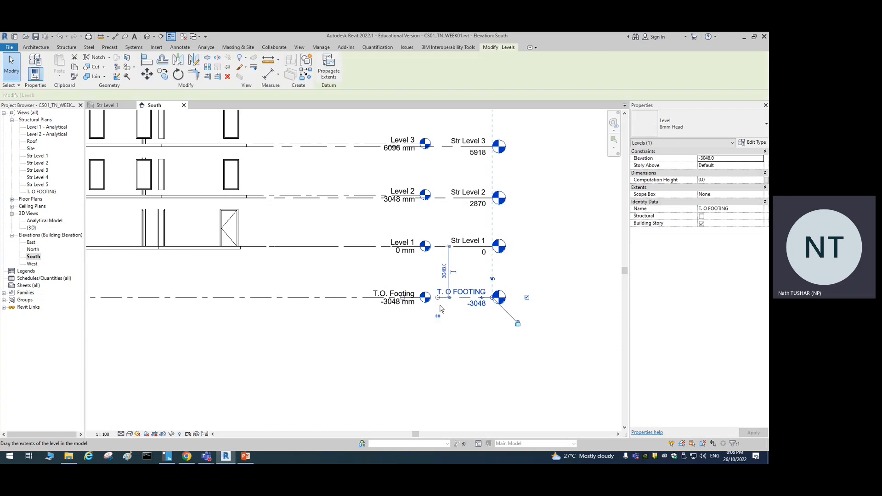
left_click(403, 298)
left_click_drag(437, 298, 191, 346)
scroll(203, 351, "down", 2)
middle_click_drag(277, 358, 467, 343)
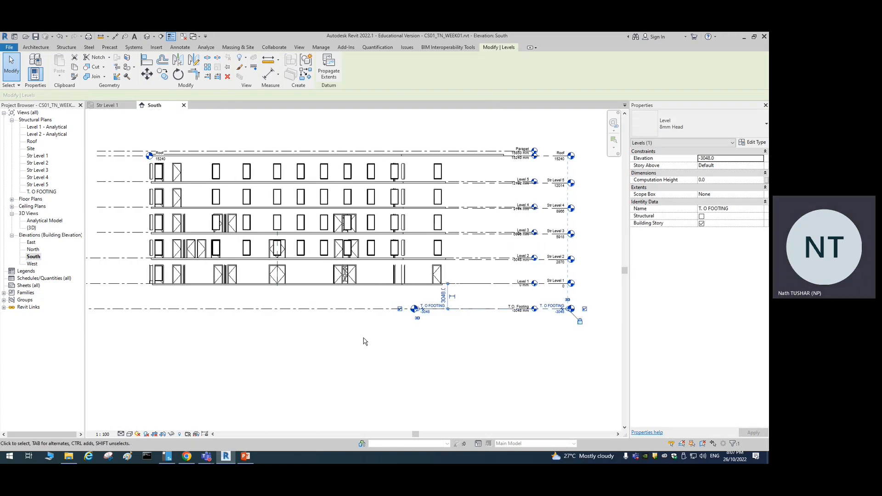
scroll(381, 345, "down", 2)
middle_click_drag(400, 351, 470, 317)
scroll(473, 310, "up", 2)
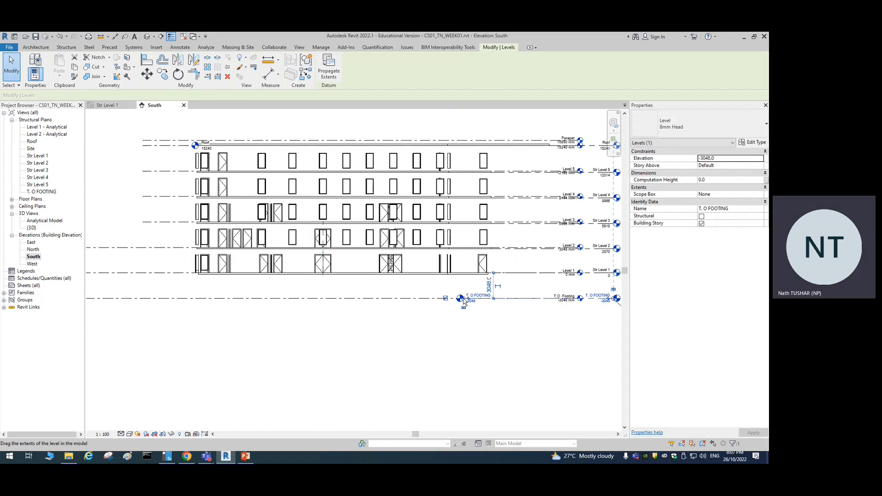
- Extend the left end of the T. O FOOTING level line past the building's left side, leaving nothing selected
left_click_drag(463, 299, 168, 317)
scroll(207, 342, "down", 2)
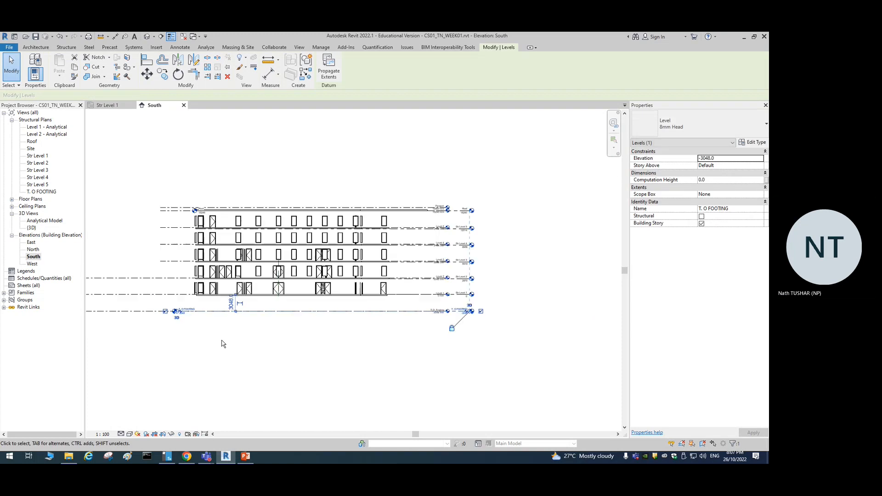
middle_click_drag(200, 343, 291, 325)
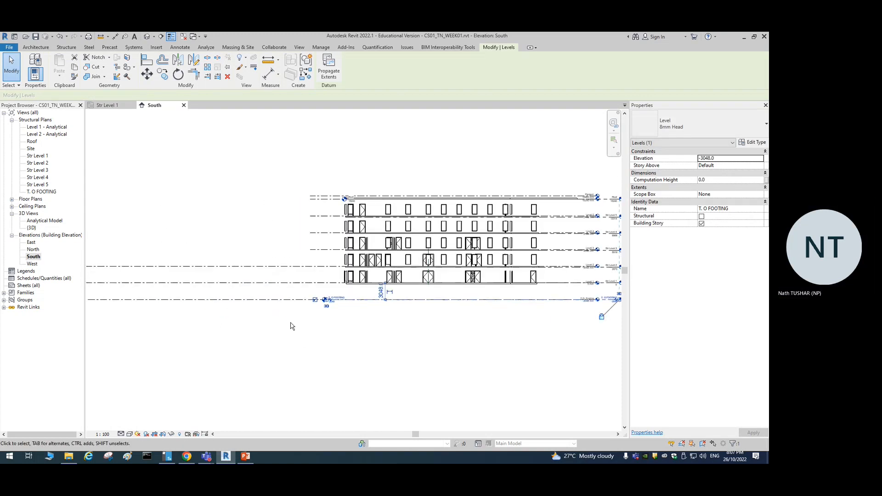
scroll(311, 309, "up", 3)
left_click_drag(356, 284, 295, 283)
scroll(284, 350, "down", 4)
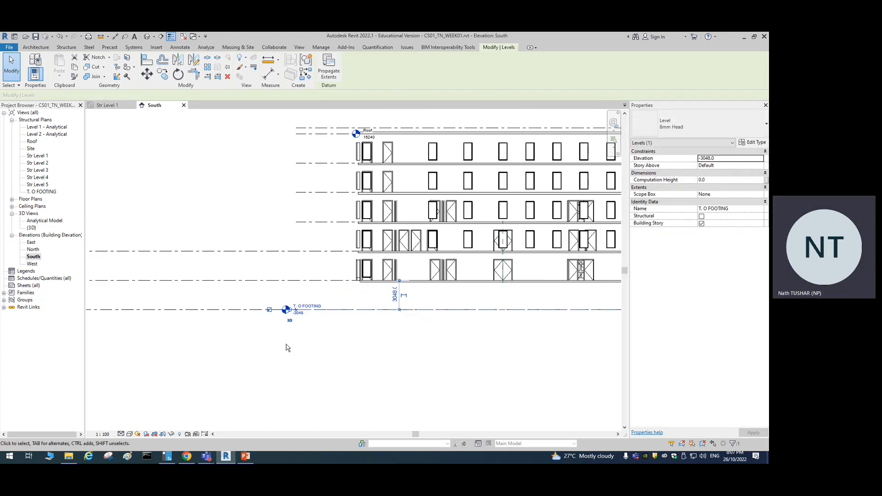
left_click(304, 252)
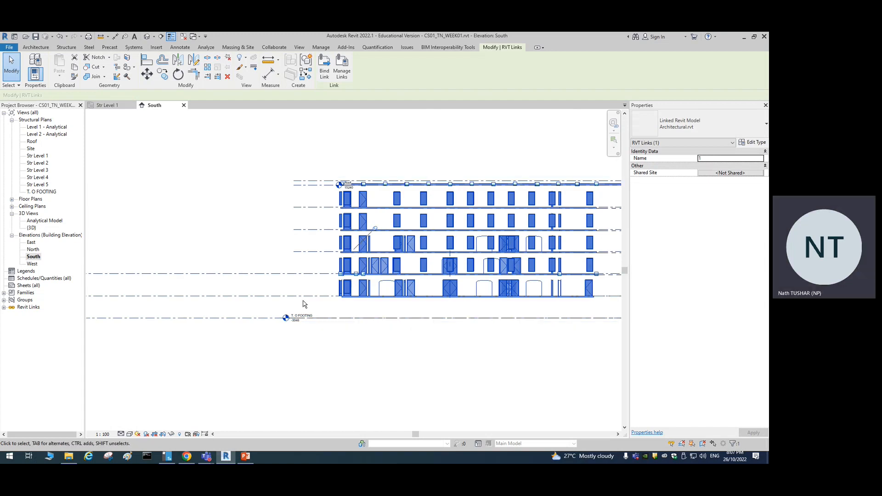
left_click(327, 358)
scroll(408, 352, "down", 1)
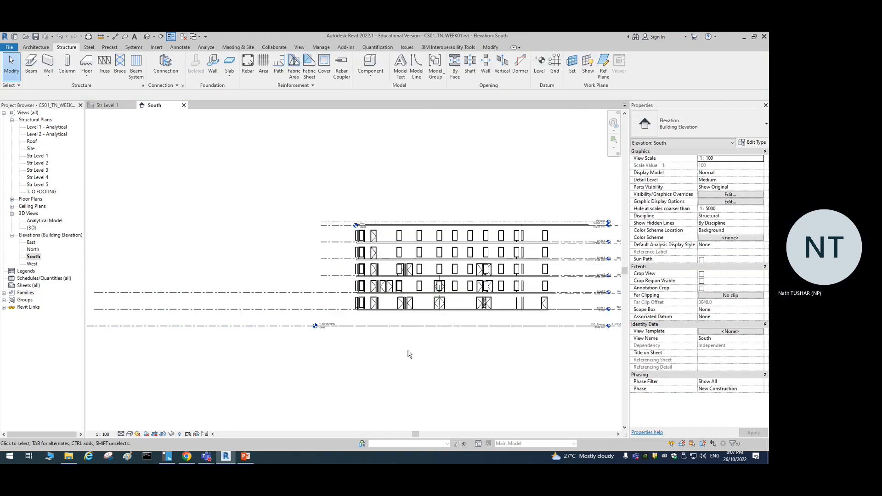
- Extend the left ends of Str Level 1 and Str Level 2 until they align with the T. O FOOTING end
middle_click_drag(508, 357, 405, 344)
left_click(523, 300)
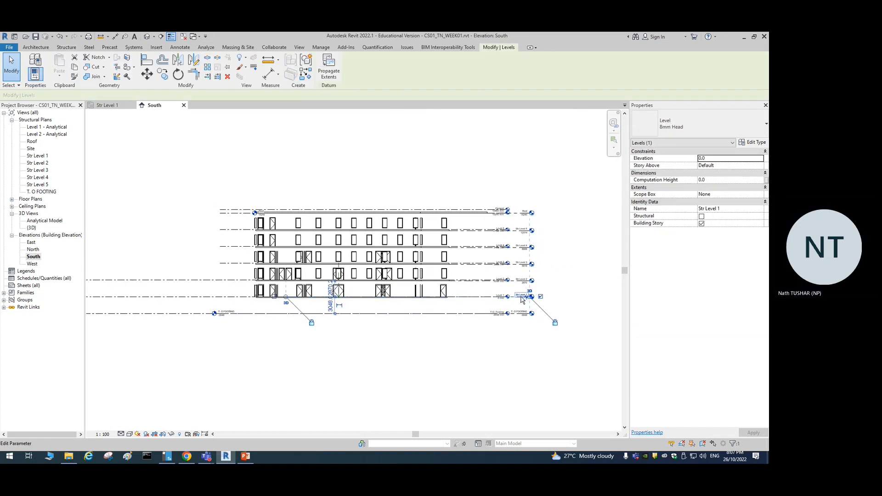
left_click_drag(286, 297, 218, 296)
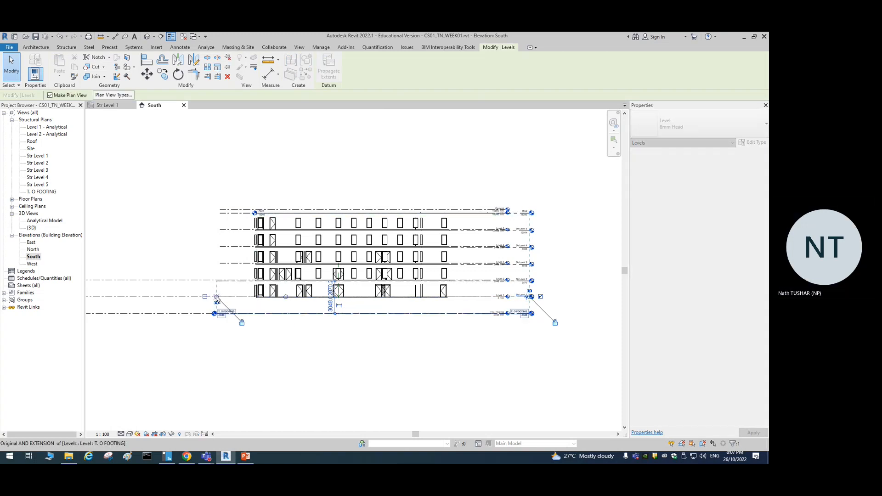
left_click(262, 280)
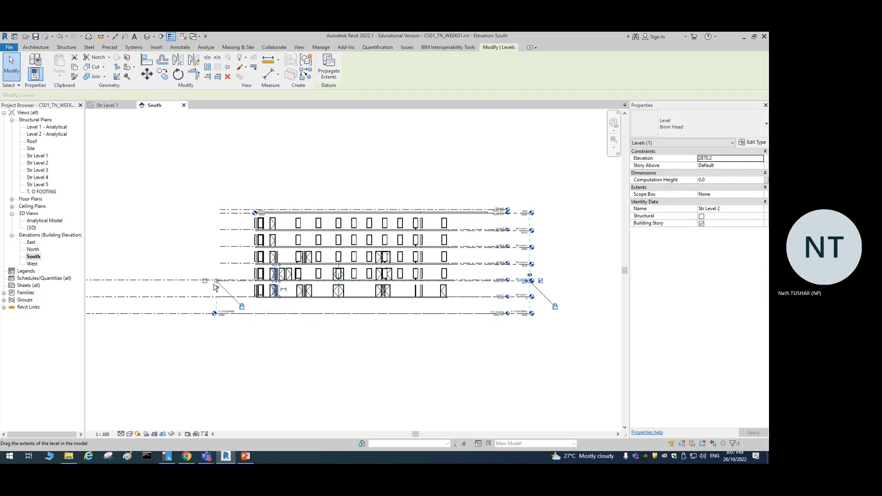
left_click_drag(216, 281, 216, 281)
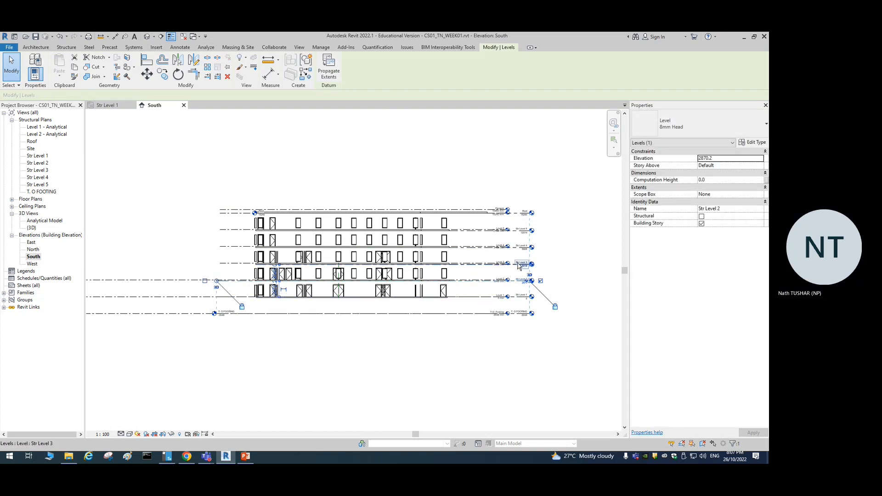
- Show the level heads at the left ends of Str Level 3, Str Level 4 and Str Level 5
left_click(518, 248)
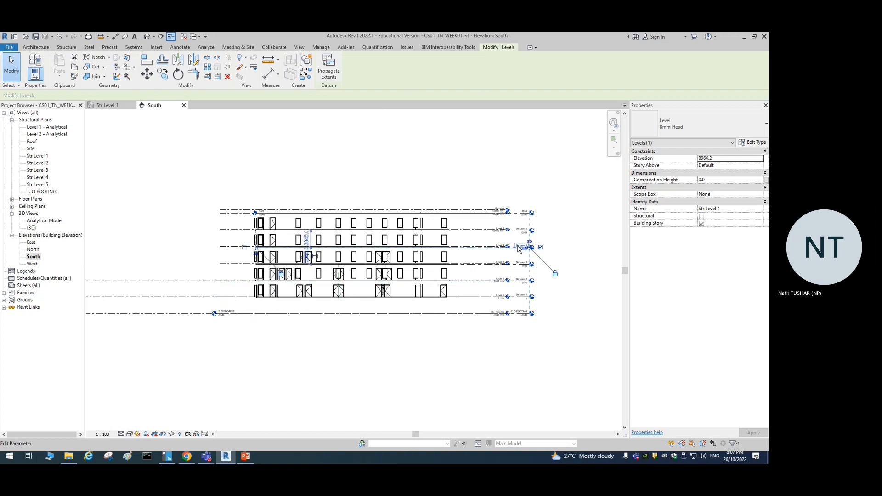
left_click(520, 264)
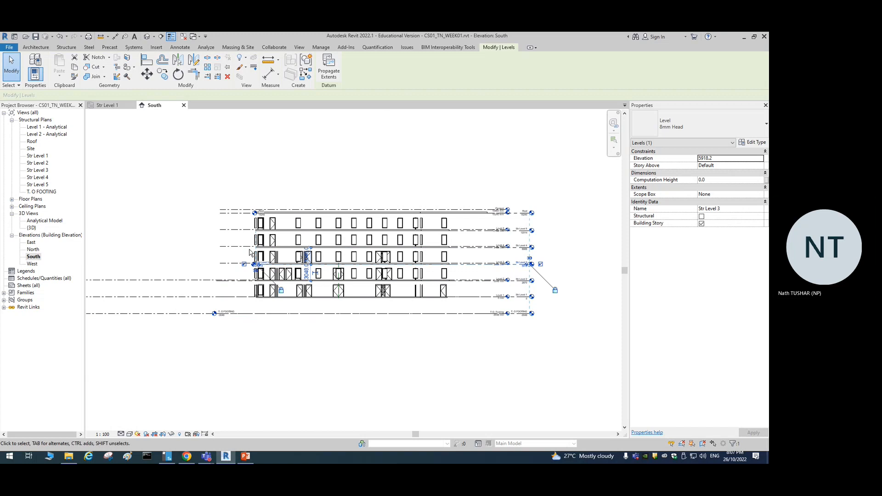
left_click(265, 247)
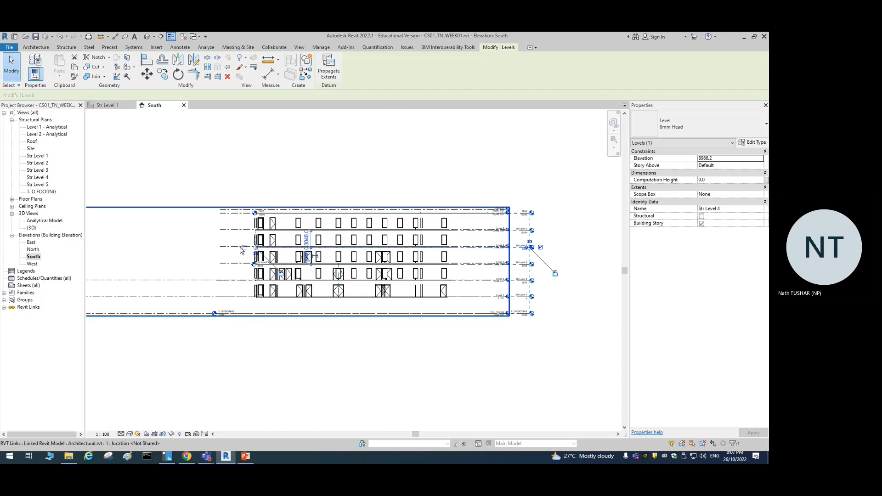
left_click(278, 230)
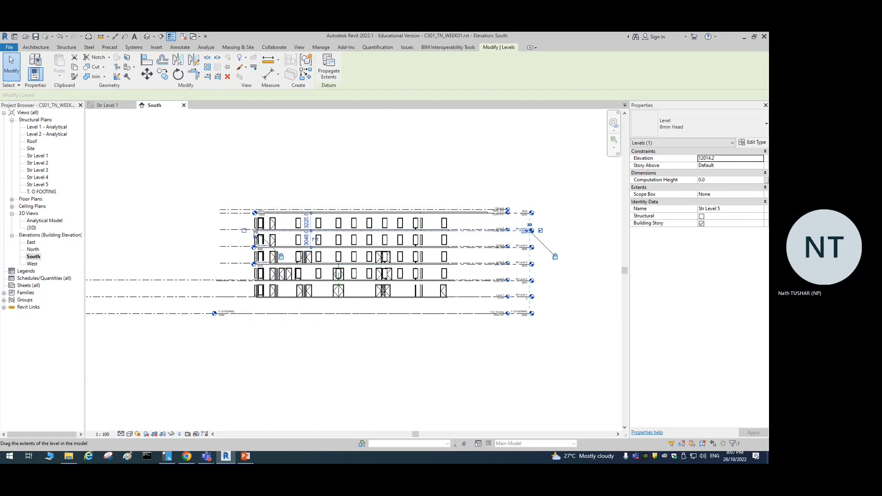
- Extend the left end of the Roof level past the building until it aligns with the T. O FOOTING end
left_click(281, 216)
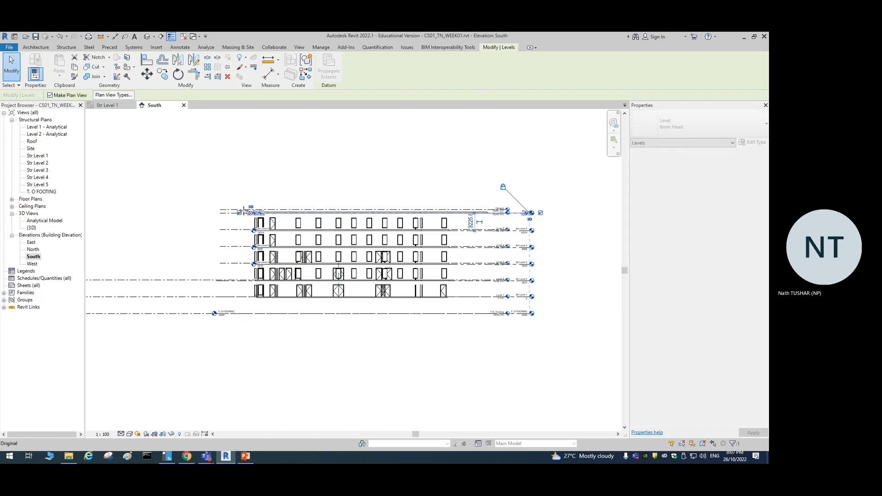
left_click_drag(251, 213, 217, 213)
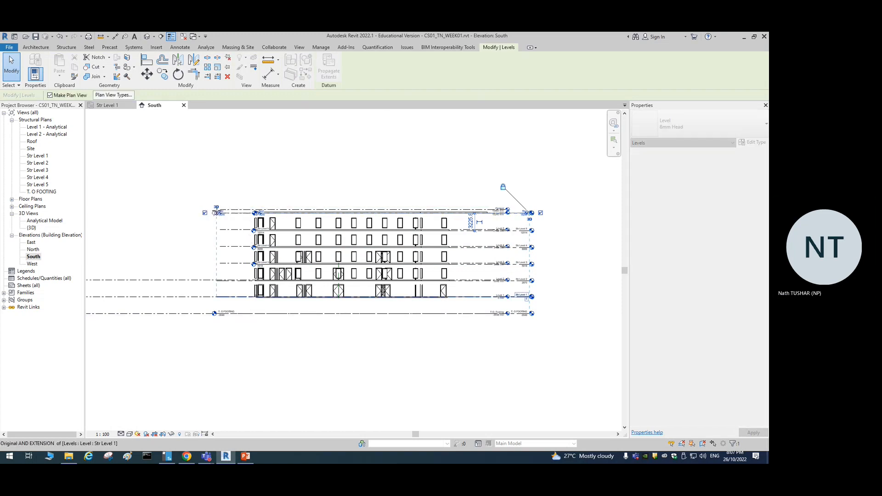
scroll(257, 230, "up", 2)
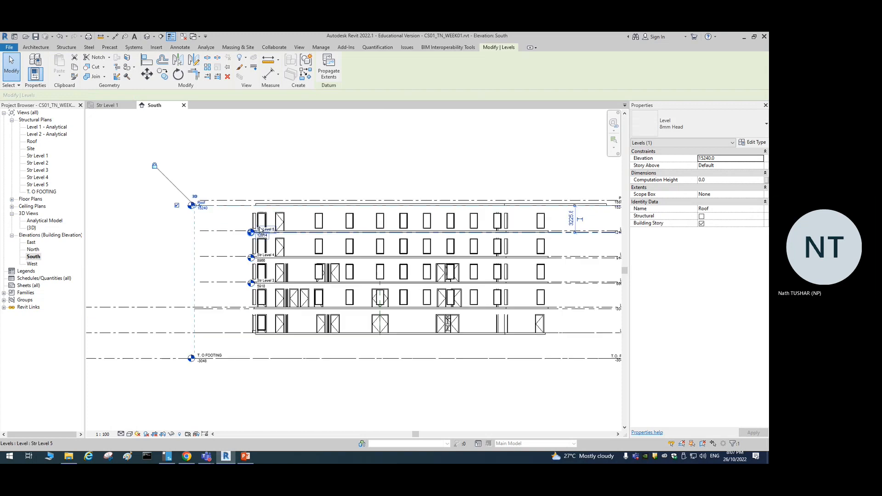
scroll(260, 229, "up", 2)
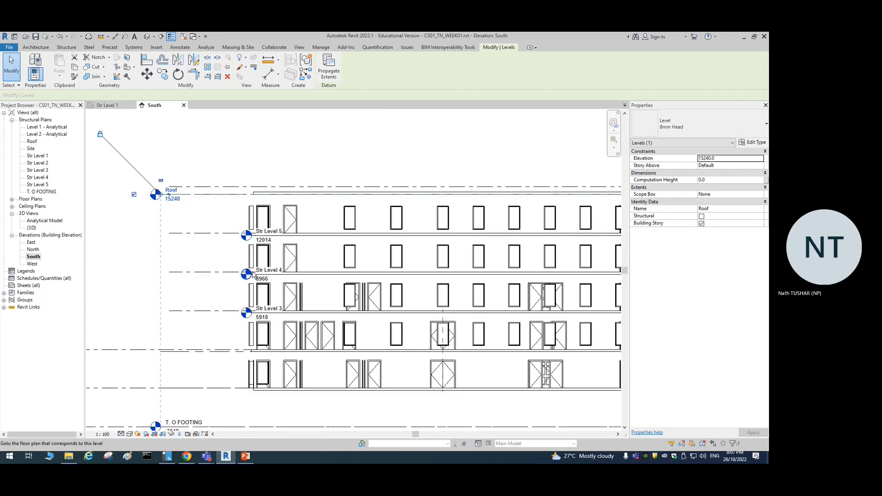
scroll(271, 245, "up", 3)
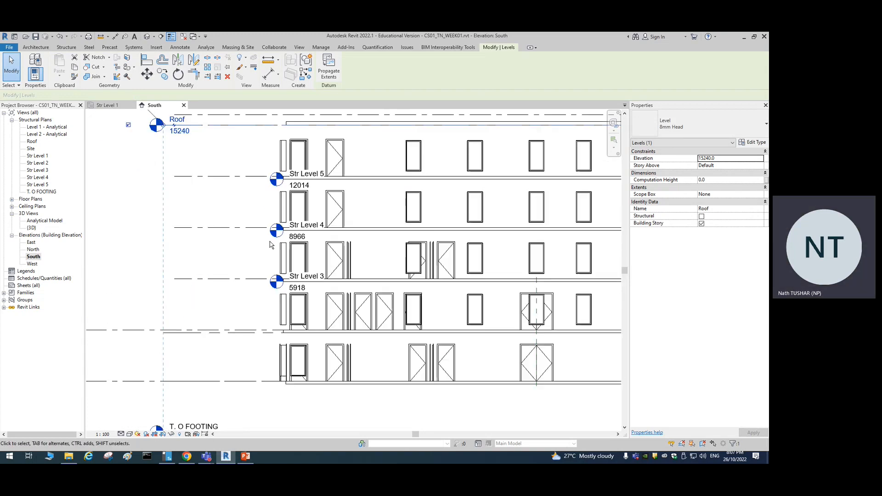
scroll(268, 260, "down", 2)
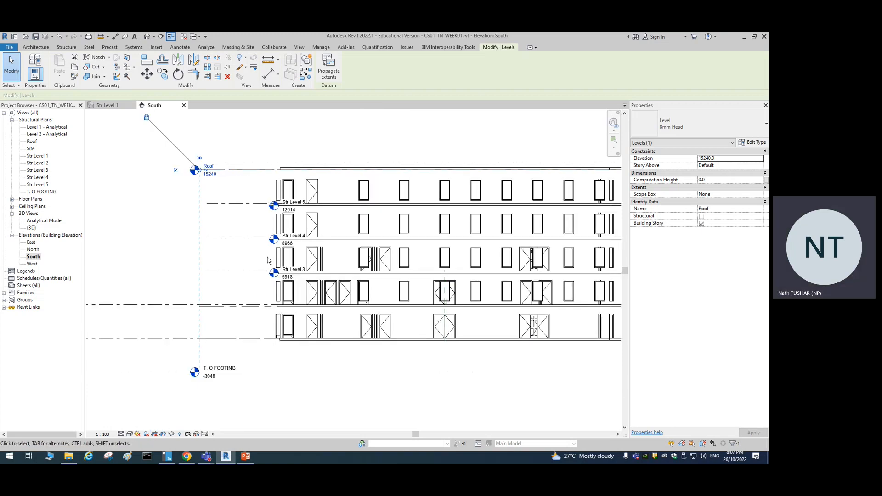
- Extend the locked left ends of Str Levels 3, 4 and 5 together to align with the Roof and T. O FOOTING heads
left_click(267, 260)
left_click(285, 245)
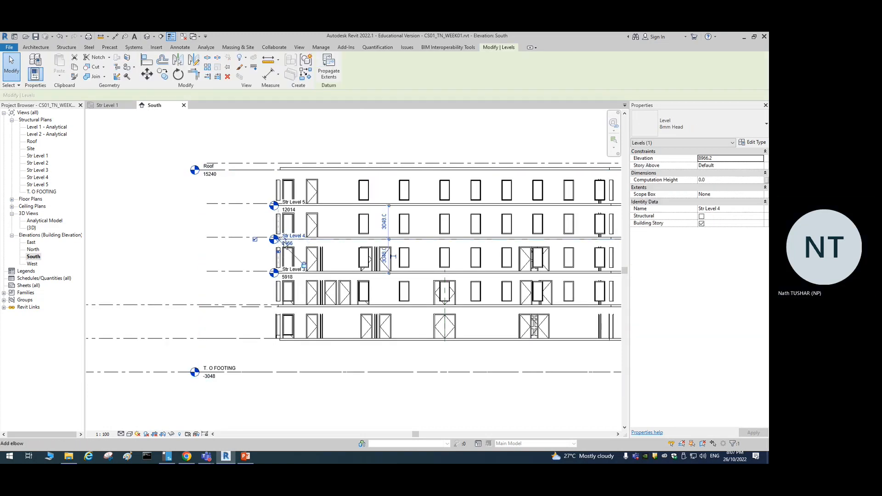
left_click_drag(278, 239, 198, 239)
key("Escape")
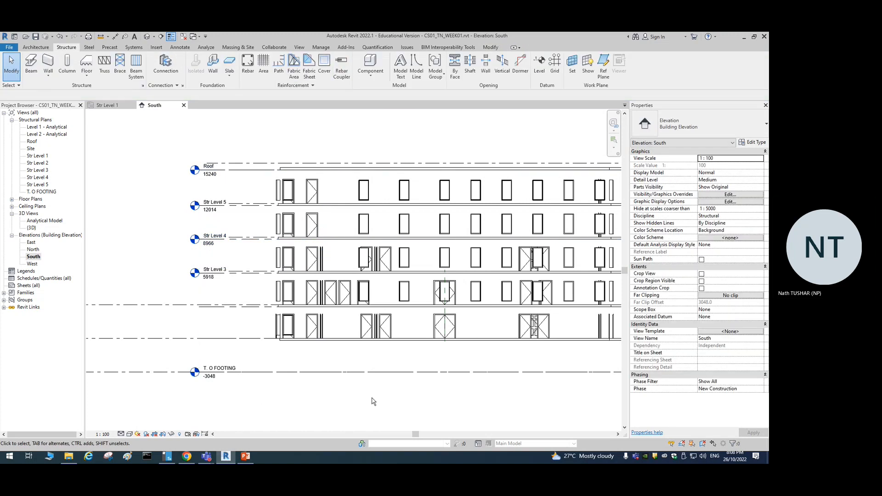
- Show the level heads at the left ends of Str Level 2 and Str Level 1, leaving nothing selected
scroll(373, 401, "down", 2)
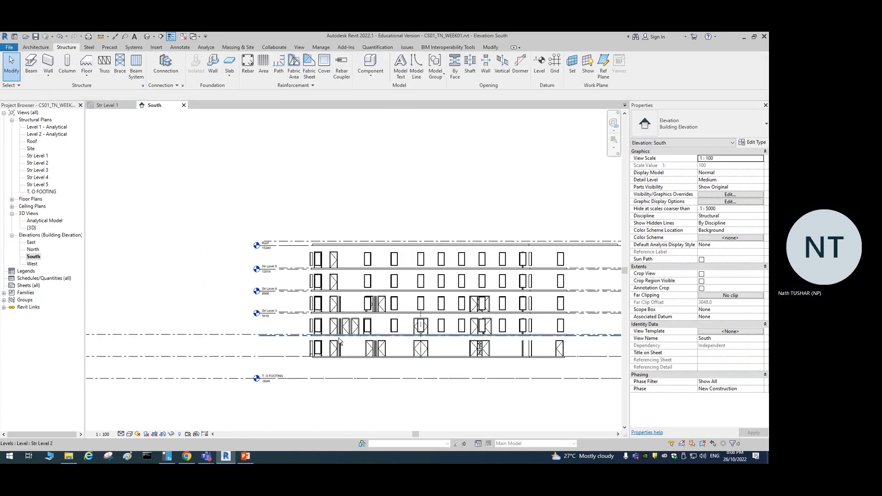
left_click(341, 357)
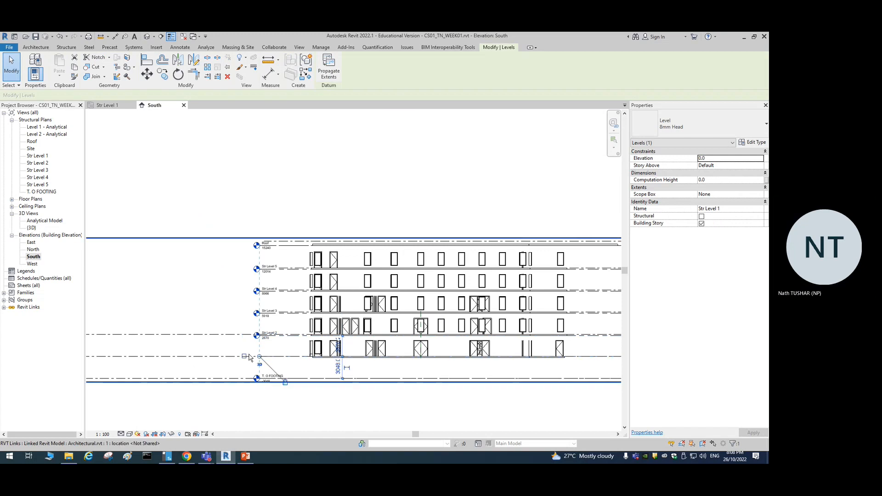
left_click(309, 414)
scroll(331, 413, "down", 2)
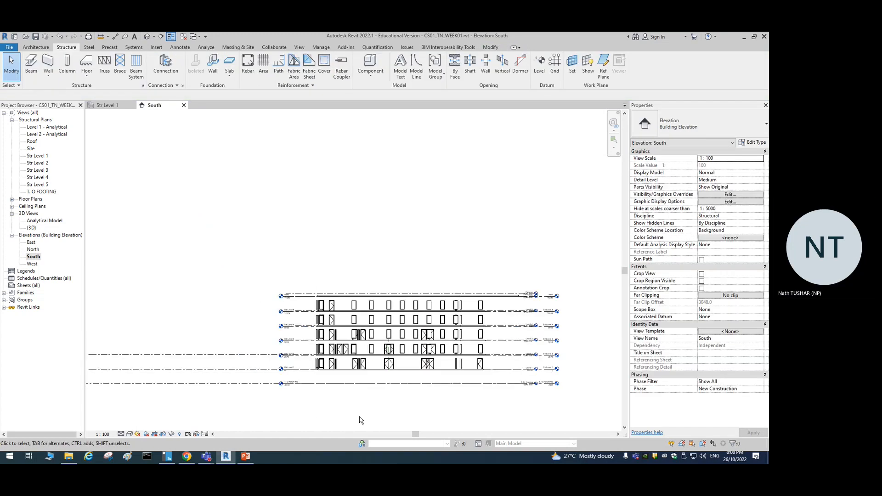
mouse_move(360, 420)
middle_mouse_down()
mouse_move(343, 348)
mouse_move(303, 349)
middle_mouse_up()
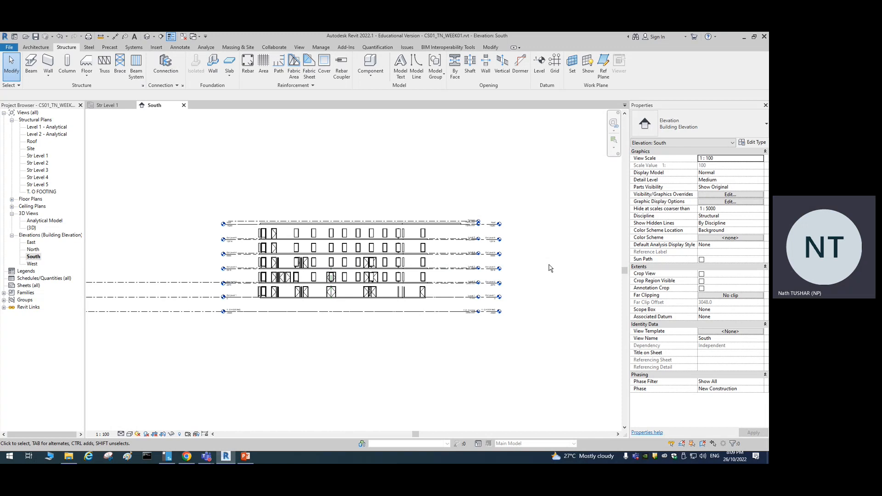
- Move the aligned left ends of all structural levels slightly farther from the building by stretching the Roof level
scroll(272, 217, "up", 3)
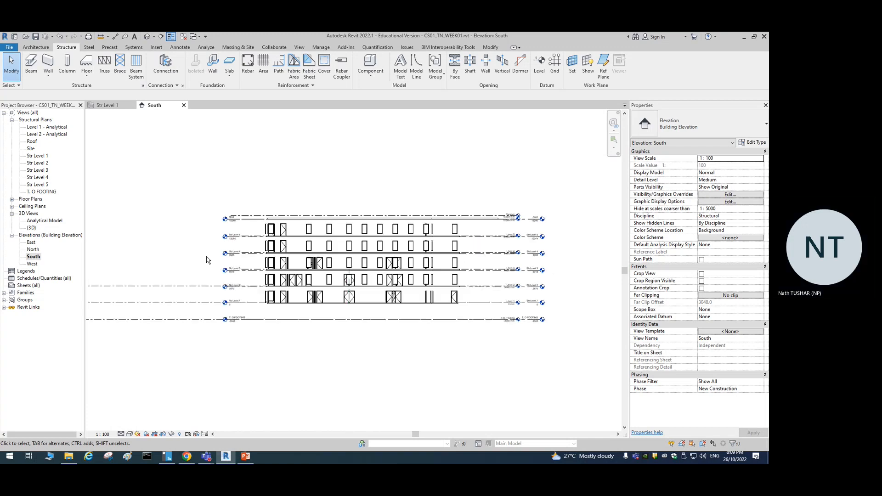
left_click(269, 192)
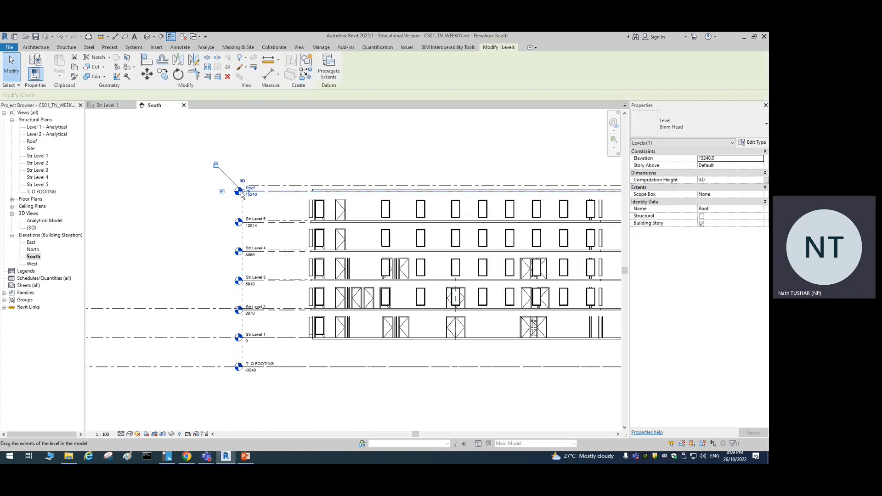
mouse_move(243, 191)
left_mouse_down()
mouse_move(191, 191)
mouse_move(275, 191)
mouse_move(232, 191)
left_mouse_up()
left_click(179, 235)
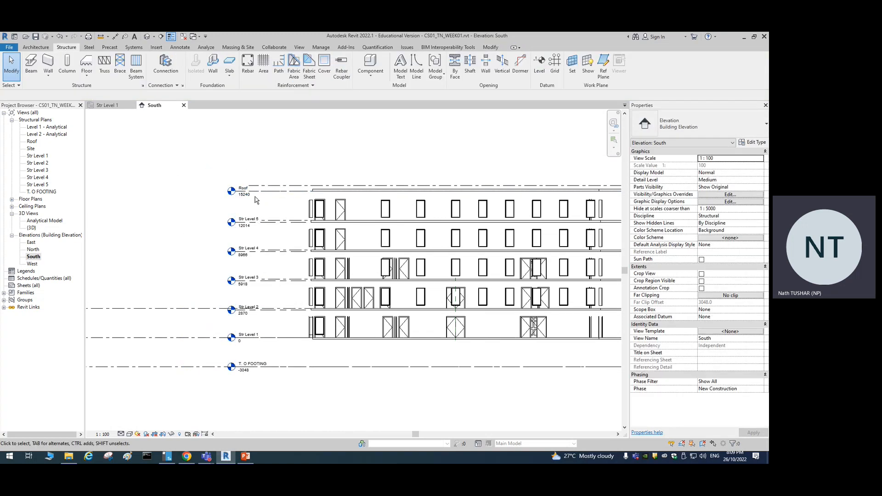
- Hide the Roof level's left head, show it again, and deselect the level
left_click(255, 195)
left_click(215, 191)
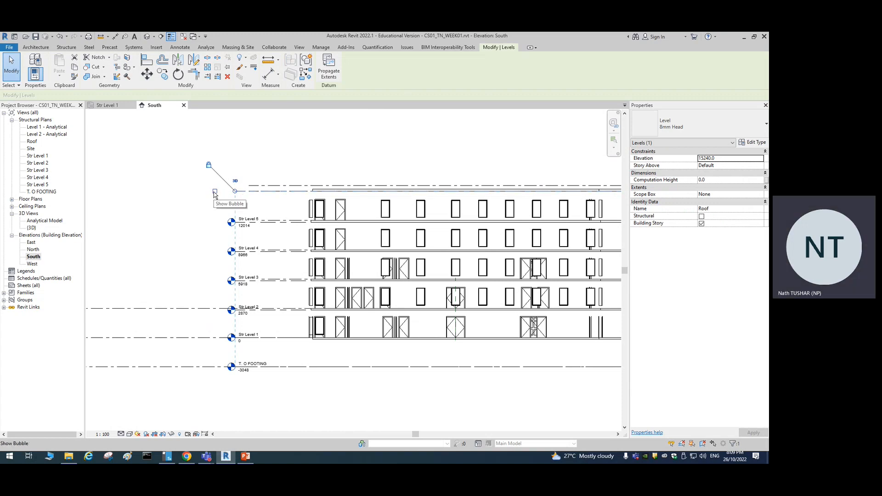
left_click(215, 192)
left_click(187, 216)
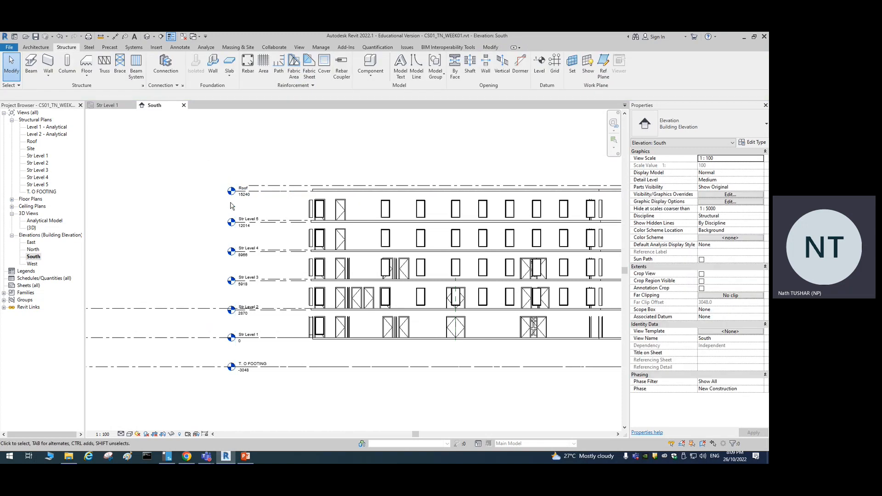
scroll(229, 194, "up", 2)
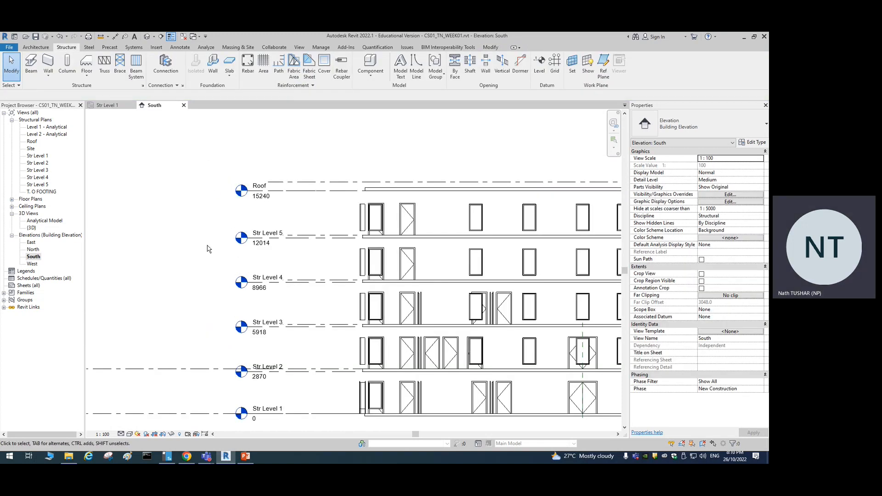
scroll(216, 266, "down", 3)
middle_click_drag(397, 194, 312, 168)
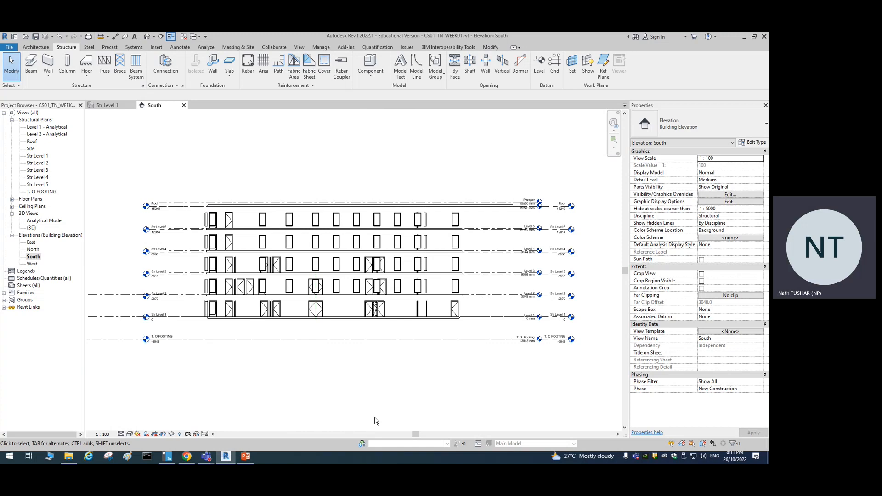
- Switch to the Steps.pptx lecture outline in PowerPoint, highlight the Copy Monitor item, and return to the Revit South elevation
left_click(245, 456)
left_click(322, 249)
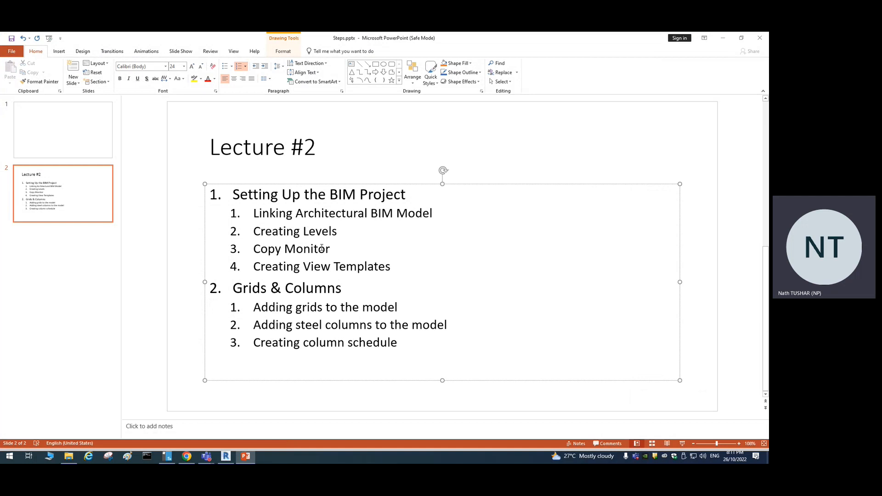
left_click_drag(282, 212, 330, 249)
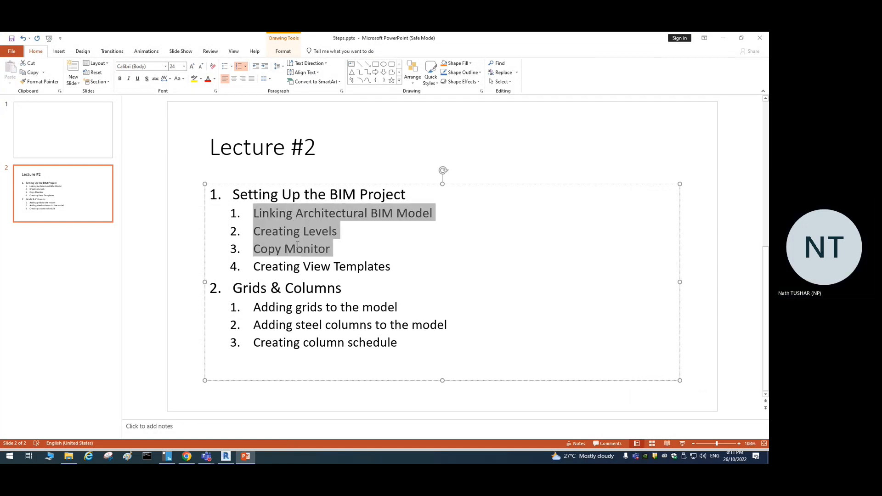
left_click(278, 266)
left_click_drag(254, 250, 330, 249)
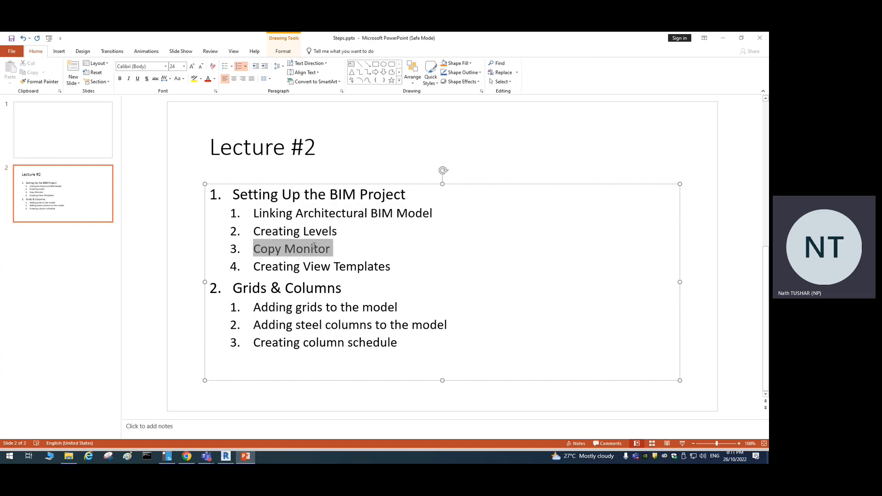
left_click(723, 37)
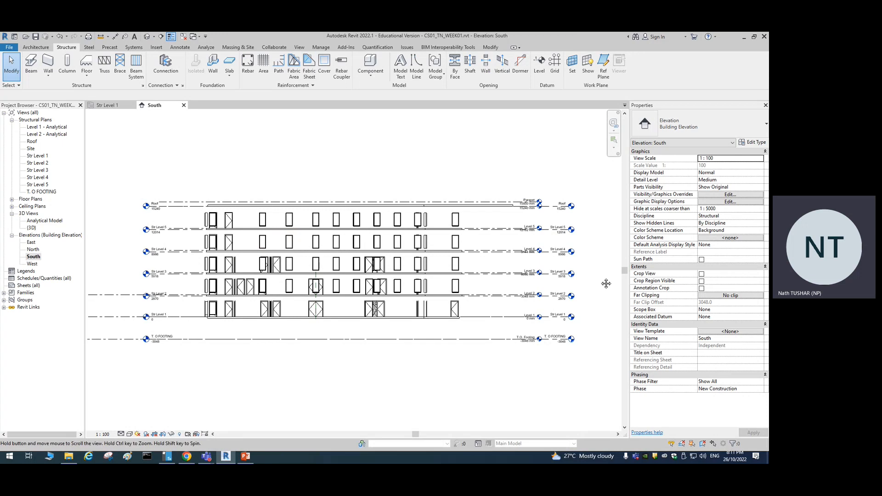
- Examine the linked architectural model and the structural levels from Roof down to Str Level 1 by selecting them individually, leaving nothing selected
middle_click_drag(606, 282, 544, 274)
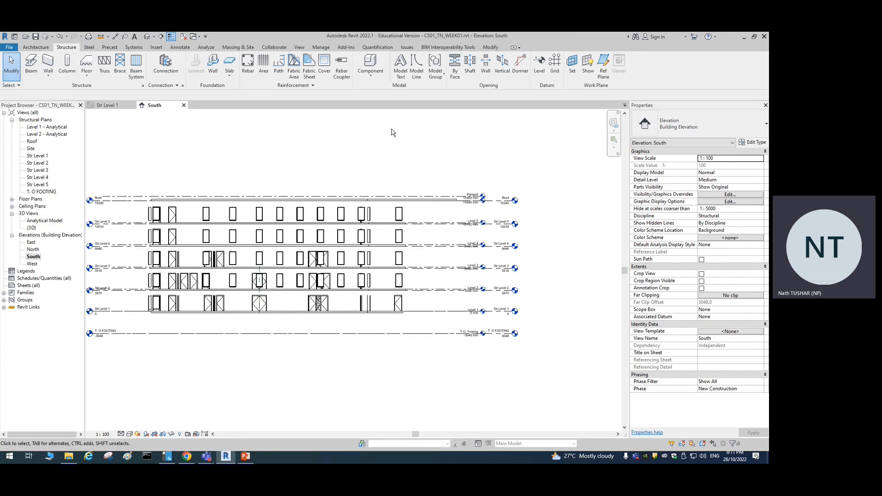
left_click(426, 224)
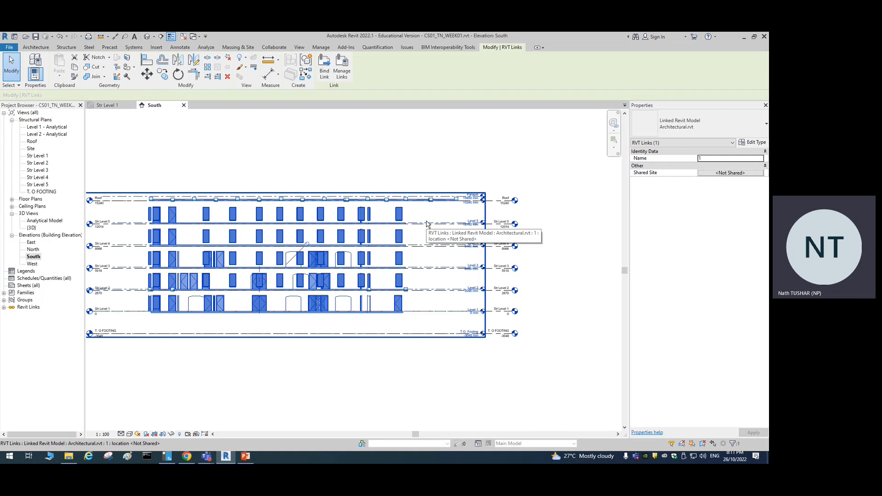
left_click(530, 206)
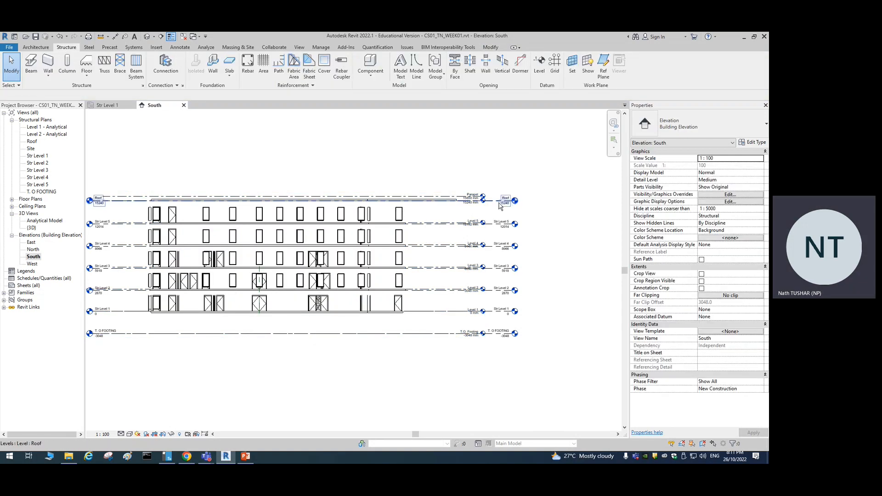
left_click(498, 203)
left_click(495, 223)
left_click(495, 245)
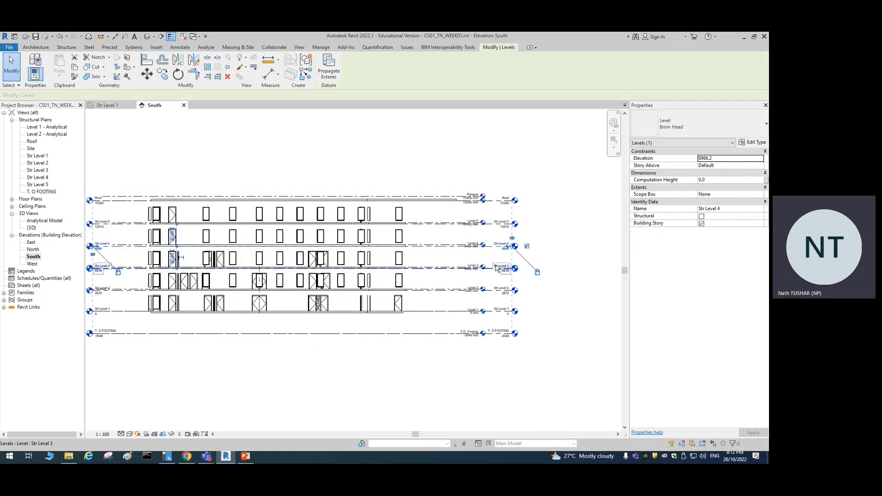
left_click(496, 268)
left_click(497, 289)
left_click(496, 311)
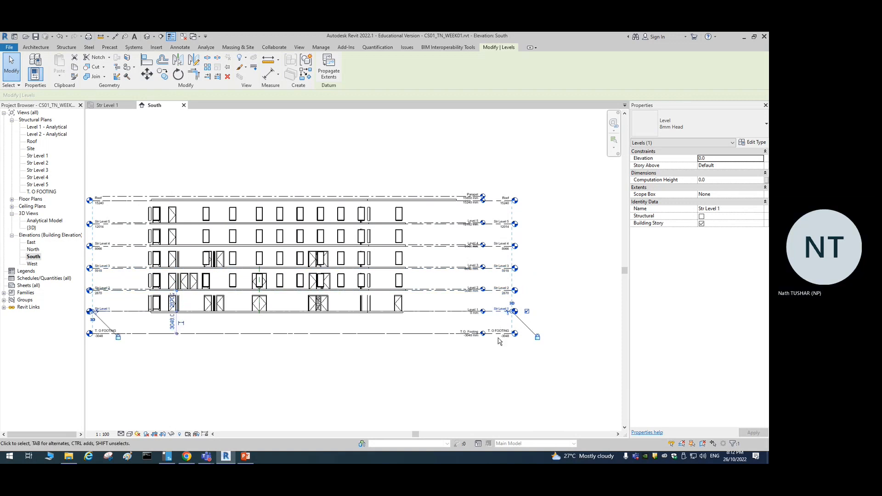
left_click(540, 345)
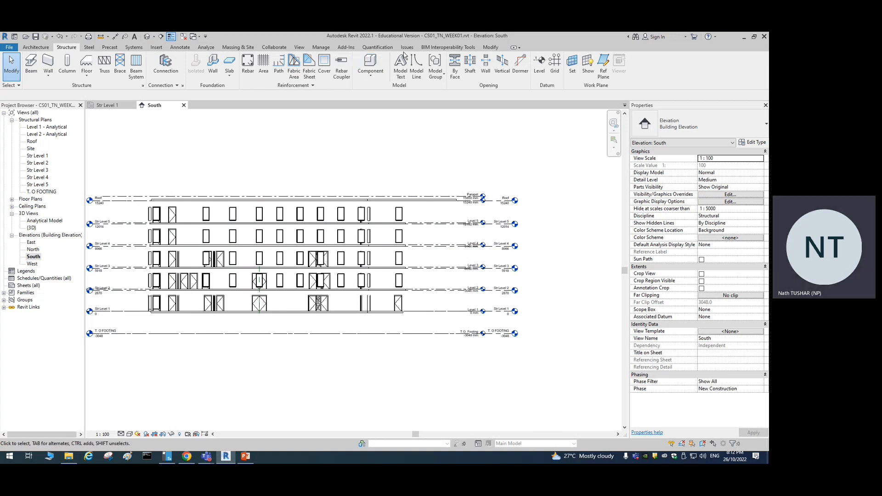
left_click(275, 48)
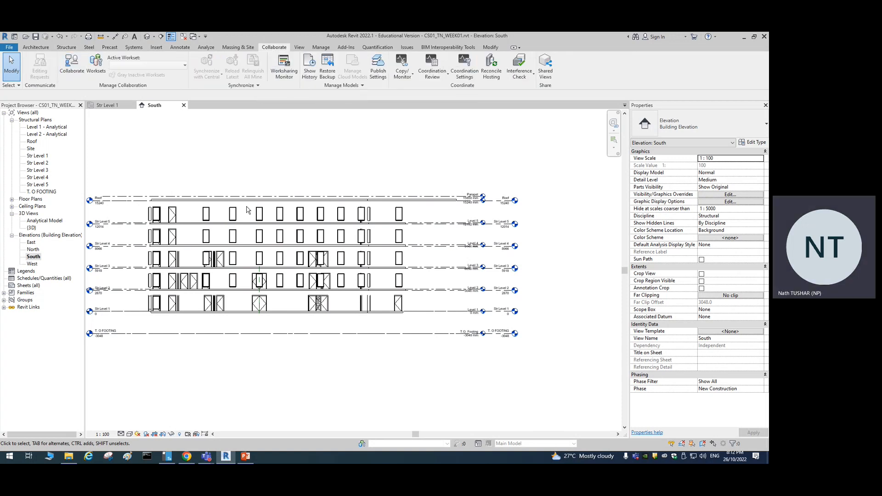
scroll(308, 191, "down", 1)
middle_click_drag(328, 177, 332, 181)
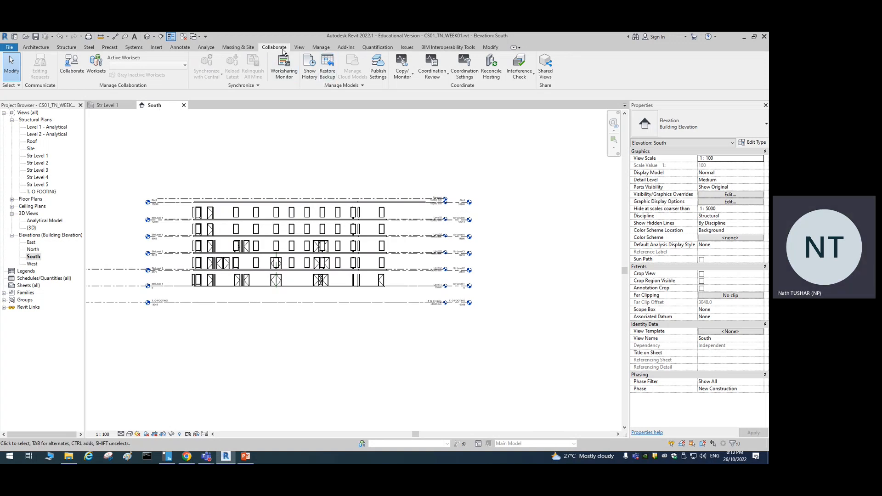
left_click(404, 79)
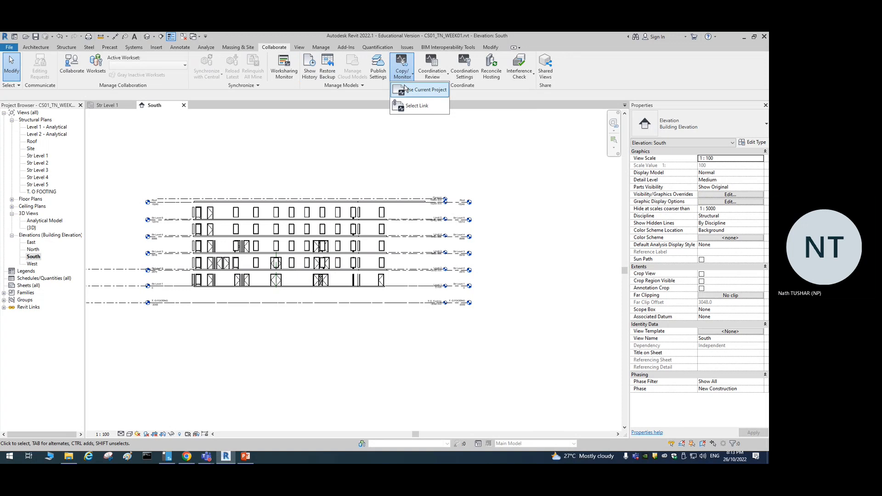
left_click(411, 107)
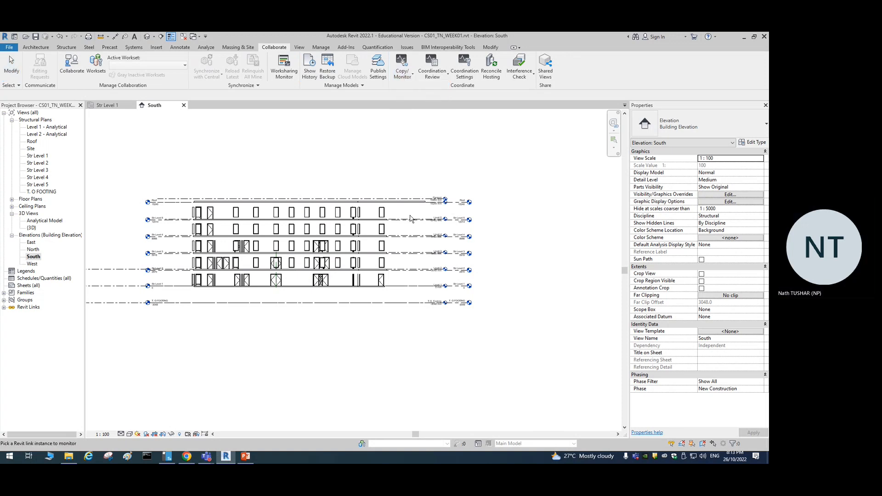
key("Escape")
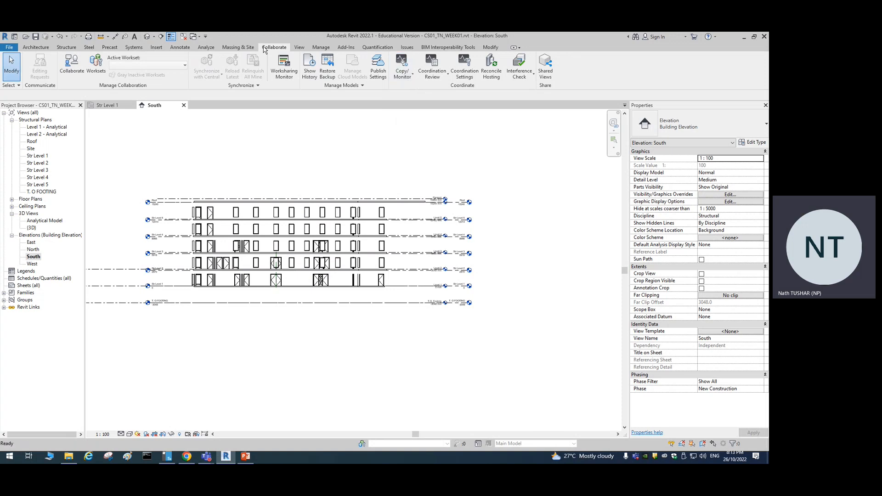
- Start a Copy/Monitor session on the linked Architectural.rvt model
left_click(404, 81)
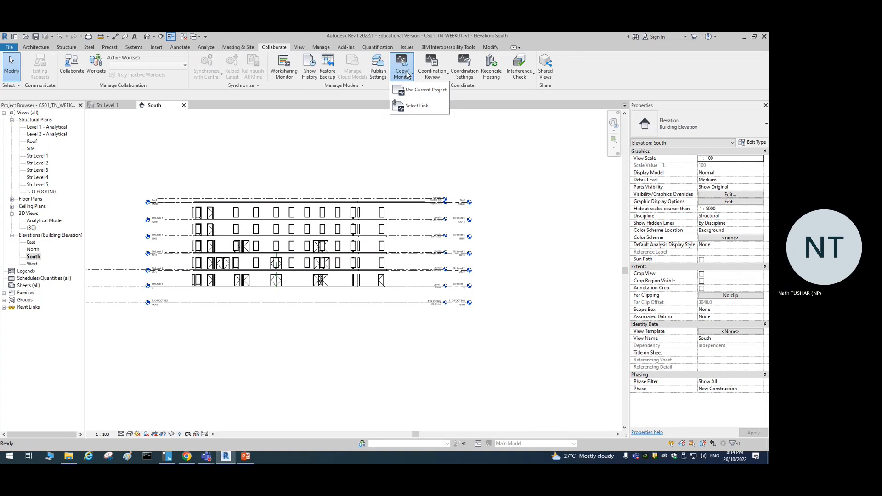
left_click(416, 109)
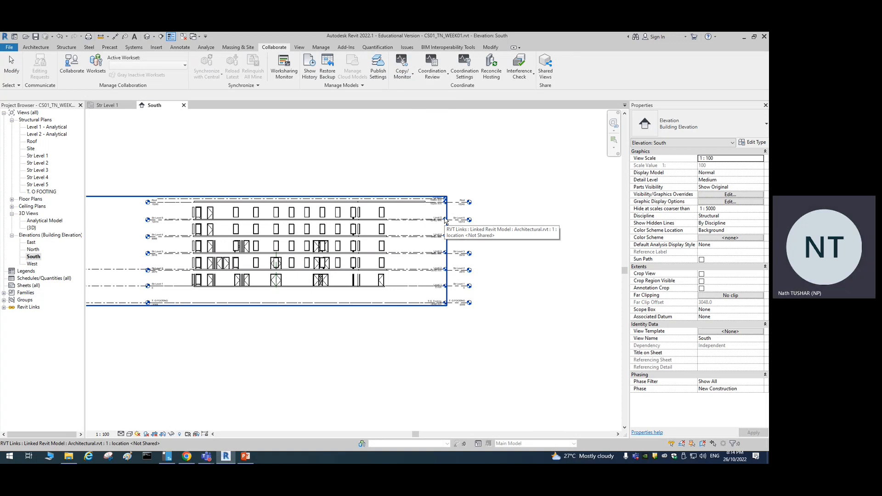
left_click(409, 201)
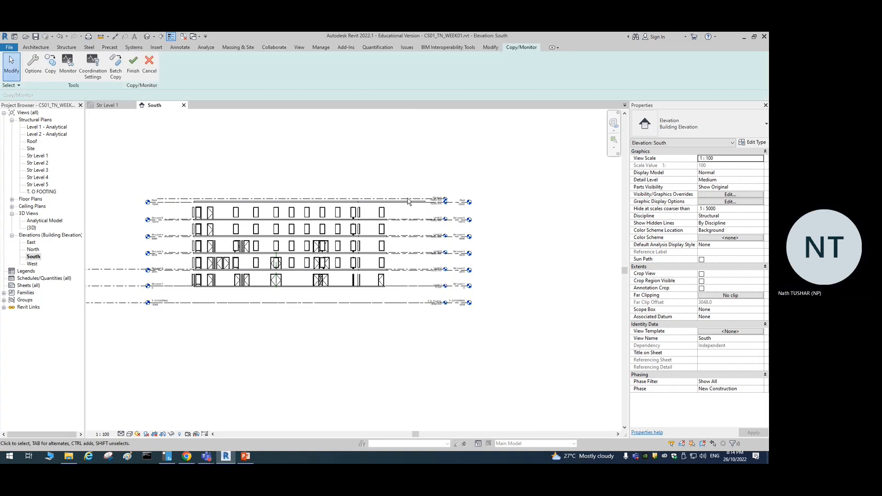
left_click(64, 73)
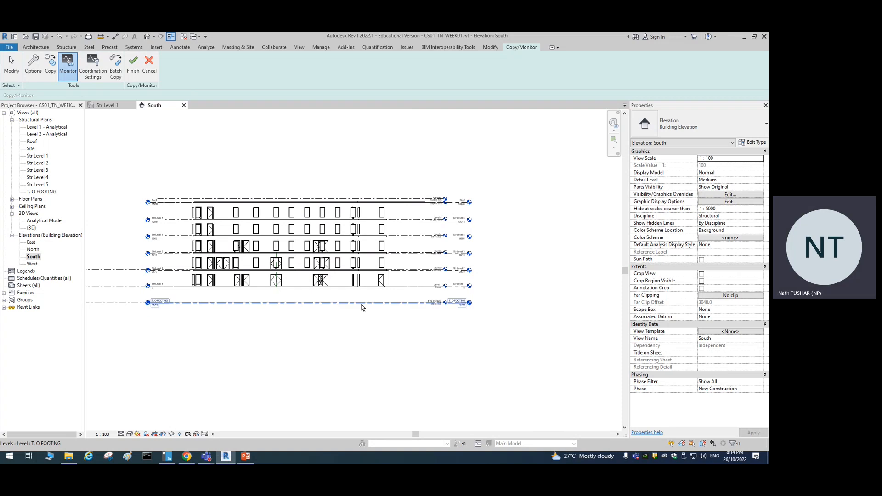
scroll(466, 316, "up", 5)
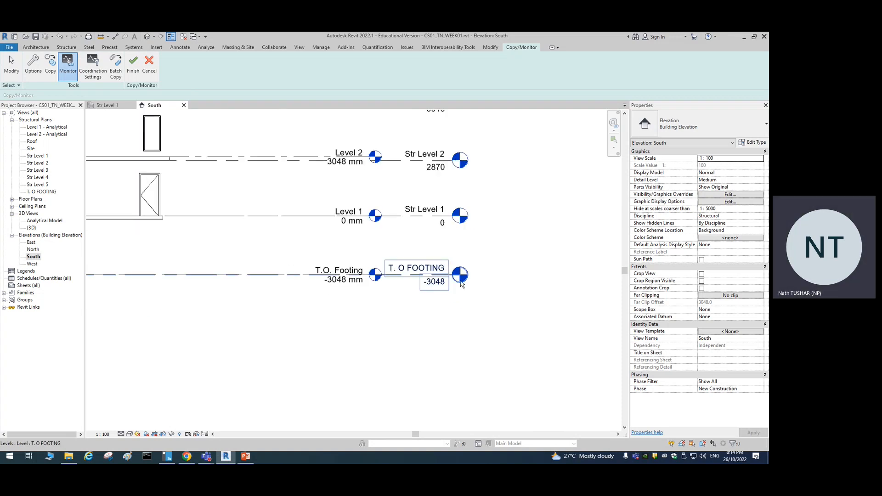
scroll(460, 284, "up", 3)
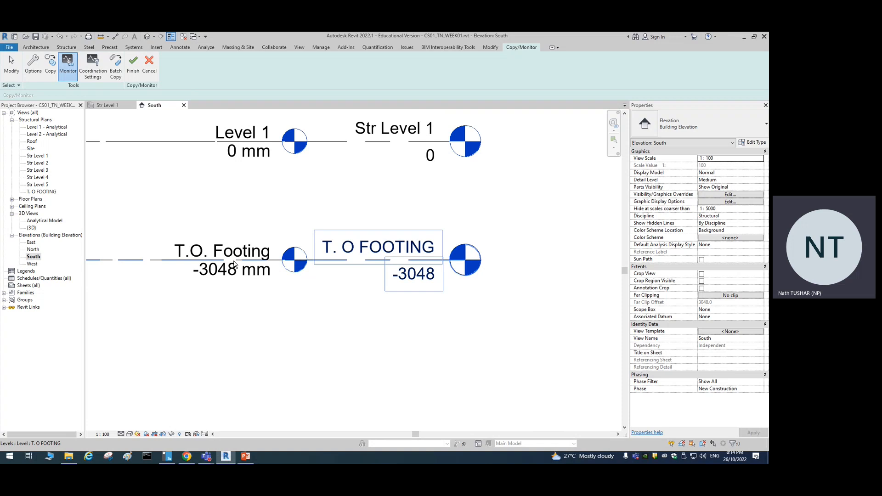
scroll(230, 254, "down", 3)
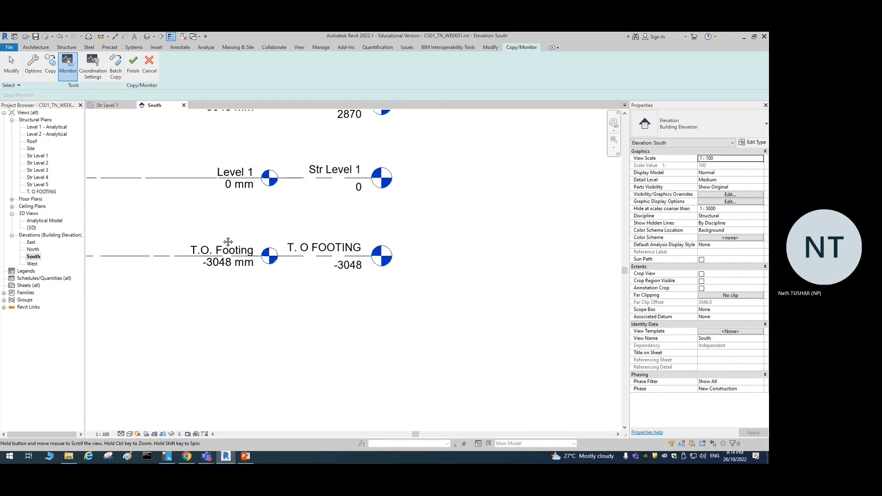
middle_click_drag(228, 252, 276, 285)
key("Escape")
scroll(287, 284, "down", 2)
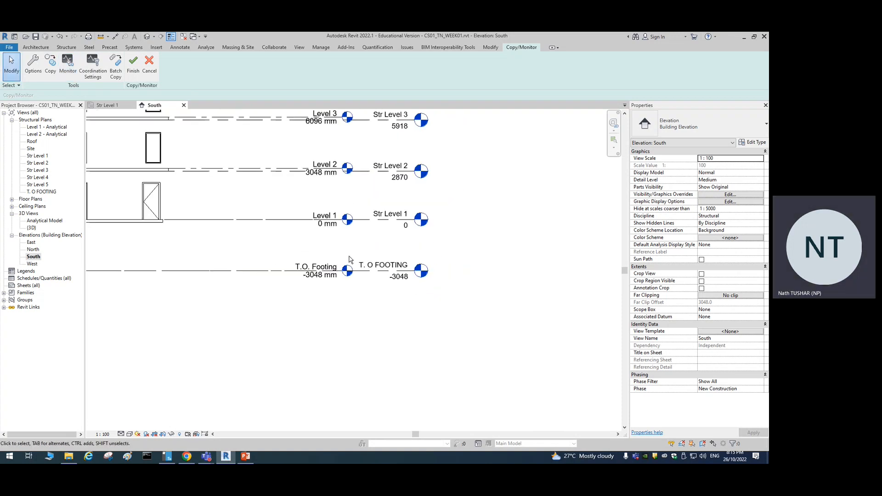
middle_click_drag(319, 193, 331, 226)
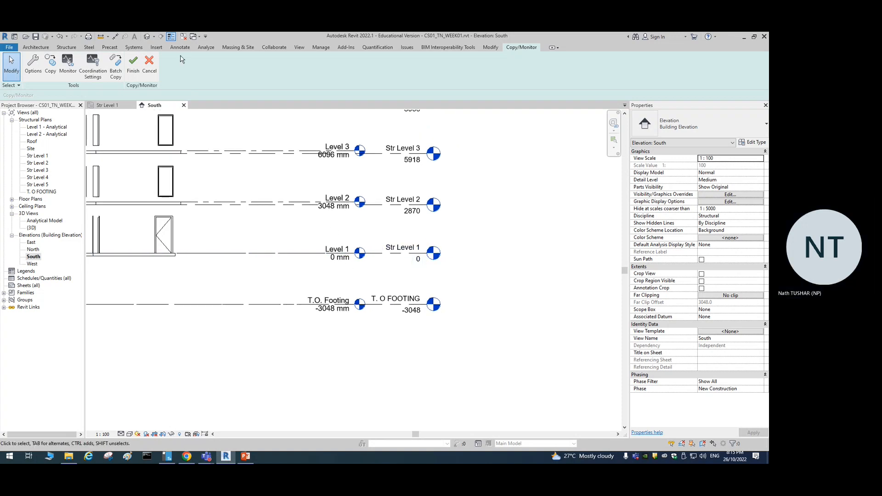
- Monitor Str Level 1 against Level 1 of the linked architectural model
left_click(67, 65)
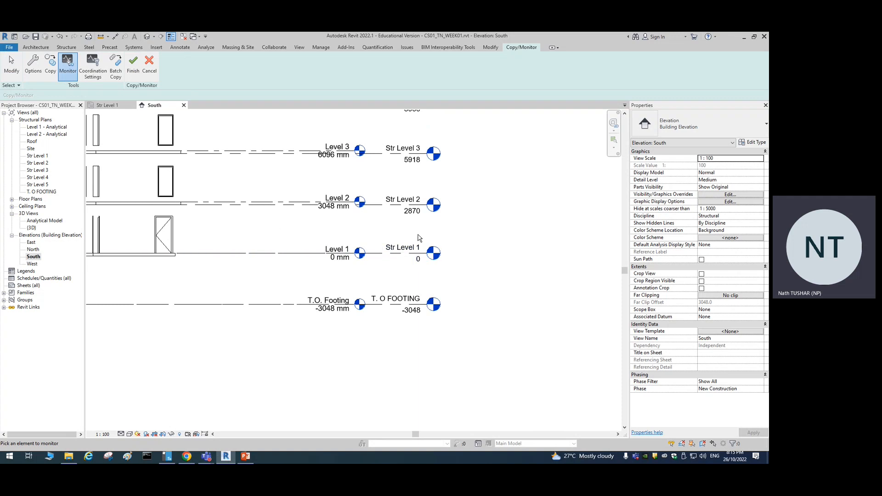
left_click(411, 246)
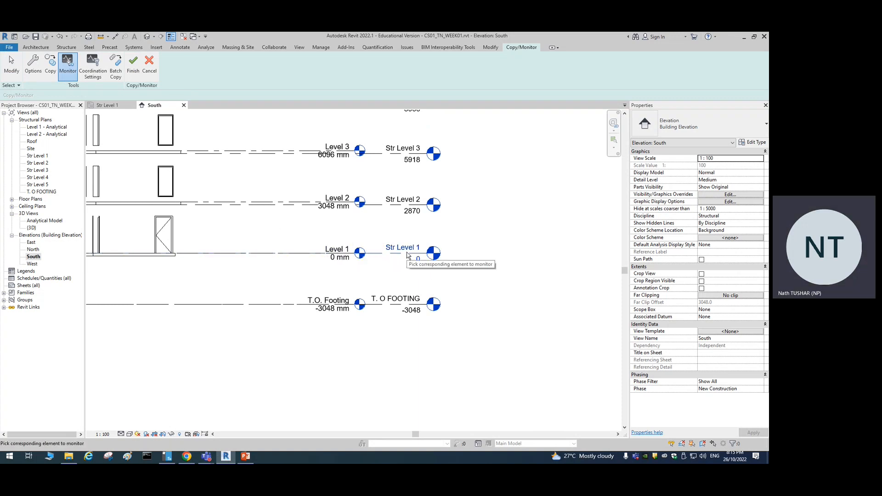
left_click(338, 248)
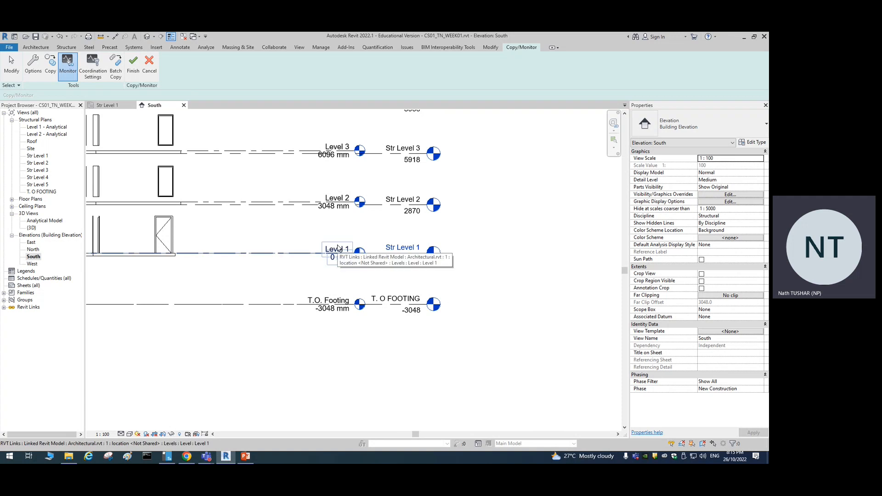
- Examine the monitor symbol along the Str Level 1 line near the ground-floor doors
scroll(303, 276, "down", 5)
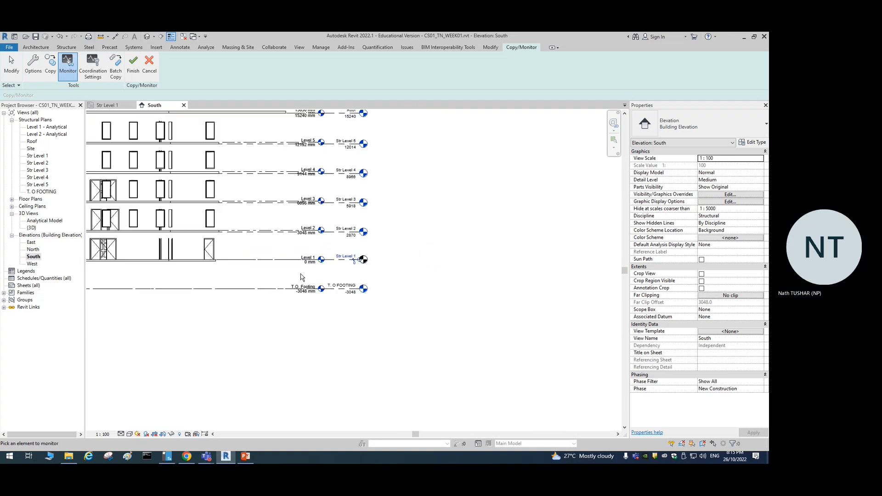
scroll(274, 265, "up", 4)
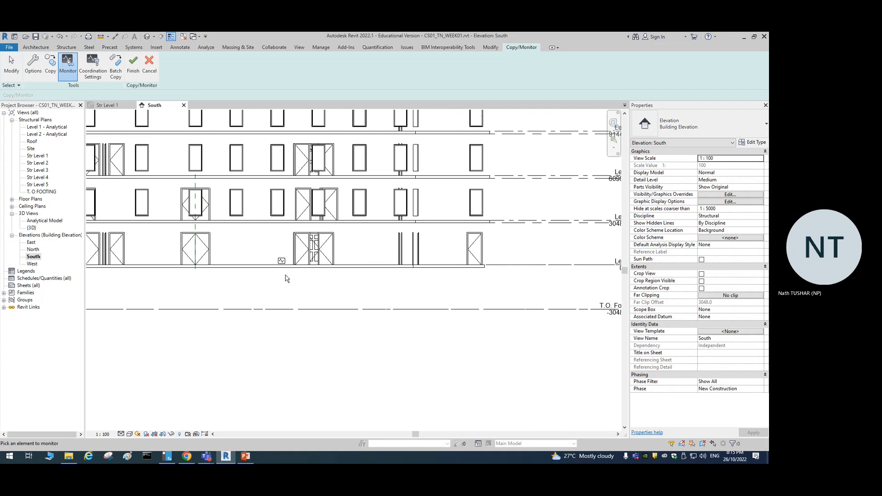
scroll(555, 300, "down", 3)
middle_click_drag(570, 296, 423, 295)
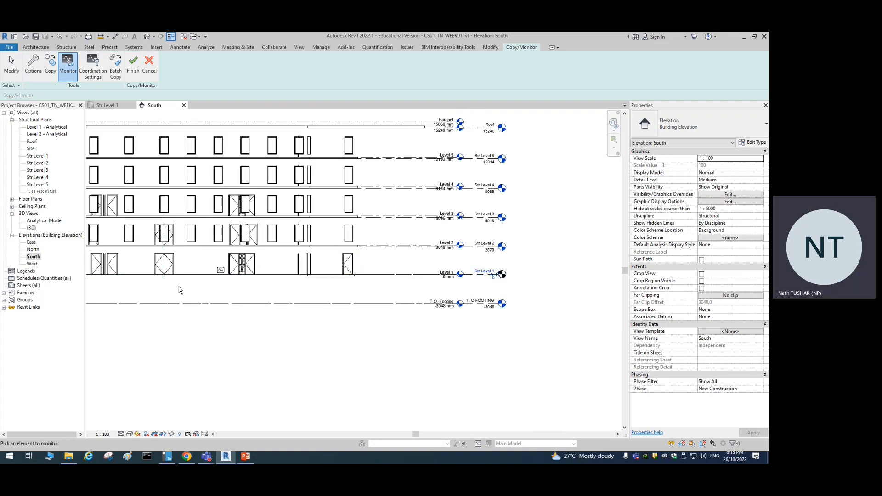
scroll(222, 270, "up", 3)
scroll(216, 288, "up", 3)
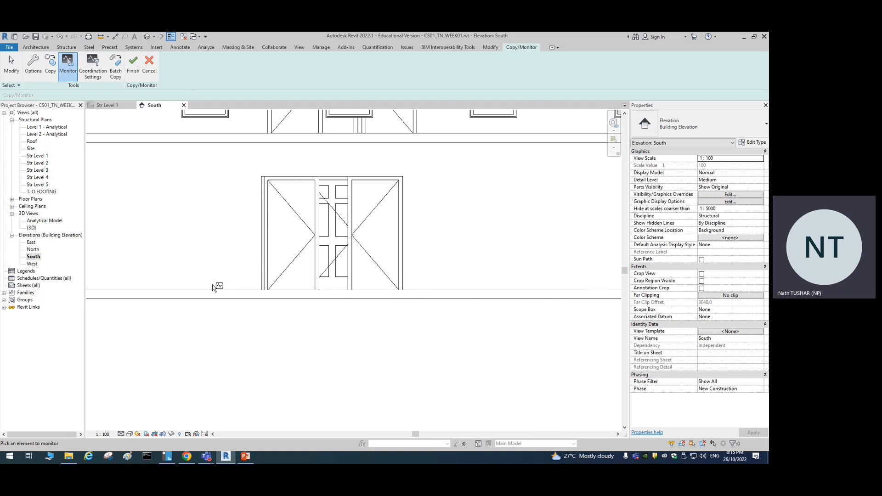
scroll(216, 288, "down", 3)
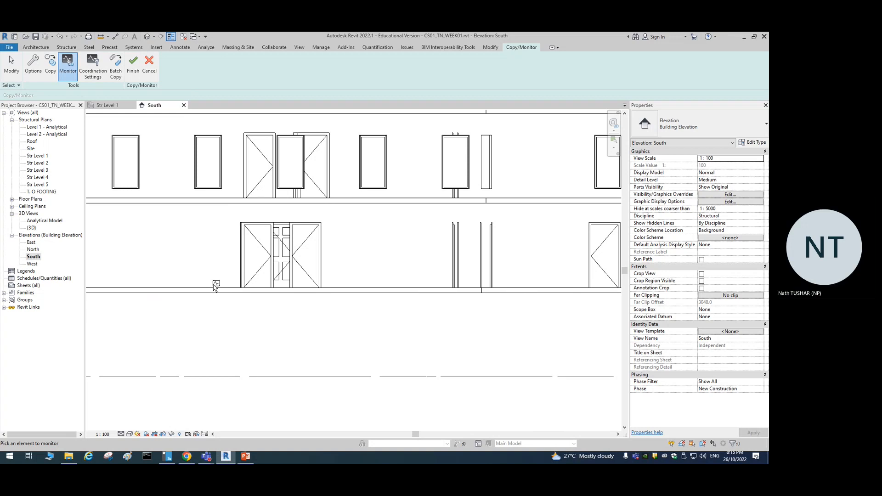
scroll(553, 337, "down", 4)
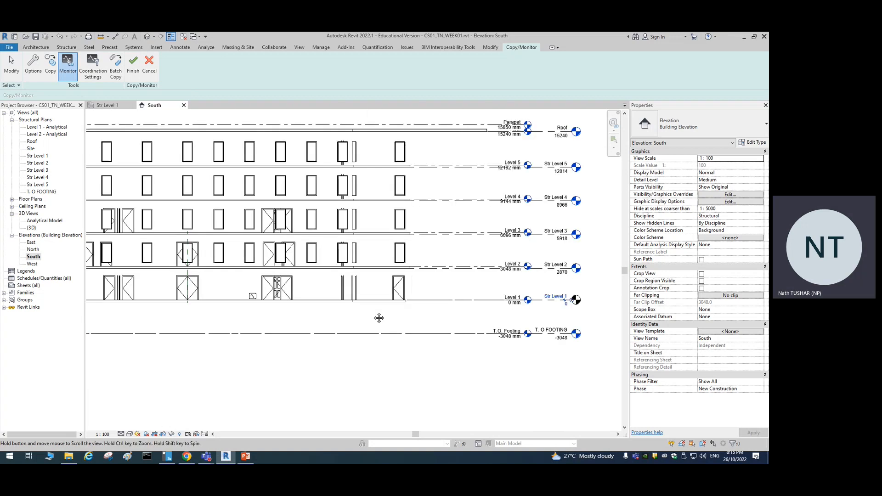
- Monitor the T. O FOOTING level against T.O. Footing of the linked architectural model and check the monitor symbol on its line
scroll(464, 321, "up", 4)
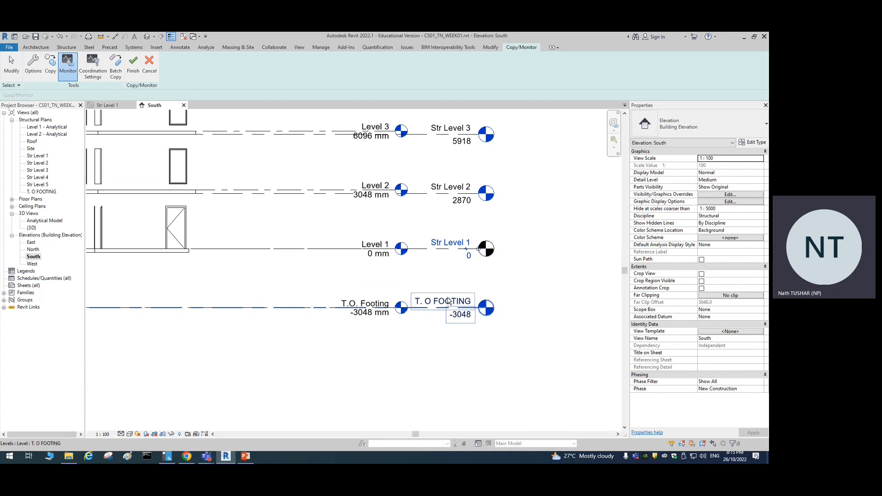
left_click(444, 305)
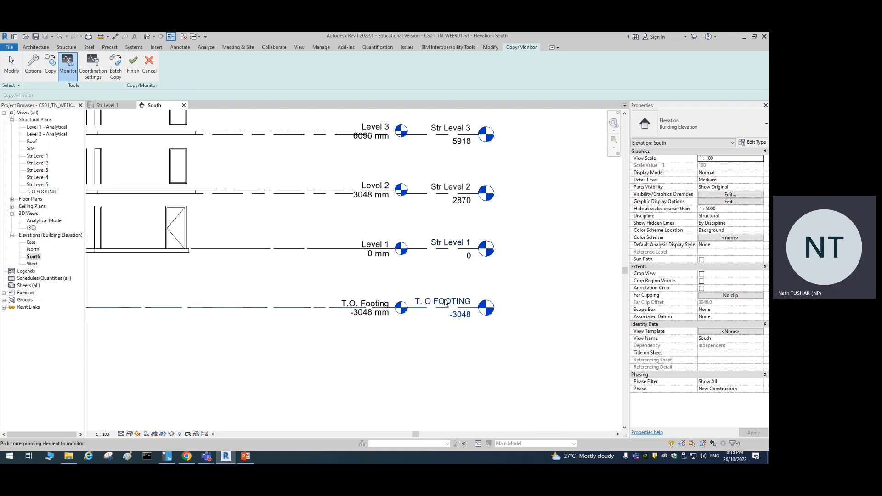
left_click(352, 303)
scroll(351, 304, "down", 3)
scroll(303, 325, "up", 6)
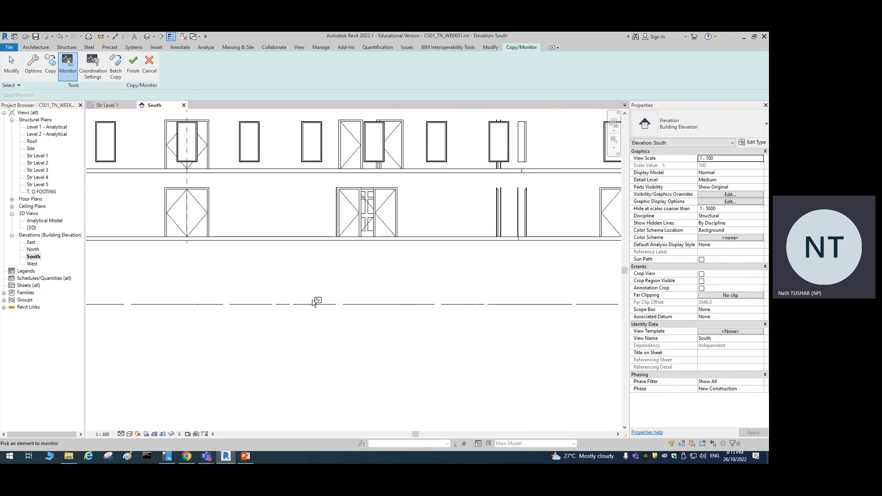
scroll(316, 304, "down", 2)
scroll(320, 304, "up", 3)
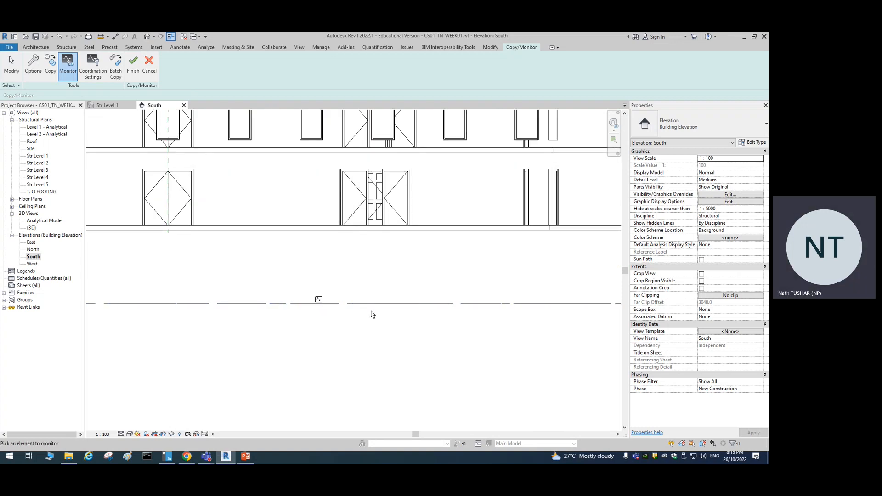
- Monitor Str Level 2 against Level 2 of the linked architectural model
scroll(372, 314, "down", 3)
middle_click_drag(380, 309, 282, 313)
scroll(405, 263, "up", 3)
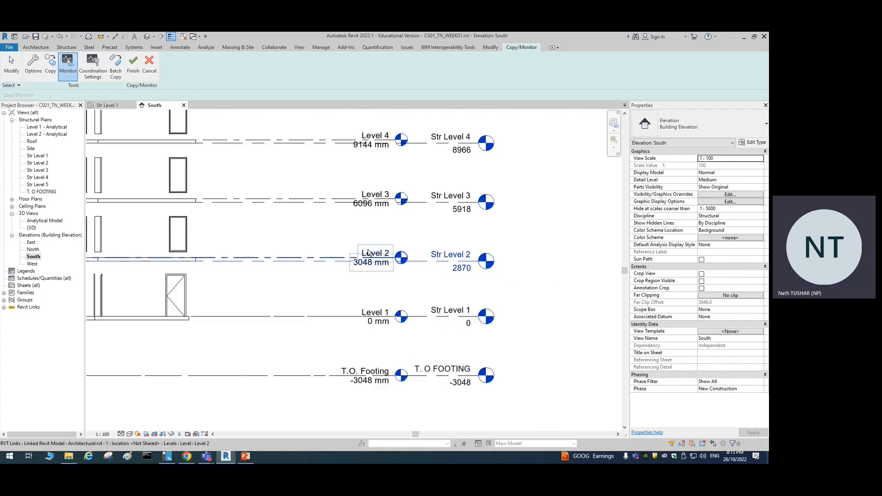
left_click(383, 255)
scroll(349, 302, "down", 2)
middle_click_drag(349, 301, 516, 334)
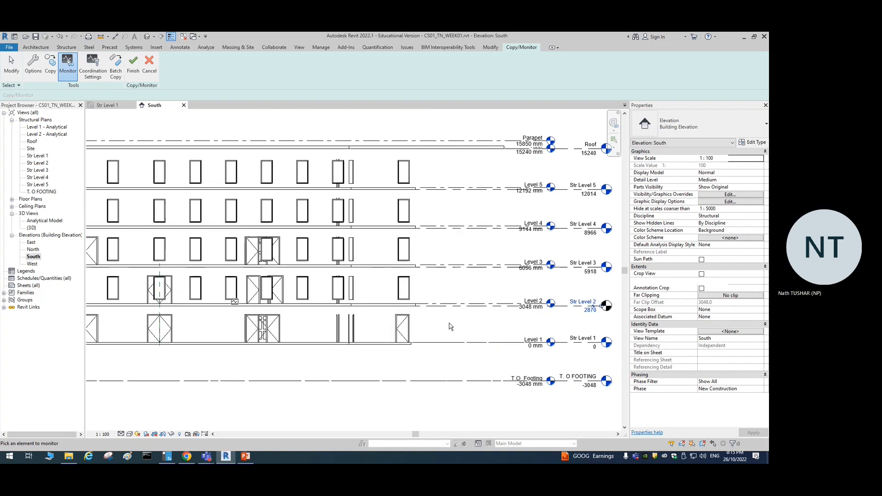
- Monitor Str Level 3, Str Level 4 and Str Level 5 against Level 3, Level 4 and Level 5 of the linked model
middle_click_drag(583, 287, 575, 298)
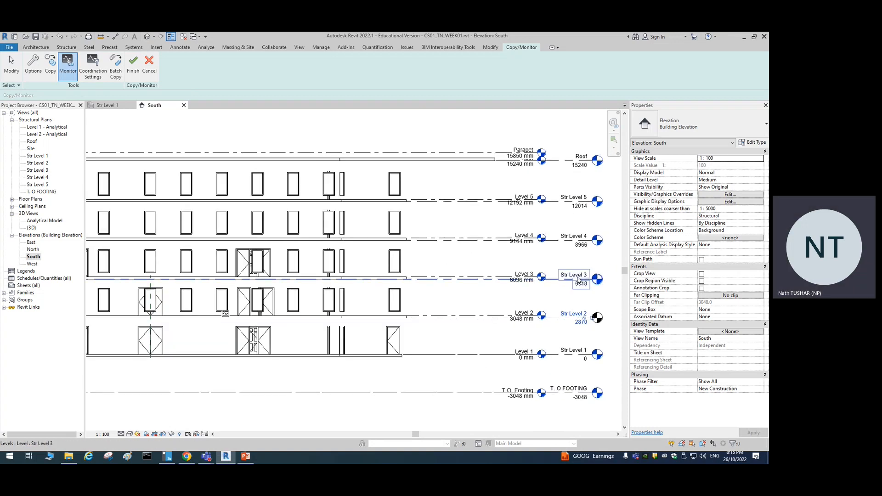
left_click(524, 276)
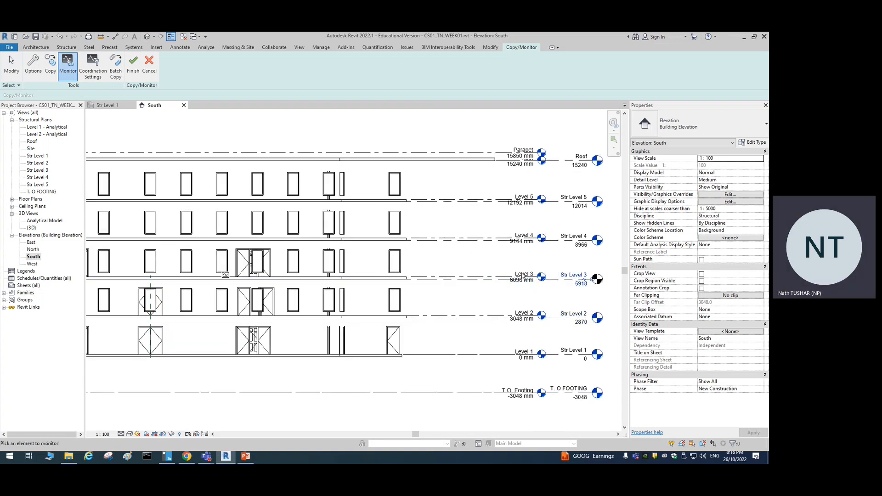
left_click(569, 239)
left_click(529, 238)
left_click(574, 198)
left_click(541, 195)
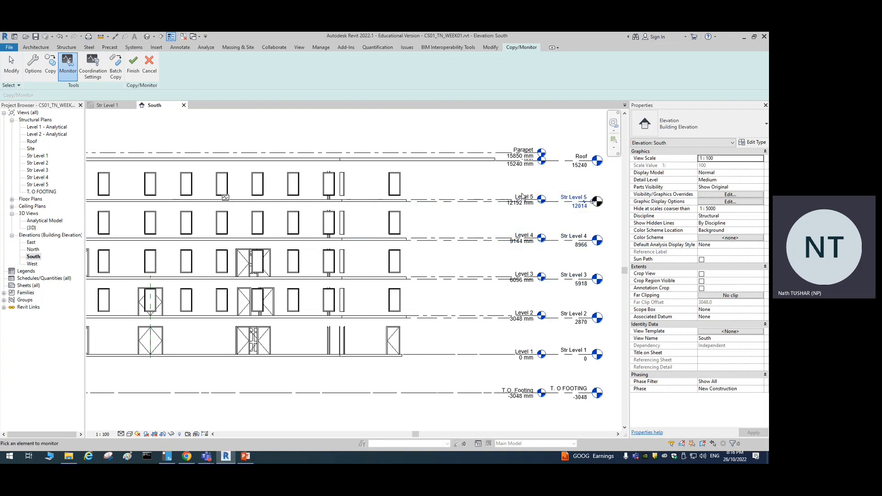
- Monitor the structural Roof level against the 15240 mm roof level of the linked model and finish the Copy/Monitor session
left_click(580, 159)
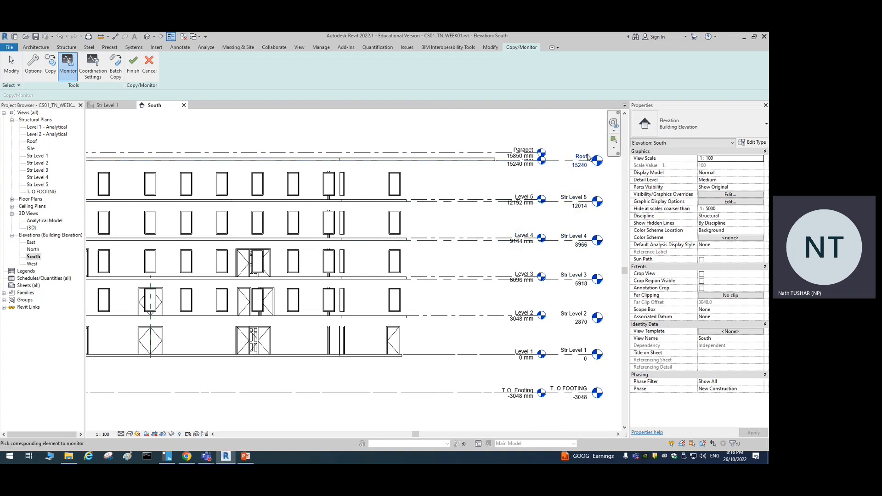
left_click(509, 166)
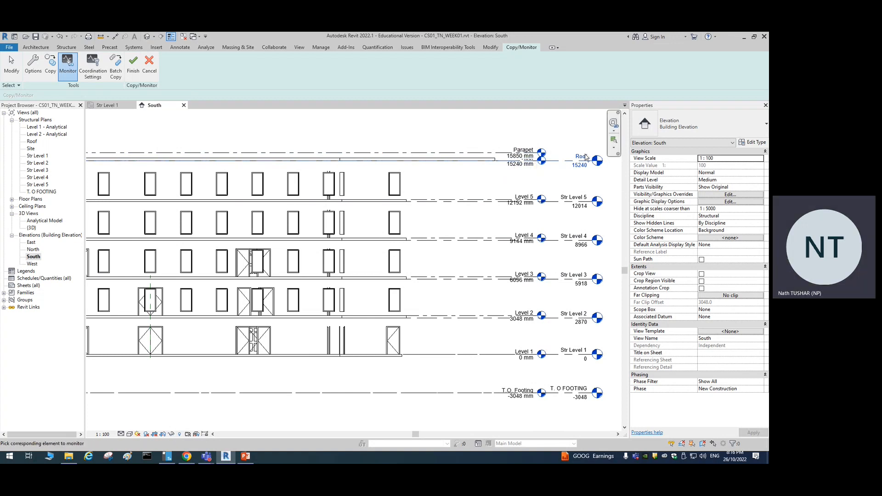
left_click(513, 166)
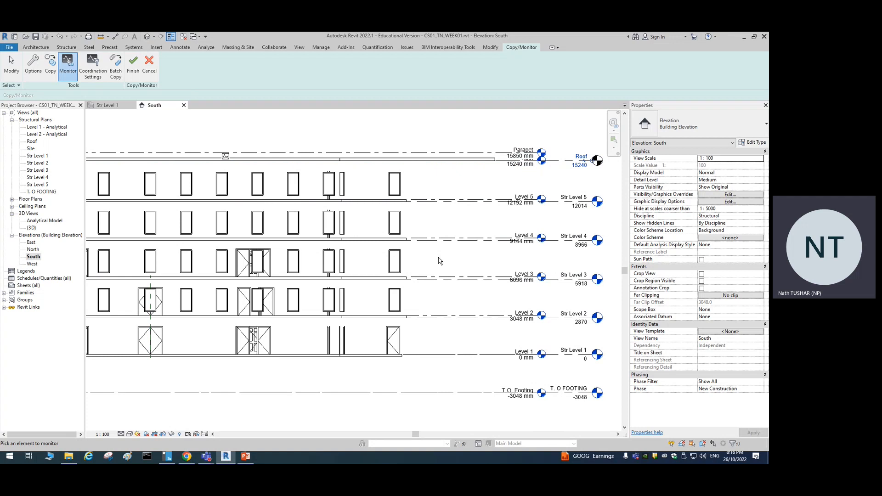
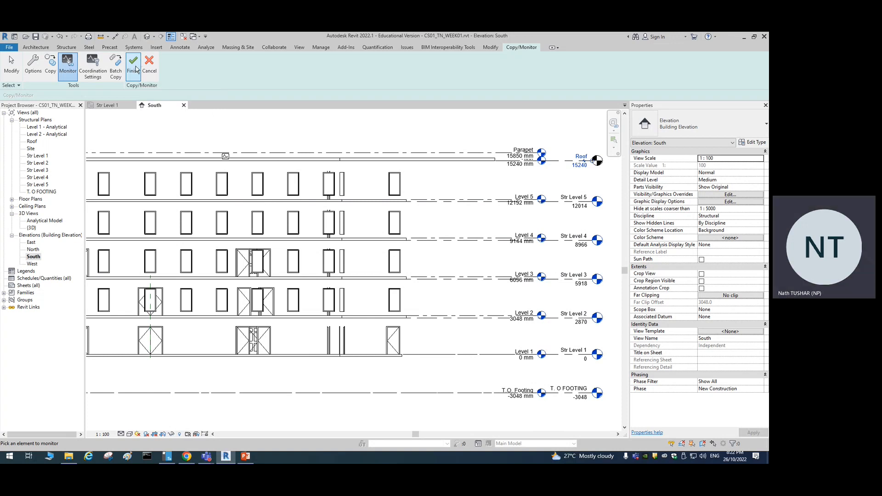
left_click(133, 73)
left_click(36, 47)
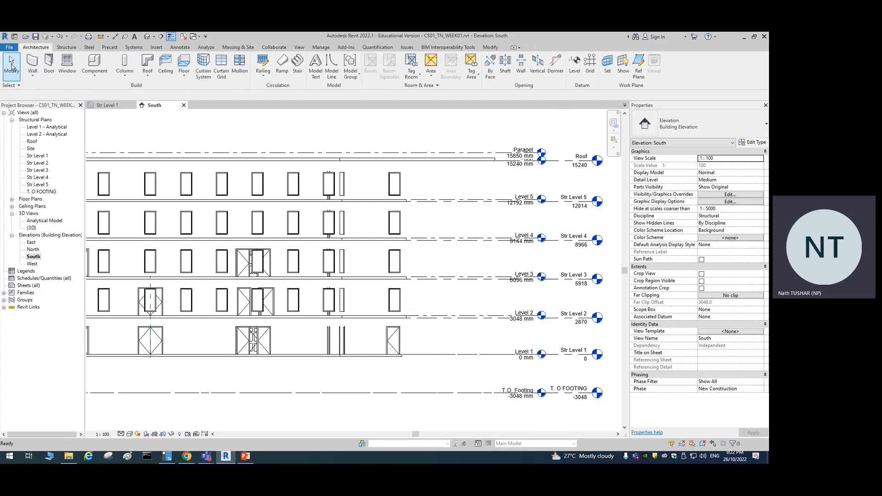
- Switch to PowerPoint, review the Copy Monitor and Creating View Templates items of the Lecture #2 outline, and return to Revit
left_click(247, 460)
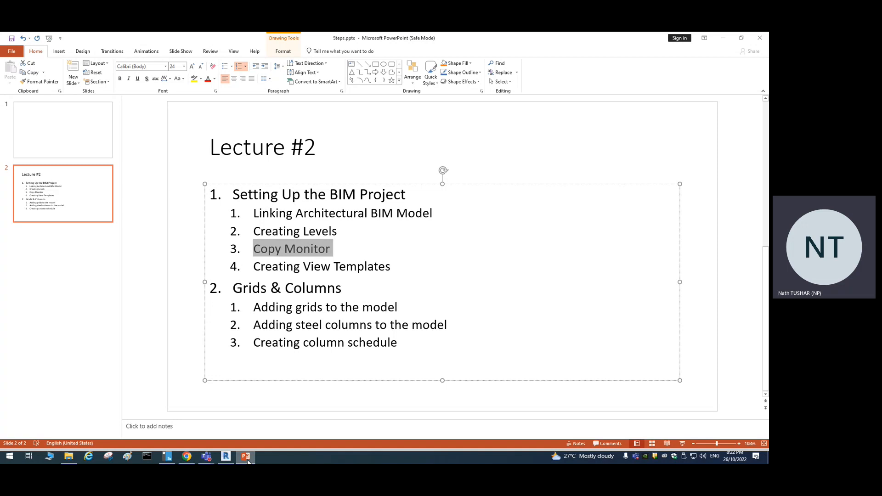
left_click(274, 250)
left_click_drag(255, 248, 338, 249)
left_click_drag(255, 267, 389, 269)
left_click(723, 38)
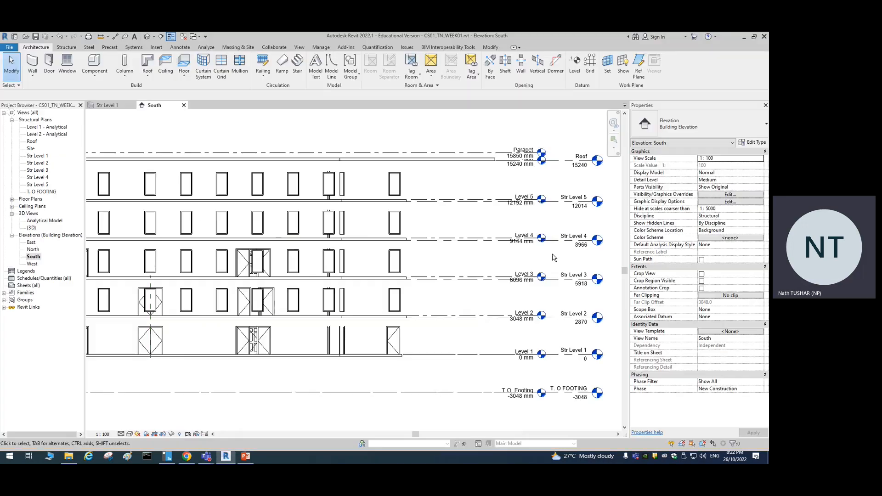
- Open the Str Level 1 and Str Level 2 structural plans
scroll(465, 335, "down", 3)
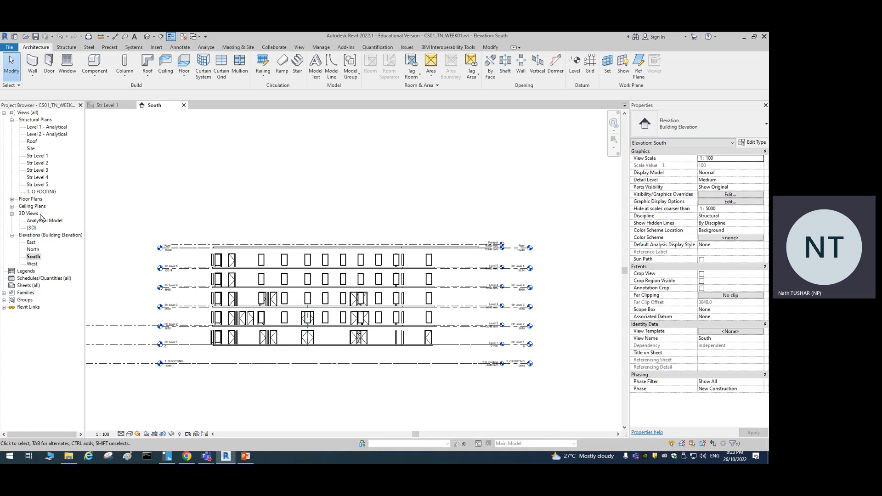
double_click(39, 157)
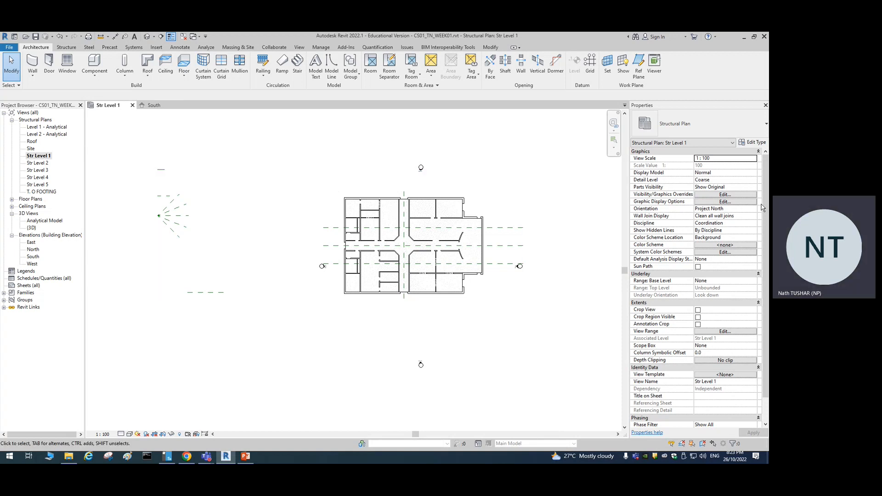
left_click(484, 223)
left_click(544, 212)
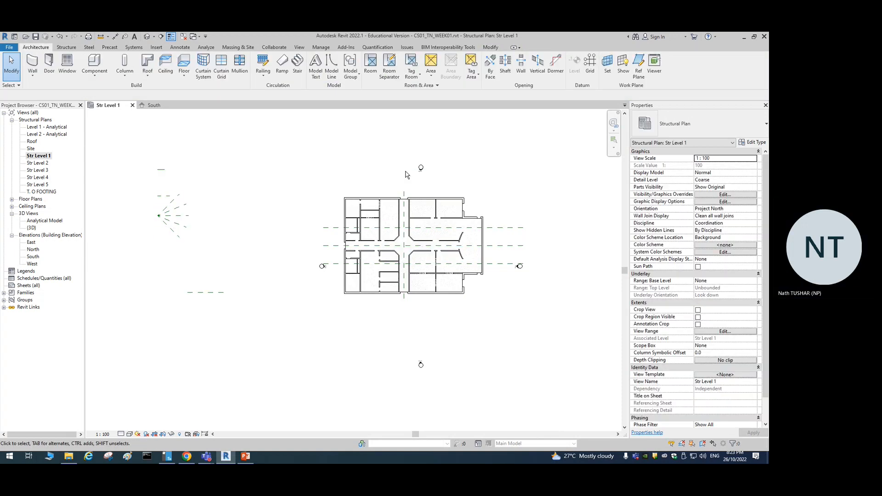
double_click(38, 163)
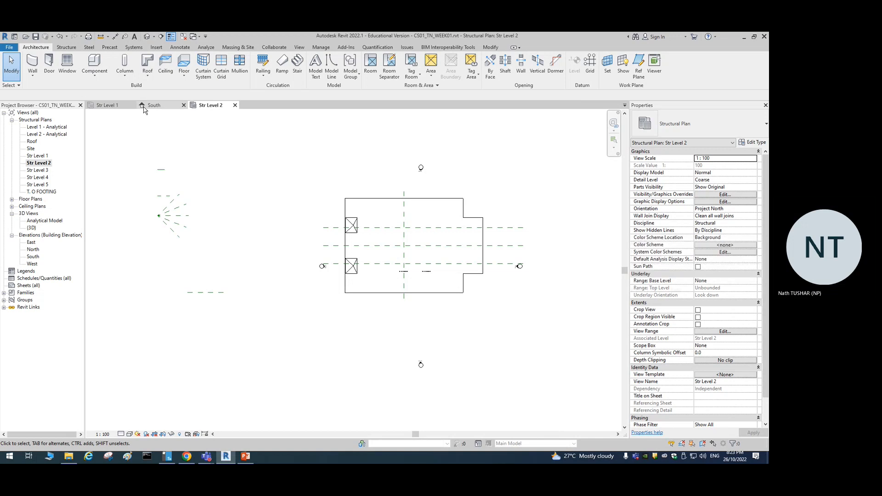
- Close the South elevation and tile the Str Level 1 and Str Level 2 plans side by side, each fitted to its window
left_click(184, 105)
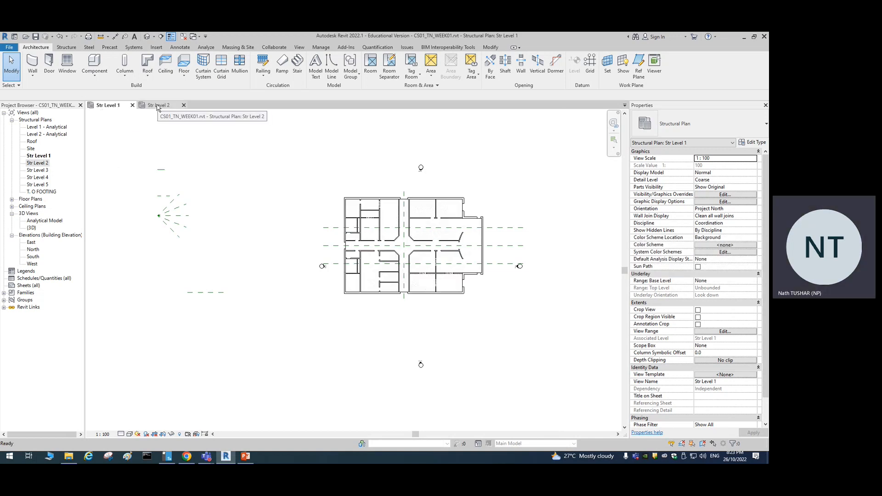
left_click_drag(158, 107, 284, 276)
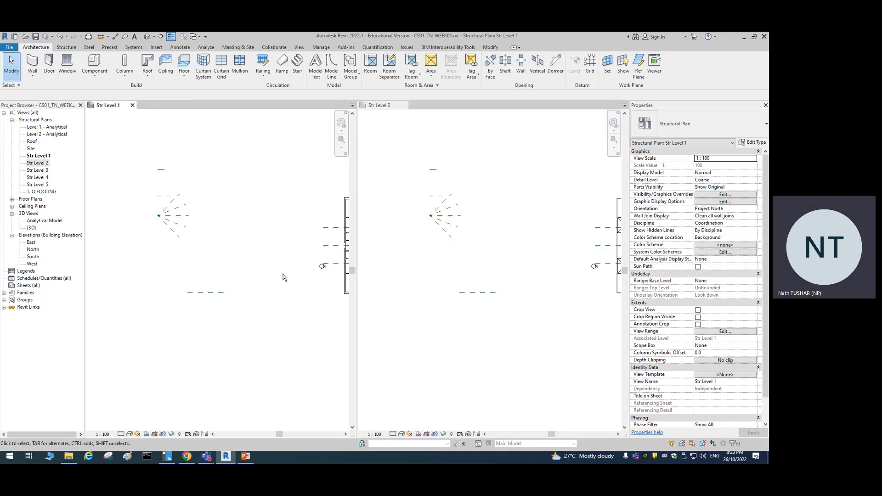
left_click(503, 277)
middle_click(553, 303)
middle_click(553, 303)
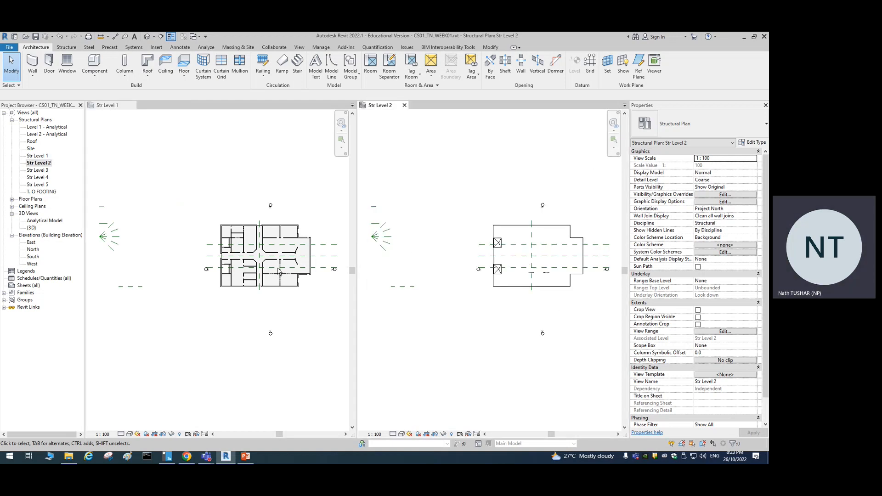
- Compare the Discipline property and the displayed architectural walls of the Str Level 1 and Str Level 2 plans
left_click(145, 158)
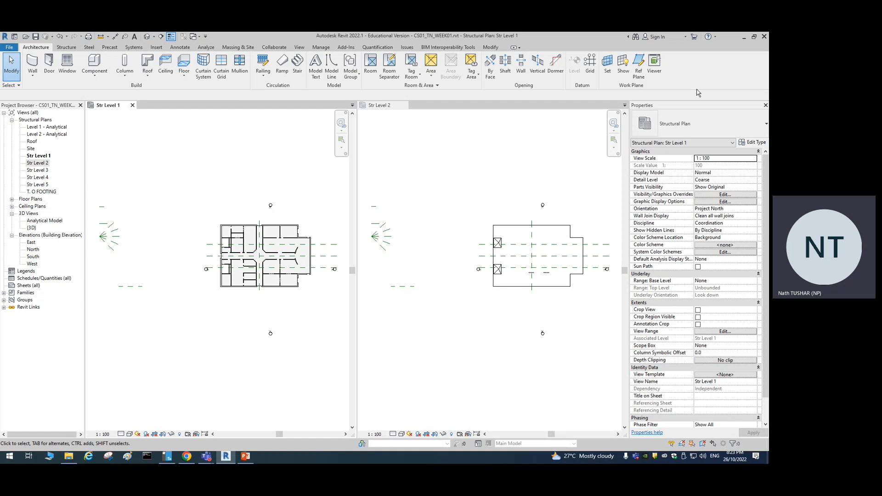
left_click(735, 225)
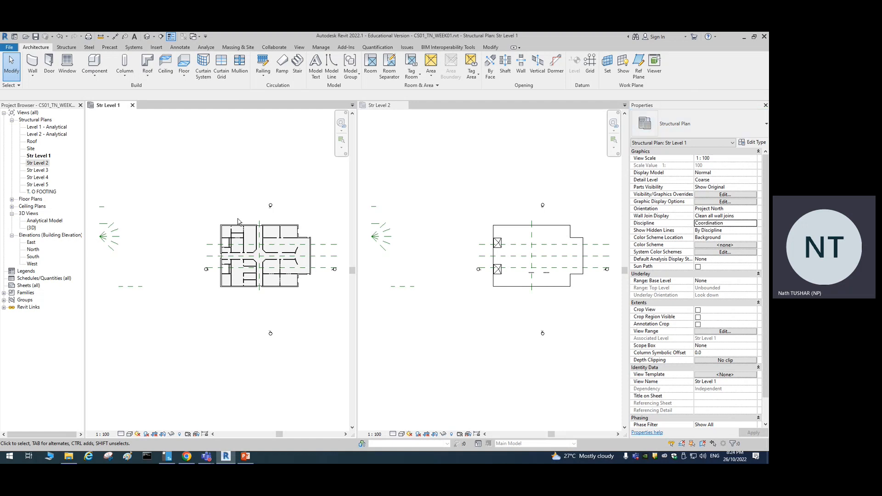
scroll(321, 268, "up", 3)
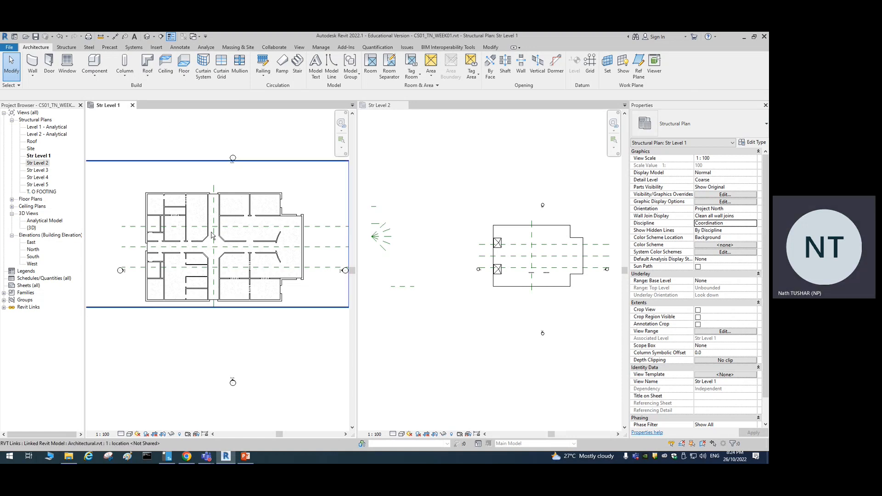
left_click(488, 174)
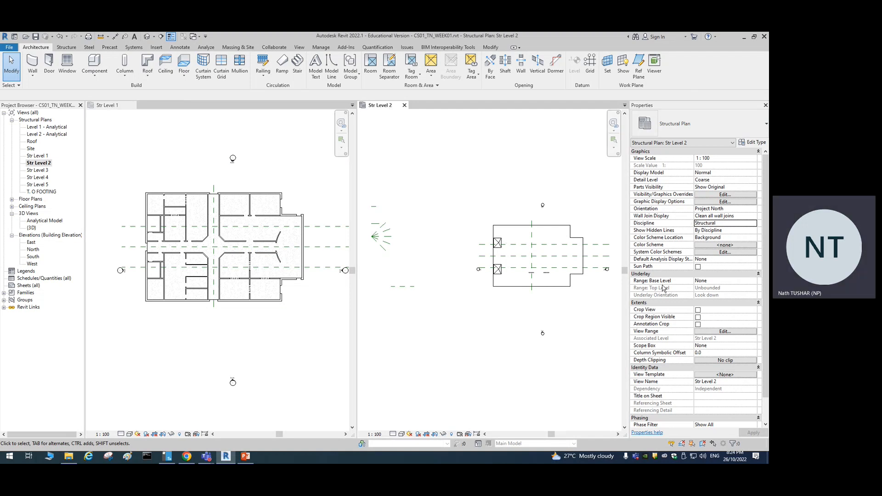
left_click(736, 224)
left_click(229, 164)
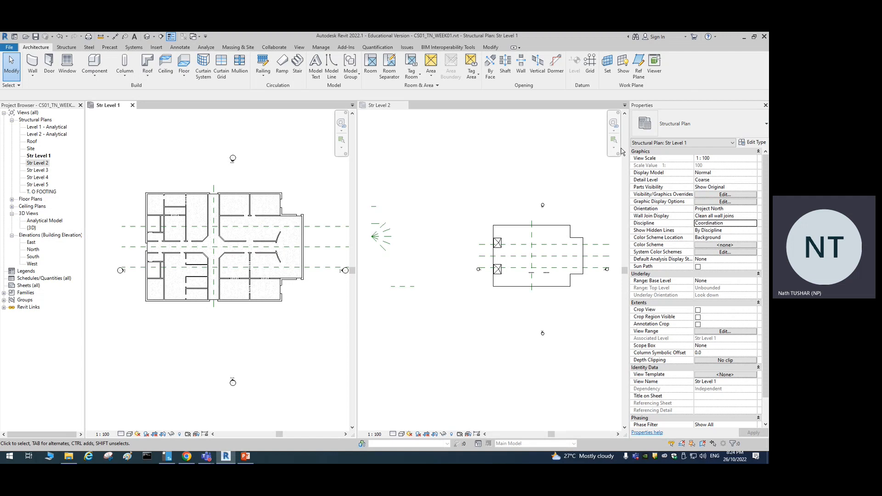
- Close the Str Level 2 plan and keep only the Str Level 1 plan open with the whole building in view
left_click(404, 105)
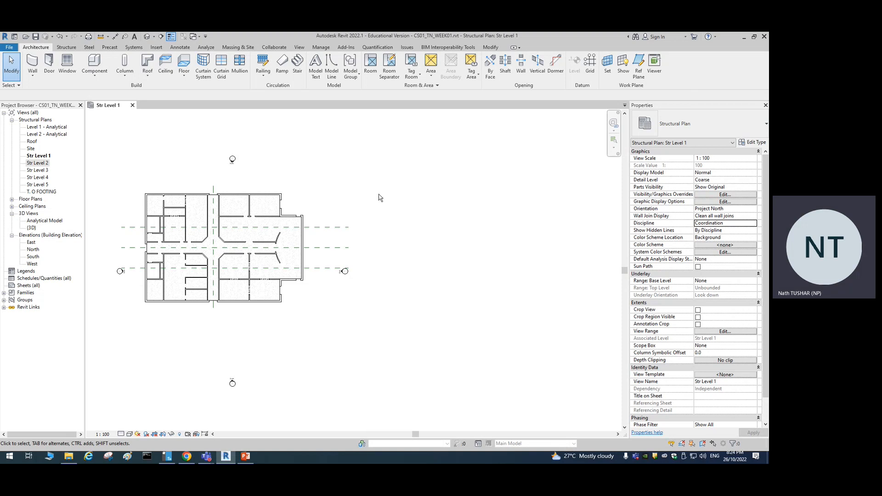
middle_click_drag(193, 174, 293, 189)
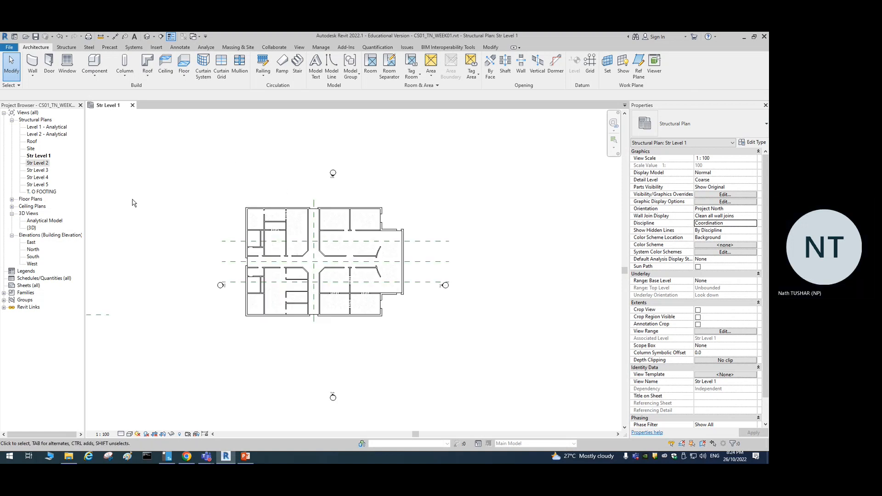
left_click(42, 157)
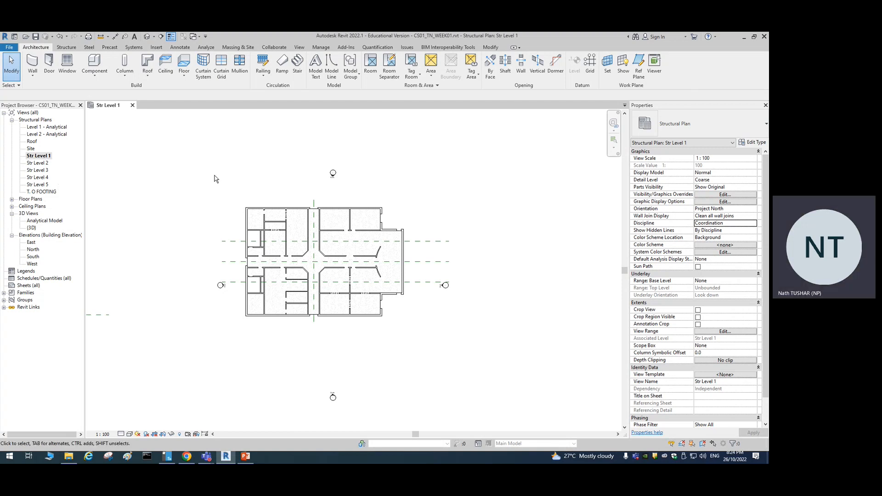
scroll(217, 180, "down", 2)
middle_click_drag(215, 166, 336, 238)
middle_click_drag(377, 183, 359, 165)
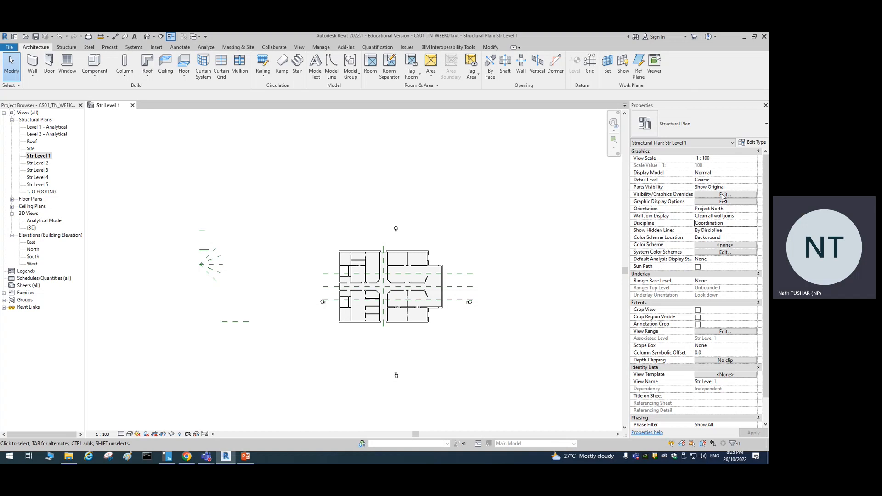
- Hide the Reference Planes annotation category in the Str Level 1 plan through its visibility/graphics overrides
left_click(723, 194)
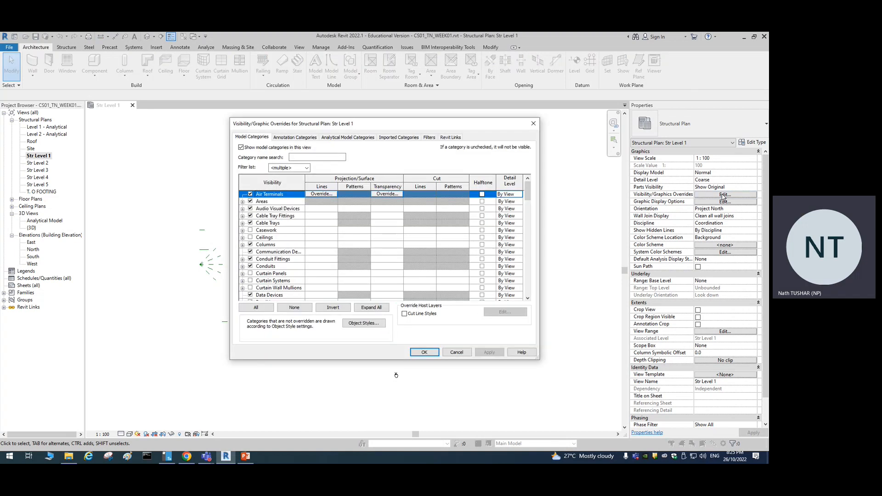
left_click_drag(323, 126, 574, 148)
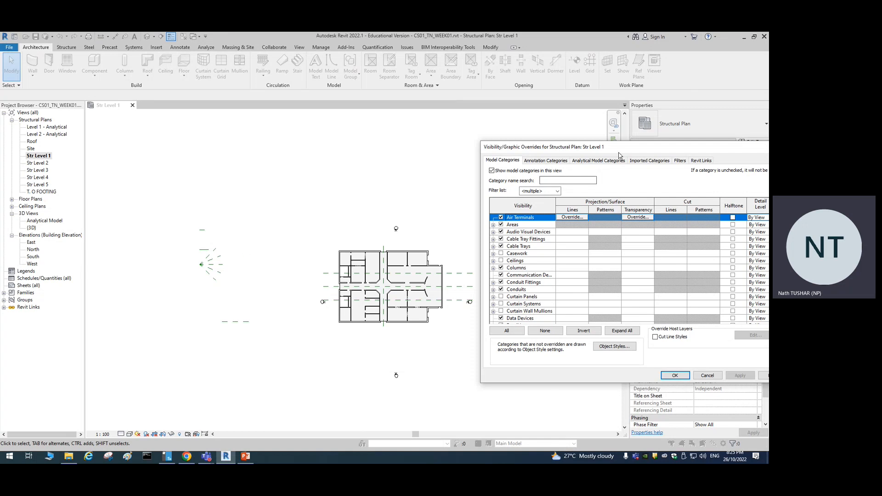
mouse_move(623, 149)
left_mouse_down()
mouse_move(342, 167)
mouse_move(626, 156)
left_mouse_up()
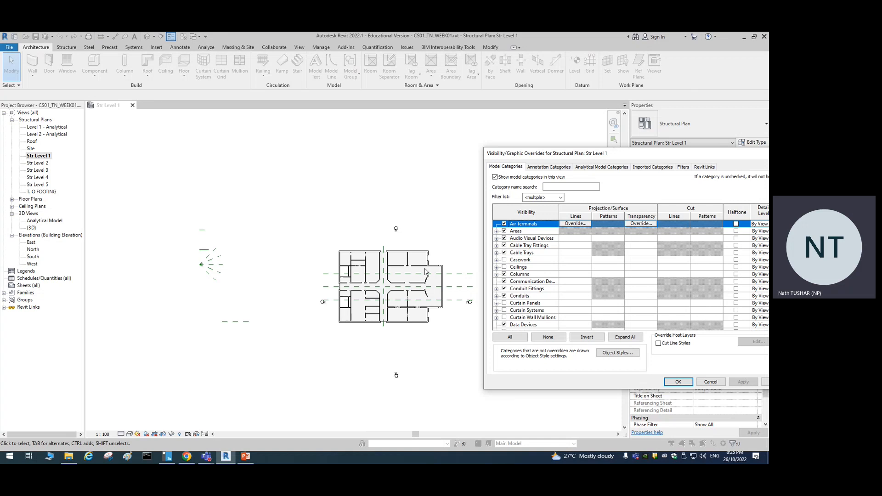
left_click_drag(660, 153, 438, 117)
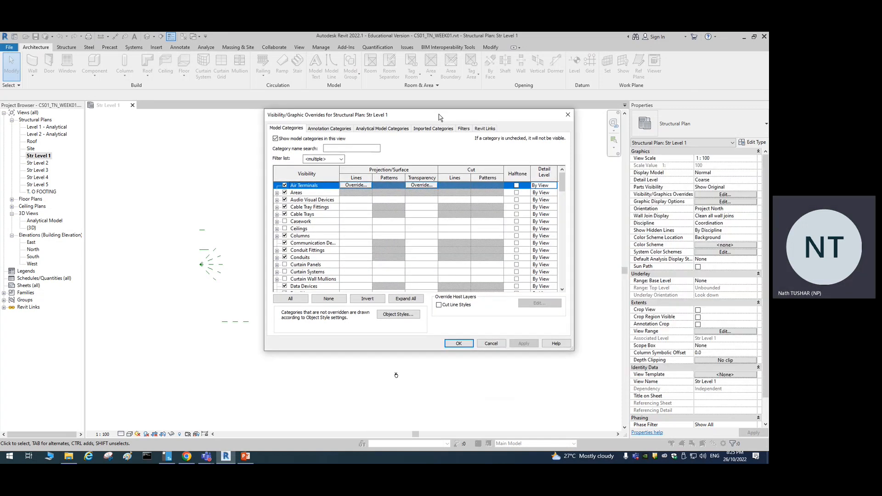
left_click(325, 129)
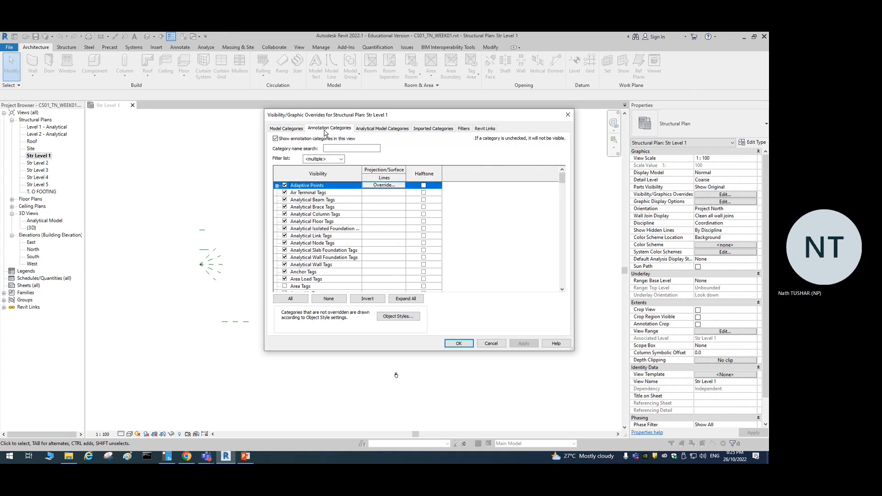
left_click(294, 130)
left_click(335, 131)
scroll(356, 267, "down", 4)
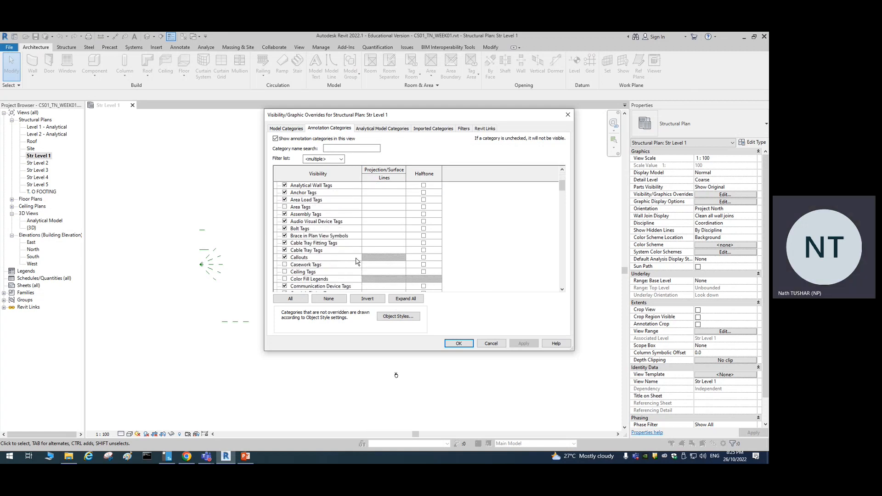
scroll(355, 262, "down", 8)
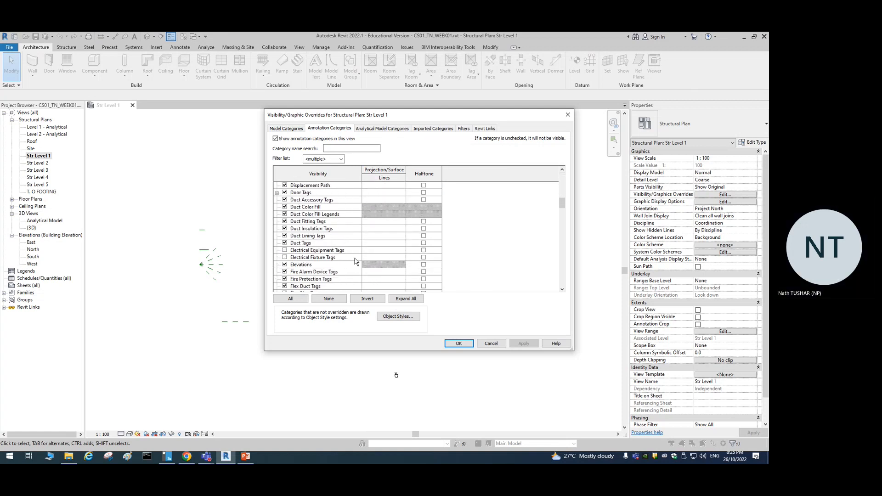
scroll(356, 259, "down", 8)
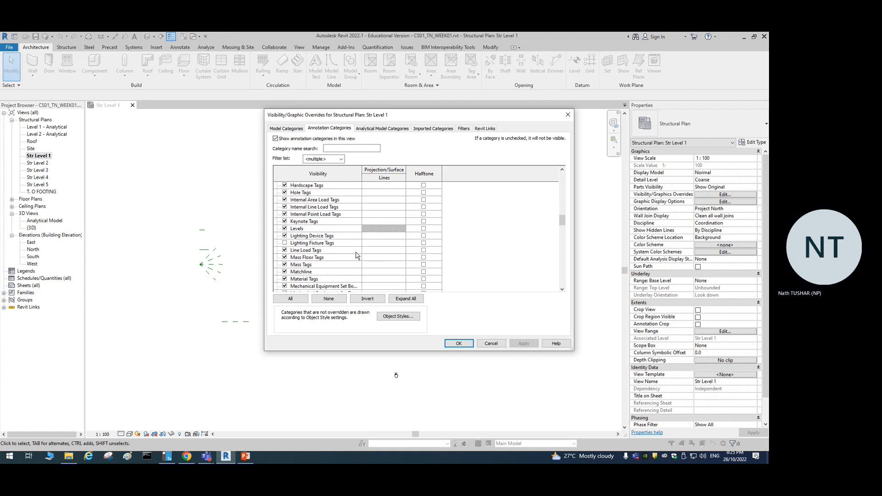
scroll(357, 256, "down", 7)
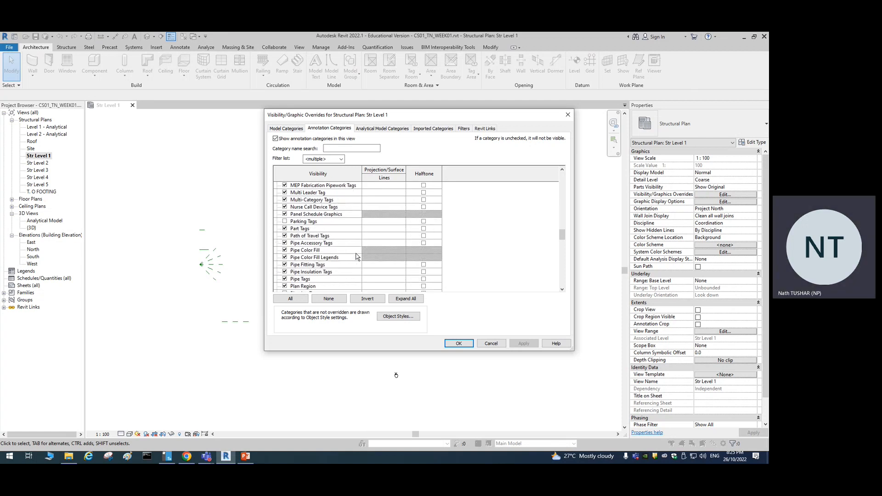
scroll(357, 256, "up", 4)
scroll(357, 256, "down", 4)
scroll(357, 255, "down", 4)
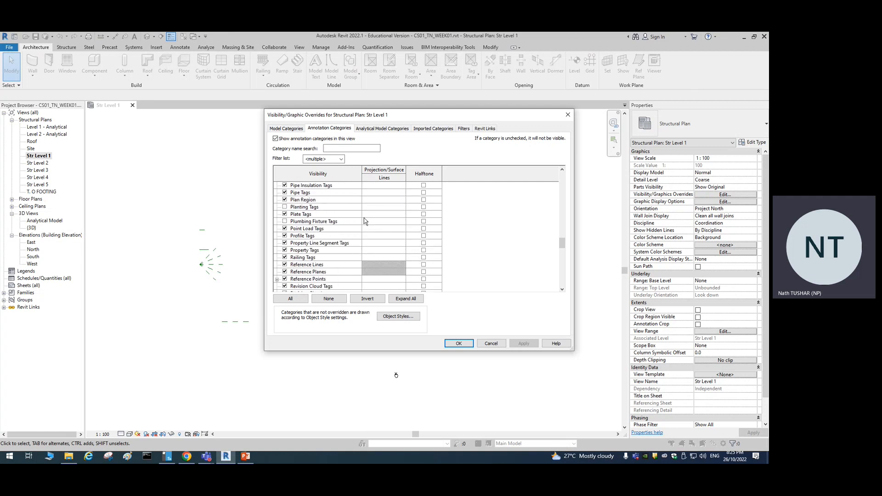
left_click(285, 272)
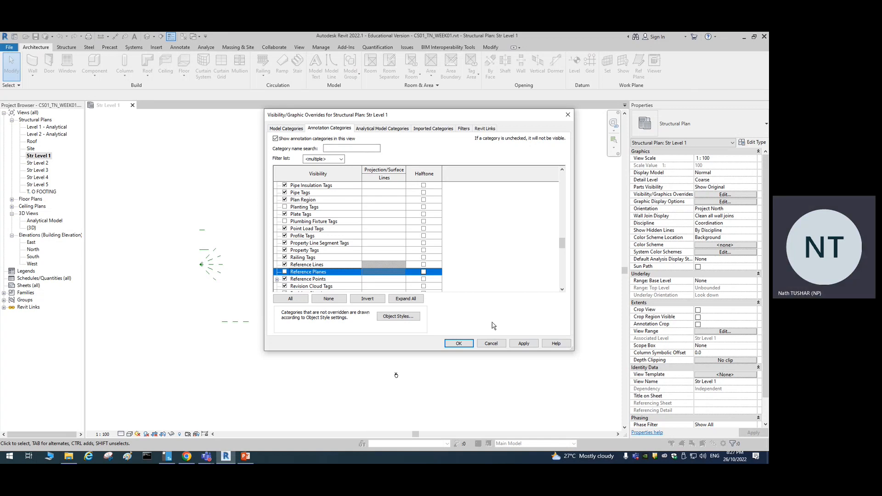
left_click(524, 343)
left_click(460, 344)
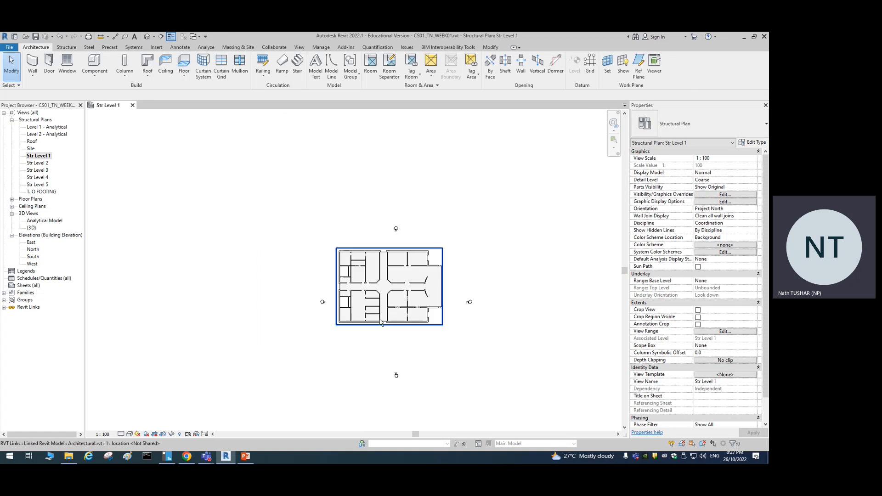
- Examine the Str Level 1 plan up close and review its model category visibility settings without changing them
scroll(381, 305, "up", 1)
scroll(381, 305, "up", 1)
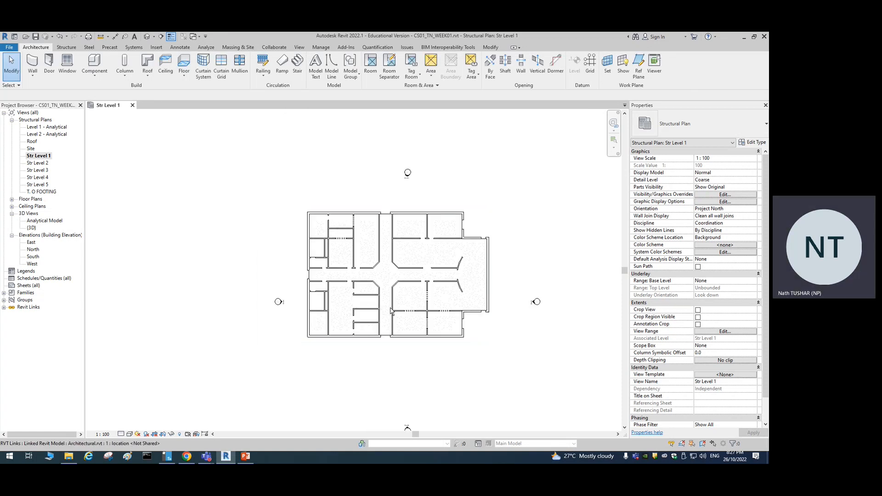
middle_click_drag(573, 260, 468, 248)
scroll(395, 250, "up", 1)
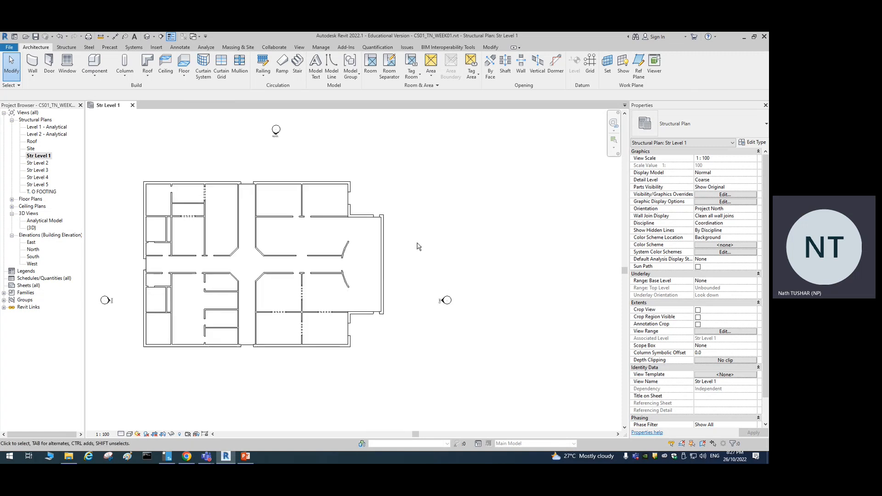
middle_click_drag(404, 251, 510, 242)
left_click(725, 195)
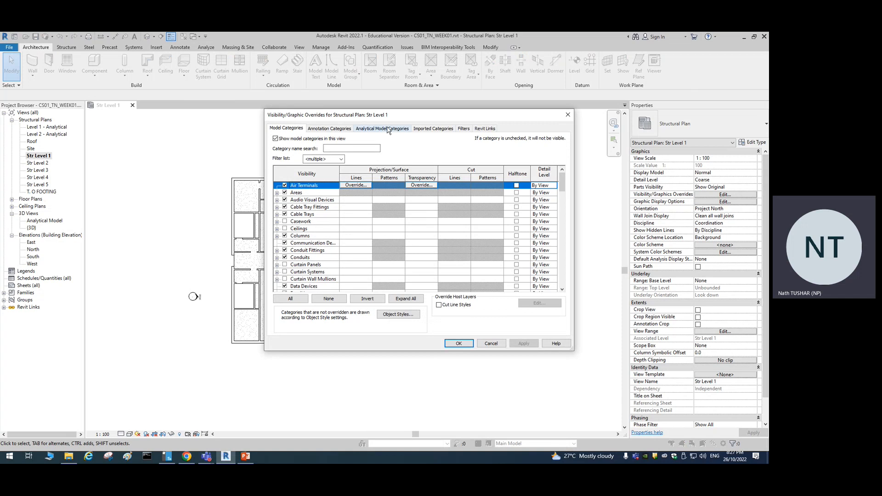
left_click_drag(386, 114, 407, 123)
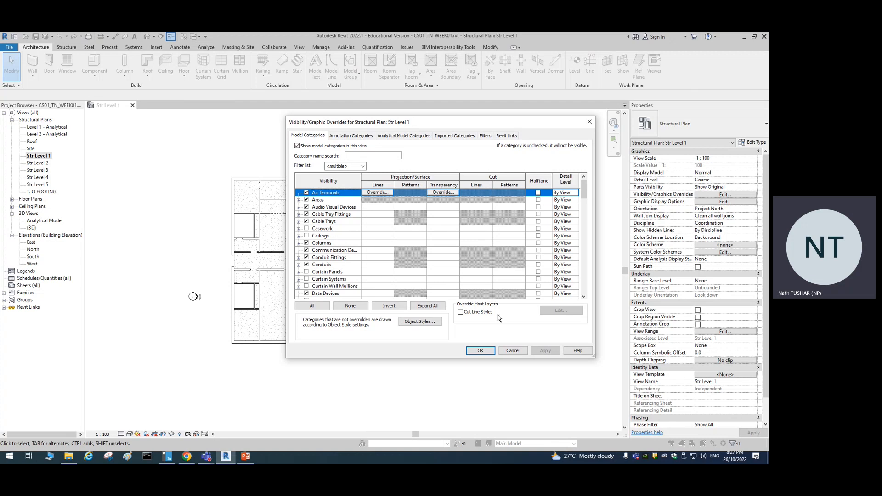
left_click(515, 354)
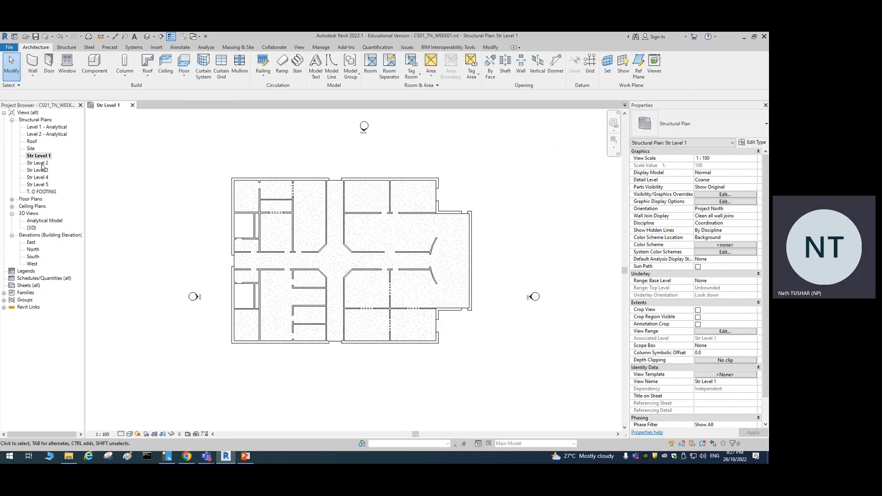
- Open the Str Level 2 plan to compare its reference plane display with Str Level 1, and close it again
double_click(42, 164)
scroll(350, 305, "down", 4)
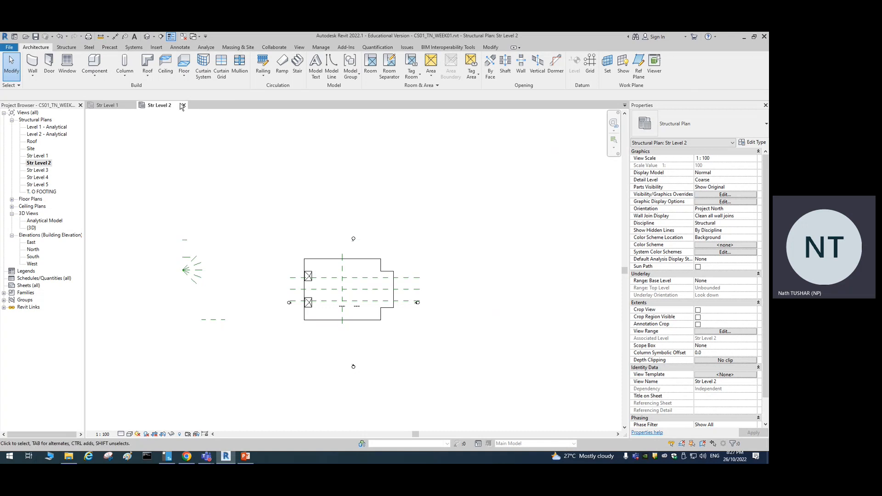
left_click(183, 105)
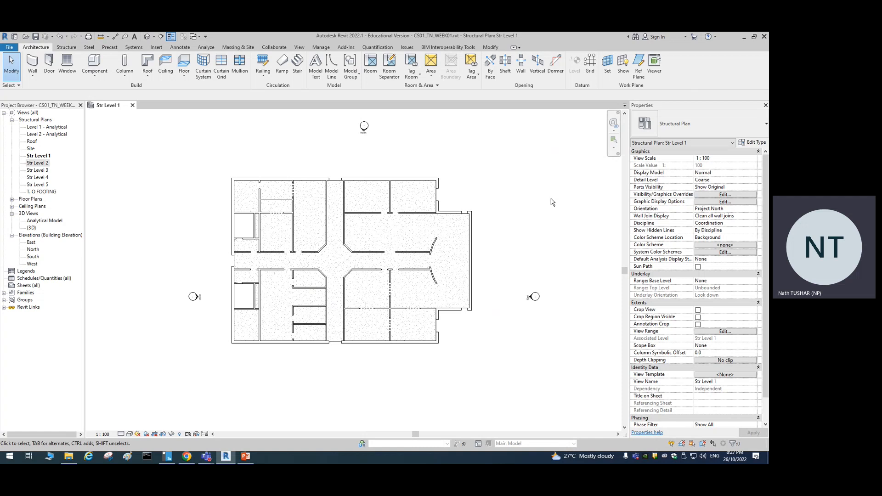
- Open the default 3D view and orbit around the linked architectural model to inspect its levels and floor outlines
left_click(146, 37)
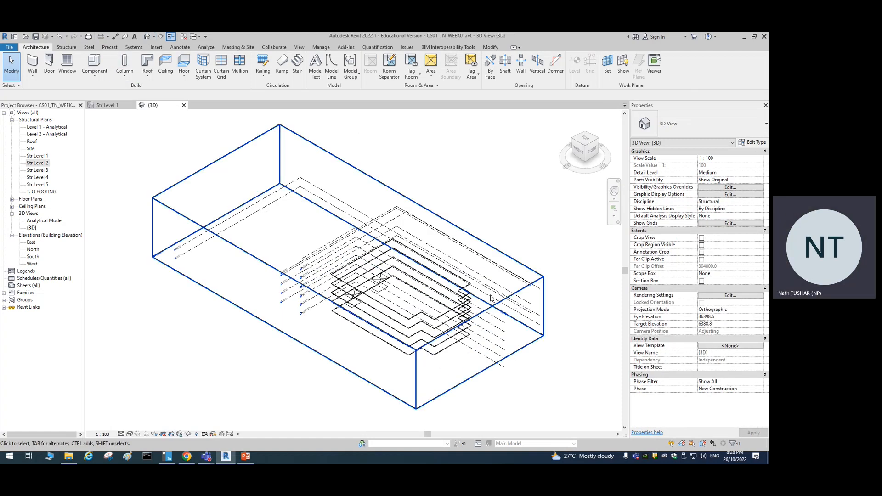
middle_click_drag(336, 367, 209, 256, "shift")
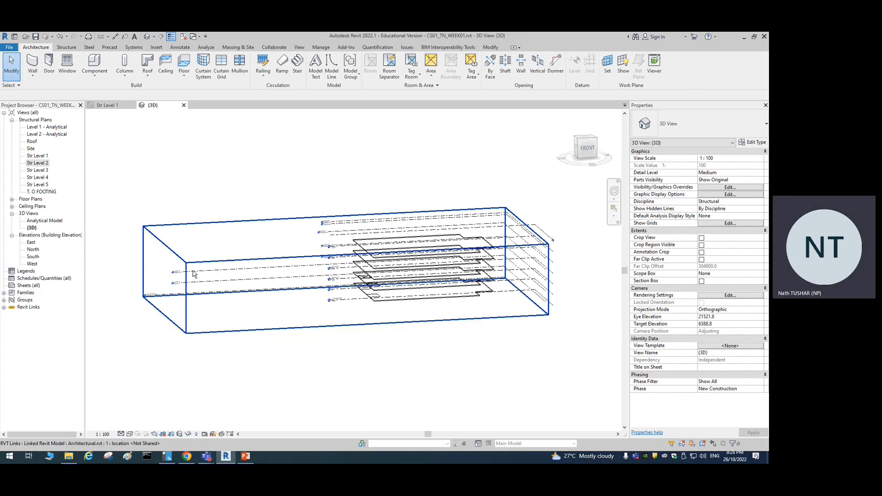
left_click(210, 313)
middle_click_drag(211, 313, 219, 364, "shift")
left_click(463, 158)
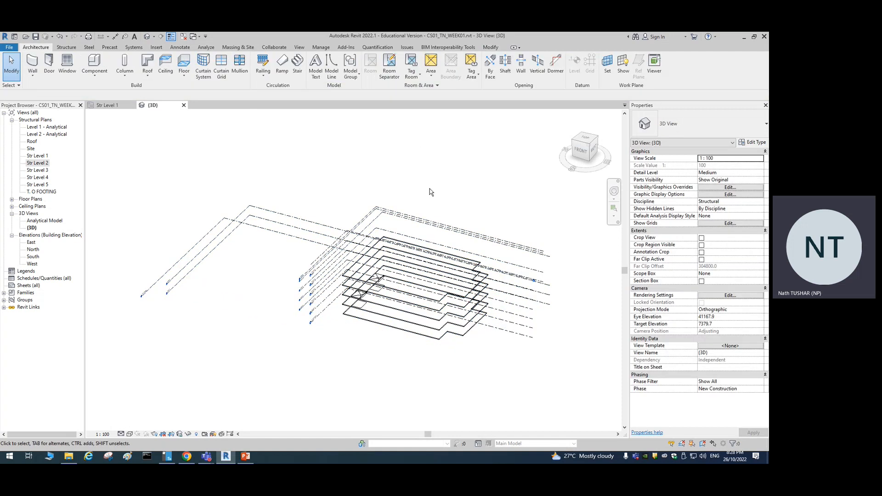
middle_click_drag(498, 191, 473, 183)
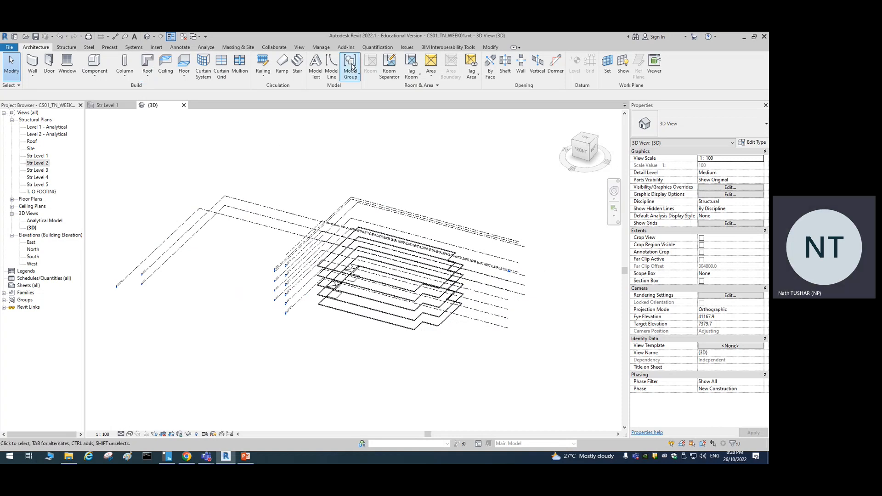
- Open the 3D view's visibility/graphics overrides and bring up the Revit link settings for Architectural.rvt
left_click(299, 47)
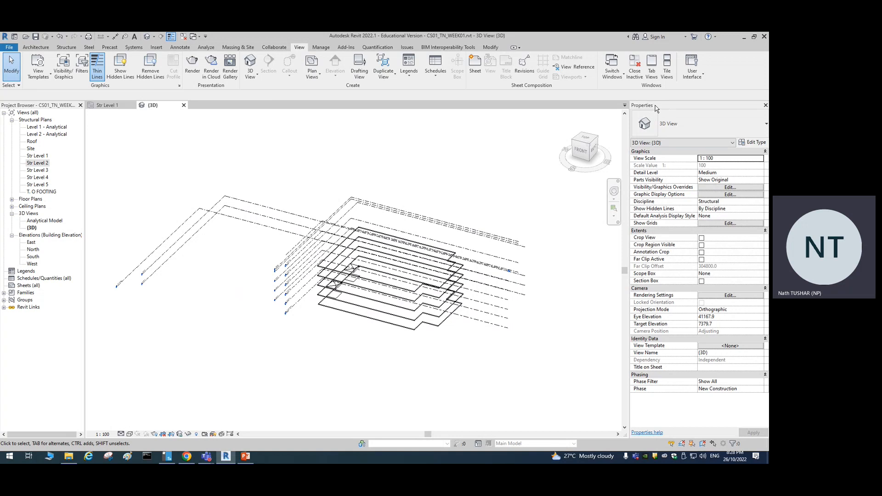
left_click(728, 189)
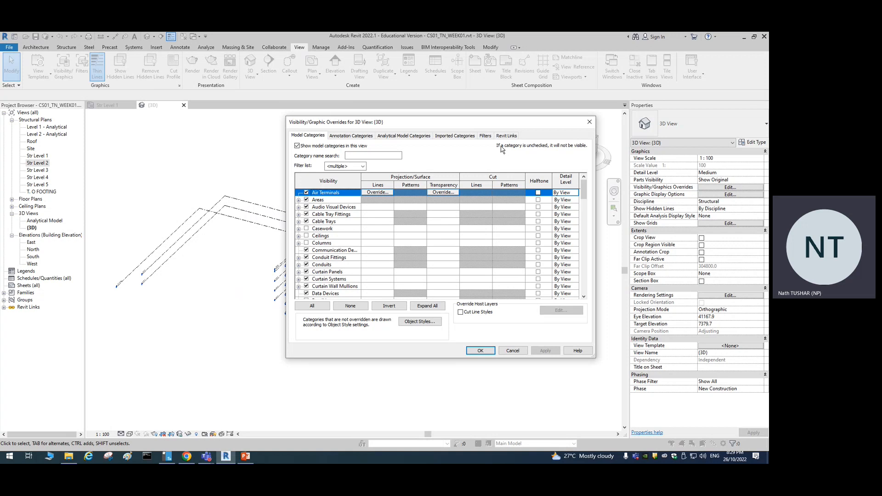
left_click_drag(419, 124, 361, 159)
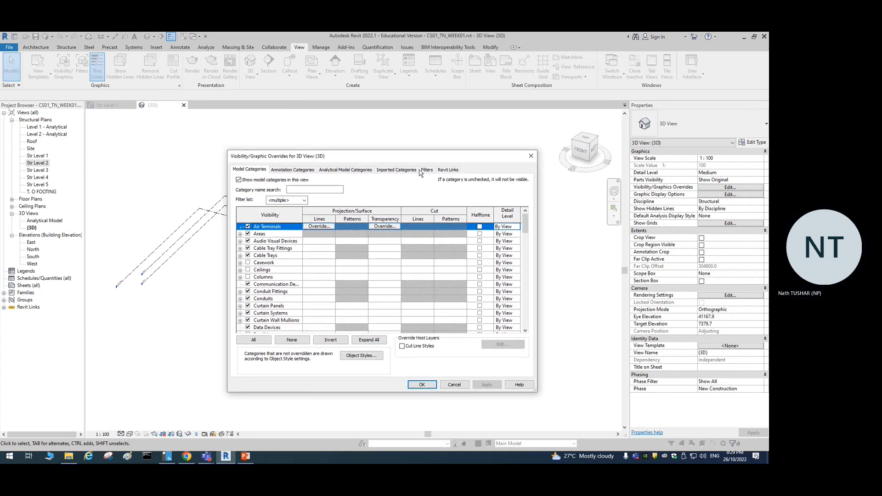
left_click(449, 170)
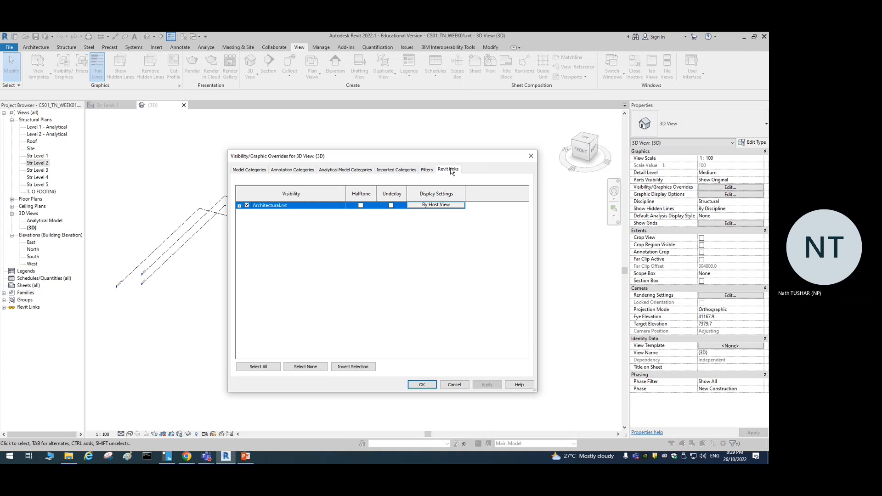
left_click(243, 171)
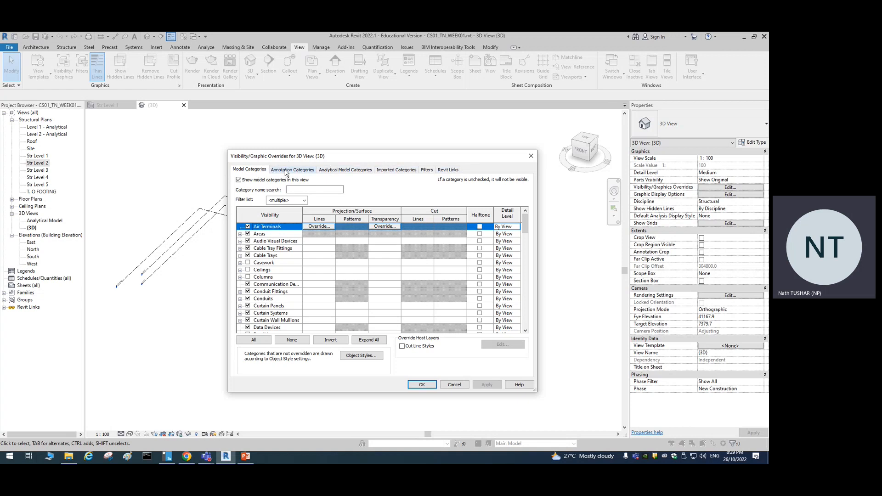
left_click(449, 170)
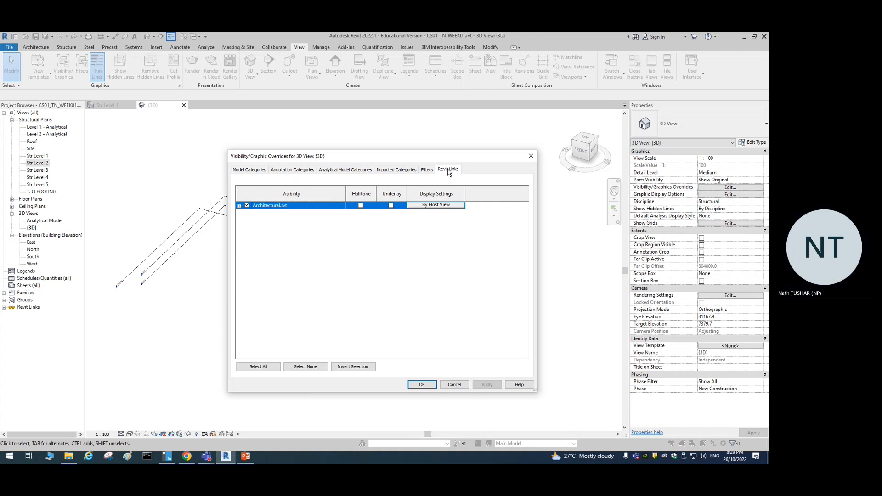
- Open the display settings of the Architectural.rvt link for this 3D view and set its basic display mode to Custom
left_click(433, 207)
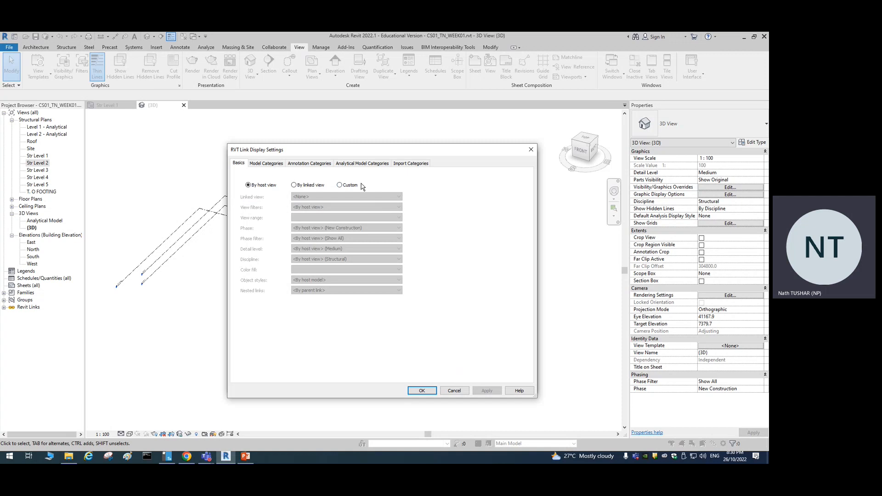
left_click_drag(330, 150, 534, 187)
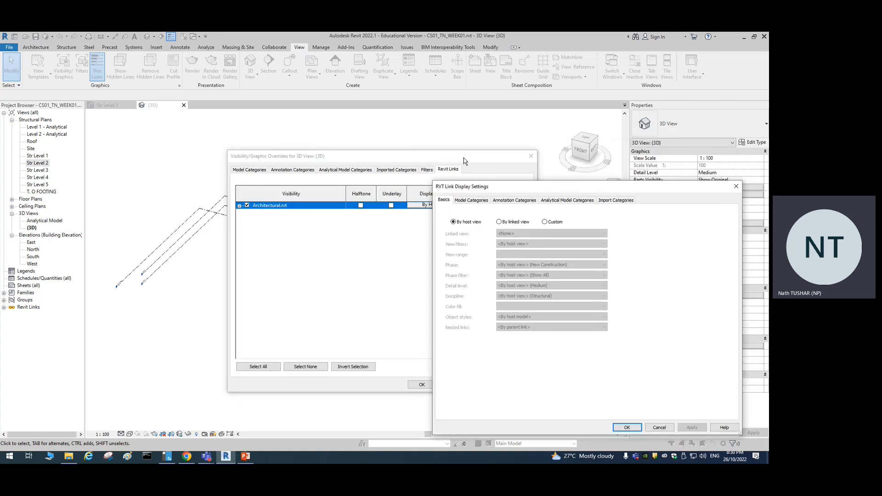
left_click_drag(557, 190, 397, 142)
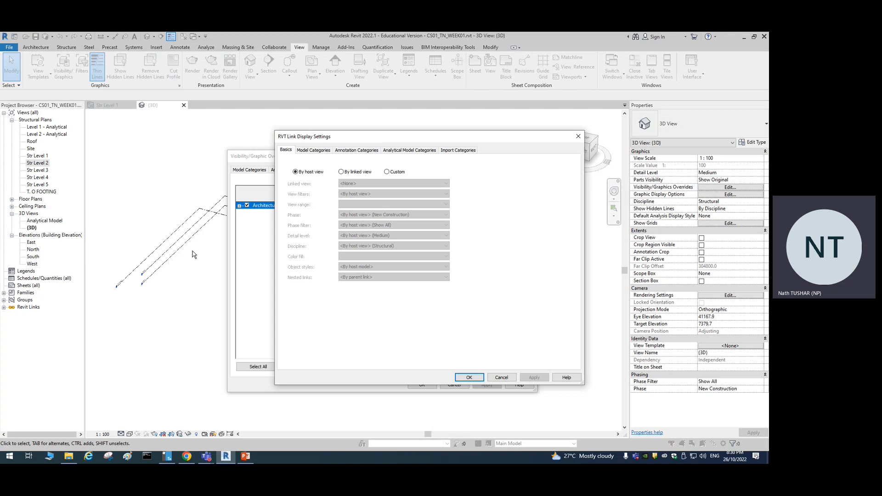
left_click(387, 172)
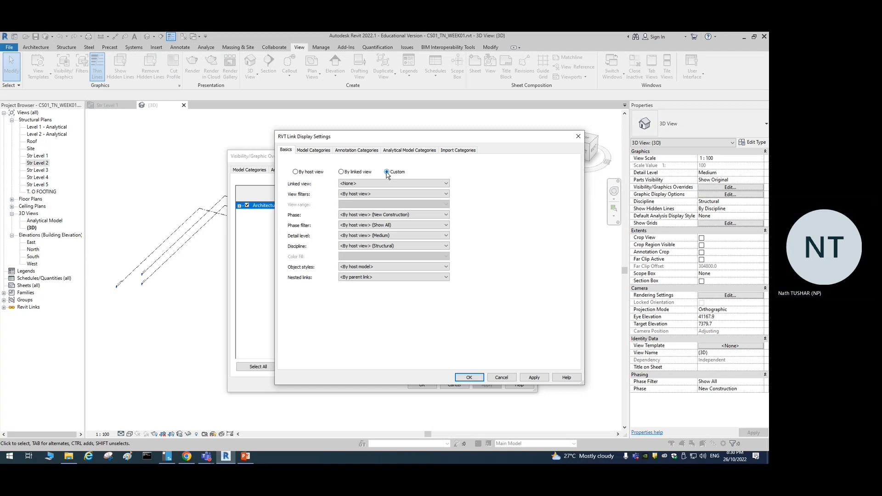
left_click(387, 172)
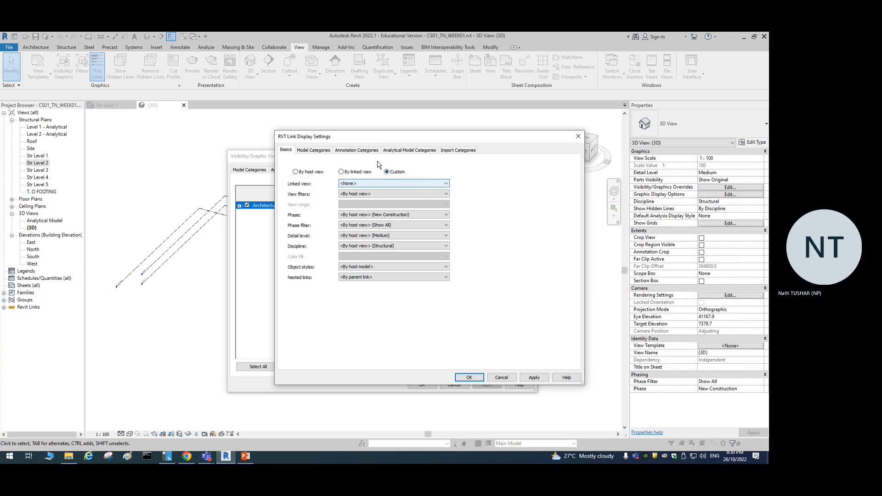
- Set the link's annotation categories to <Custom> so they can be controlled independently of the host view
left_click(361, 151)
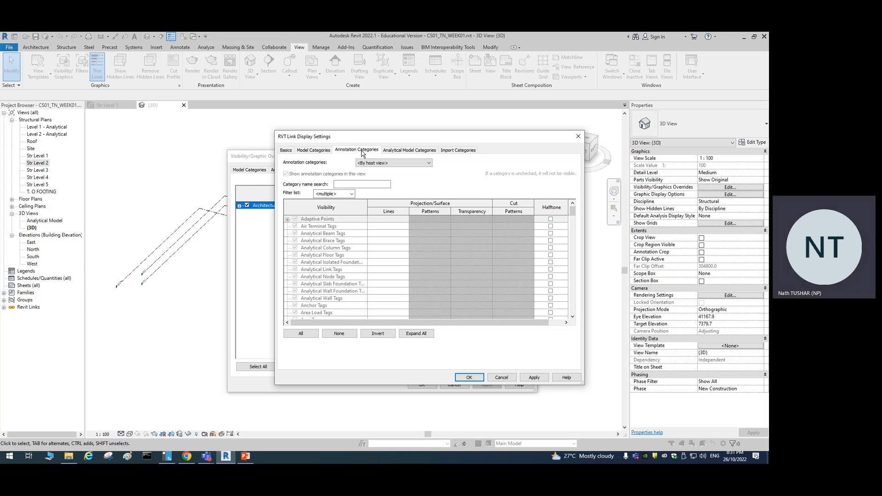
left_click(395, 164)
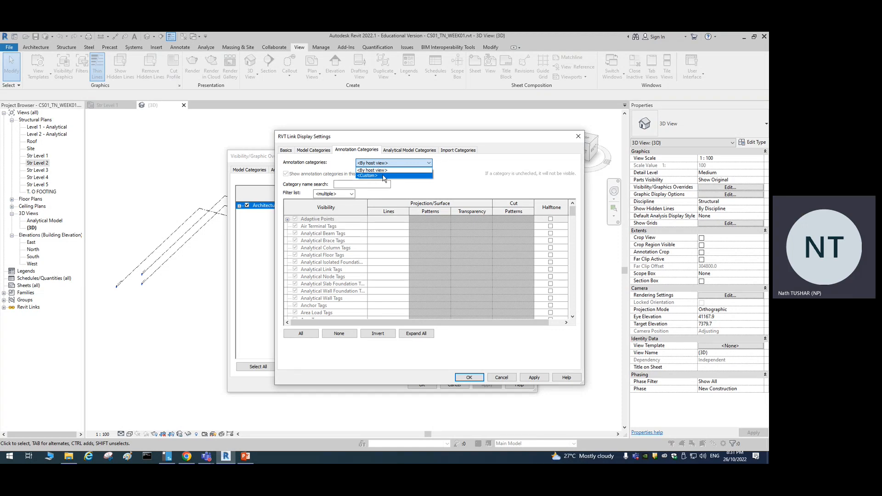
left_click(386, 165)
left_click(386, 165)
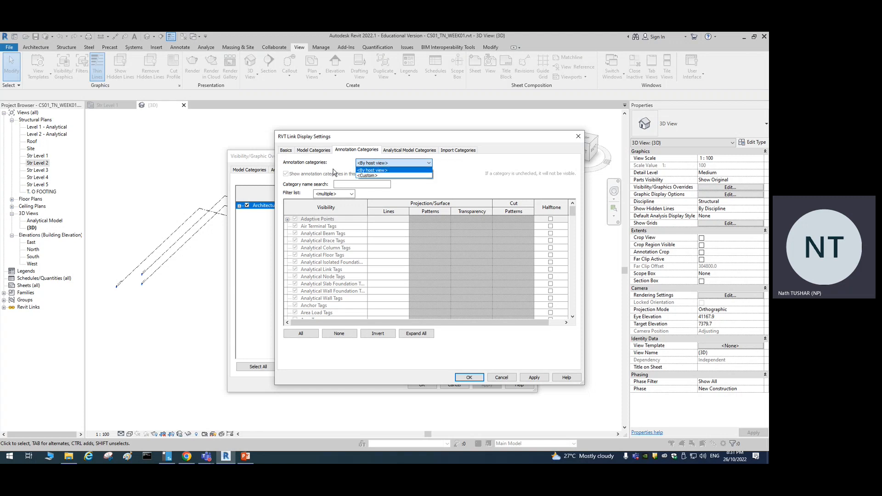
left_click(375, 175)
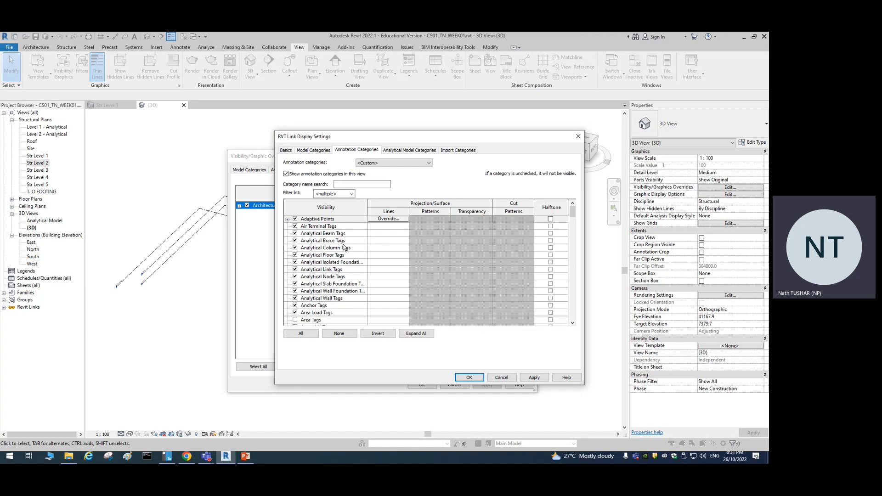
- Turn off the Levels annotation category for the Architectural.rvt link and apply the override to the 3D view
scroll(342, 269, "down", 3)
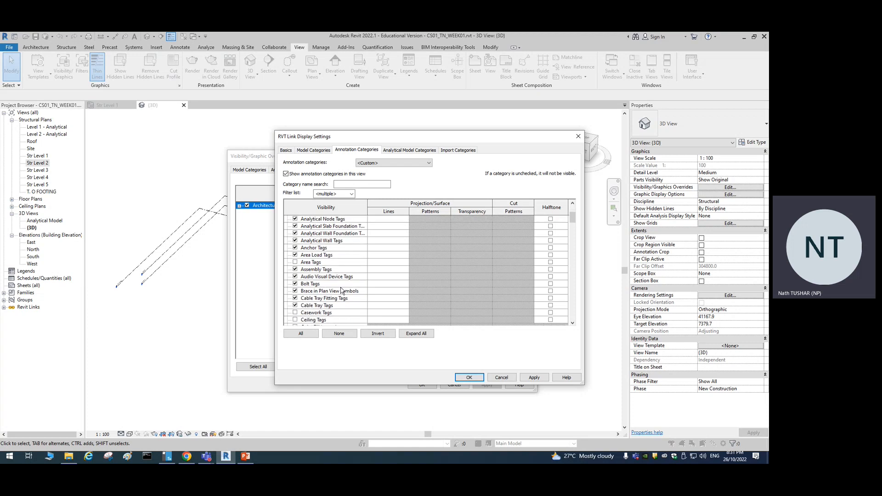
scroll(341, 290, "down", 10)
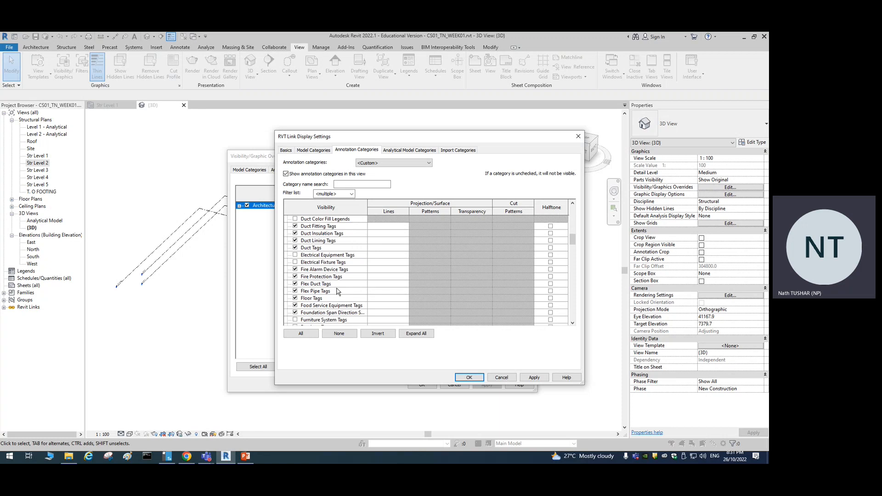
scroll(338, 292, "down", 8)
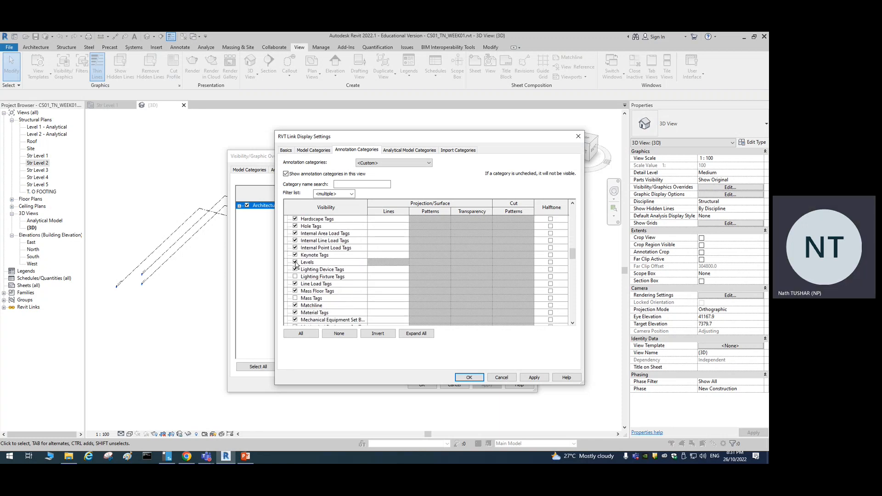
left_click(296, 263)
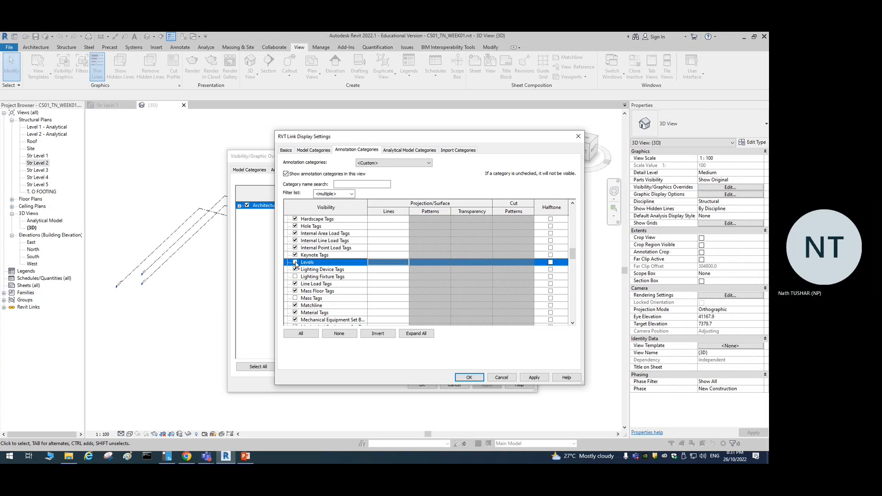
left_click(295, 263)
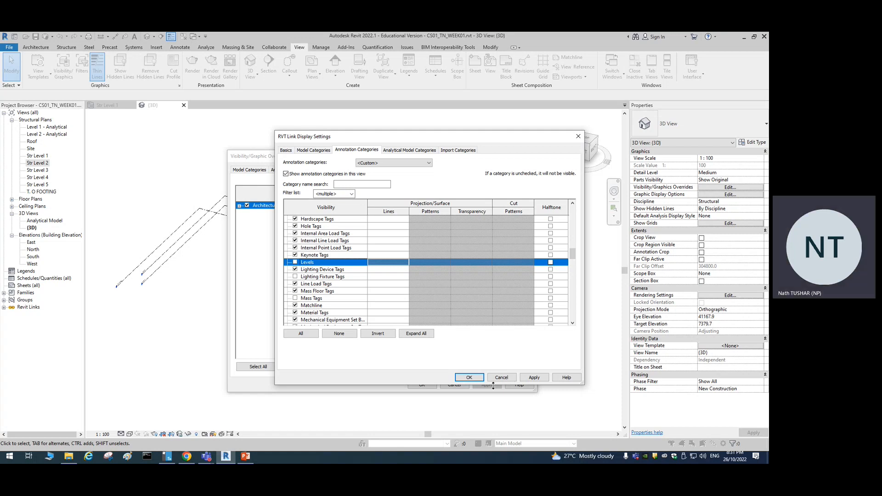
left_click(535, 377)
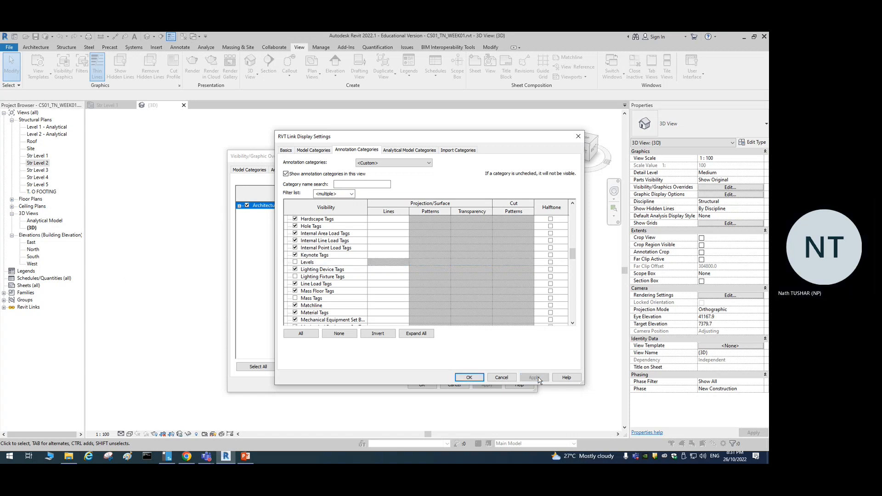
left_click(473, 378)
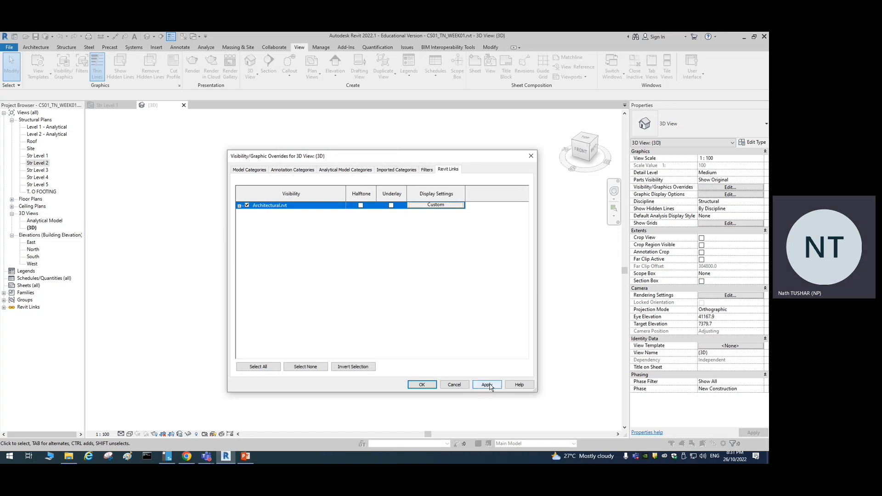
left_click(488, 385)
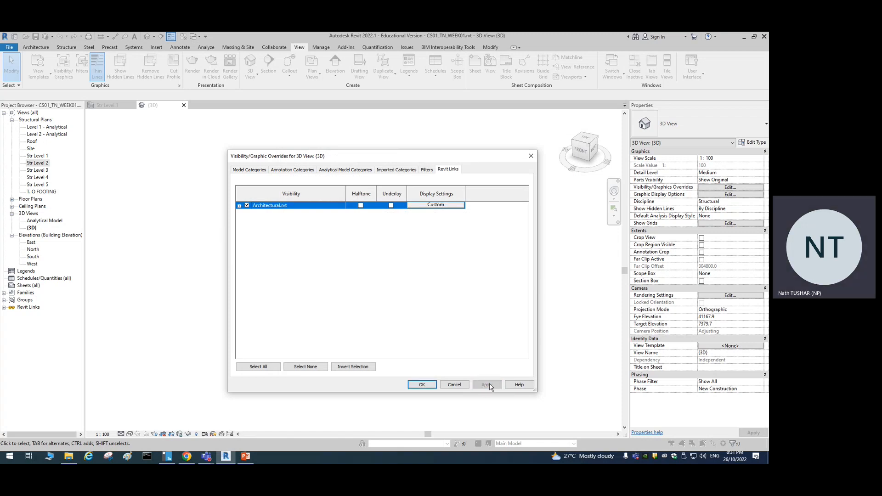
- Accept the custom display settings for the Architectural.rvt link and set the 3D view's discipline to Coordination
left_click(421, 386)
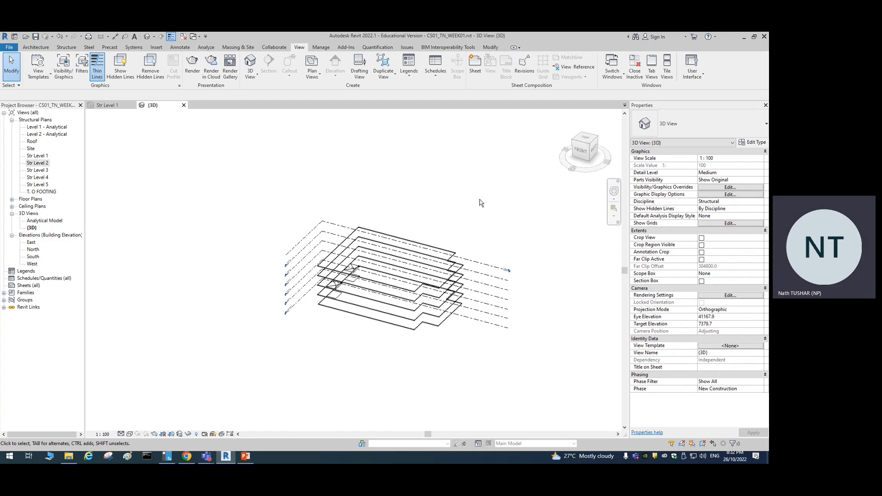
middle_click_drag(516, 219, 483, 207)
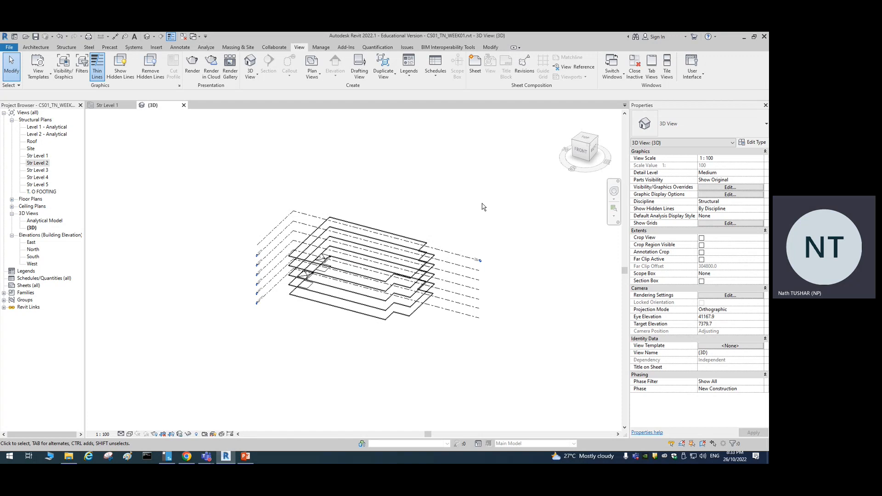
left_click(724, 202)
left_click(740, 205)
left_click(740, 204)
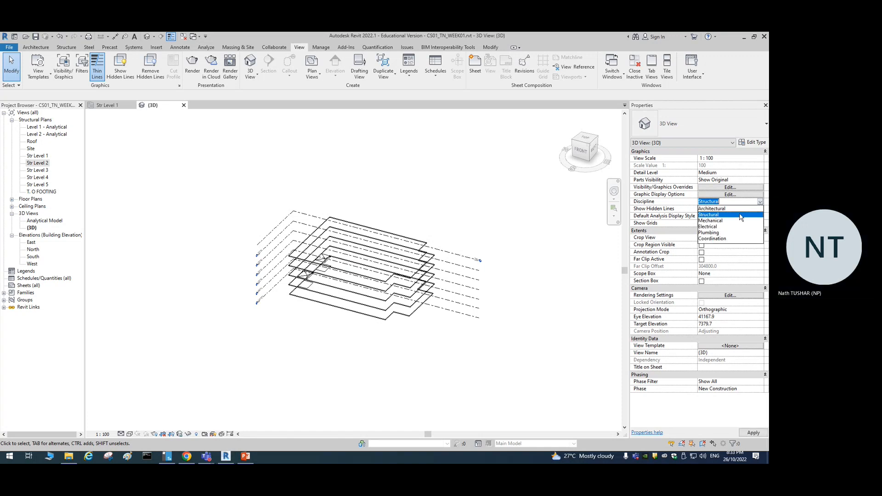
left_click(707, 239)
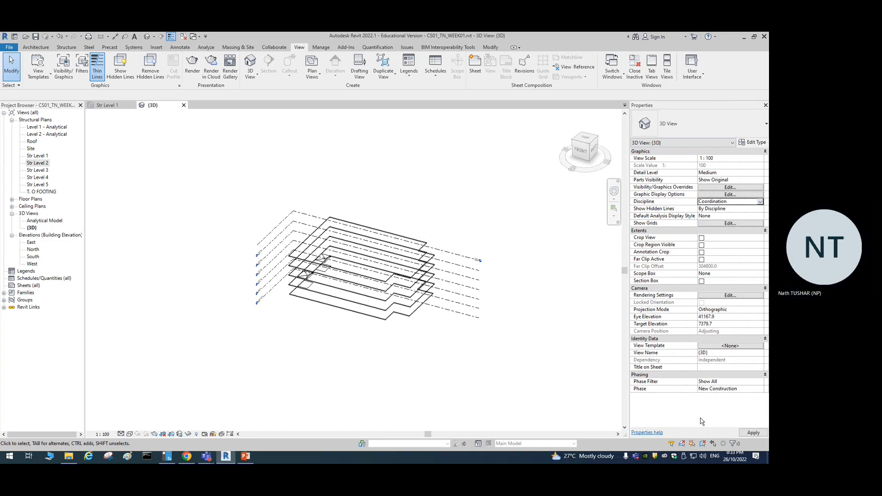
left_click(753, 433)
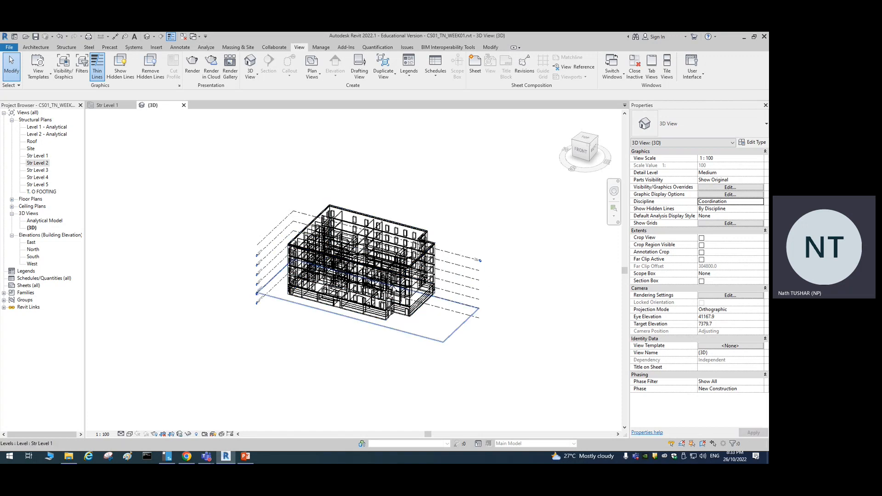
- Examine the linked architectural model from several angles, including a close-up of an outer wall corner seen from the top
middle_click_drag(475, 279, 319, 340, "shift")
middle_click_drag(338, 294, 363, 271, "shift")
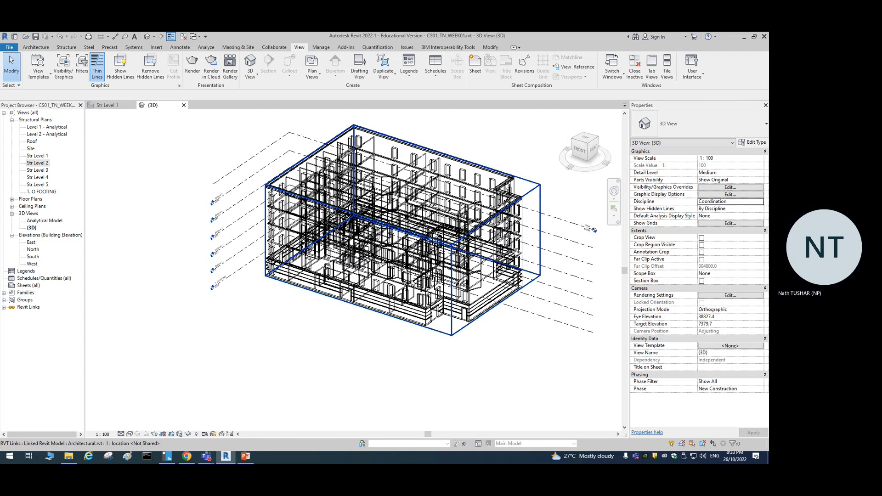
middle_click_drag(484, 136, 442, 153, "shift")
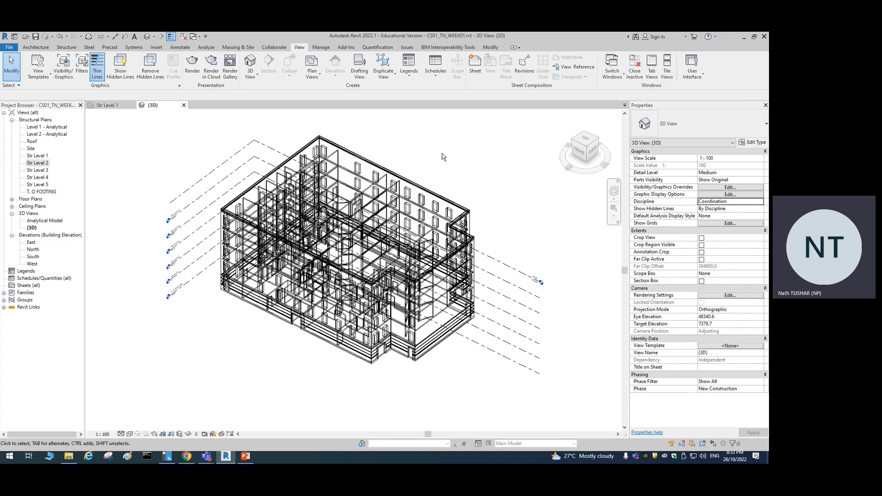
left_click(121, 434)
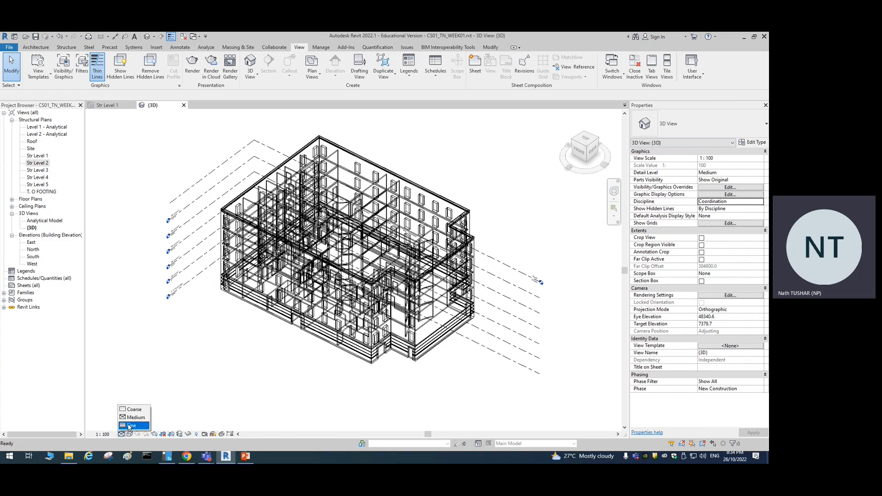
left_click(122, 436)
left_click(167, 388)
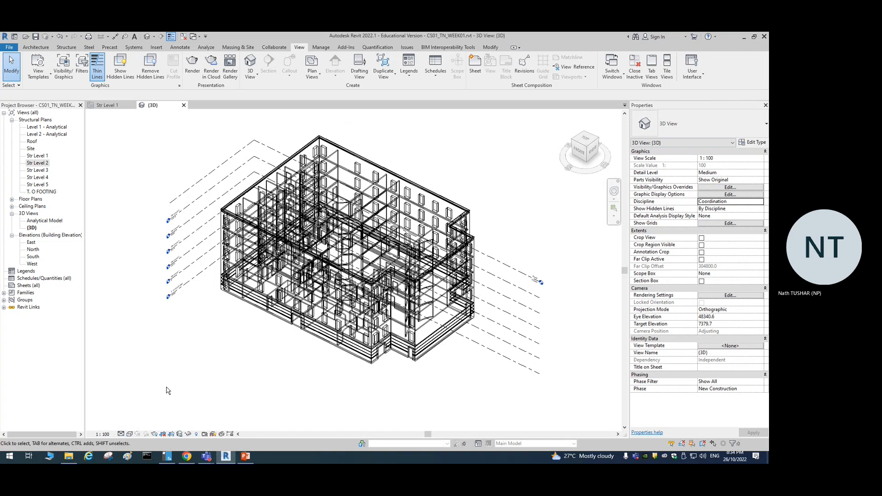
scroll(344, 239, "up", 5)
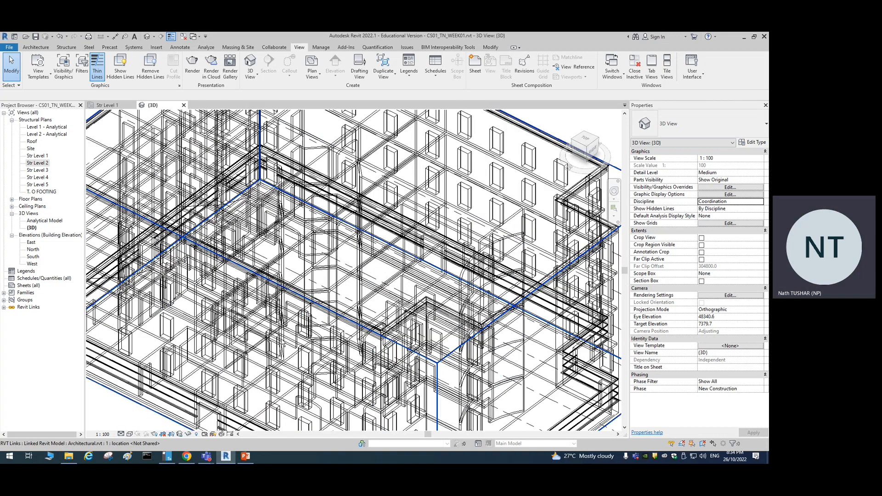
scroll(283, 345, "down", 2)
middle_click_drag(284, 344, 331, 246, "shift")
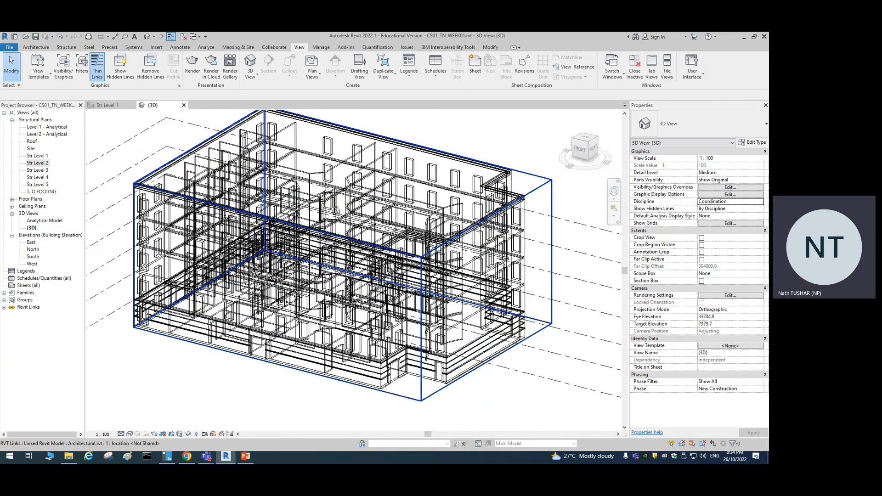
middle_click_drag(335, 210, 441, 329, "shift")
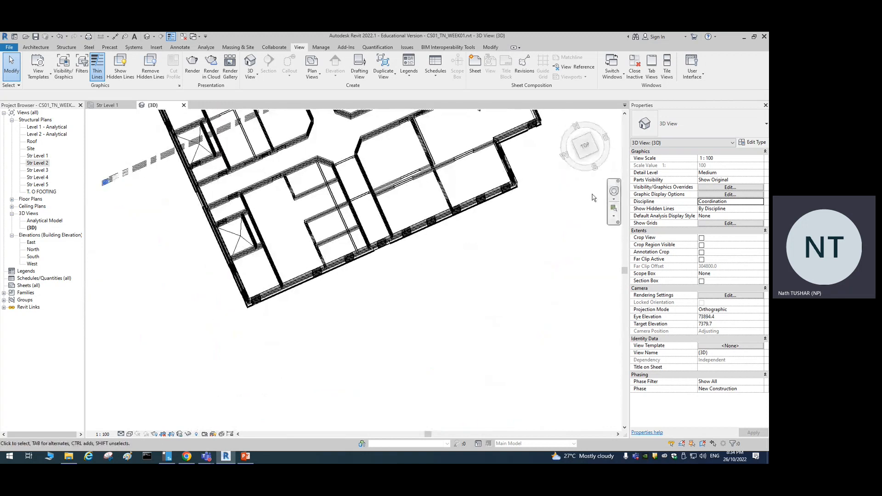
left_click(585, 145)
scroll(295, 305, "up", 3)
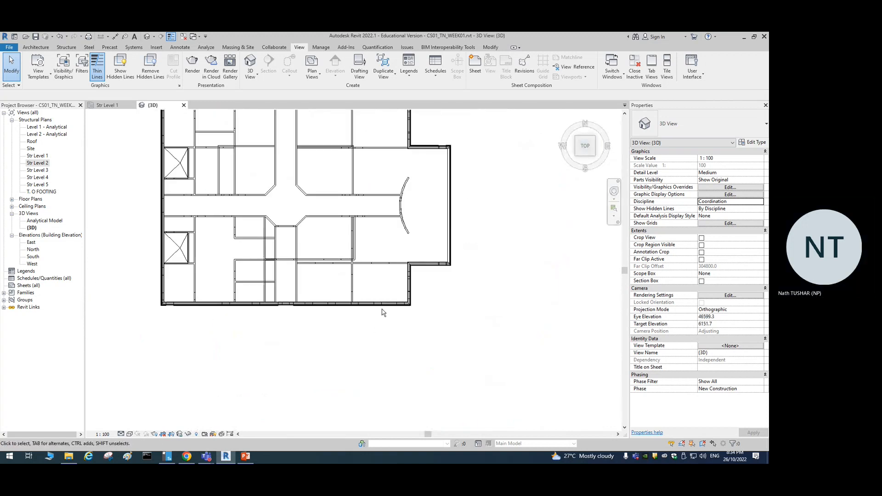
scroll(382, 313, "up", 5)
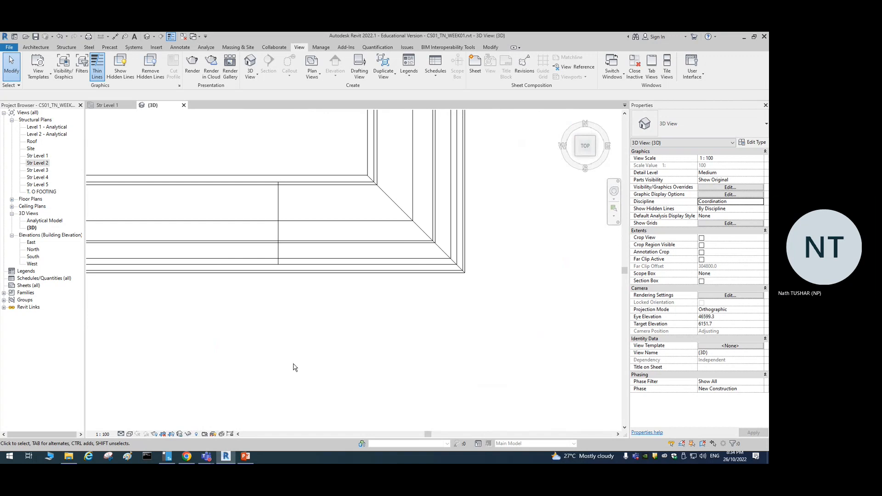
- Compare the wall corner at the Coarse and Fine detail levels
left_click(122, 434)
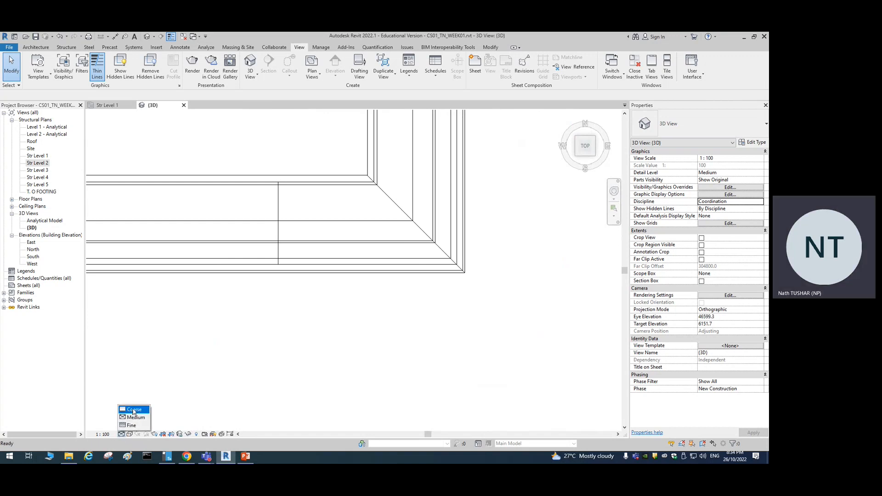
left_click(134, 410)
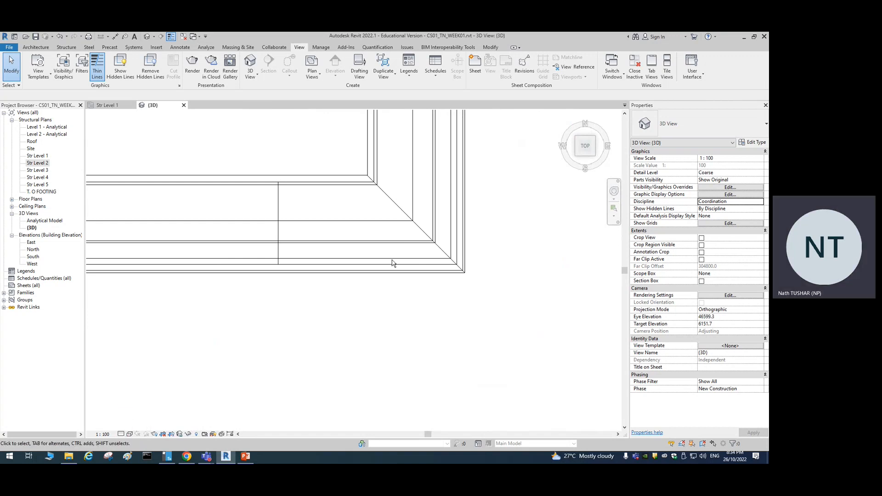
left_click(121, 434)
left_click(130, 427)
left_click(120, 433)
left_click(129, 427)
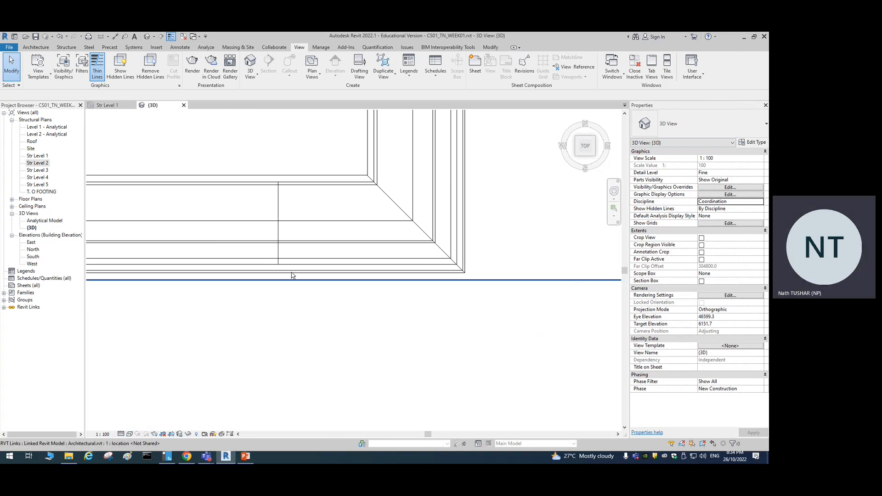
scroll(298, 275, "down", 1)
scroll(394, 287, "down", 1)
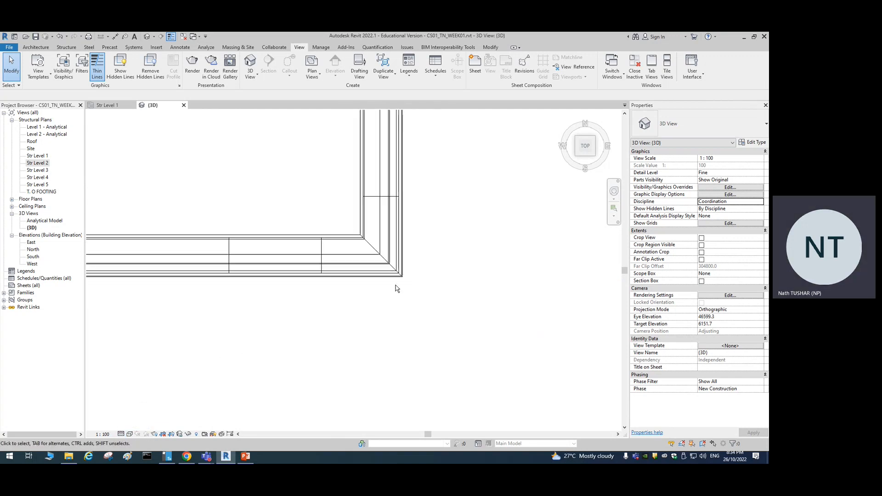
- Try the Medium and Coarse detail levels on the wall corner, and leave the 3D view at Fine
left_click(121, 435)
left_click(123, 418)
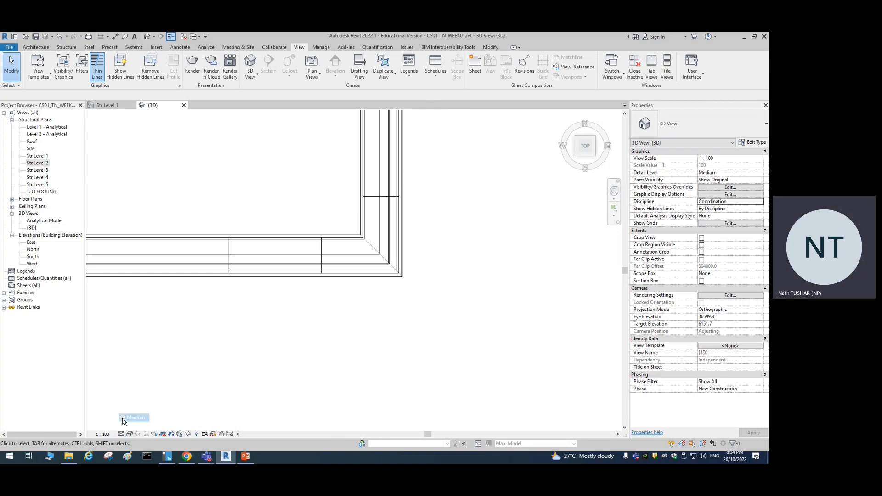
left_click(121, 435)
left_click(128, 409)
left_click(123, 434)
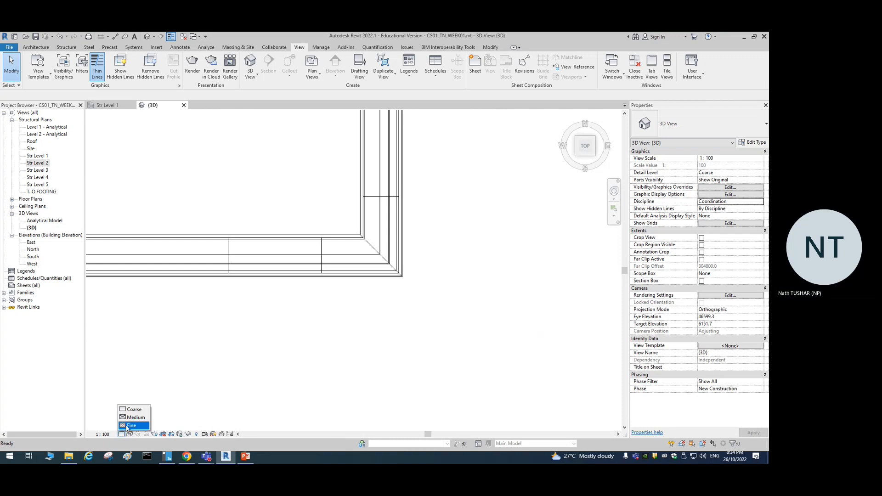
left_click(127, 425)
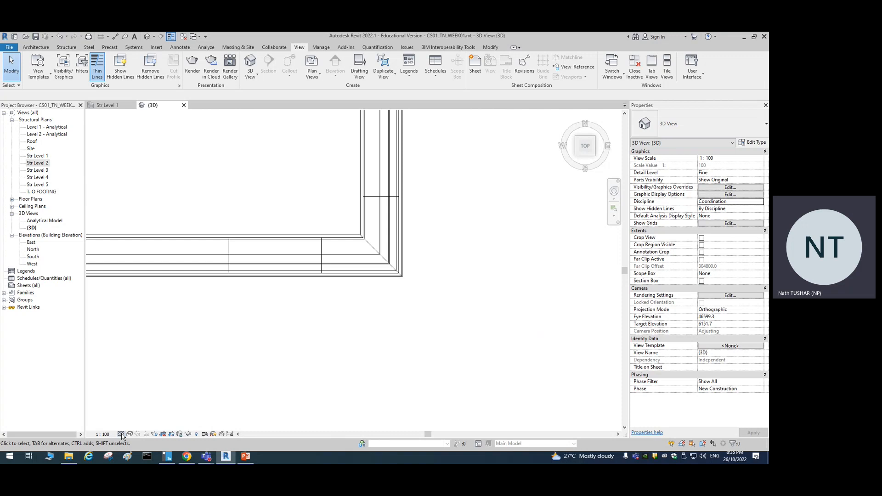
left_click(122, 434)
left_click(126, 425)
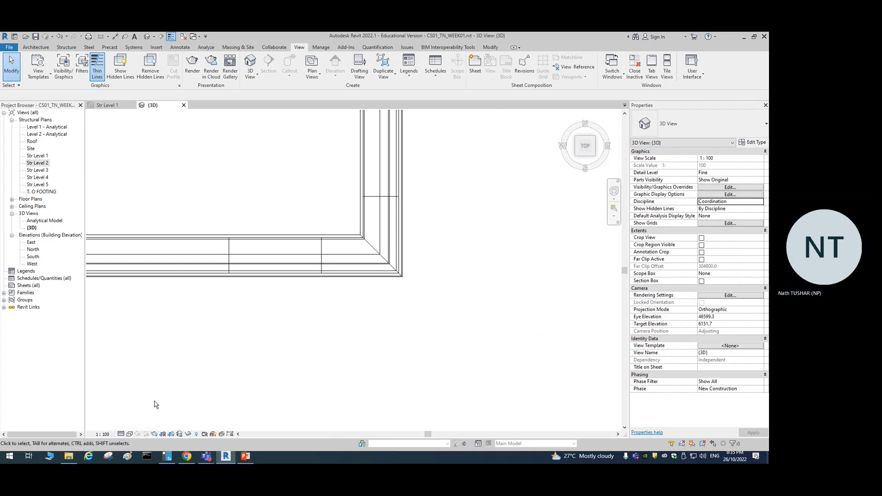
- Return to an angled 3D view of the whole building and set its visual style to Shaded
left_click(577, 155)
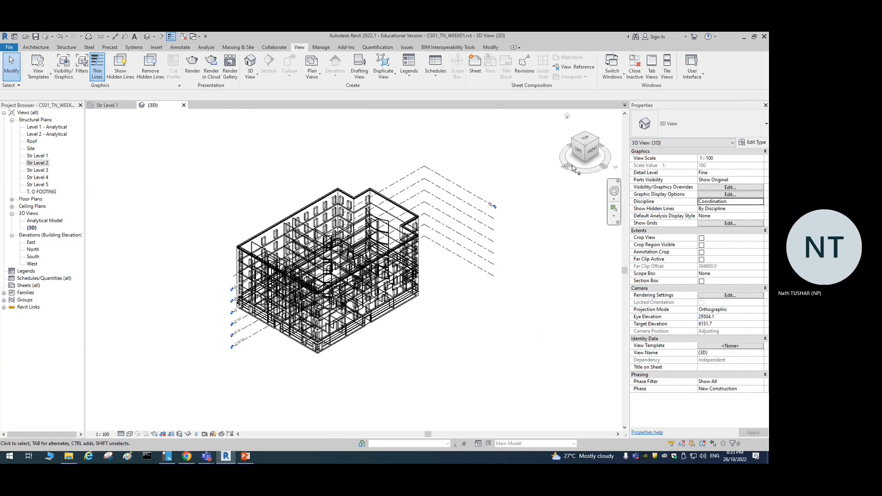
middle_click_drag(360, 357, 420, 328, "shift")
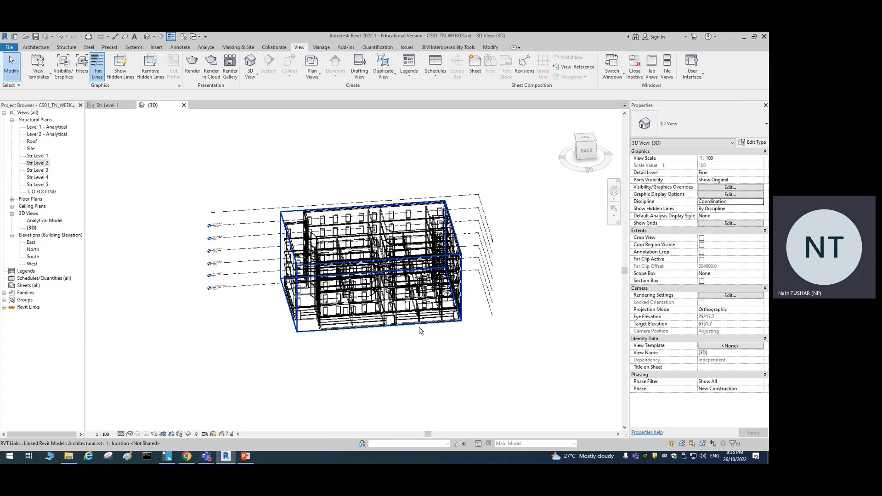
scroll(422, 352, "up", 3)
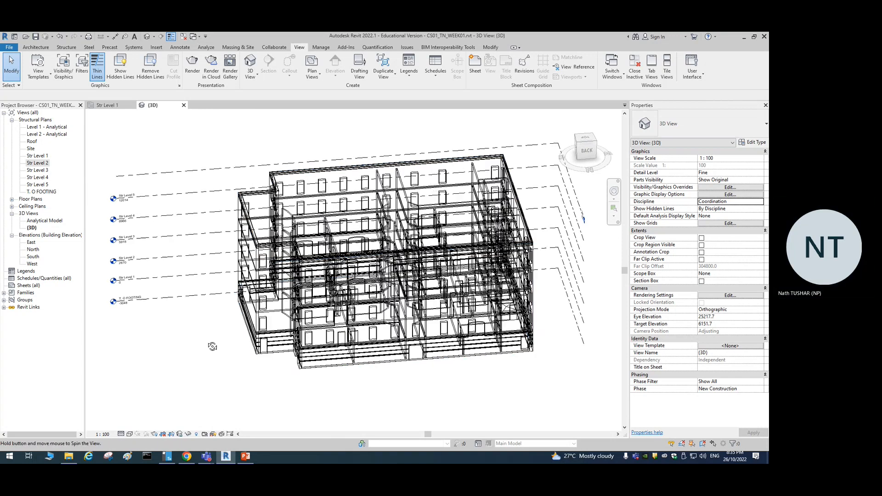
middle_click_drag(213, 346, 156, 432, "shift")
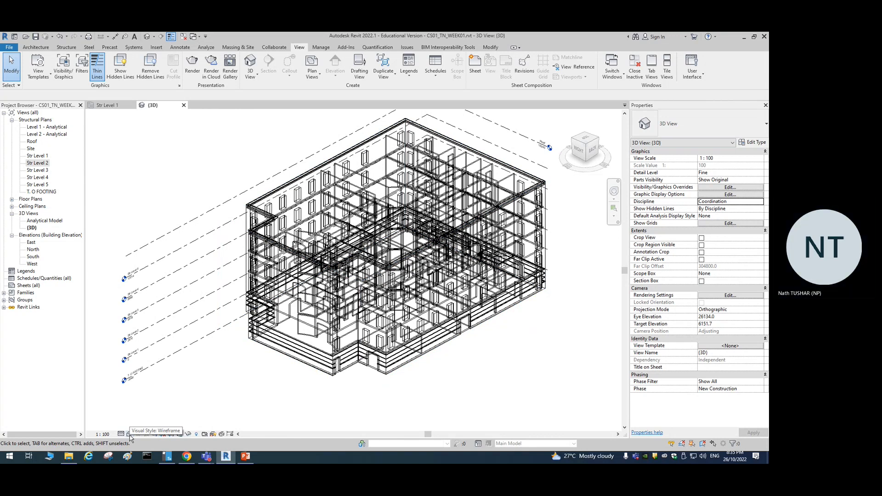
left_click(130, 435)
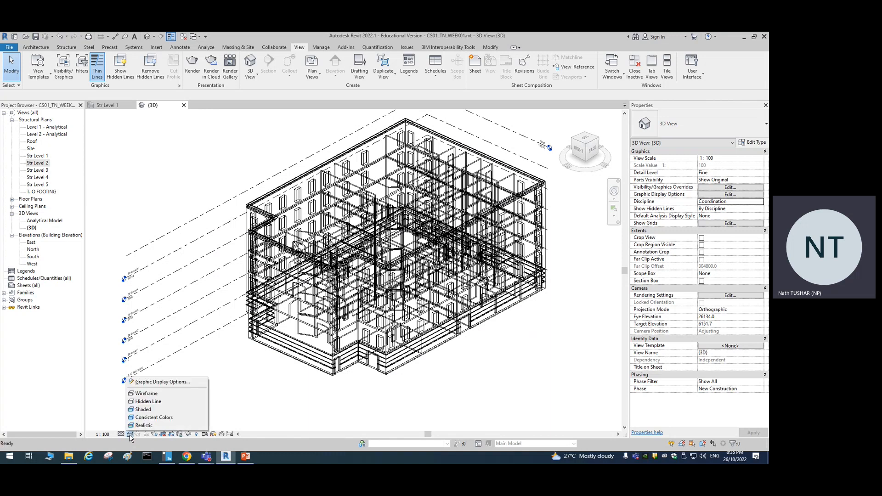
left_click(143, 409)
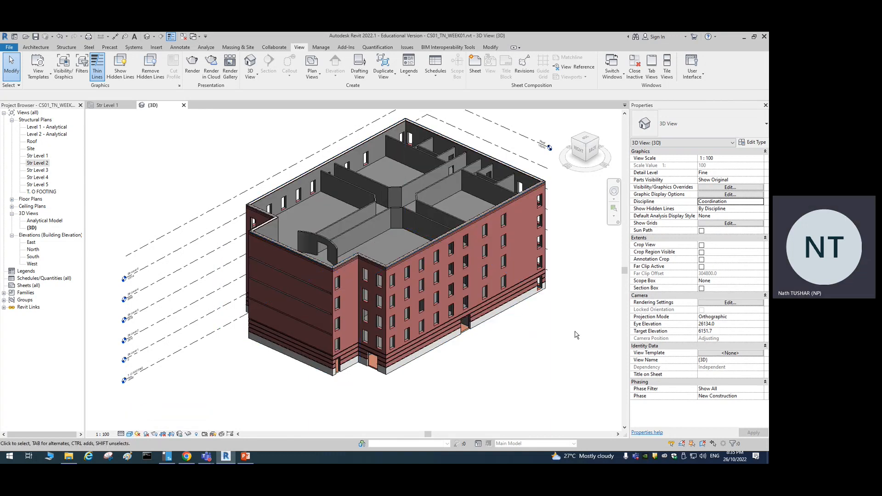
- Examine the shaded building from another side and review the available detail level and visual style options
middle_click_drag(246, 371, 388, 367, "shift")
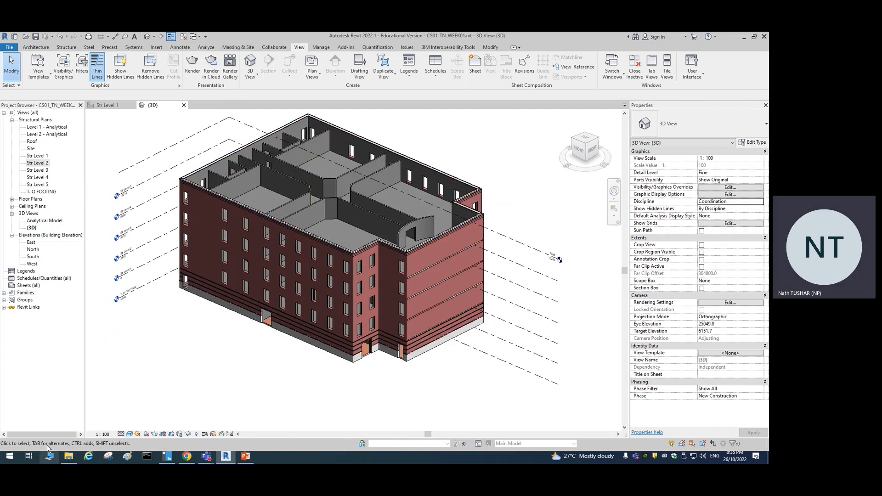
left_click(121, 434)
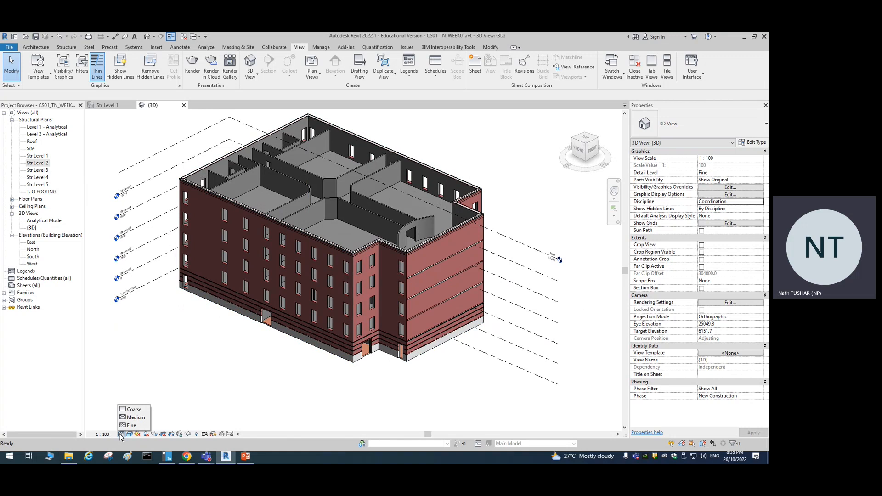
left_click(130, 434)
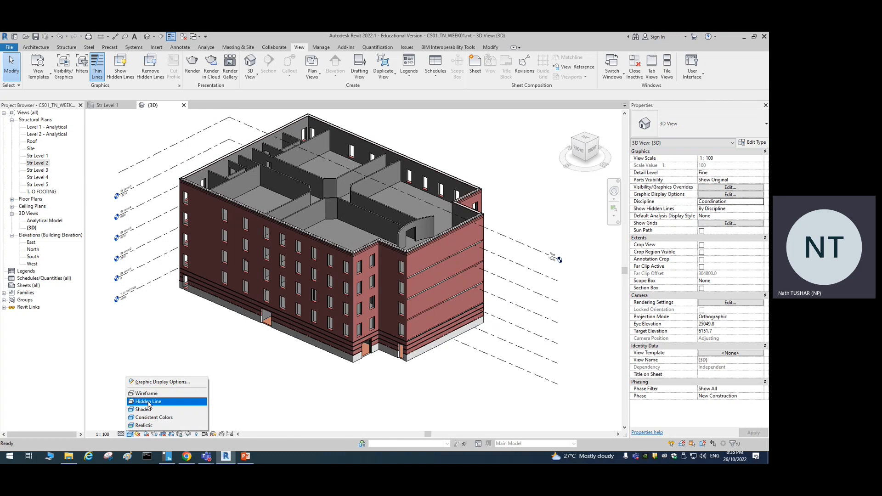
left_click(272, 398)
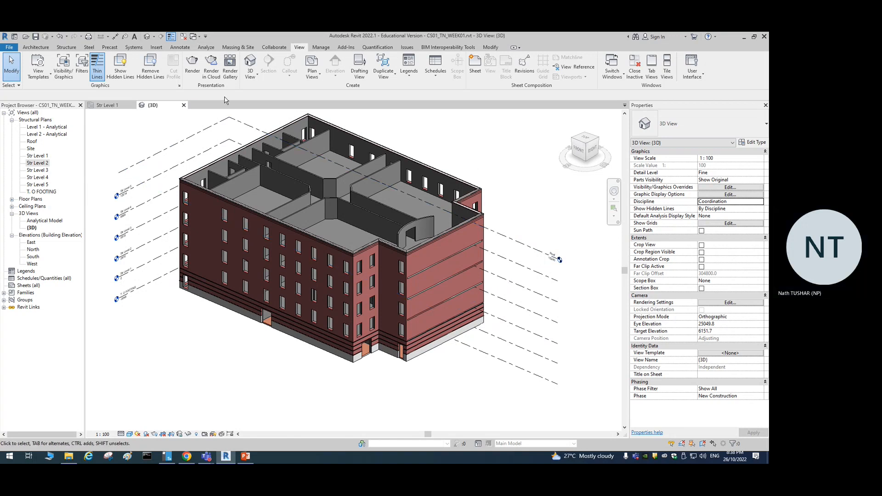
- Close the 3D view, look through the Str Level 2, Str Level 3 and Str Level 4 structural plans, and return to Str Level 1
left_click(184, 106)
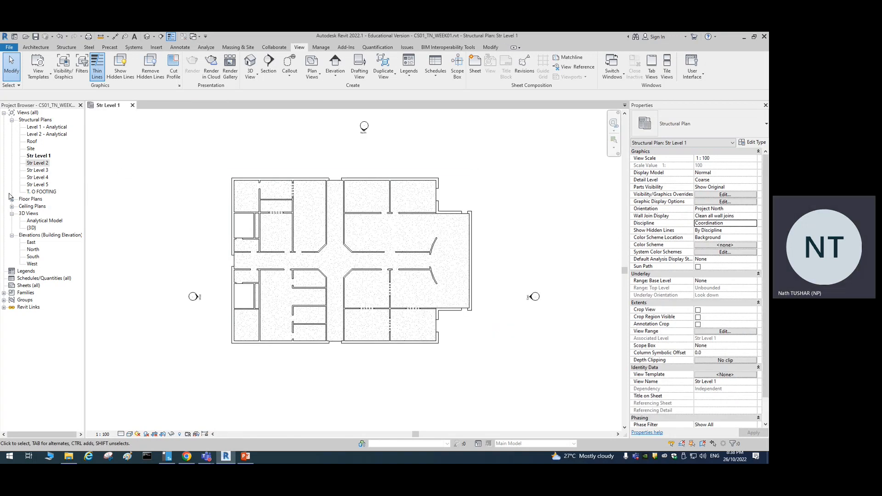
double_click(39, 164)
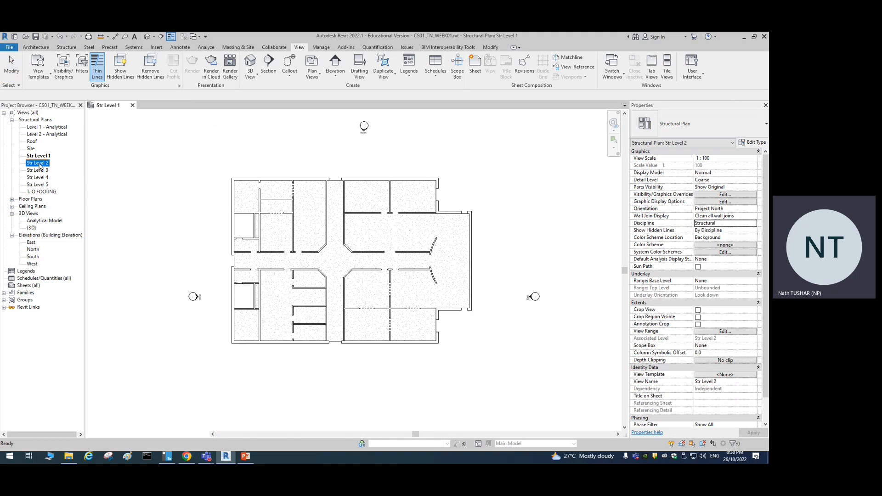
double_click(38, 170)
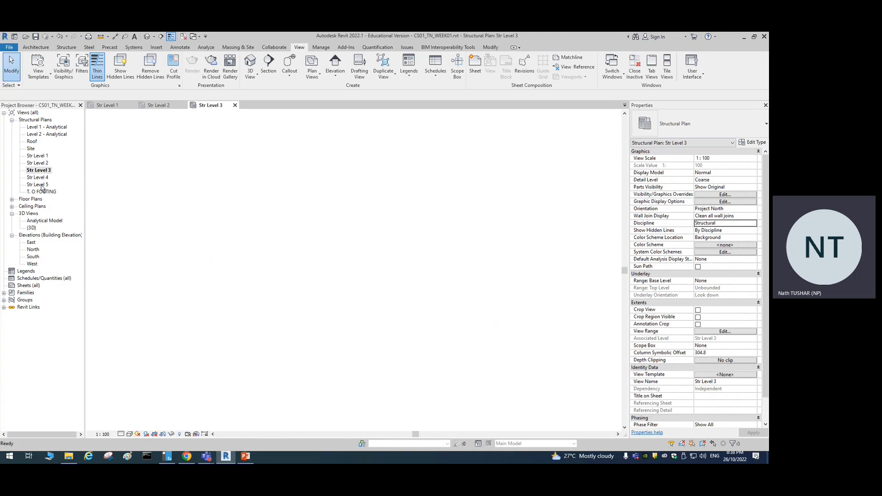
double_click(37, 178)
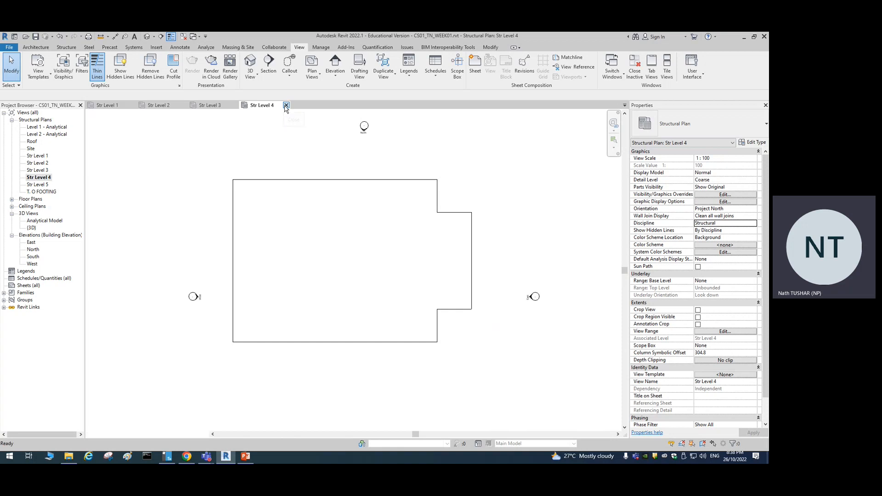
left_click(286, 105)
left_click(235, 105)
left_click(183, 105)
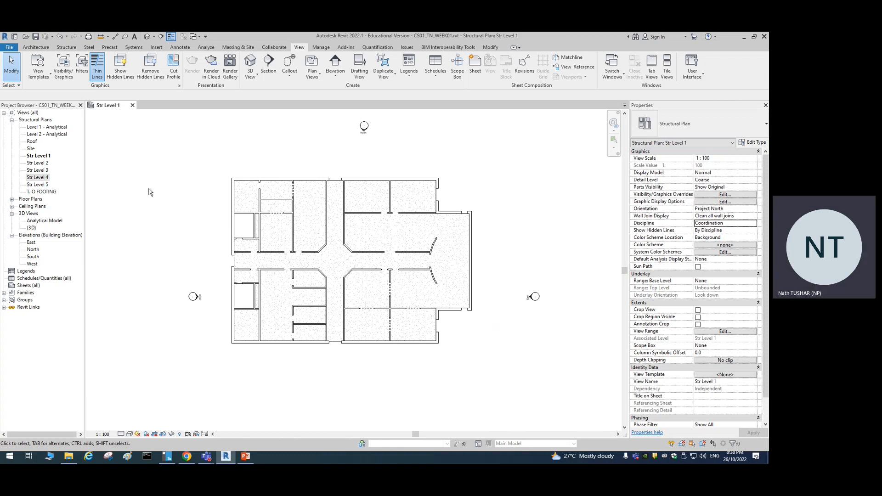
- Set the detail level of the Str Level 1 structural plan to Fine
right_click(44, 158)
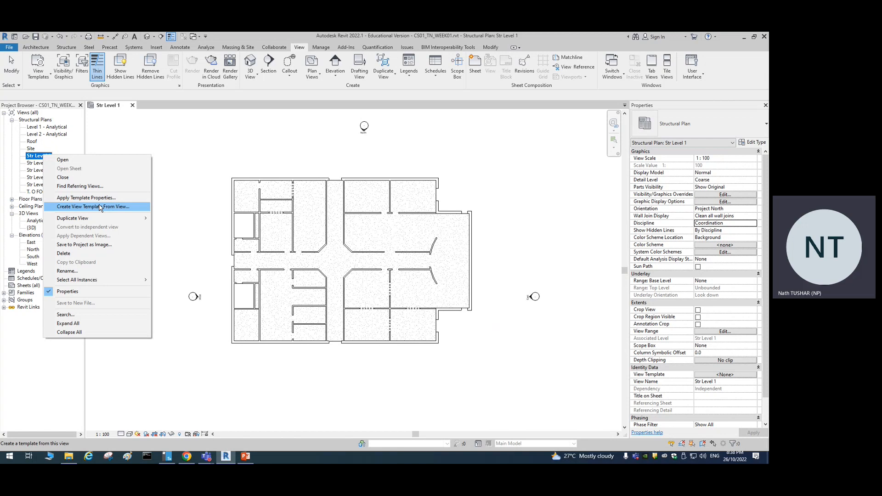
left_click(171, 160)
left_click(121, 434)
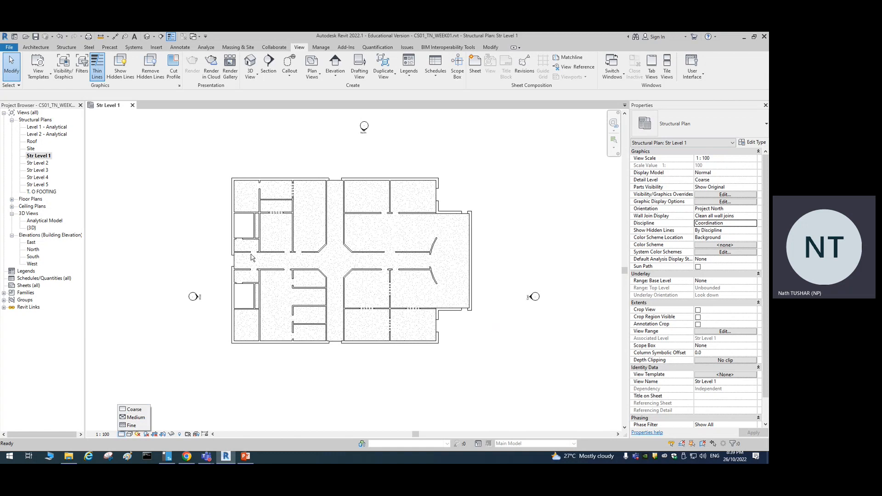
left_click(121, 435)
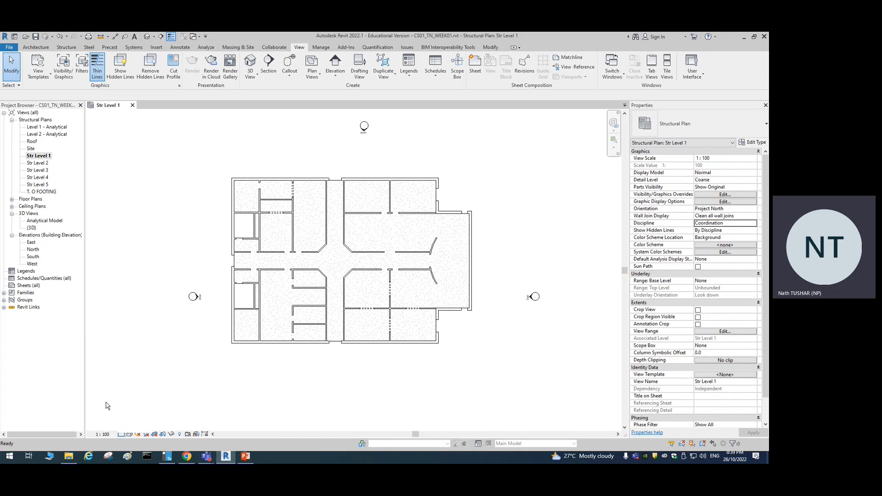
left_click(121, 434)
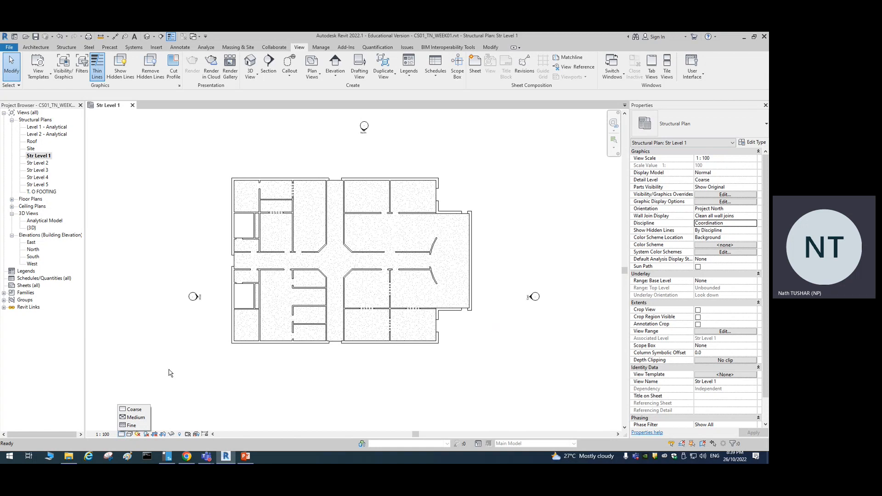
left_click(131, 425)
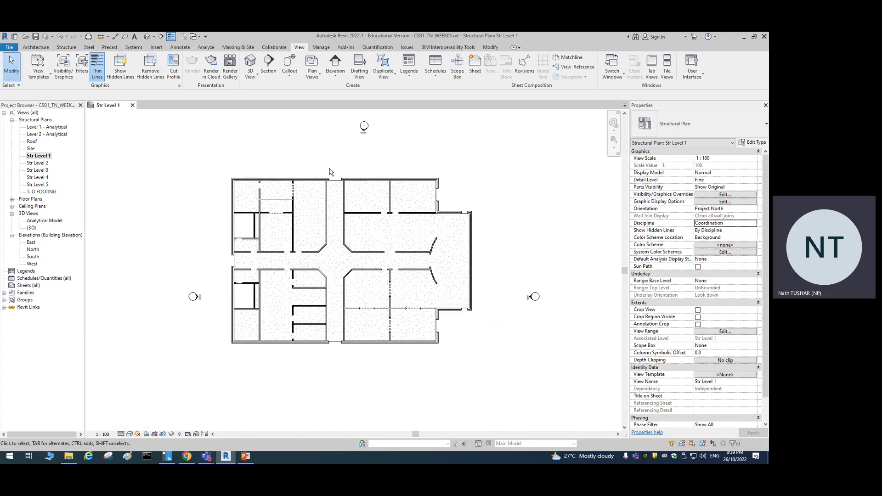
- Examine the walls of the Str Level 1 plan at Fine detail and review the available detail levels
scroll(242, 198, "up", 5)
scroll(307, 226, "down", 5)
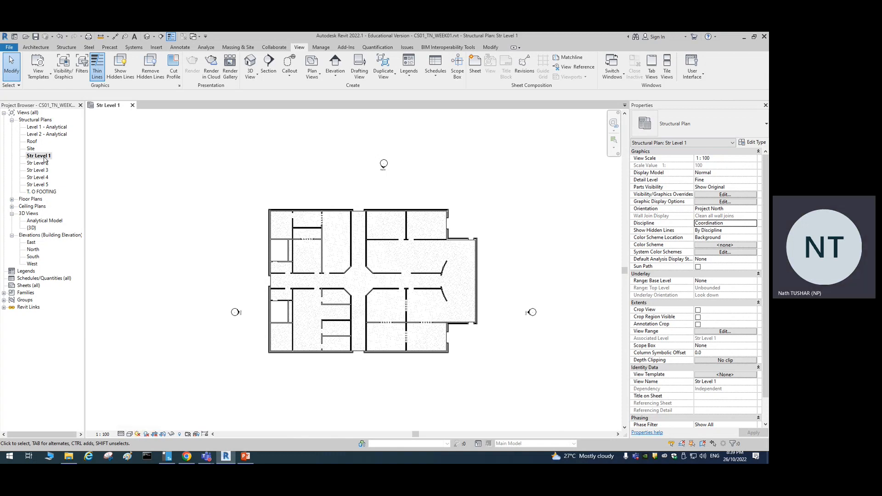
left_click(121, 435)
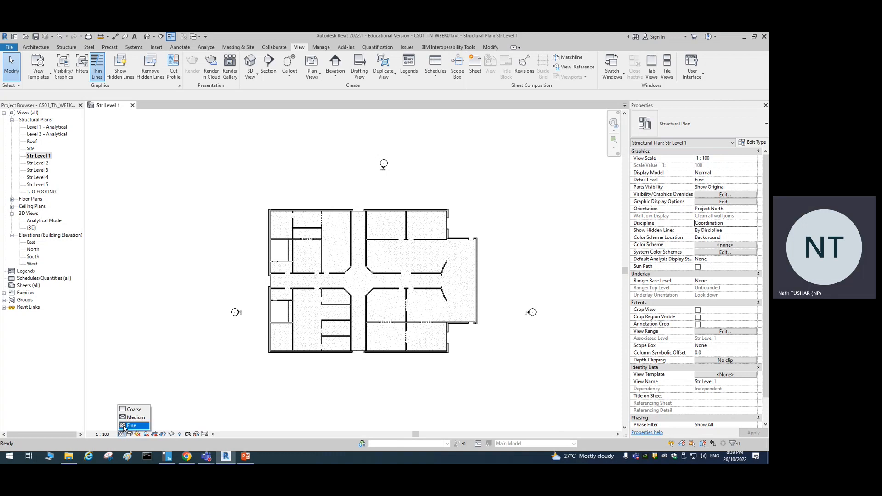
left_click(136, 270)
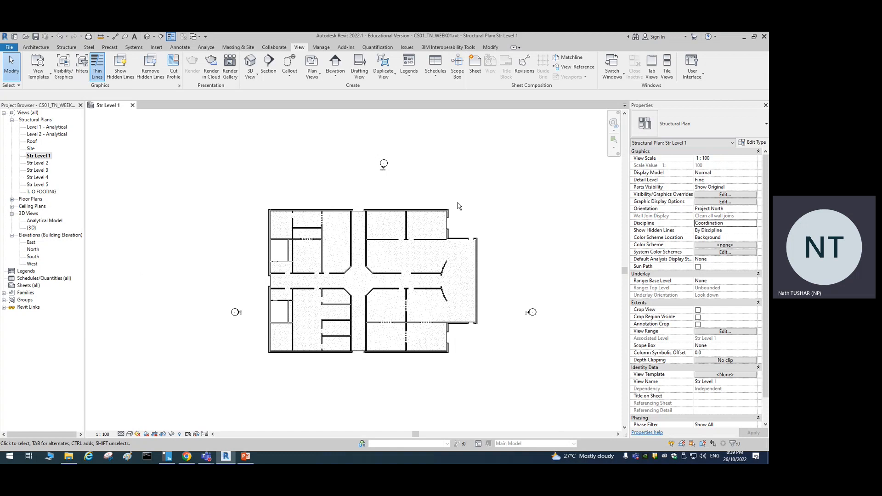
scroll(421, 265, "up", 3)
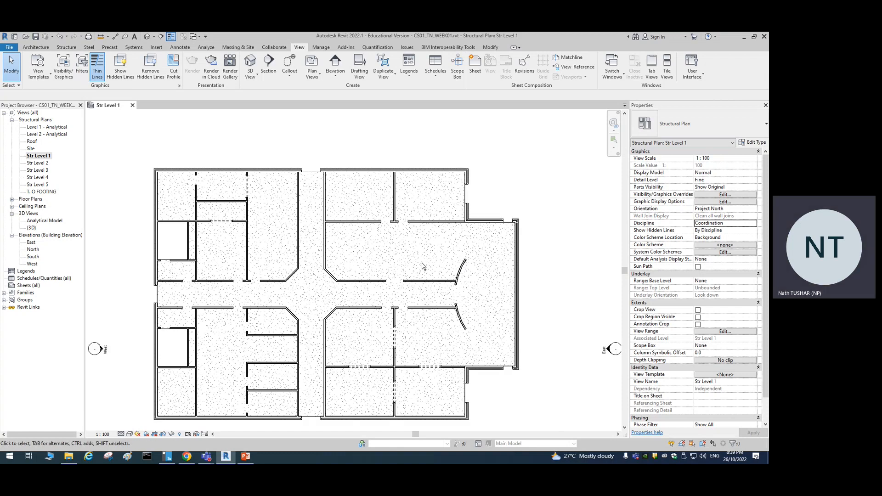
scroll(418, 253, "down", 2)
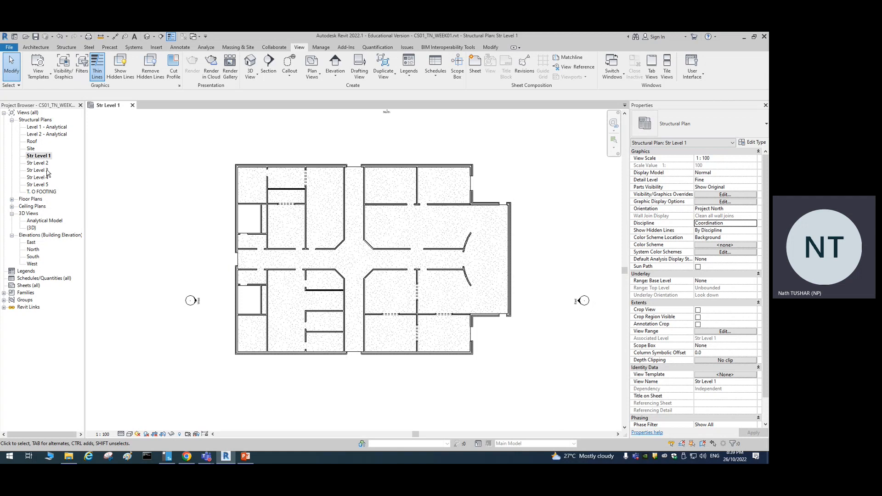
right_click(44, 157)
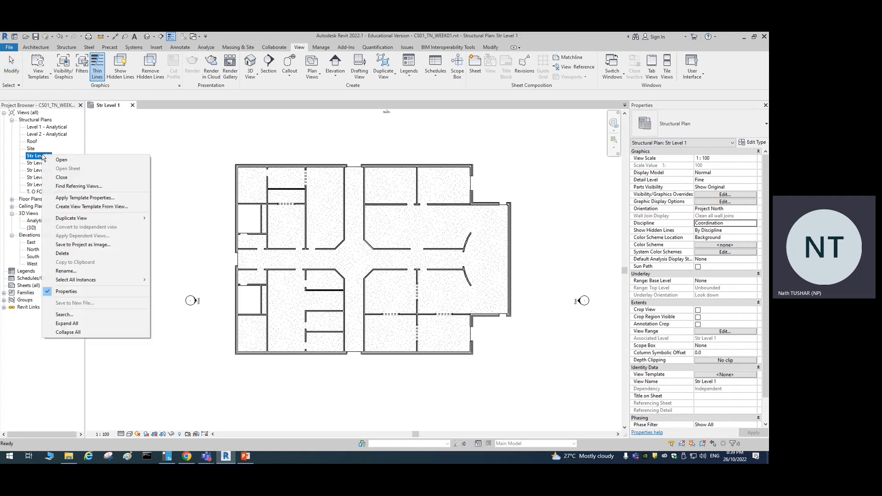
left_click(79, 208)
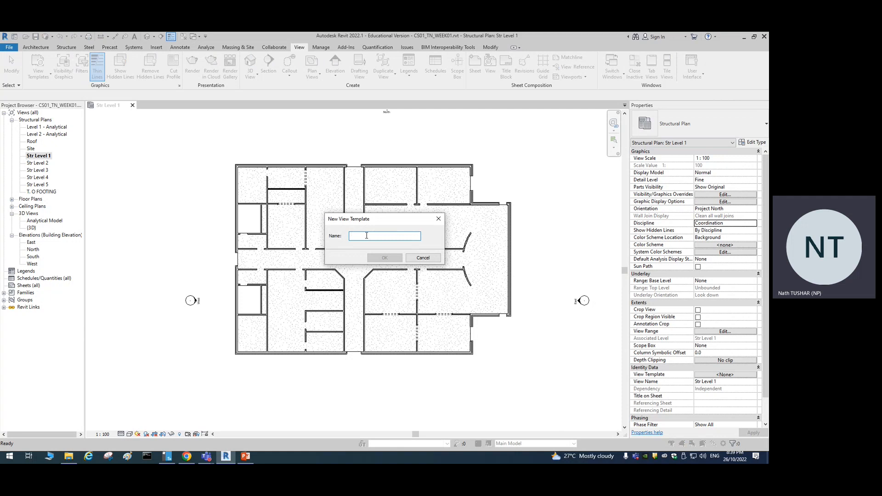
type("cOORDINATI")
key("BackSpace")
key("BackSpace")
key("BackSpace")
key("BackSpace")
key("BackSpace")
key("BackSpace")
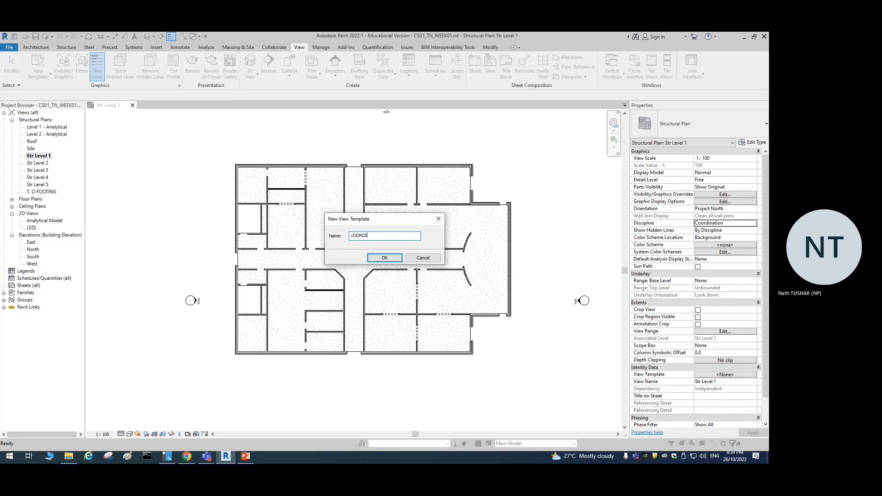
key("BackSpace")
key("BackSpace")
key("BackSpace")
key("BackSpace")
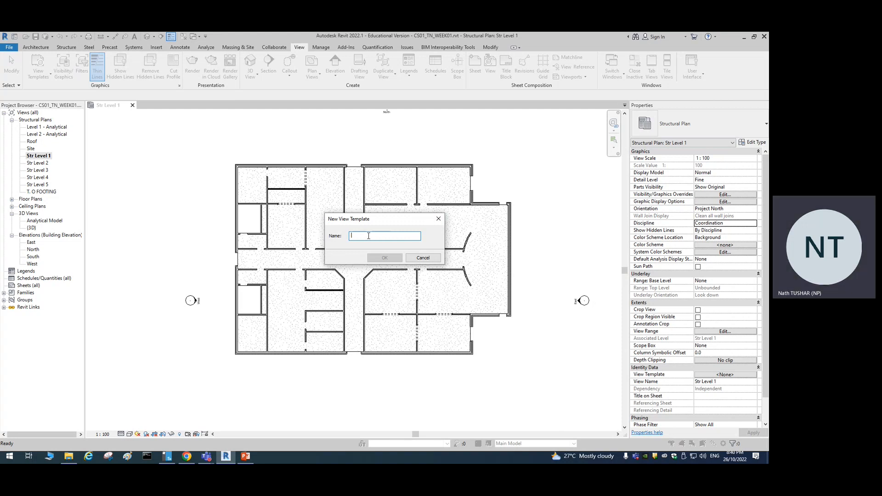
type("Coordina")
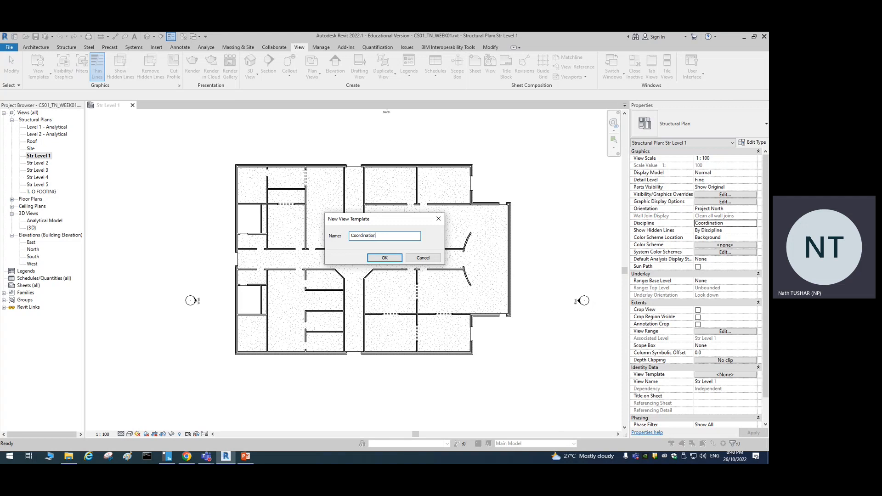
type("tion View - Floor Pla")
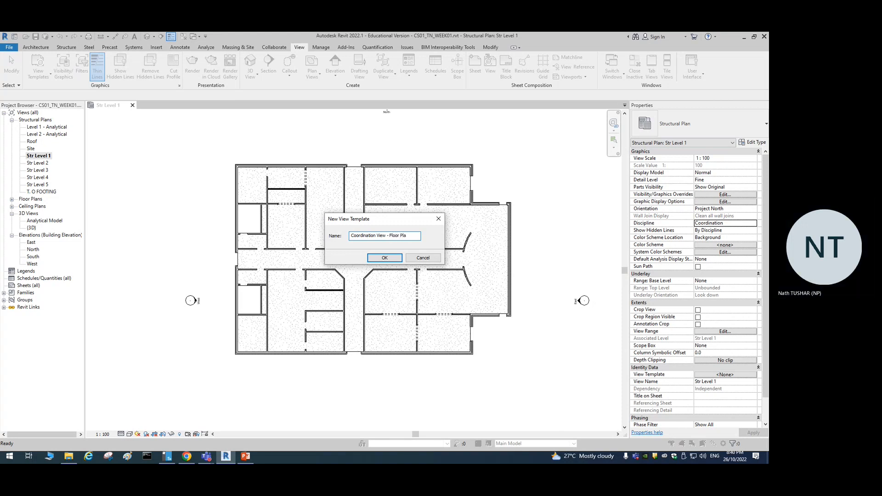
type("ns")
key("BackSpace")
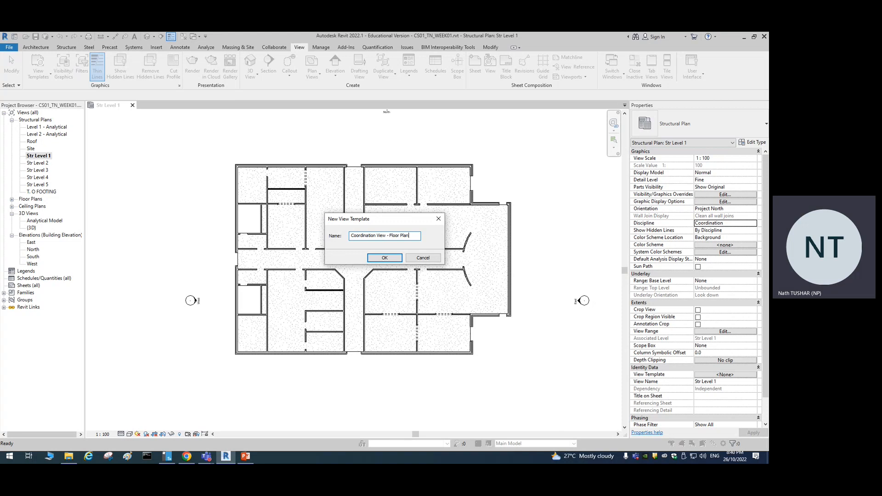
left_click_drag(380, 221, 366, 252)
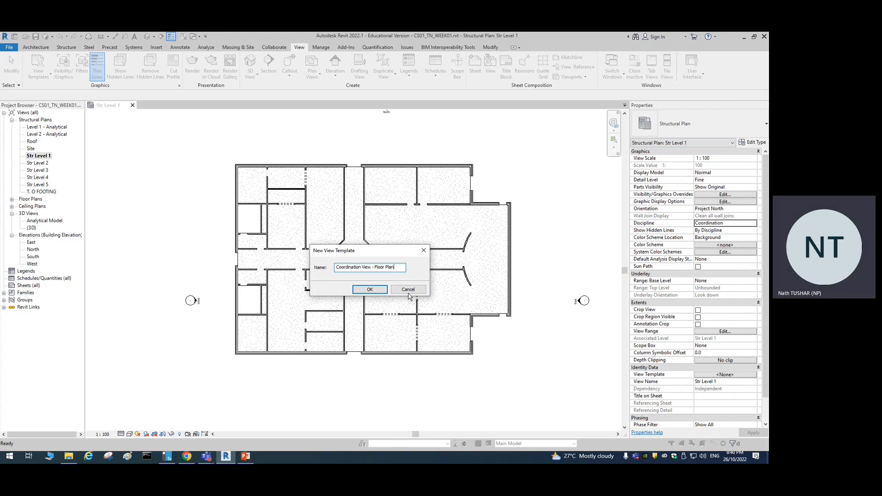
left_click(408, 291)
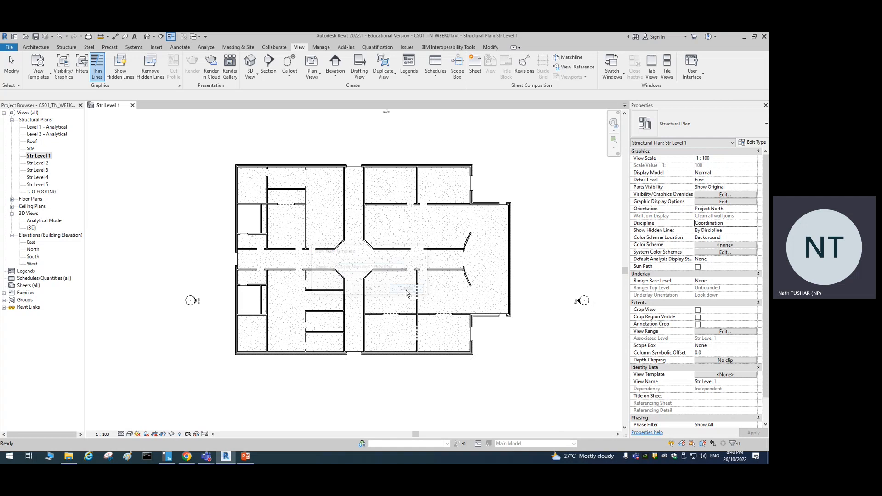
right_click(33, 157)
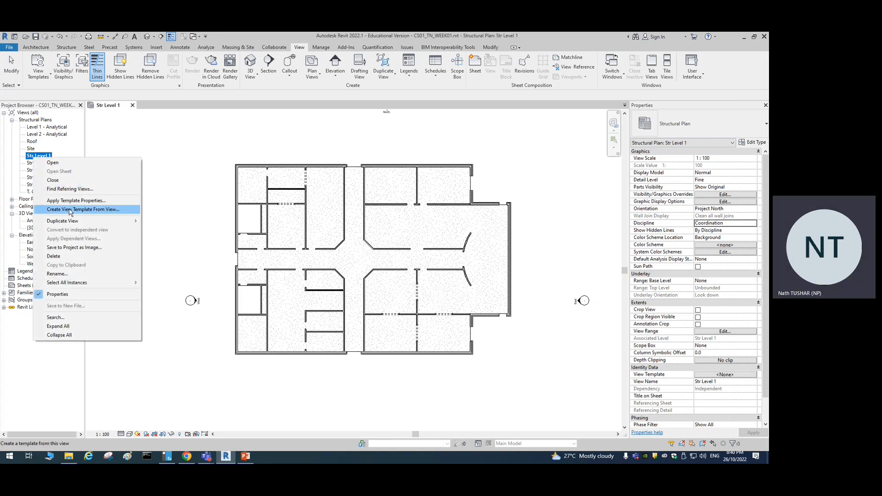
right_click(35, 156)
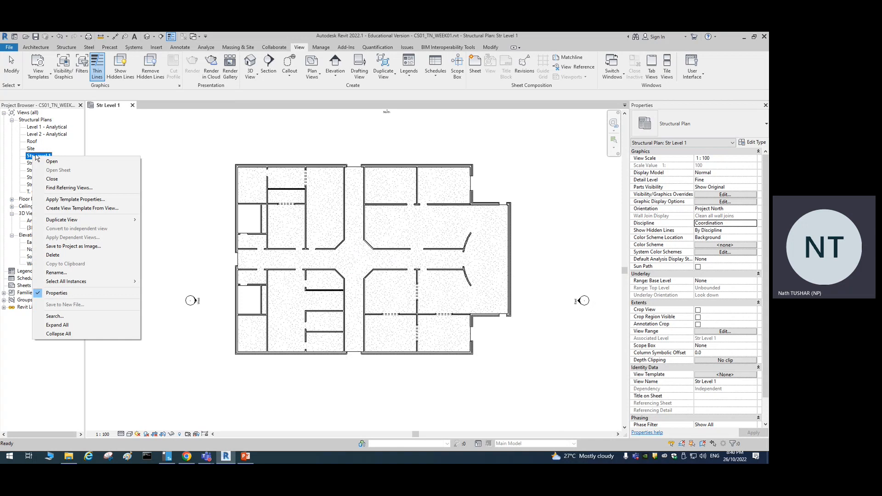
right_click(36, 157)
right_click(33, 158)
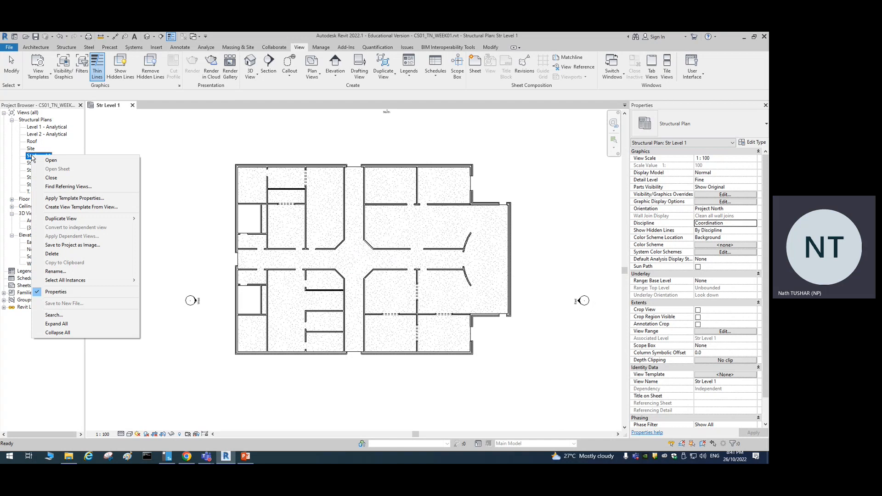
left_click(73, 207)
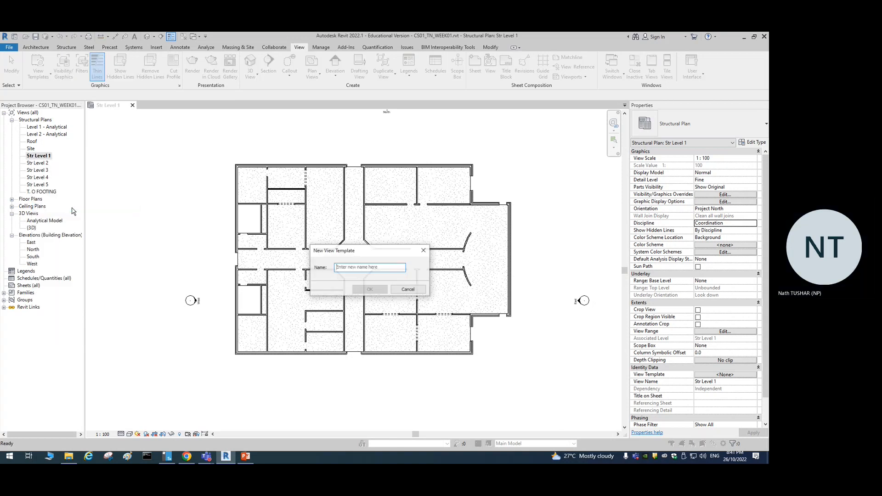
left_click_drag(362, 250, 348, 121)
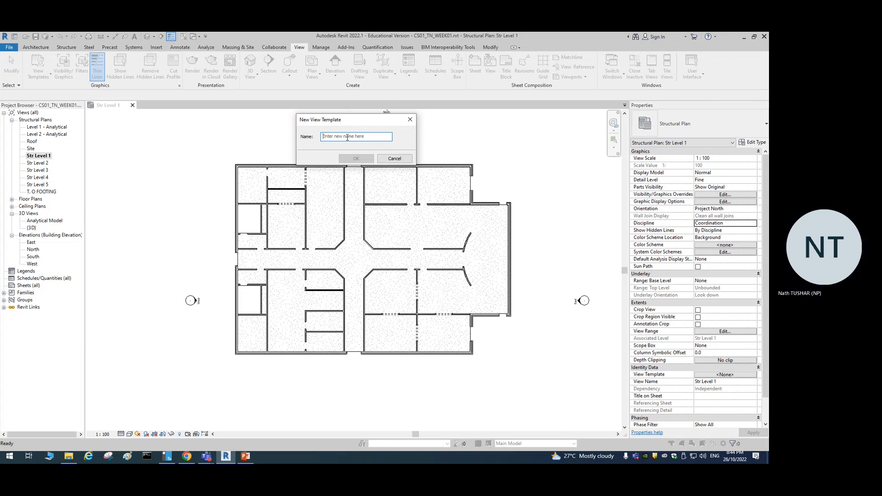
left_click(347, 137)
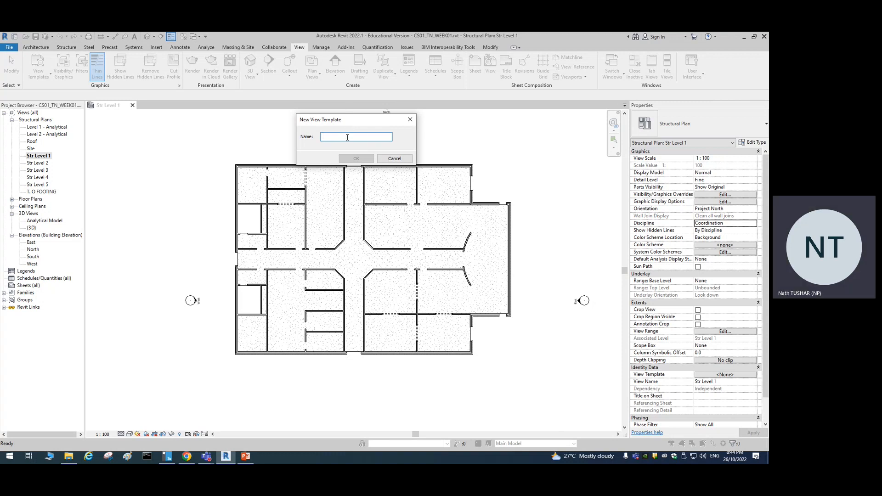
left_click(395, 159)
- Create a view template named "Coordination View - Floor Plan" from Str Level 1, saving the project at the reminder and keeping all included properties
right_click(36, 156)
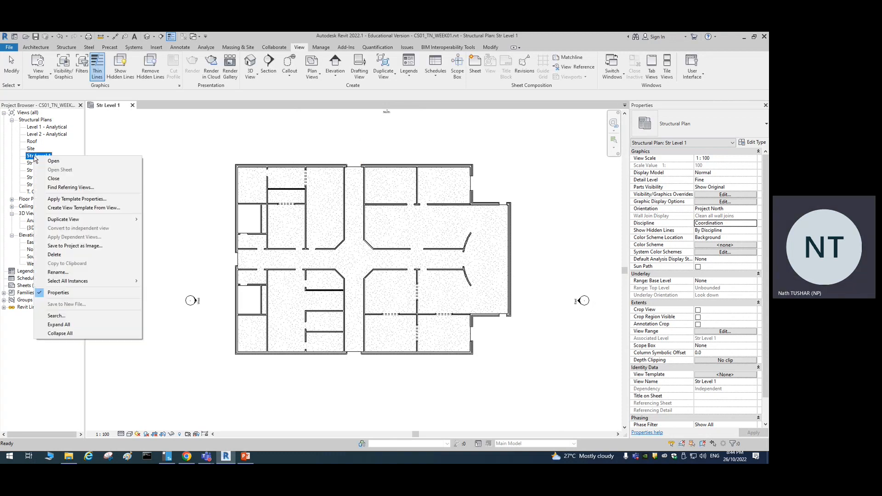
left_click(94, 208)
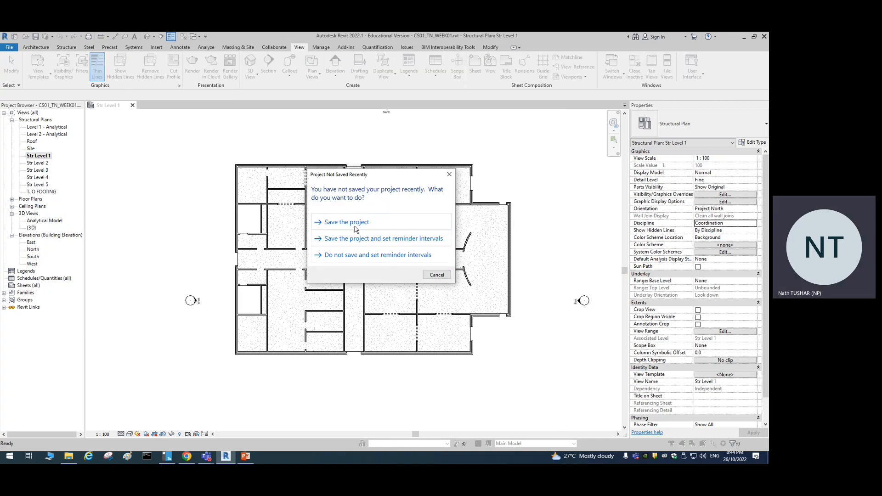
left_click(356, 227)
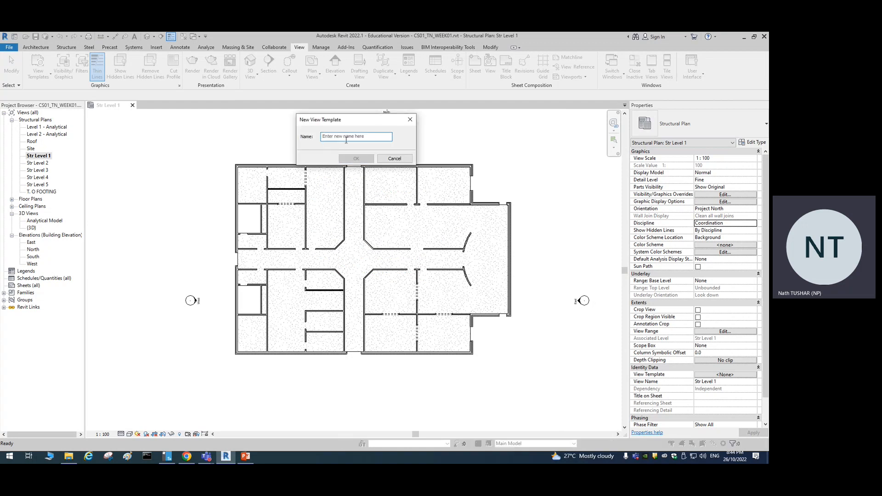
type("Coordination View - Floor Plan")
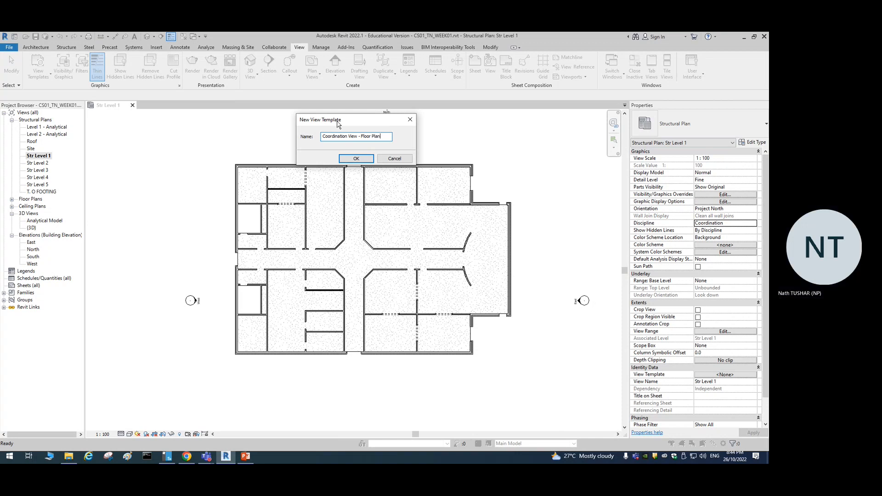
mouse_move(340, 120)
left_mouse_down()
mouse_move(327, 112)
mouse_move(334, 109)
left_mouse_up()
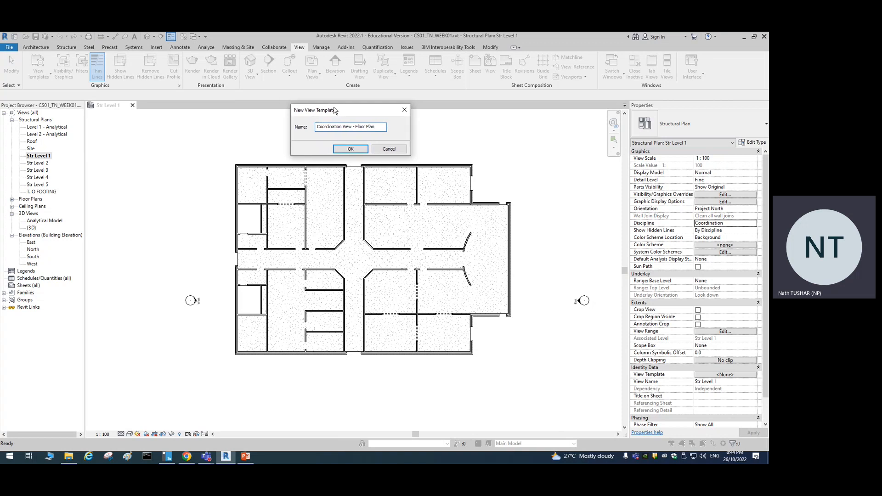
left_click(348, 149)
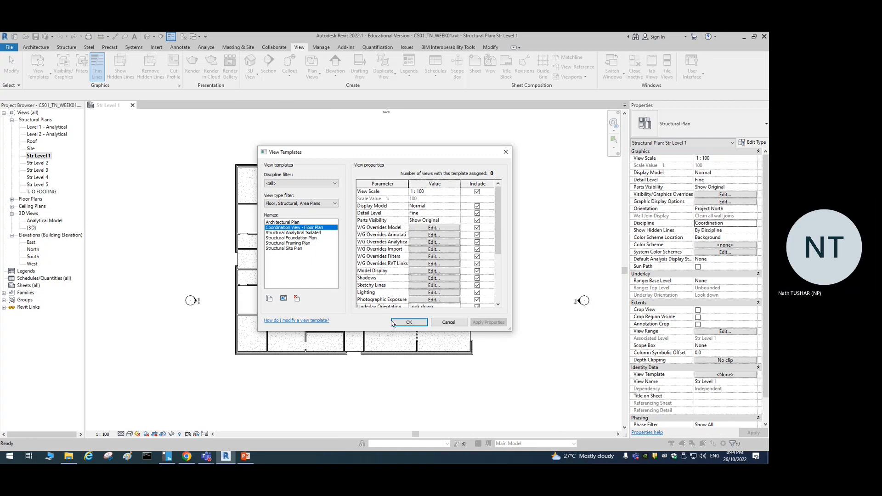
scroll(389, 239, "down", 3)
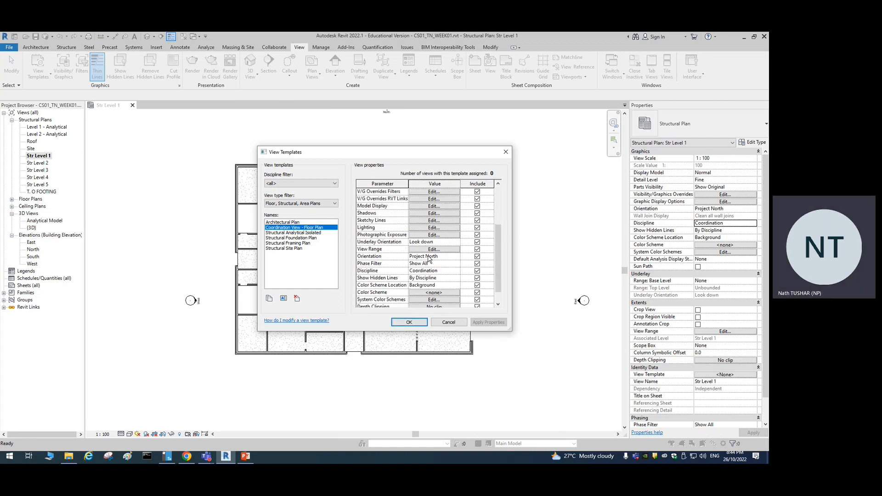
scroll(436, 248, "up", 4)
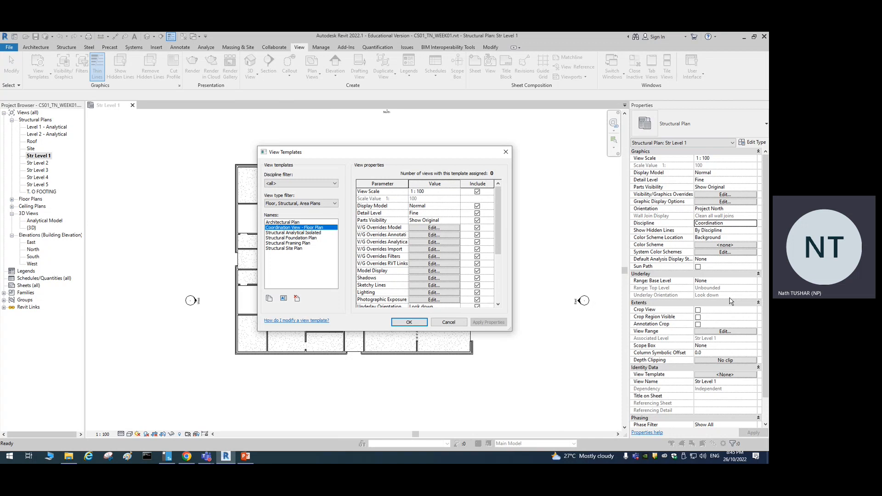
scroll(467, 242, "down", 3)
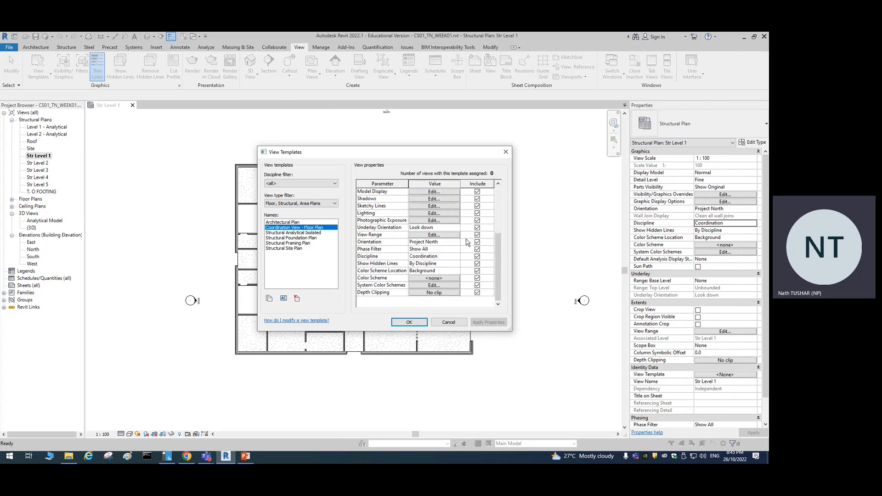
scroll(471, 280, "up", 4)
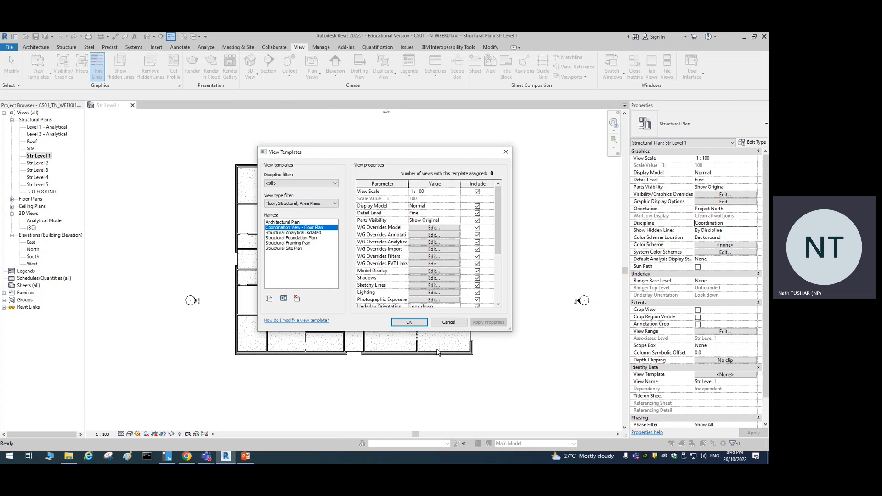
left_click(410, 322)
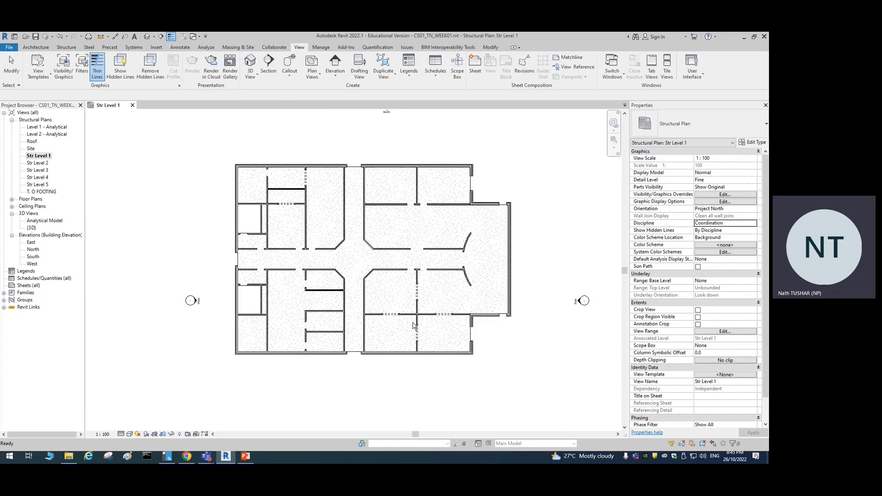
- Open the Str Level 2 structural plan
left_click(37, 164)
double_click(37, 163)
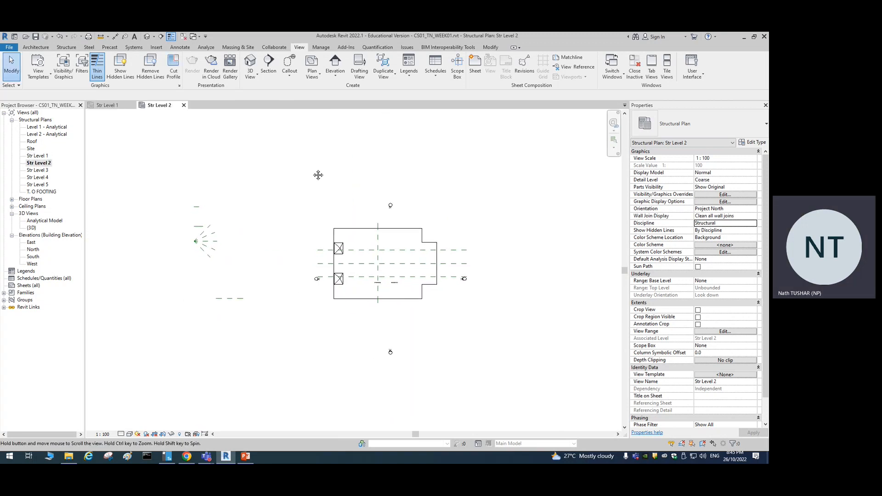
right_click(43, 166)
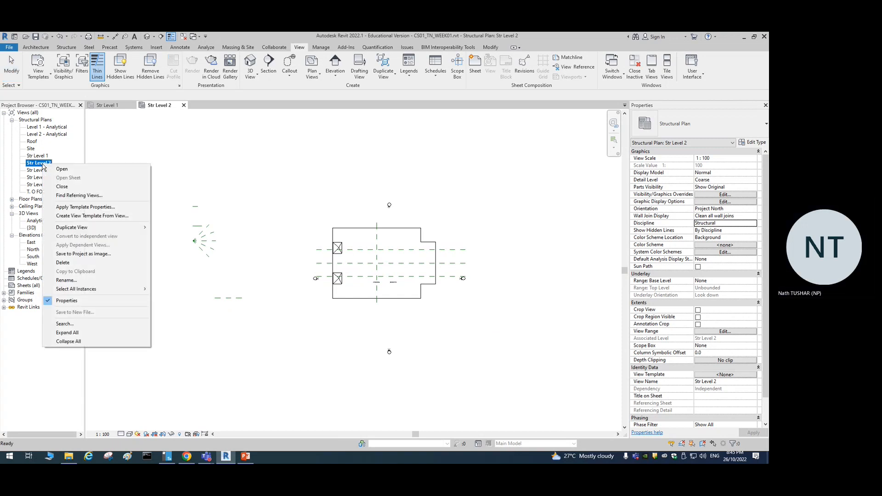
right_click(37, 164)
right_click(30, 165)
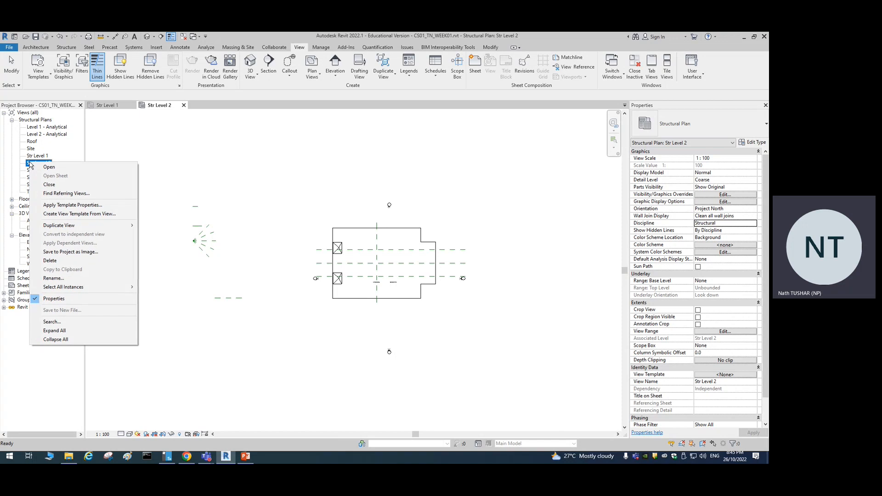
left_click(68, 205)
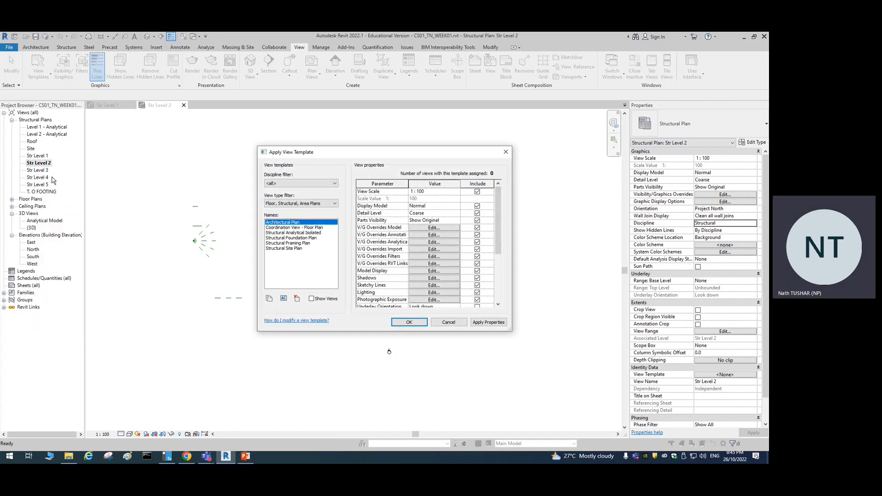
left_click(456, 323)
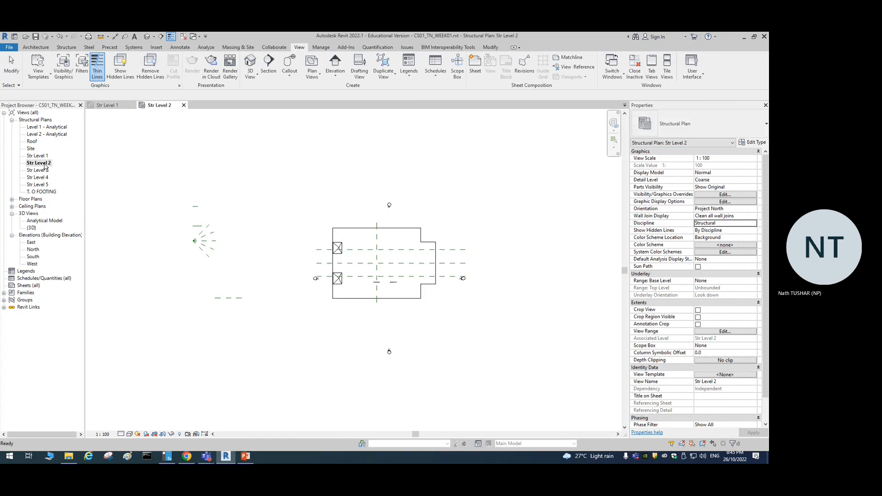
- Apply the "Coordination View - Floor Plan" view template's properties to the Str Level 2 structural plan
right_click(45, 164)
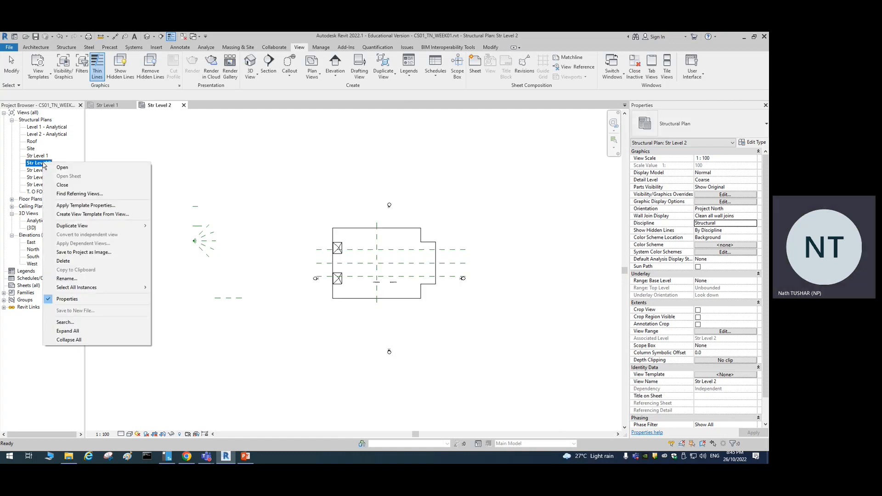
left_click(79, 209)
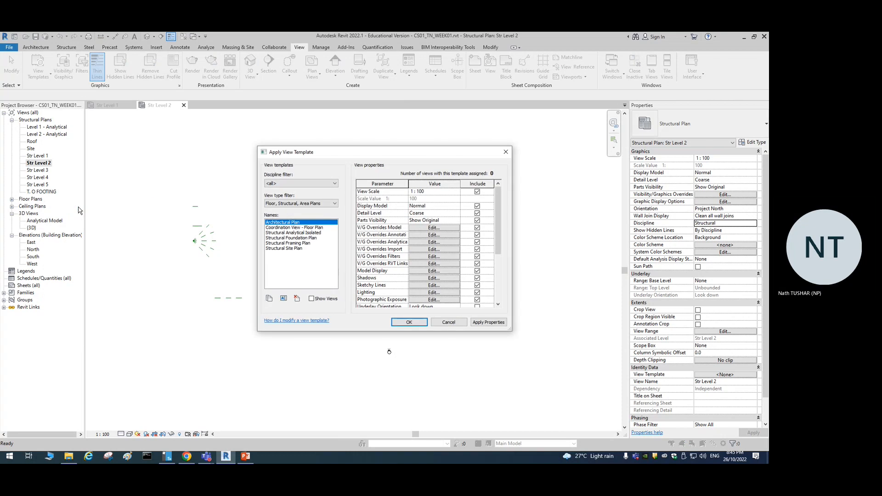
left_click(305, 229)
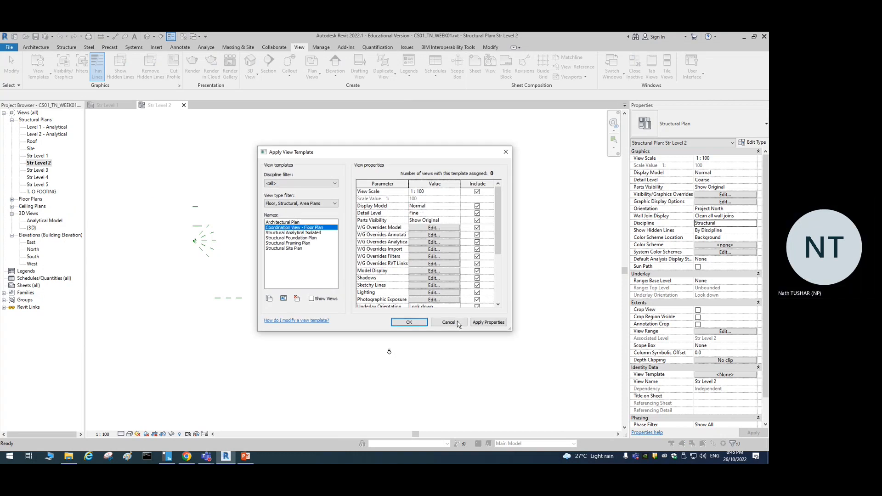
left_click(485, 323)
left_click(408, 323)
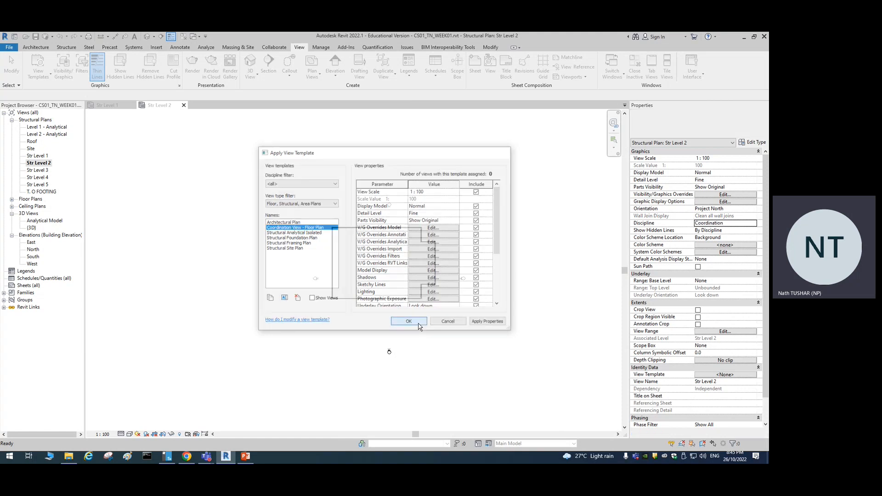
scroll(408, 279, "up", 2)
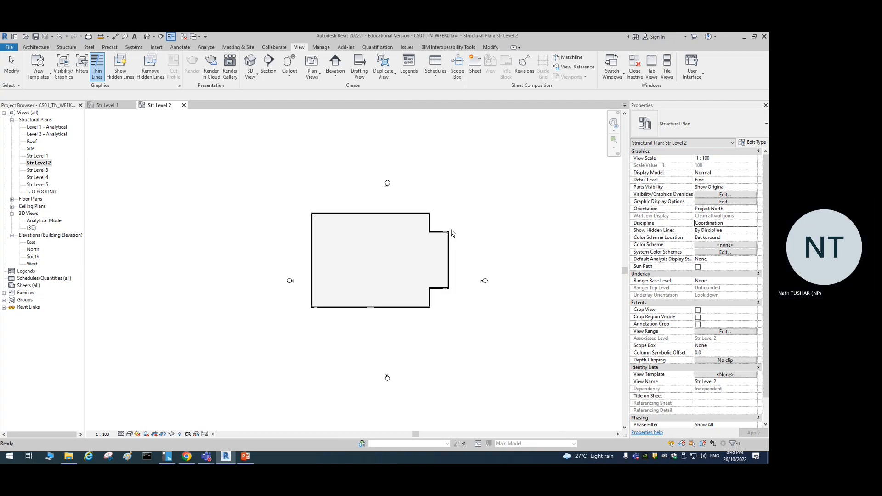
- Try to apply the "Coordination View - Floor Plan" template to Str Level 3, Str Level 4, Str Level 5 and T. O FOOTING together
left_click(38, 171)
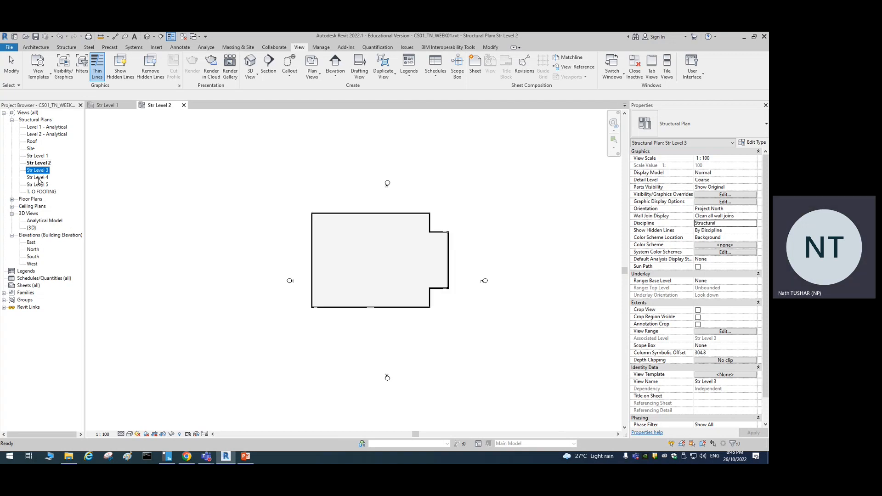
left_click(39, 177, "ctrl")
left_click(39, 184, "ctrl")
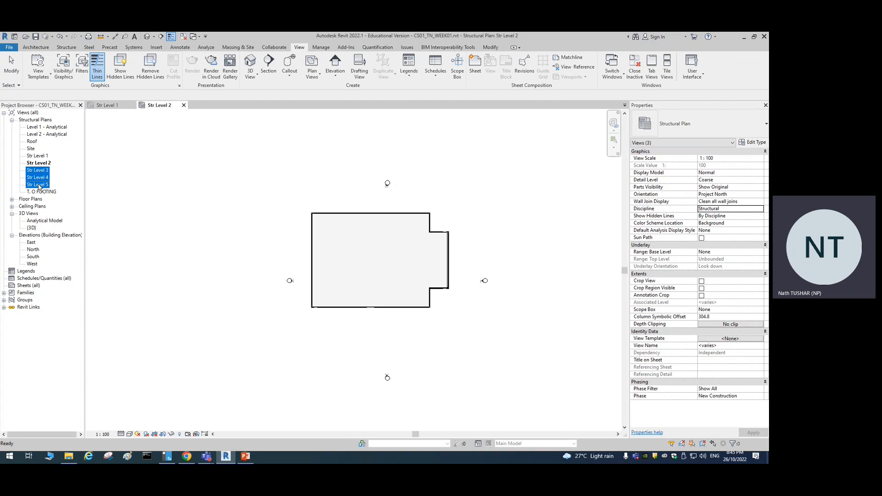
left_click(40, 192, "ctrl")
right_click(41, 173)
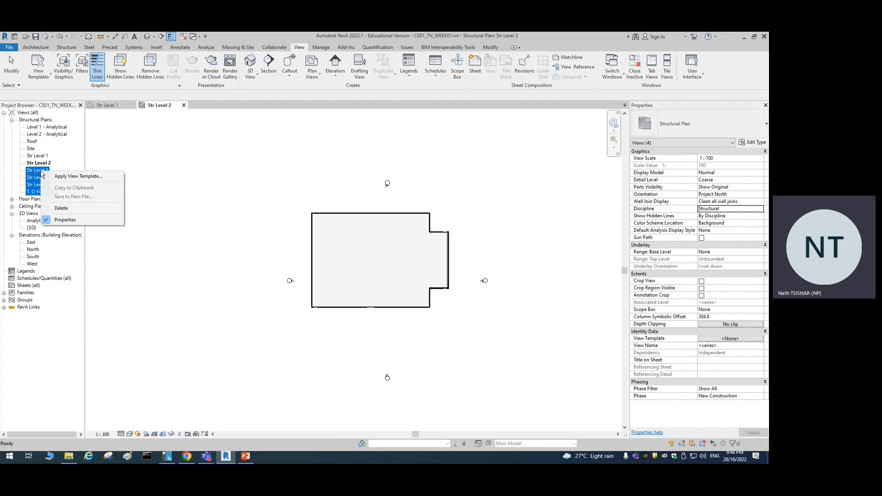
left_click(69, 176)
left_click(311, 228)
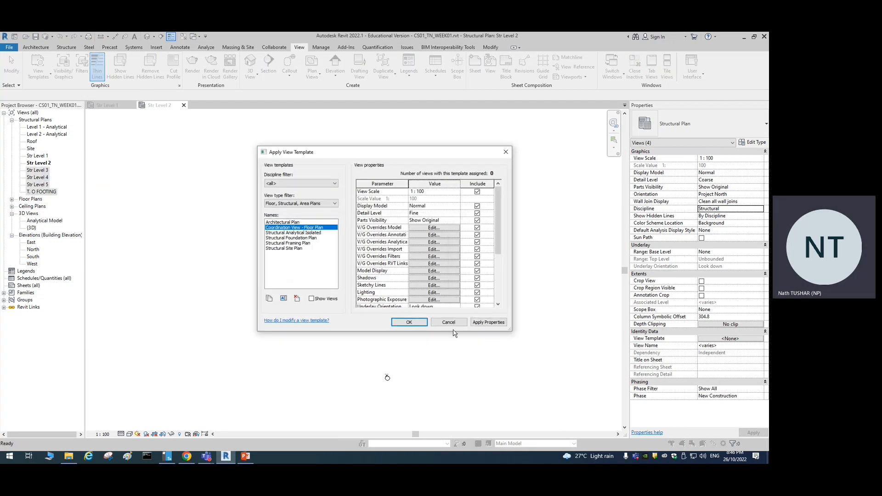
left_click(489, 322)
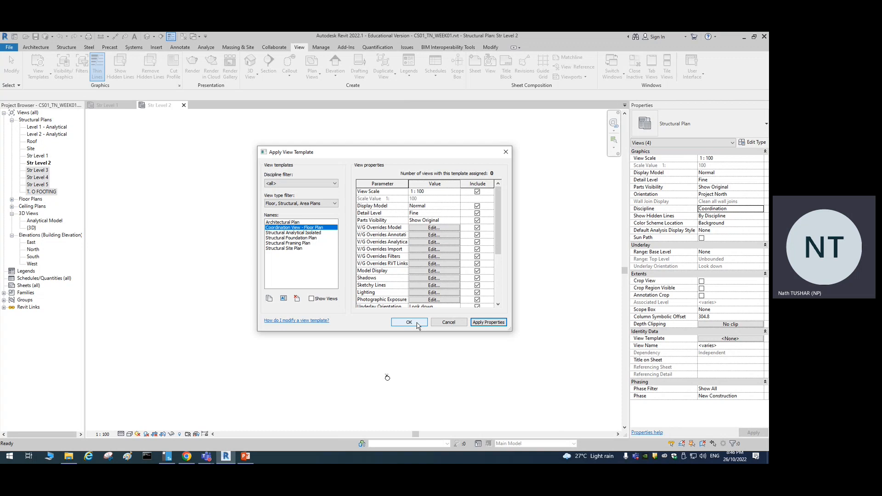
left_click(455, 323)
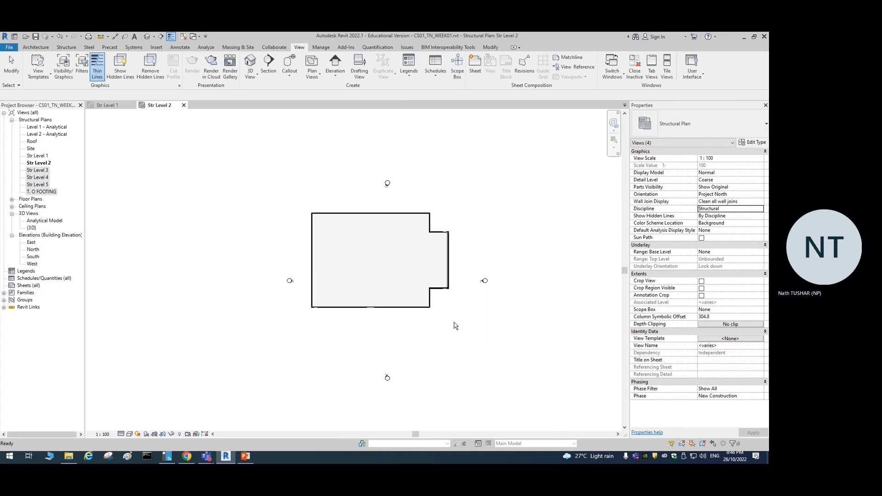
- Clear the multiple view selection and return to the Str Level 1 structural plan
left_click(467, 240)
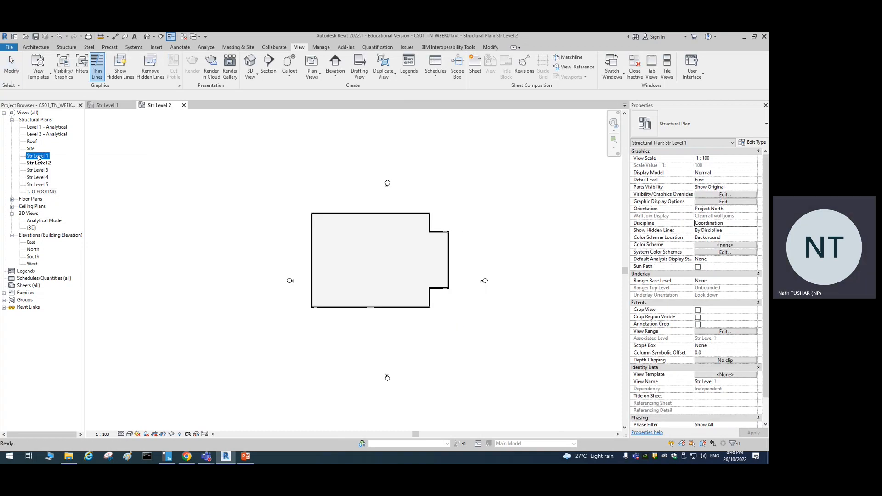
right_click(38, 157)
double_click(35, 159)
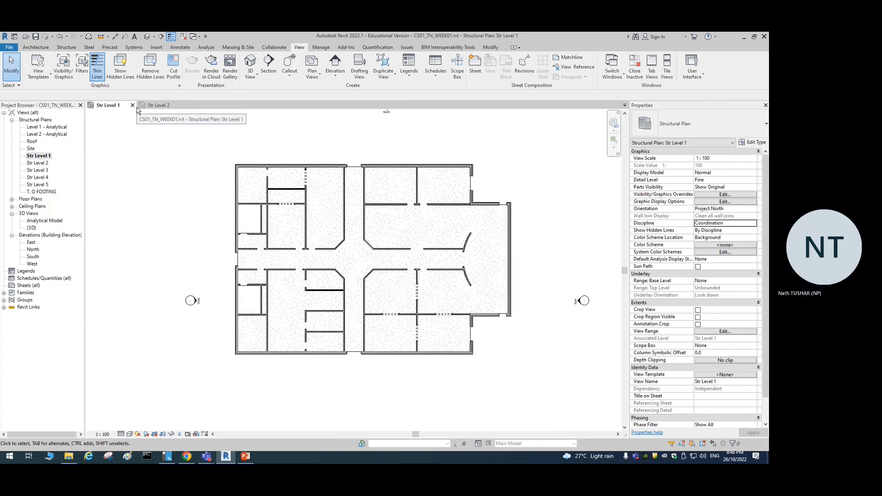
right_click(44, 157)
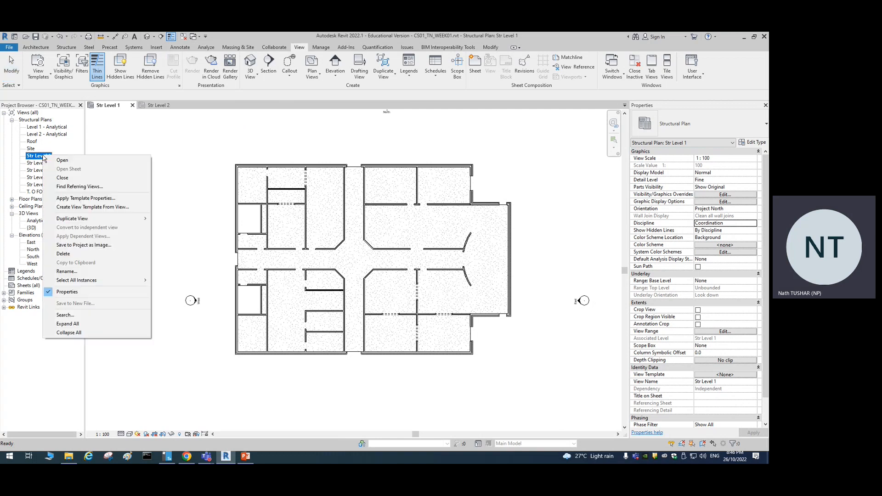
left_click(96, 207)
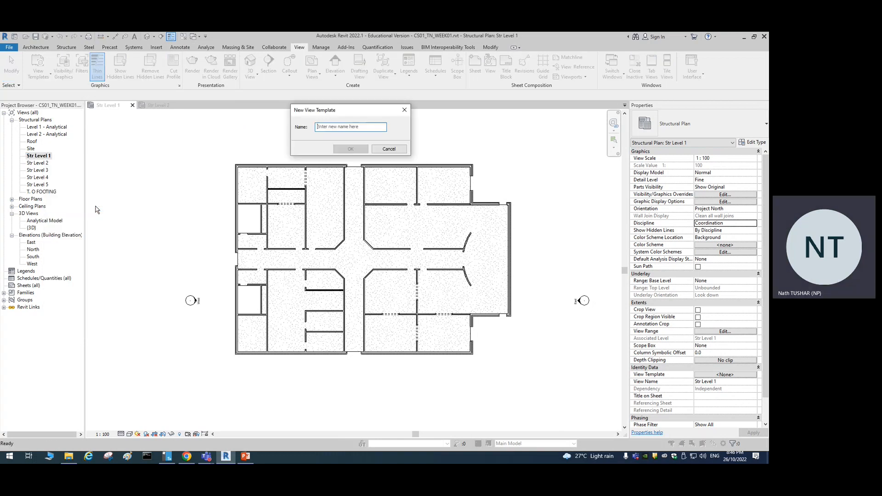
left_click(392, 152)
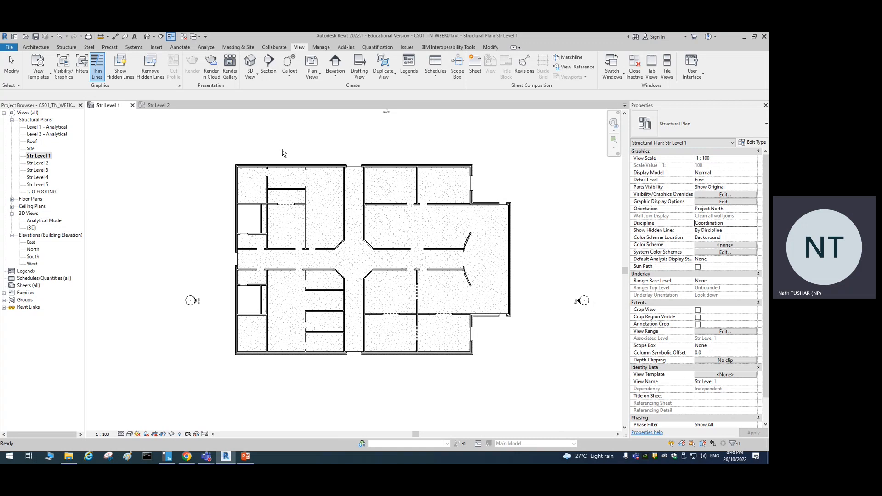
right_click(40, 158)
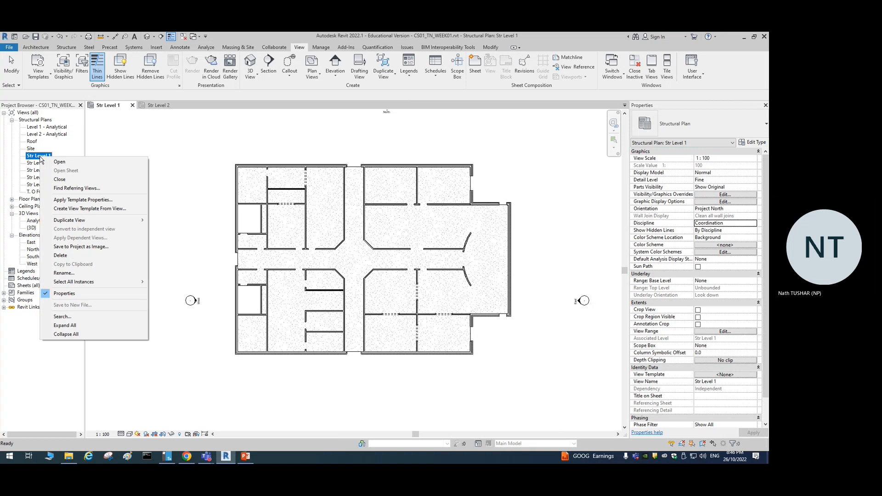
- Apply the "Coordination View - Floor Plan" template properties to the Str Level 2 structural plan again
left_click(38, 165)
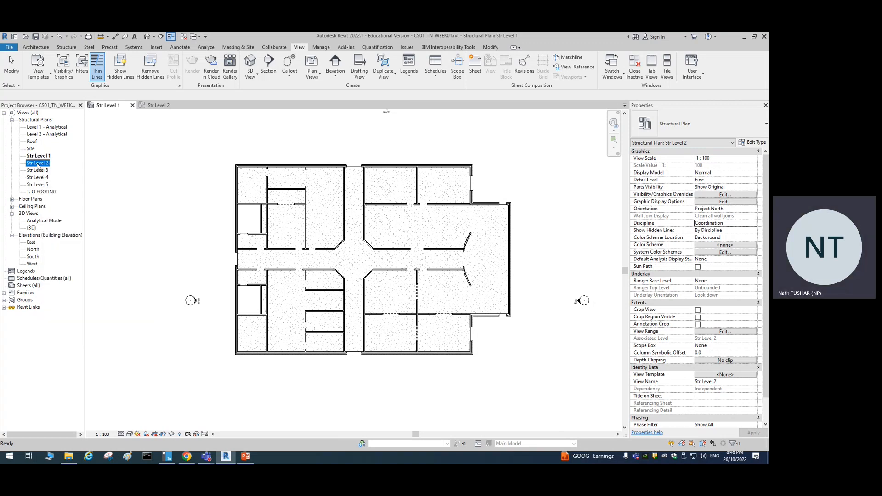
right_click(38, 166)
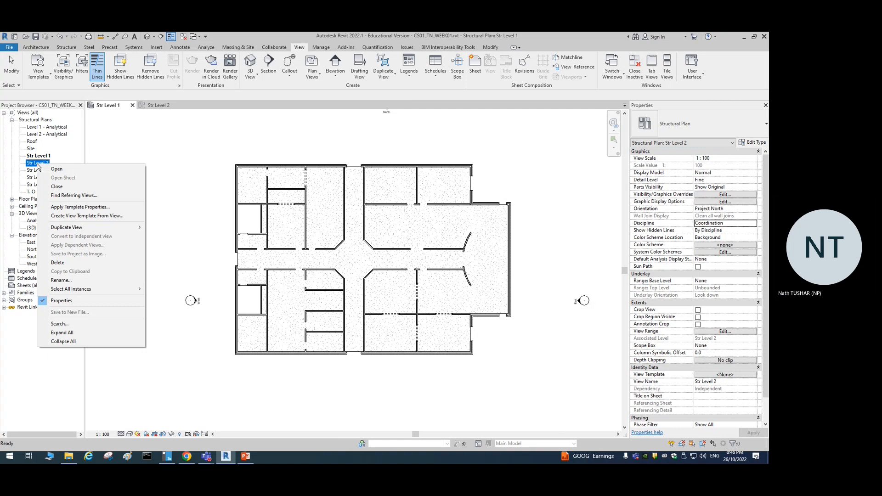
left_click(89, 209)
left_click(303, 228)
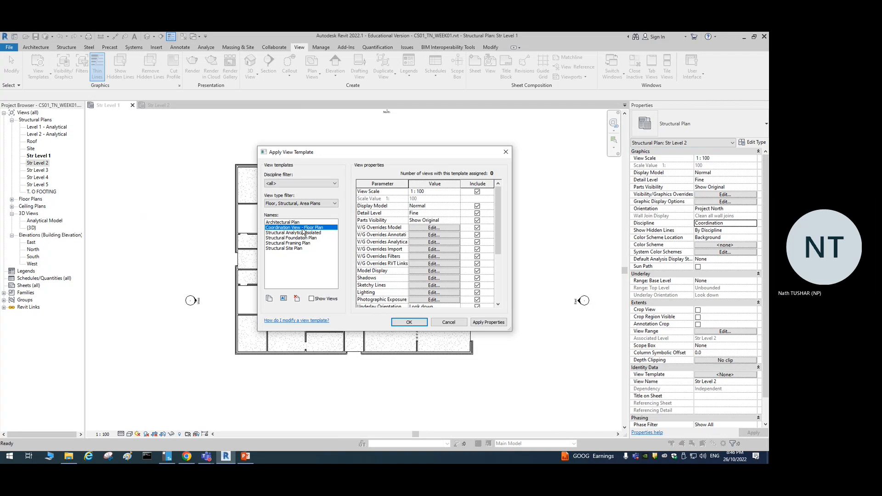
left_click(493, 323)
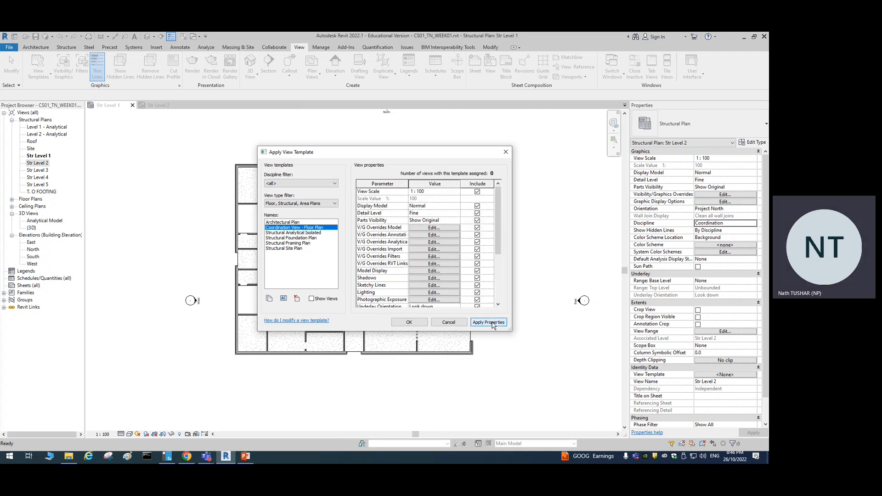
left_click(406, 322)
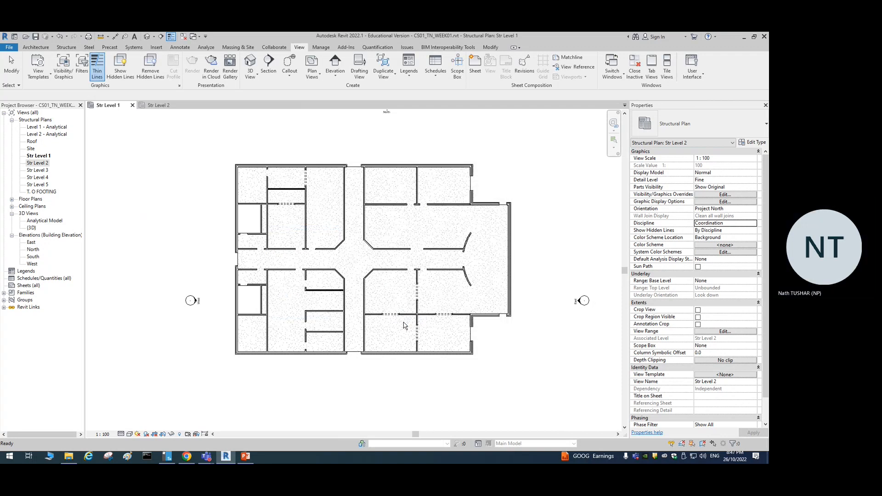
left_click(40, 165)
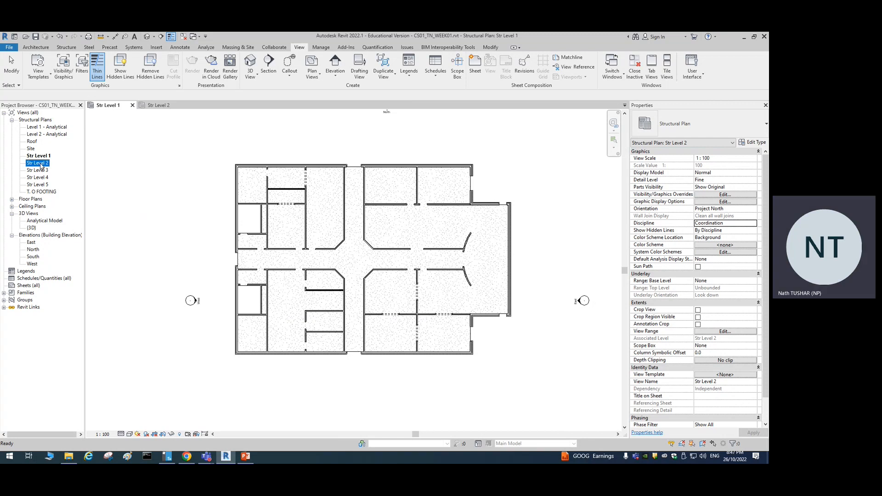
left_click(40, 164)
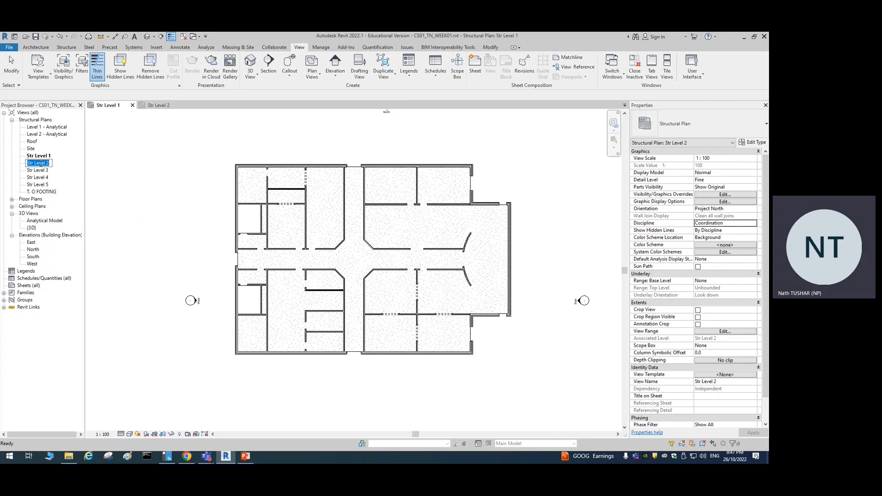
left_click(39, 172)
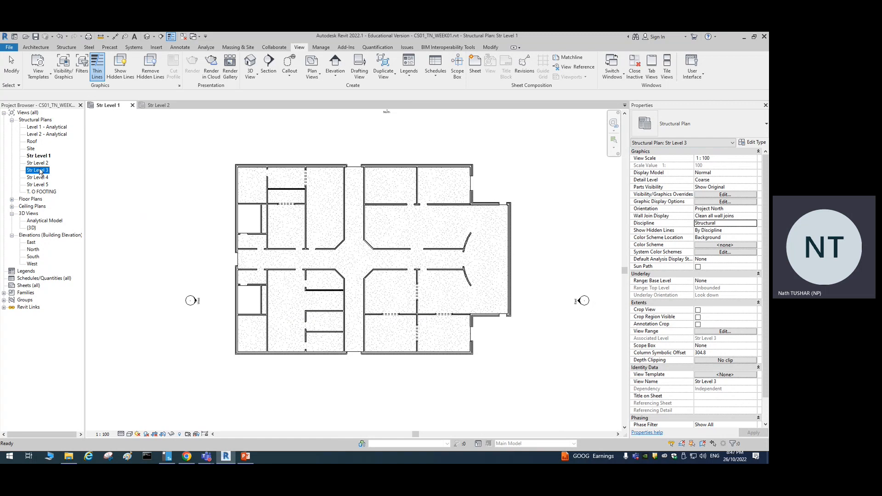
right_click(39, 171)
left_click(38, 178)
left_click(46, 186)
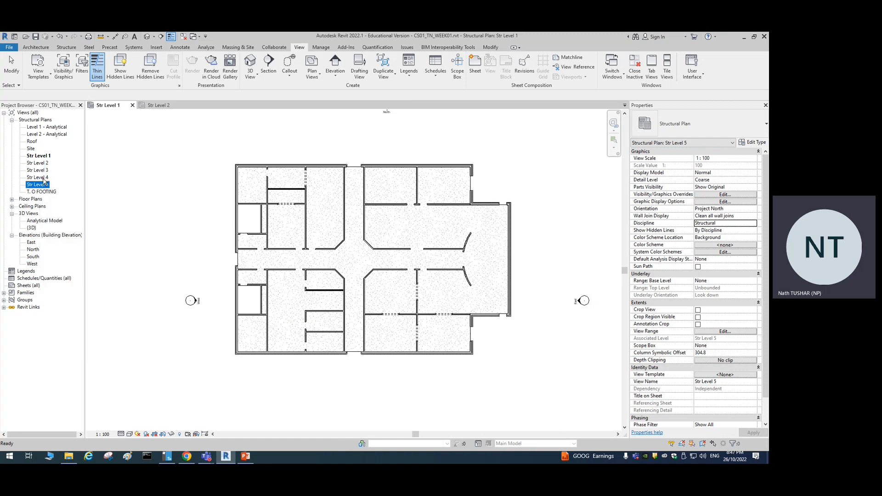
- Apply the "Coordination View - Floor Plan" template properties to the Str Level 3, Str Level 4, Str Level 5 and T. O FOOTING structural plans together
left_click(40, 171)
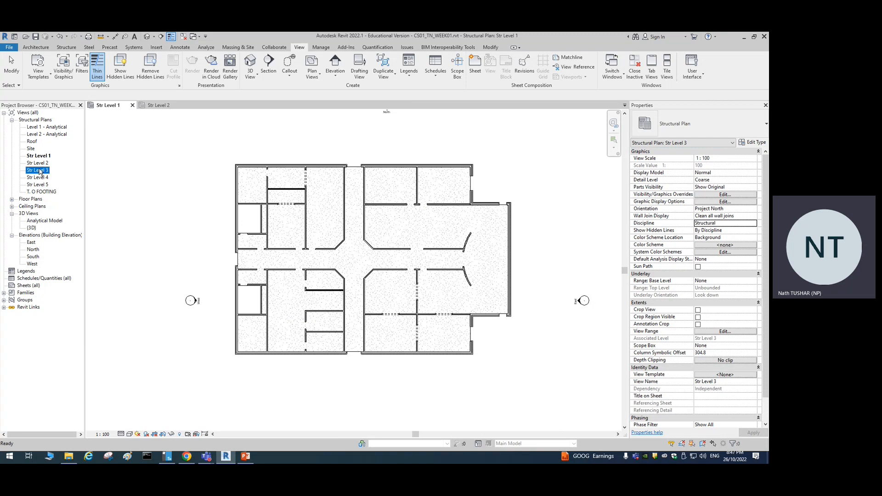
left_click(38, 178, "ctrl")
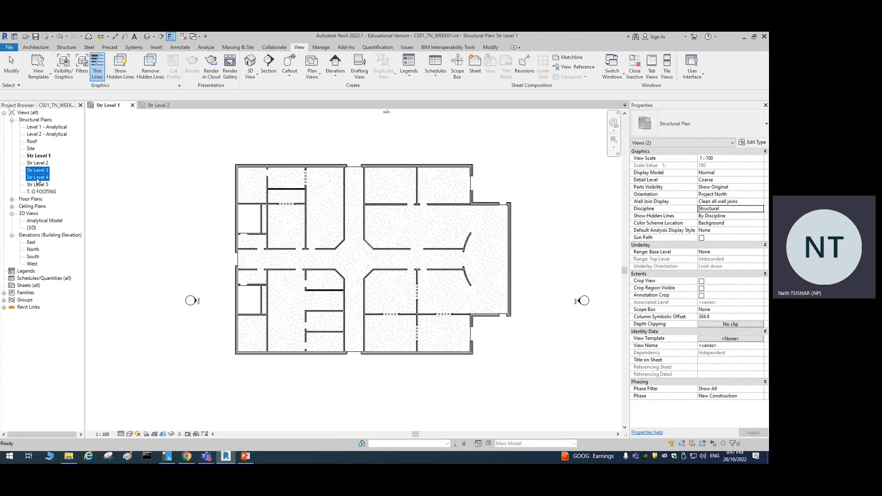
left_click(38, 185, "ctrl")
left_click(39, 192, "ctrl")
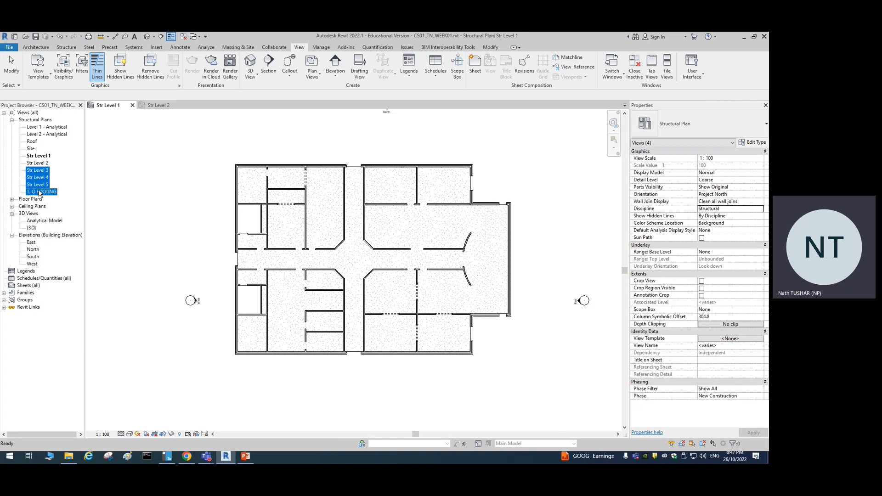
right_click(42, 178)
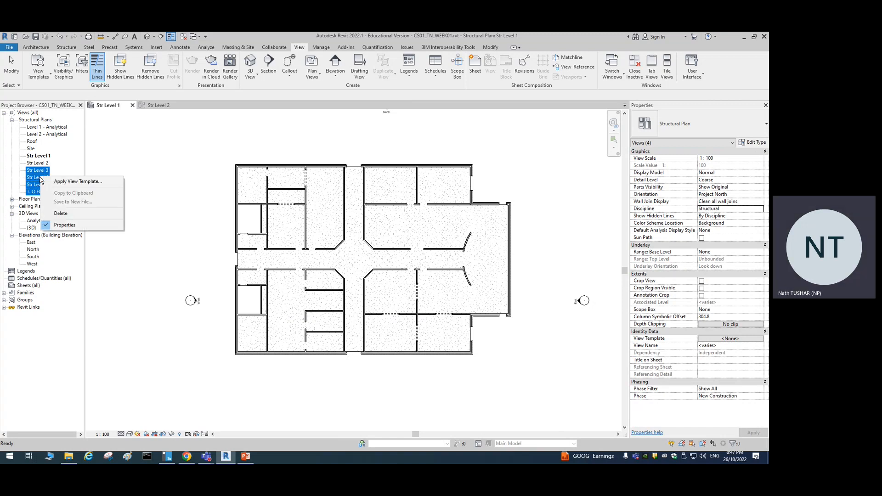
left_click(66, 184)
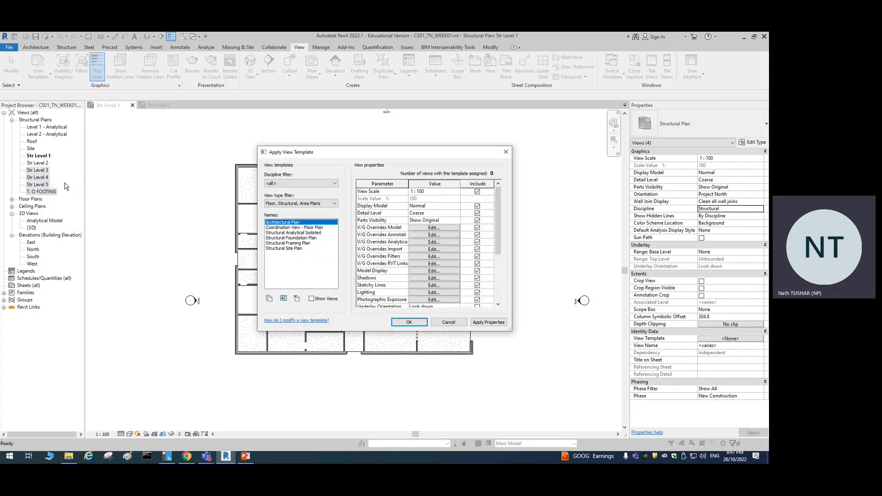
left_click(285, 228)
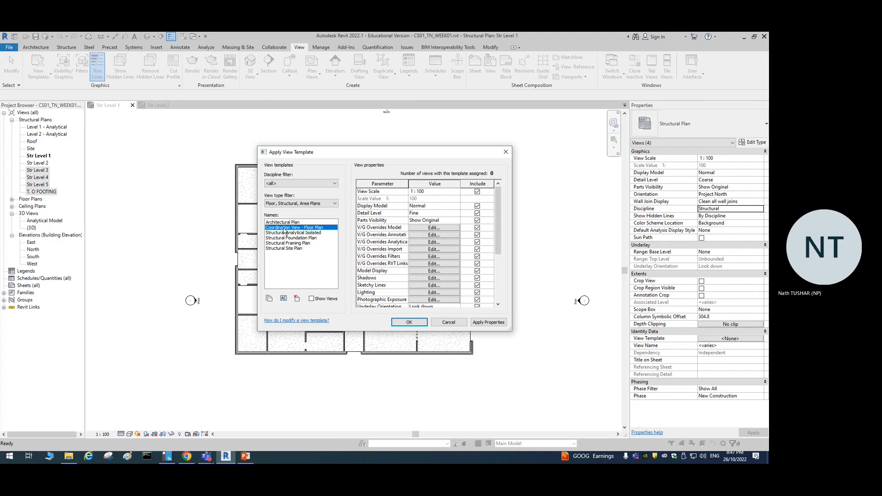
left_click(497, 325)
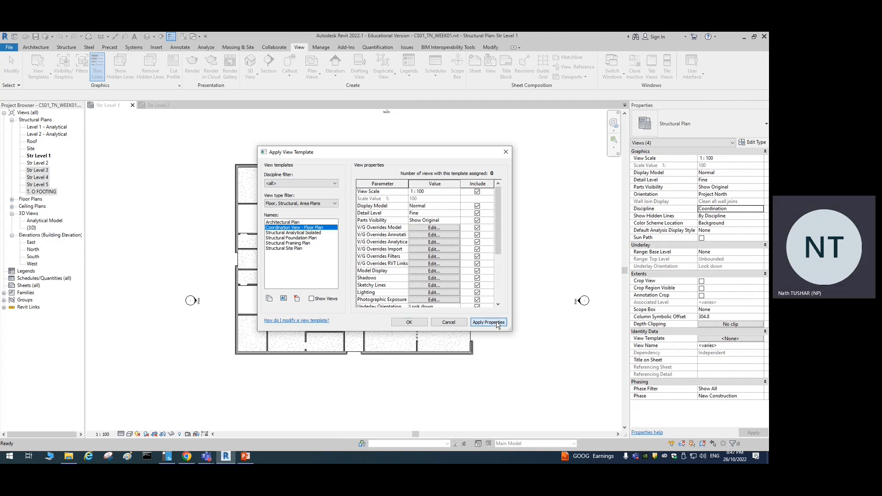
left_click(409, 323)
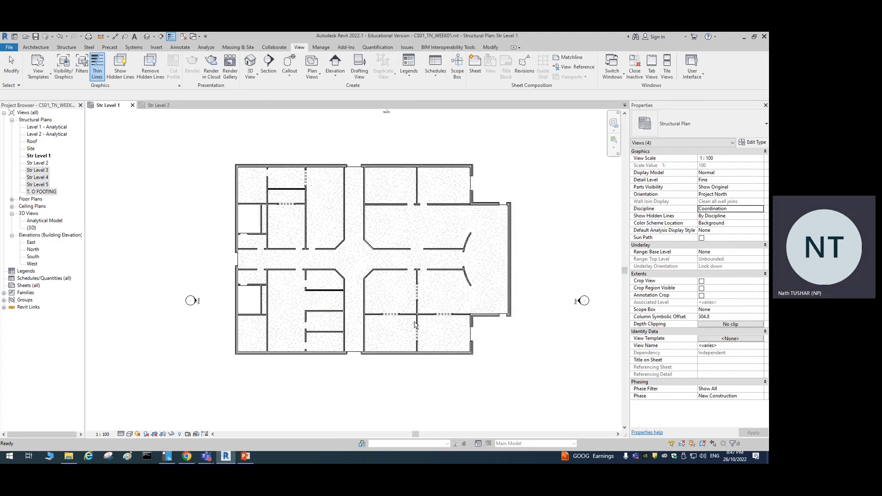
- Open the Str Level 3, Str Level 4, Str Level 5 and T. O FOOTING structural plans in turn to check them
double_click(43, 171)
double_click(39, 178)
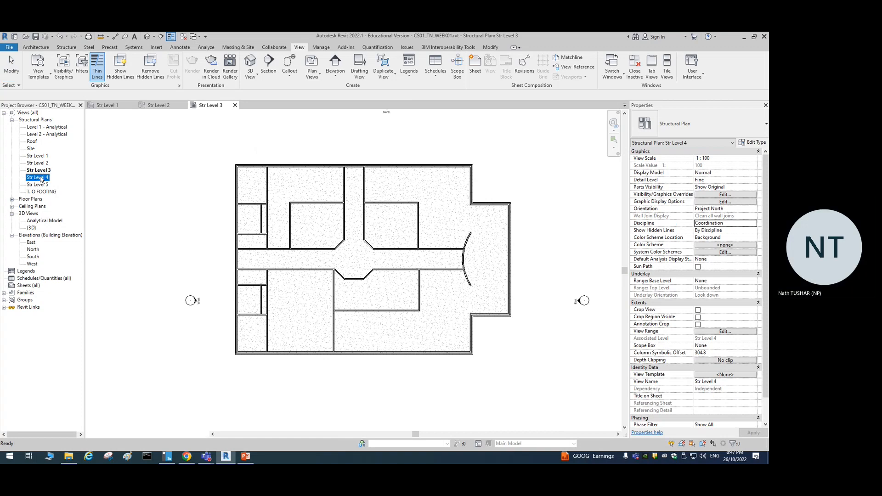
double_click(38, 184)
double_click(42, 191)
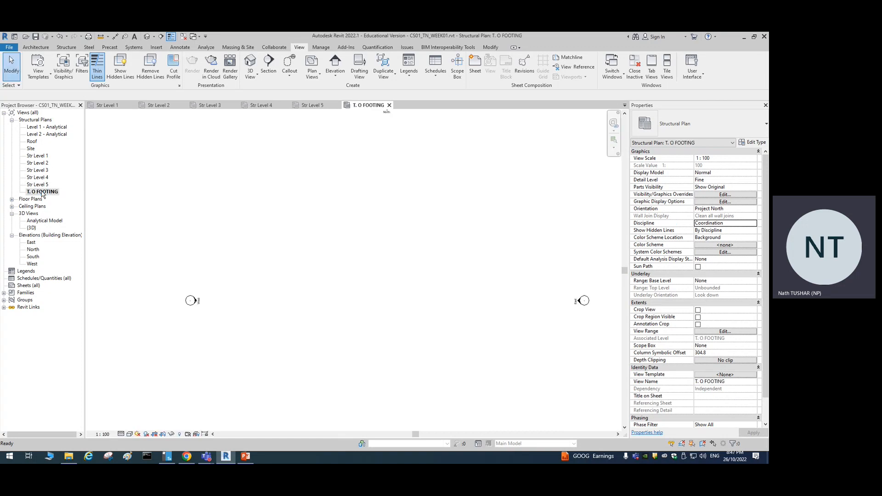
- Close the T. O FOOTING, Str Level 5, Str Level 4, Str Level 3 and Str Level 2 views, leaving only Str Level 1 open
left_click(389, 105)
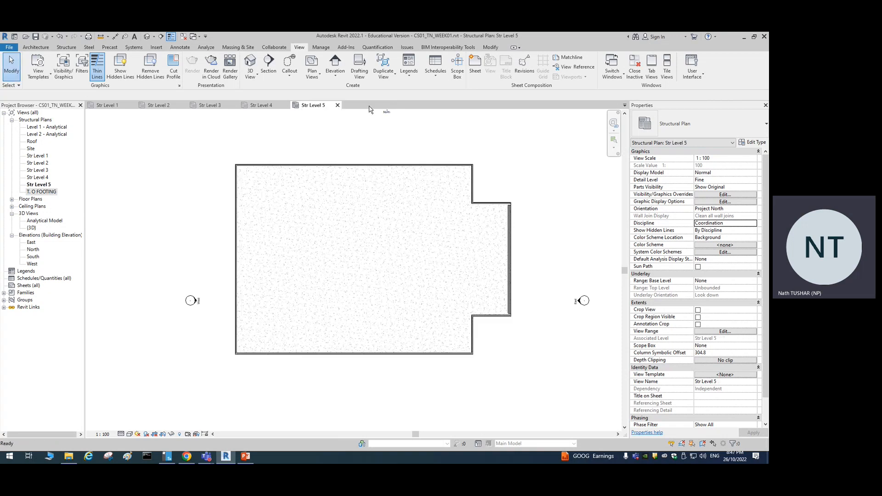
left_click(338, 105)
left_click(286, 106)
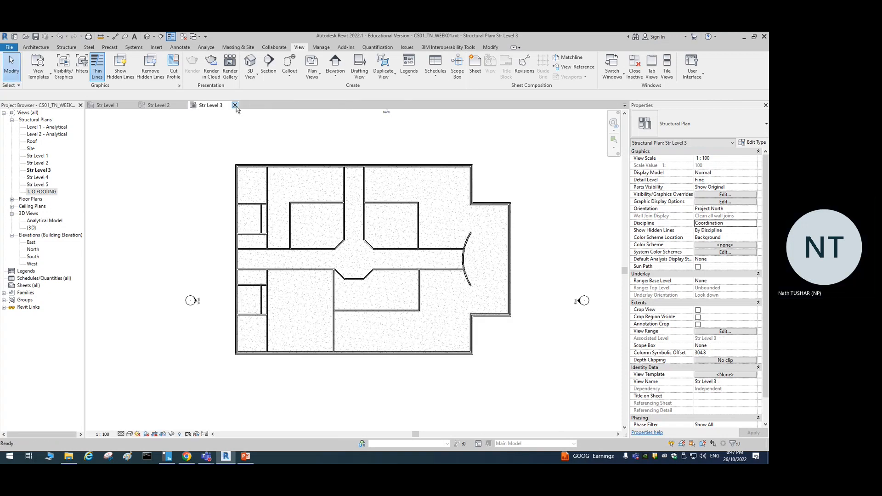
left_click(234, 105)
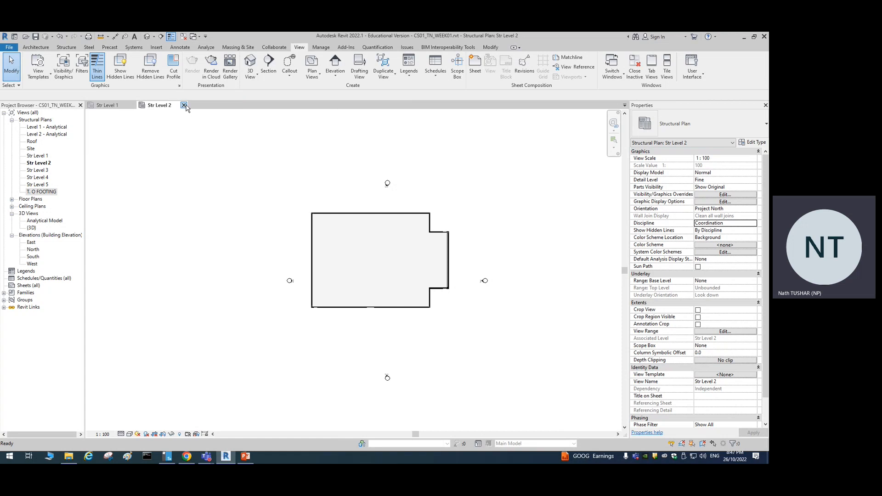
left_click(184, 106)
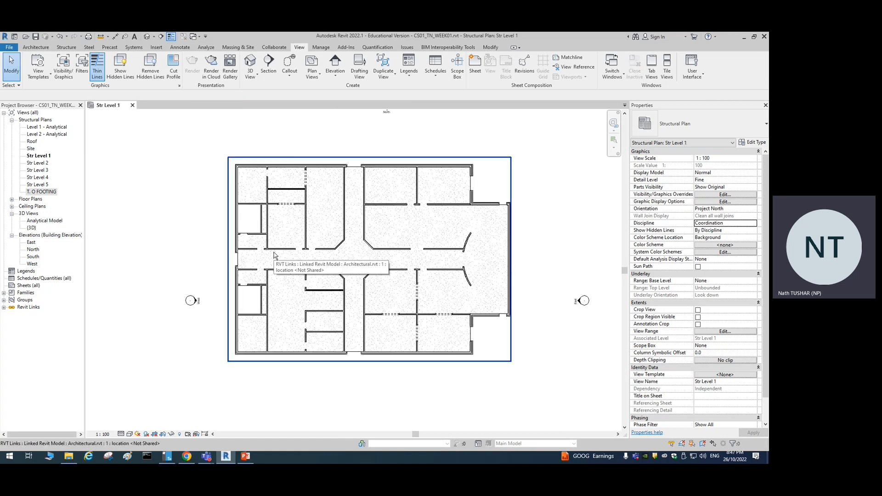
- Assign "Coordination View - Floor Plan" as the View Template property of the Str Level 1 to Str Level 5 and T. O FOOTING structural plans together
left_click(45, 157)
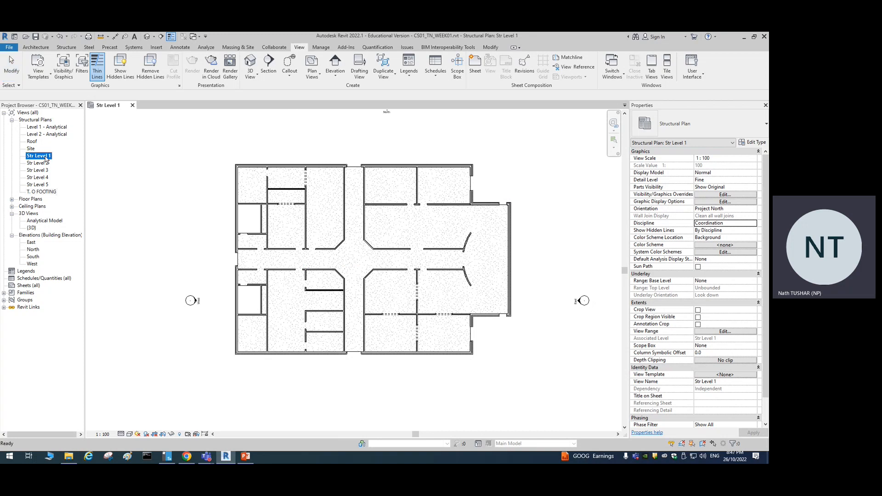
left_click(41, 192, "shift")
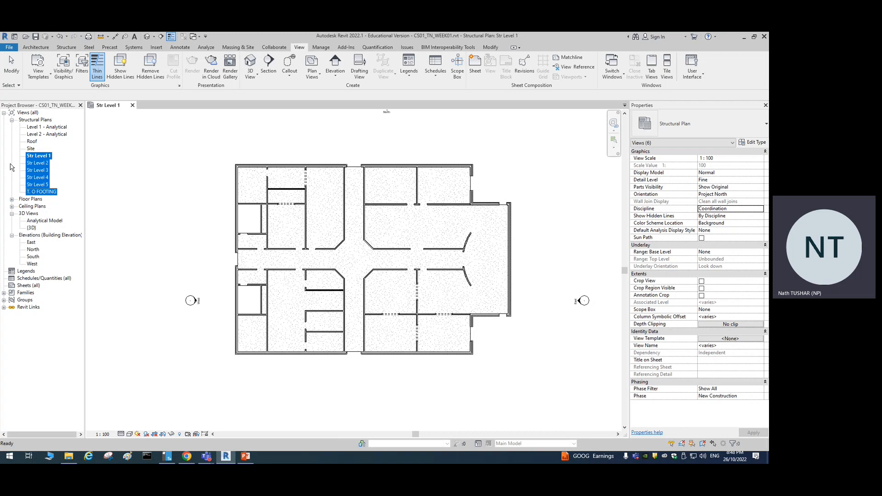
left_click(46, 157)
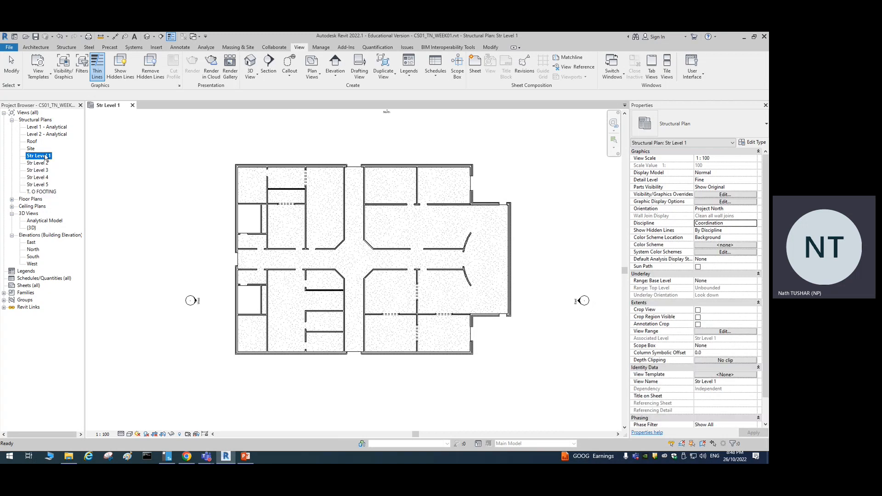
left_click(41, 164, "ctrl")
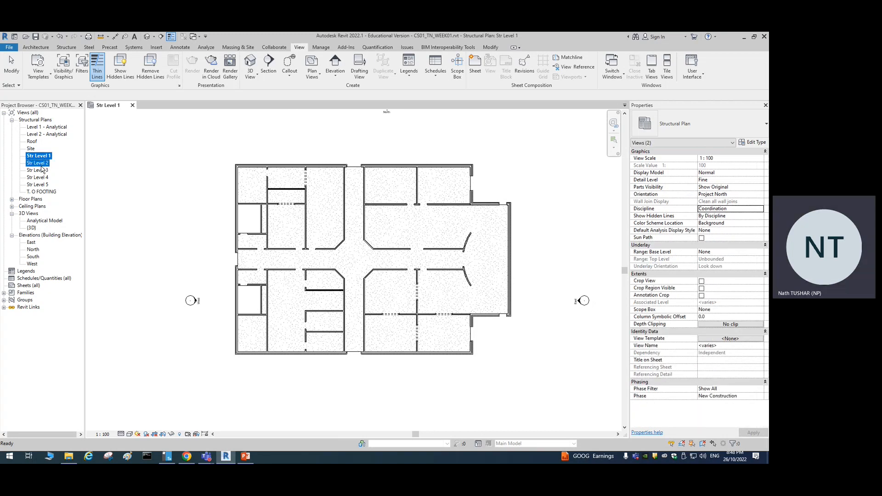
left_click(42, 171, "ctrl")
left_click(40, 177, "ctrl")
left_click(41, 184, "ctrl")
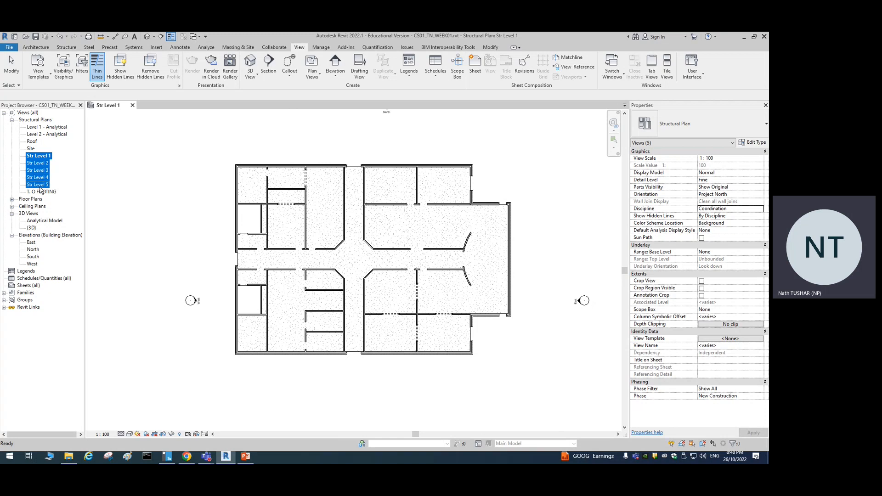
left_click(41, 192, "ctrl")
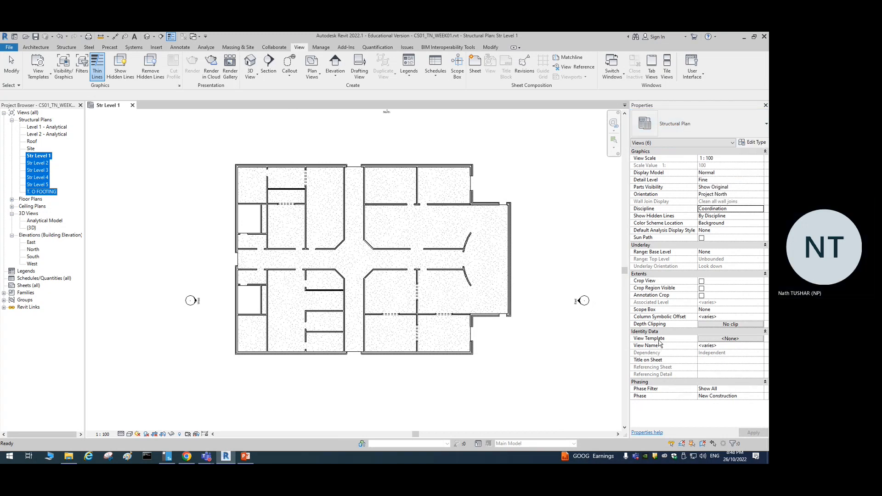
left_click(731, 339)
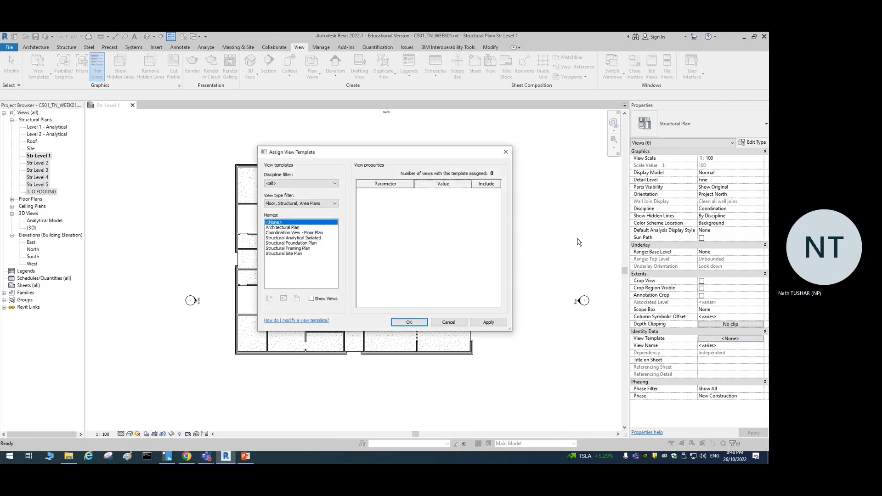
left_click(300, 233)
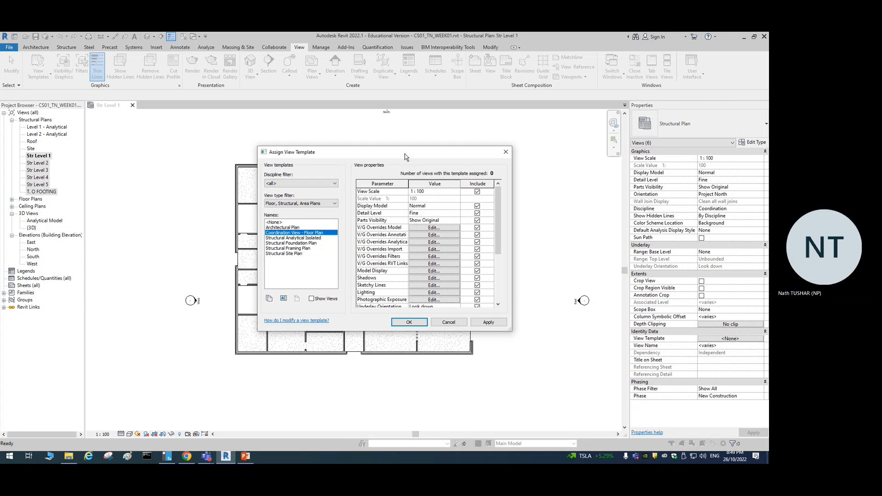
left_click_drag(405, 154, 513, 121)
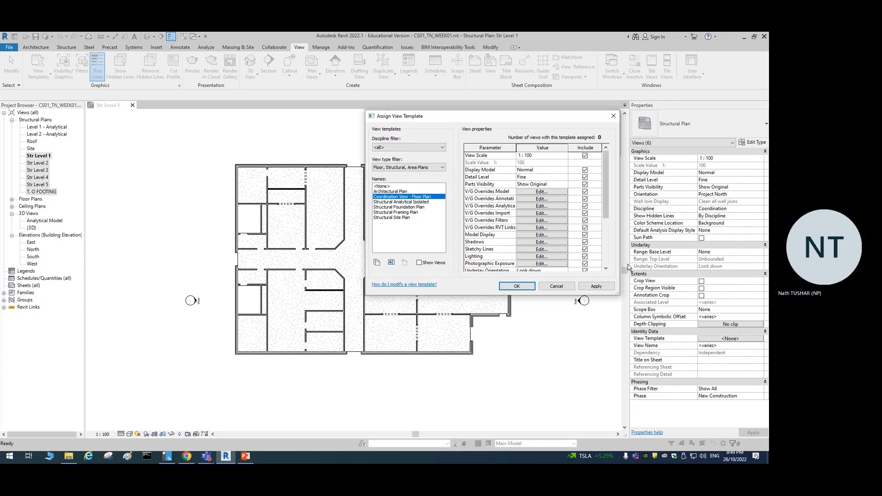
left_click(604, 287)
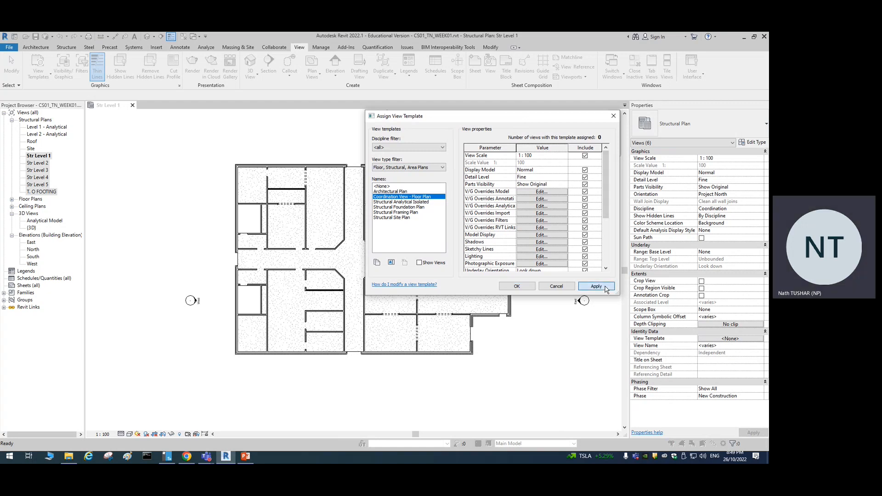
left_click(517, 286)
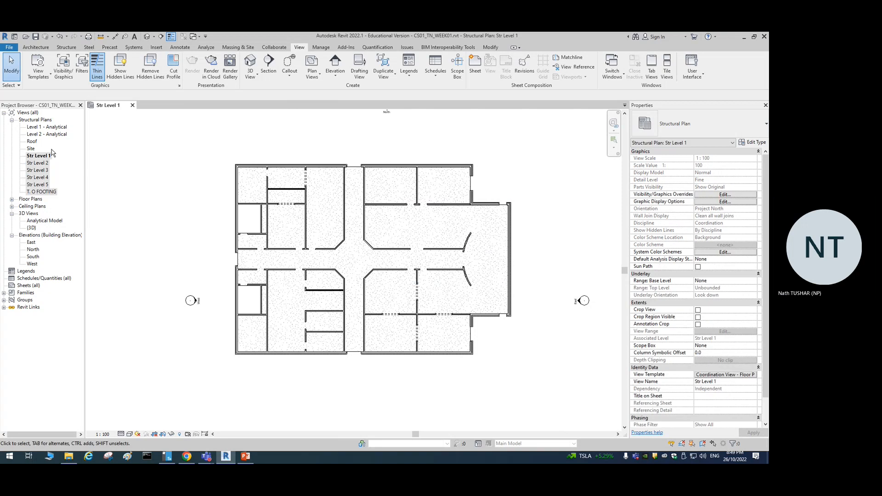
- Open the Str Level 2 structural plan to check its assigned view template
double_click(44, 162)
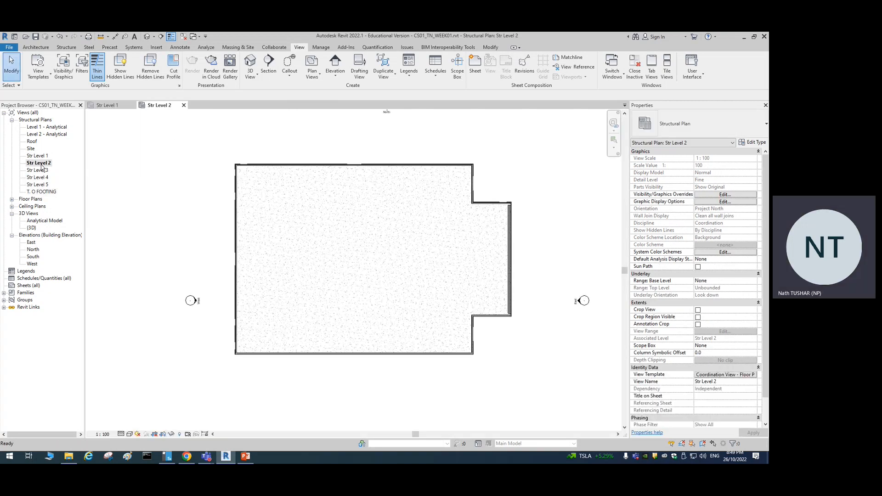
- Return to the Str Level 1 structural plan, check the Lecture #2 outline in PowerPoint and switch back to Revit
double_click(38, 155)
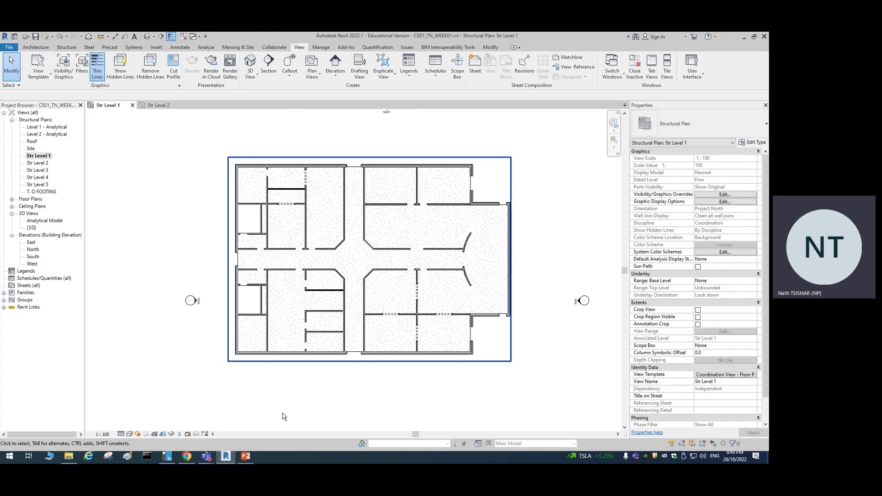
left_click(737, 458)
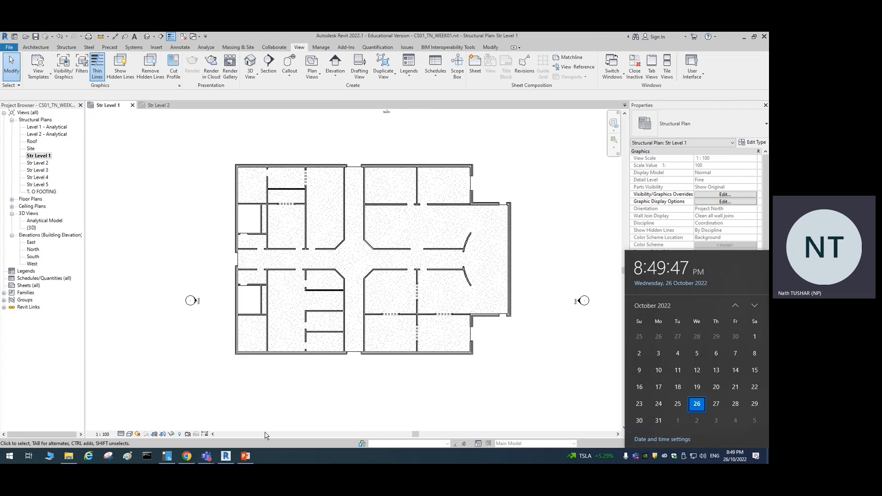
left_click(241, 456)
left_click(333, 266)
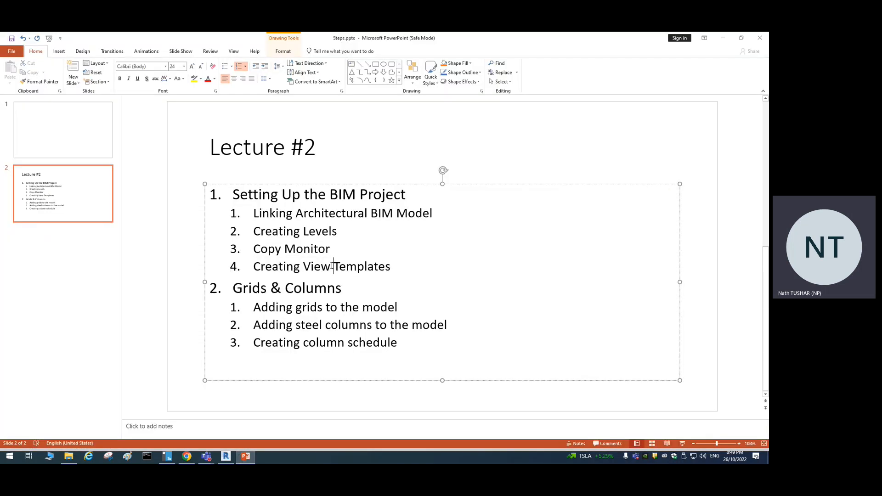
left_click(725, 40)
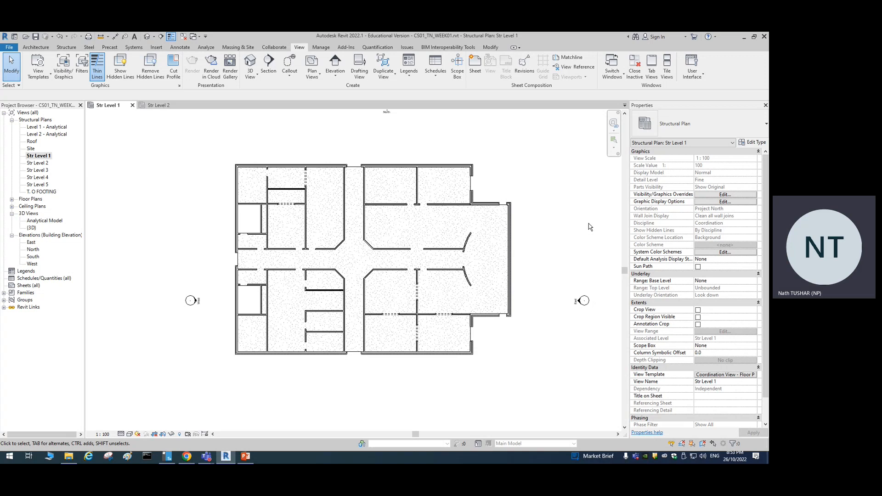
- Open Str Level 2 and inspect its Coordination View - Floor Plan assignment in the Assign View Template dialog
double_click(38, 163)
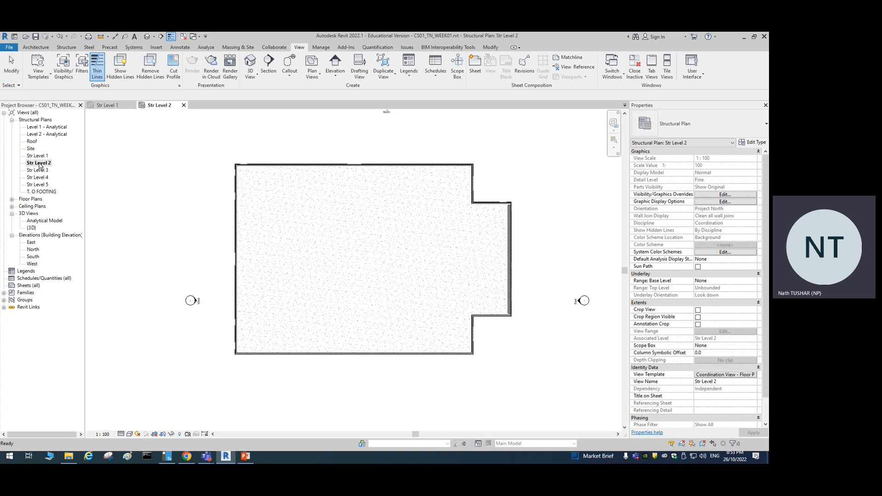
scroll(290, 253, "down", 3)
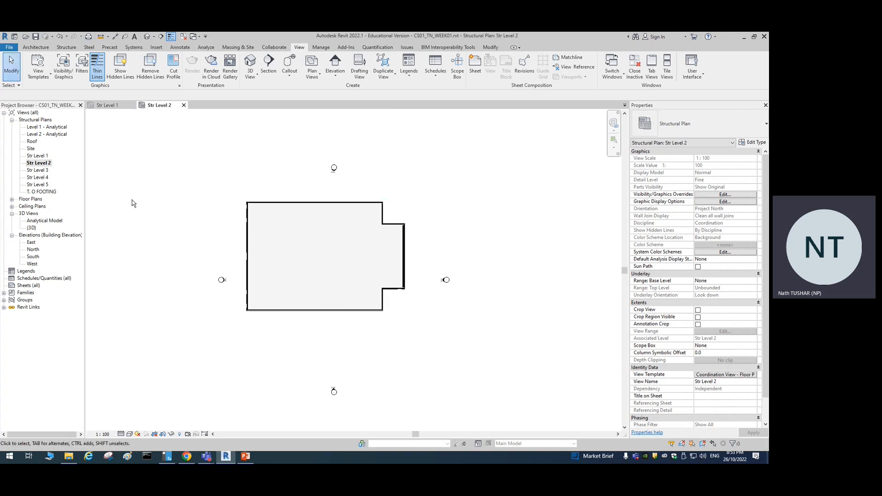
right_click(40, 165)
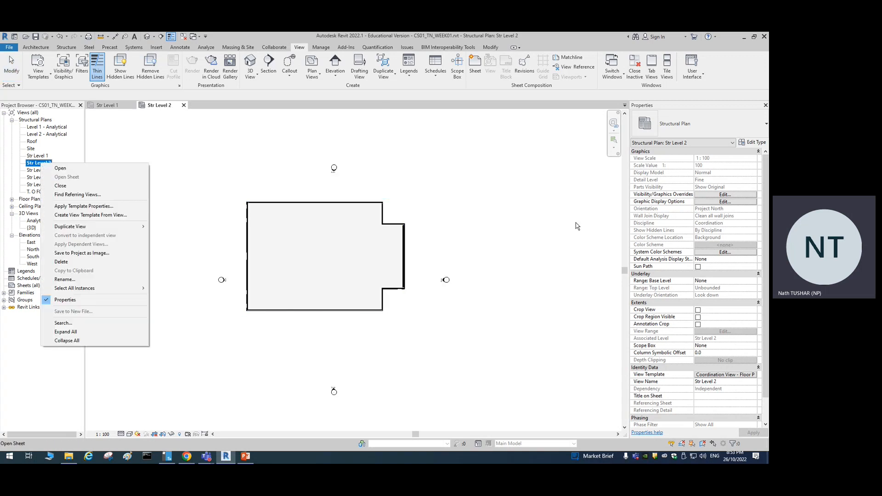
left_click(540, 247)
left_click(39, 163)
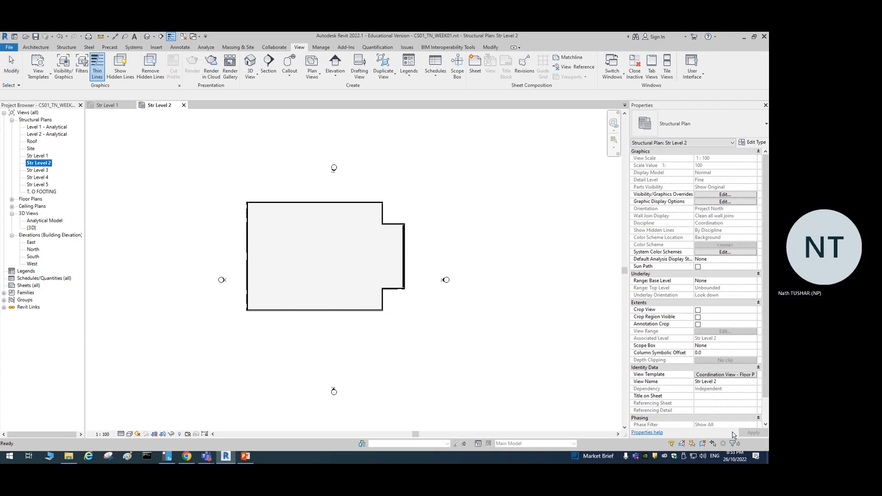
left_click(726, 374)
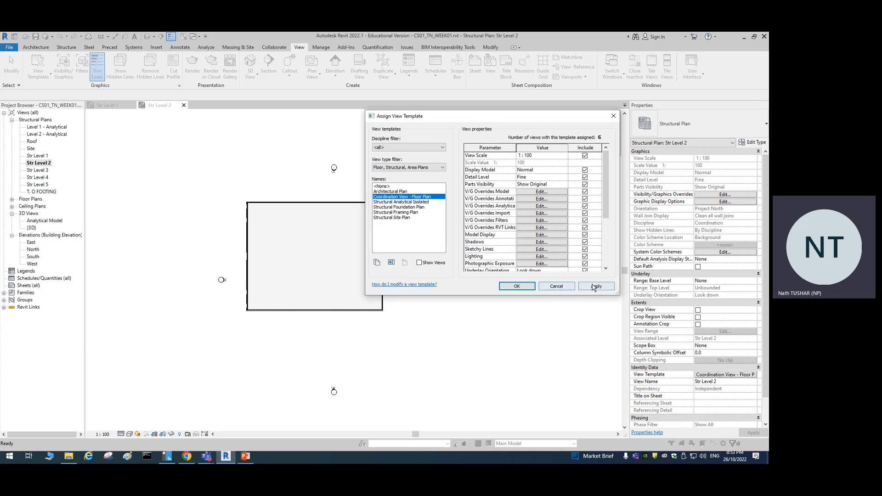
left_click(516, 286)
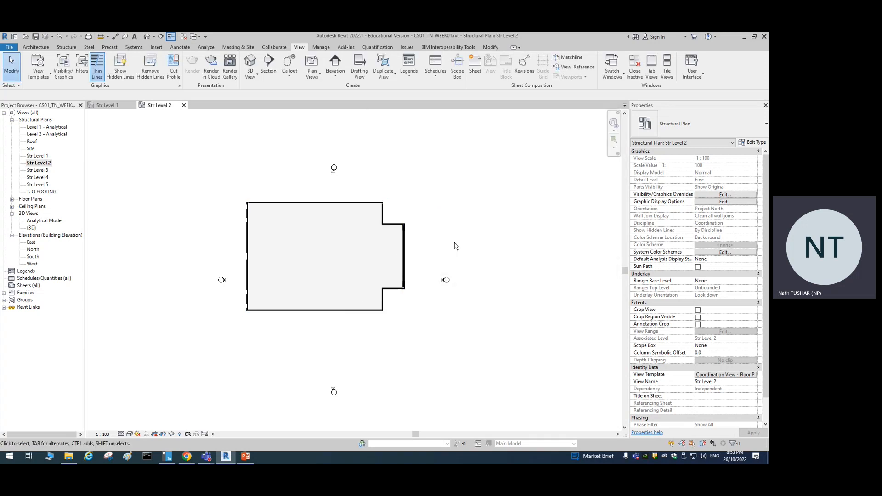
- Select the linked Architectural.rvt model in Str Level 2 to inspect its extent, and close that view
scroll(455, 246, "up", 2)
left_click(362, 218)
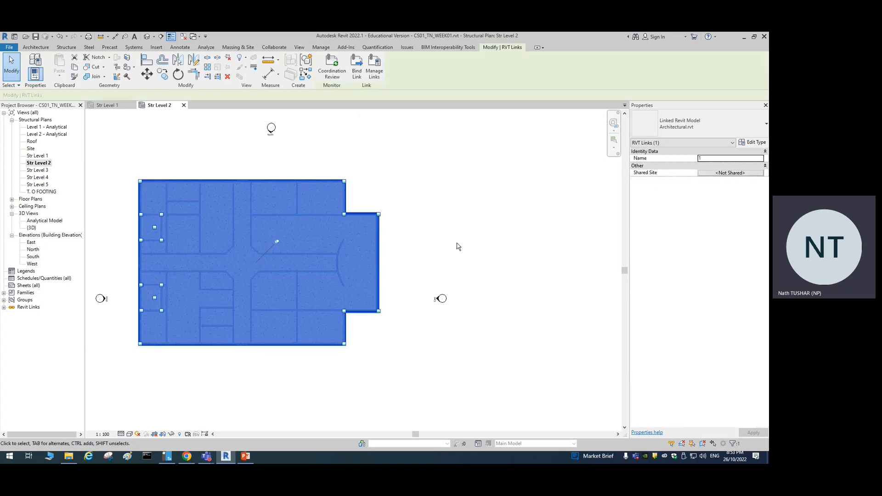
left_click(457, 246)
left_click(363, 217)
middle_click_drag(433, 230, 571, 243)
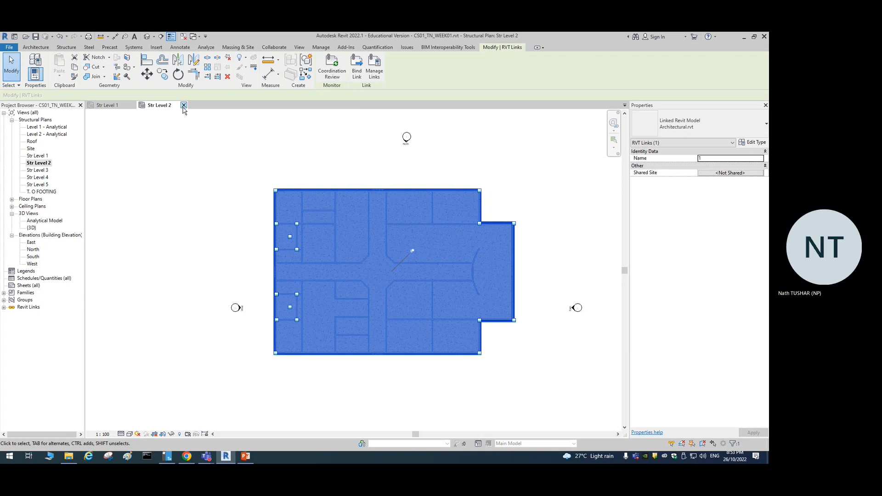
left_click(183, 106)
- Open the Str Level 3, Str Level 4, Str Level 5 and T. O FOOTING plans to review them, and return to Str Level 1
double_click(40, 171)
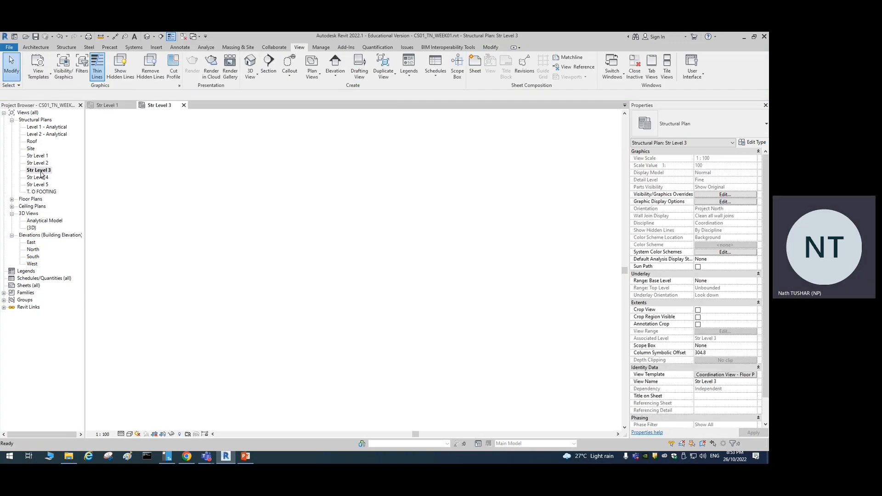
double_click(39, 178)
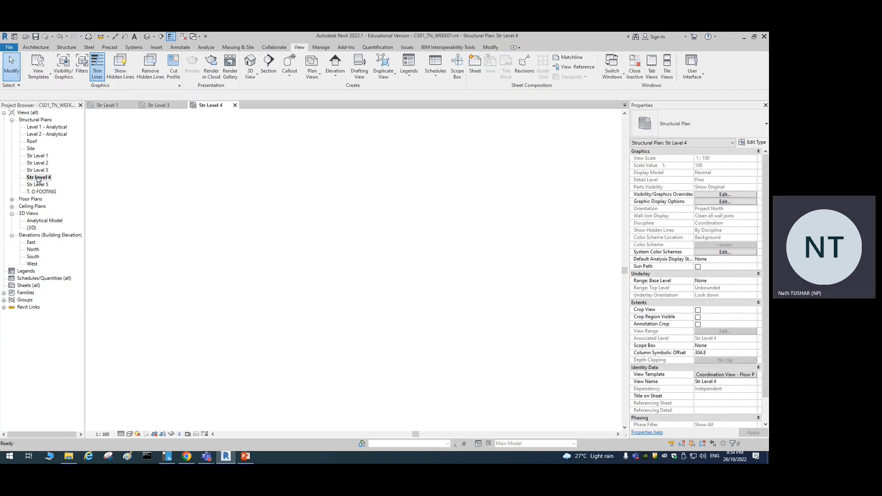
double_click(40, 185)
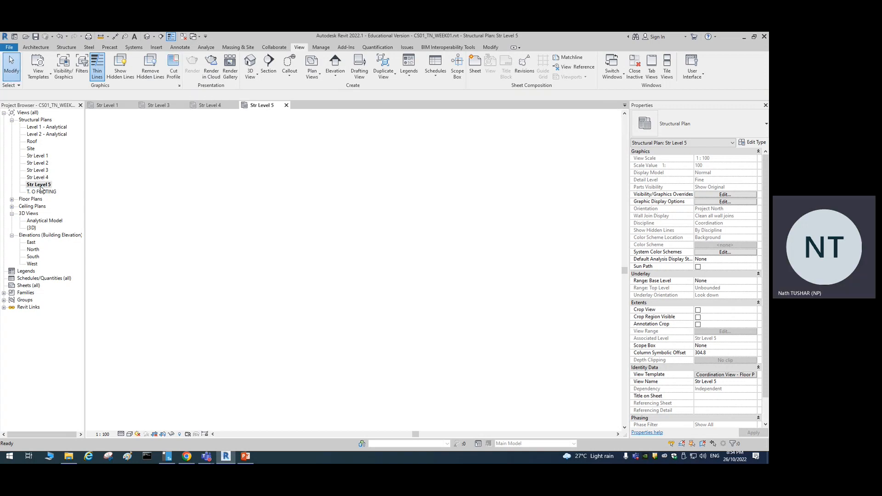
double_click(41, 192)
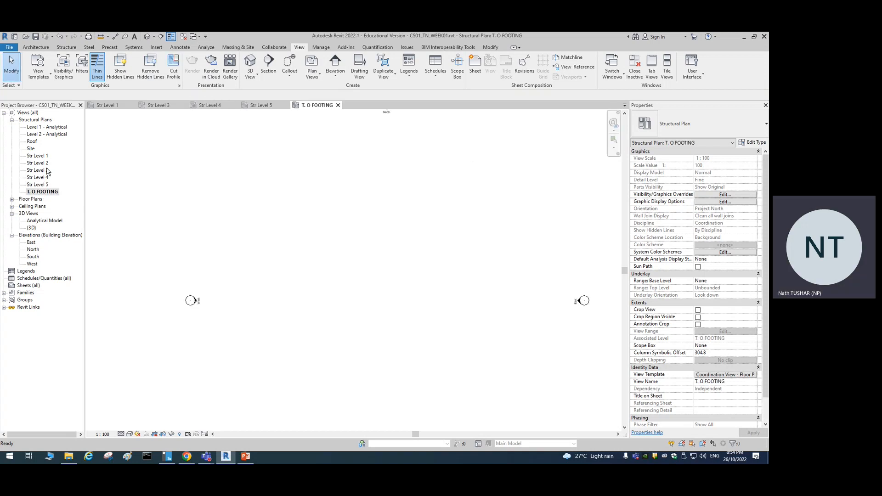
double_click(39, 156)
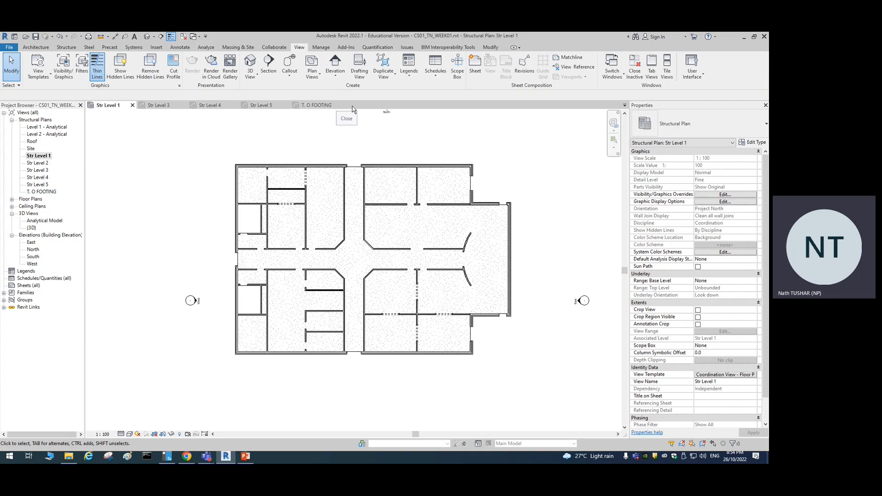
- Close the T. O FOOTING, Str Level 5, Str Level 4 and Str Level 3 views, keeping only Str Level 1 open
left_click(353, 106)
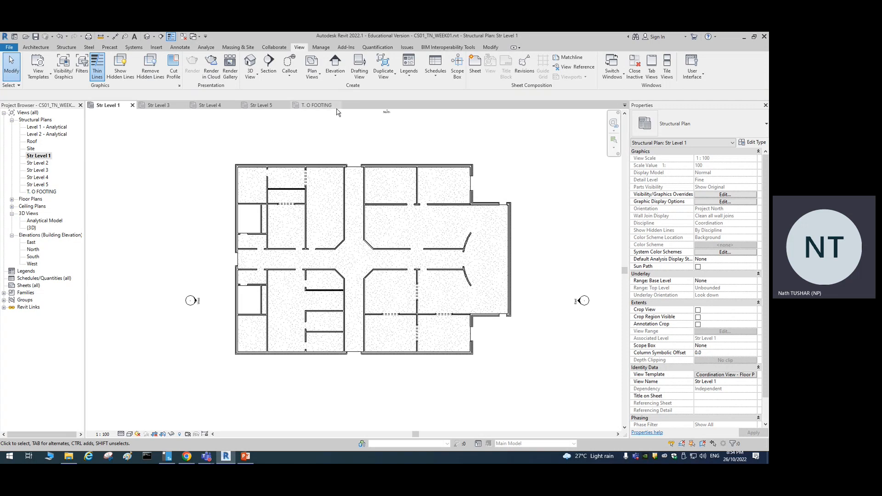
left_click(286, 106)
left_click(234, 105)
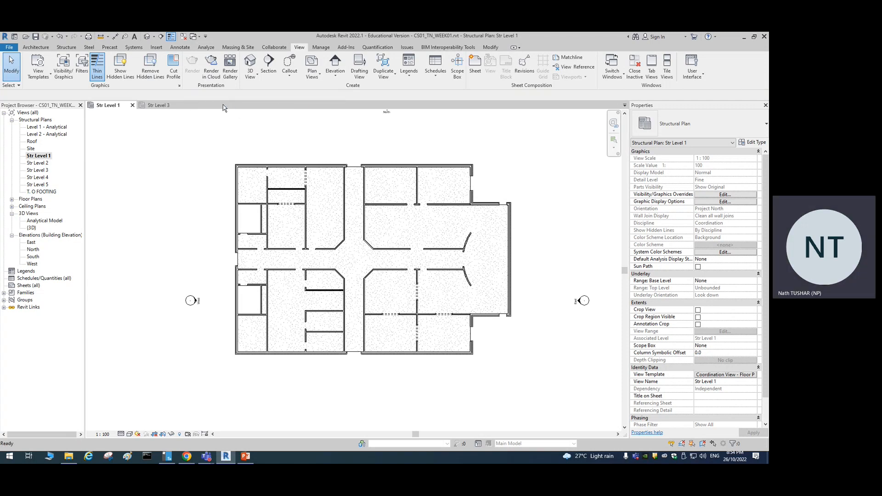
left_click(184, 106)
left_click(38, 157)
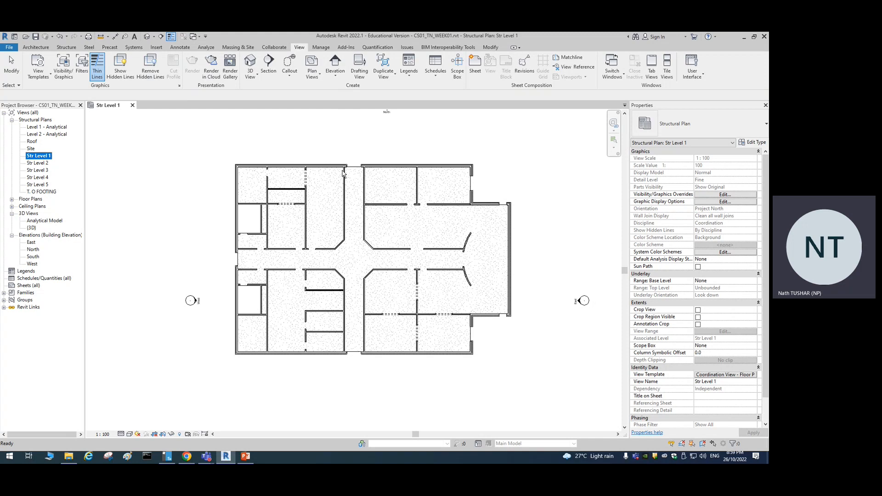
left_click(536, 173)
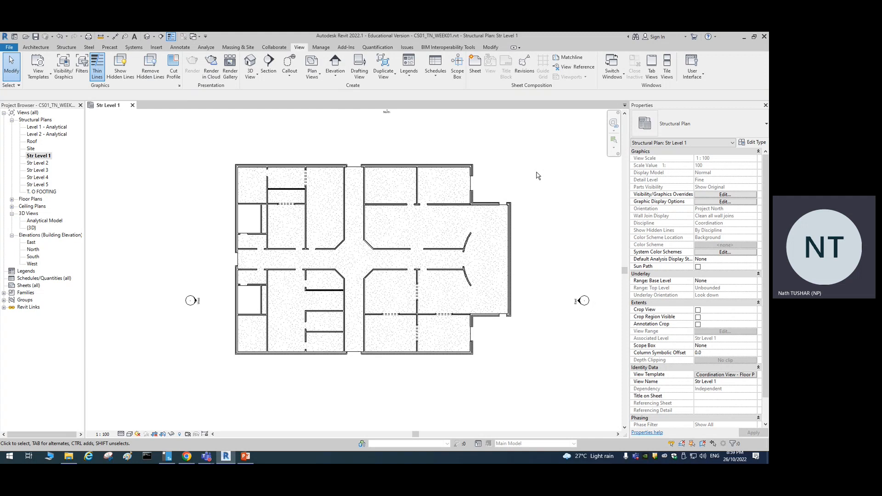
- Switch to the Lecture #2 meeting in Teams, check its participants and additional meeting options, and minimise the meeting window
left_click(213, 457)
left_click(226, 416)
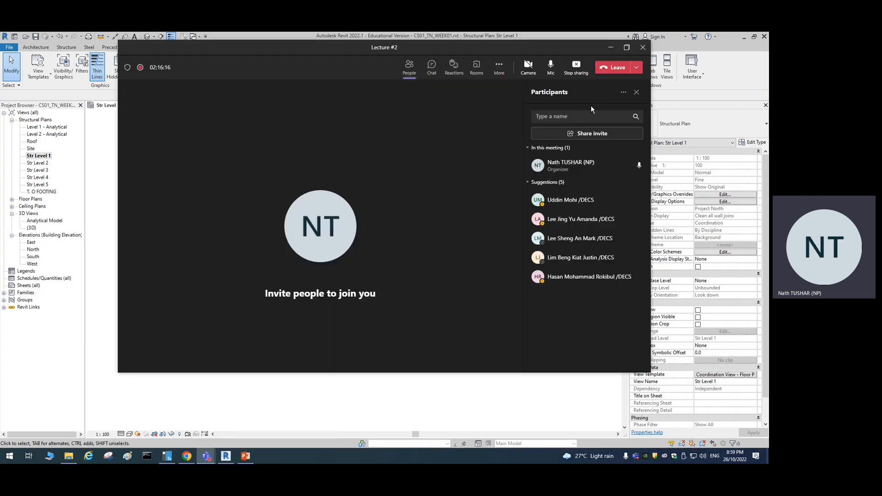
left_click(499, 67)
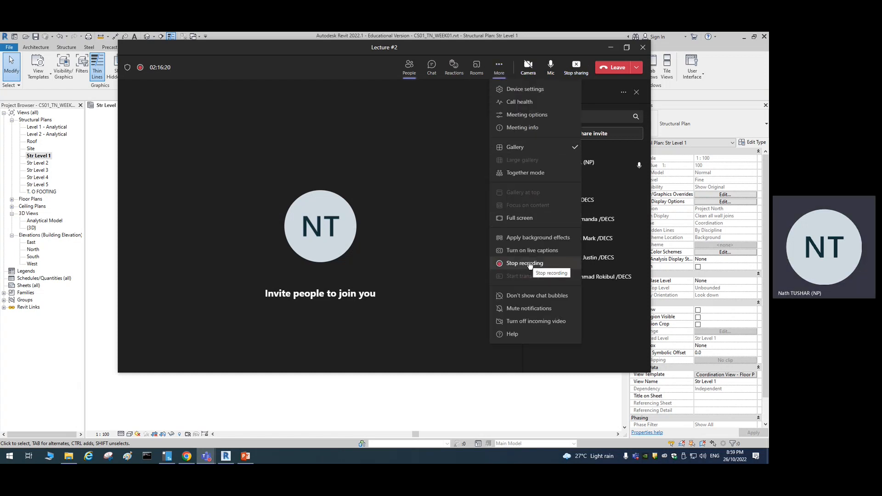
left_click(433, 172)
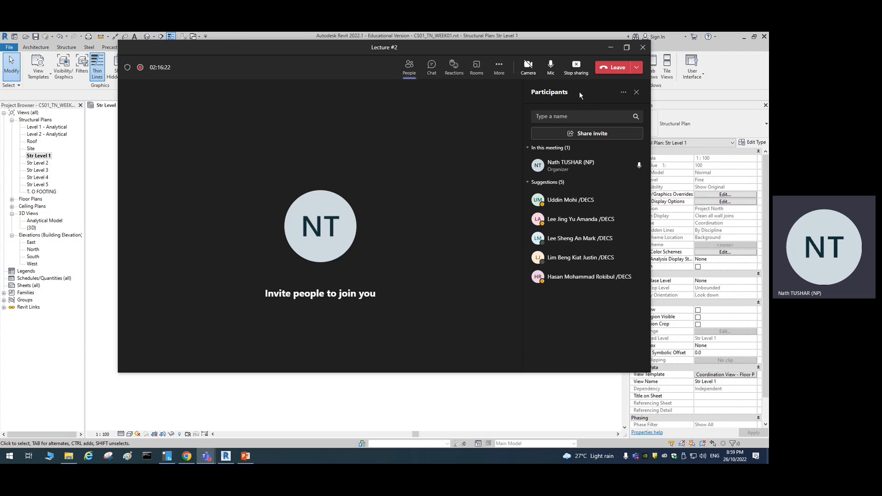
left_click(611, 48)
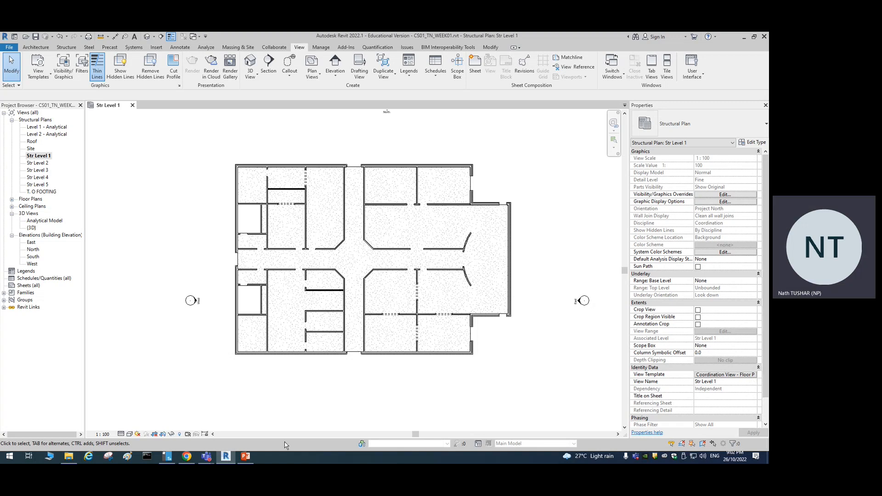
- Switch to PowerPoint, review the Setting Up the BIM Project items and the whole Lecture #2 outline, and minimise the presentation
left_click(242, 458)
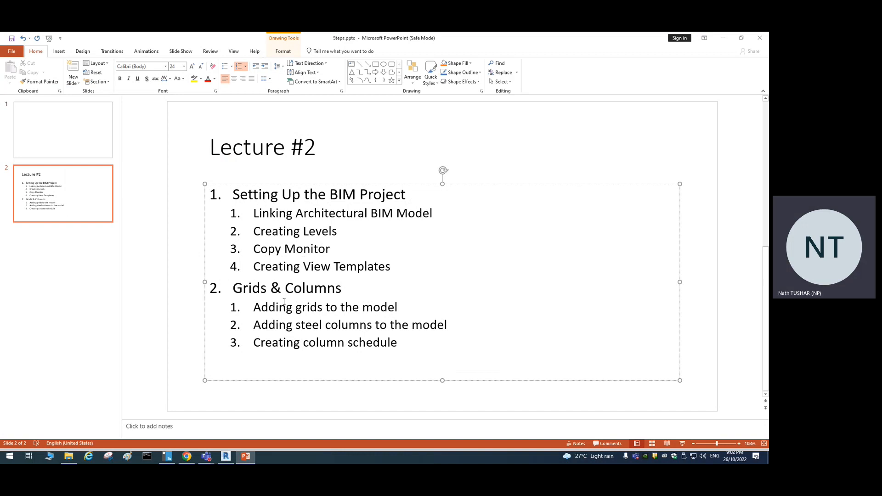
left_click_drag(254, 213, 394, 270)
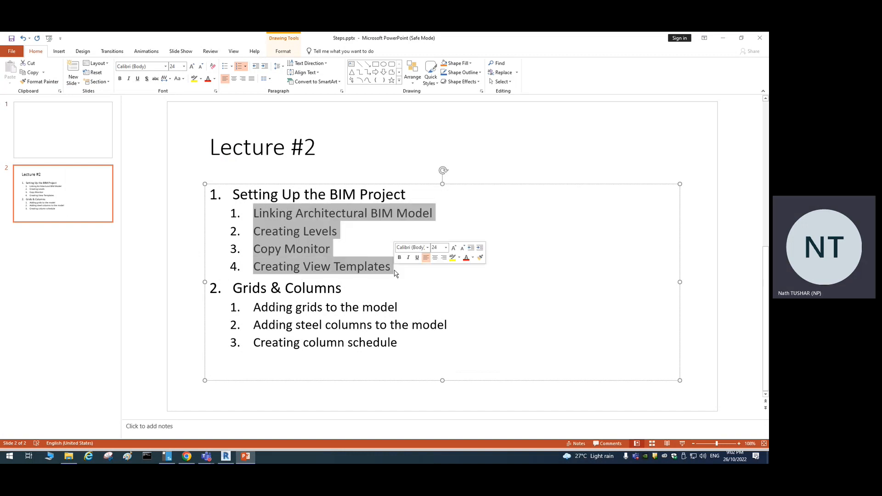
left_click_drag(247, 194, 443, 352)
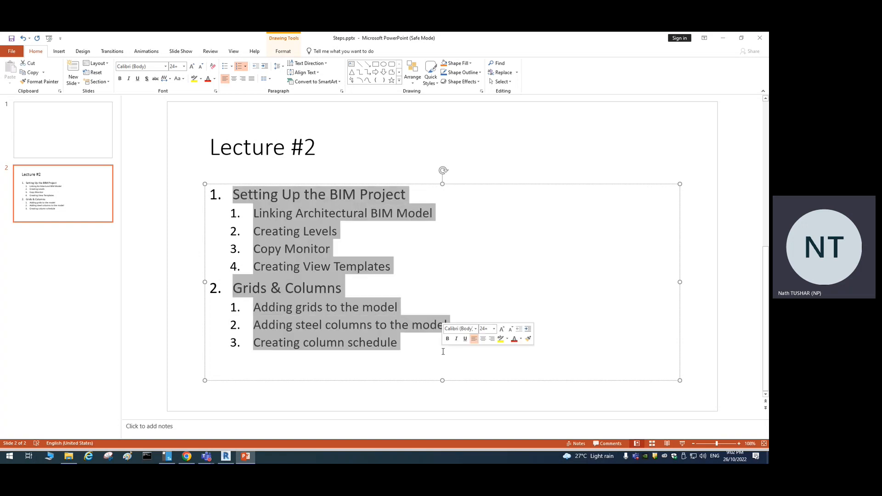
left_click(443, 352)
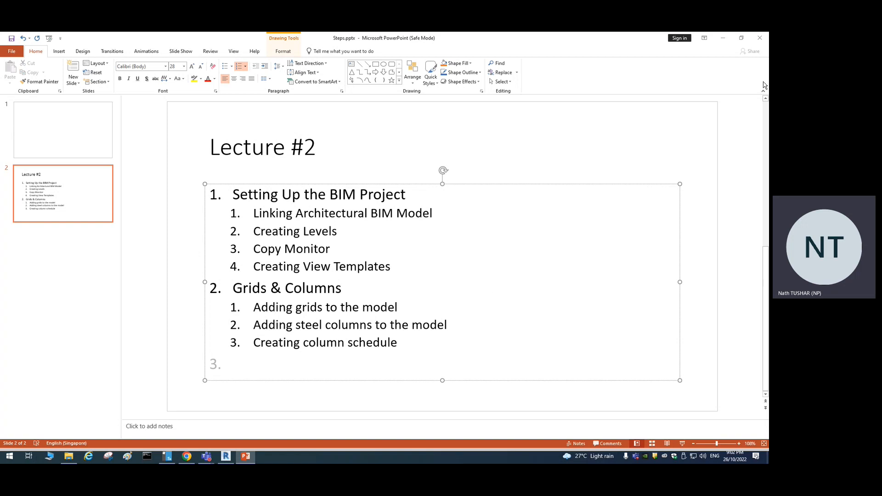
left_click(722, 39)
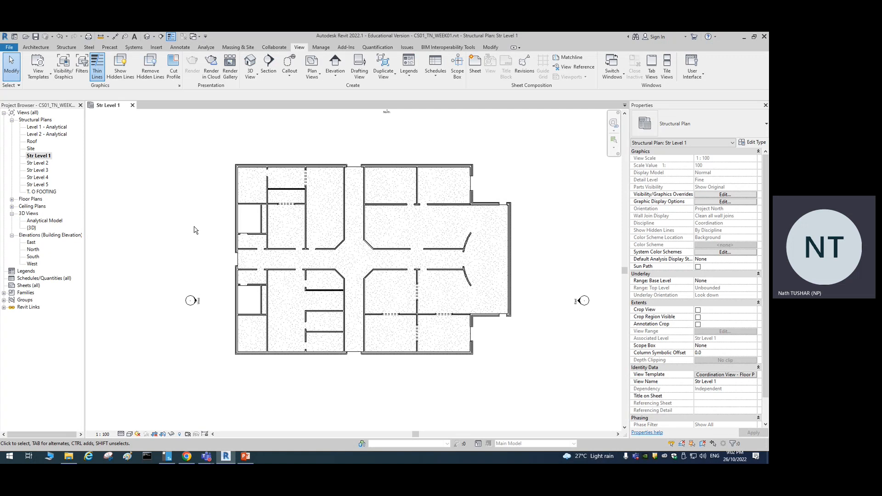
- Reopen the PowerPoint outline, review the steel column and column schedule items under Grids & Columns, and return to Revit
left_click(245, 456)
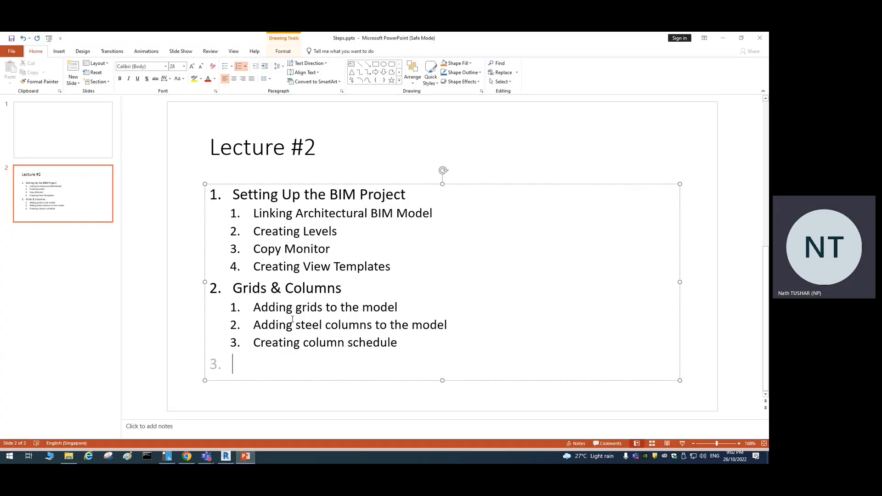
left_click_drag(254, 324, 391, 327)
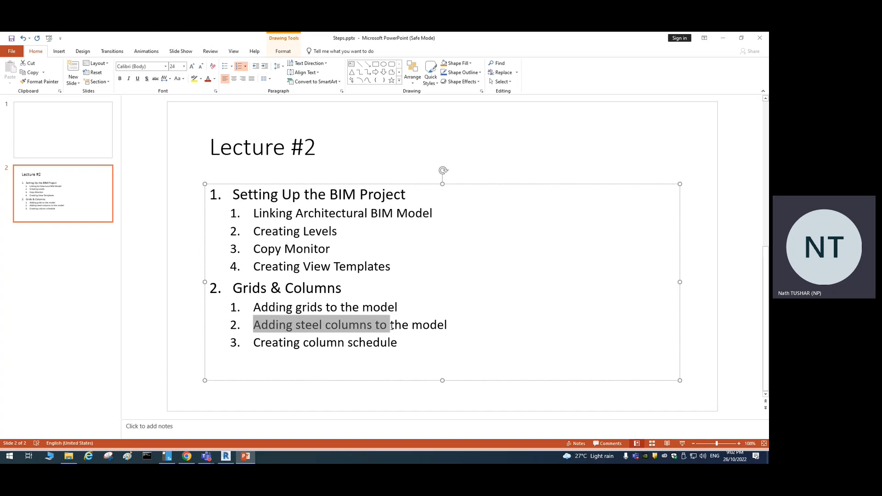
left_click(345, 333)
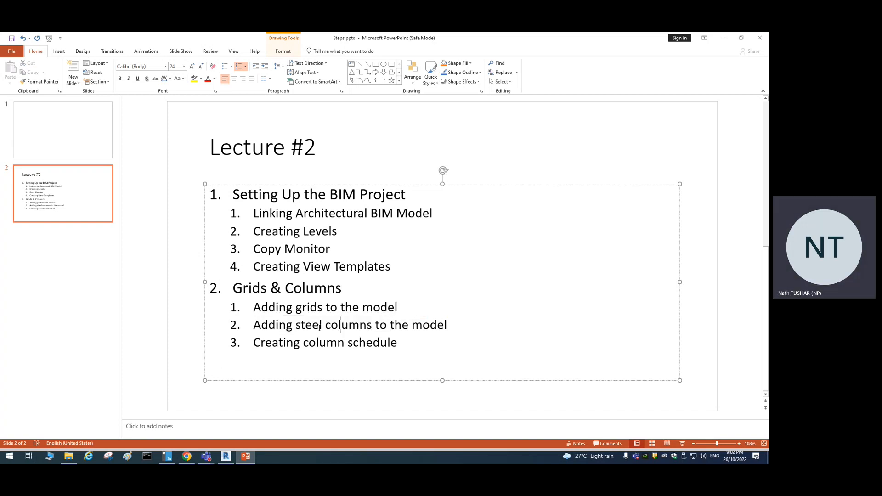
left_click_drag(286, 325, 358, 332)
left_click_drag(265, 343, 361, 345)
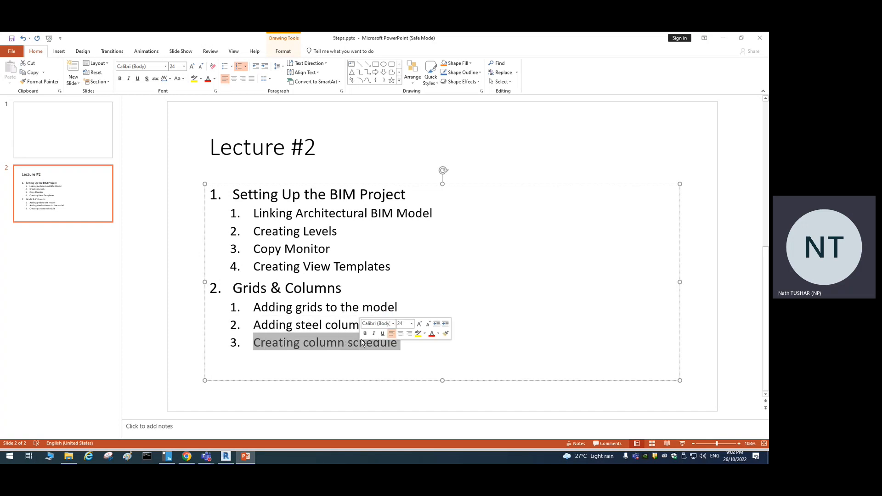
key("alt+Tab")
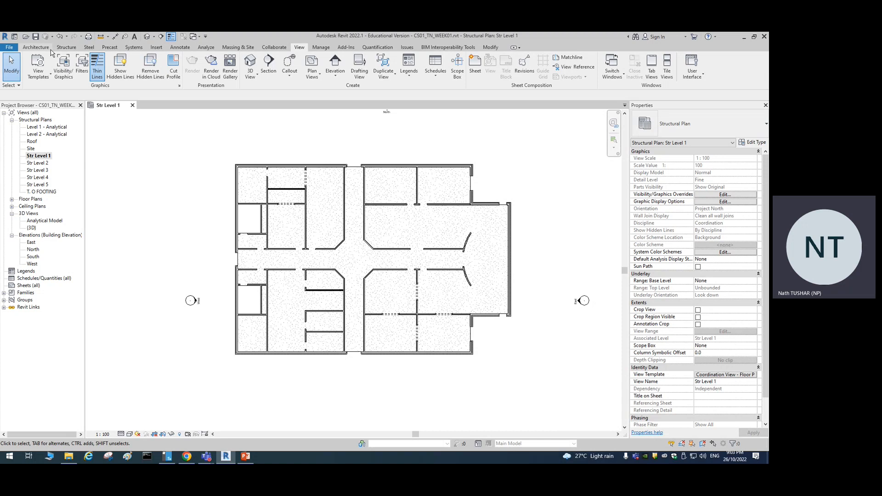
- Open the South elevation to check the building levels, and close it to return to the Str Level 1 plan
left_click(66, 47)
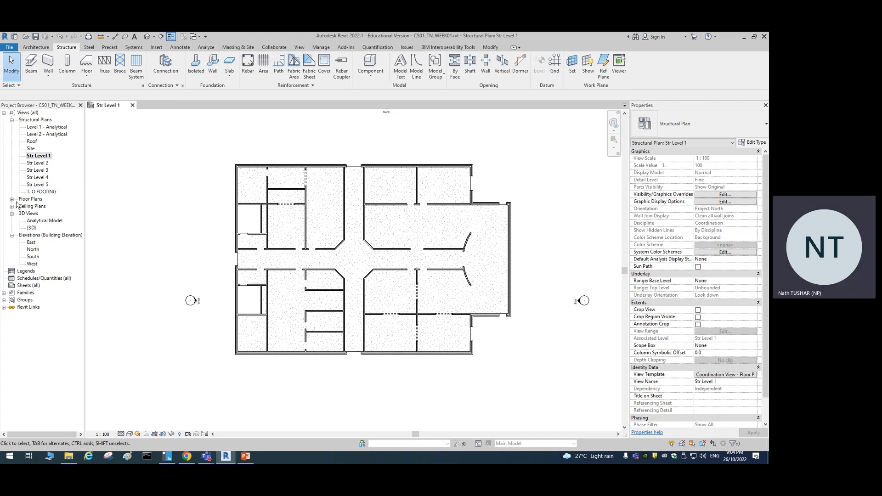
double_click(34, 258)
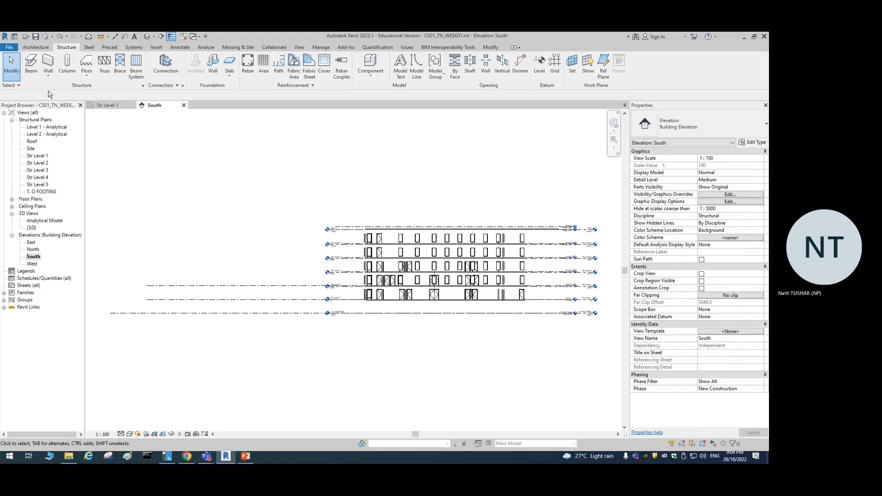
left_click(183, 105)
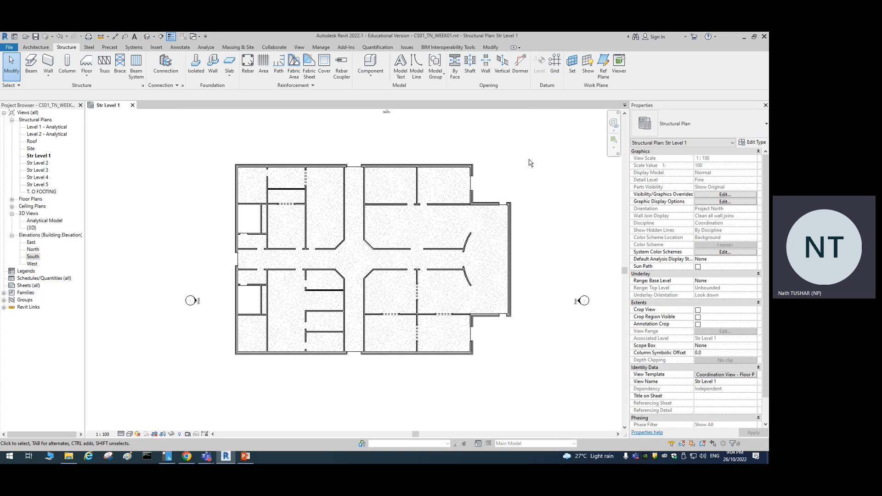
- Try drawing a horizontal straight grid line above the building's north wall, and undo it
left_click(555, 66)
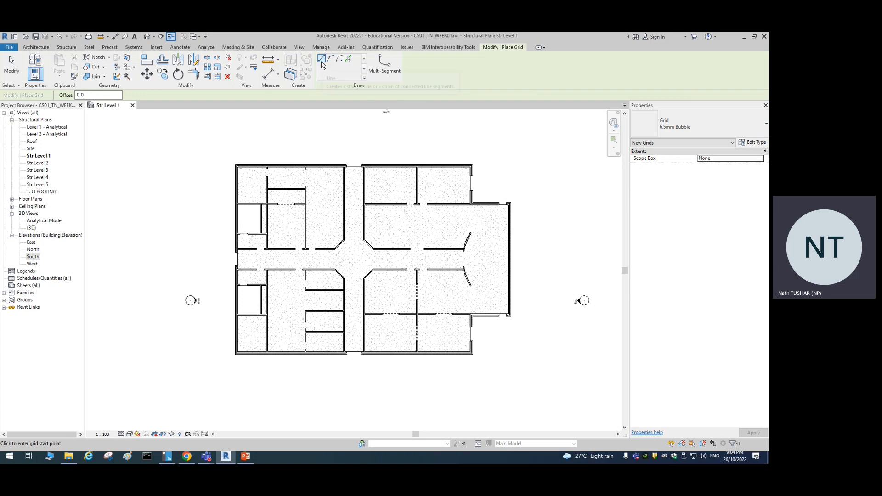
left_click(211, 151)
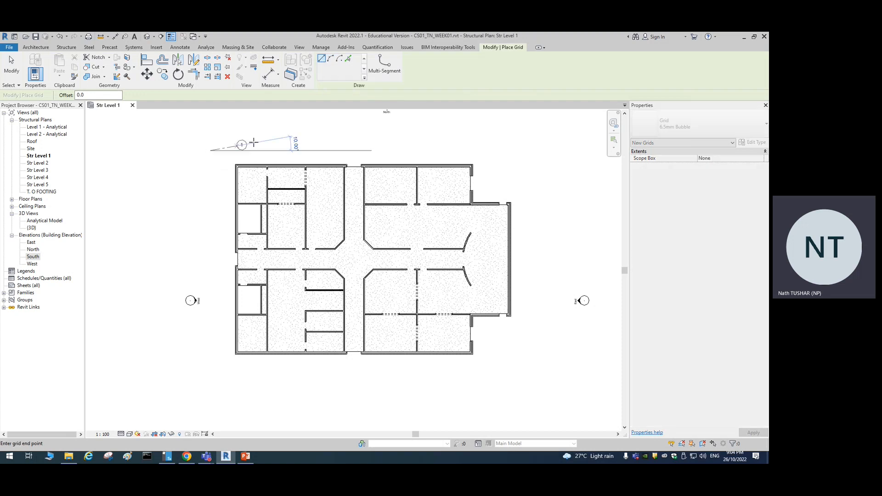
left_click(509, 150)
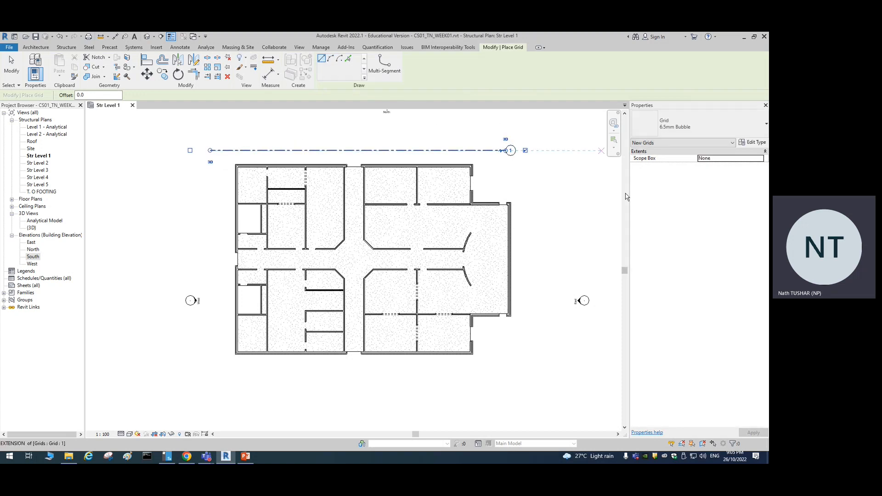
key("Escape")
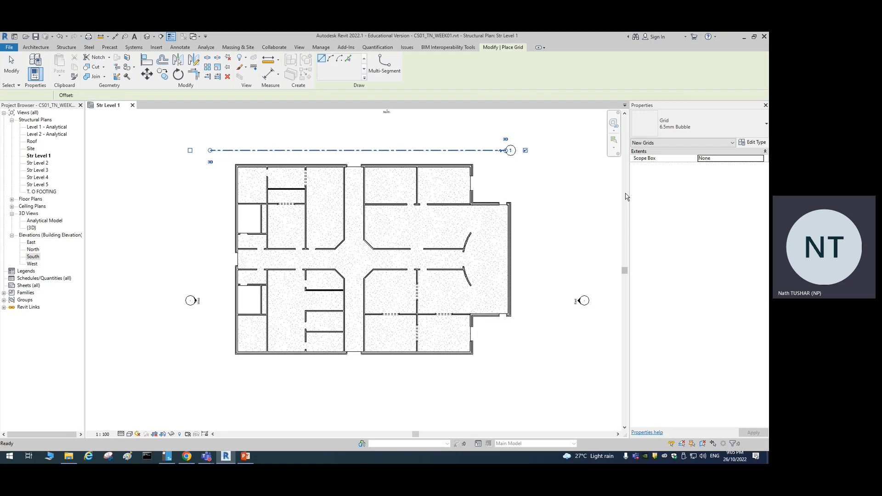
key("ctrl+z")
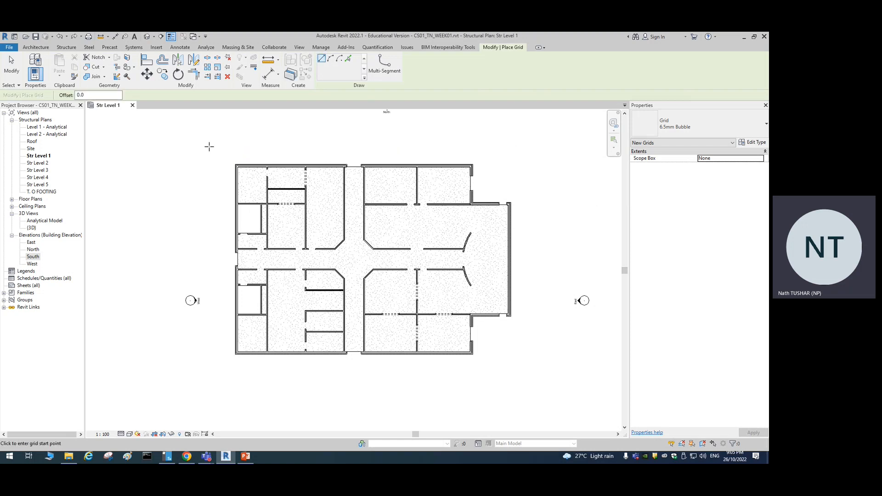
- Try drawing two freehand grid lines, one above the north wall and one beside the west wall, and undo both
left_click(219, 146)
left_click(548, 141)
left_click(220, 146)
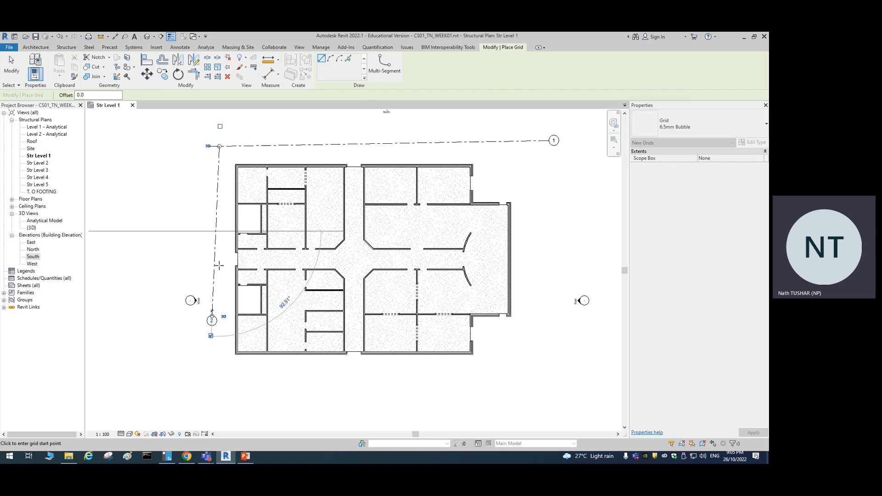
left_click(212, 315)
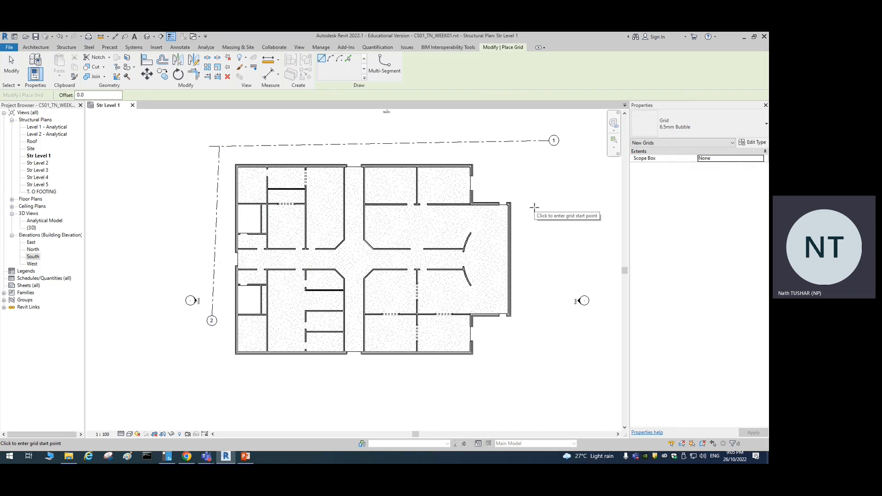
key("Escape")
key("ctrl+z")
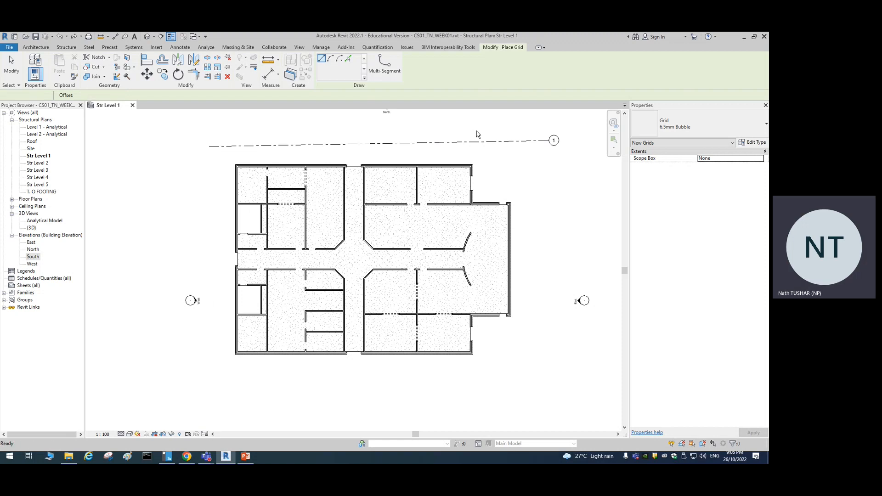
key("ctrl+z")
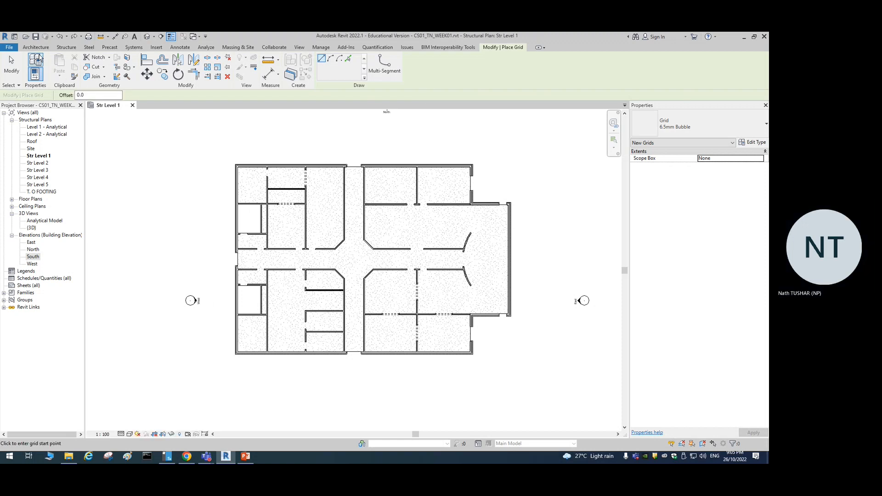
left_click(349, 61)
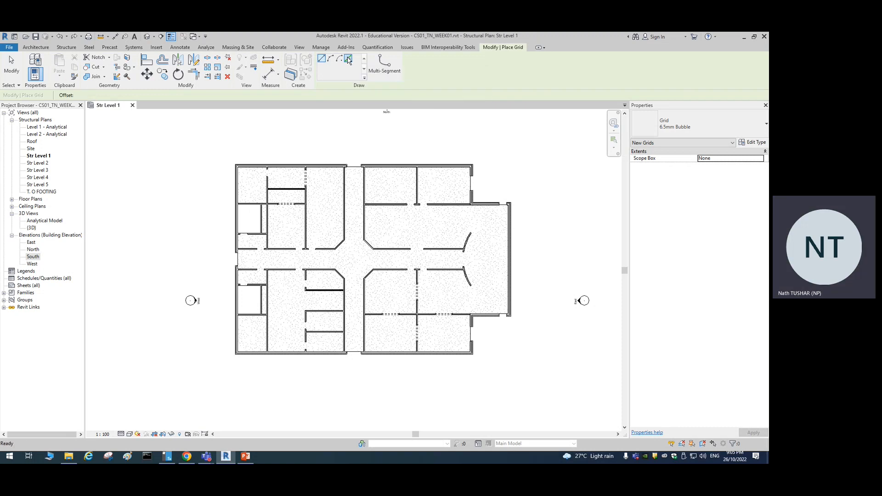
scroll(226, 167, "up", 8)
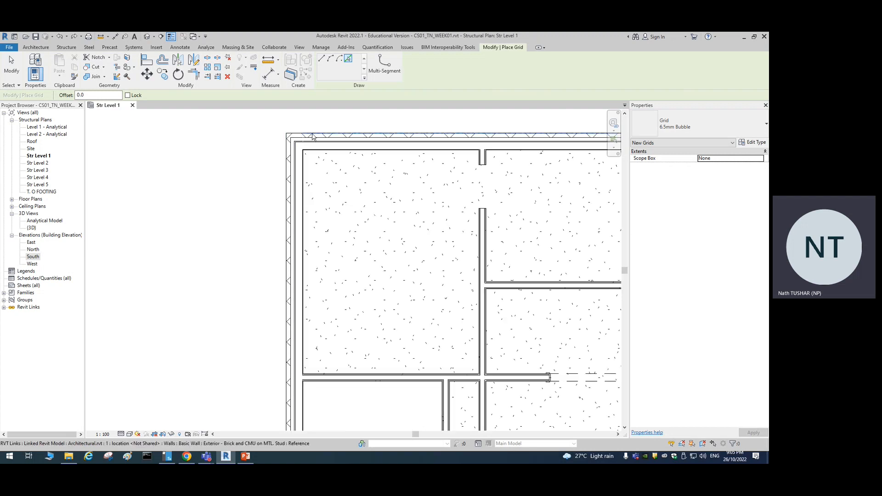
scroll(322, 155, "up", 3)
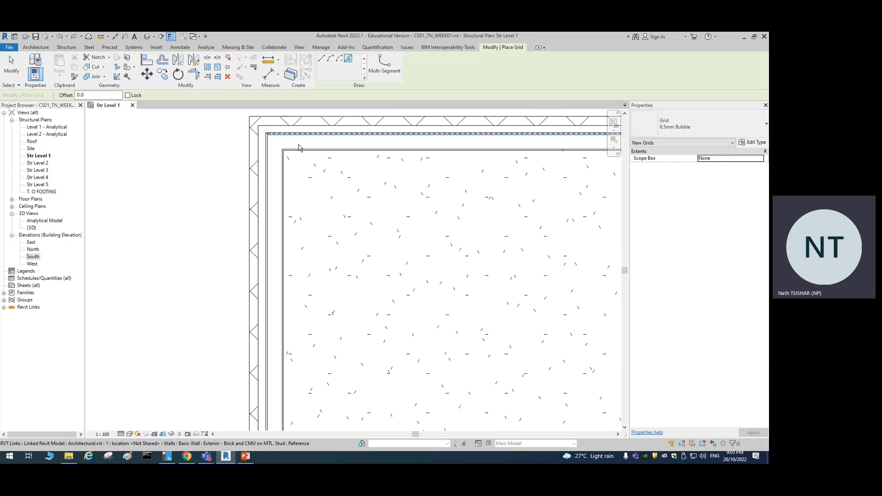
scroll(305, 184, "down", 2)
key("Escape")
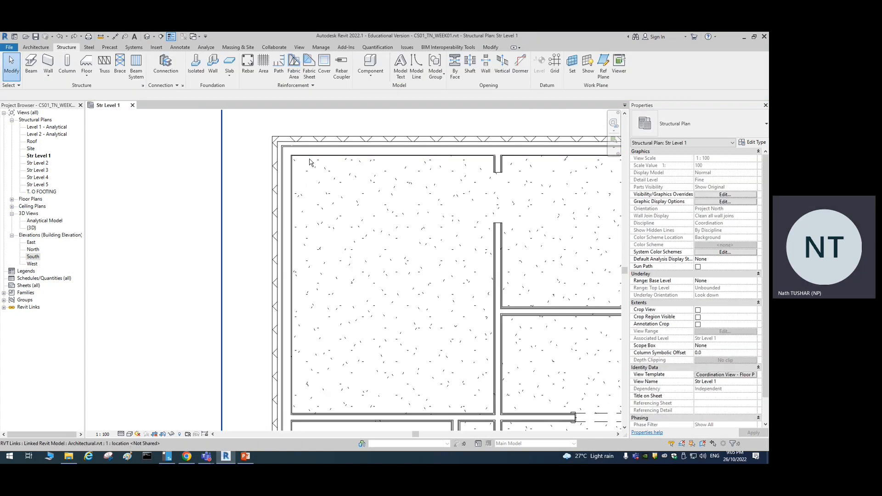
- Select the linked model's north exterior wall and examine its type properties, closing them without changes and clearing the selection
scroll(320, 169, "down", 2)
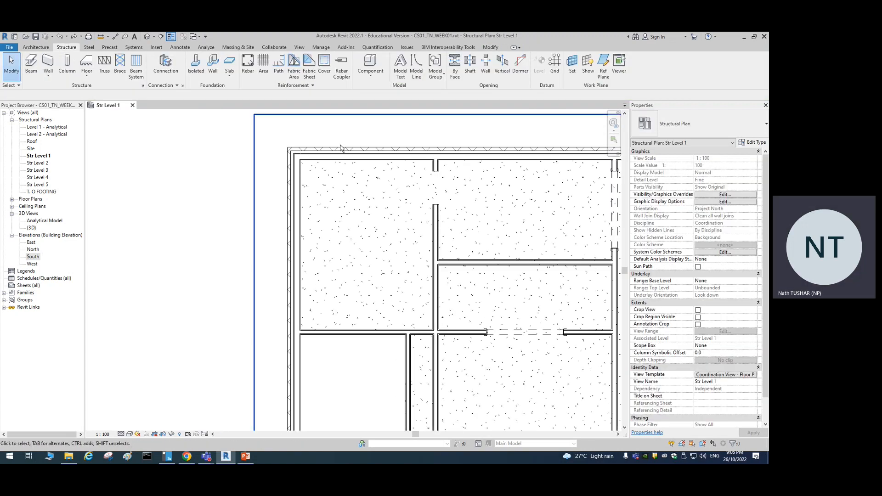
scroll(363, 184, "down", 2)
middle_click_drag(473, 196, 458, 178)
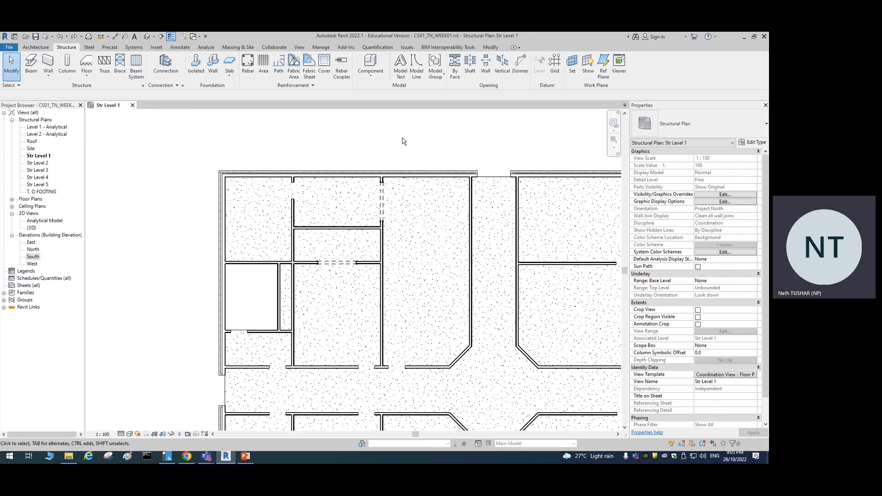
key("Tab")
left_click(405, 176)
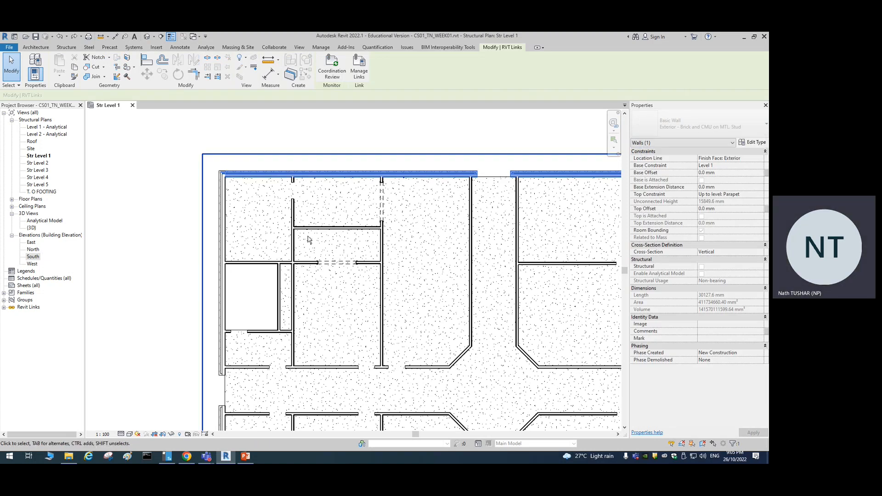
scroll(236, 170, "up", 5)
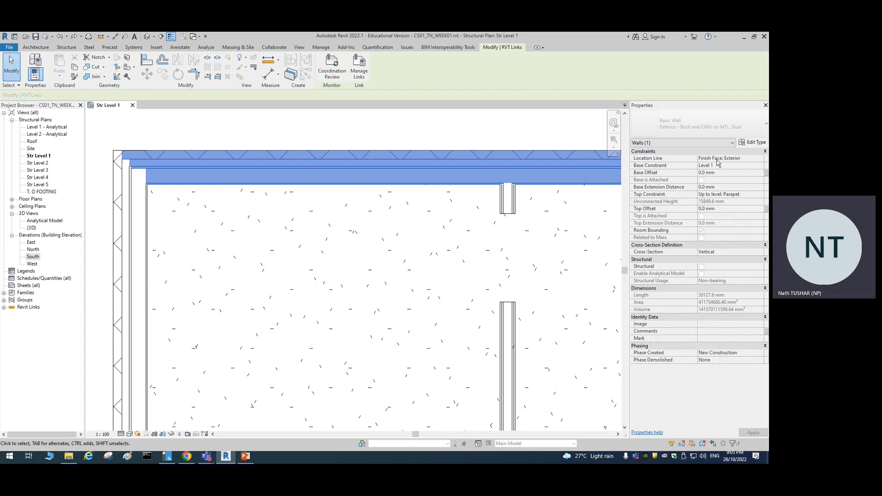
left_click(752, 142)
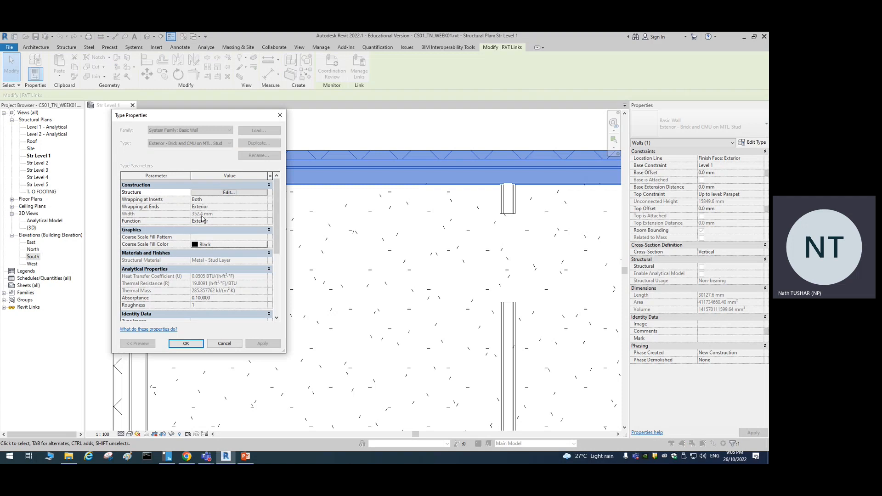
left_click(225, 343)
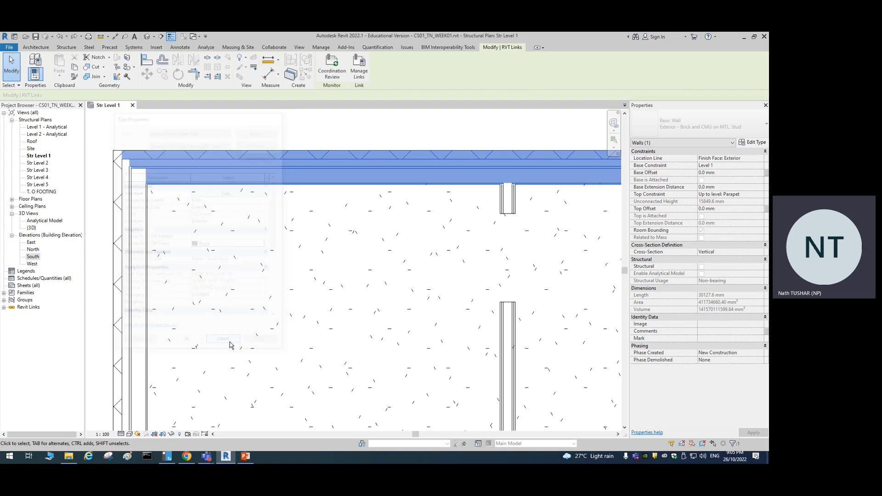
left_click(294, 136)
- Place a grid with Pick Lines on the inner reference line of the linked model's north exterior wall
scroll(310, 149, "down", 2)
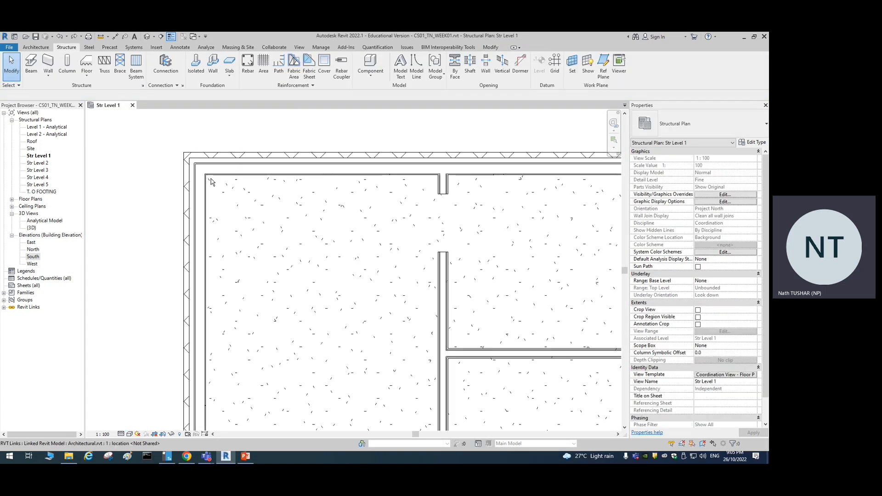
scroll(446, 184, "down", 2)
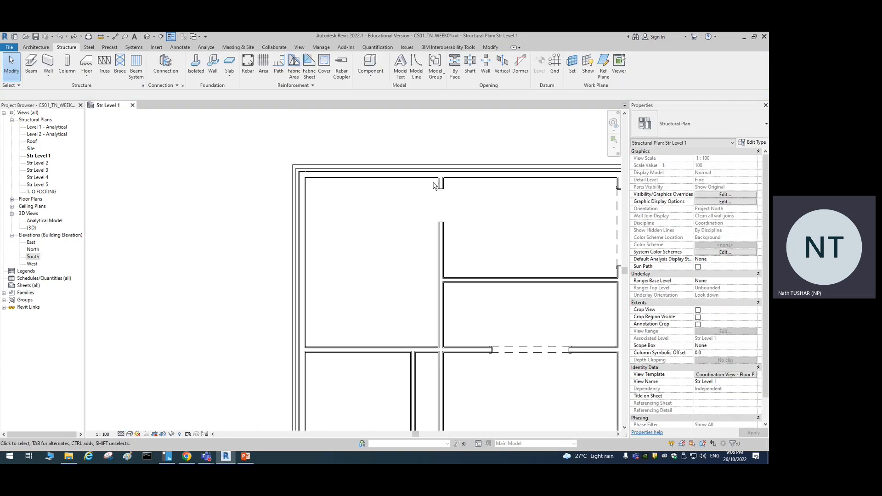
left_click(554, 68)
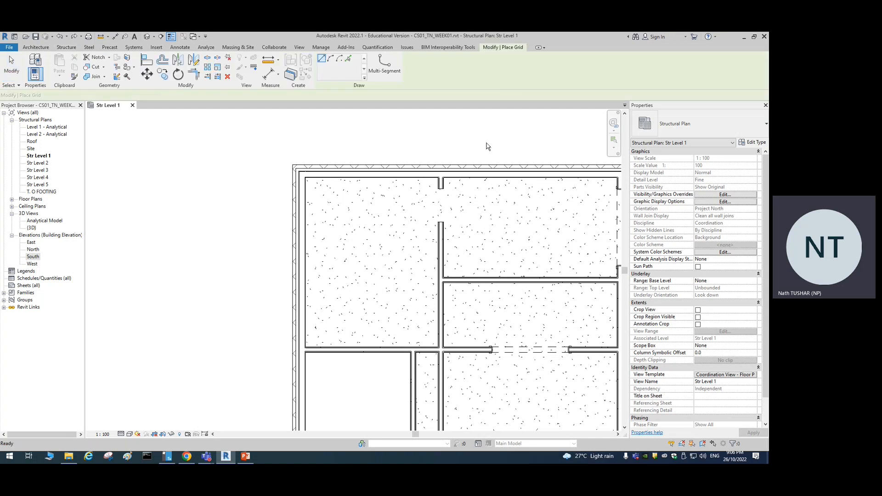
scroll(317, 173, "up", 4)
scroll(317, 174, "up", 1)
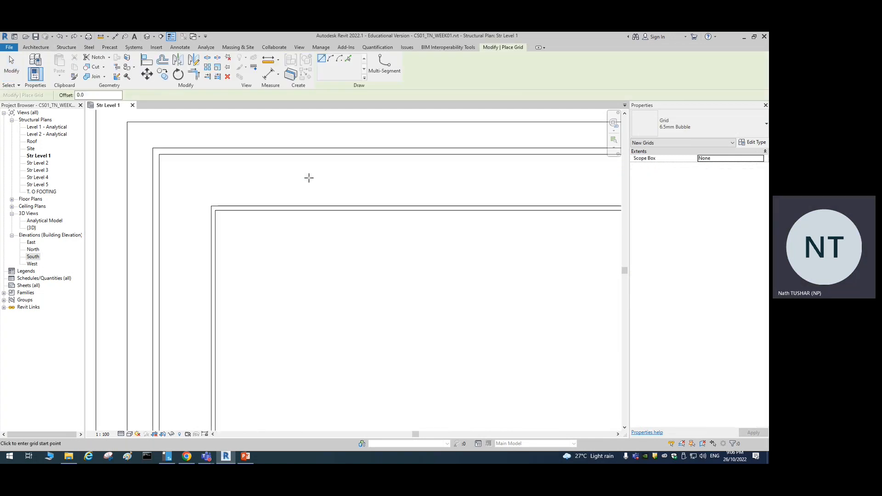
left_click(348, 60)
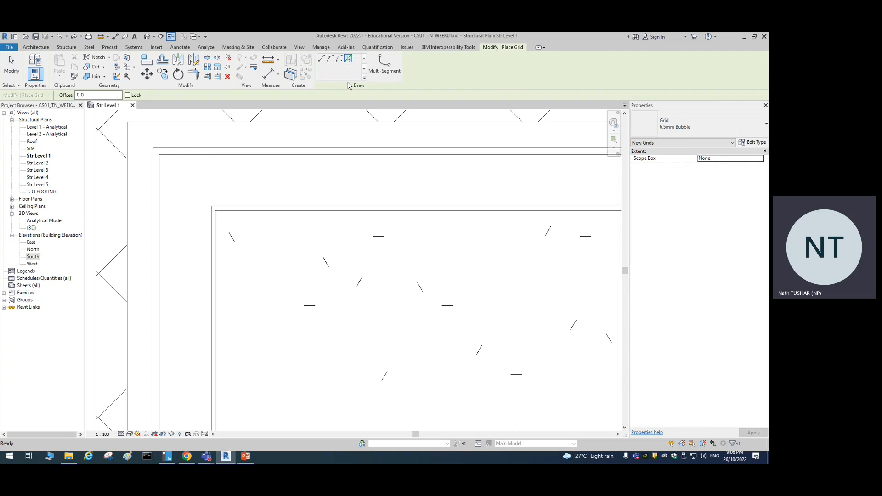
scroll(307, 165, "down", 3)
middle_click_drag(307, 165, 274, 225)
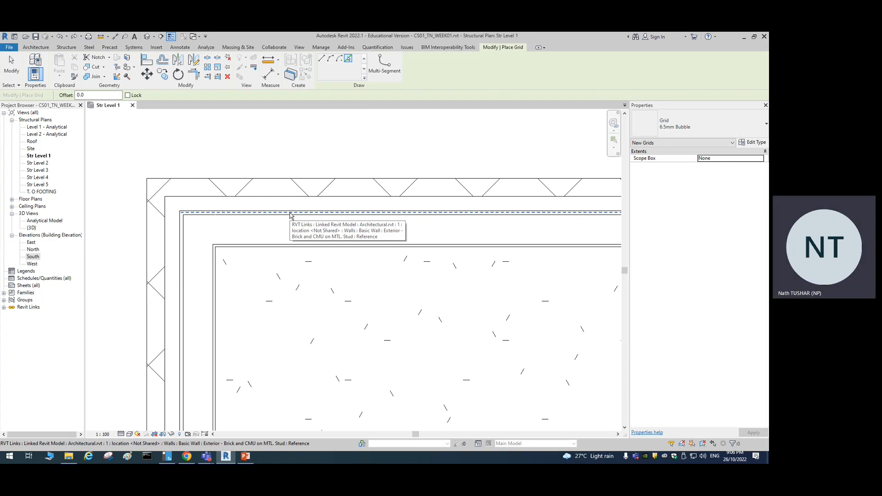
left_click(305, 212)
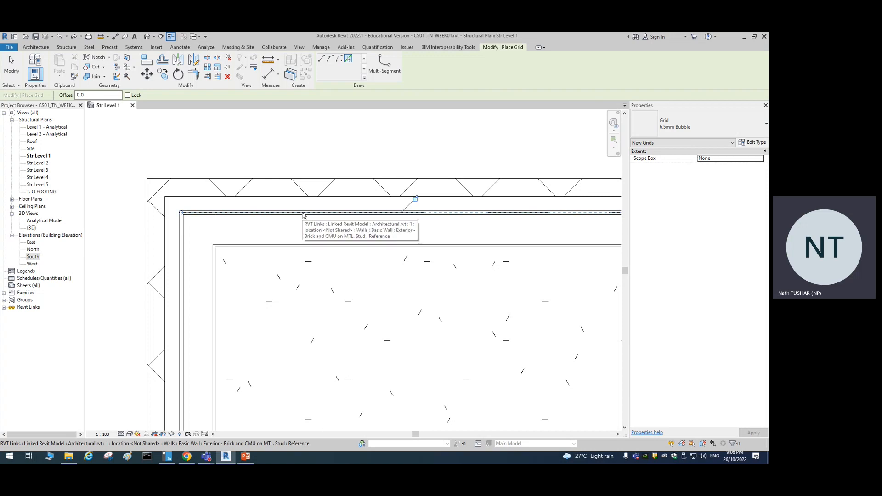
scroll(265, 256, "down", 5)
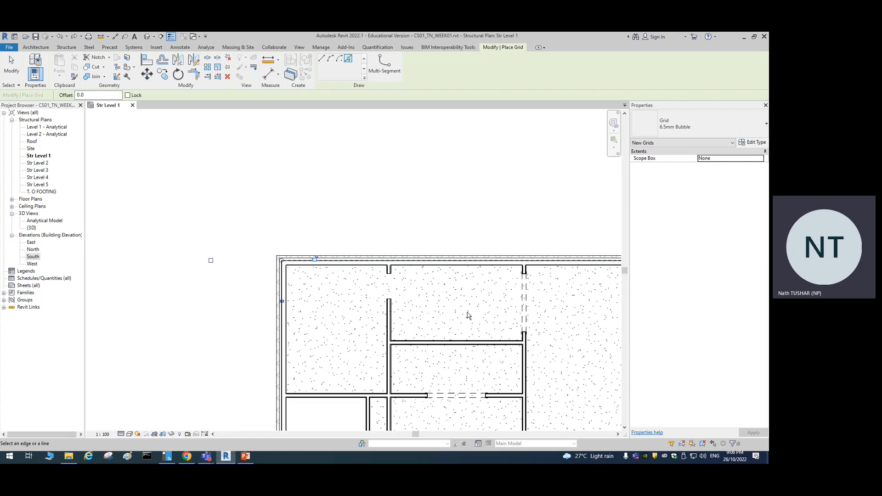
scroll(334, 275, "down", 4)
scroll(523, 265, "up", 3)
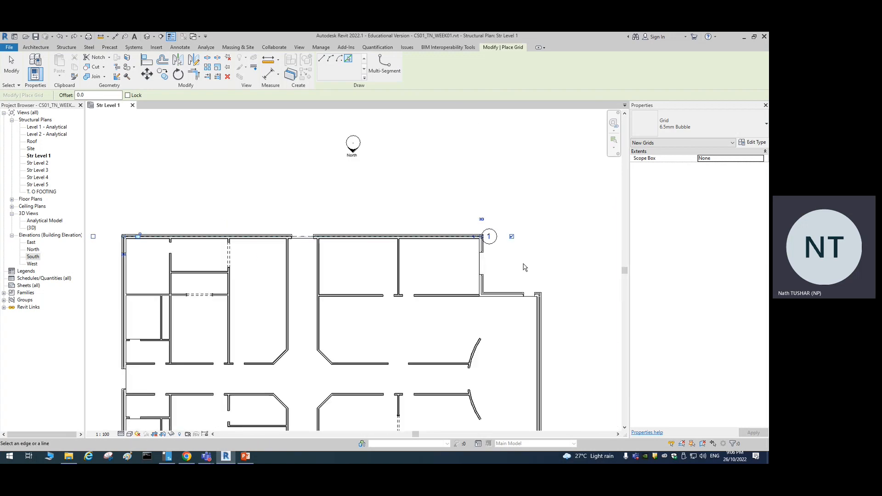
scroll(434, 243, "down", 3)
key("Escape")
key("Escape")
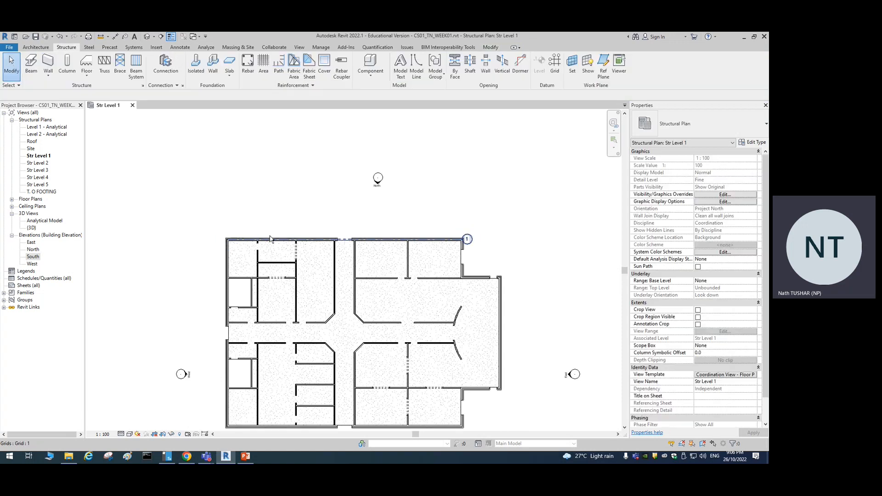
- Show the bubble at the west end of grid 1 and extend both grid ends beyond the building
left_click(241, 242)
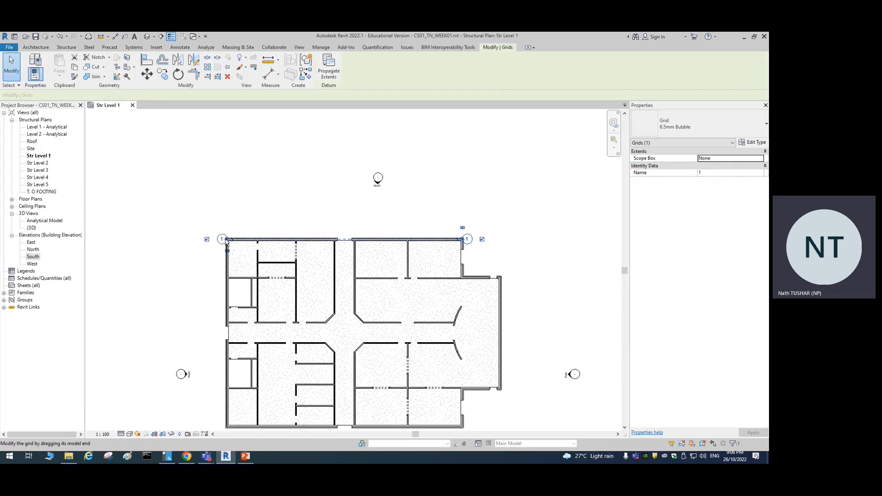
left_click_drag(209, 239, 162, 239)
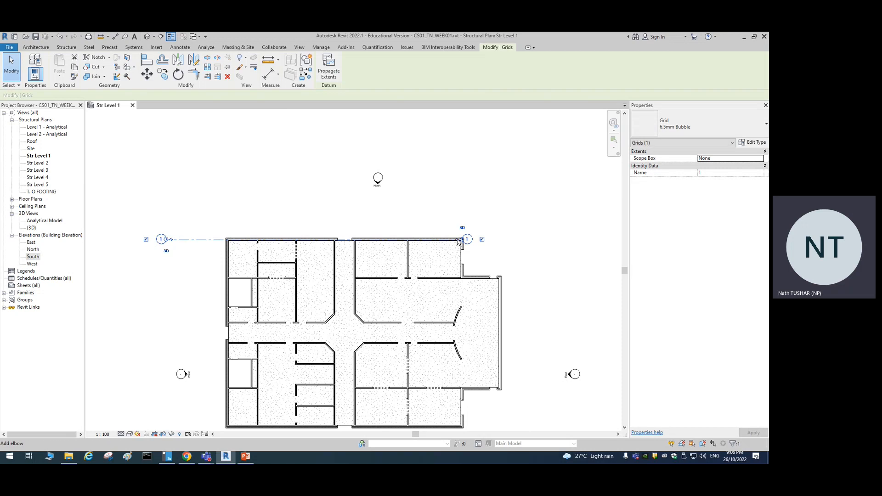
left_click_drag(463, 243, 558, 239)
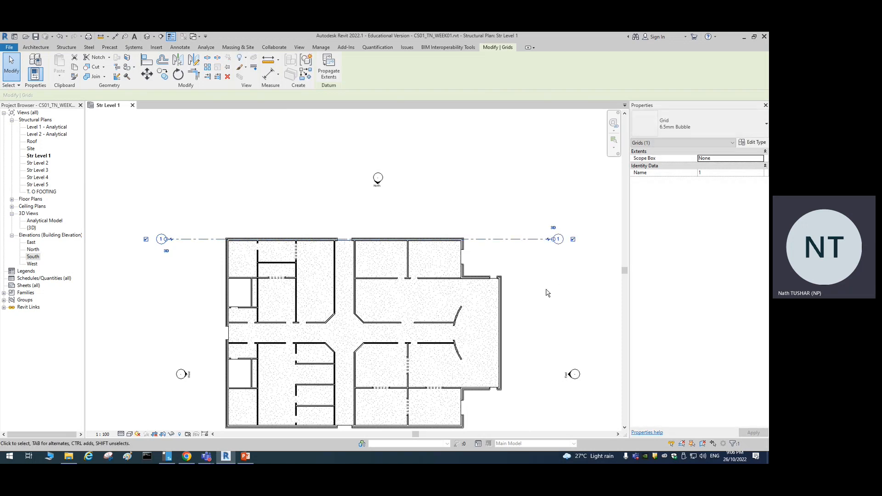
- Place a grid with Pick Lines on the centreline of the partition along the north side of the northwest unfloored room
left_click(547, 291)
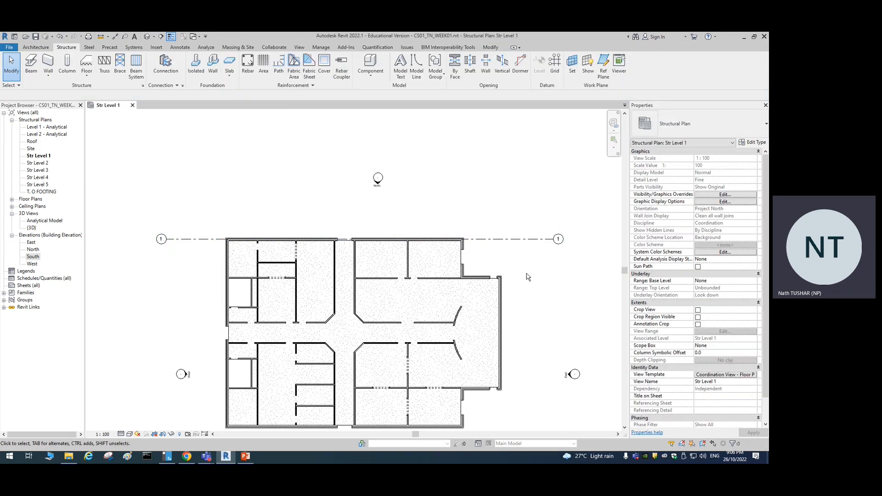
middle_click_drag(545, 288, 533, 220)
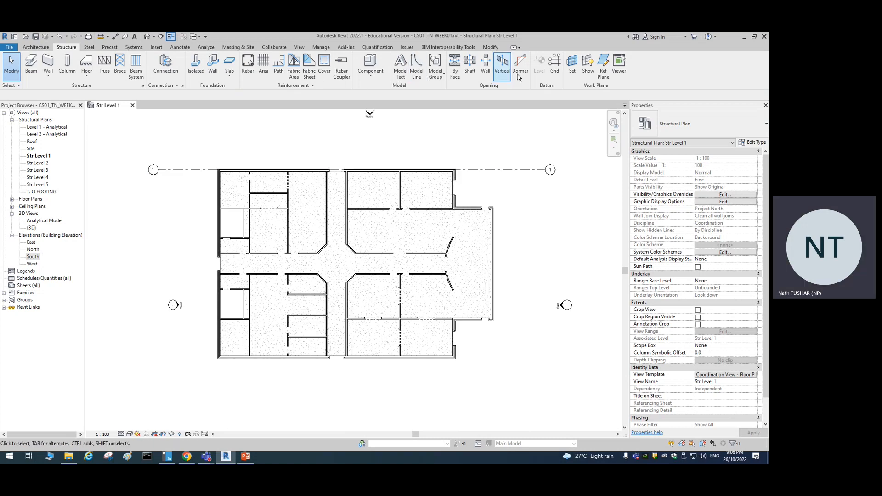
left_click(556, 69)
left_click(347, 58)
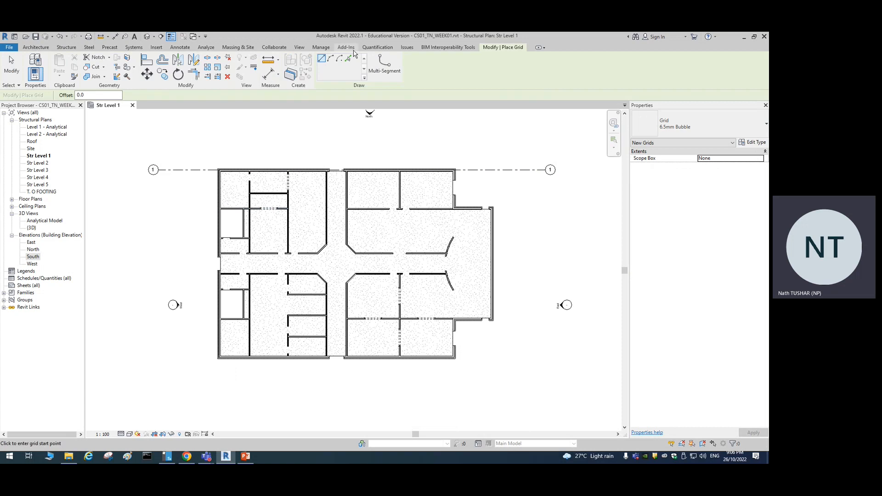
scroll(220, 213, "up", 5)
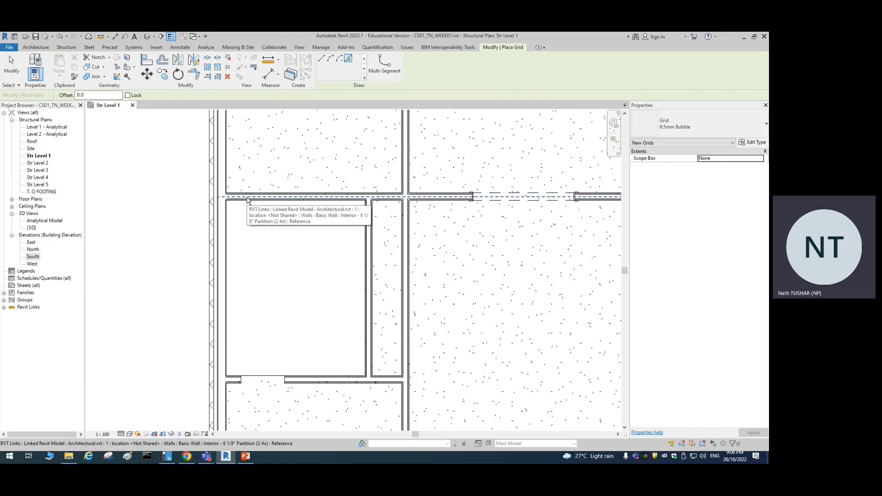
scroll(247, 199, "down", 3)
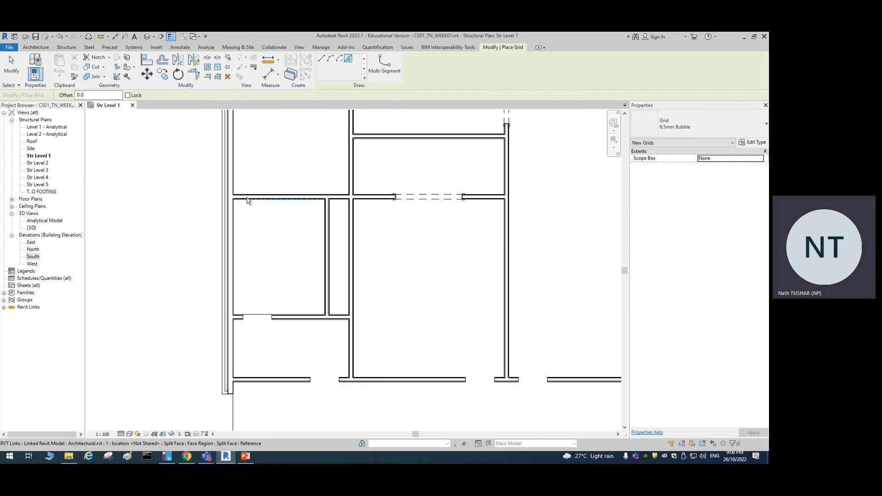
scroll(264, 209, "up", 5)
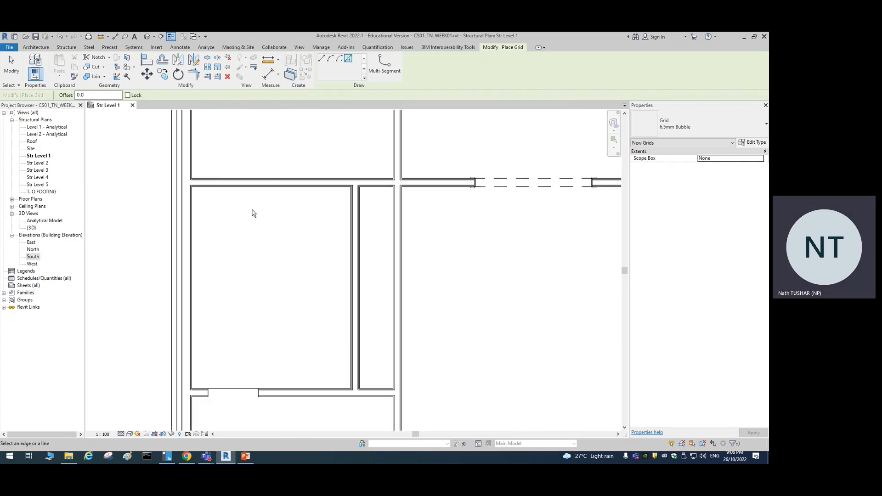
left_click(247, 181)
- Place a grid on the centreline of the partition along the south side of the northwest unfloored room
scroll(255, 285, "down", 4)
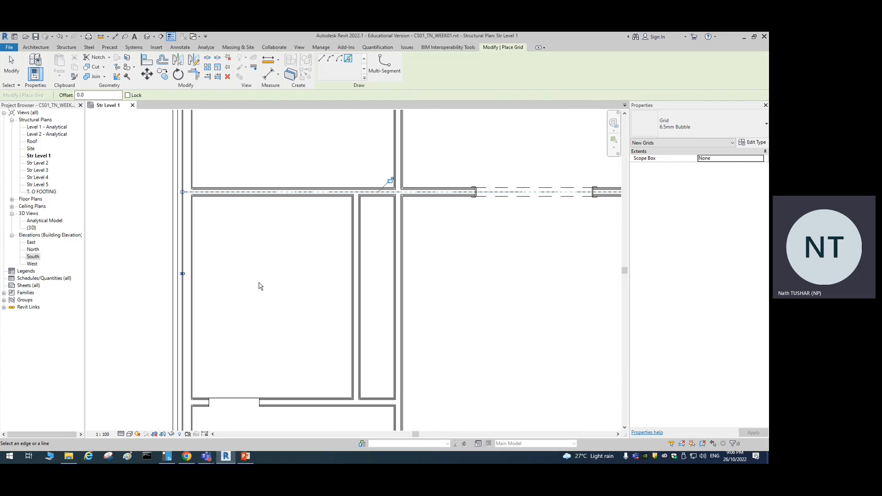
middle_click_drag(257, 315, 276, 225)
scroll(244, 276, "up", 2)
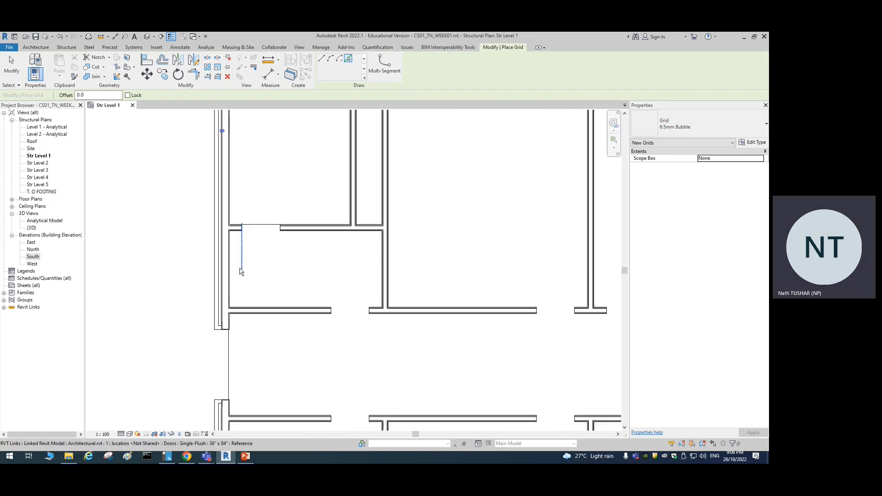
scroll(236, 227, "up", 2)
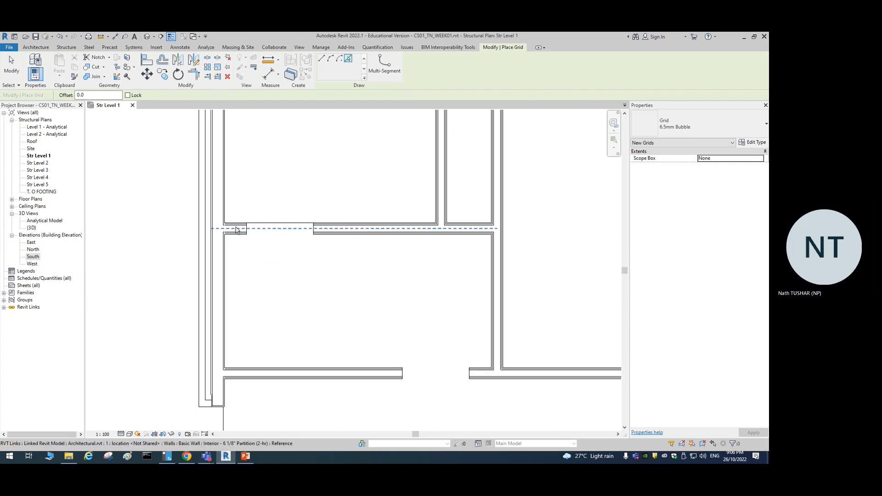
left_click(236, 230)
- Place grids on the centrelines of the north and south walls of the west corridor
scroll(280, 312, "down", 2)
scroll(289, 315, "down", 2)
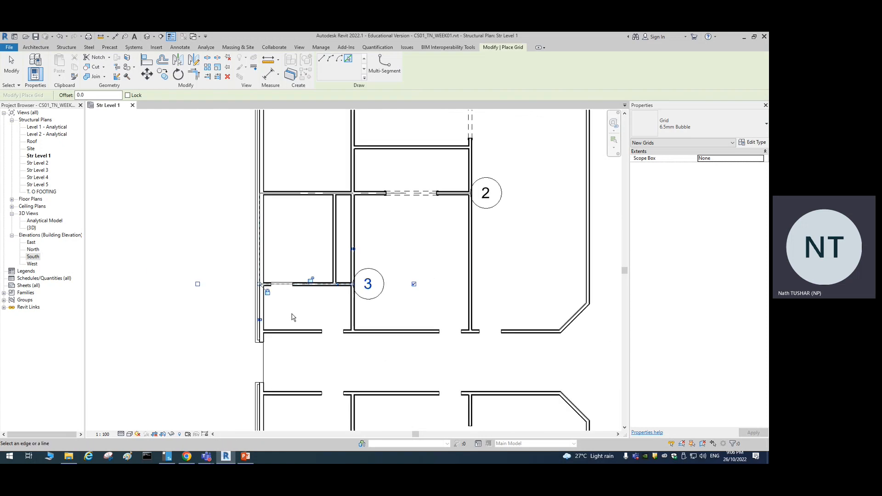
scroll(277, 340, "up", 3)
scroll(275, 344, "up", 2)
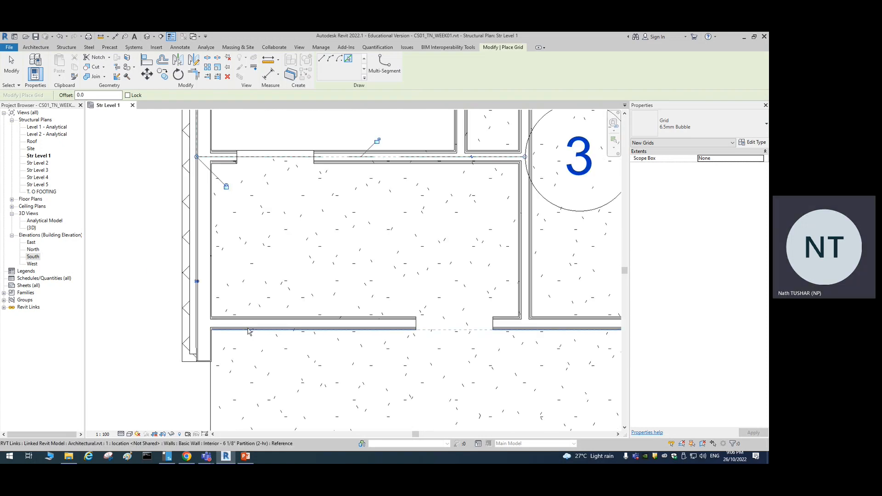
scroll(301, 364, "down", 2)
middle_click_drag(325, 232, 324, 275)
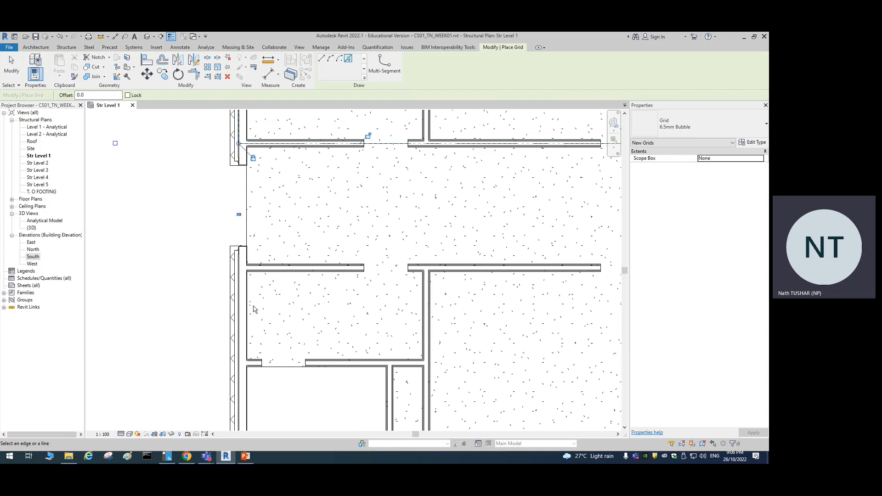
left_click(244, 268)
- Place a grid on the centreline of the partition along the south side of the southwest unfloored room
scroll(288, 340, "down", 1)
middle_click_drag(303, 329, 288, 196)
scroll(299, 229, "up", 4)
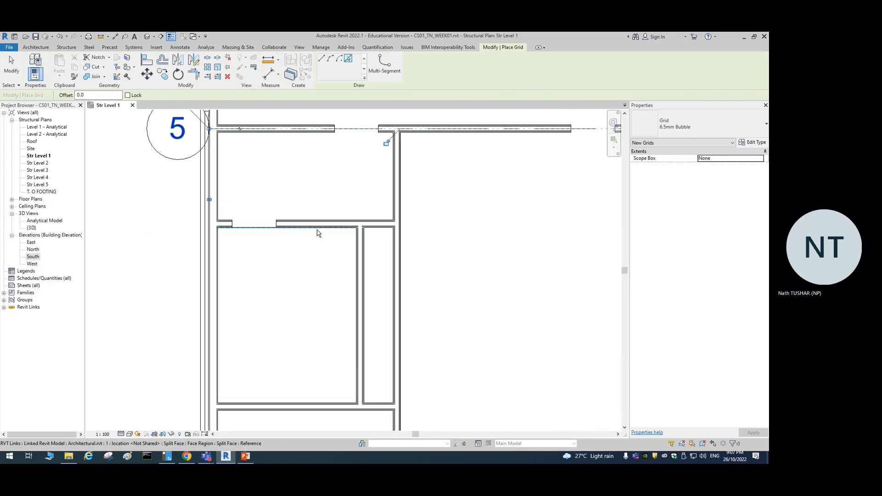
scroll(324, 299, "down", 3)
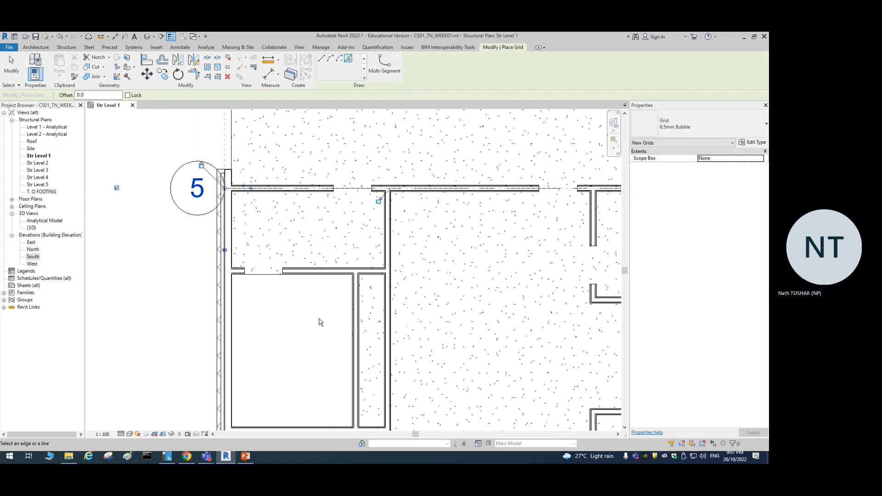
middle_click_drag(319, 321, 315, 209)
scroll(319, 332, "up", 3)
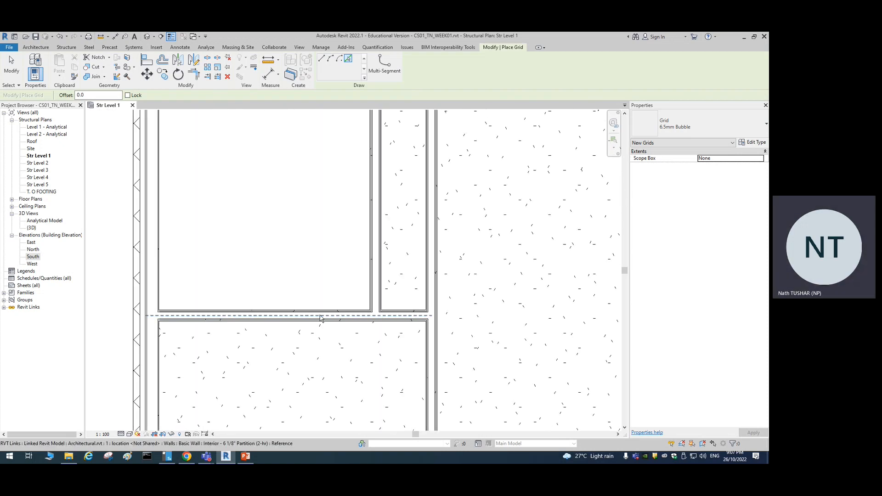
left_click(317, 320)
- Place a grid on the inner reference line of the linked model's south exterior wall and finish placing grids
scroll(303, 367, "down", 3)
middle_click_drag(331, 384, 333, 168)
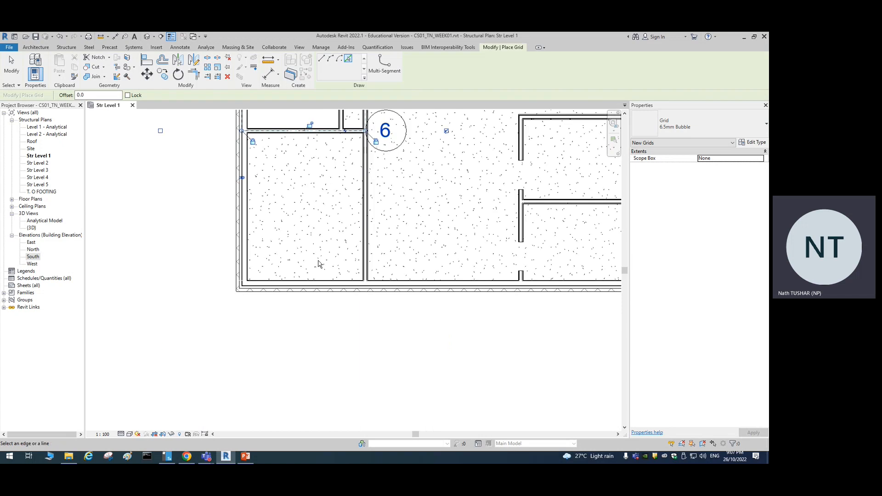
scroll(309, 302, "up", 2)
scroll(299, 272, "up", 2)
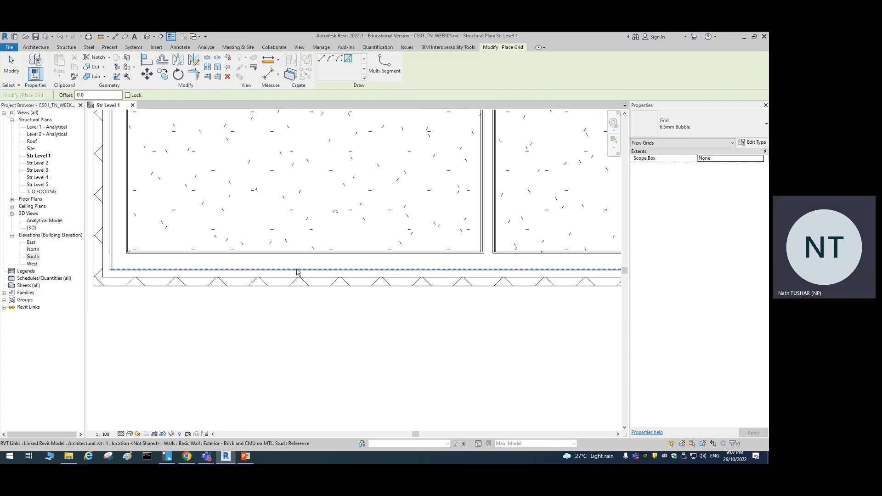
left_click(298, 276)
scroll(327, 359, "down", 2)
scroll(335, 367, "down", 4)
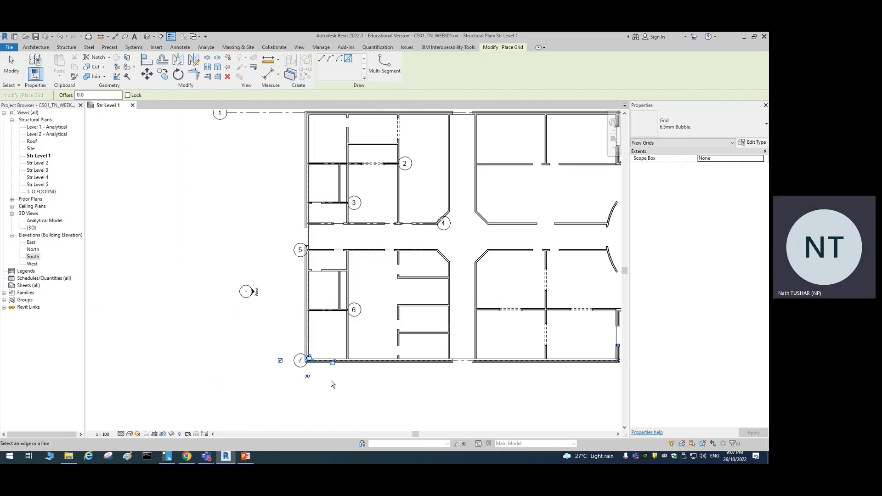
left_click(14, 72)
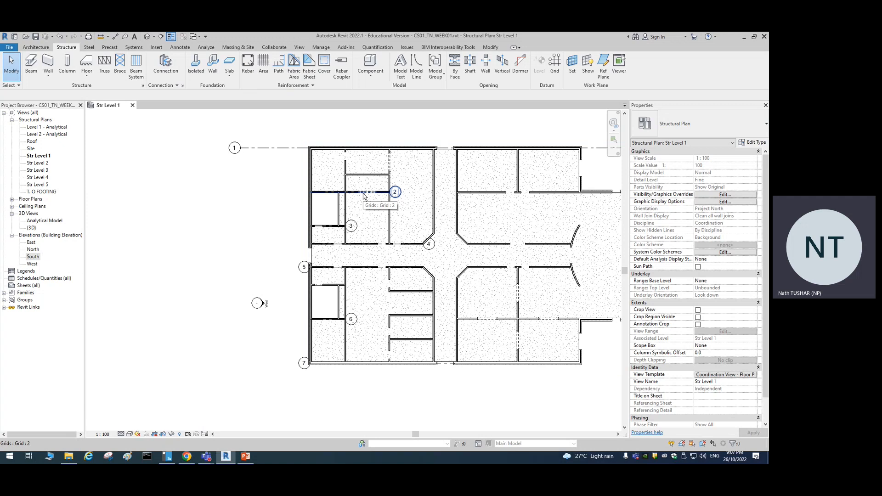
- Show the bubble at the west end of grid 2 and extend that end beyond the building, aligned with grid 1
scroll(363, 195, "up", 4)
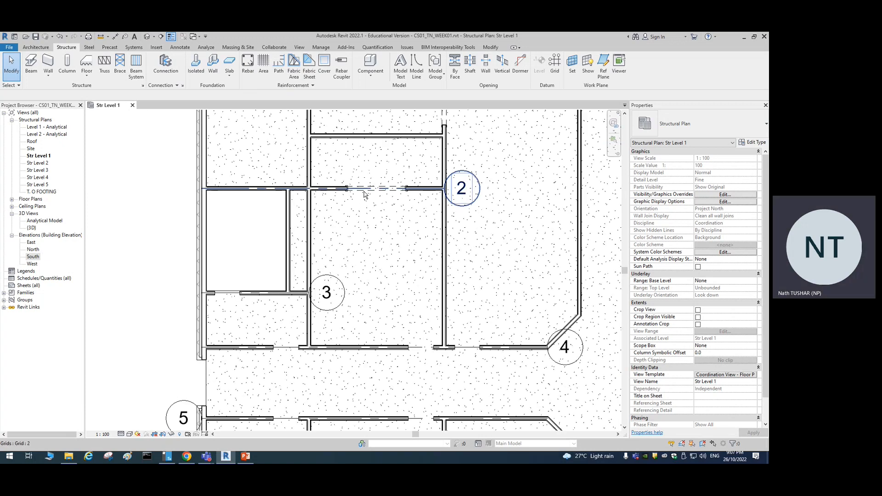
left_click(363, 192)
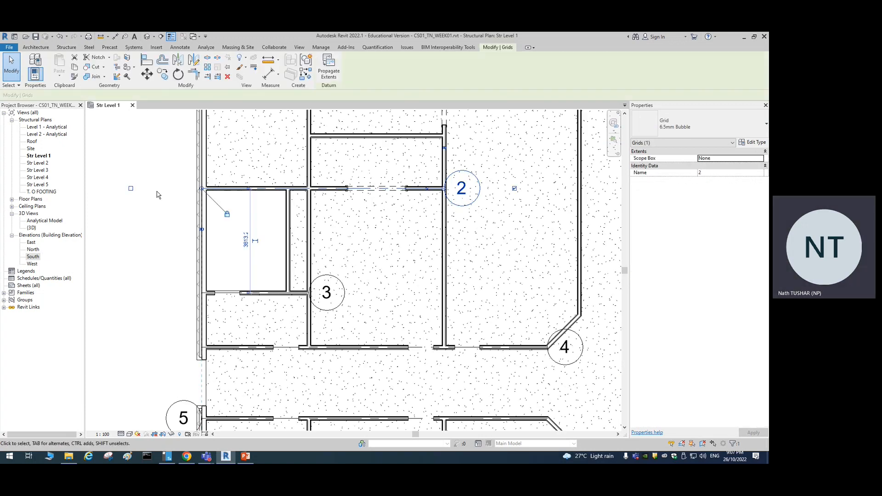
left_click(131, 189)
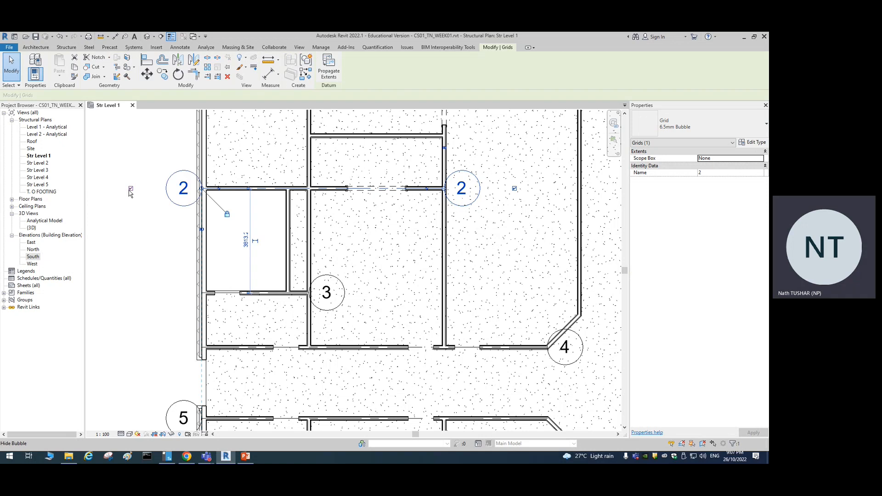
scroll(134, 199, "down", 3)
middle_click_drag(134, 198, 253, 279)
scroll(294, 279, "up", 4)
scroll(296, 278, "down", 2)
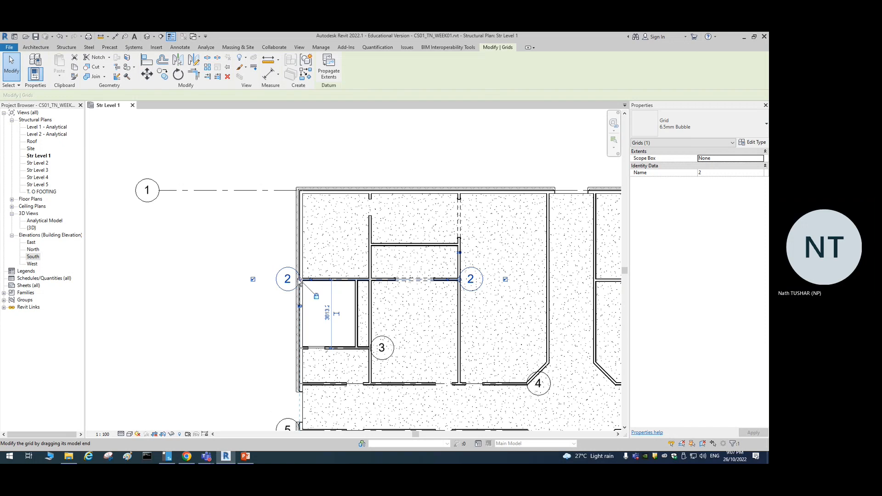
left_click_drag(297, 279, 154, 283)
scroll(190, 315, "down", 3)
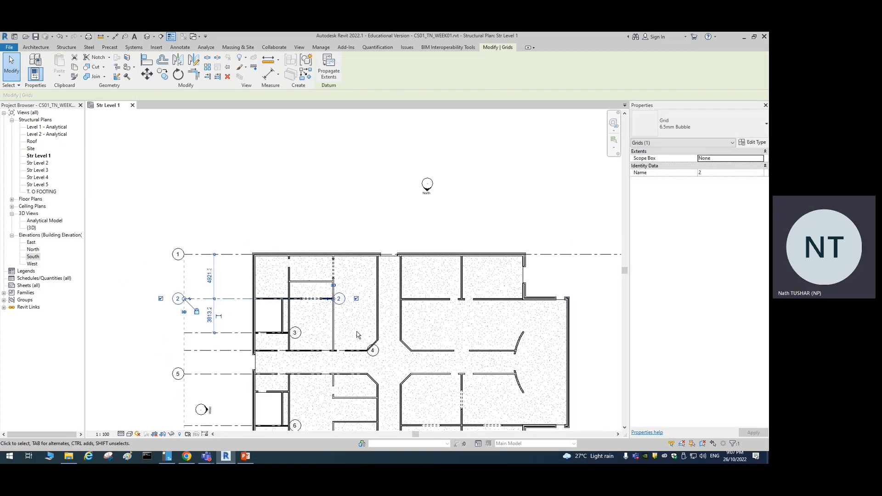
- Extend the east ends of grids 2 and 3 beyond the building, aligned with the east end of grid 1
scroll(348, 324, "up", 2)
scroll(348, 324, "down", 2)
middle_click_drag(437, 230, 294, 157)
left_click_drag(197, 250, 488, 245)
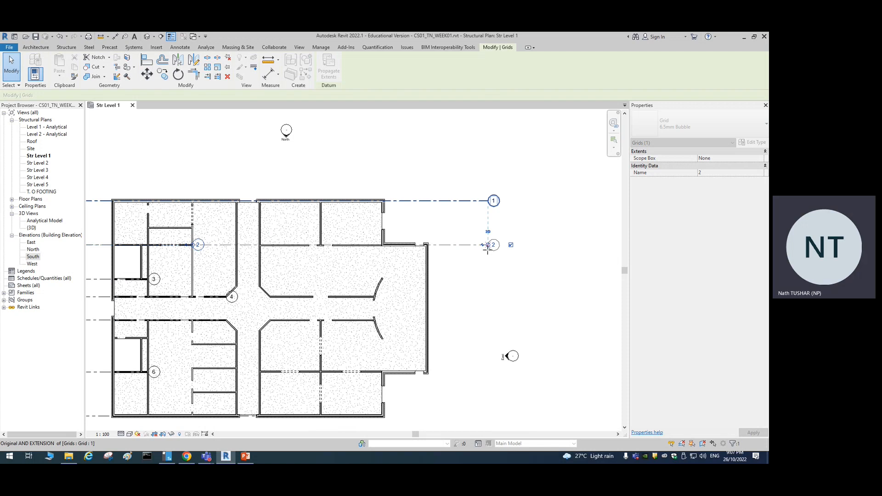
left_click(114, 282)
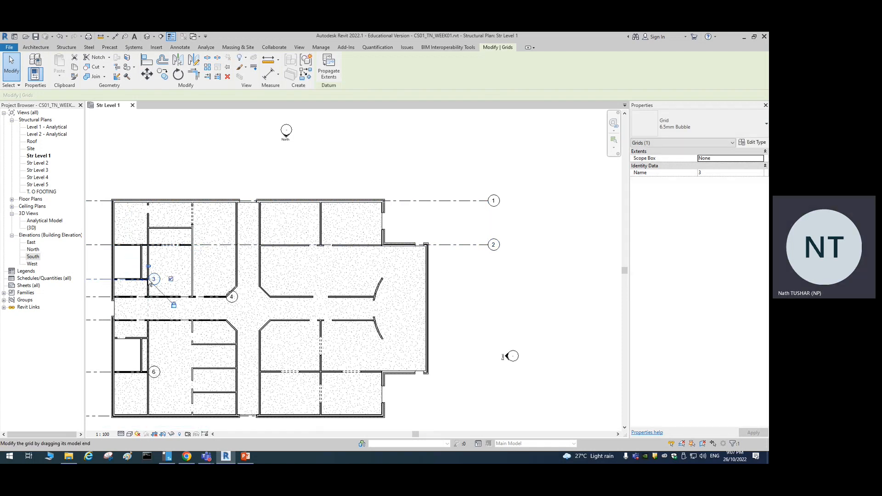
left_click_drag(149, 279, 493, 280)
- Show the bubble at the east end of grid 7 and extend that end in line with the grids above
left_click(123, 427)
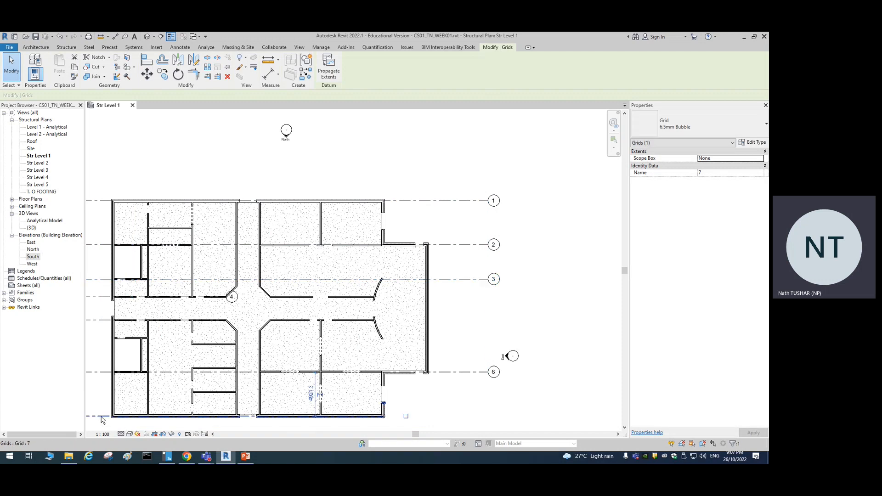
left_click(404, 417)
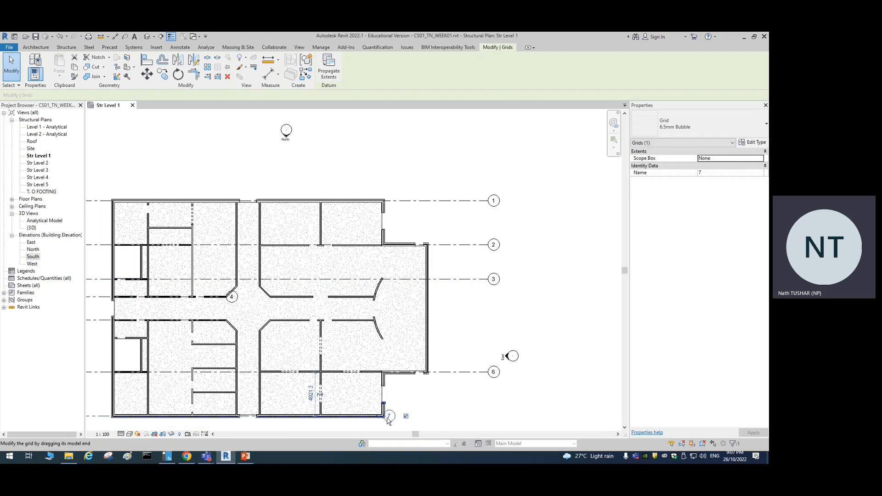
left_click_drag(390, 416, 487, 419)
left_click(577, 323)
- Extend the east ends of grids 4 and 5 to align with the other grids and show the east bubble of grid 5
scroll(536, 341, "down", 1)
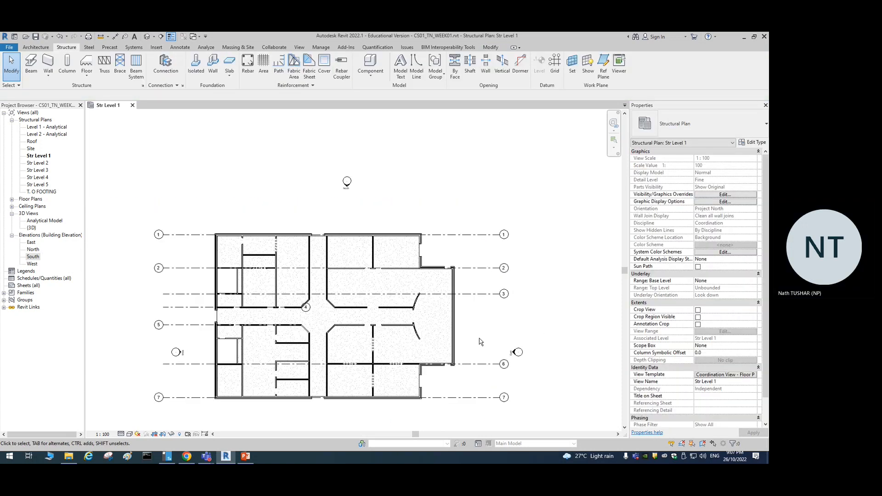
middle_click_drag(418, 338, 461, 313)
left_click(210, 301)
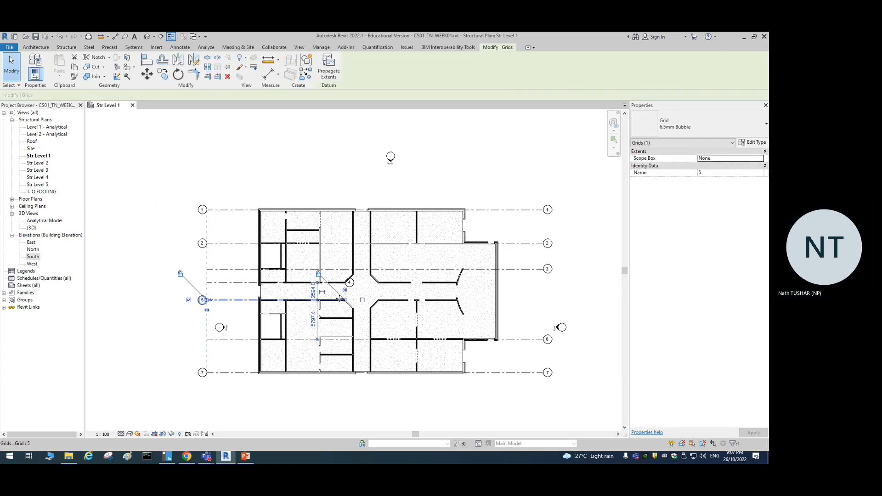
left_click_drag(478, 301, 554, 305)
left_click(561, 301)
left_click(586, 362)
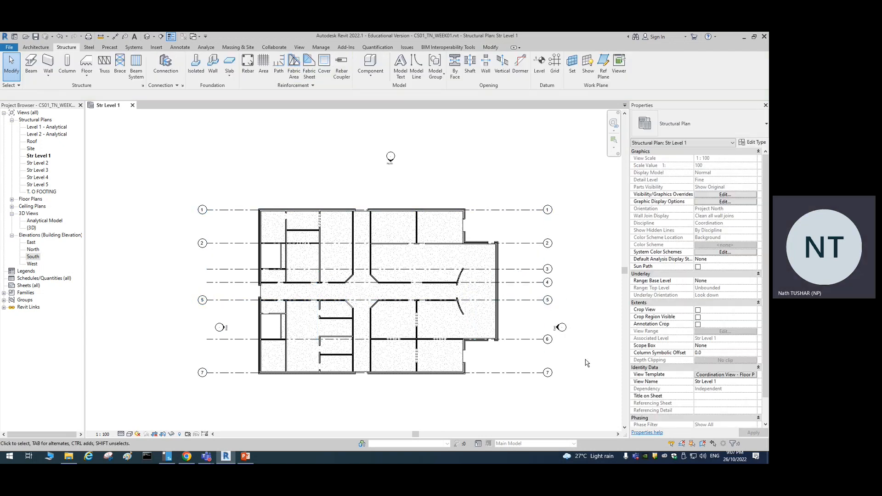
- Show the bubbles at the west ends of grids 3, 4 and 6
left_click(215, 339)
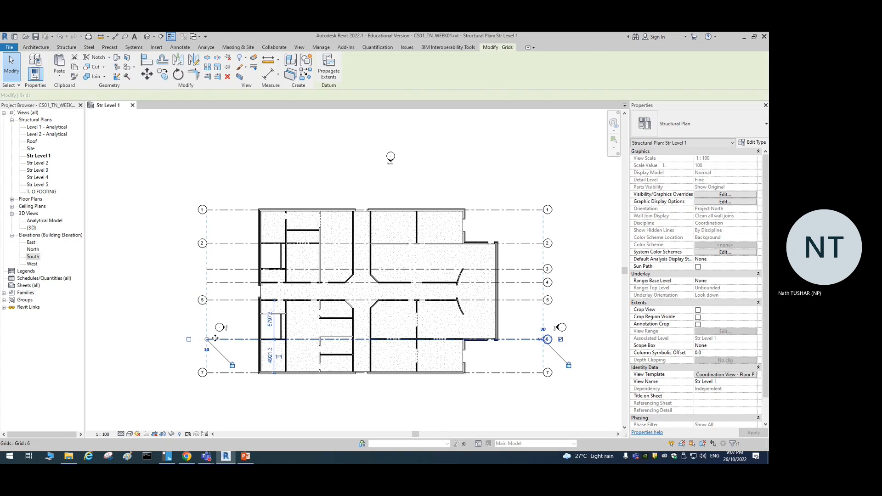
left_click(220, 281)
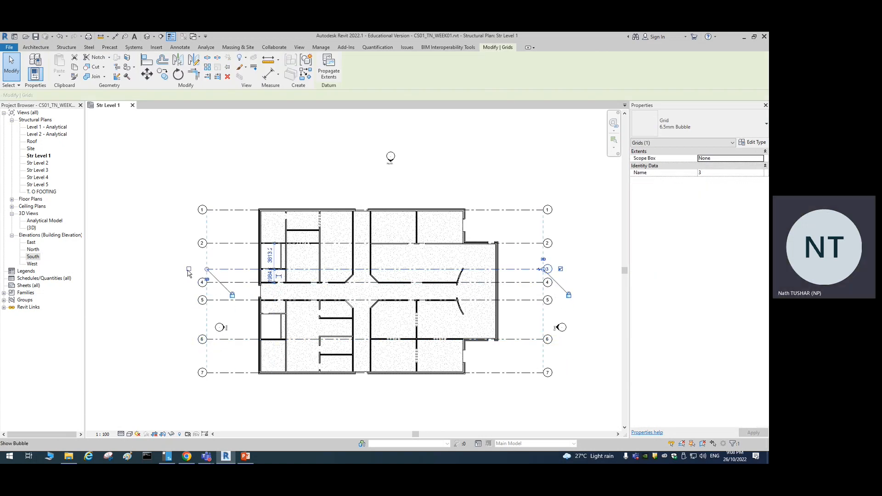
left_click(169, 339)
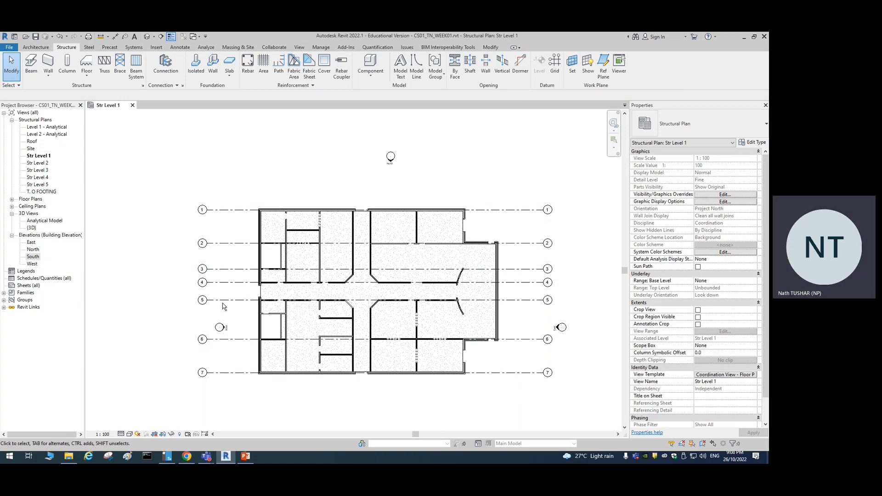
left_click(221, 340)
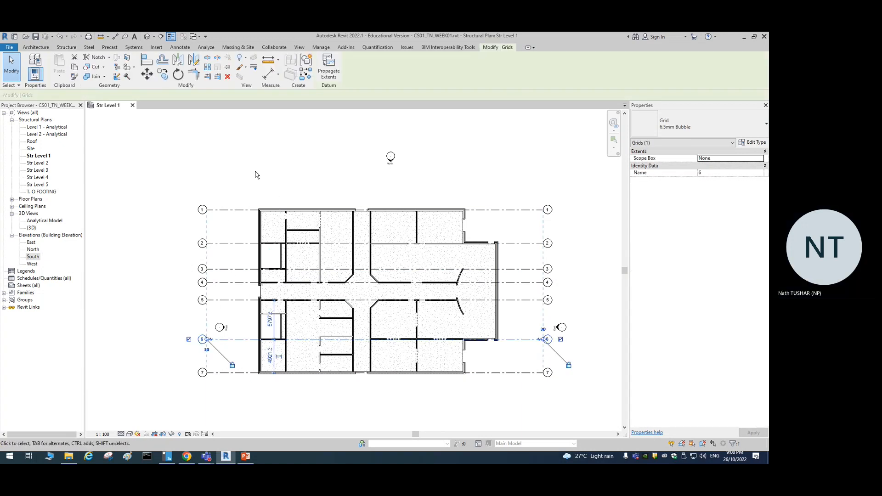
- Place a vertical grid on the reference line of the west exterior wall using Pick Lines
key("Escape")
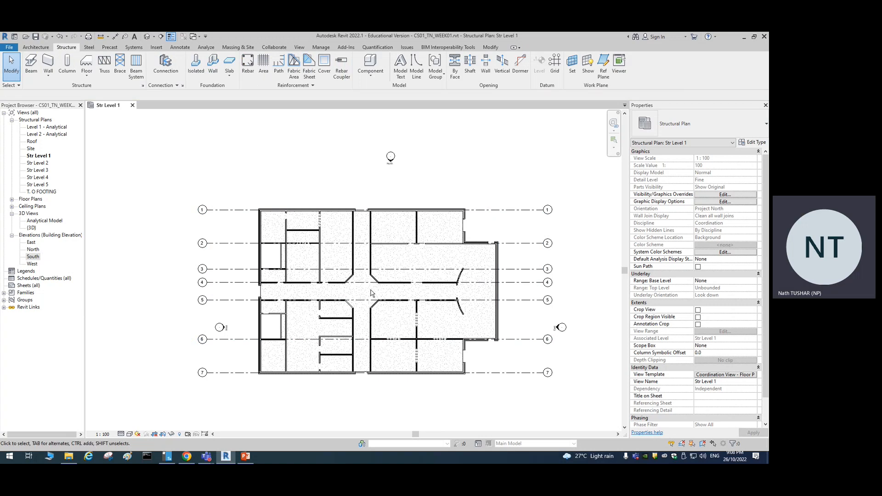
scroll(317, 405, "up", 2)
middle_click_drag(305, 402, 294, 443)
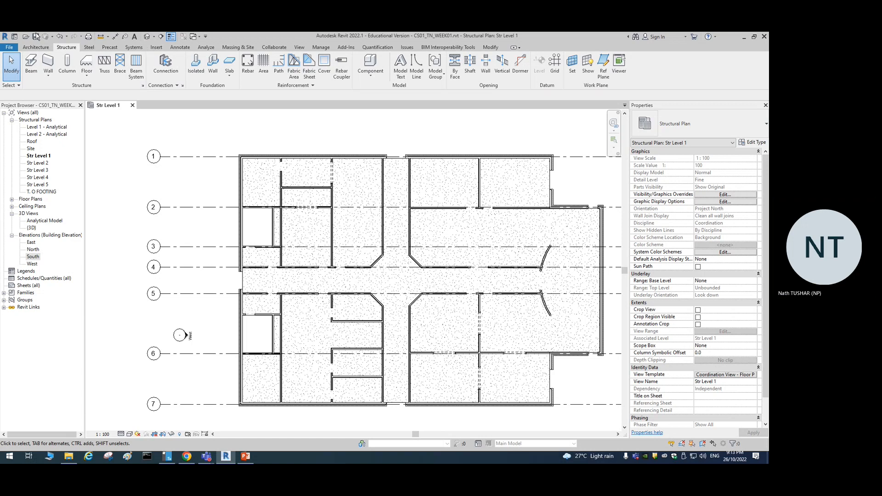
left_click(552, 65)
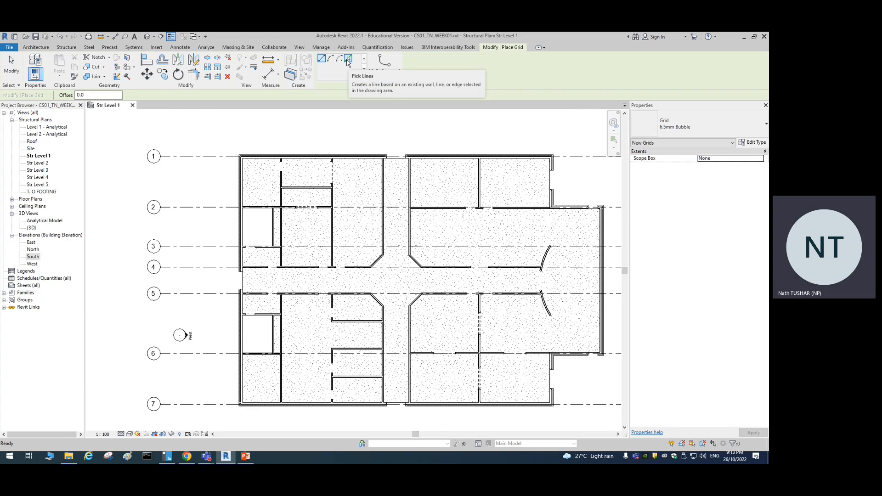
left_click(348, 59)
scroll(230, 183, "up", 5)
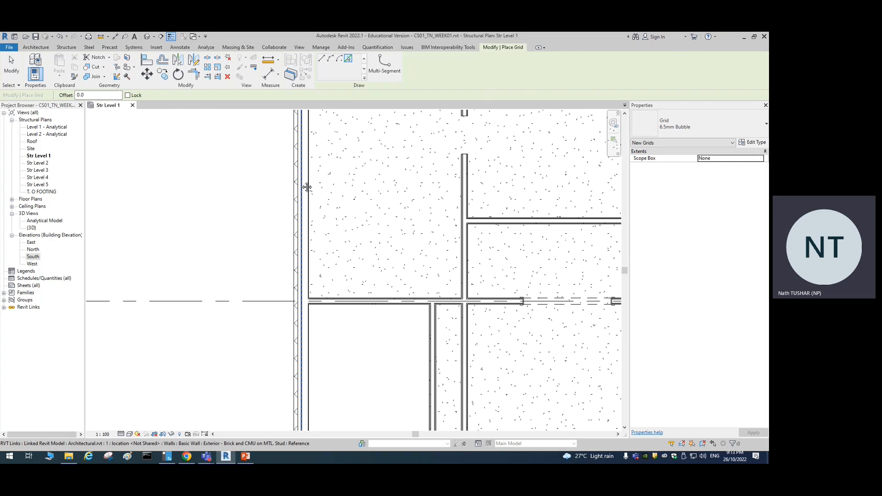
scroll(307, 187, "up", 4)
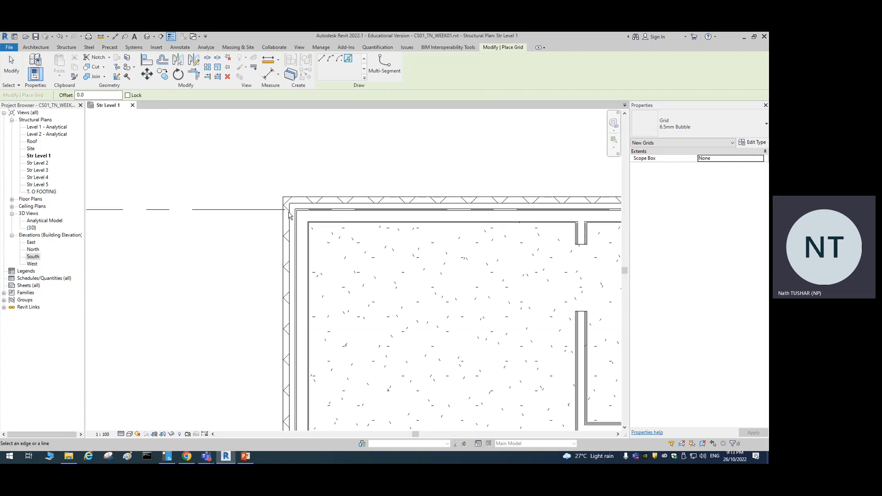
scroll(298, 255, "up", 2)
left_click(296, 257)
scroll(358, 295, "up", 2)
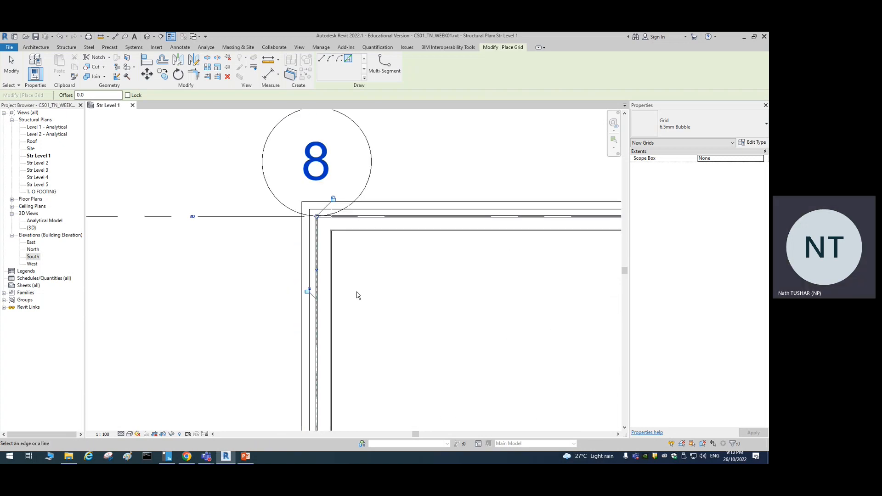
- Place vertical grids along the centres of the first two interior partitions east of the west exterior wall
scroll(358, 295, "down", 3)
middle_click_drag(465, 315, 270, 244)
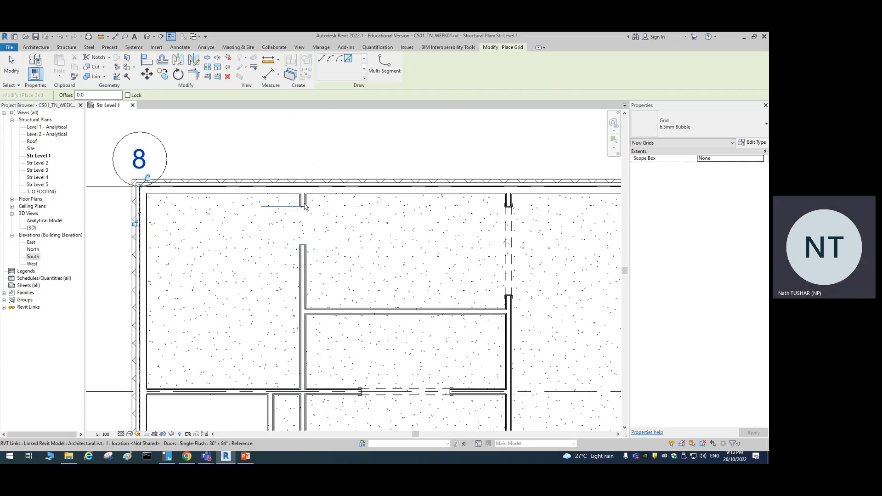
scroll(286, 263, "up", 2)
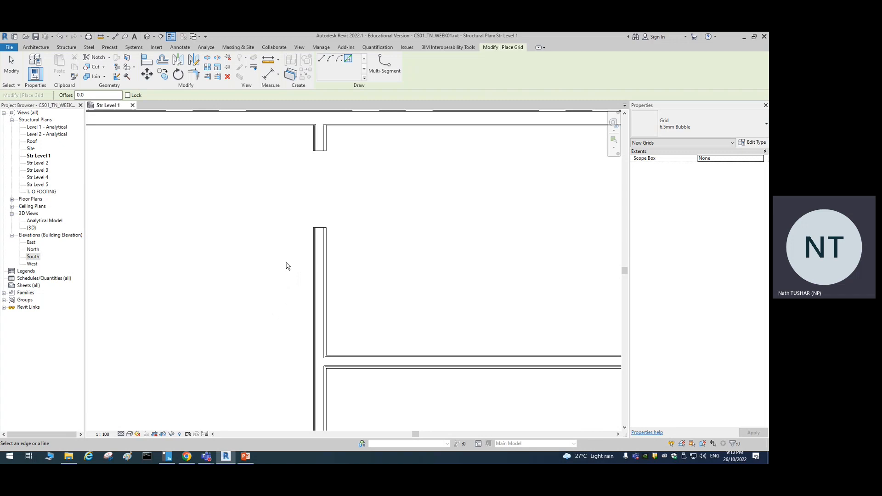
left_click(320, 253)
scroll(326, 271, "down", 2)
middle_click_drag(459, 269, 293, 246)
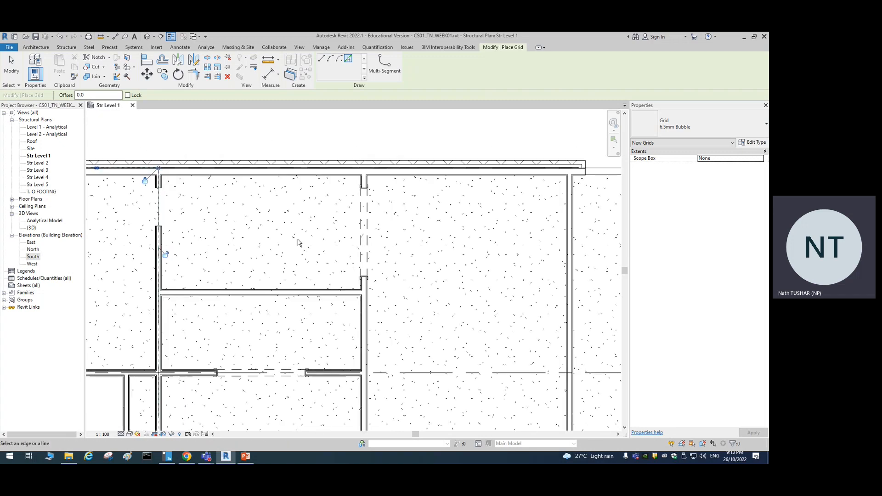
scroll(376, 163, "up", 3)
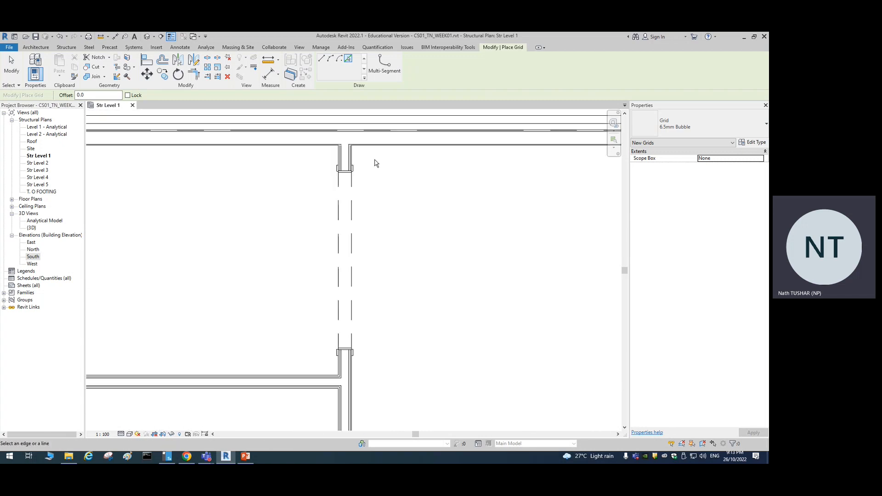
left_click(346, 162)
scroll(400, 288, "down", 3)
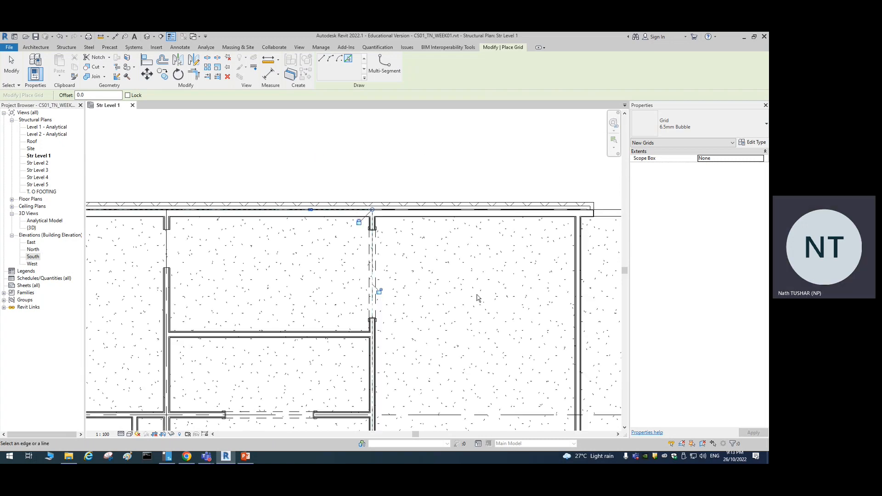
- Place vertical grids along the partition walls on both sides of the central north-south corridor
middle_click_drag(477, 298, 261, 252)
scroll(366, 225, "up", 2)
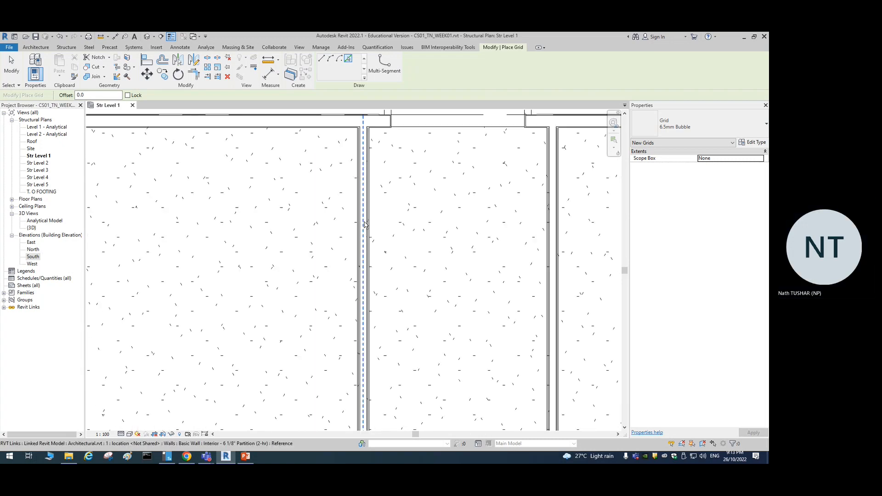
left_click(366, 224)
scroll(405, 198, "down", 2)
scroll(501, 255, "up", 2)
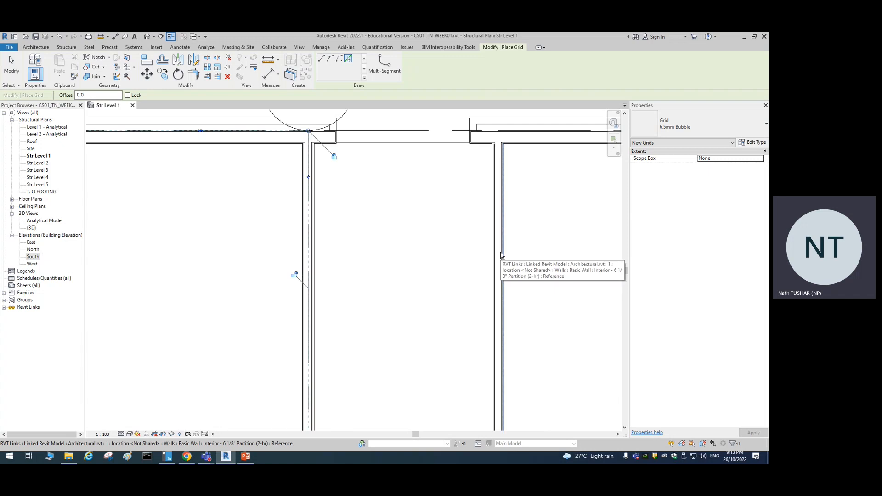
scroll(501, 255, "down", 2)
scroll(551, 284, "up", 2)
- Place vertical grids on the partition east of the corridor and on the northeast room's east exterior wall
middle_click_drag(573, 281, 225, 260)
scroll(320, 277, "down", 2)
scroll(360, 267, "up", 3)
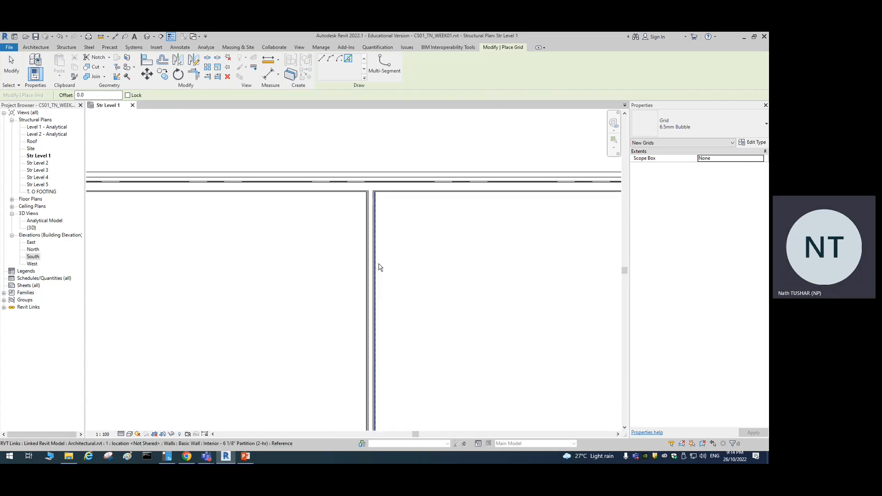
left_click(379, 267)
scroll(377, 262, "down", 2)
scroll(382, 305, "up", 3)
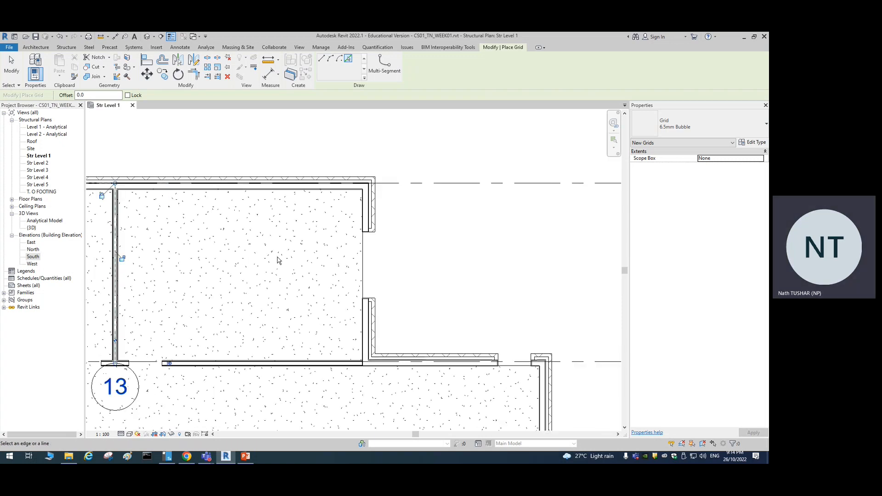
scroll(337, 251, "up", 2)
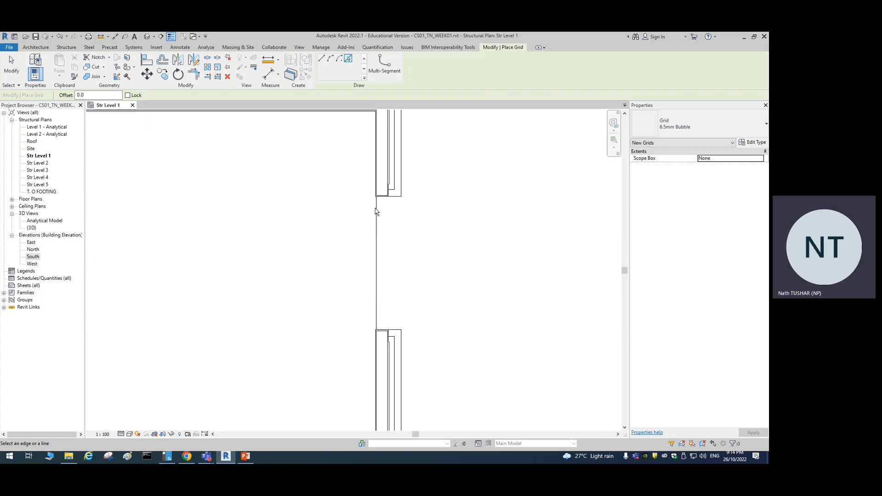
left_click(404, 363)
- Place the last vertical grid on the projecting easternmost exterior wall and finish placing grids
scroll(459, 339, "down", 2)
scroll(430, 298, "up", 3)
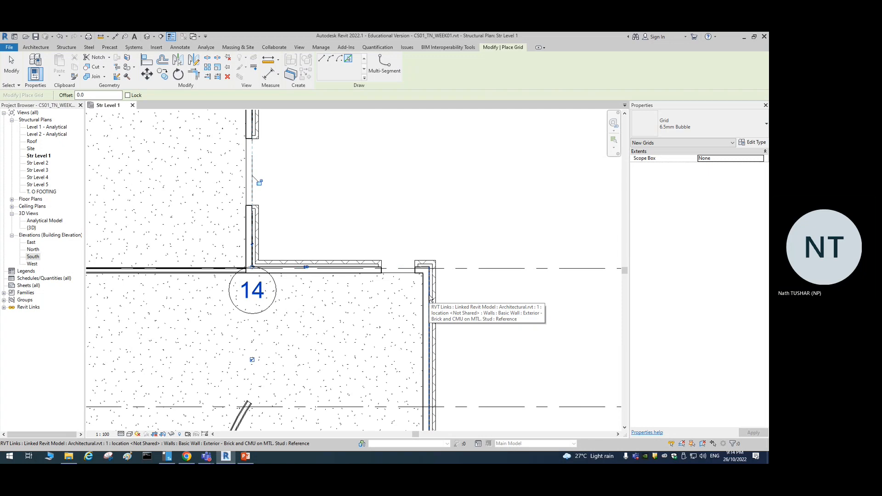
scroll(459, 387, "down", 2)
middle_click_drag(459, 363, 494, 211)
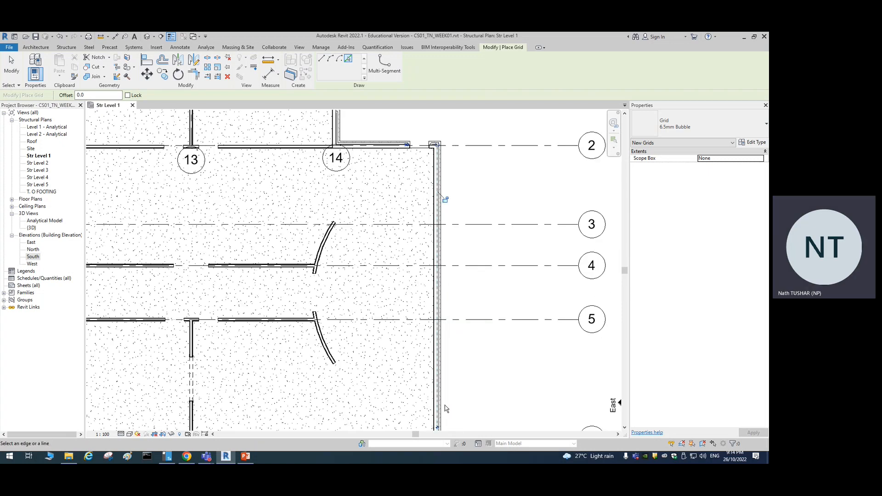
scroll(445, 405, "down", 2)
middle_click_drag(477, 362, 510, 256)
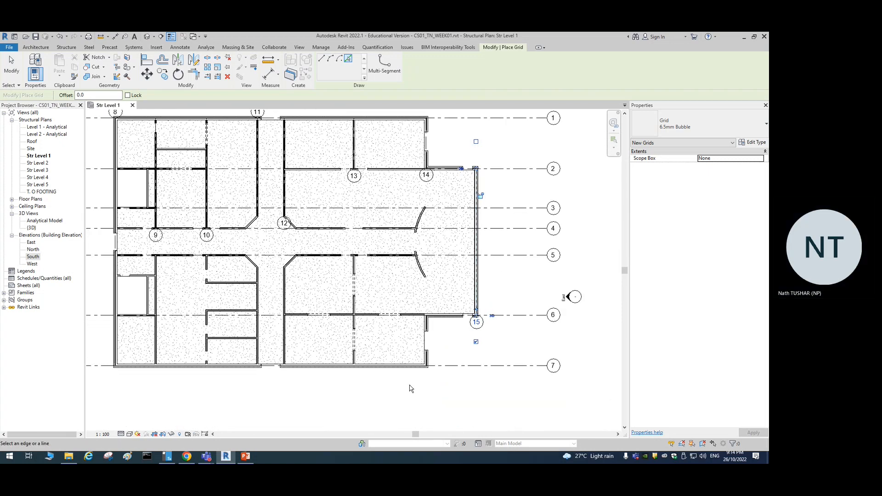
key("Escape")
key("Escape")
scroll(250, 254, "down", 2)
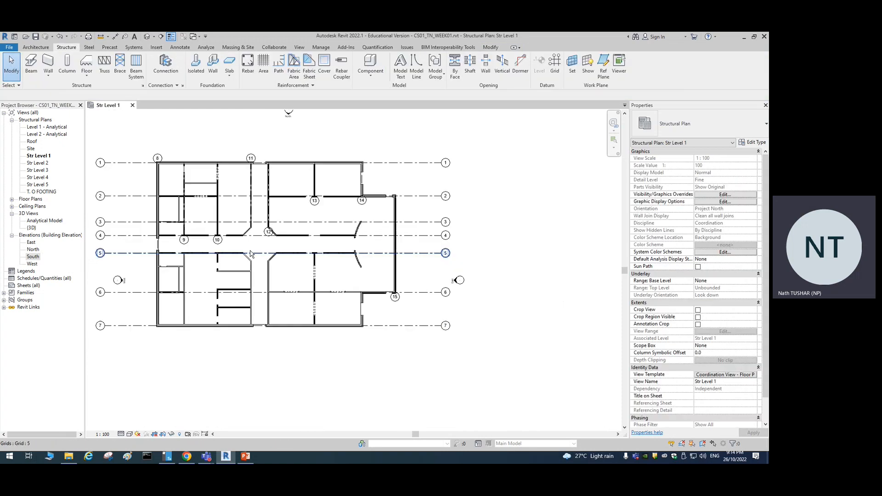
- Extend the north end of grid 8 beyond grid 1, moving the aligned vertical grid ends with it
scroll(167, 170, "up", 5)
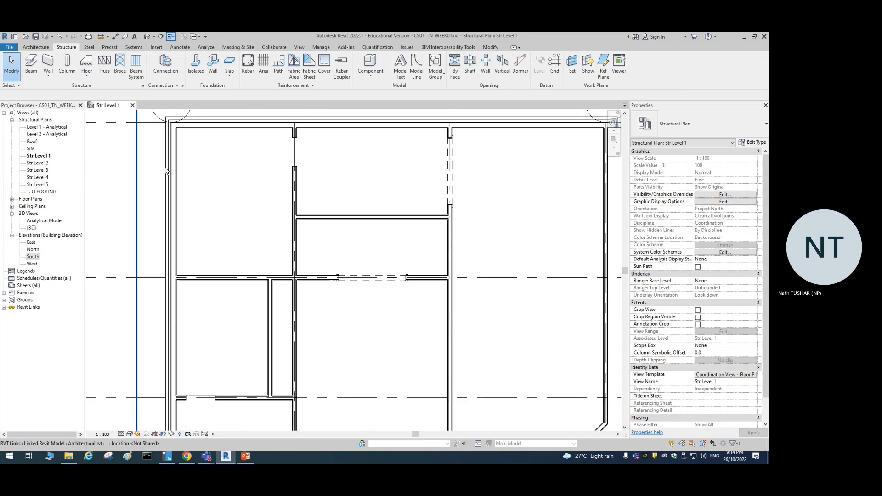
left_click(168, 171)
scroll(210, 210, "down", 2)
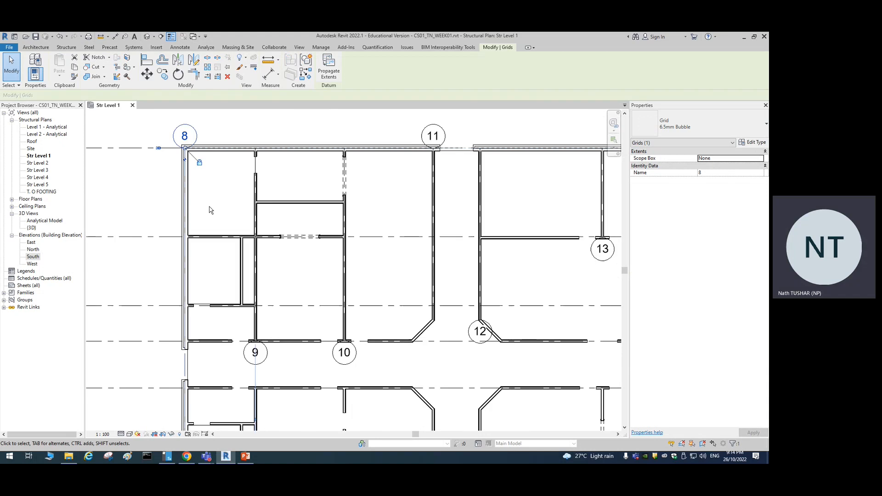
left_click_drag(184, 148, 181, 117)
scroll(321, 205, "down", 3)
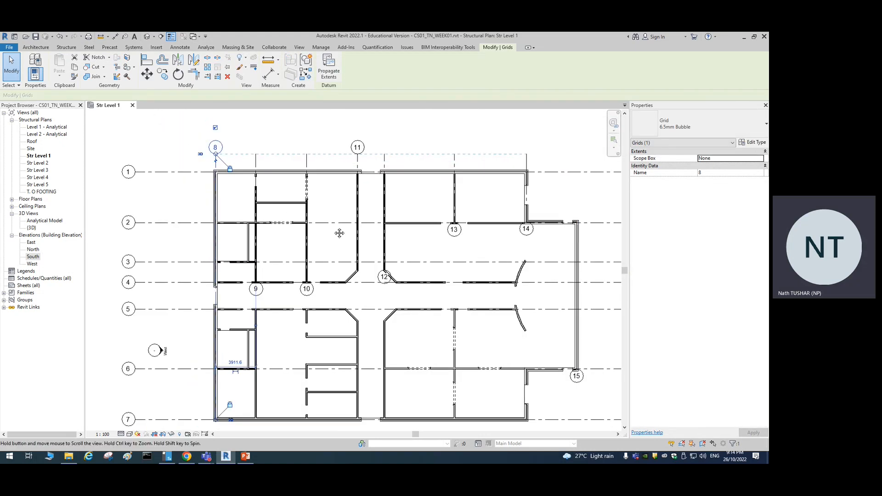
middle_click_drag(339, 234, 346, 270)
scroll(318, 216, "up", 2)
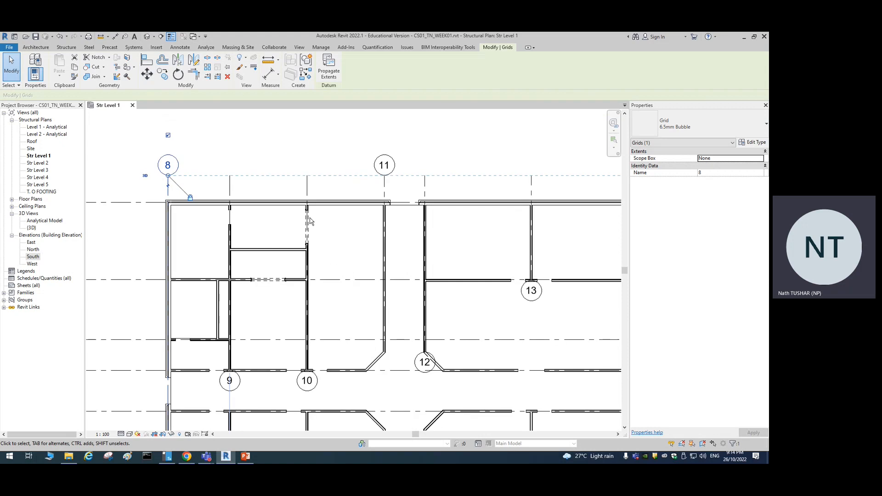
left_click_drag(168, 176, 168, 155)
- Show the bubbles at the north ends of grids 9, 10, 12, 13 and 14
left_click(230, 175)
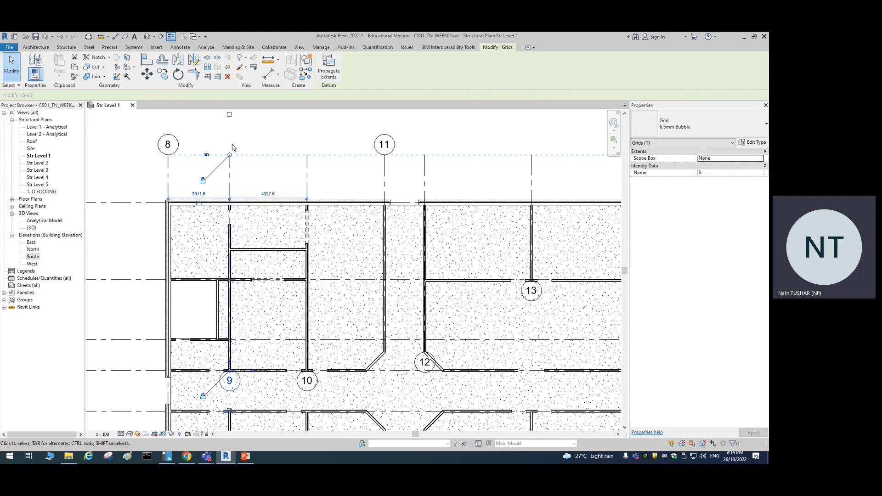
left_click(229, 115)
left_click(307, 176)
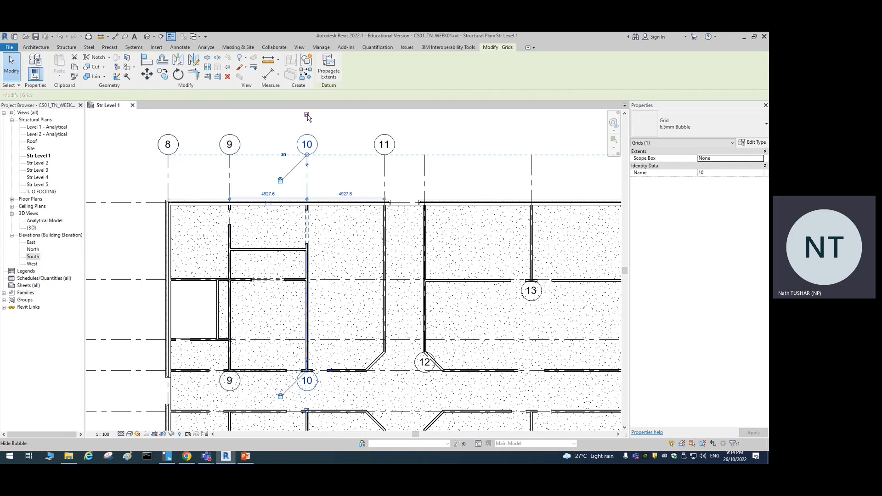
left_click(425, 173)
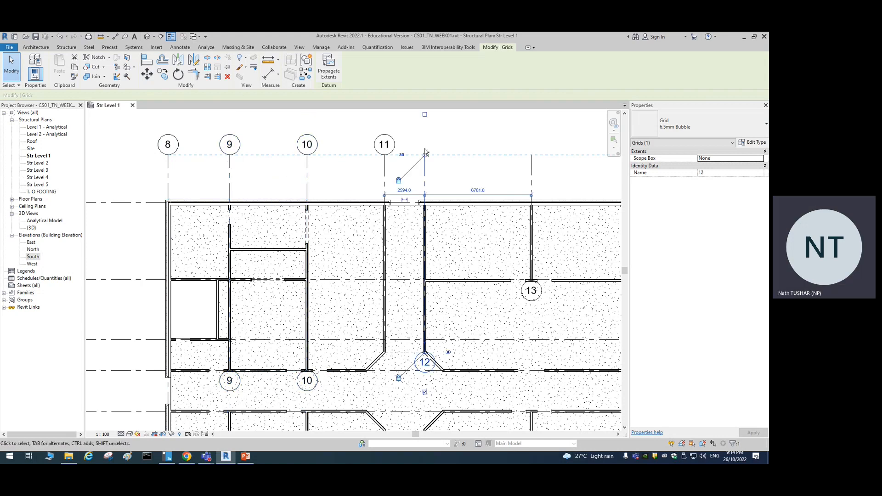
left_click(424, 114)
left_click(531, 172)
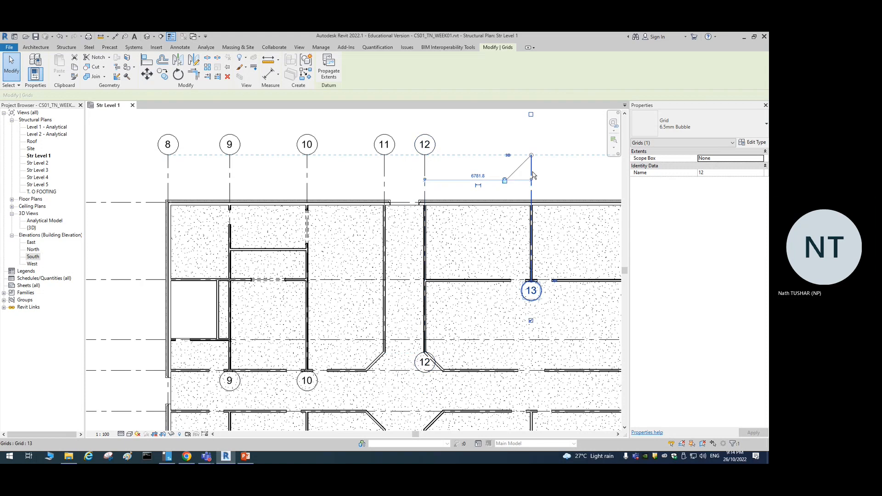
left_click(532, 115)
middle_click_drag(548, 179, 330, 176)
left_click(423, 169)
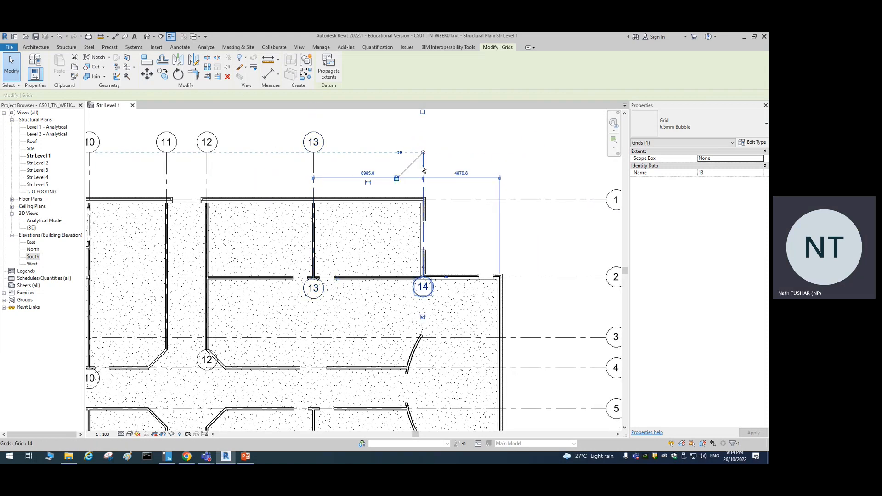
left_click(423, 112)
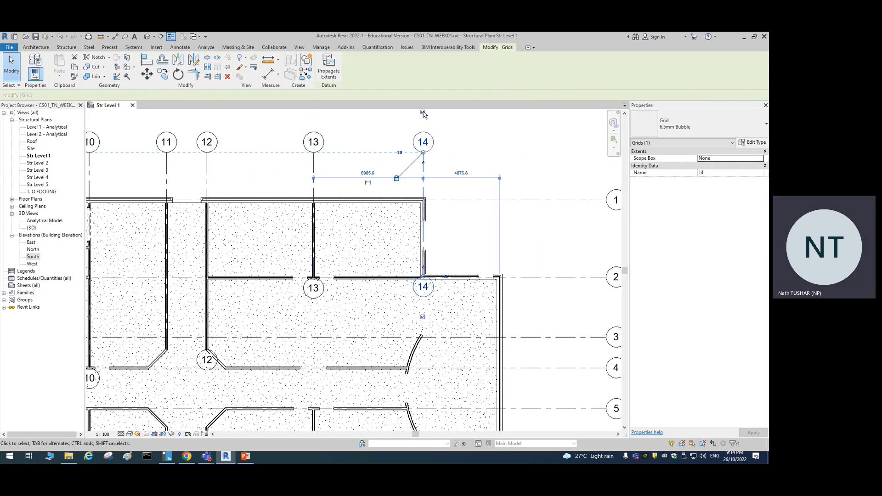
- Show the bubble at the north end of grid 15 and extend that end in line with grid 14
left_click(500, 301)
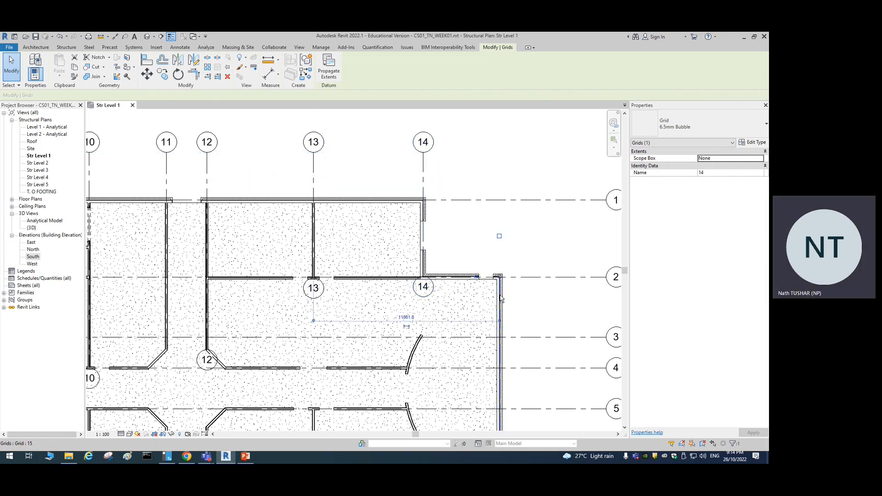
left_click(499, 236)
left_click_drag(499, 276, 500, 152)
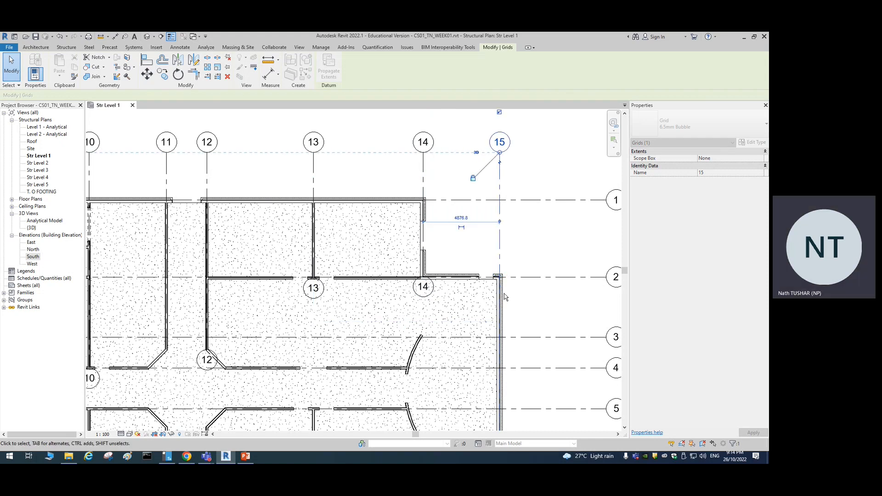
- Extend the south end of grid 15 beyond grid 7, south of the building
scroll(510, 324, "down", 2)
middle_click_drag(547, 361, 545, 214)
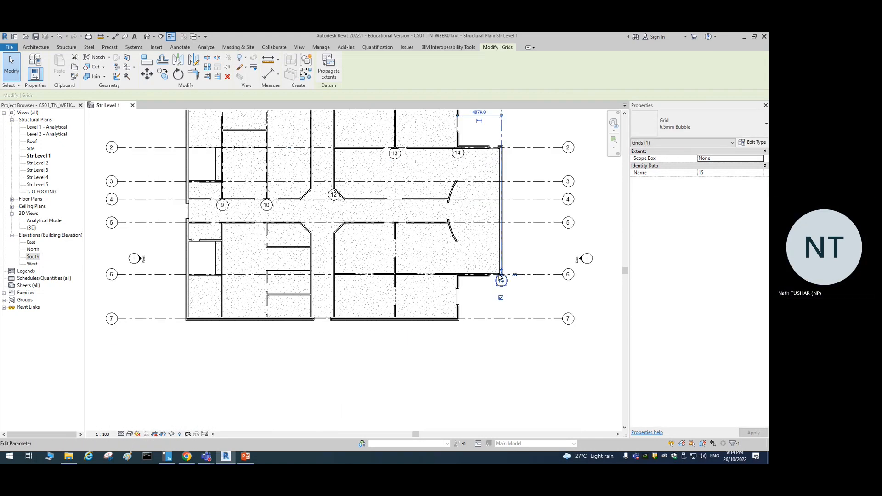
left_click_drag(502, 279, 501, 376)
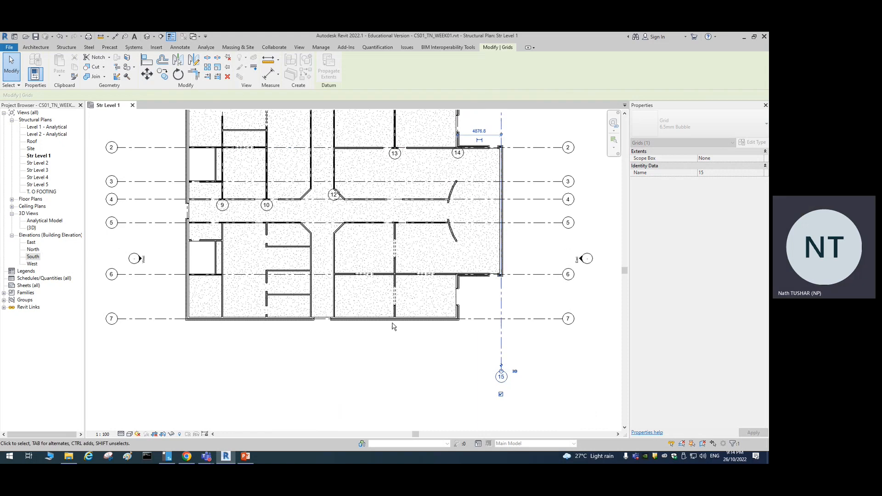
left_click(413, 356)
scroll(390, 414, "down", 2)
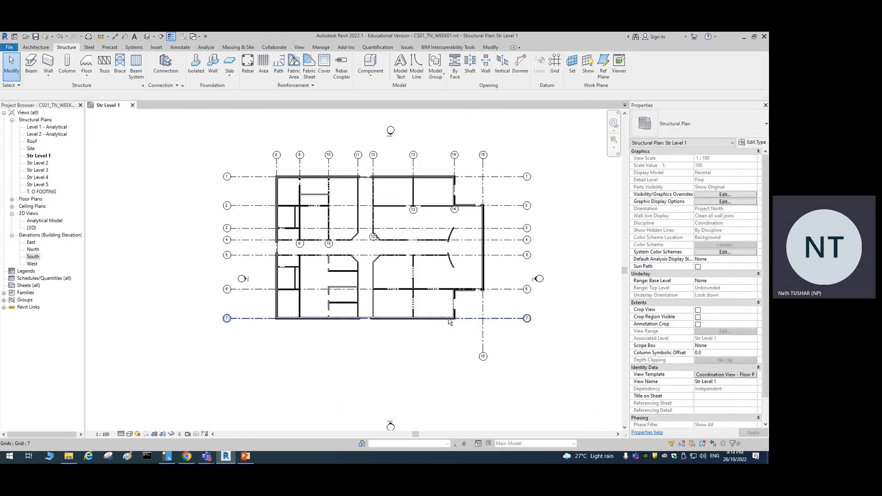
- Extend the south ends of grids 14, 13 and 12 beyond the building, in line with the south end of grid 15
left_click(455, 181)
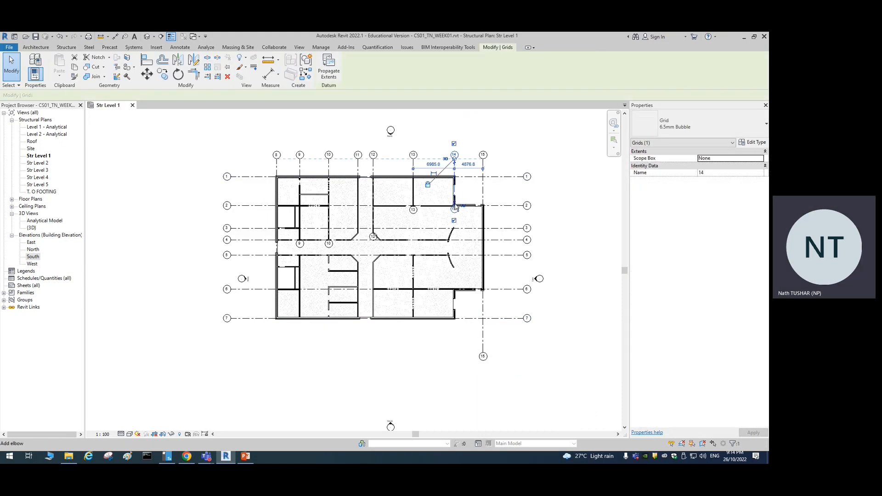
scroll(454, 213, "up", 4)
left_click_drag(455, 214, 461, 339)
scroll(460, 322, "down", 5)
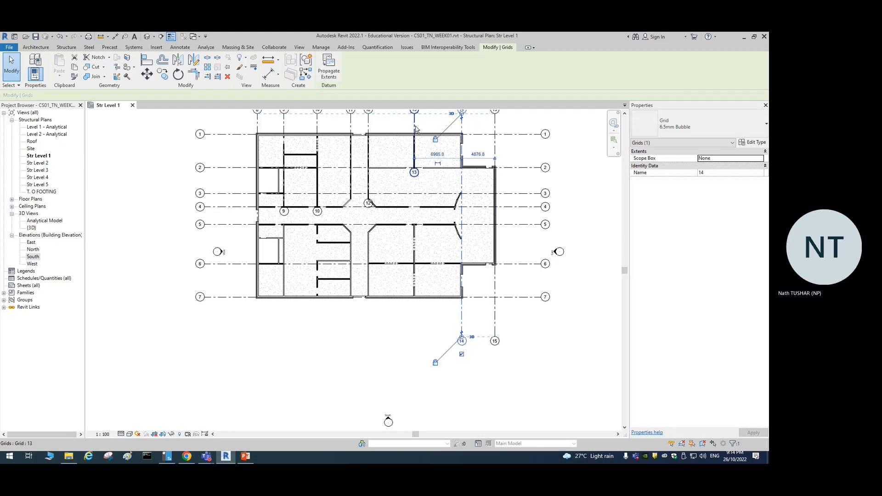
left_click(414, 172)
left_click_drag(415, 172, 415, 340)
left_click(368, 203)
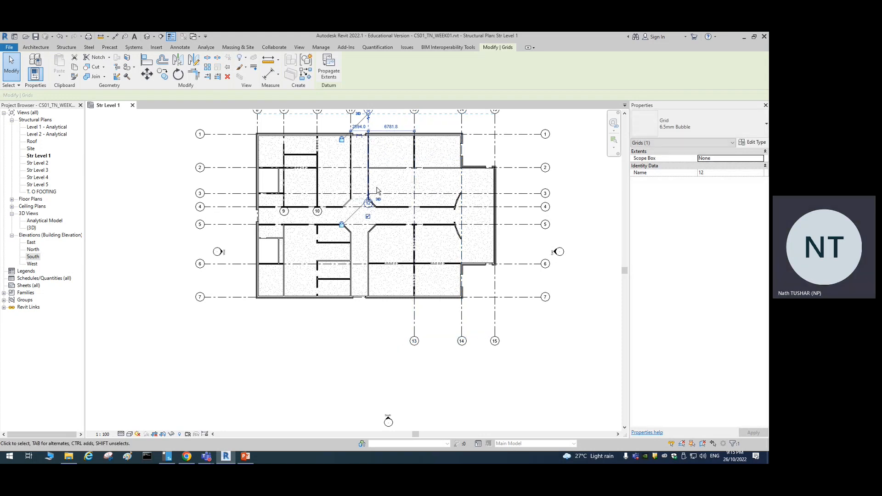
left_click_drag(369, 203, 372, 332)
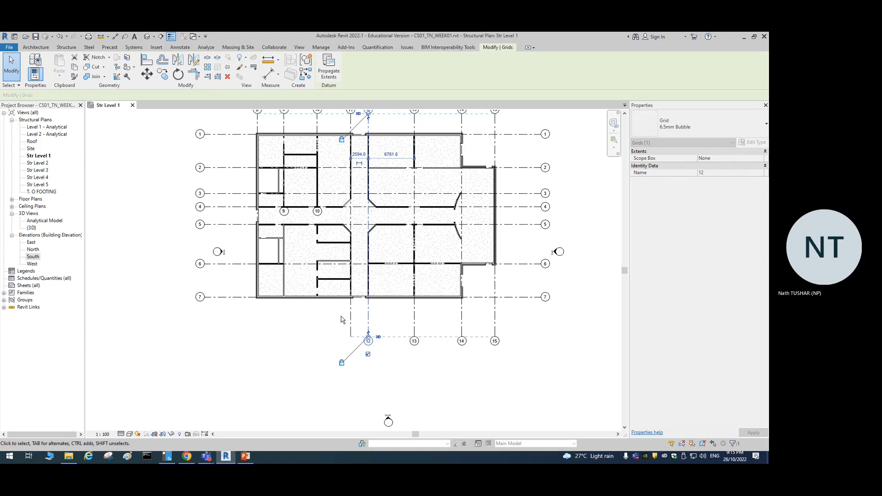
- Show the bubble at the south end of grid 11 and extend the south end of grid 10 in line with it
left_click(352, 323)
left_click(350, 354)
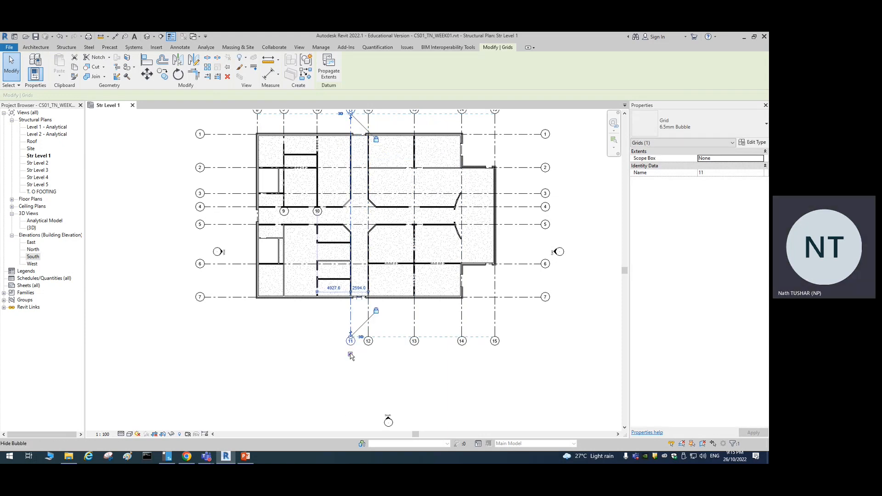
left_click(317, 197)
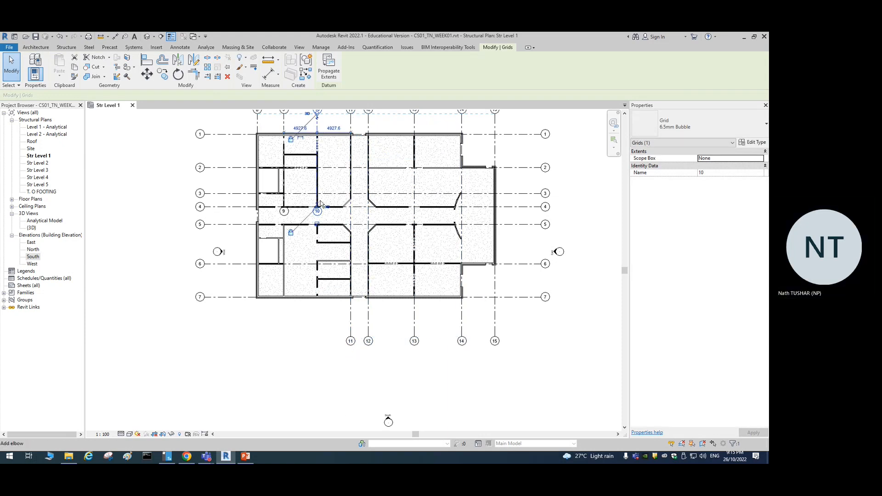
left_click_drag(317, 211, 317, 337)
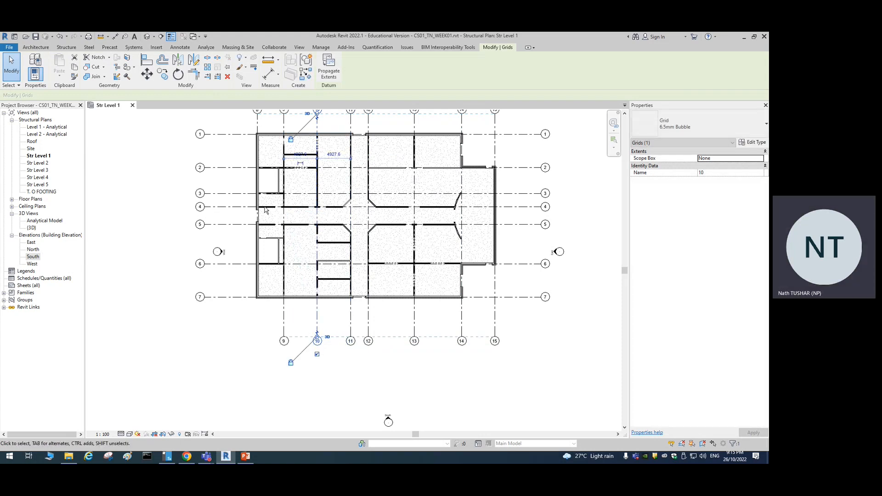
- Show the bubble at the south end of grid 8 and extend that end in line with grid 9
left_click(260, 191)
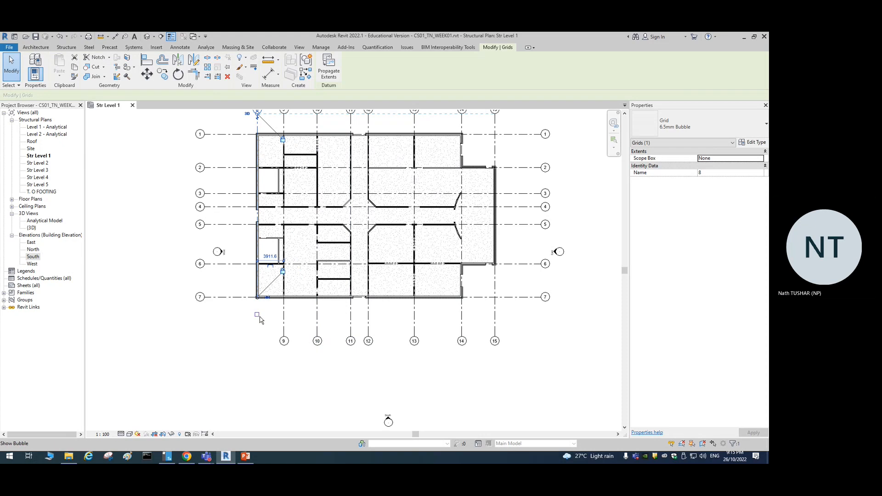
left_click_drag(257, 298, 258, 341)
left_click(438, 364)
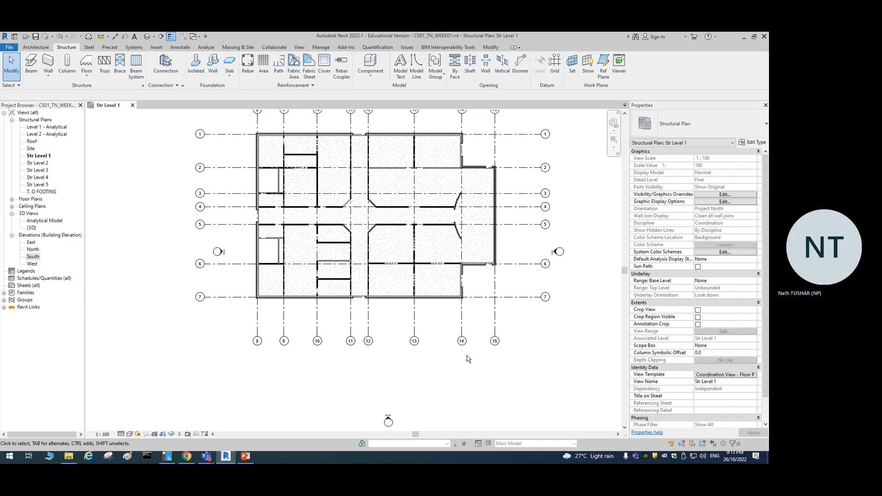
scroll(506, 356, "down", 3)
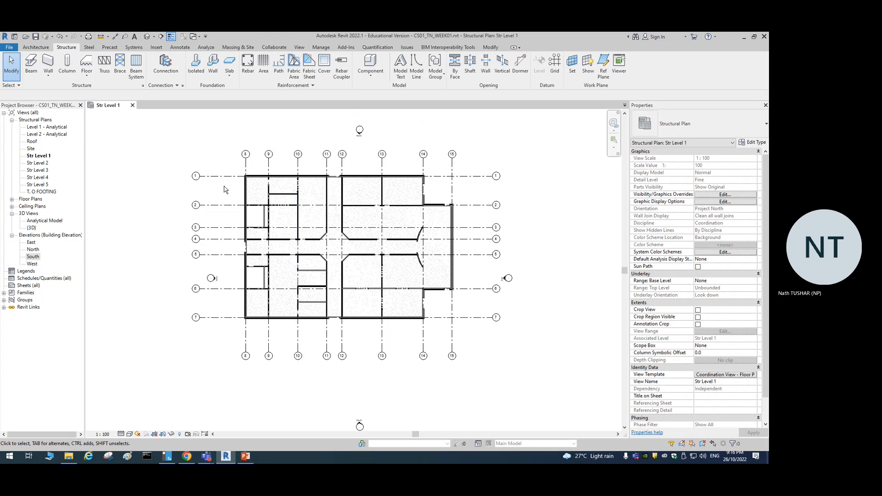
- Rename the northernmost horizontal grid, grid 1, as A
scroll(205, 177, "up", 4)
left_click(206, 175)
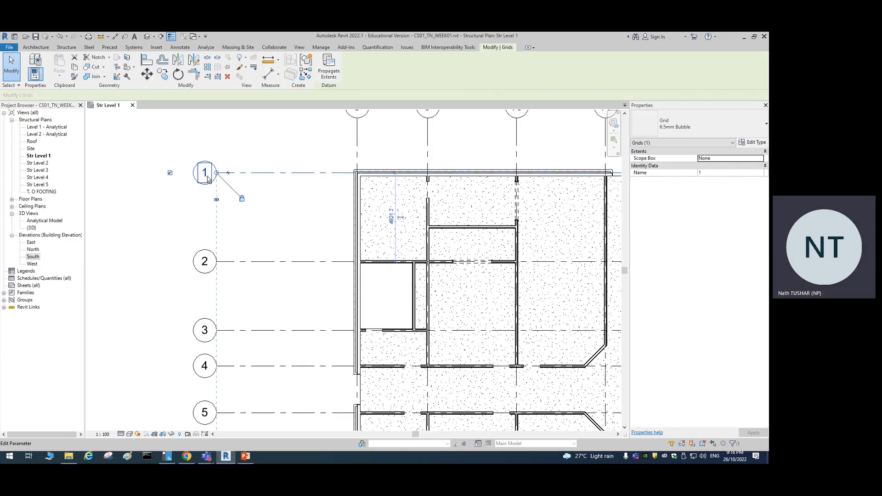
left_click(207, 173)
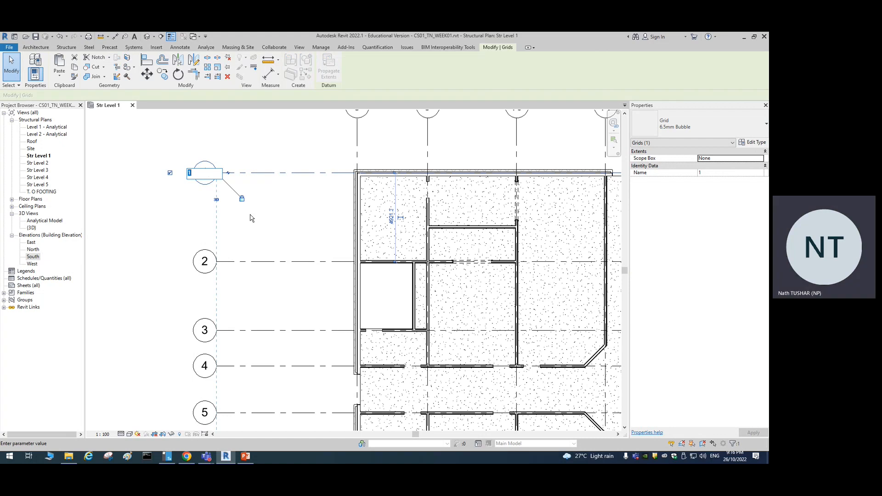
scroll(258, 230, "down", 3)
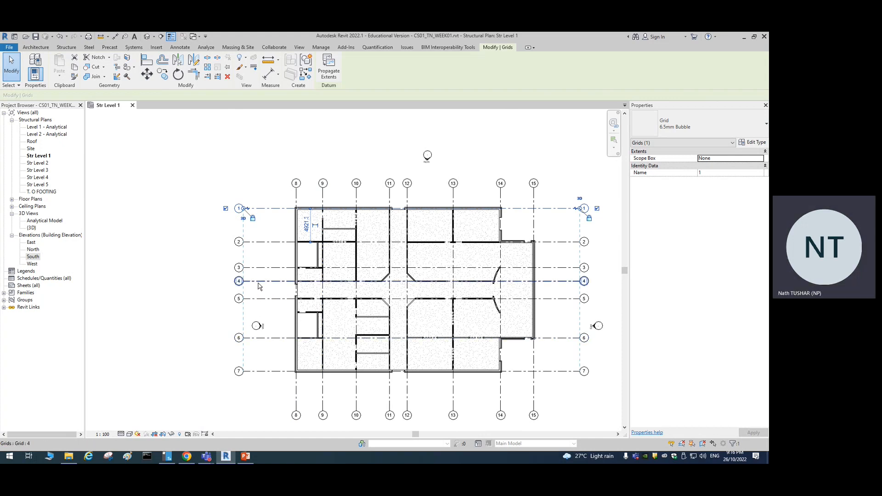
scroll(230, 199, "up", 3)
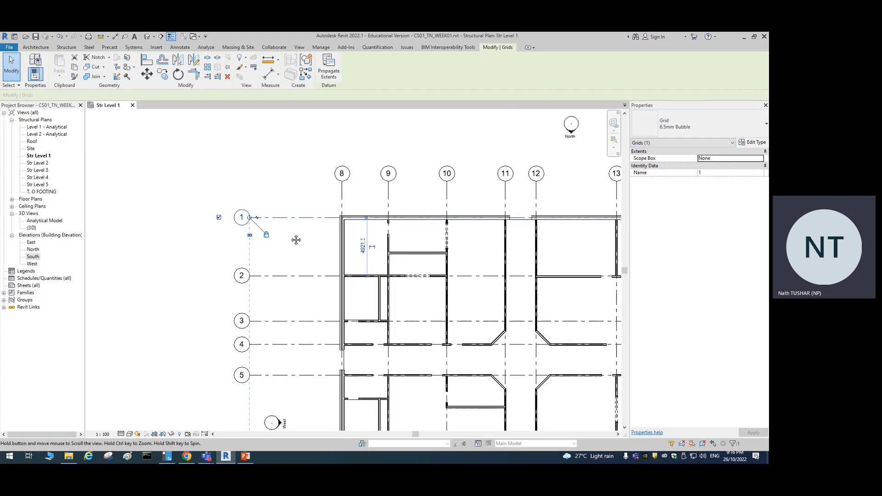
middle_click_drag(263, 211, 236, 157)
left_click(210, 166)
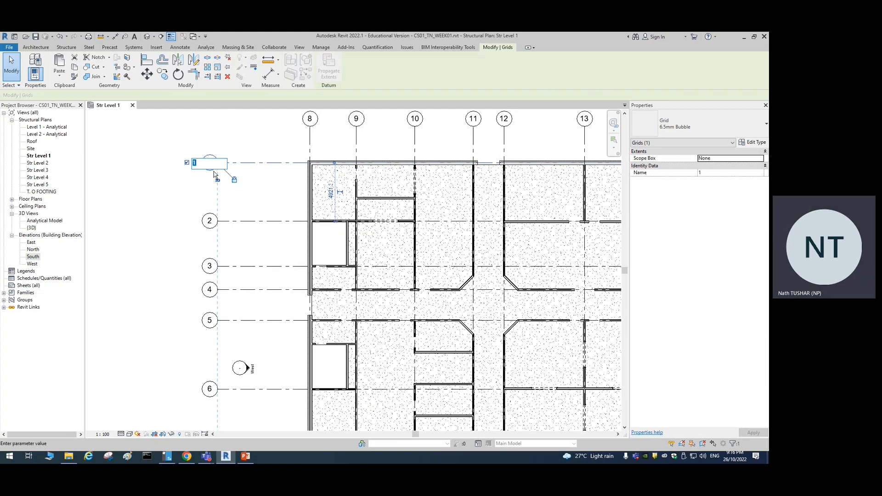
type("A")
key("Return")
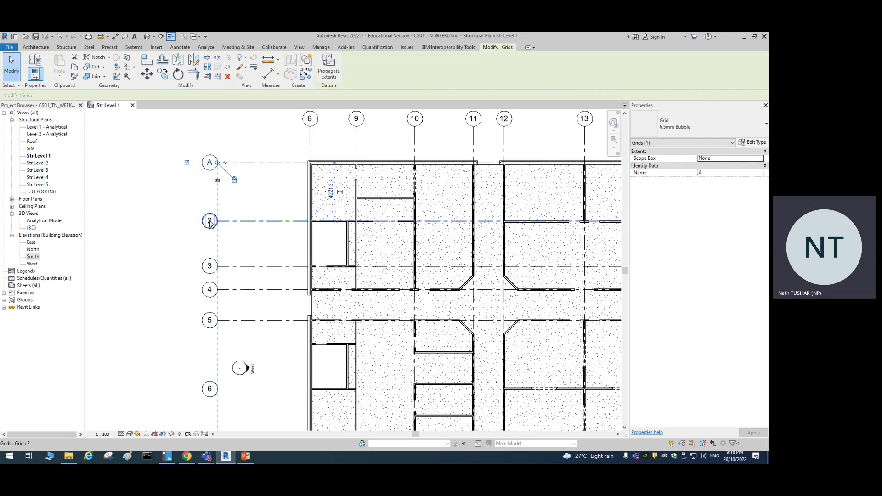
- Rename horizontal grid 2 as B and grid 3 as C
left_click(210, 221)
left_click(212, 221)
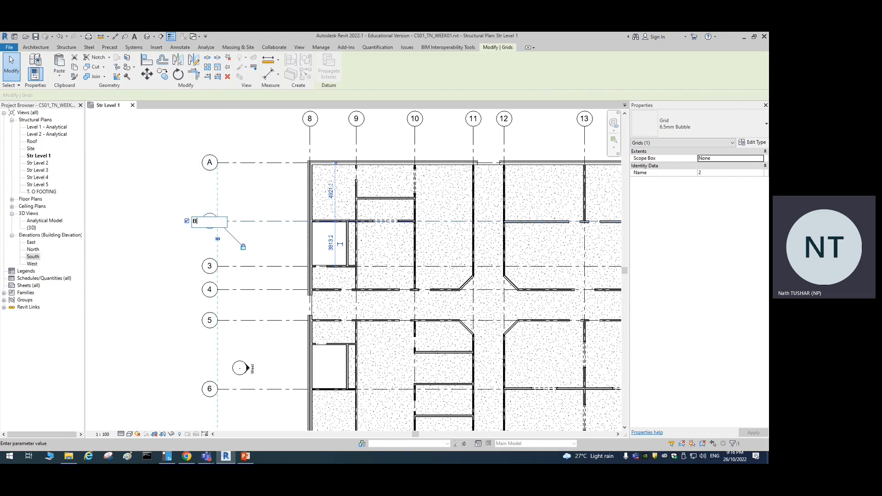
type("B")
key("Return")
left_click(213, 271)
left_click(213, 270)
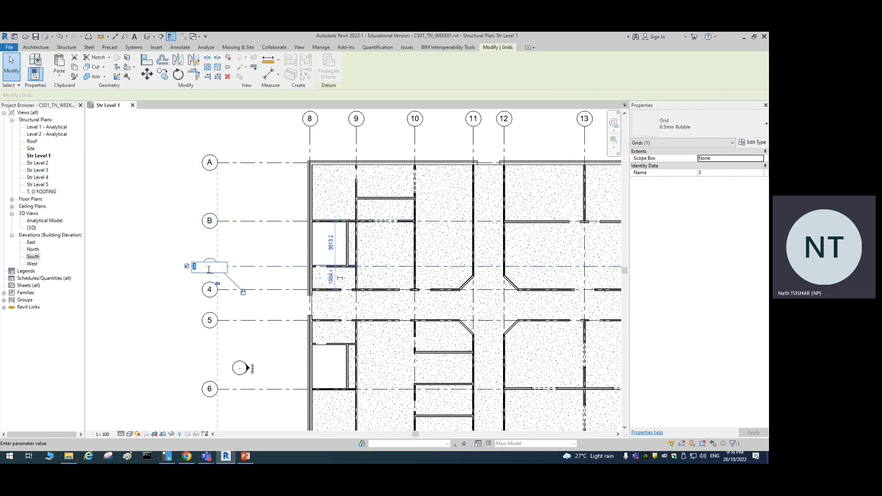
type("C")
key("Return")
- Rename horizontal grid 4 as D and grid 5 as E
left_click(210, 291)
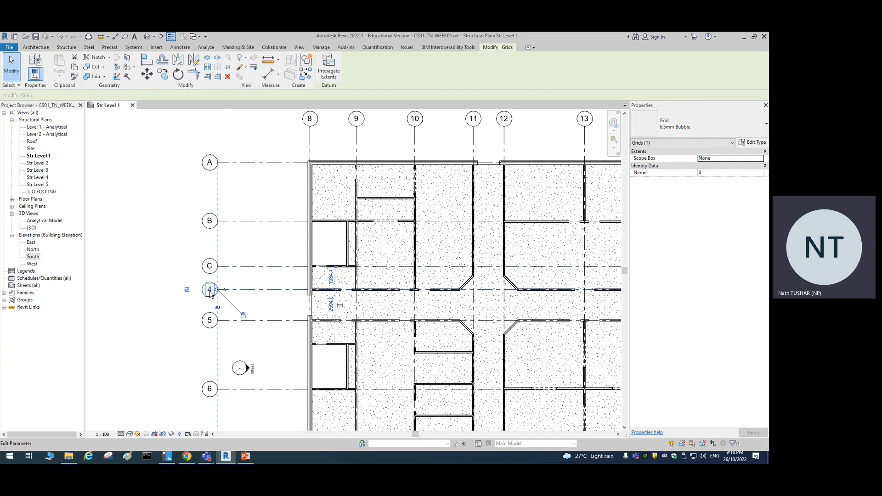
left_click(209, 290)
key("Return")
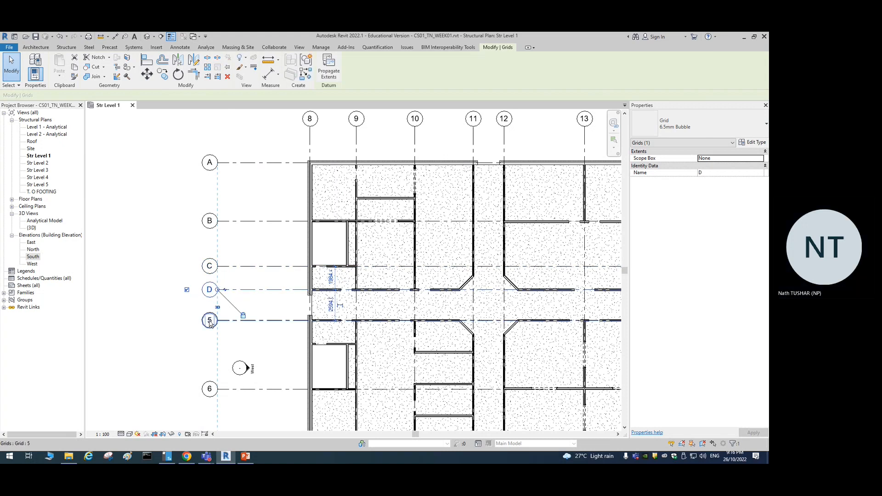
left_click(210, 322)
left_click(210, 321)
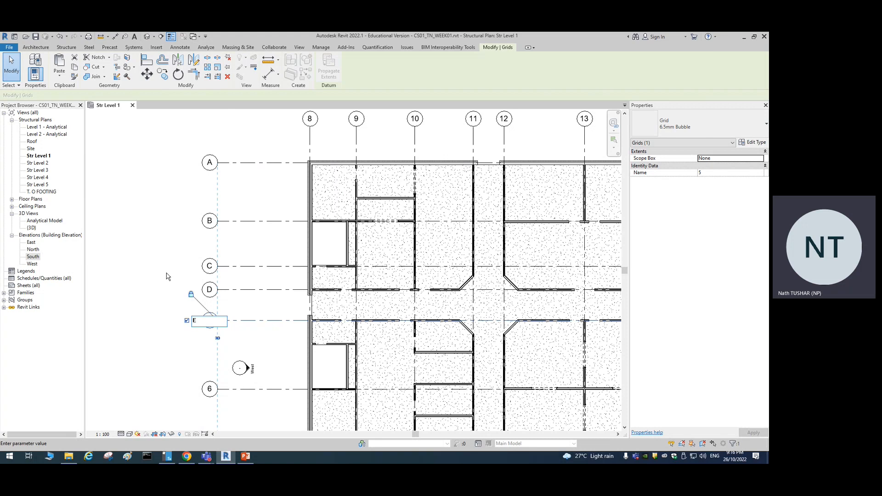
- Move the aligned west ends of the horizontal grids slightly outward and rename grid 6 as F
left_click(210, 389)
left_click_drag(217, 389, 213, 389)
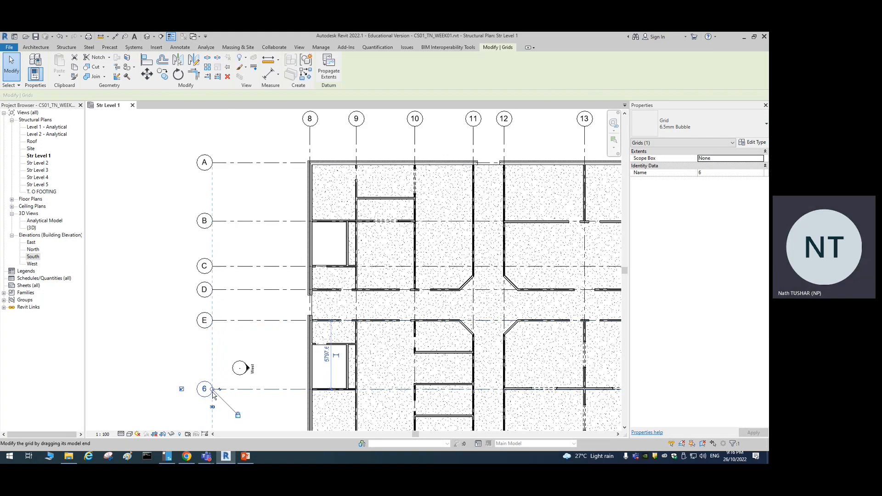
left_click(206, 389)
type("F")
key("Return")
- Rename the southernmost horizontal grid, grid 7, as G
scroll(186, 370, "down", 3)
middle_click_drag(162, 390, 176, 349)
scroll(176, 349, "up", 3)
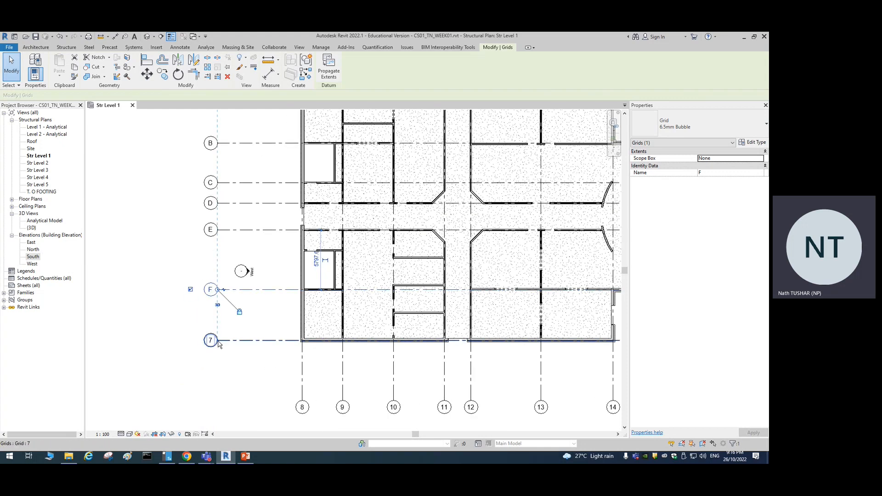
left_click(210, 341)
left_click(210, 340)
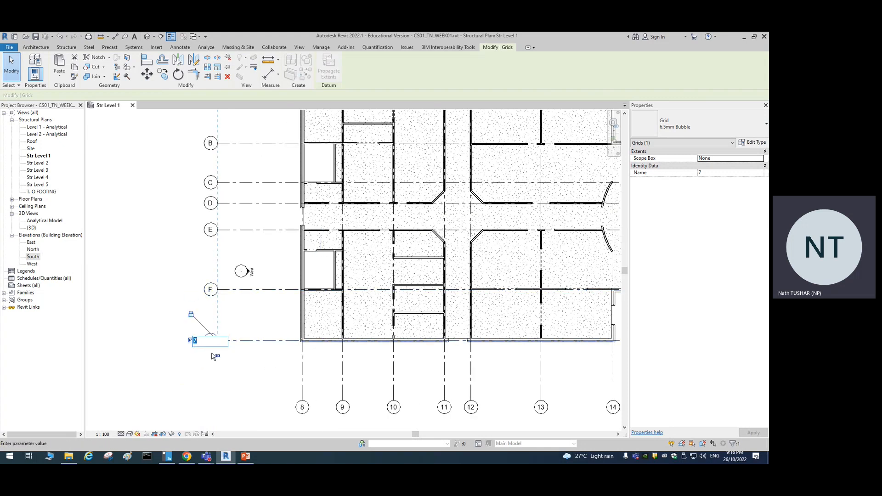
type("G")
key("Return")
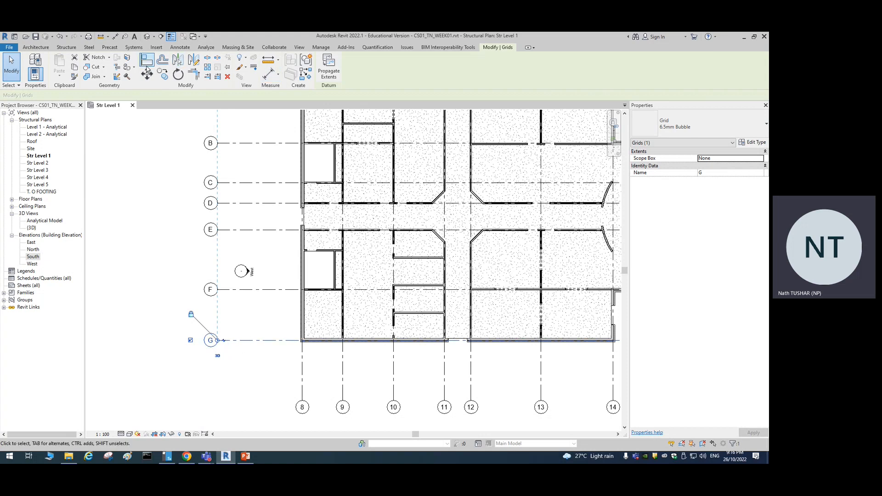
- Clear the grid selection and save the project
left_click(10, 70)
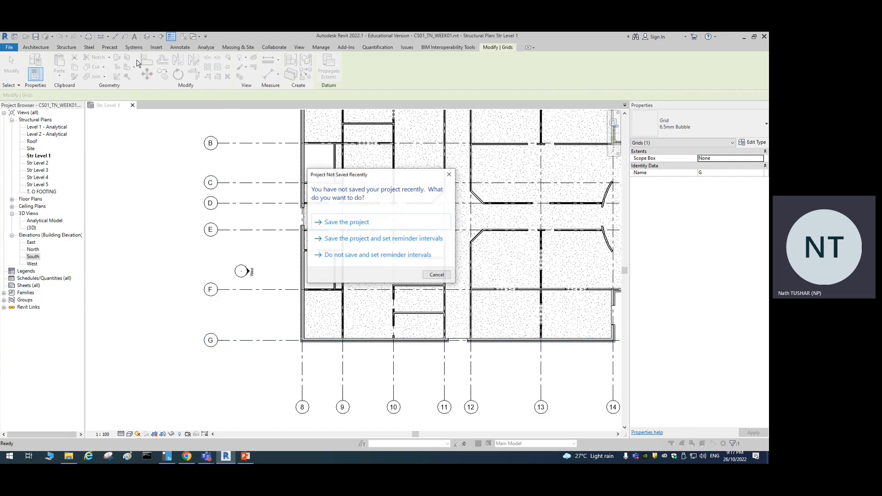
left_click(356, 223)
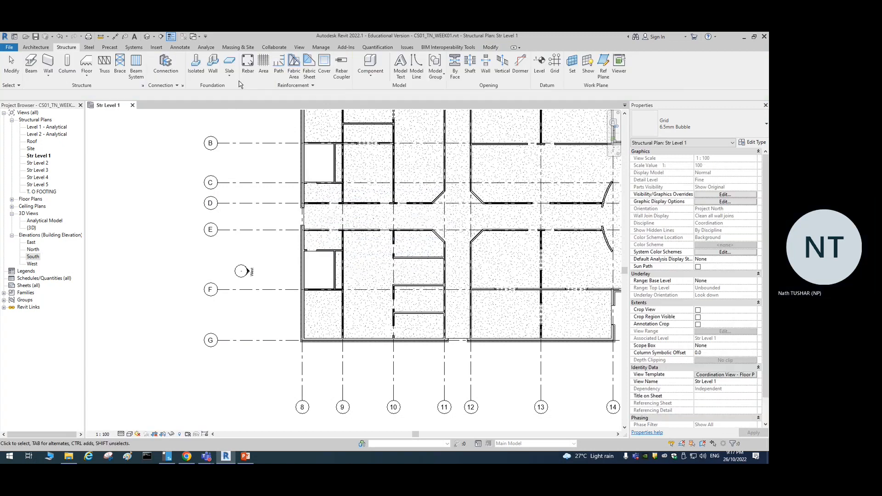
left_click(548, 71)
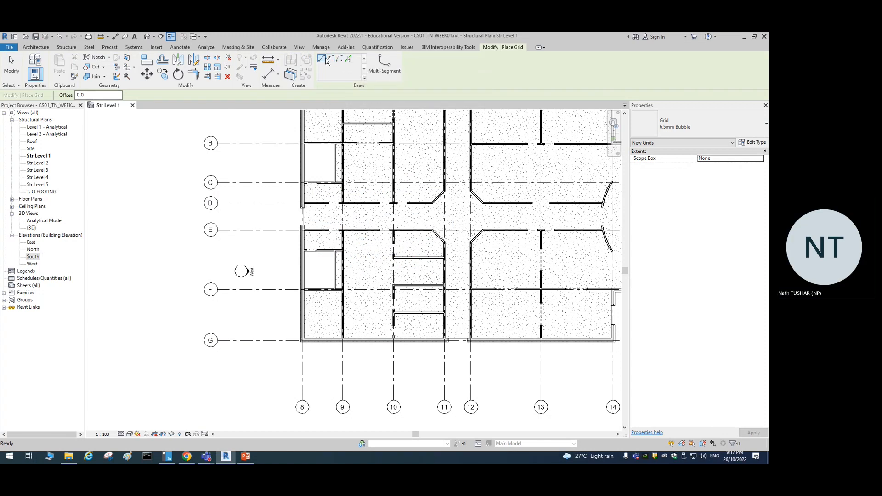
key("Escape")
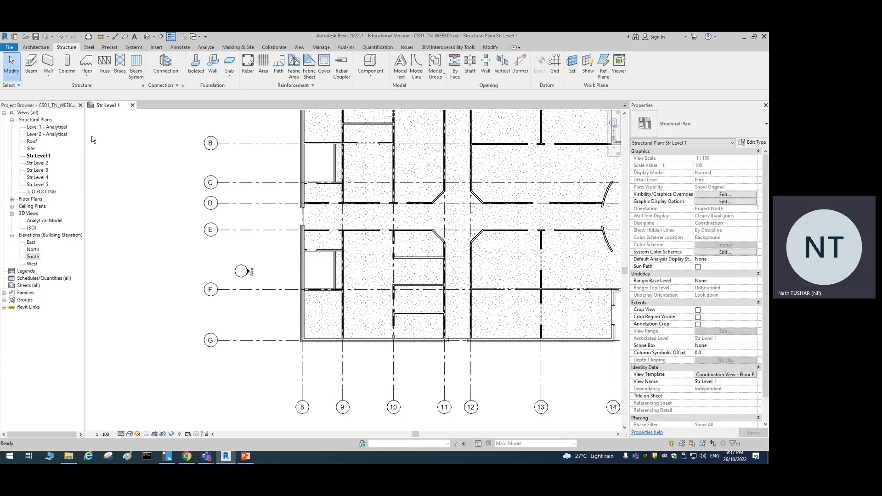
- Copy grid G to a position south of the building, just above the south bubbles of the vertical grids
left_click(240, 342)
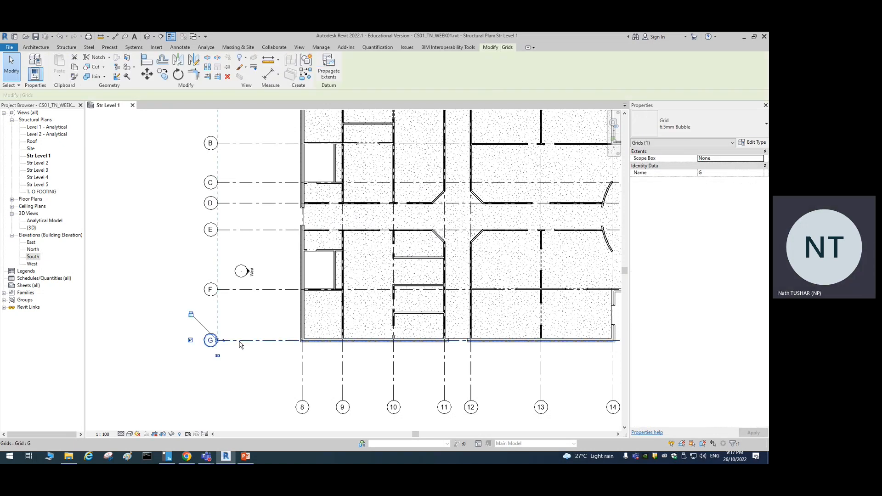
left_click(163, 73)
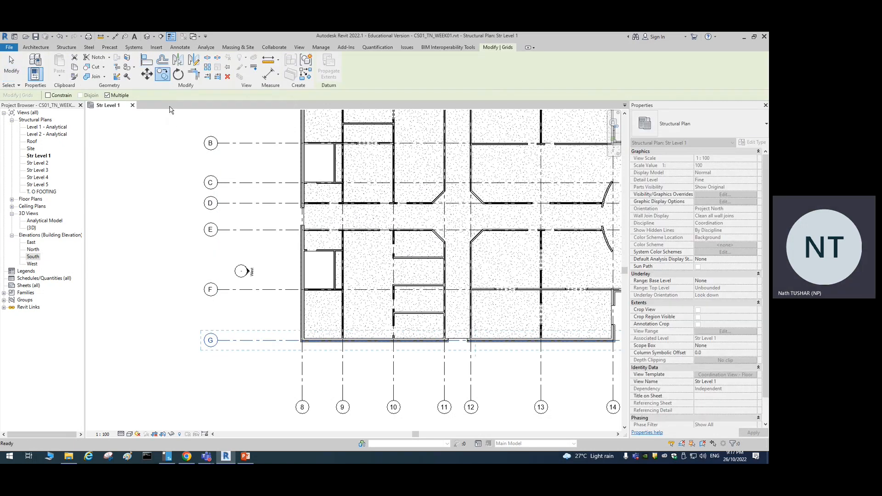
left_click(107, 95)
left_click(235, 341)
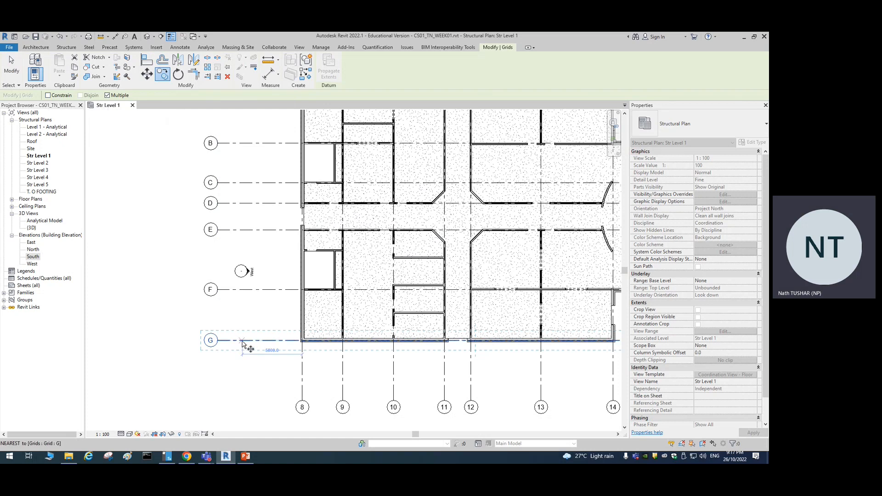
left_click(241, 389)
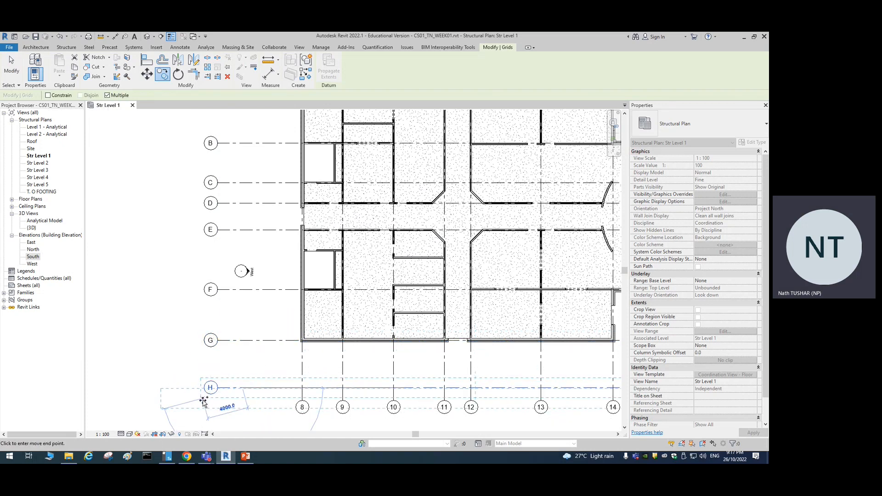
scroll(199, 409, "up", 4)
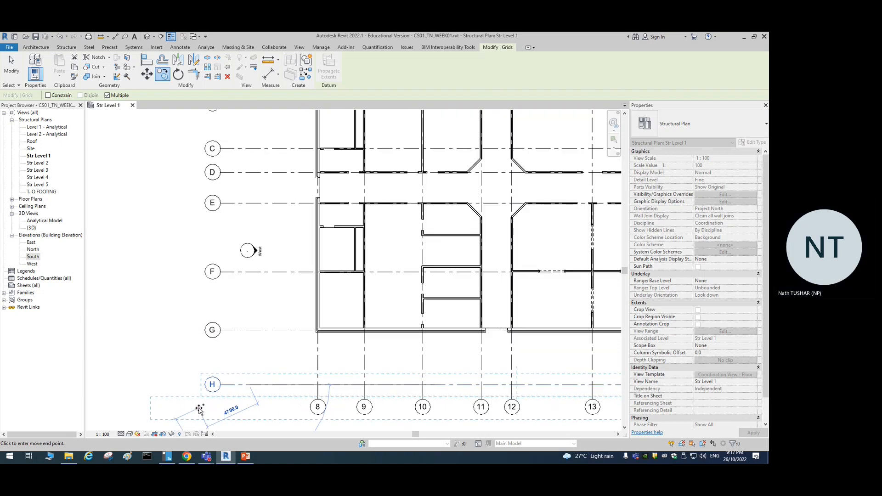
key("Escape")
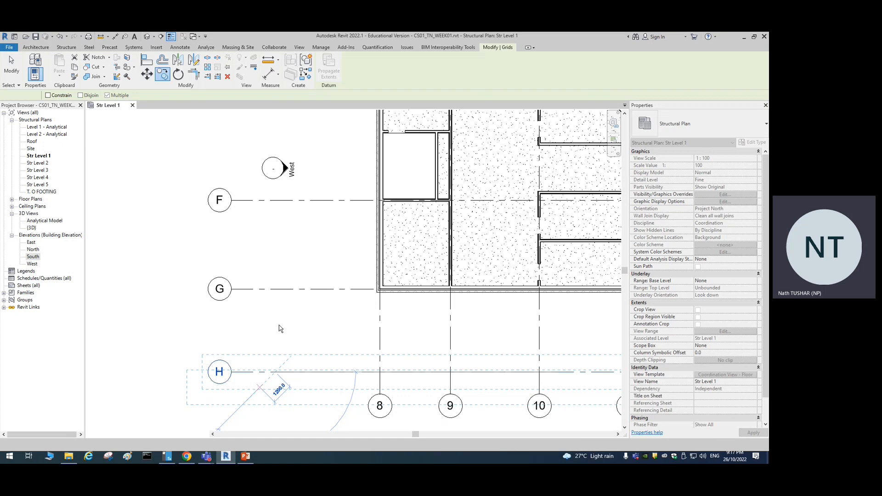
- Move the aligned west ends of the horizontal grids slightly outward and rename the southernmost one, grid 7, as G
scroll(258, 345, "down", 4)
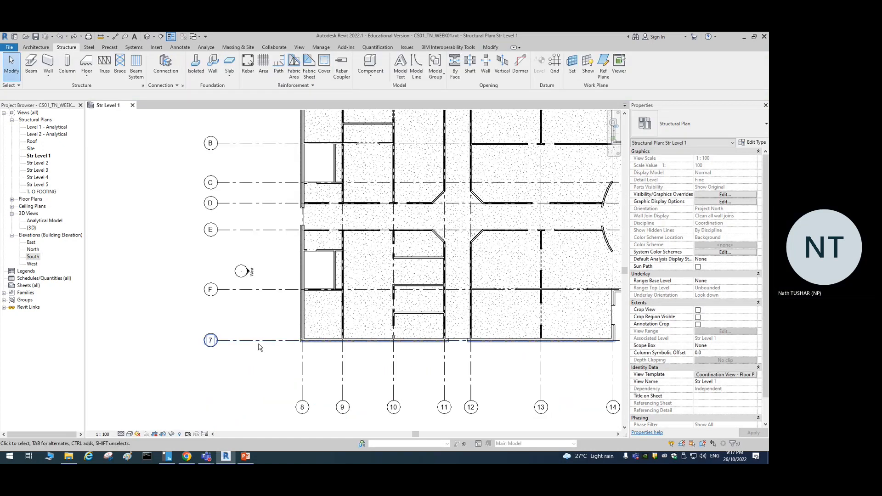
left_click(210, 343)
left_click_drag(211, 340, 208, 340)
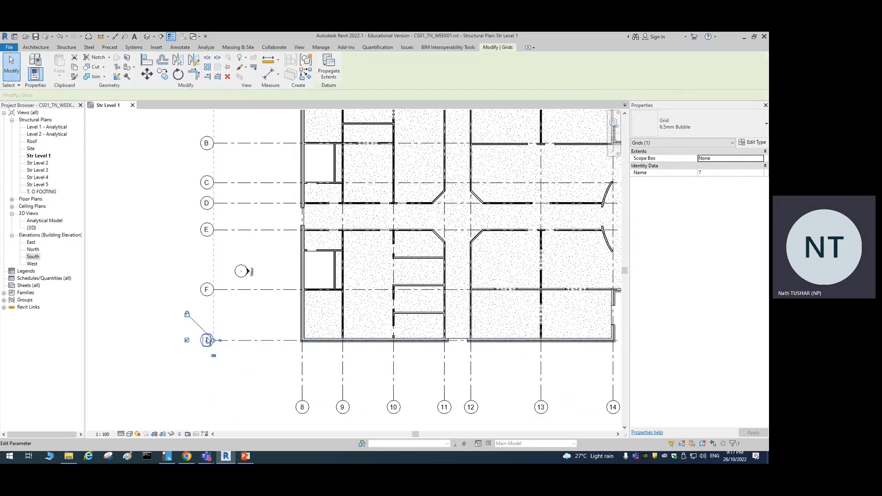
double_click(207, 340)
type("G")
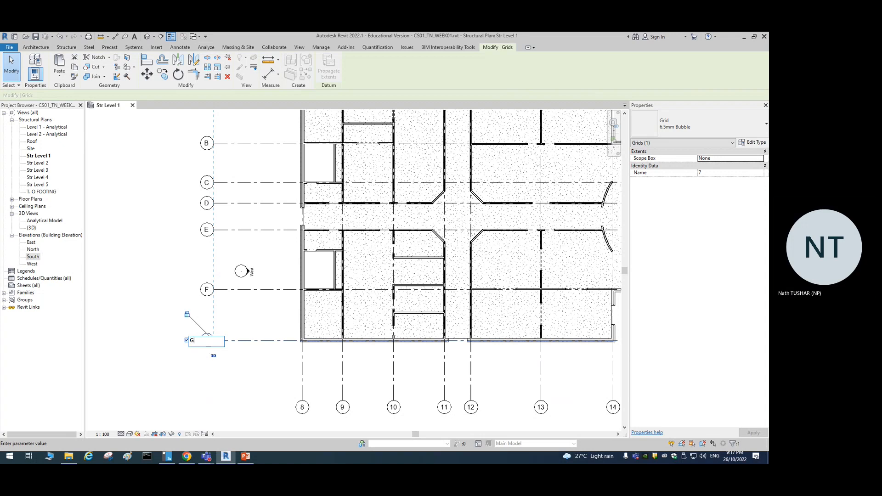
key("Return")
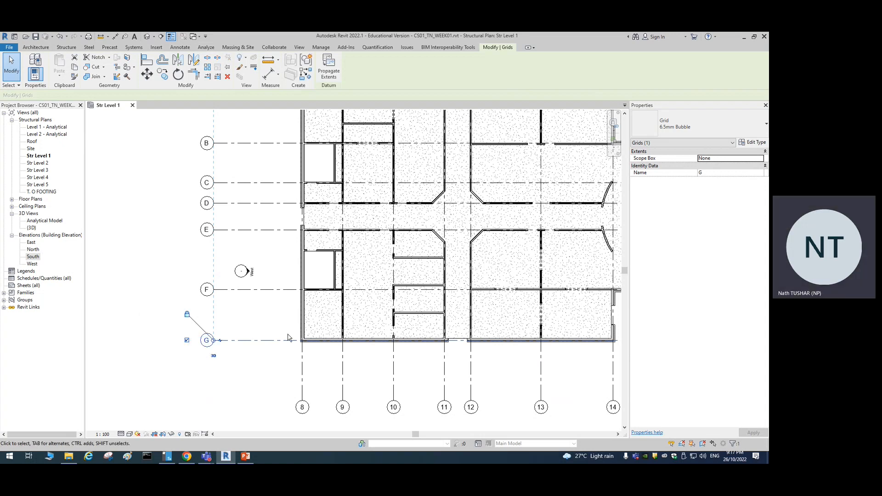
left_click(277, 384)
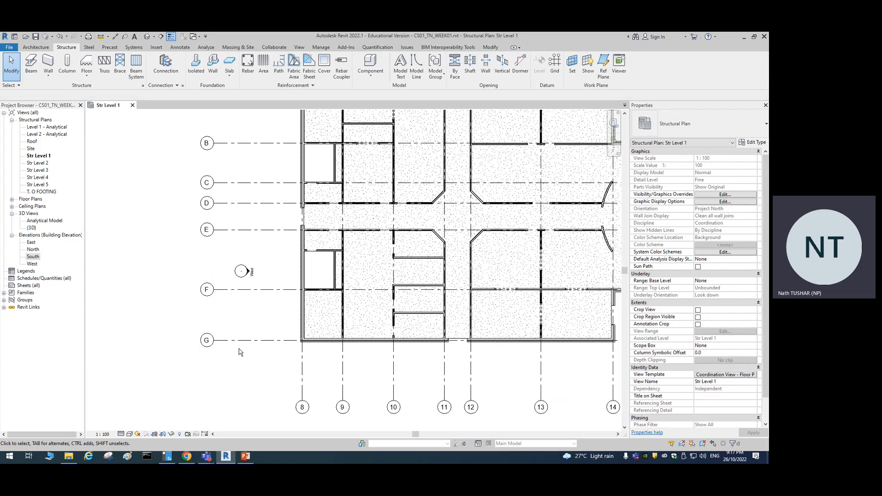
left_click(230, 341)
left_click(238, 369)
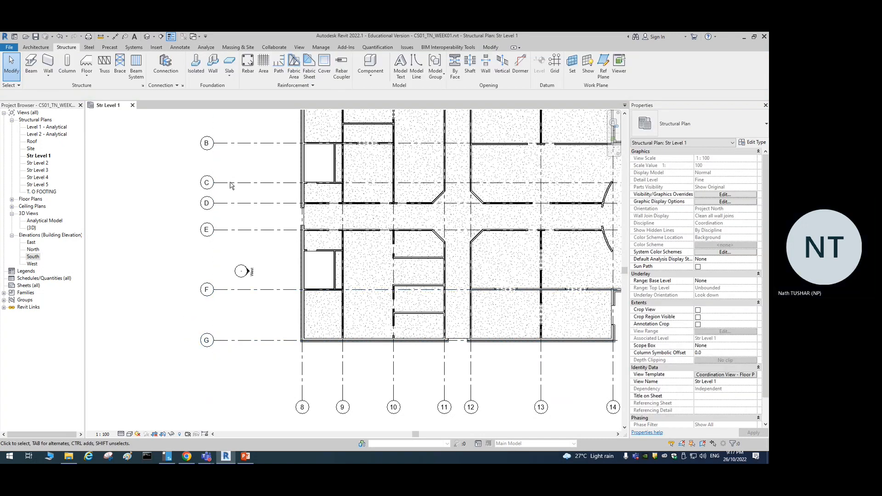
scroll(243, 212, "down", 1)
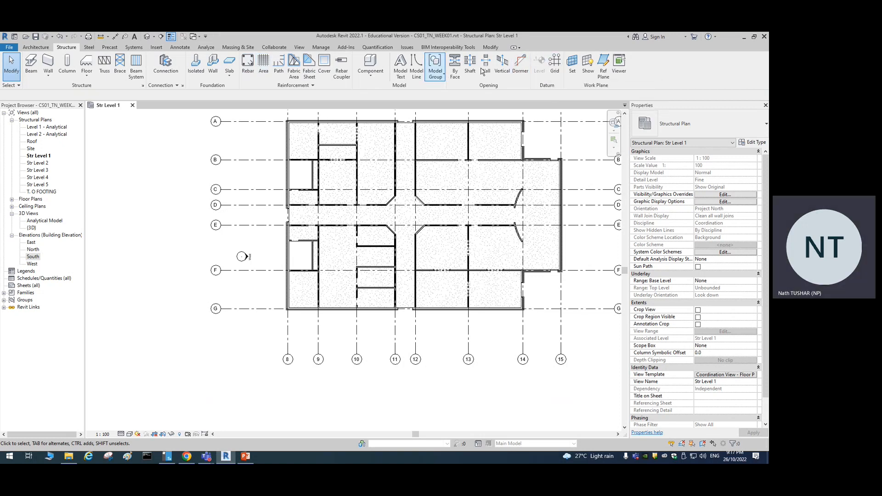
left_click(554, 67)
key("Escape")
key("Escape")
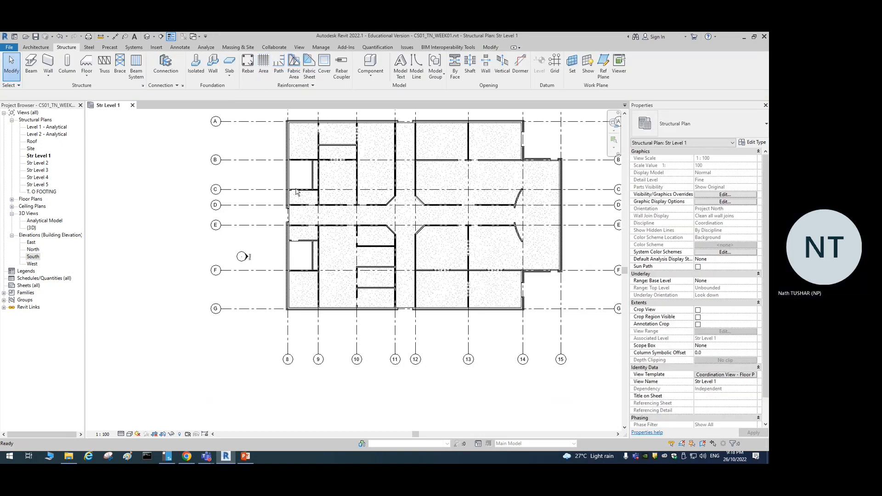
- Copy grid G straight south to a position between the building's south wall and the south bubbles of the vertical grids
left_click(259, 314)
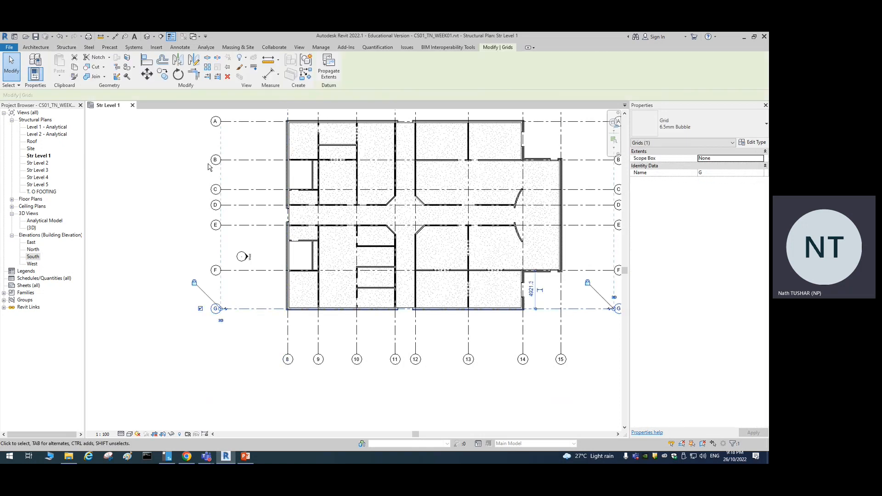
key("c")
key("o")
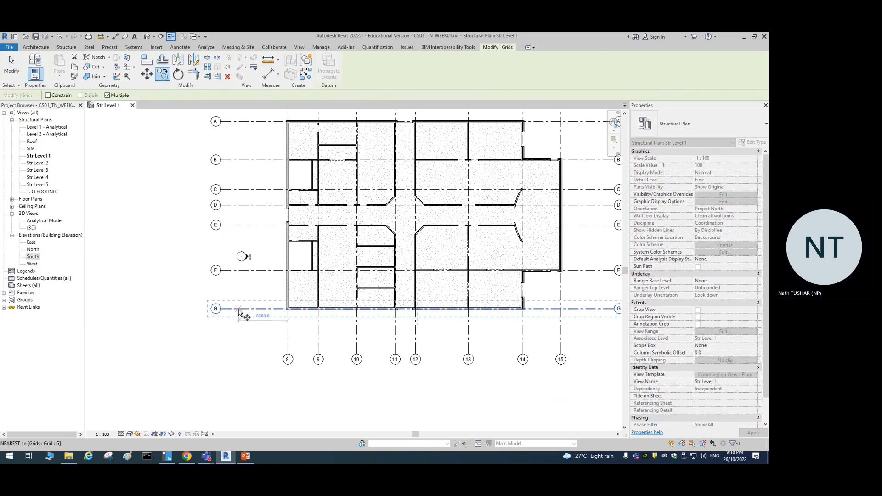
left_click(238, 309)
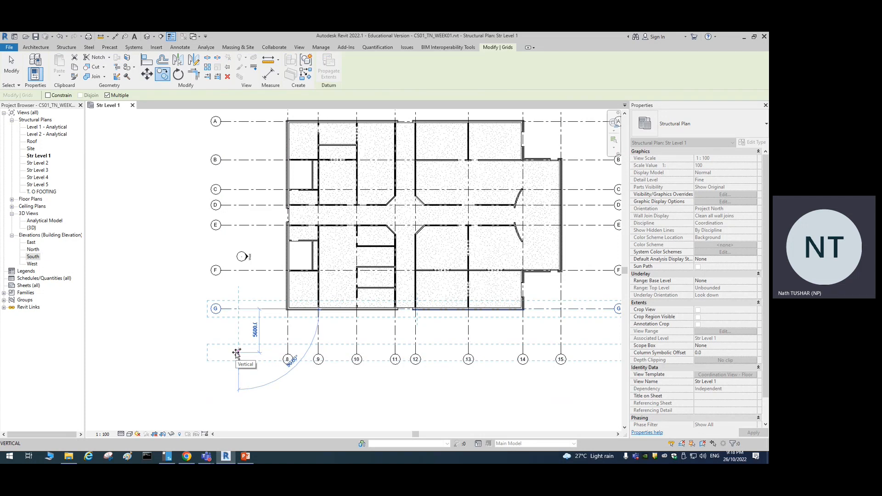
left_click(239, 338)
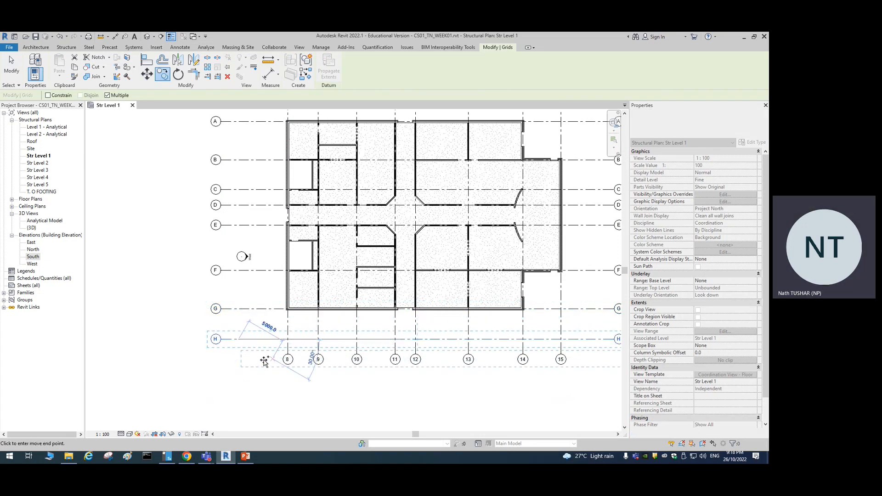
- Leave the running grid copy and undo the added grid H on the Str Level 1 plan
scroll(215, 345, "up", 3)
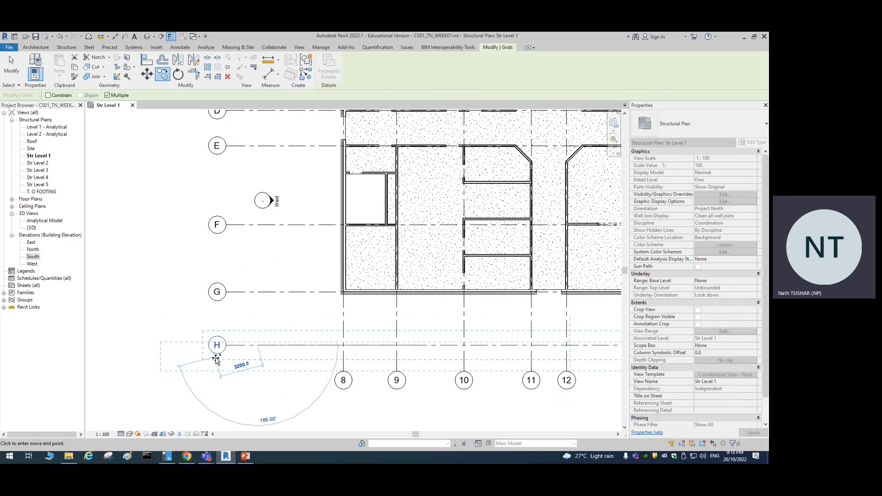
key("Escape")
key("ctrl+z")
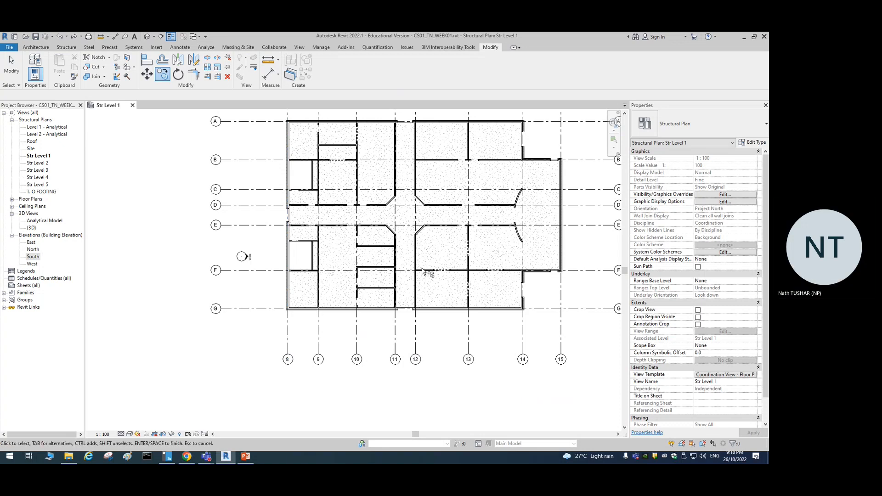
left_click(14, 70)
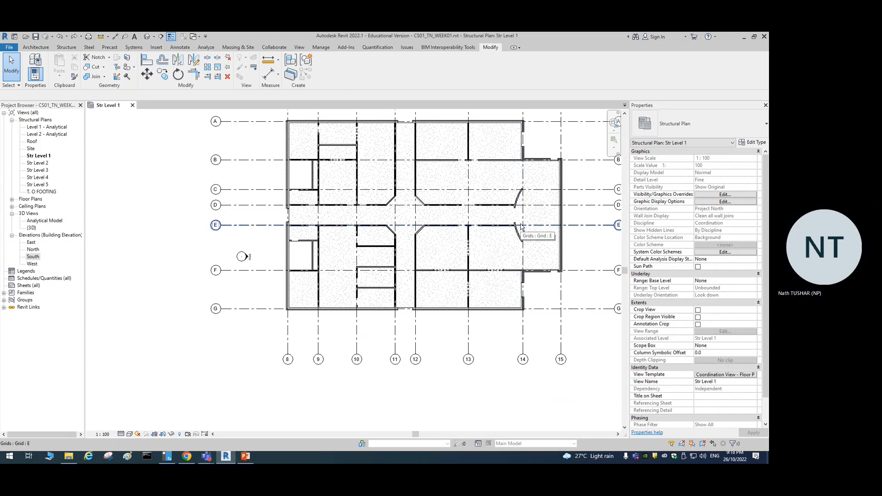
- Try to rename grid line 8 as 1 from its upper bubble
scroll(522, 228, "up", 1)
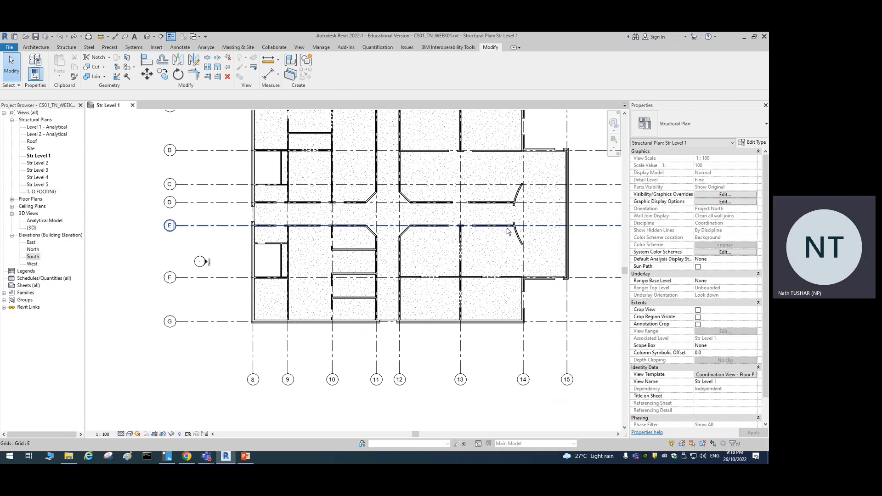
scroll(433, 396, "down", 1)
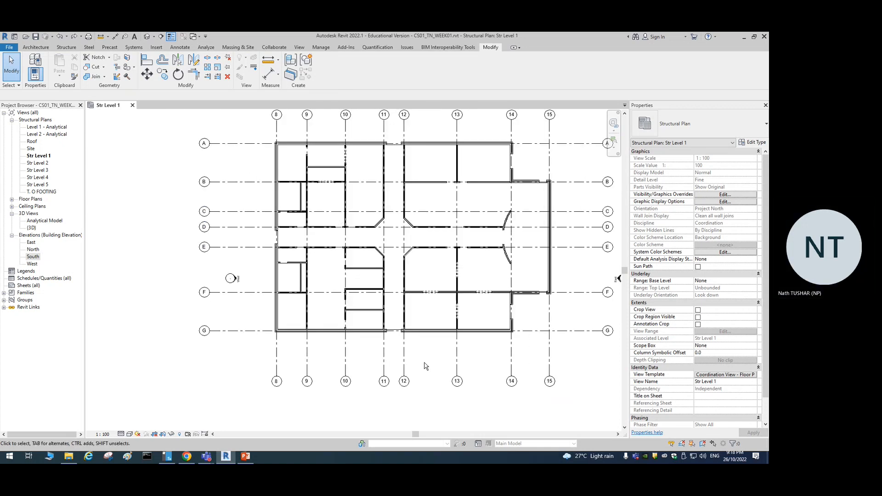
middle_click_drag(426, 366, 399, 382)
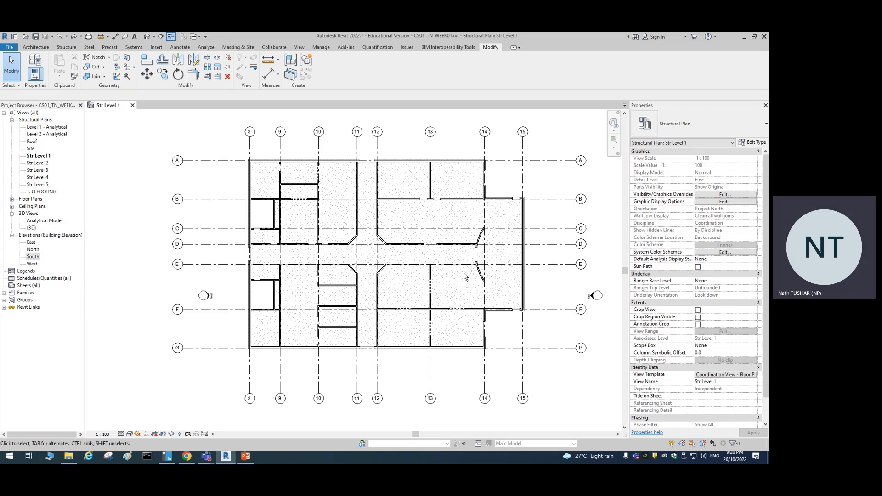
left_click(249, 134)
left_click(250, 133)
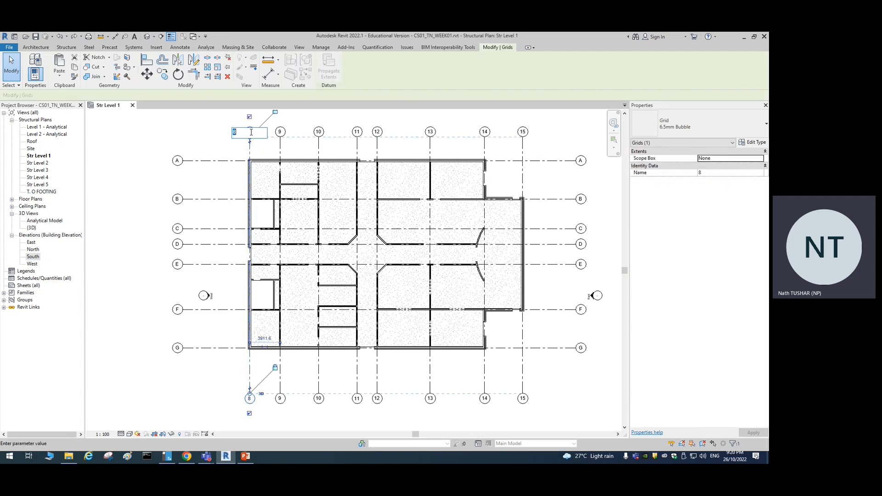
type("1")
key("Escape")
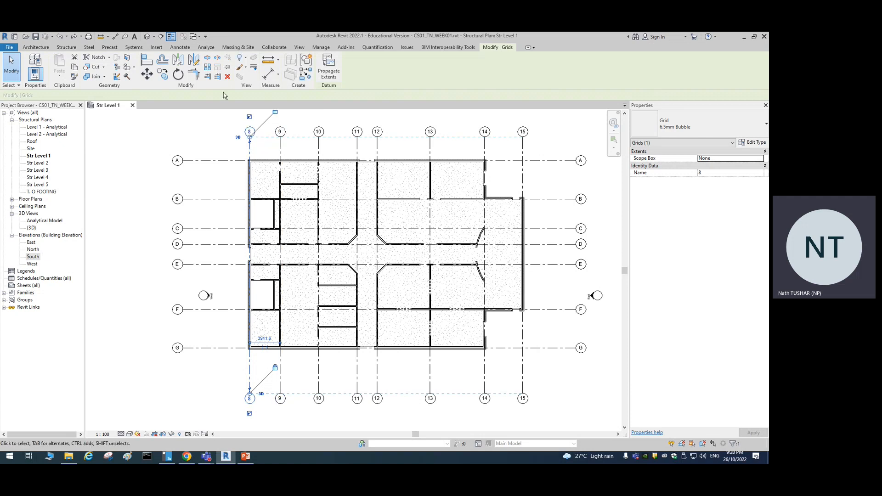
left_click(213, 146)
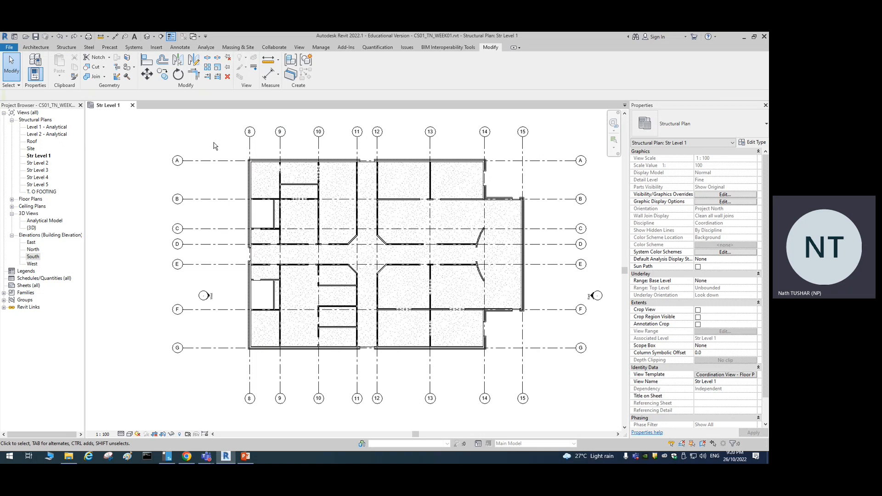
left_click(250, 137)
left_click(250, 132)
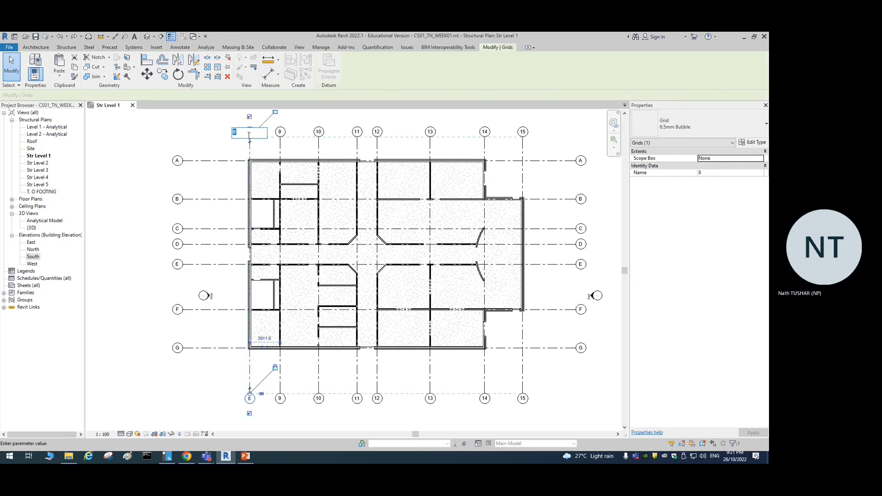
type("1")
key("Escape")
left_click(211, 142)
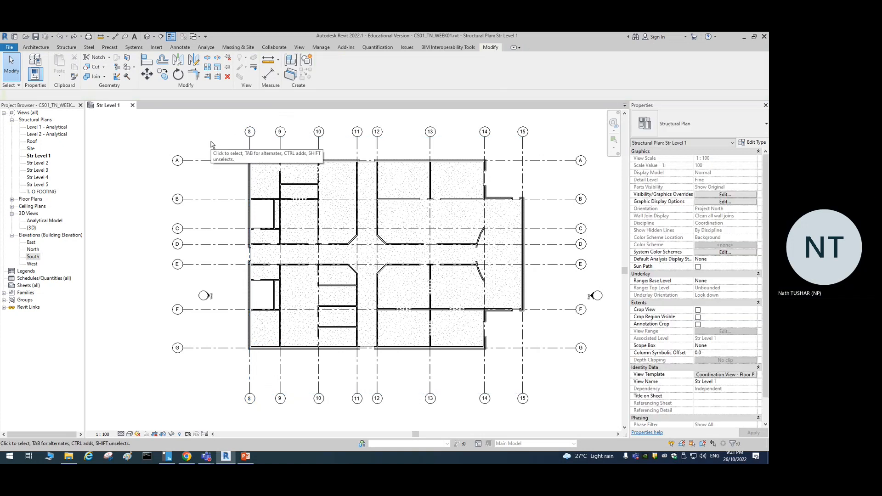
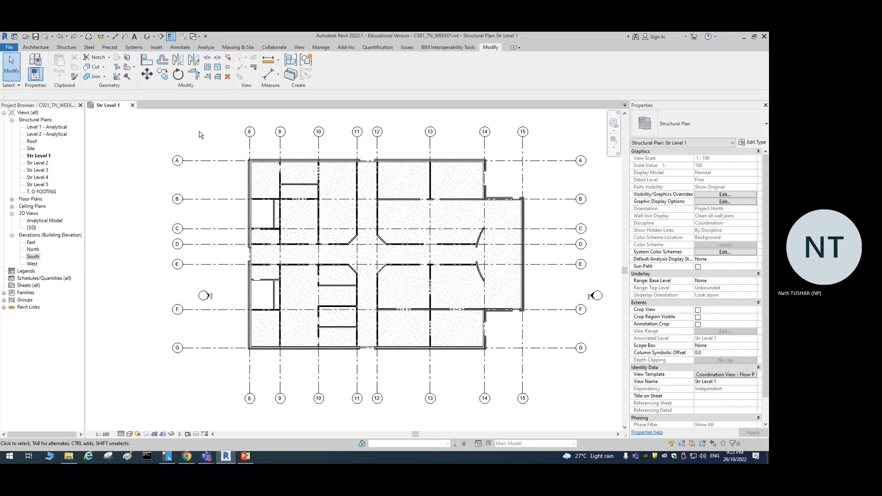
- Start placing a structural column and examine the available column families and sizes
left_click(71, 50)
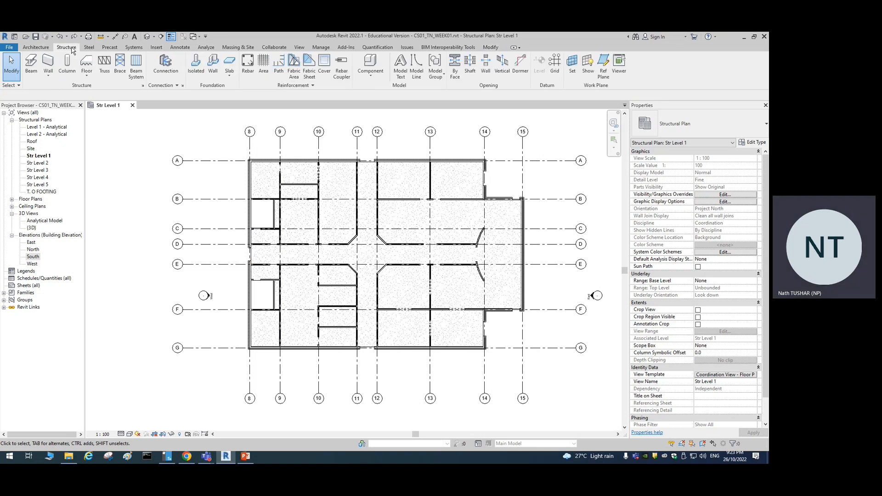
left_click(68, 72)
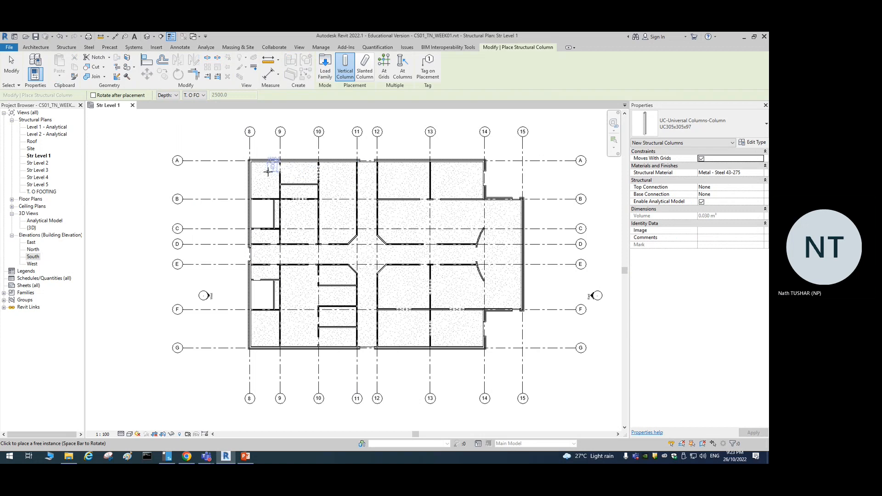
left_click(700, 132)
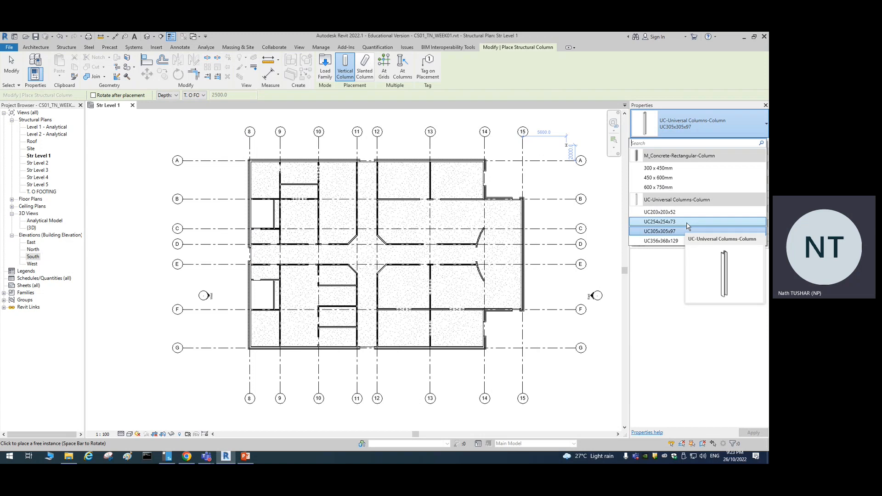
- Browse the family library to the US Structural Columns folder and leave without loading a family
left_click(328, 71)
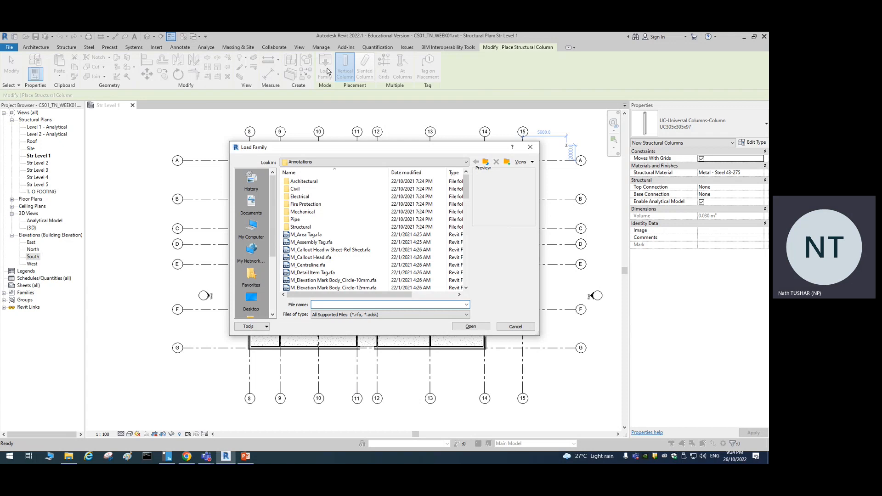
left_click(486, 163)
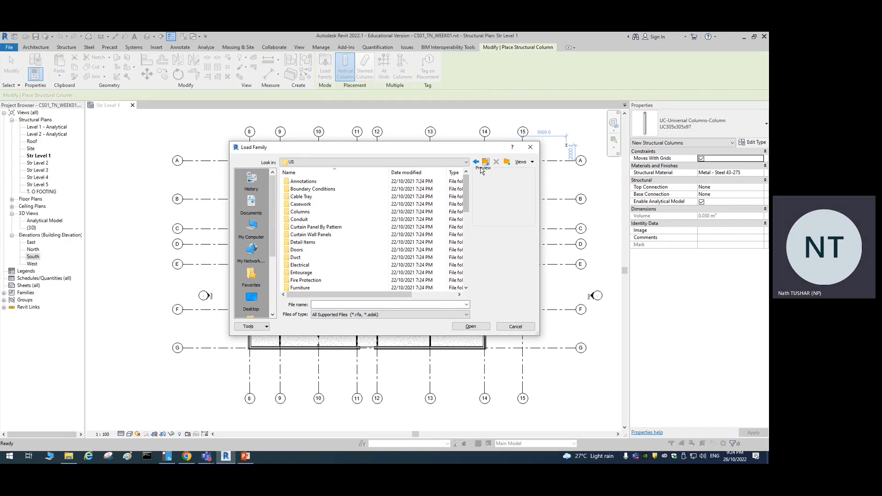
left_click_drag(467, 202, 472, 261)
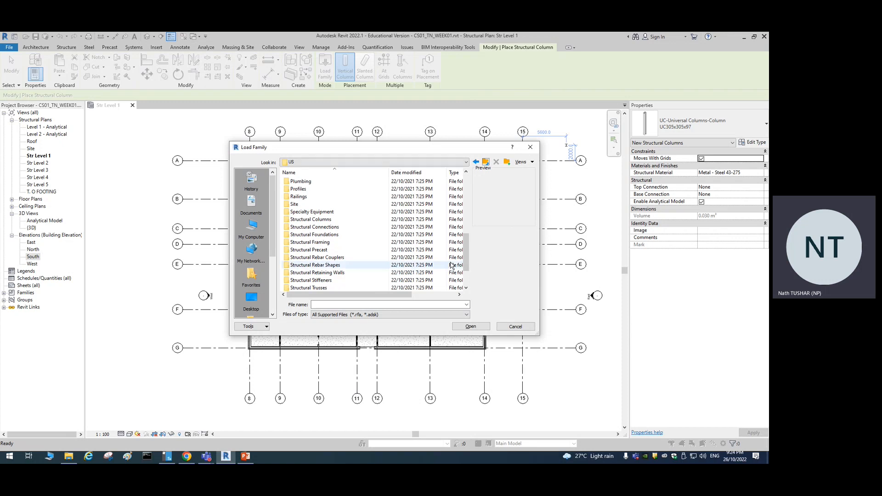
double_click(314, 220)
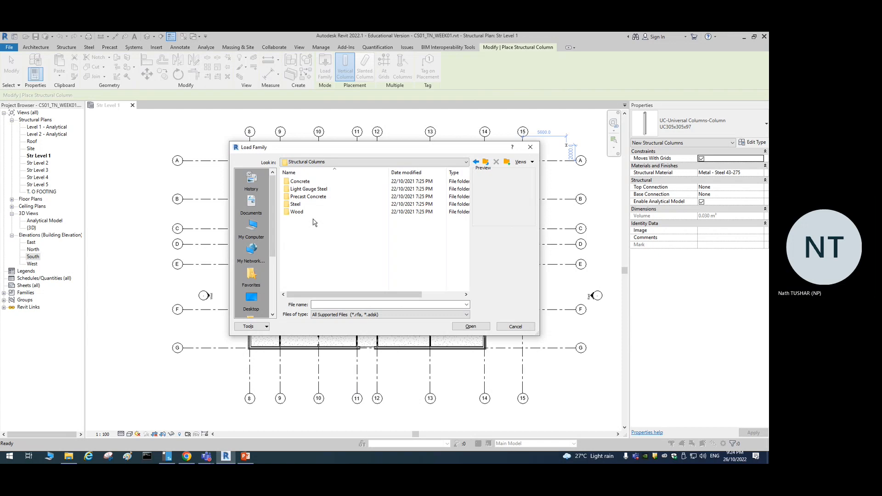
left_click(525, 327)
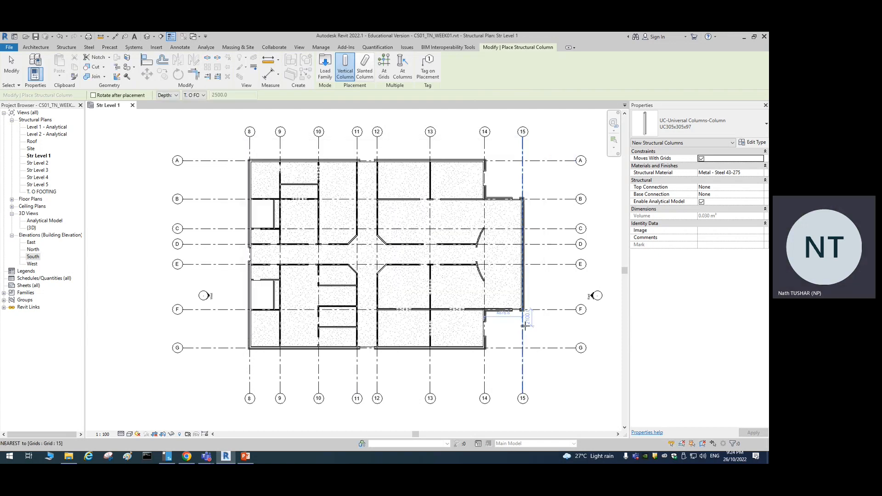
left_click(12, 67)
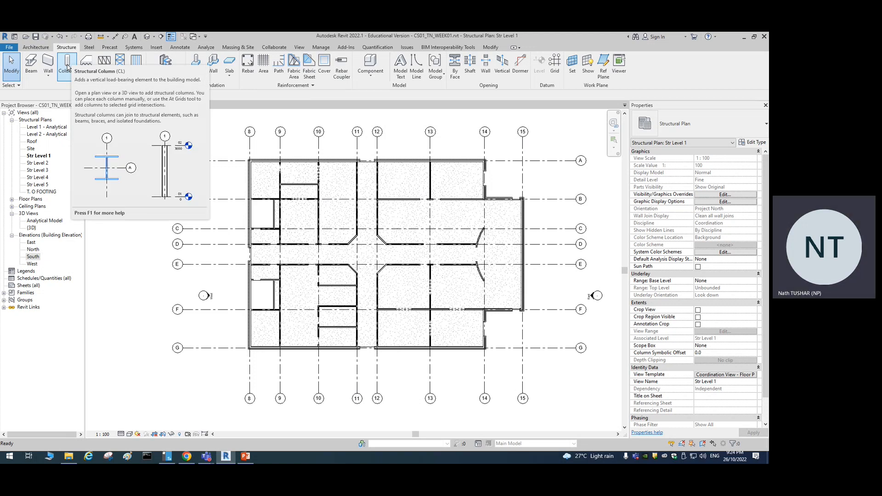
left_click(67, 67)
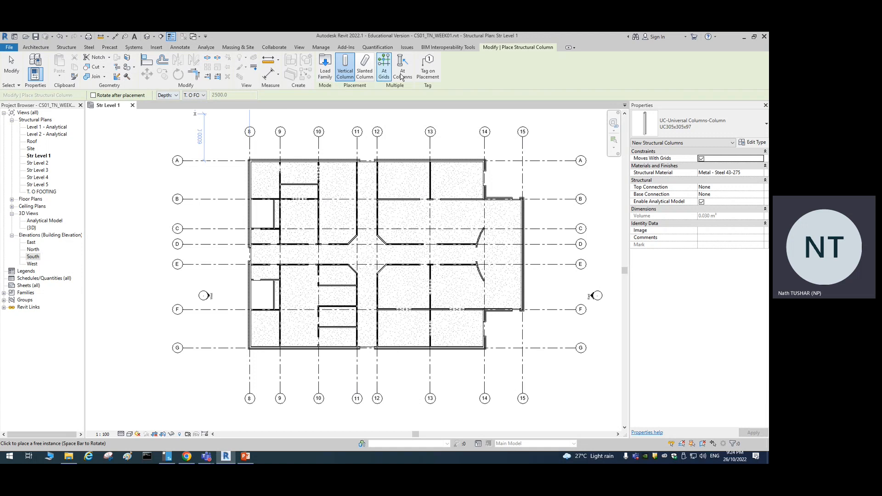
left_click(324, 71)
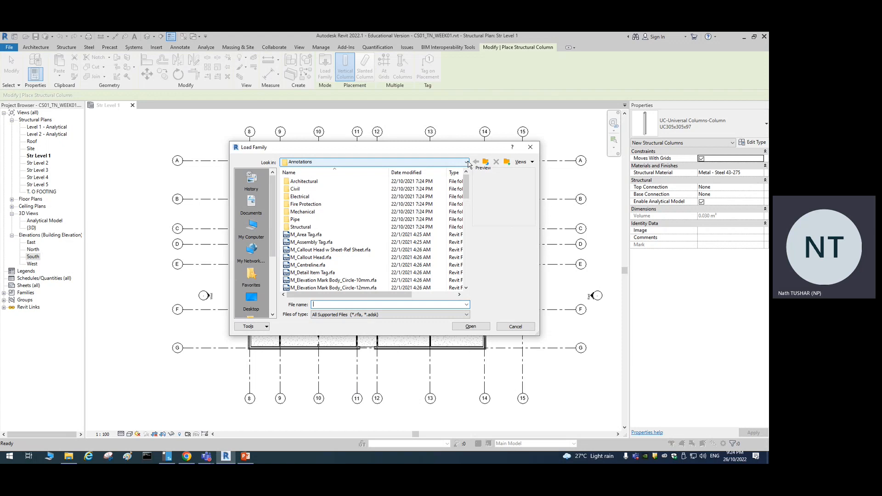
left_click(515, 326)
left_click(59, 48)
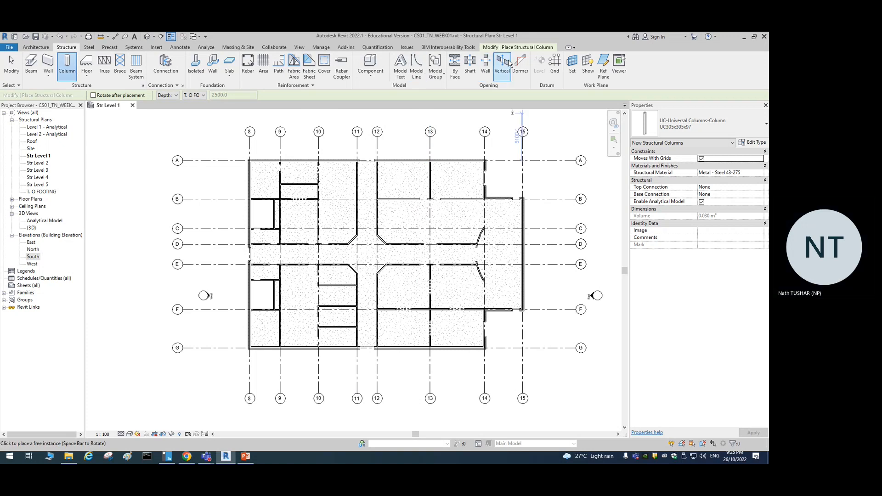
key("Escape")
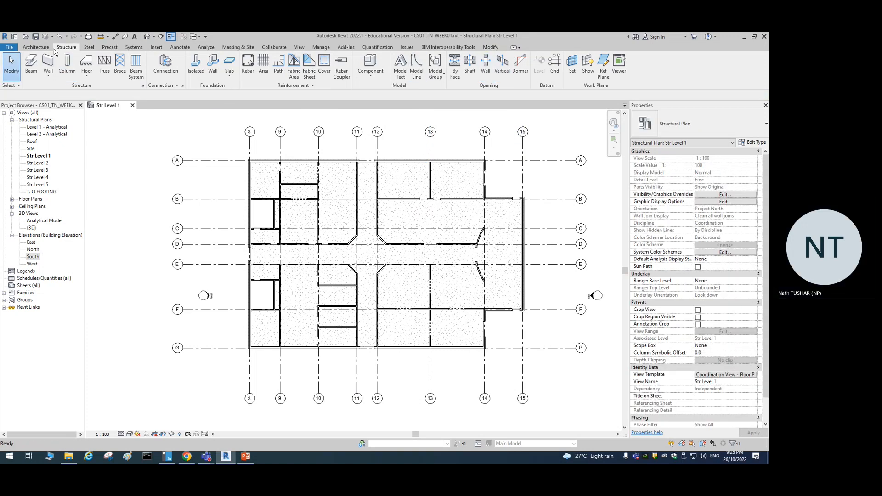
- Start placing a structural column and browse the loadable family library up to the English folder
left_click(67, 67)
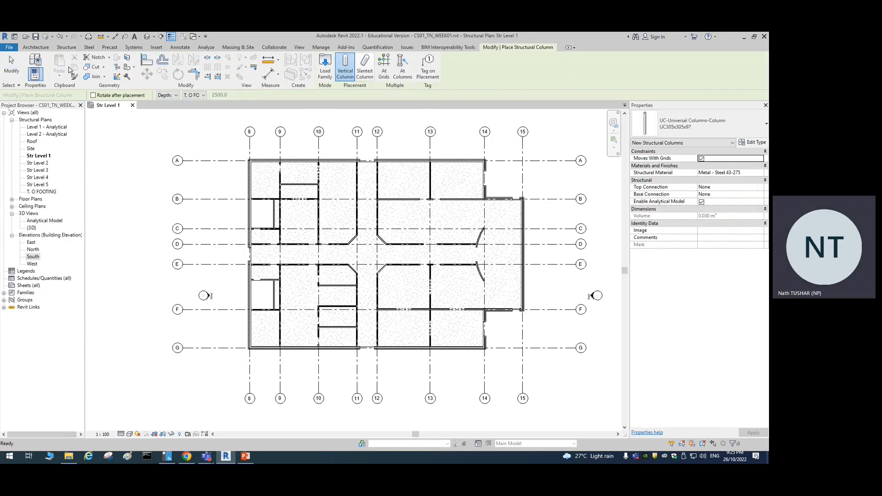
left_click(326, 71)
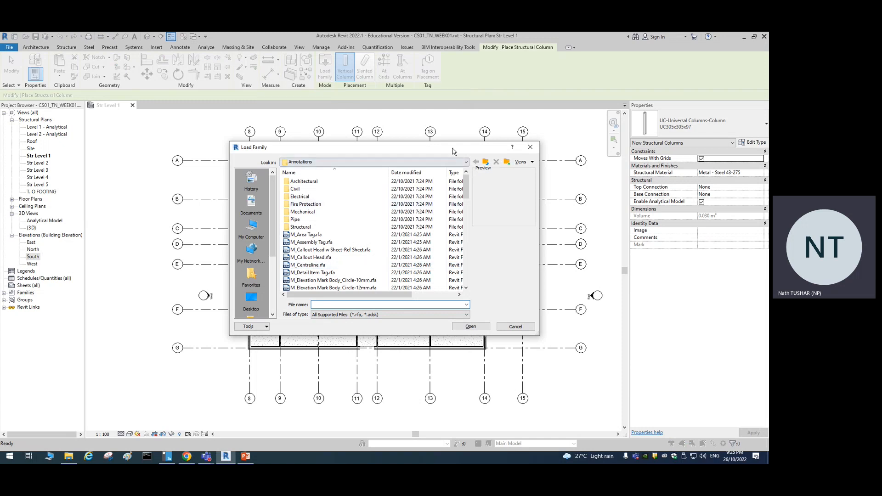
mouse_move(452, 151)
left_mouse_down()
mouse_move(420, 130)
mouse_move(436, 135)
left_mouse_up()
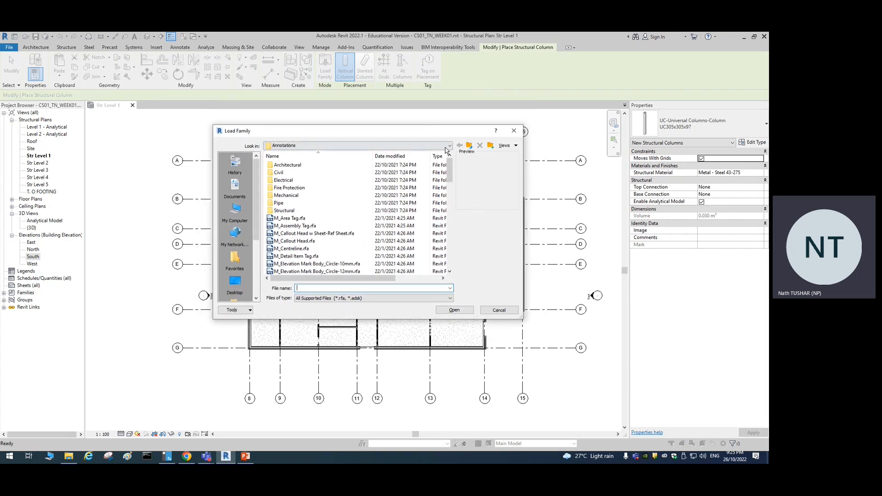
left_click(445, 148)
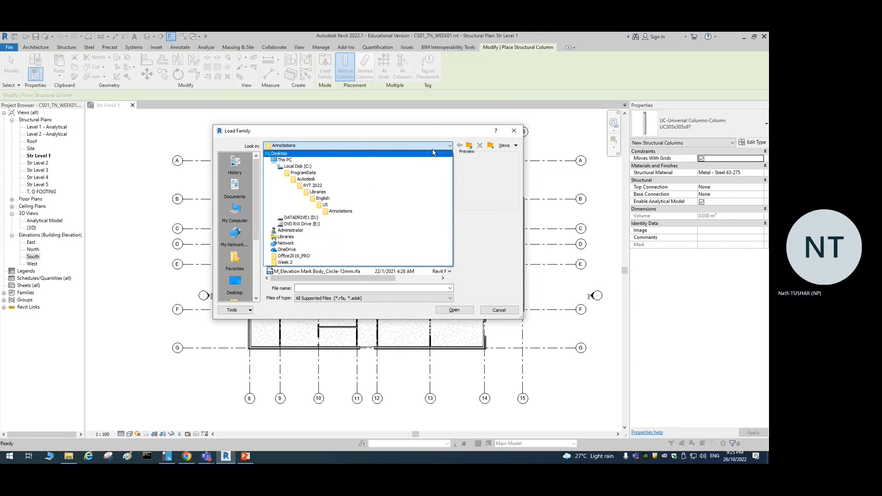
left_click(341, 211)
left_click(436, 147)
left_click(436, 148)
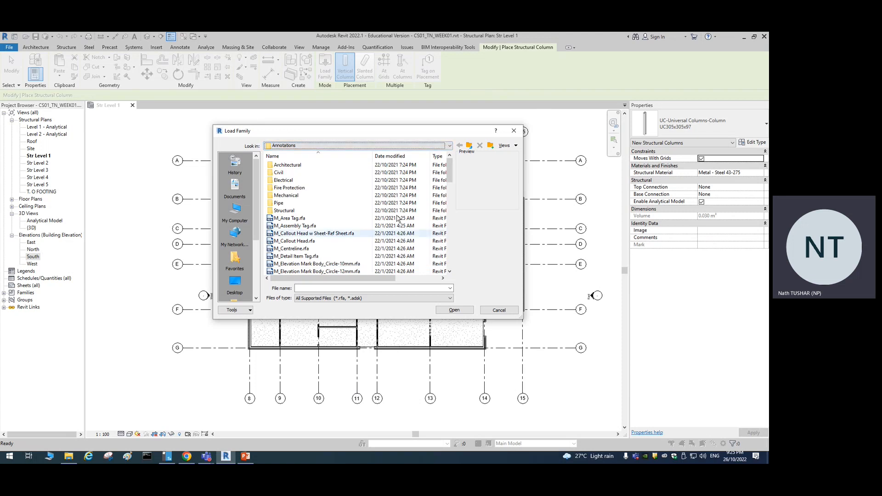
left_click(426, 146)
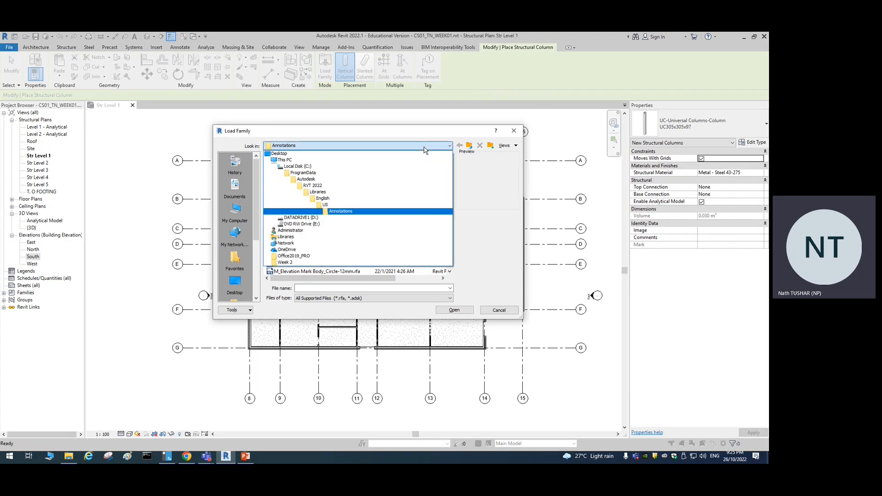
left_click(334, 202)
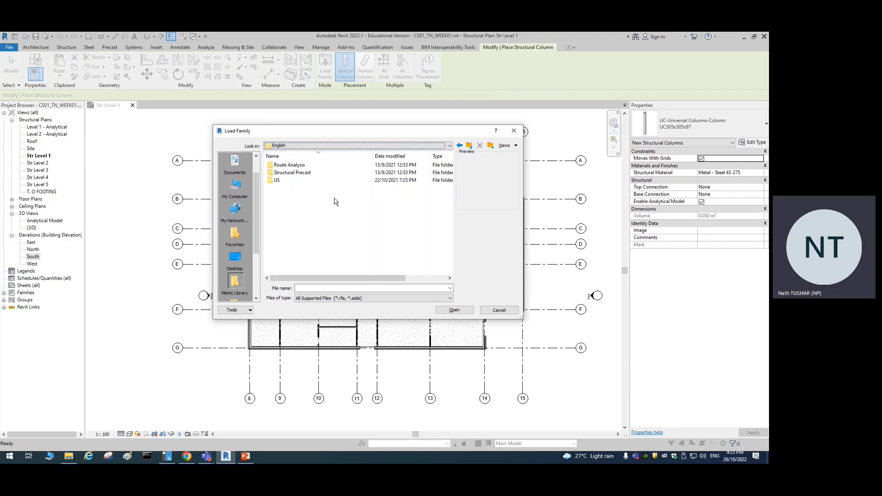
left_click(448, 147)
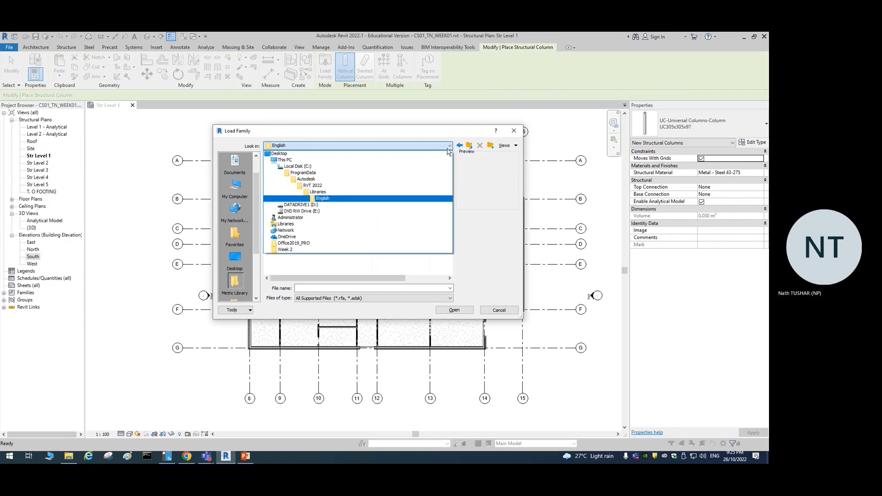
left_click(340, 199)
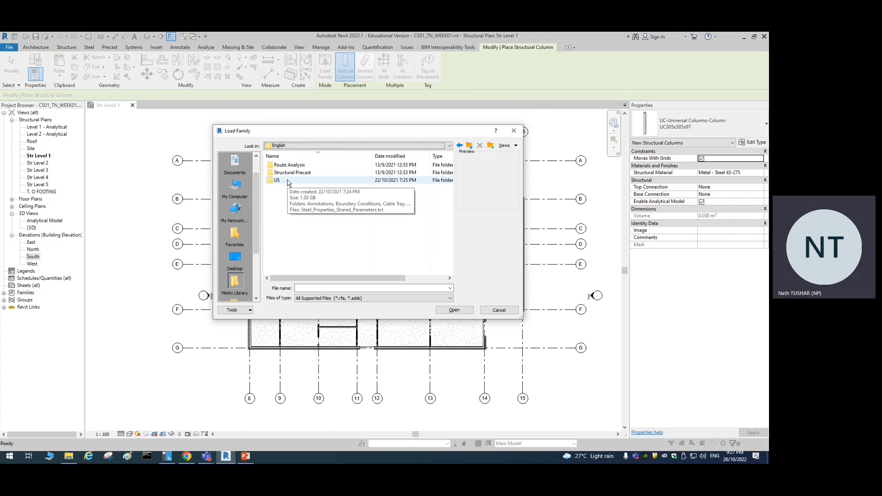
- Open the Structural Columns folder inside the US family library
double_click(281, 180)
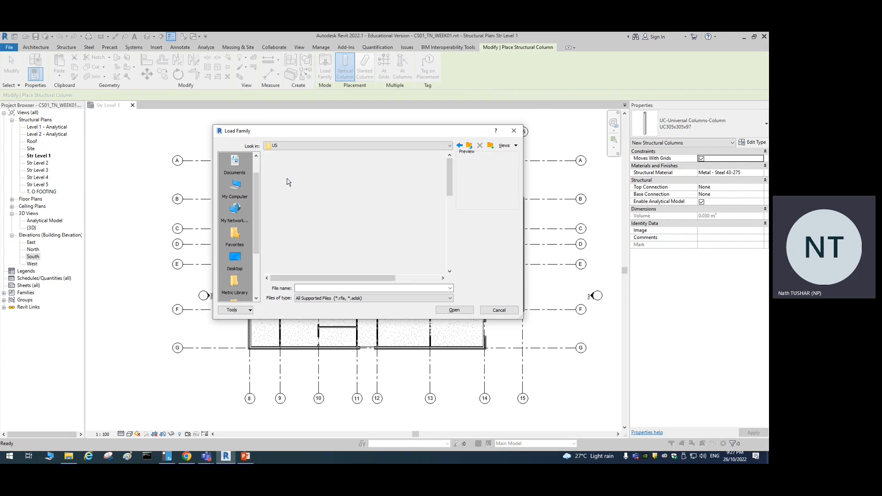
scroll(321, 220, "down", 8)
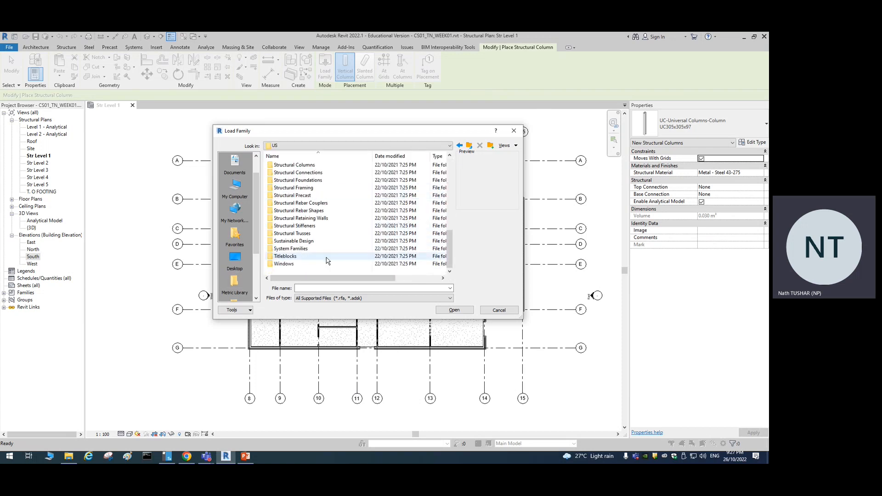
scroll(319, 234, "up", 1)
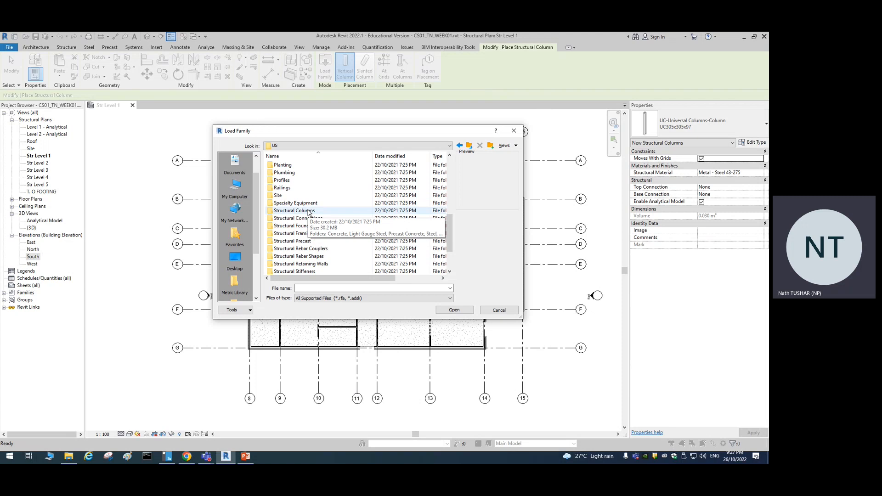
double_click(307, 211)
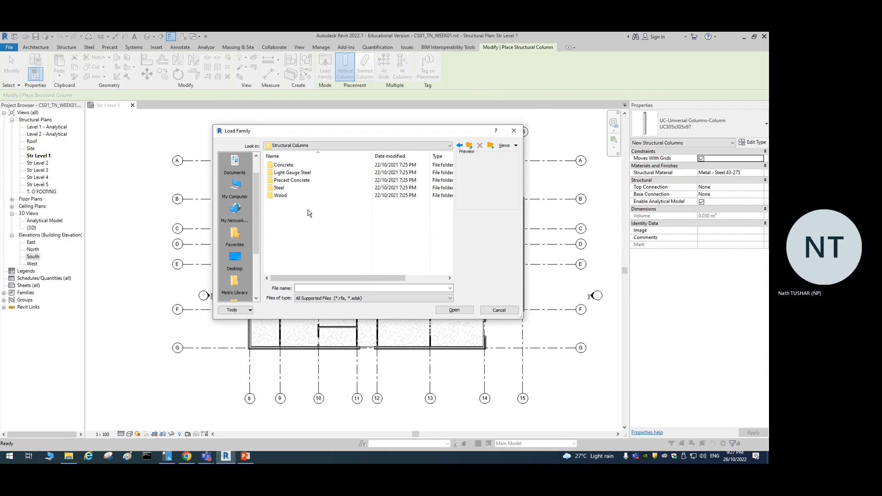
- Compare the locations of the Columns and Structural Columns folders in the US library, and return to Structural Columns
left_click(468, 146)
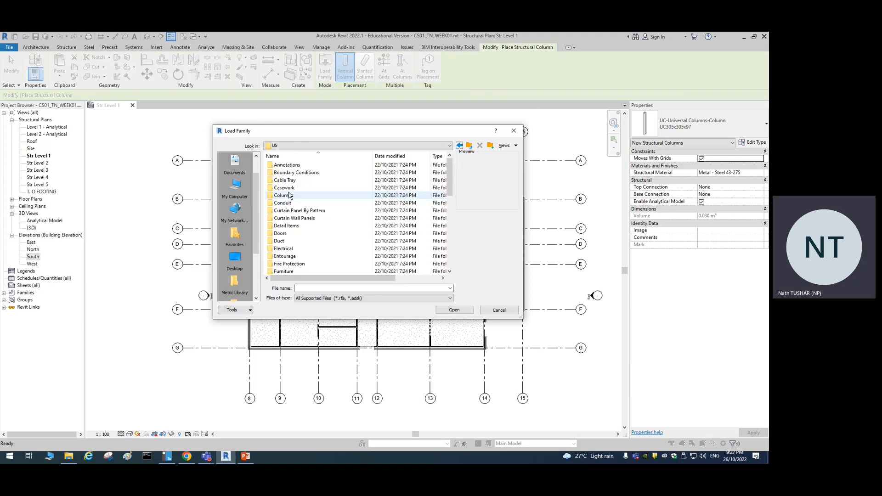
scroll(294, 207, "down", 10)
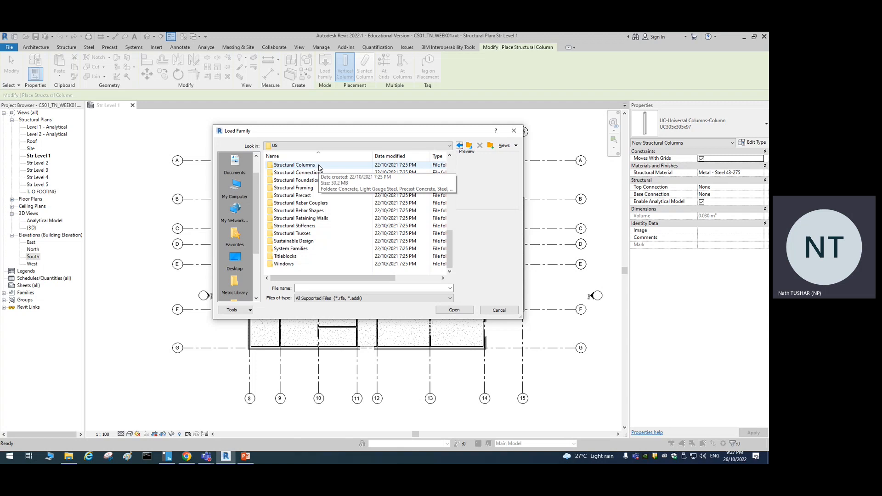
scroll(320, 167, "up", 10)
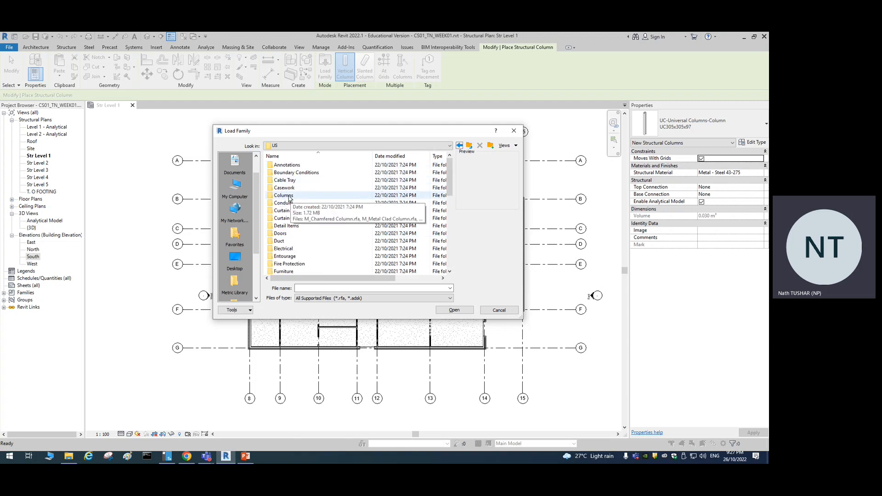
scroll(289, 198, "down", 10)
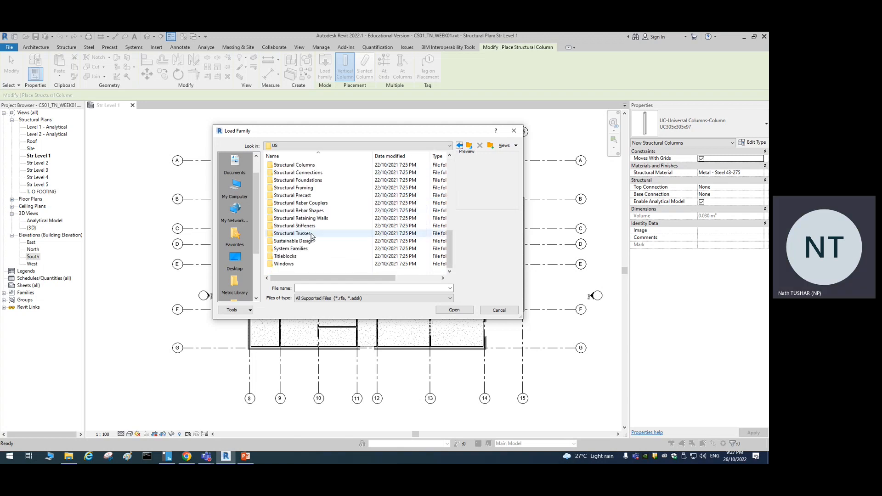
double_click(286, 165)
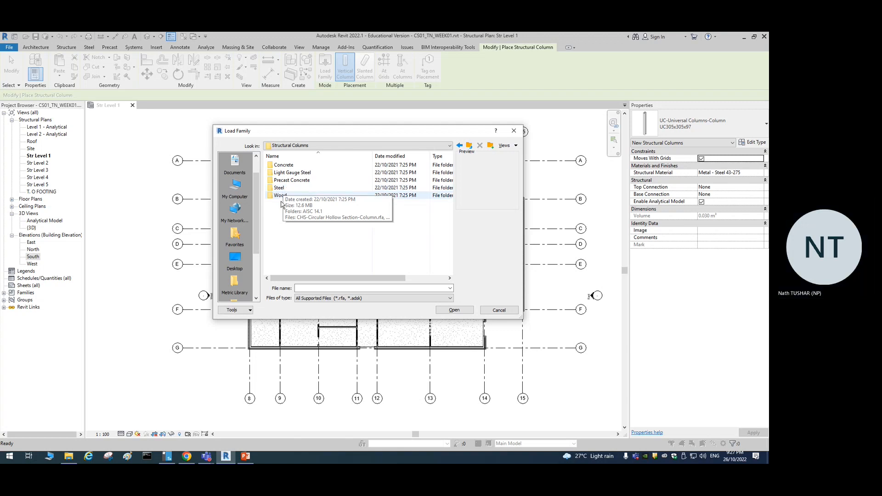
- Open the Steel column folder, enlarge the file dialog and widen its name column to show the full family list
left_click(280, 188)
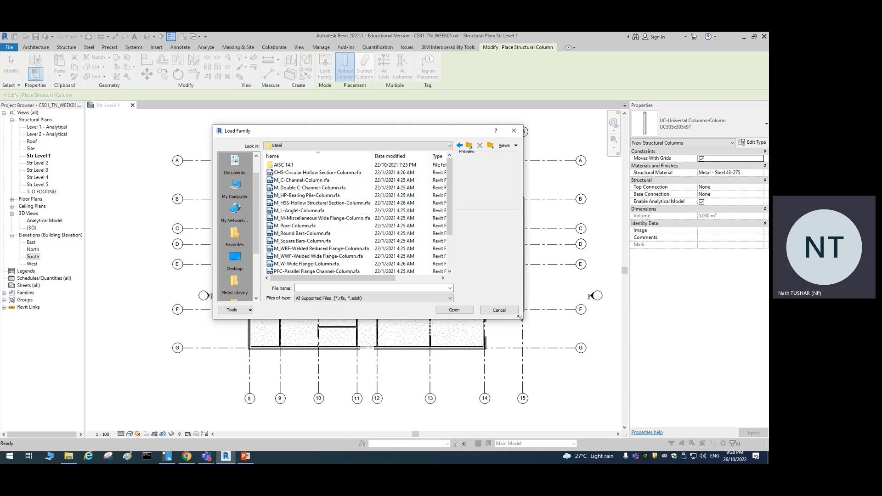
left_click_drag(520, 317, 576, 361)
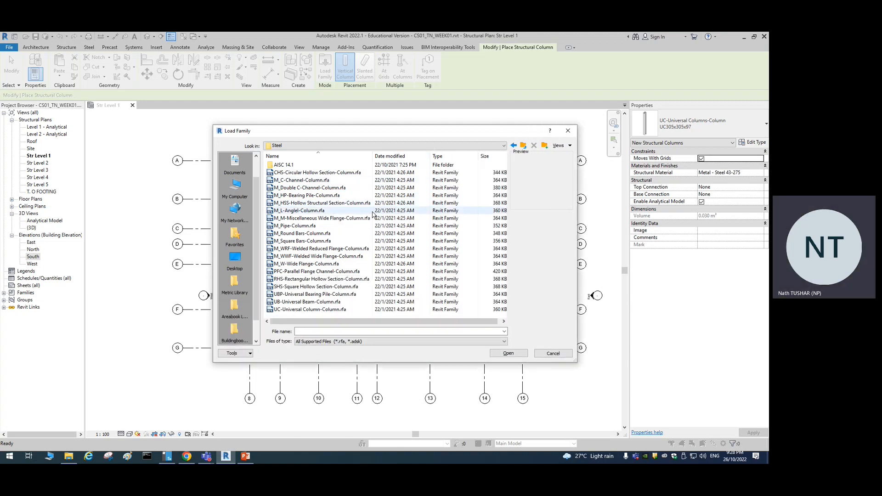
left_click_drag(373, 156, 408, 157)
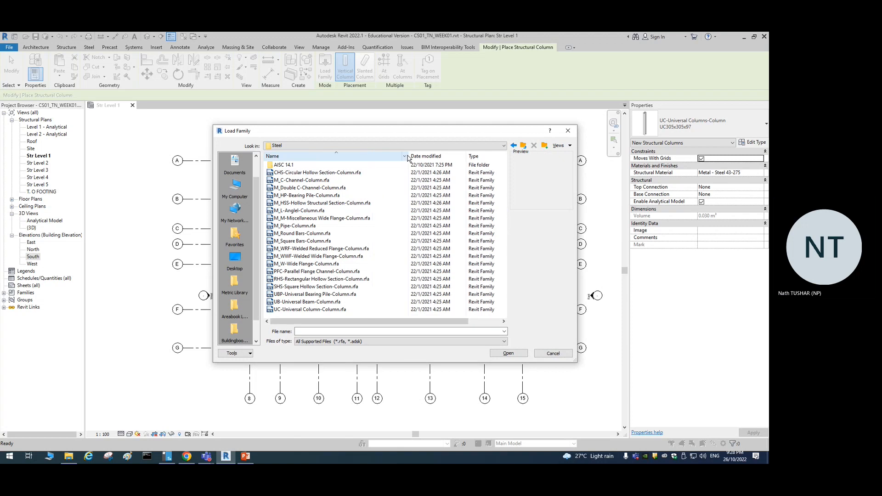
- Preview the M_HSS-Hollow Structural Section-Column family, go back to the Structural Columns folder and reopen Steel
left_click(322, 203)
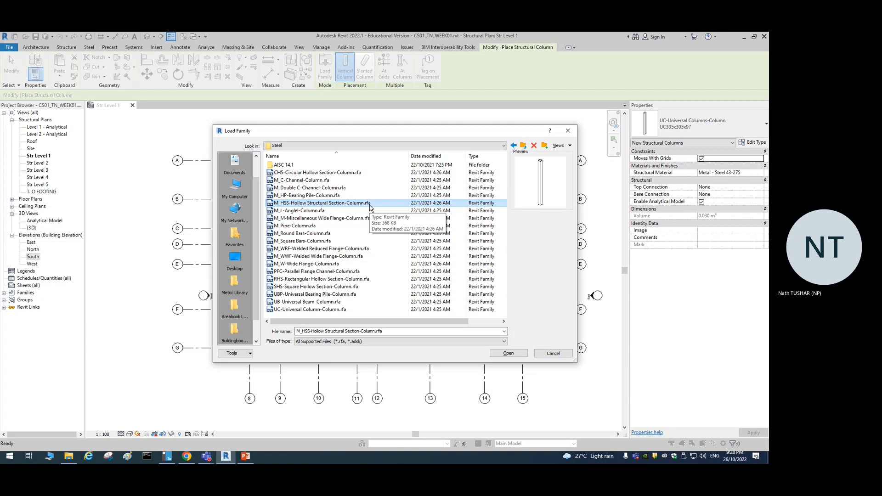
left_click(515, 145)
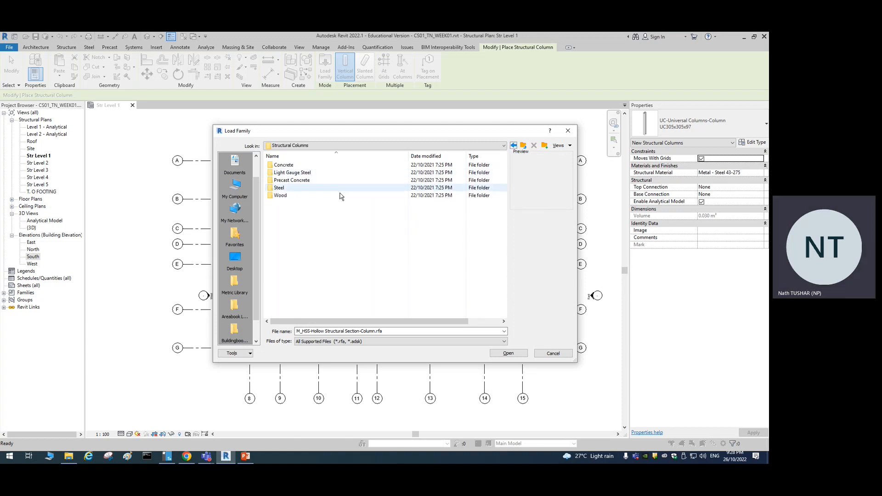
double_click(296, 189)
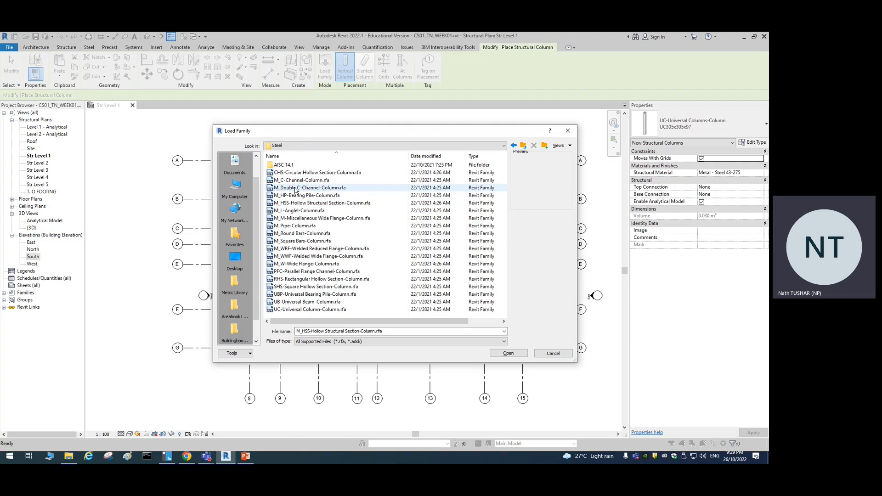
- Choose M_HSS-Hollow Structural Section-Column.rfa as the family to load and open its type selection
left_click(299, 203)
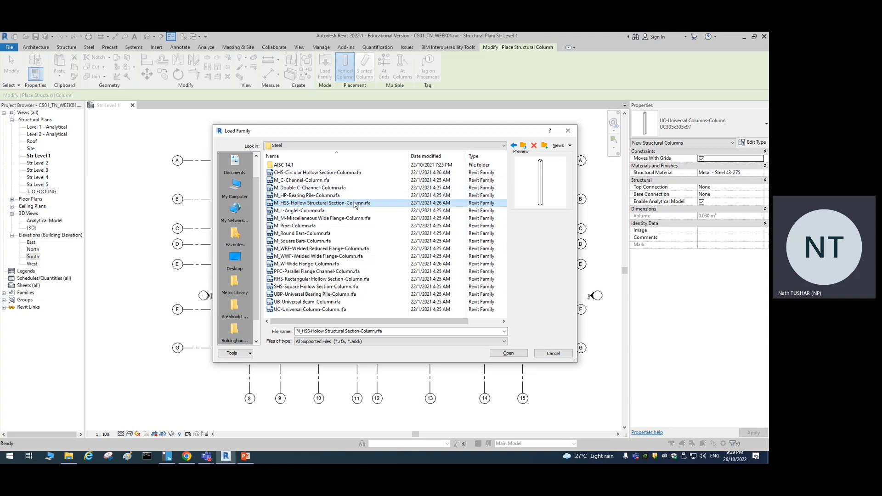
key("F2")
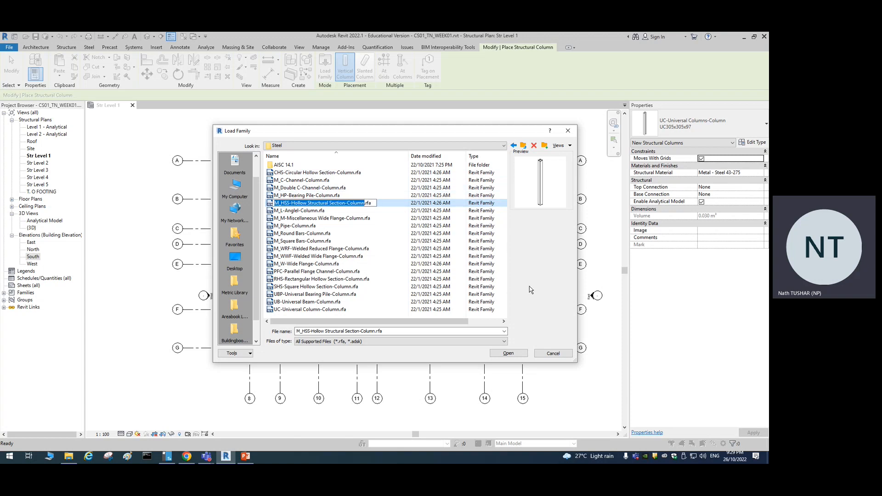
left_click(516, 353)
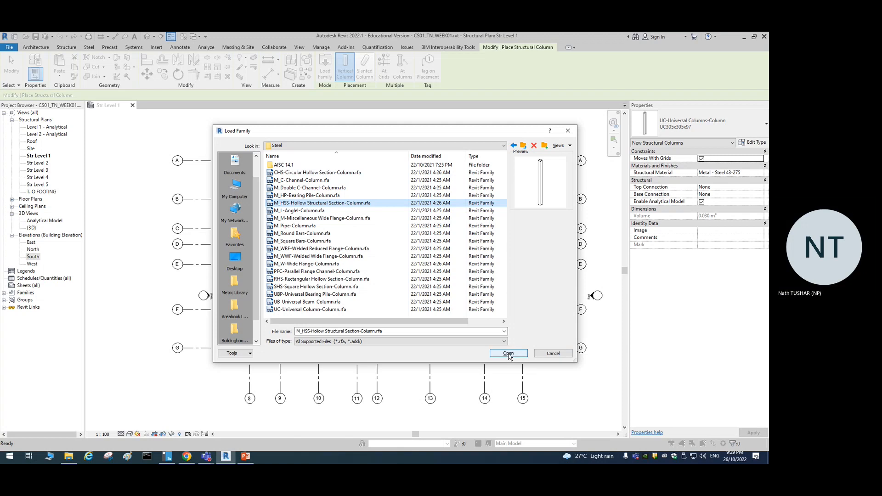
left_click(509, 354)
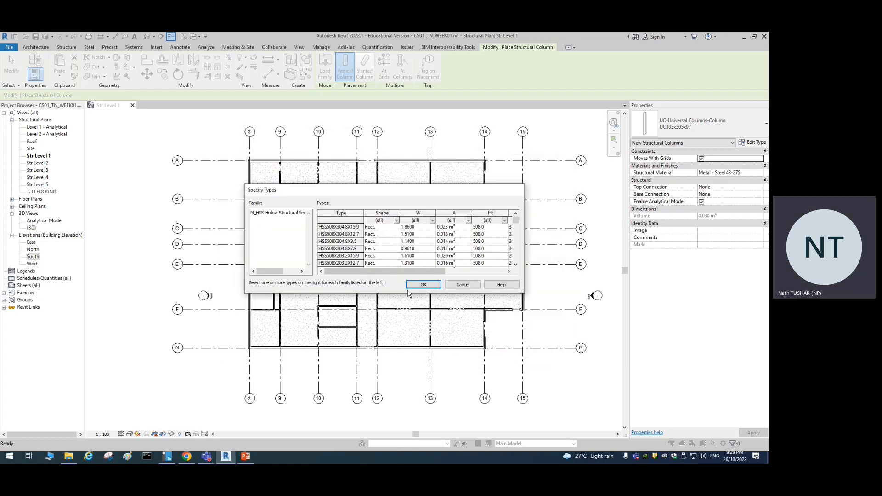
- Enlarge and reposition the type selection dialog, and look through the available hollow section sizes and their dimensions
left_click_drag(523, 292, 588, 428)
left_click_drag(420, 191, 308, 115)
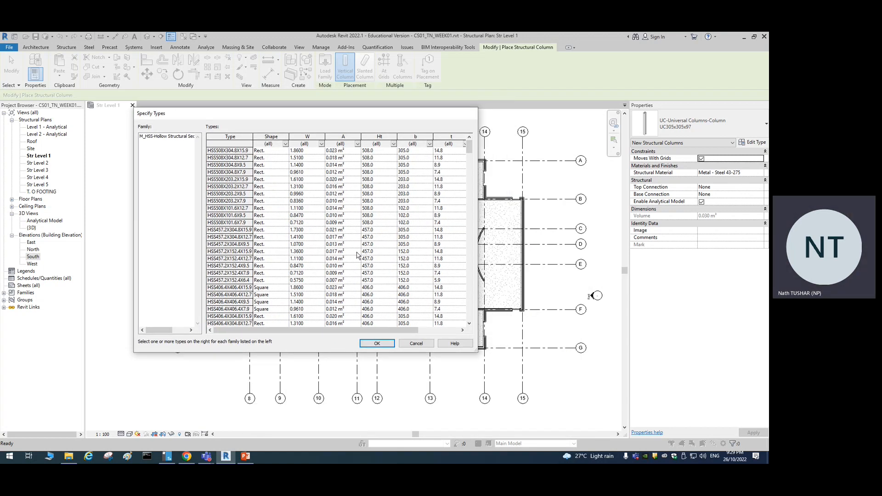
scroll(316, 264, "down", 10)
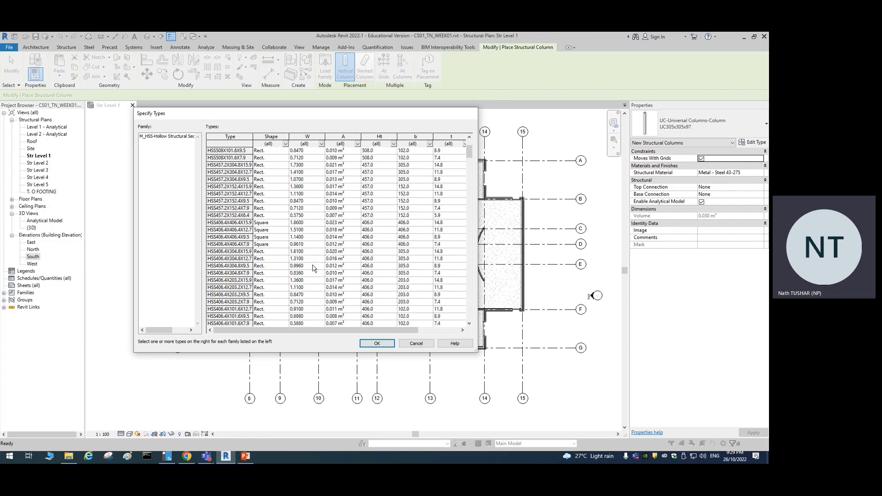
scroll(308, 273, "down", 15)
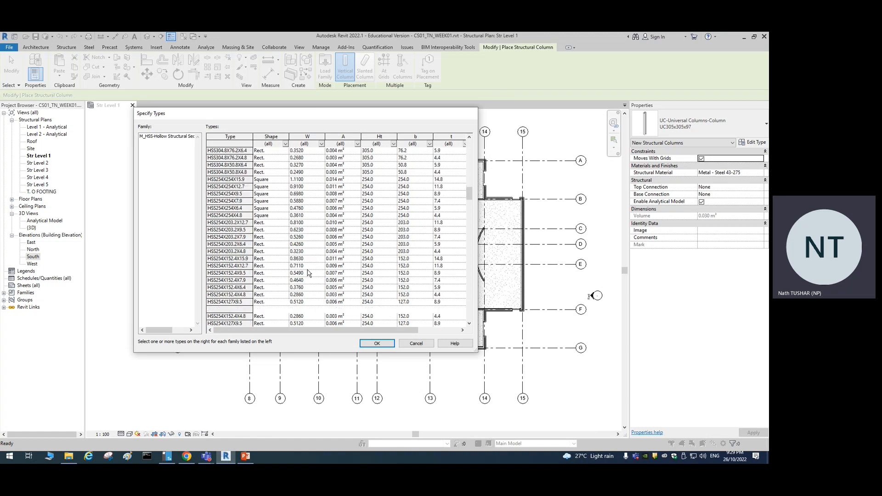
scroll(307, 273, "down", 15)
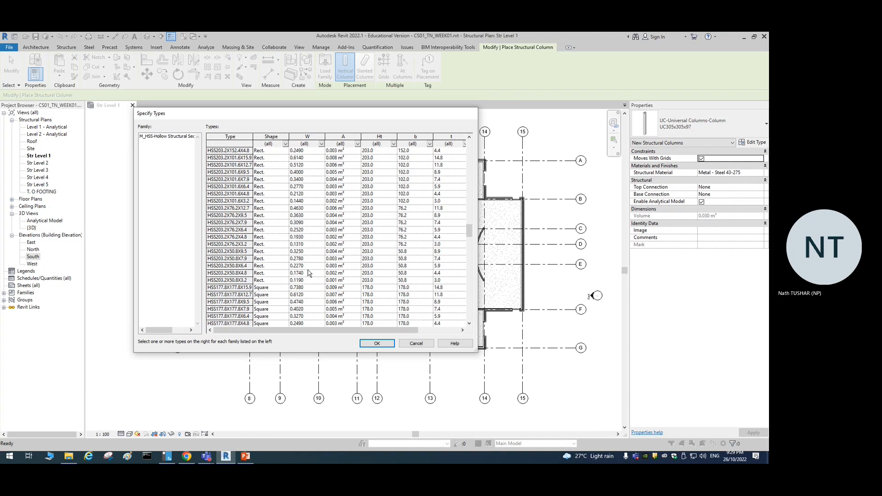
scroll(307, 273, "down", 1)
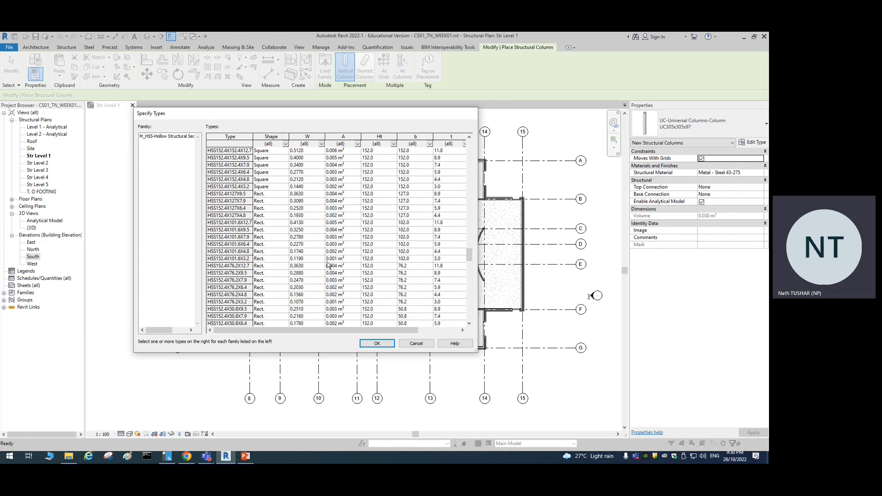
scroll(249, 195, "up", 10)
scroll(257, 195, "up", 6)
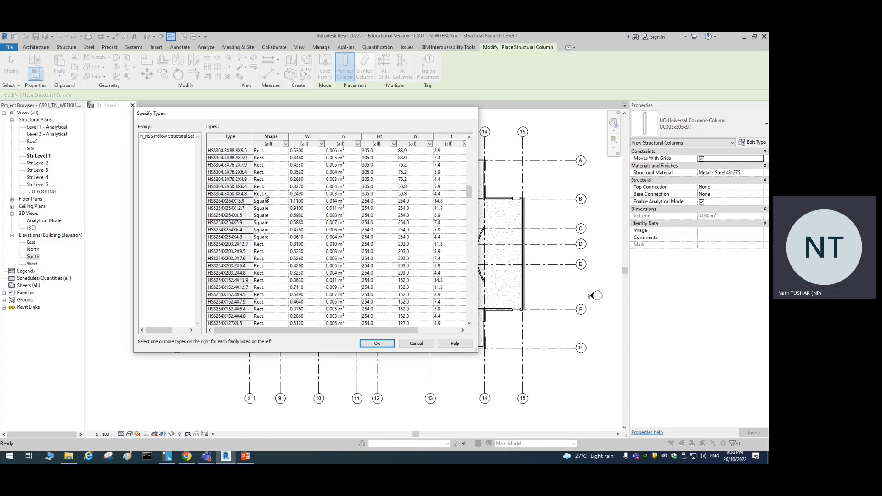
scroll(267, 197, "up", 7)
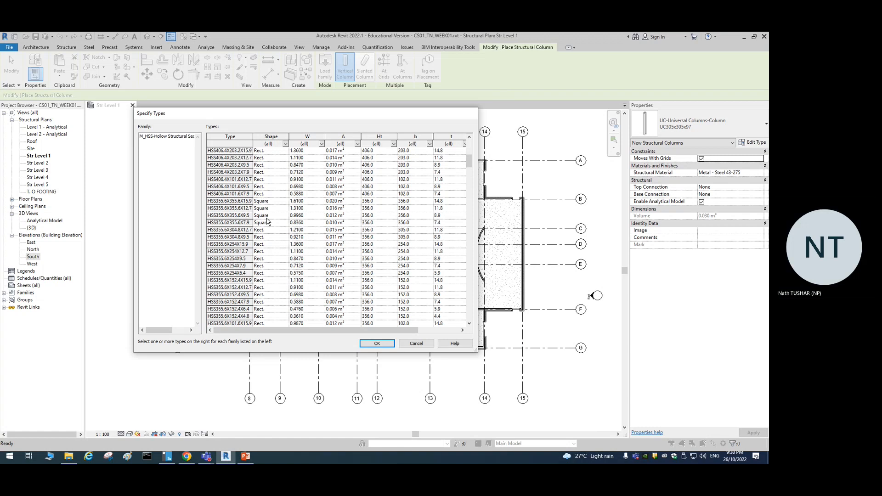
scroll(233, 164, "up", 10)
scroll(232, 197, "down", 1)
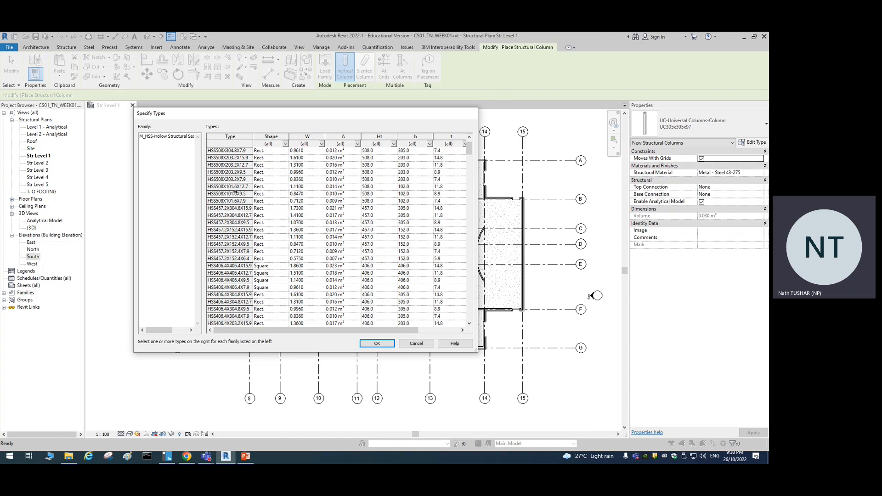
- Find the square 152.4 x 152.4 sections, highlight HSS152.4X152.4X15.9 and widen the Type column to read the full type names
scroll(237, 237, "down", 10)
scroll(237, 237, "down", 15)
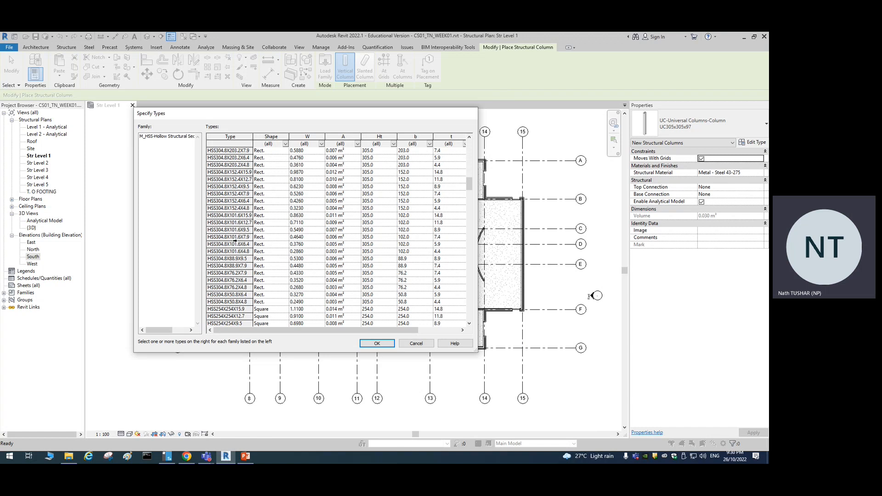
scroll(235, 241, "down", 11)
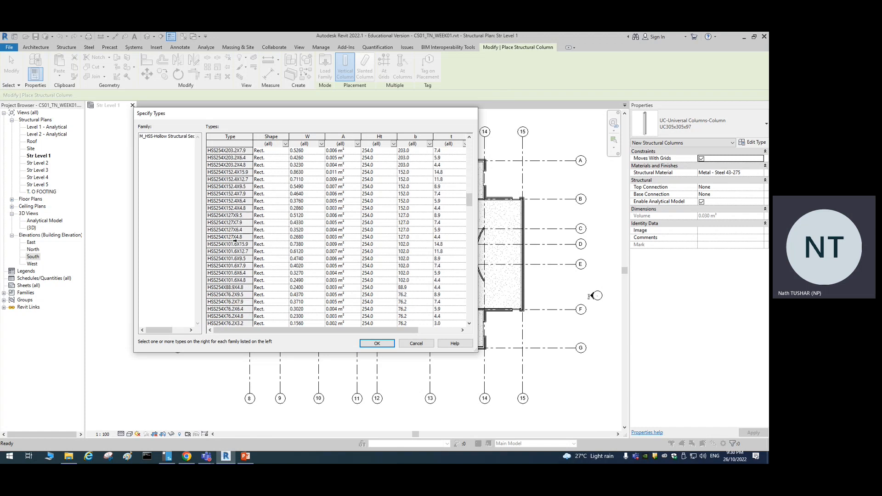
scroll(234, 246, "down", 12)
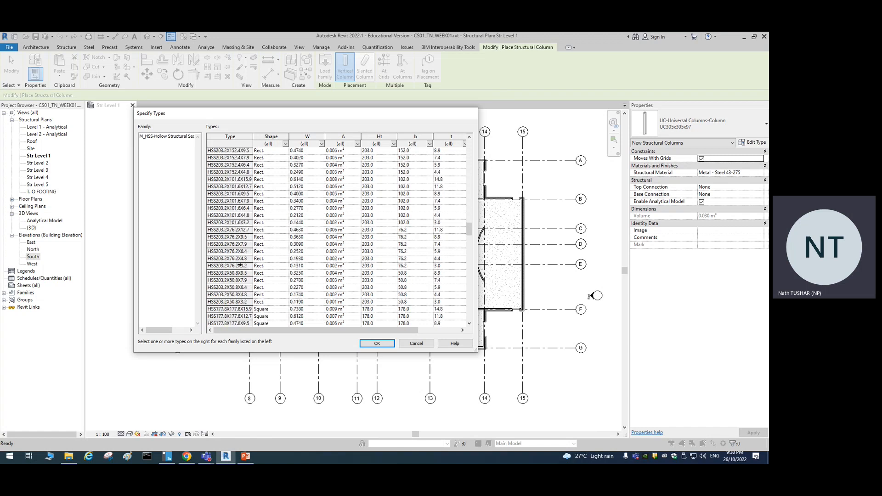
scroll(239, 265, "down", 9)
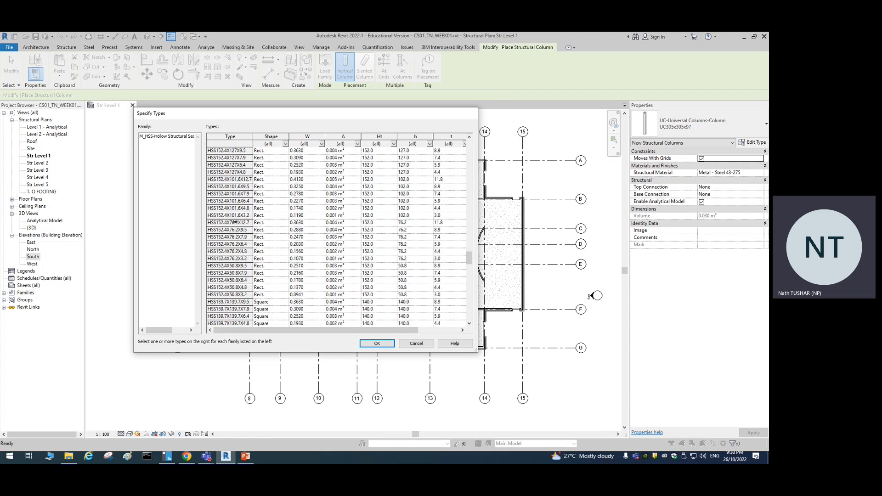
scroll(240, 215, "up", 5)
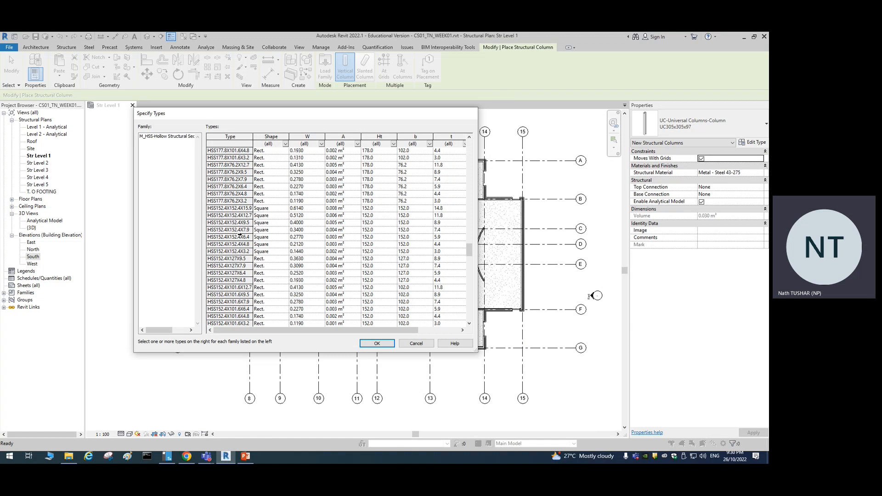
left_click(214, 207)
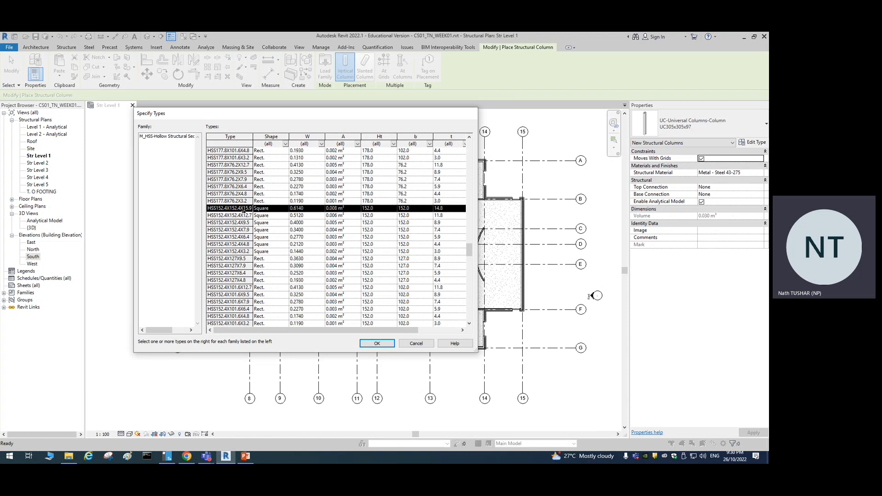
left_click_drag(253, 136, 293, 136)
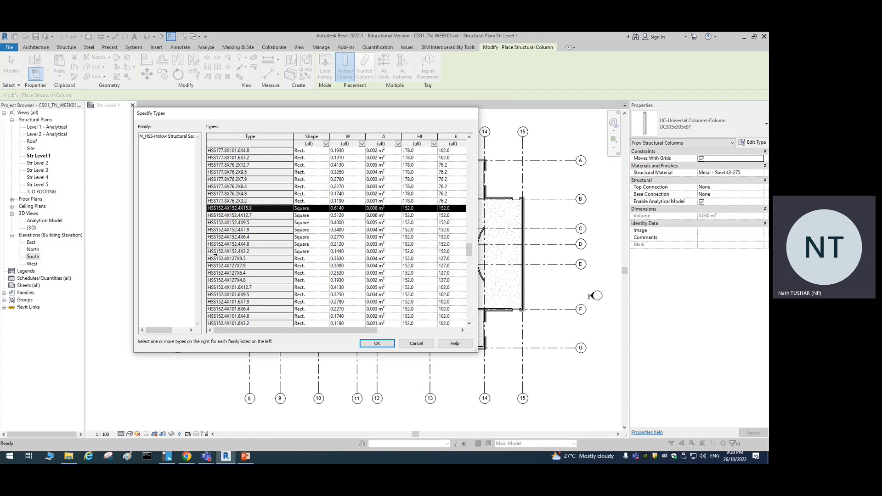
- Choose the HSS152.4X152.4X9.5 type, widen the dialog to show the wall thickness column, and load the type
left_click(217, 223)
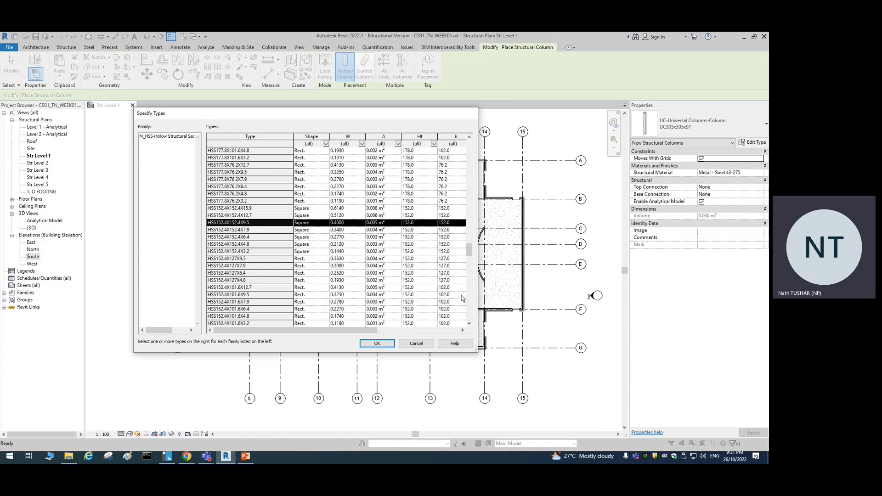
left_click_drag(475, 351, 601, 365)
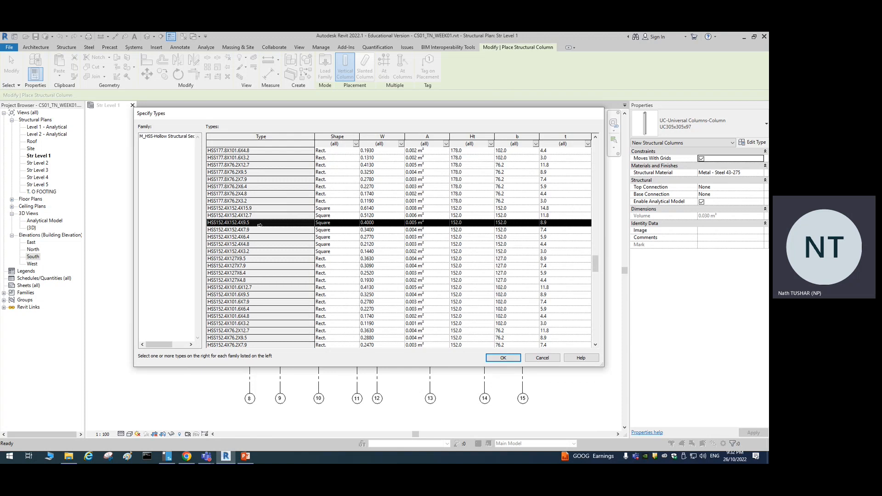
left_click(510, 360)
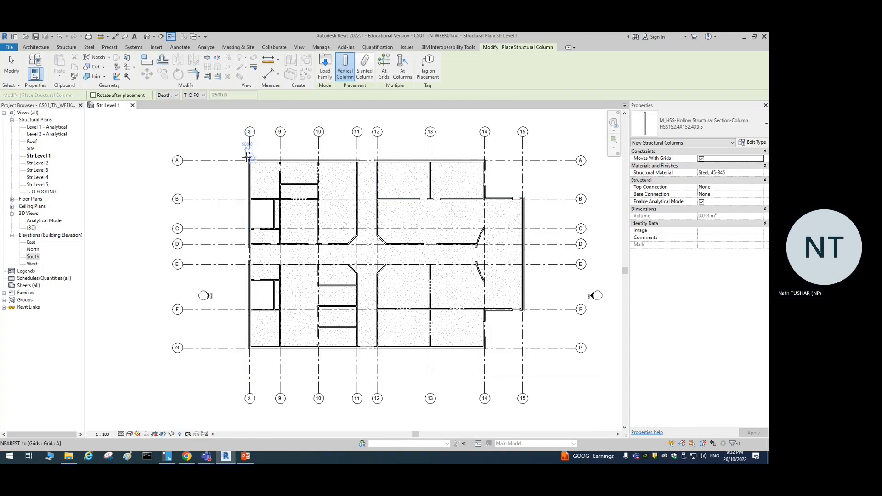
- Set the new structural column to be defined by Height instead of Depth from Str Level 1
scroll(212, 152, "up", 5)
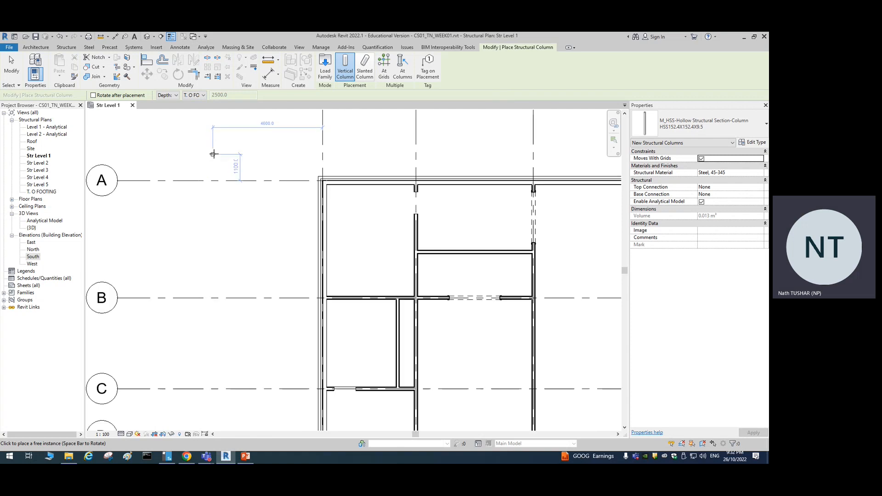
scroll(283, 179, "up", 5)
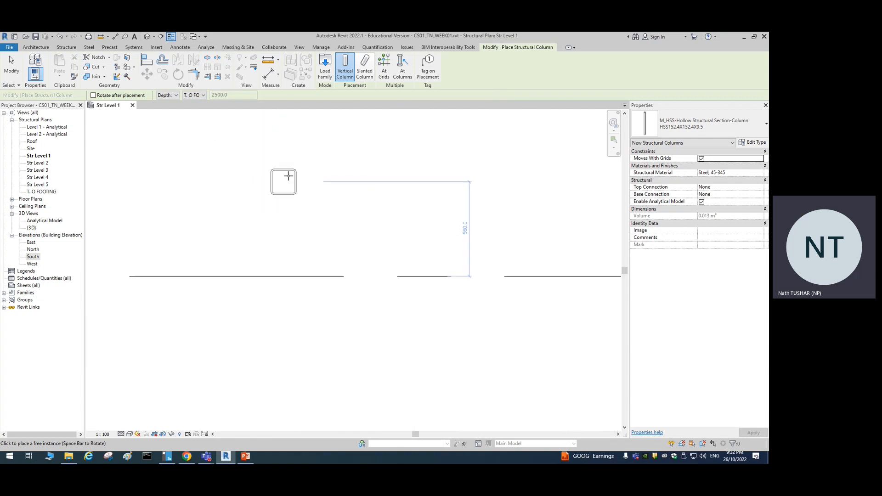
scroll(244, 199, "down", 3)
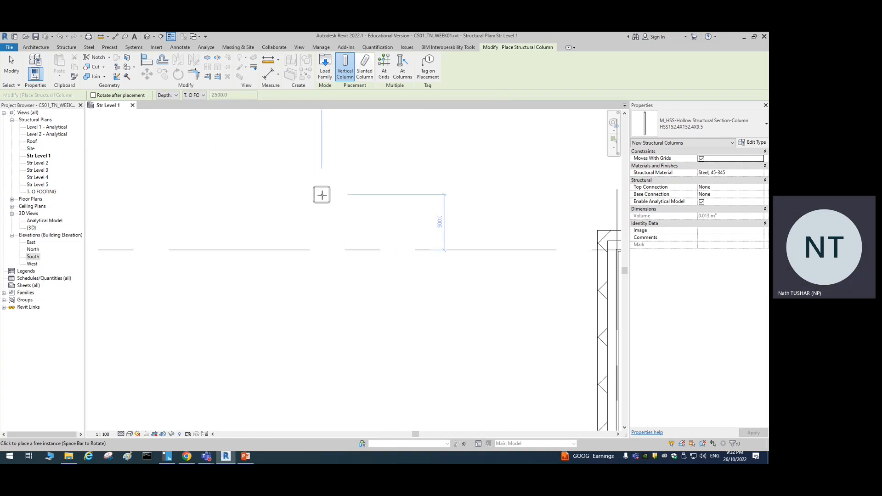
scroll(310, 213, "down", 4)
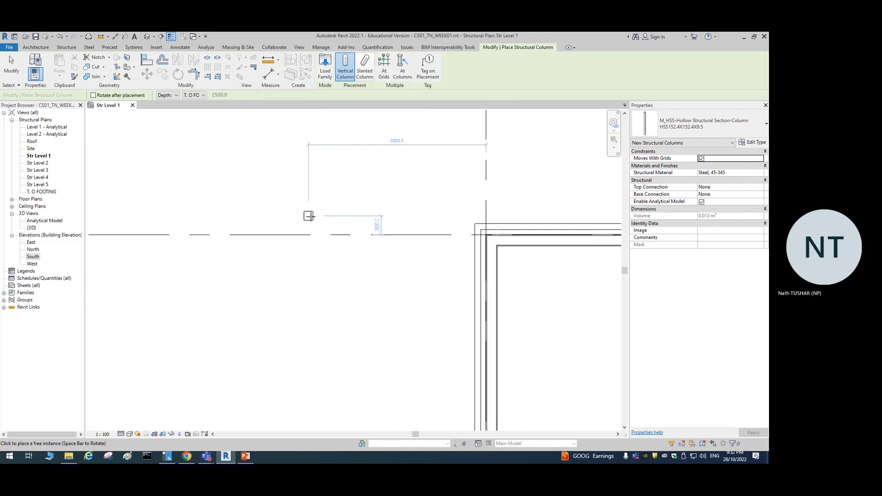
middle_click_drag(356, 202, 222, 215)
scroll(252, 248, "up", 5)
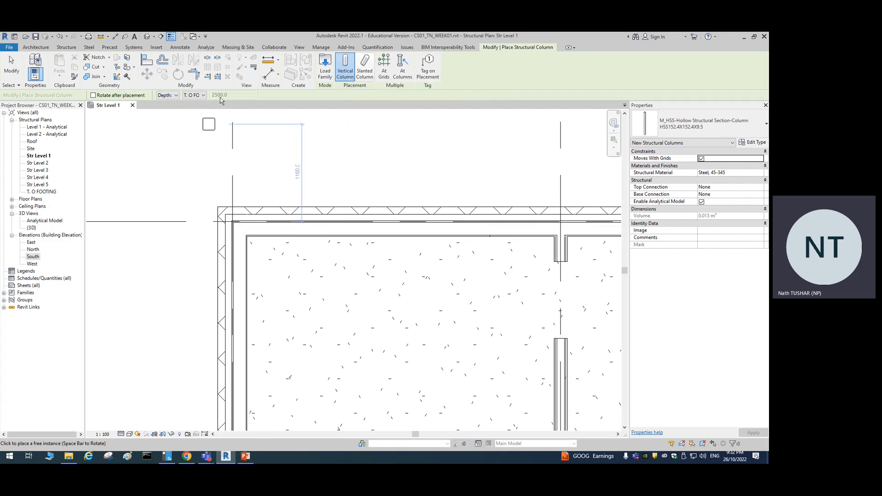
left_click(173, 95)
left_click(171, 97)
left_click(171, 96)
left_click(167, 110)
left_click(167, 95)
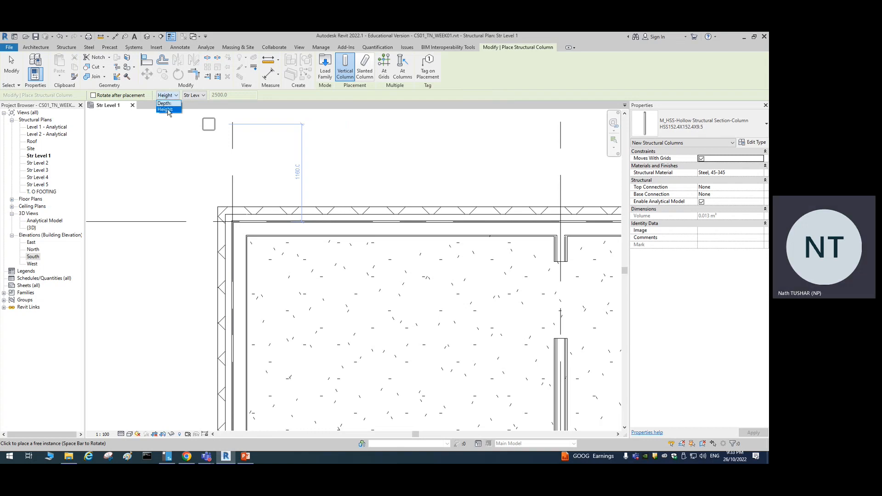
- Review the level options for the column's height and set its top level to Roof
left_click(202, 95)
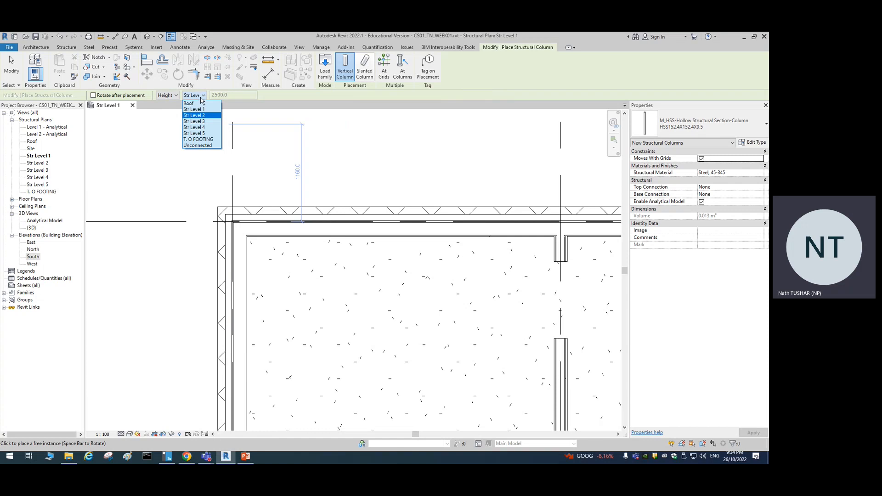
left_click(200, 95)
left_click(198, 97)
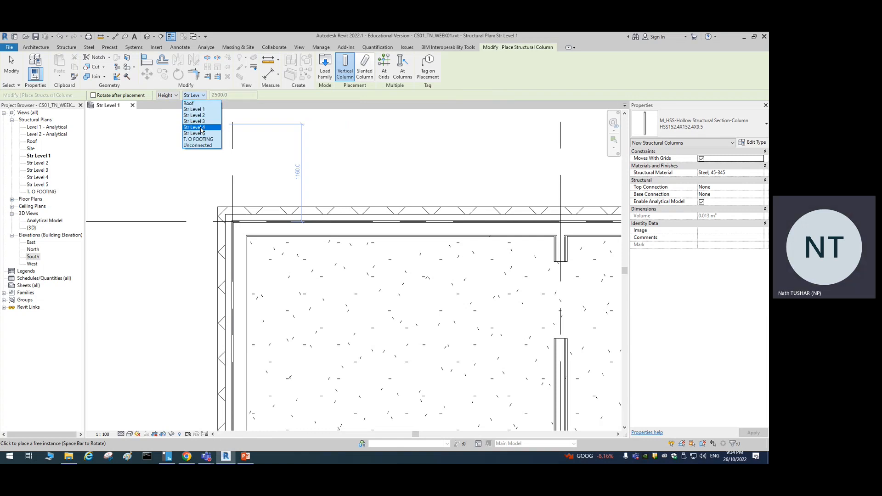
left_click(195, 103)
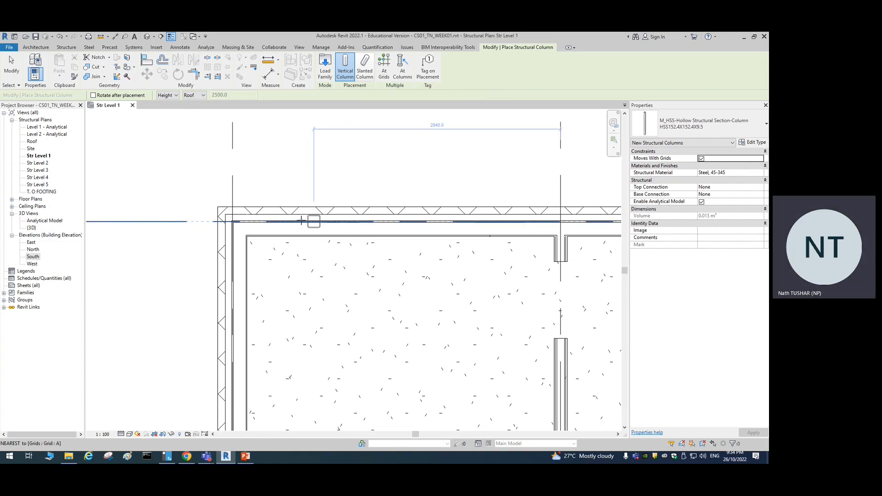
- Place the HSS152.4X152.4X9.5 column at the intersection of grids A and 8, and end column placement
scroll(230, 218, "up", 4)
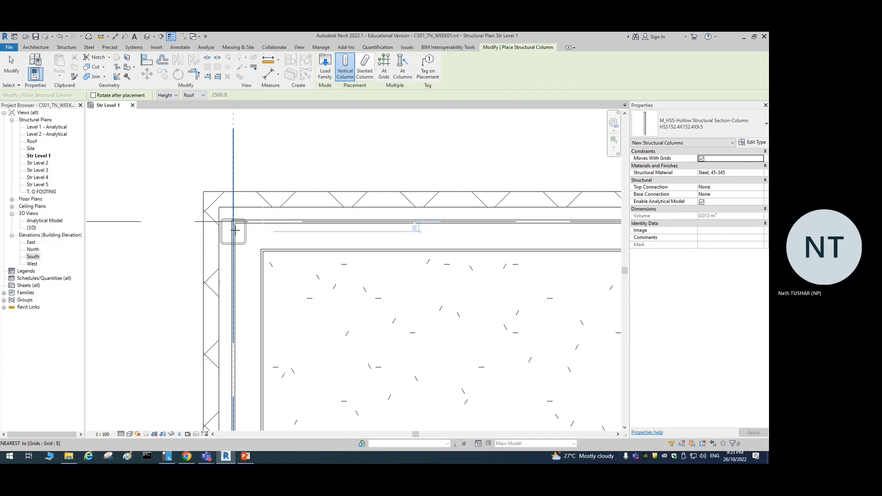
scroll(231, 231, "up", 4)
scroll(229, 237, "down", 3)
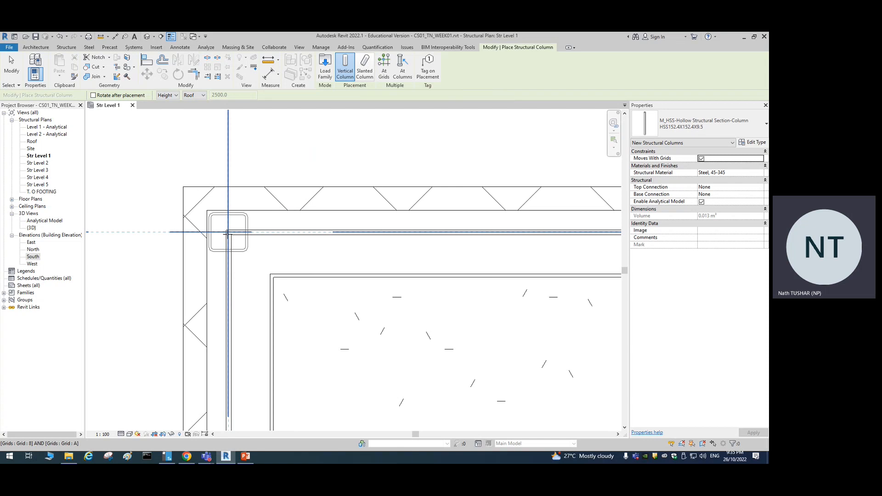
scroll(229, 230, "down", 2)
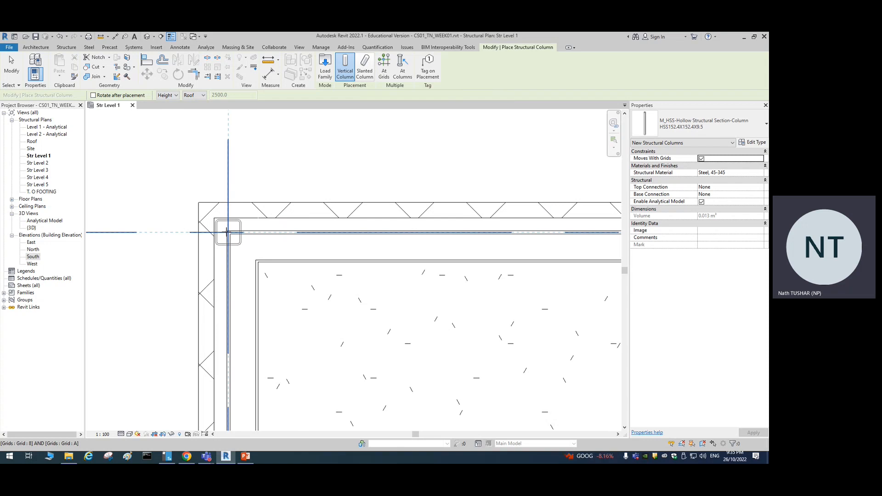
left_click(228, 232)
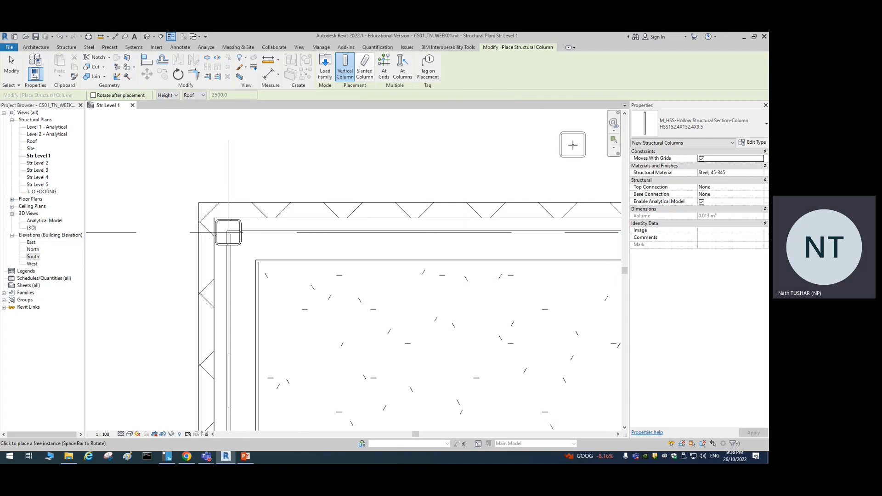
left_click(12, 71)
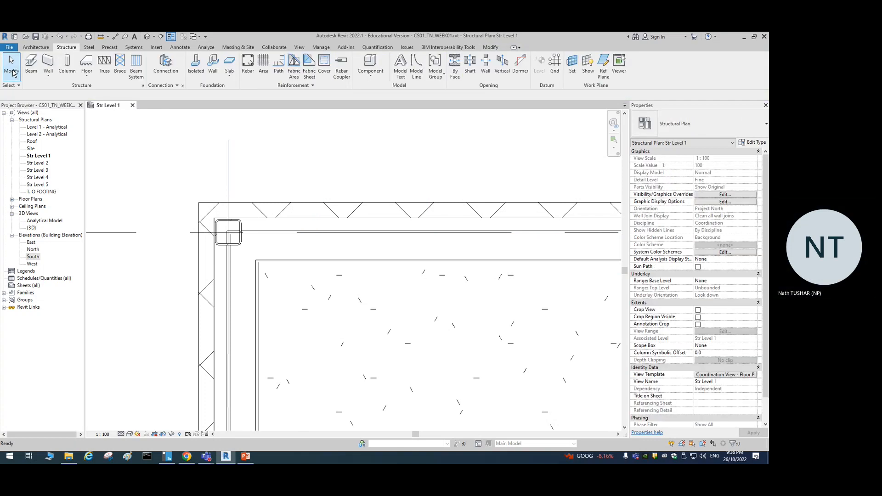
- Select the placed column at grid A-8 to check its type and level constraints, and deselect it
left_click(238, 222)
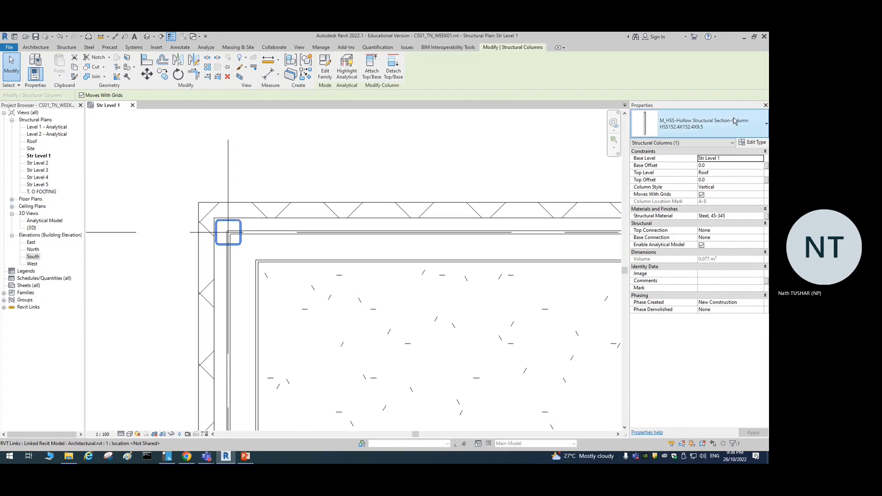
left_click(706, 134)
left_click(706, 133)
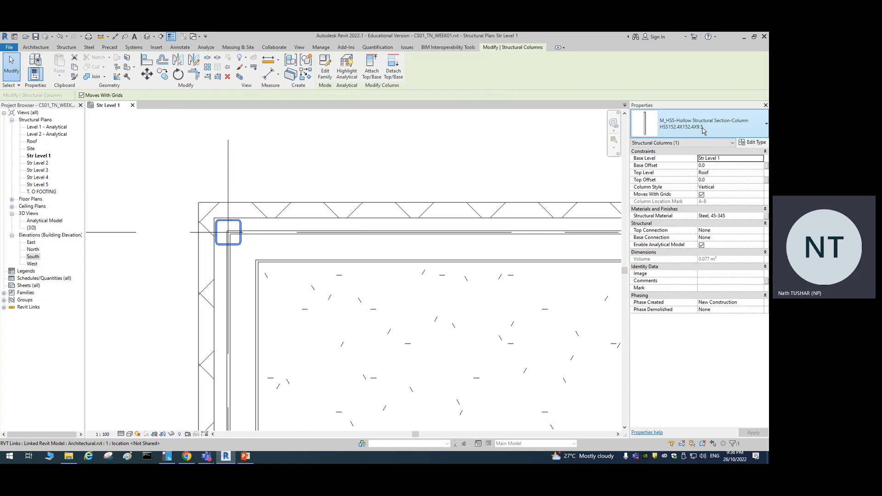
left_click(508, 161)
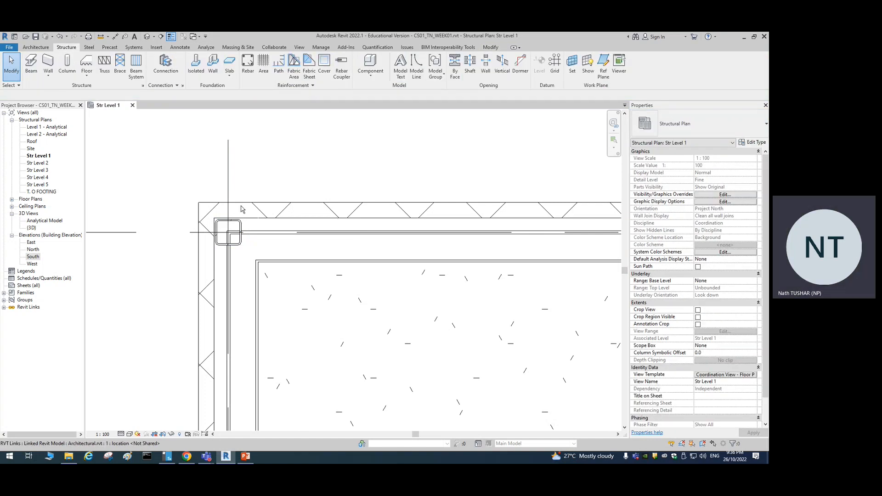
- Open the default 3D view and tile it side by side with the Str Level 1 plan, fitting the model in view
left_click(14, 69)
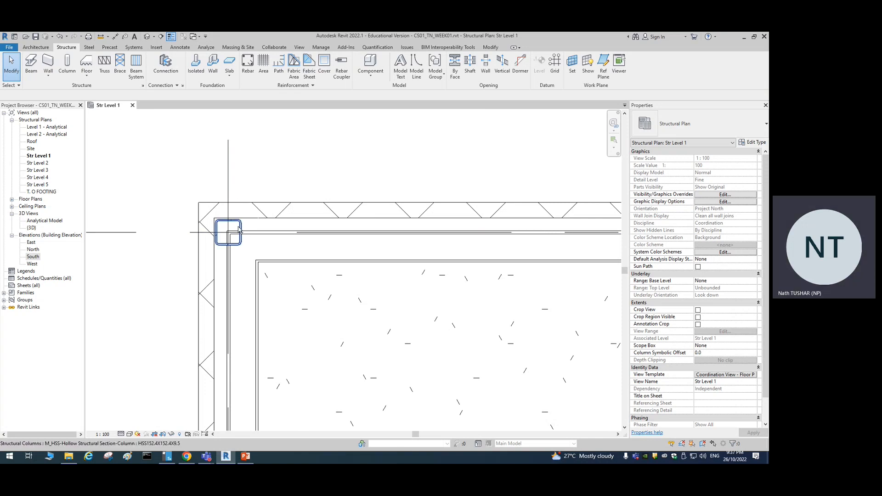
left_click(146, 37)
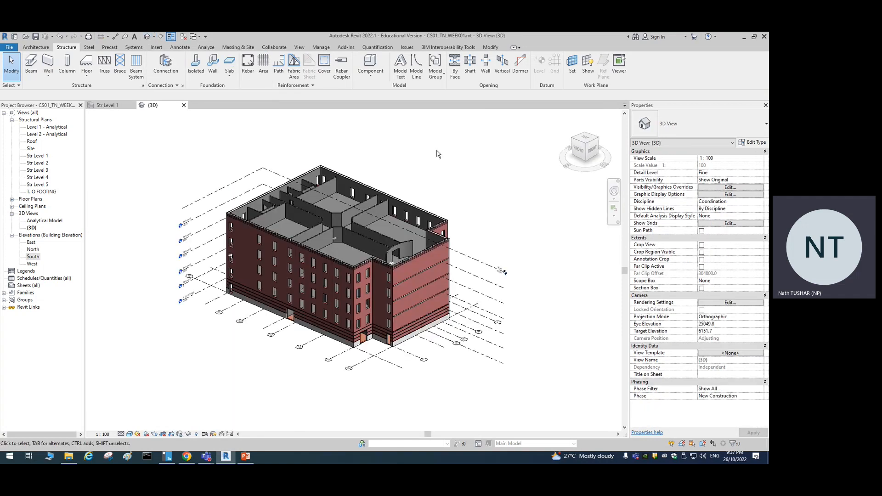
key("w")
key("t")
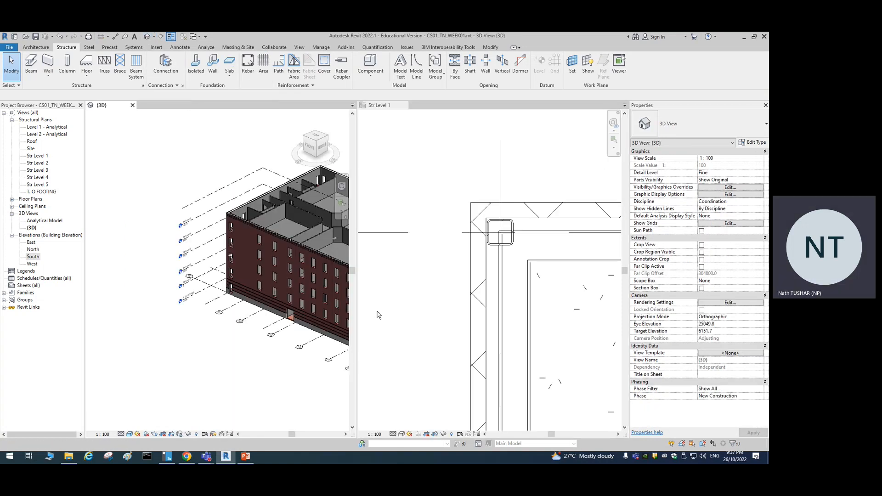
middle_click(156, 182)
middle_click(157, 182)
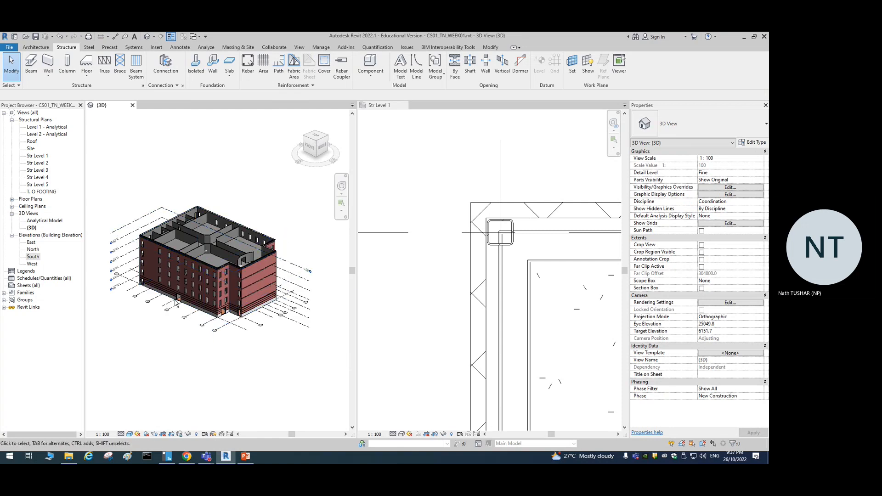
- Select the column at grid A-8 in the plan and examine its location at the building corner in the 3D view
middle_click_drag(164, 288, 220, 271, "shift")
left_click(493, 246)
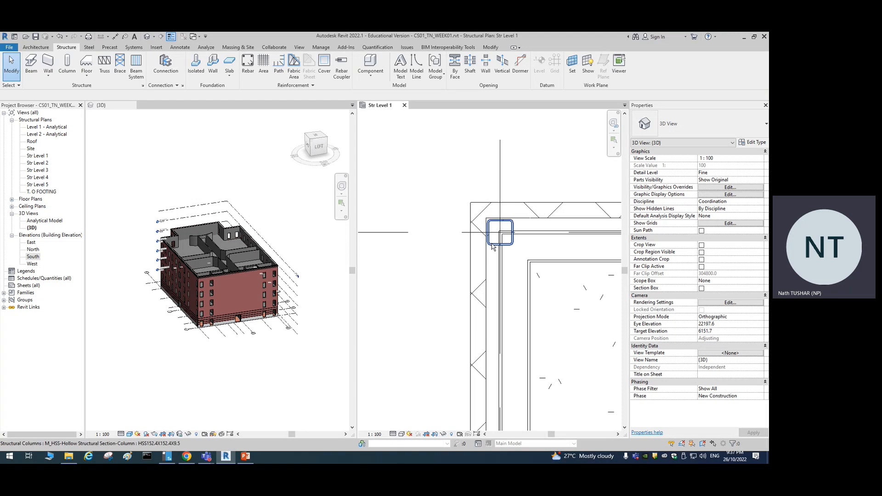
left_click(492, 247)
scroll(268, 308, "up", 8)
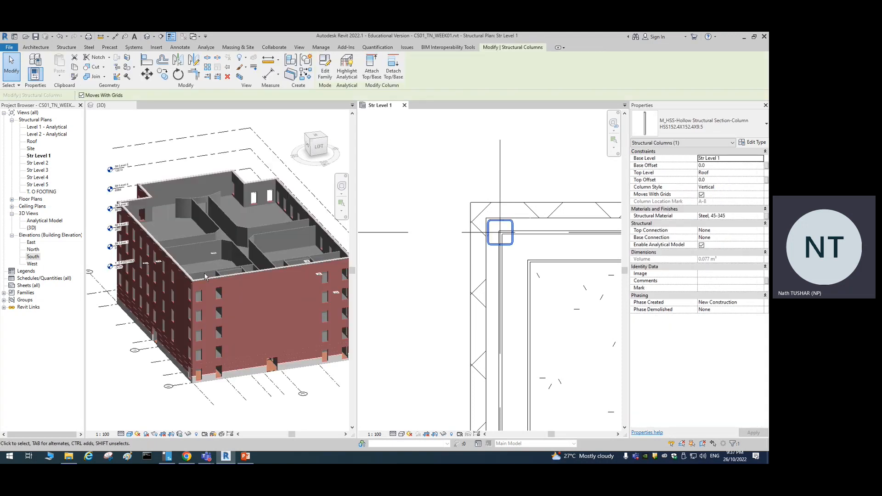
scroll(203, 329, "up", 8)
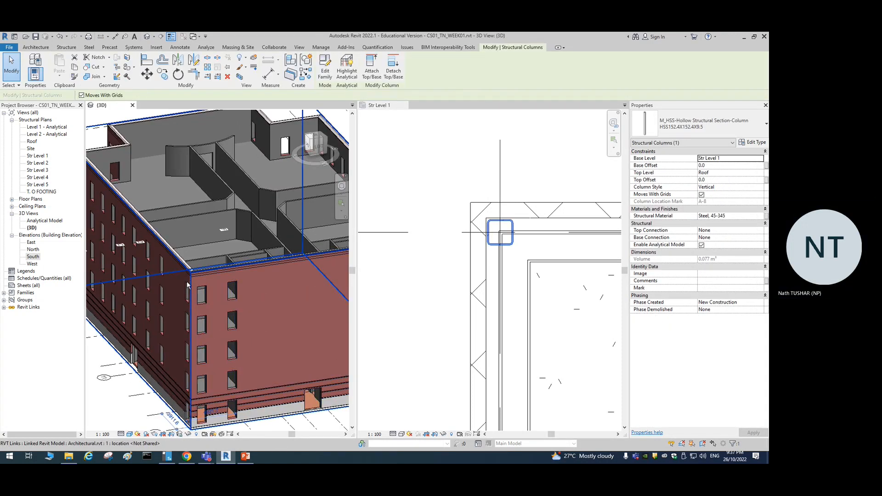
scroll(195, 327, "down", 10)
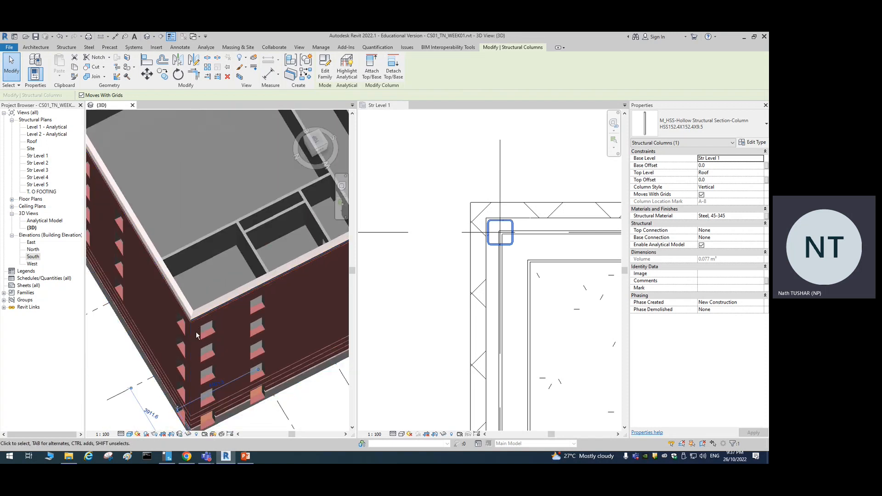
middle_click_drag(193, 327, 159, 323, "shift")
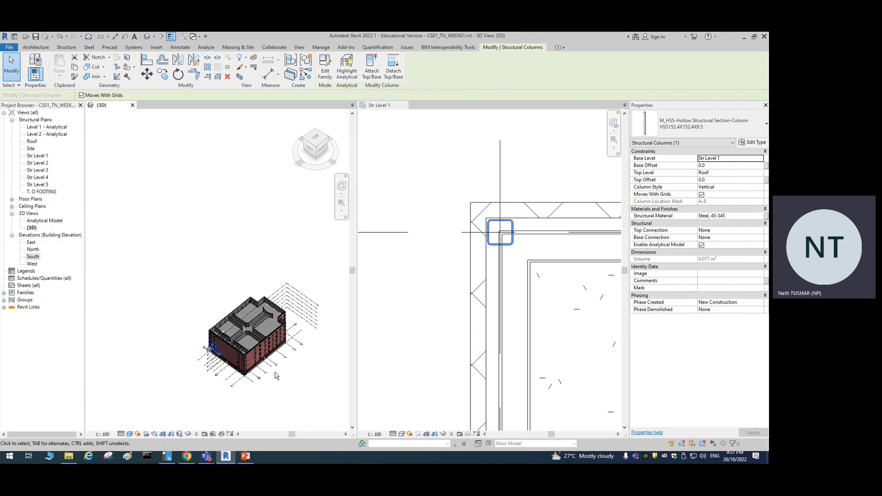
middle_click_drag(274, 370, 207, 351)
scroll(193, 344, "up", 3)
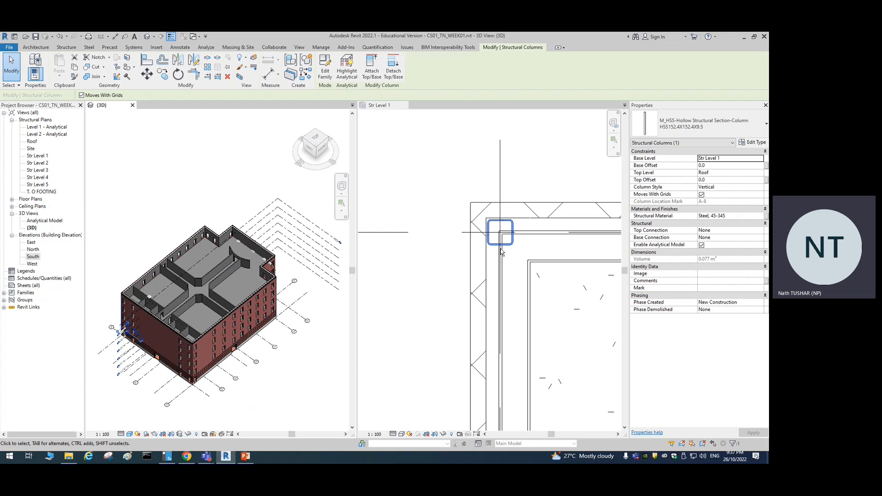
scroll(158, 350, "up", 6)
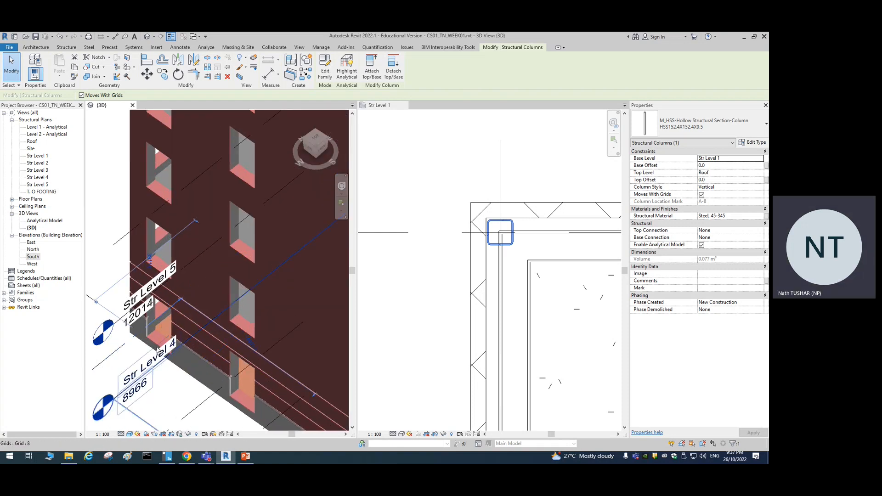
middle_click_drag(158, 350, 270, 189, "shift")
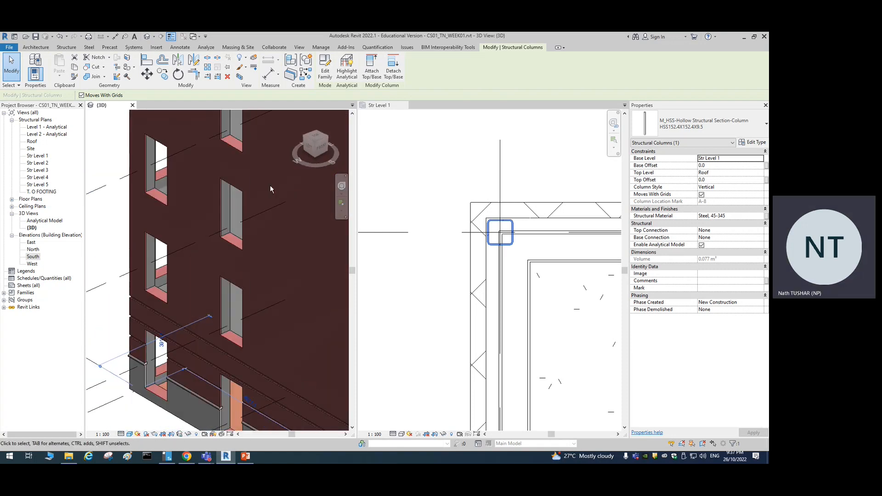
- Close the 3D view and fit the whole Str Level 1 plan in the drawing area
left_click(132, 105)
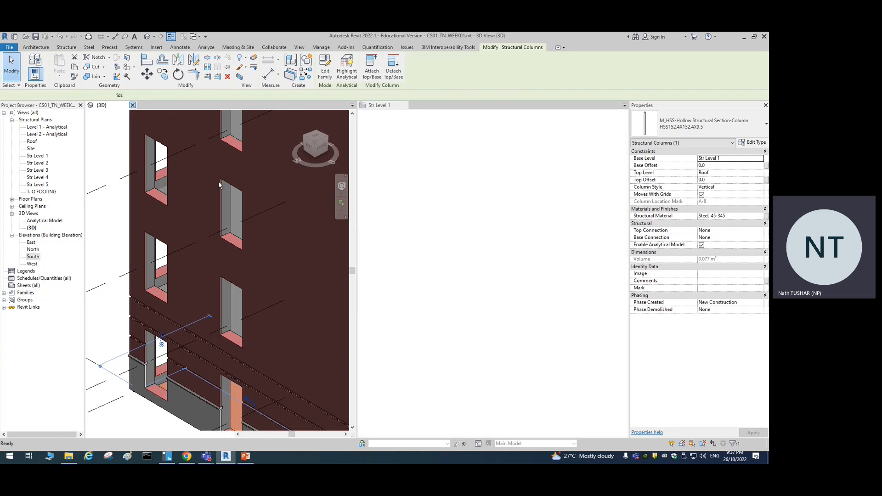
middle_click(356, 166)
middle_click(357, 166)
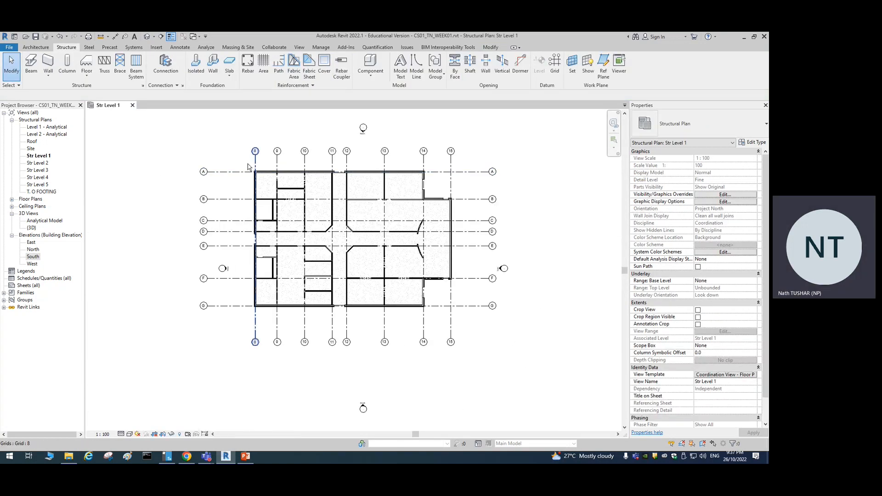
- Select the column at grid A-8, review its base level, top level, column style and location mark, and deselect it
scroll(253, 167, "up", 4)
scroll(252, 207, "up", 3)
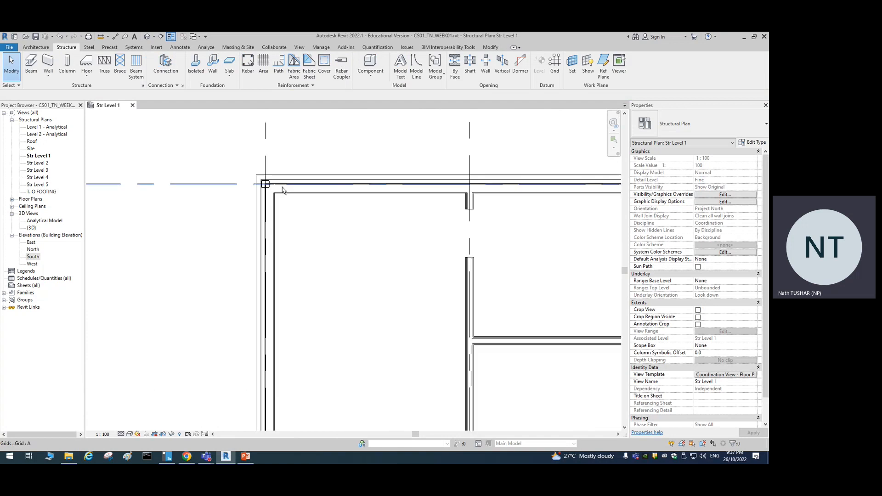
left_click(260, 183)
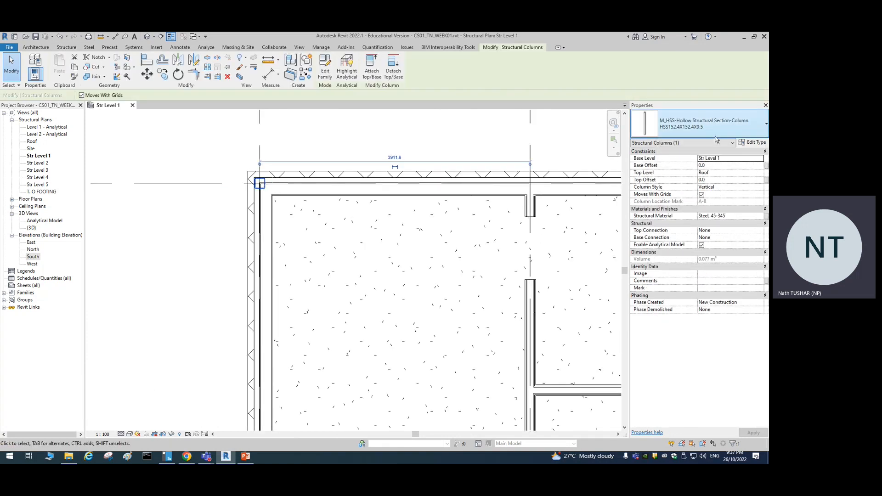
left_click(729, 158)
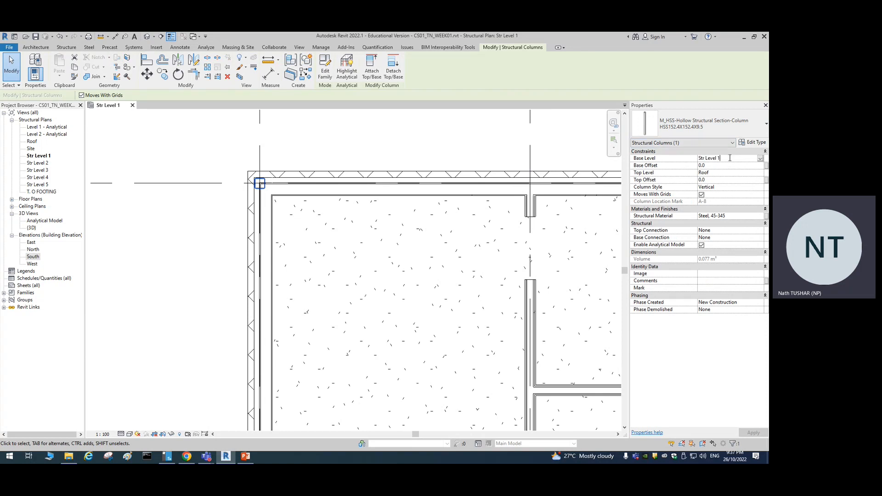
left_click(726, 173)
left_click(727, 188)
left_click(713, 202)
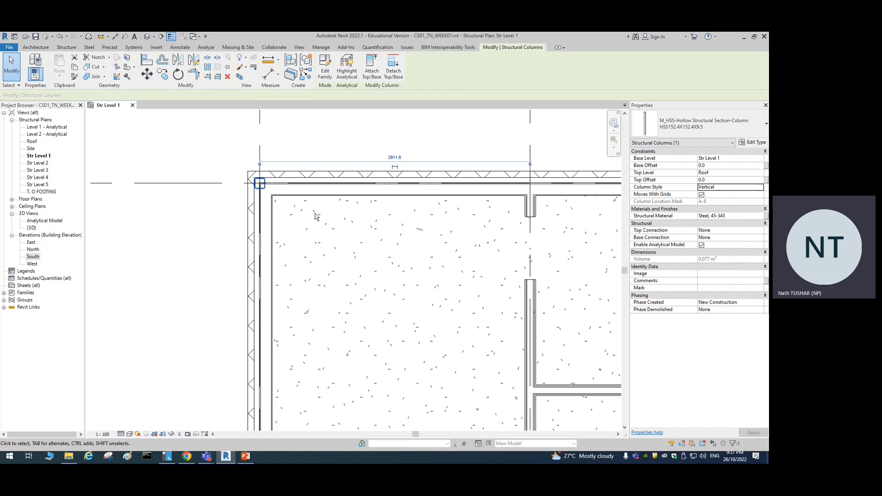
scroll(352, 225, "down", 8)
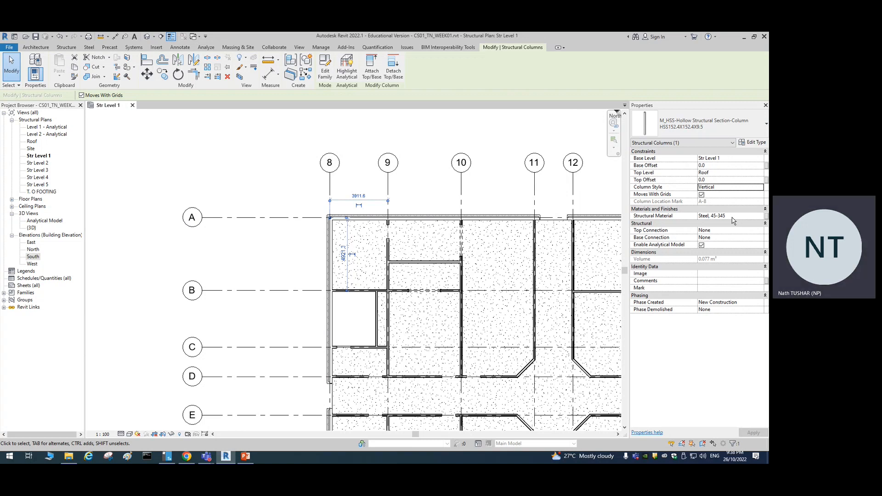
left_click(718, 201)
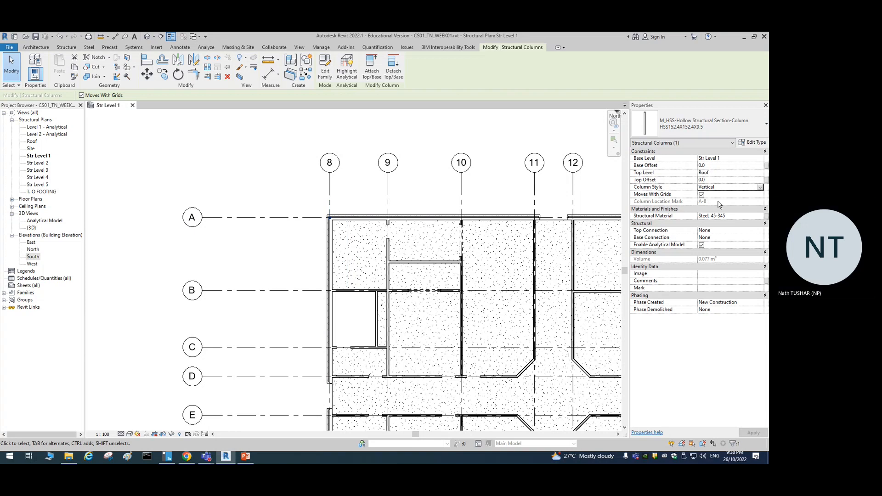
left_click(290, 187)
- Examine the intersections of grids A to G and 8 to 15 across the Str Level 1 plan
scroll(279, 189, "down", 3)
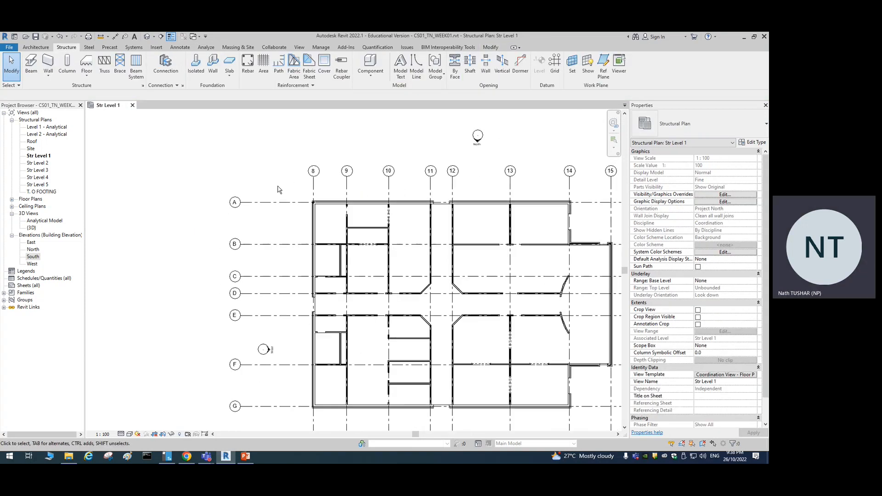
middle_click_drag(282, 179, 216, 151)
scroll(207, 175, "down", 2)
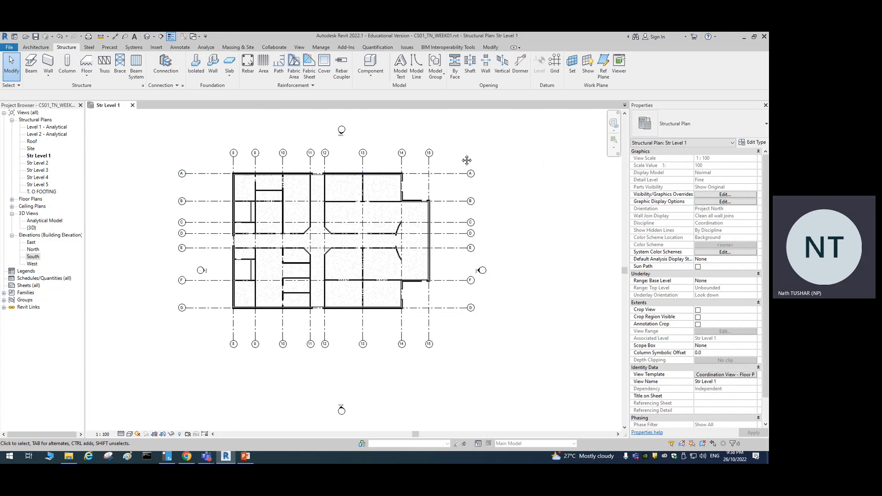
middle_click_drag(467, 160, 496, 168)
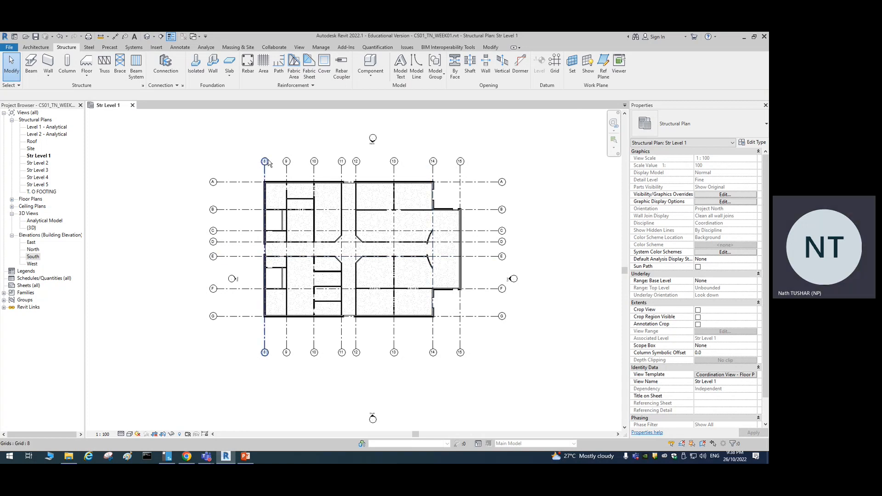
scroll(287, 186, "up", 7)
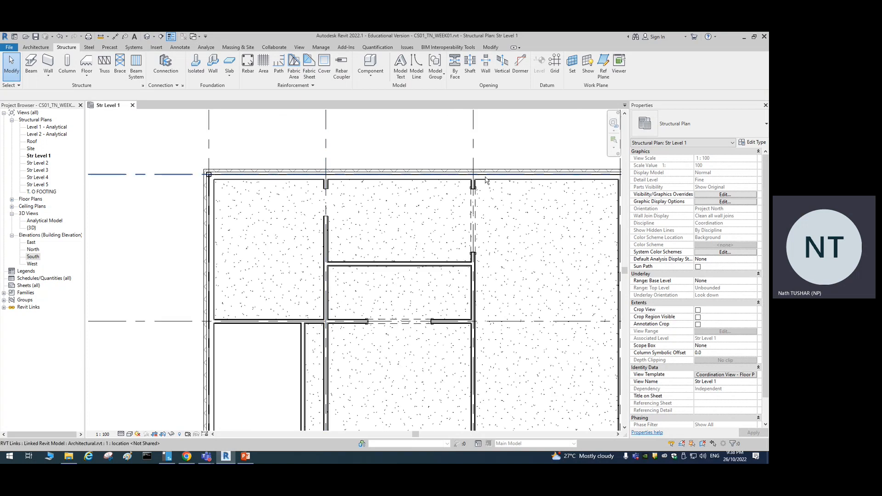
scroll(592, 249, "down", 2)
scroll(538, 253, "down", 2)
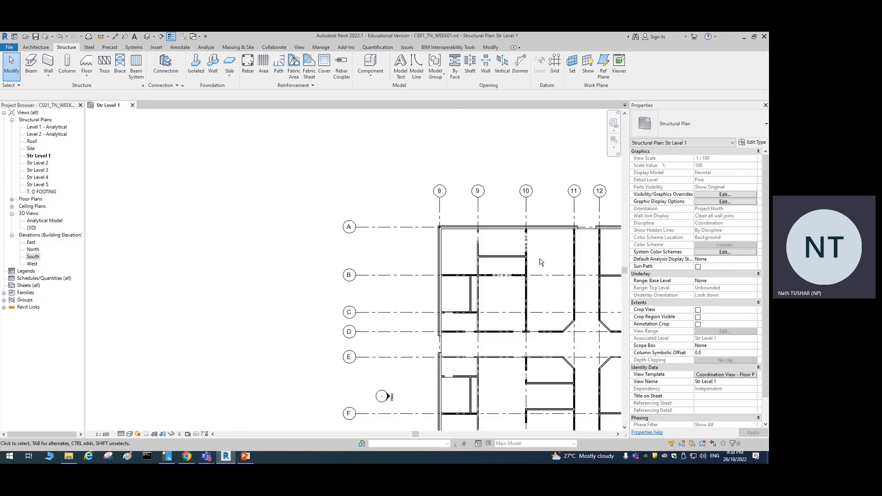
middle_click_drag(557, 212, 386, 180)
scroll(362, 247, "down", 2)
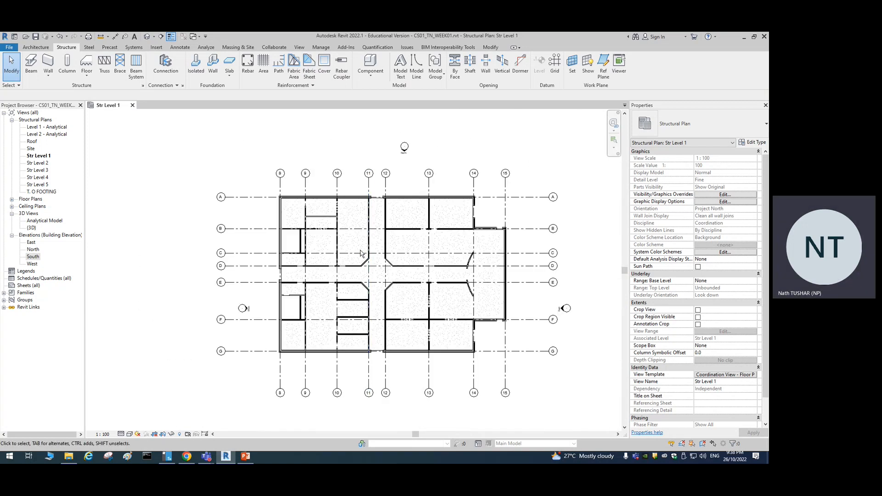
middle_click_drag(585, 238, 569, 212)
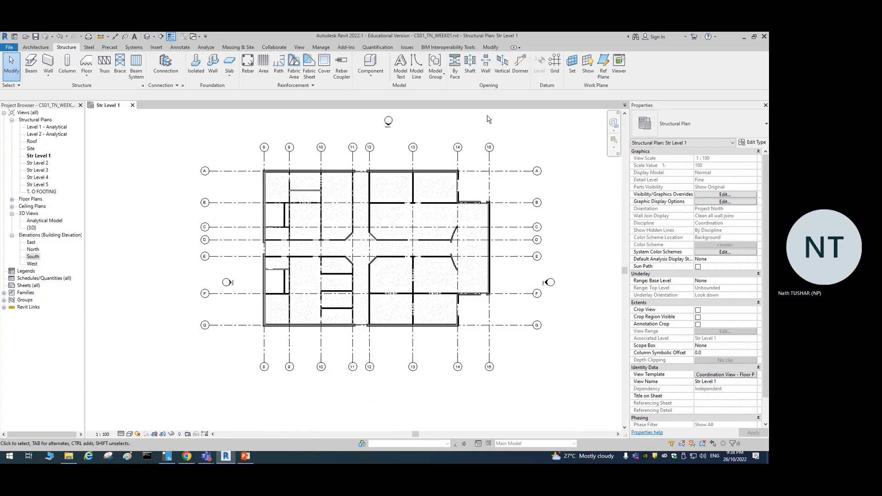
- Start placing HSS152.4X152.4X9.5 structural columns with the At Grids option and select all grid lines in the Str Level 1 plan
left_click(66, 58)
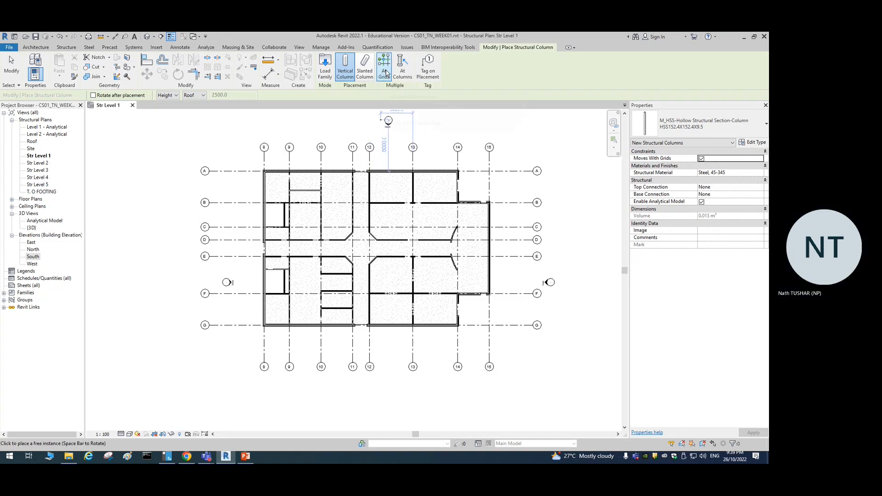
left_click(733, 128)
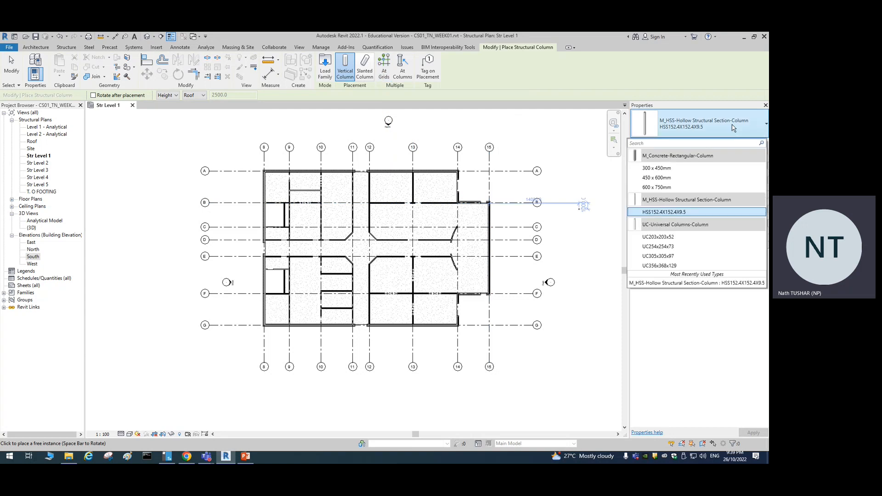
left_click(733, 127)
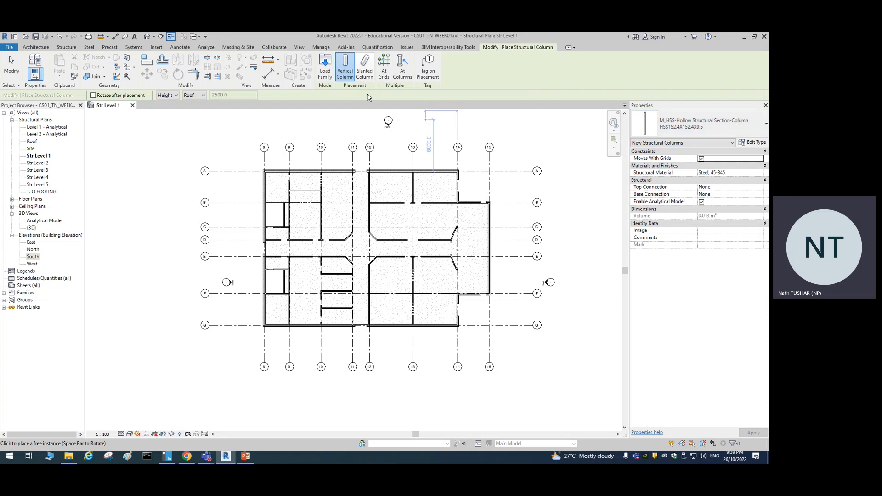
left_click(384, 67)
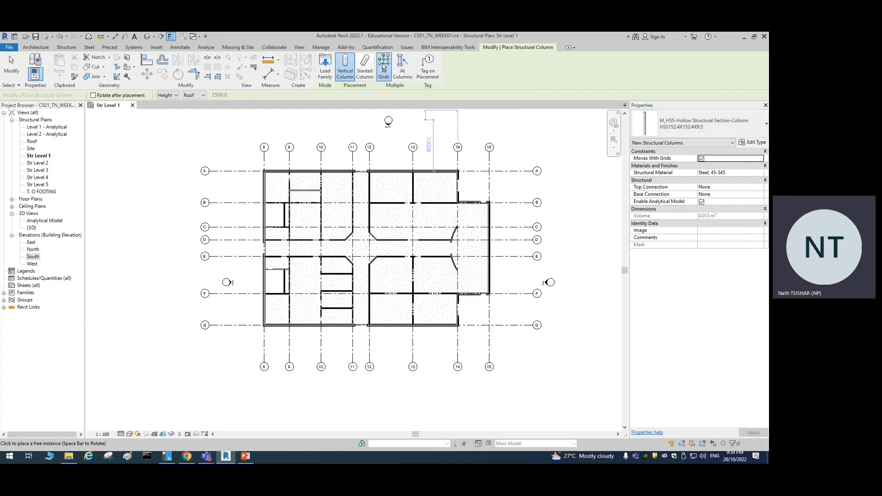
mouse_move(531, 148)
left_mouse_down()
mouse_move(426, 211)
mouse_move(354, 239)
mouse_move(247, 345)
left_mouse_up()
- Examine the previewed columns along grids F and G and around grids 13 to 15, and cancel the column placement
scroll(267, 330, "up", 10)
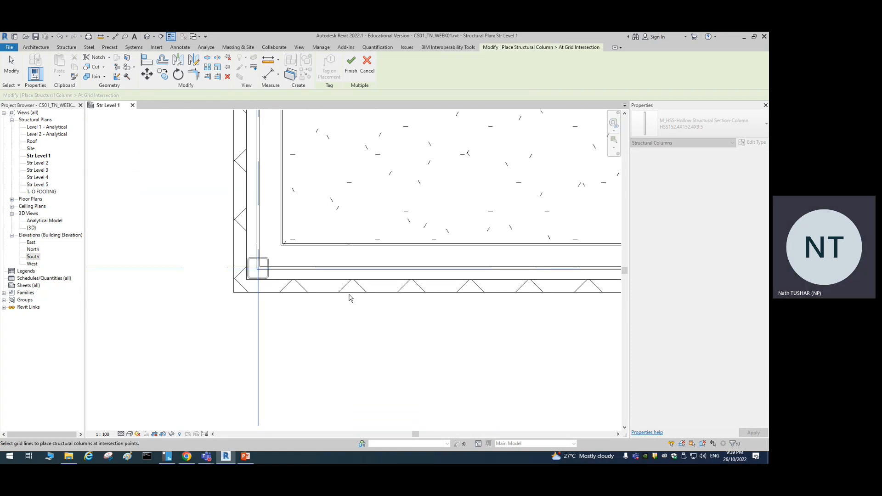
scroll(342, 276, "down", 5)
scroll(385, 174, "down", 1)
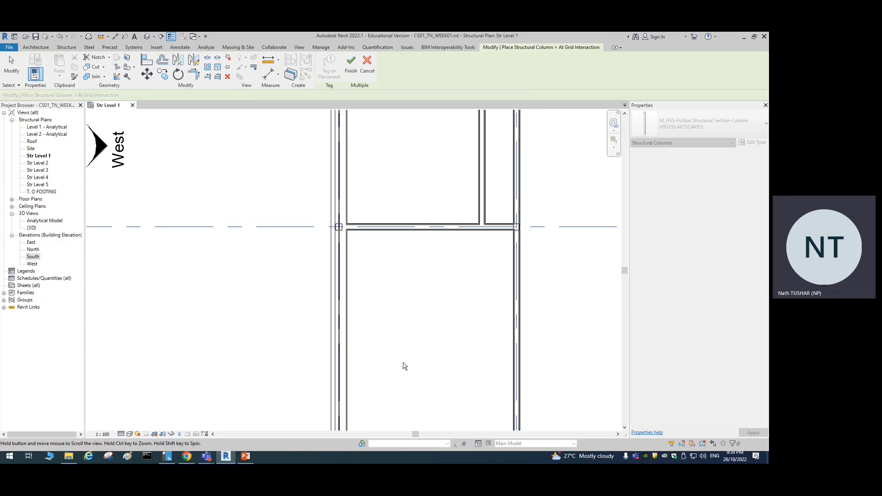
scroll(339, 242, "up", 5)
scroll(340, 250, "down", 8)
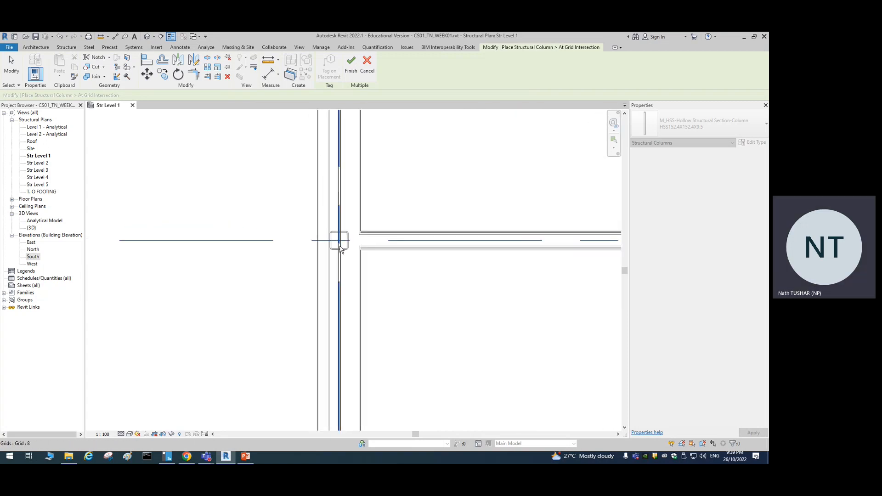
middle_click_drag(502, 318, 335, 272)
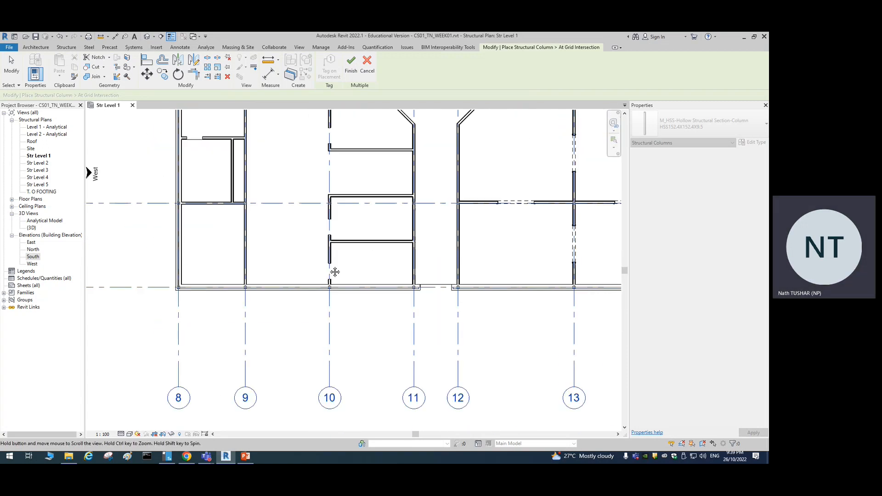
scroll(492, 287, "down", 3)
middle_click_drag(508, 271, 366, 284)
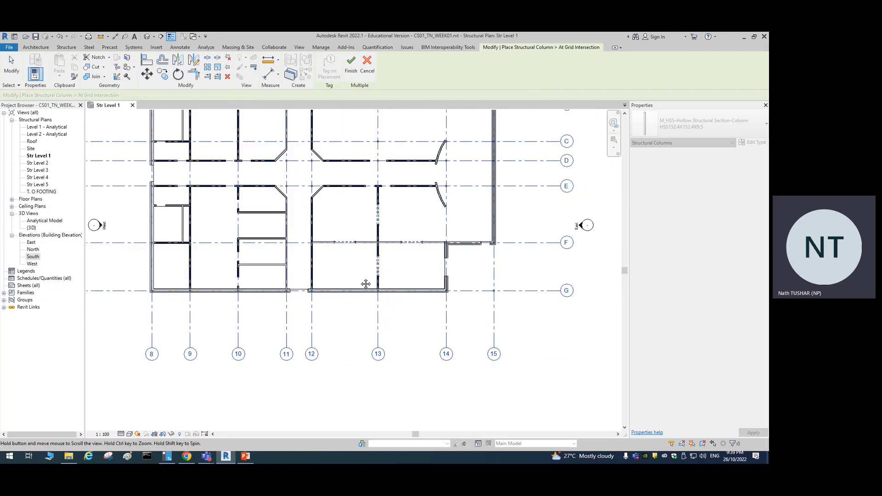
scroll(508, 288, "up", 4)
scroll(449, 274, "up", 2)
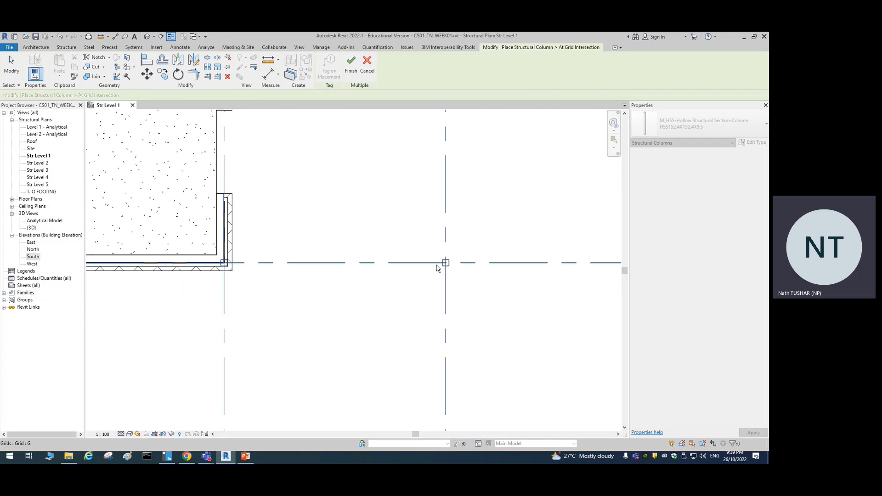
scroll(438, 268, "down", 5)
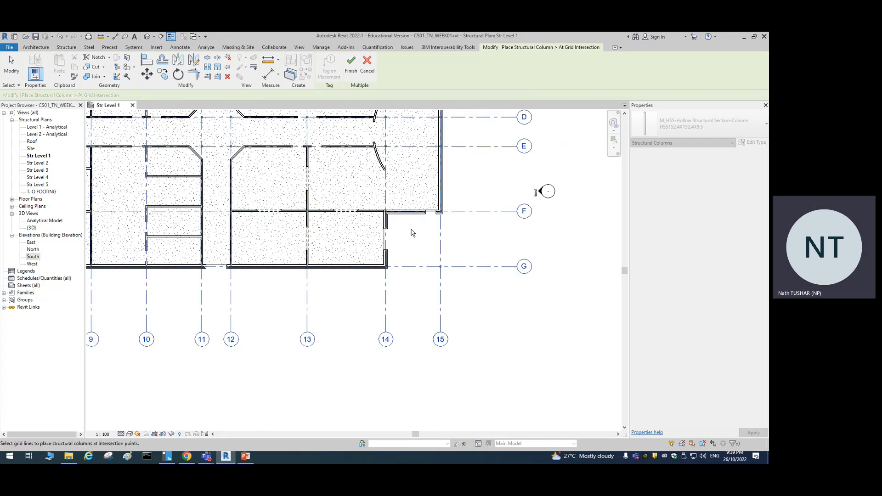
scroll(412, 233, "up", 5)
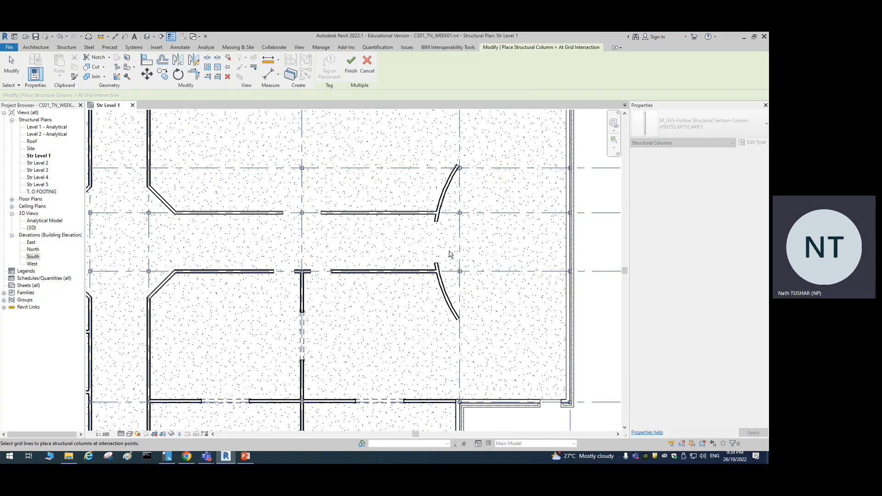
scroll(450, 254, "down", 2)
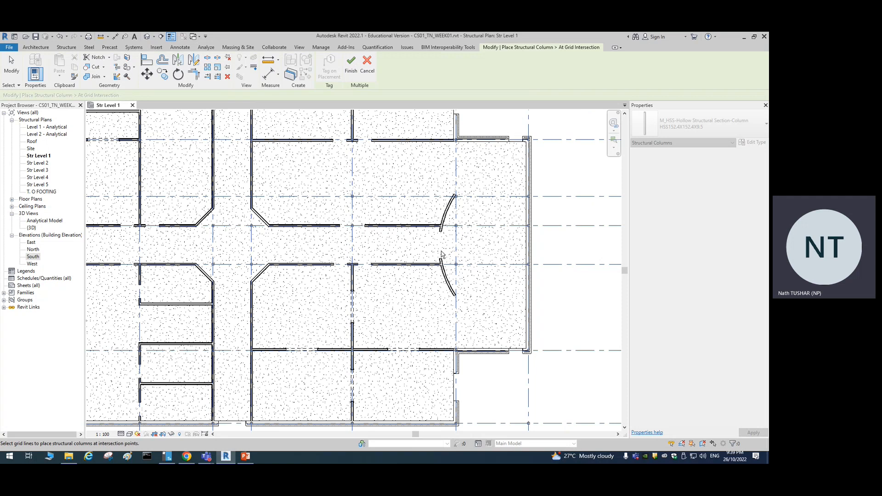
scroll(446, 259, "down", 3)
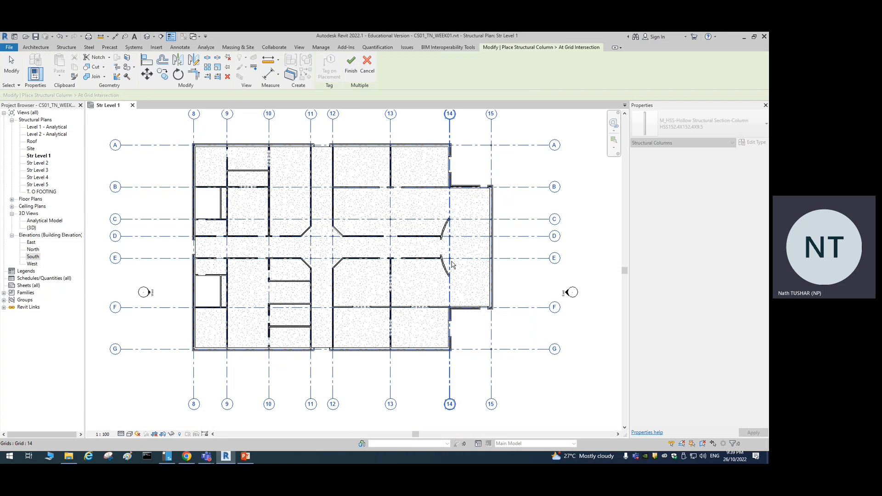
scroll(451, 264, "down", 2)
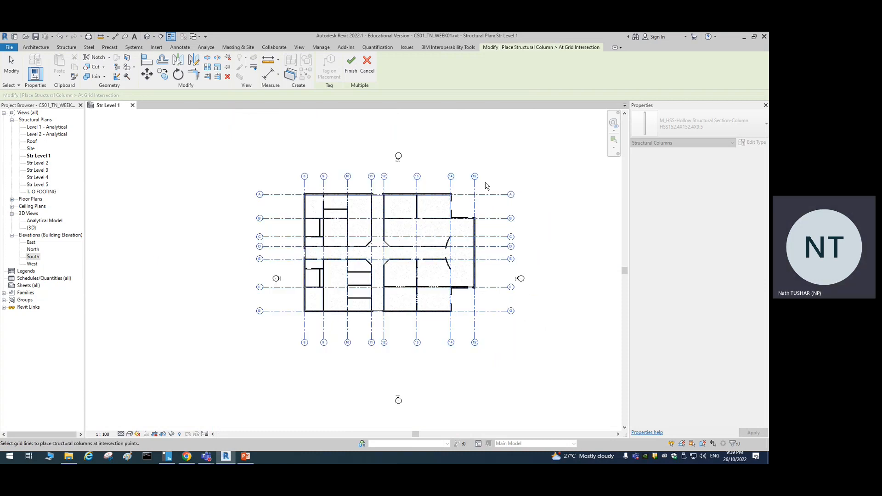
left_click(367, 65)
key("Escape")
- Examine the grid intersections from grid A-8 across the Str Level 1 plan, checking the extent of a selection around the whole building
scroll(271, 189, "up", 5)
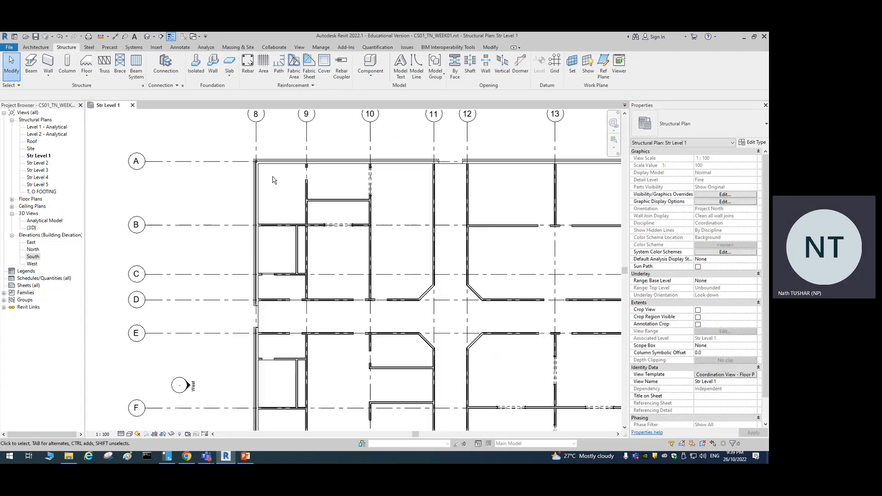
scroll(290, 170, "up", 2)
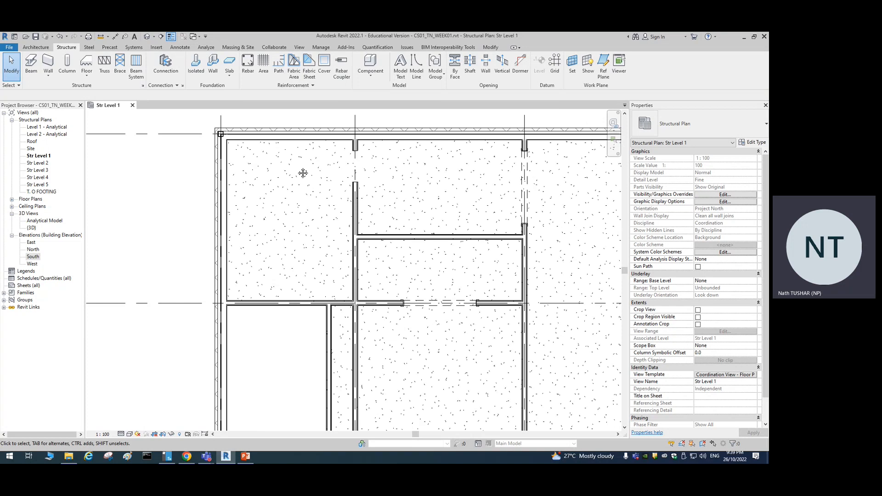
middle_click_drag(303, 173, 304, 287)
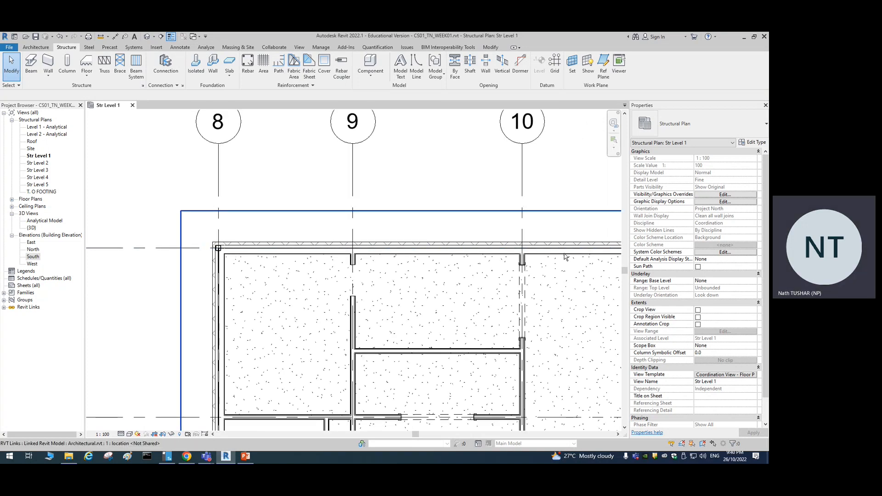
scroll(566, 258, "down", 2)
middle_click_drag(554, 276, 386, 180)
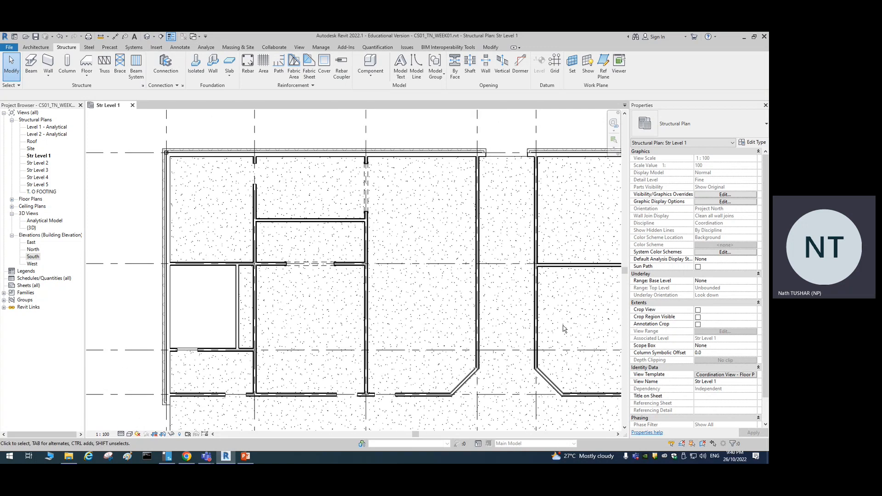
scroll(527, 297, "down", 2)
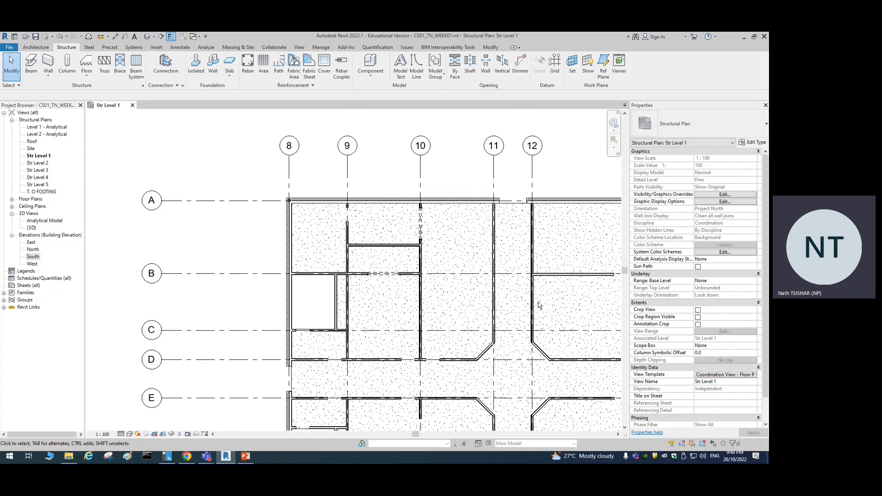
scroll(529, 298, "down", 2)
scroll(458, 277, "down", 3)
middle_click_drag(458, 278, 419, 271)
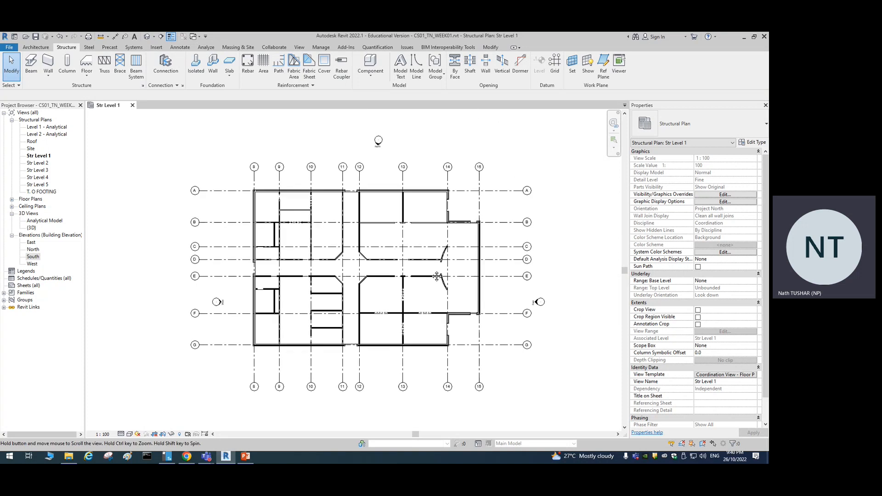
left_click_drag(498, 178, 231, 365)
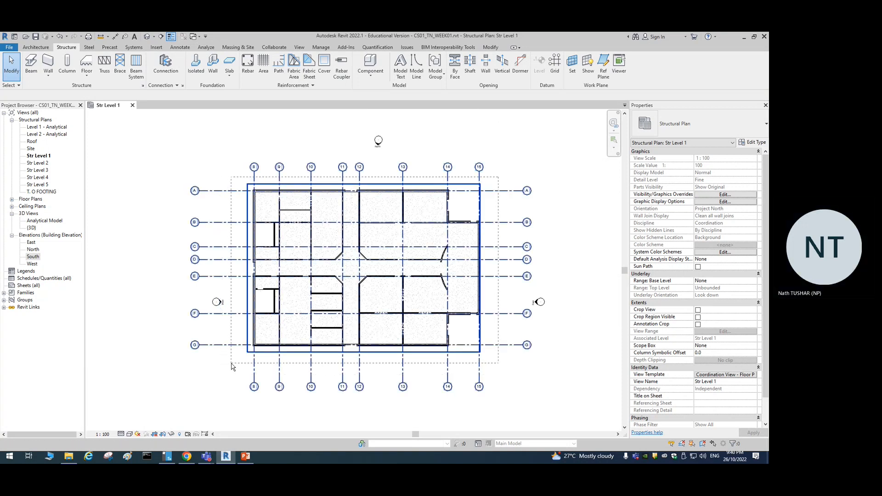
left_click(566, 210)
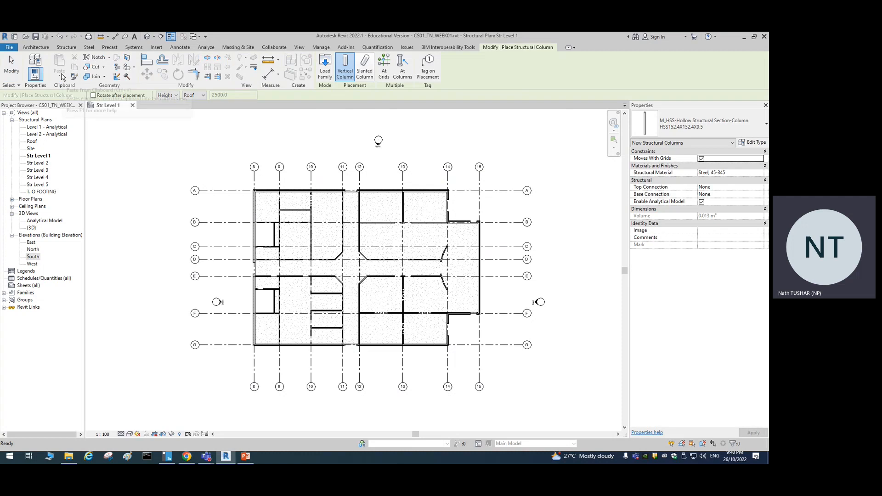
- Check the available structural column types, keep HSS152.4X152.4X9.5, and select all grid lines with the At Grids option
left_click(723, 130)
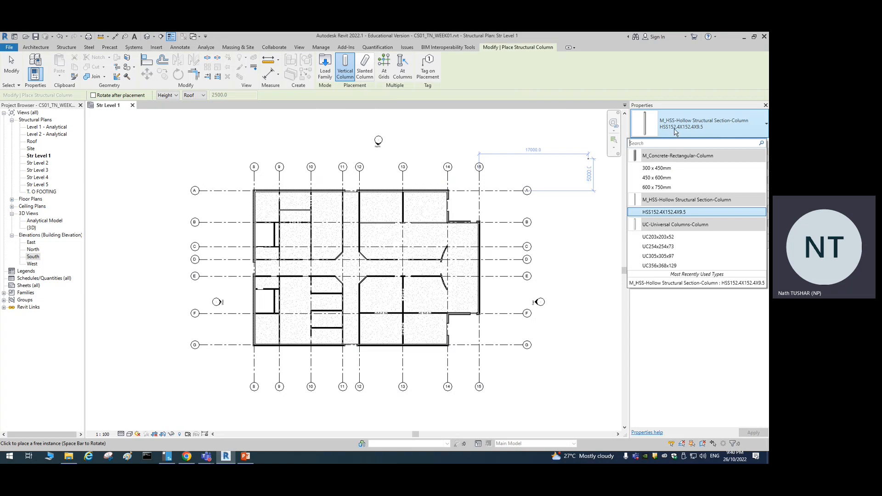
left_click(706, 131)
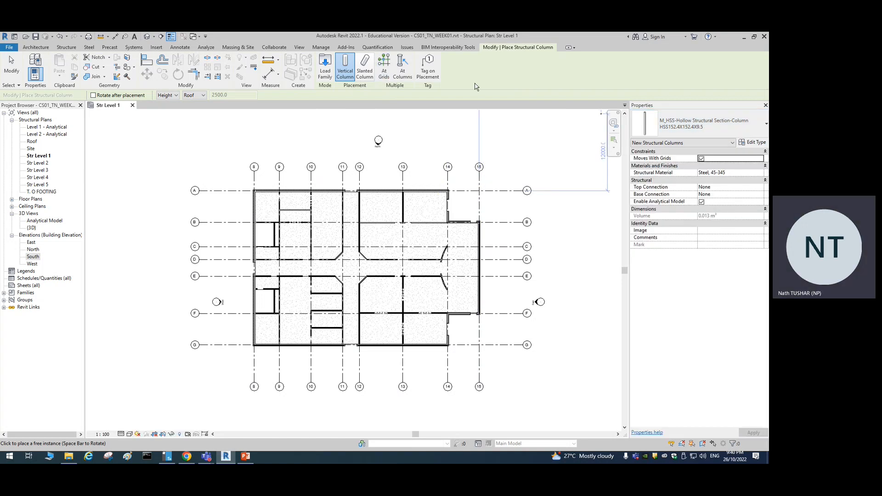
left_click(384, 69)
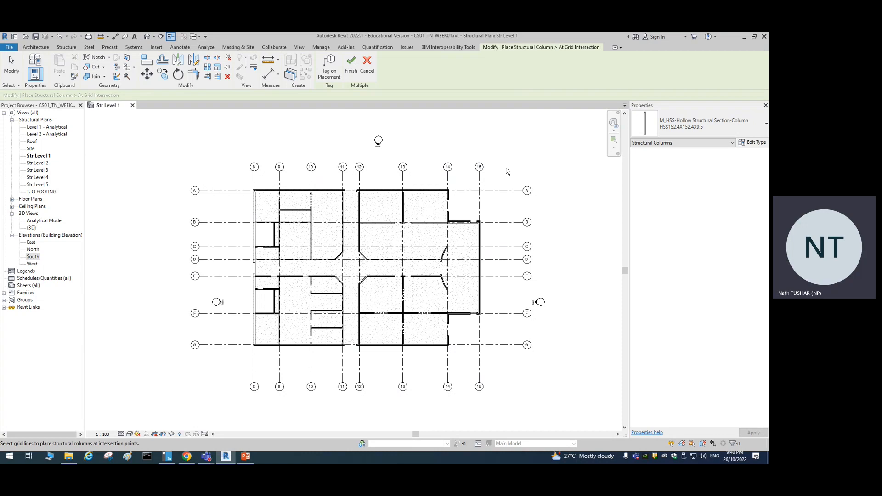
left_click_drag(506, 168, 233, 365)
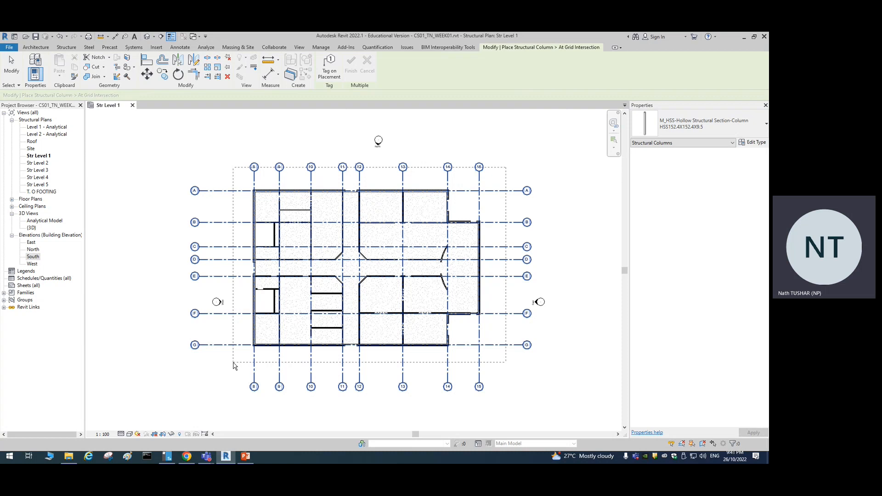
left_click_drag(234, 365, 233, 367)
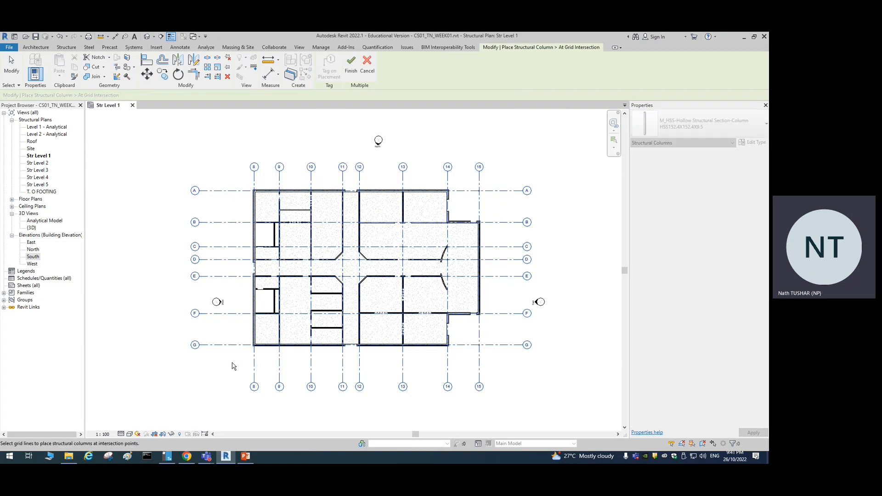
- Inspect the previewed columns along grid G from grid 8 onward, and cancel the At Grids placement
scroll(273, 356, "up", 3)
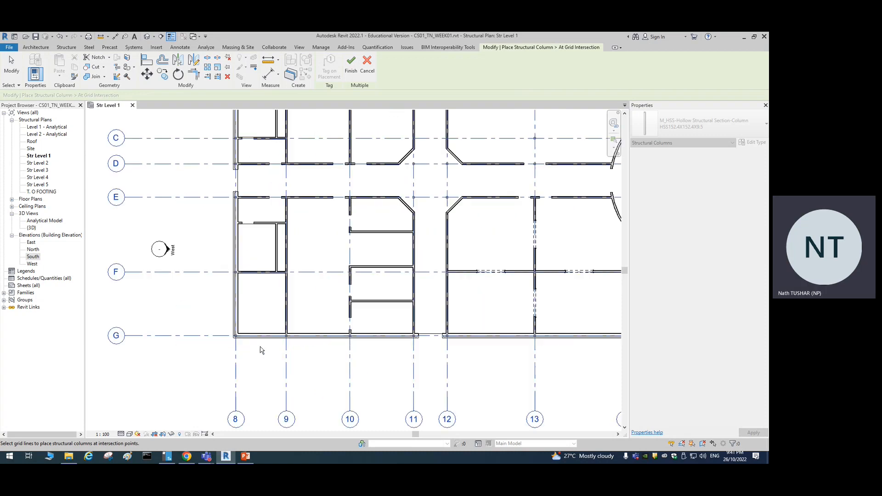
scroll(243, 345, "up", 3)
scroll(354, 346, "down", 3)
scroll(404, 343, "up", 3)
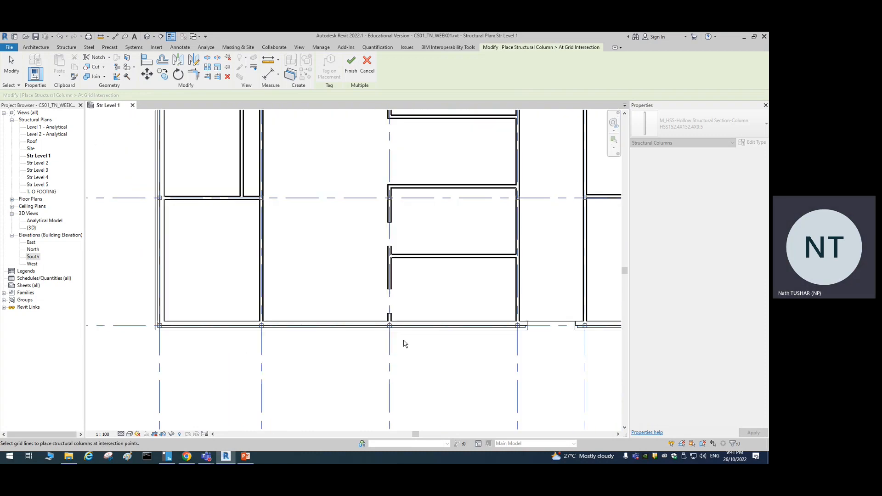
scroll(404, 343, "down", 4)
scroll(580, 366, "down", 3)
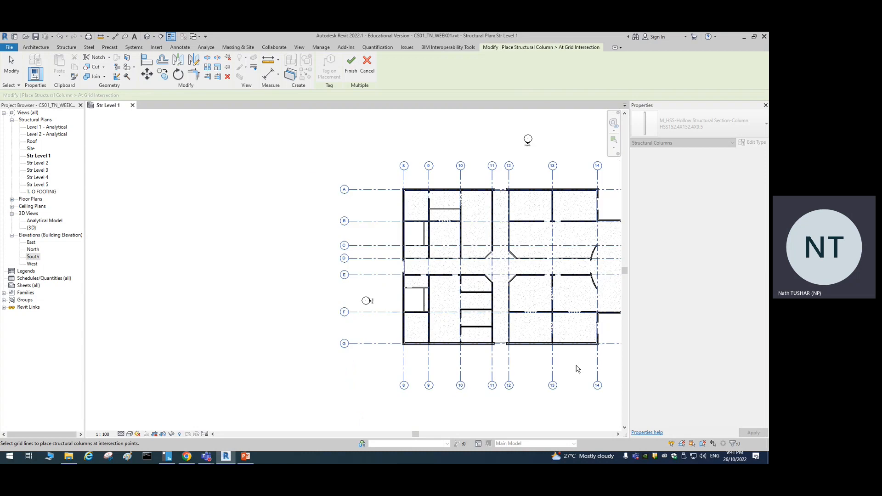
scroll(592, 368, "down", 1)
middle_click_drag(595, 368, 442, 341)
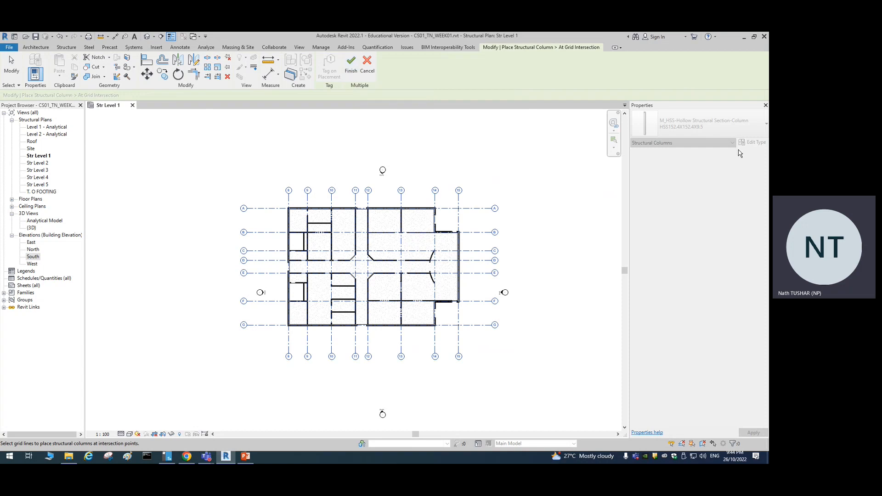
left_click(367, 65)
- Place vertical HSS152.4X152.4X9.5 columns up to Roof at all intersections of grids A to G and 8 to 15
left_click(344, 65)
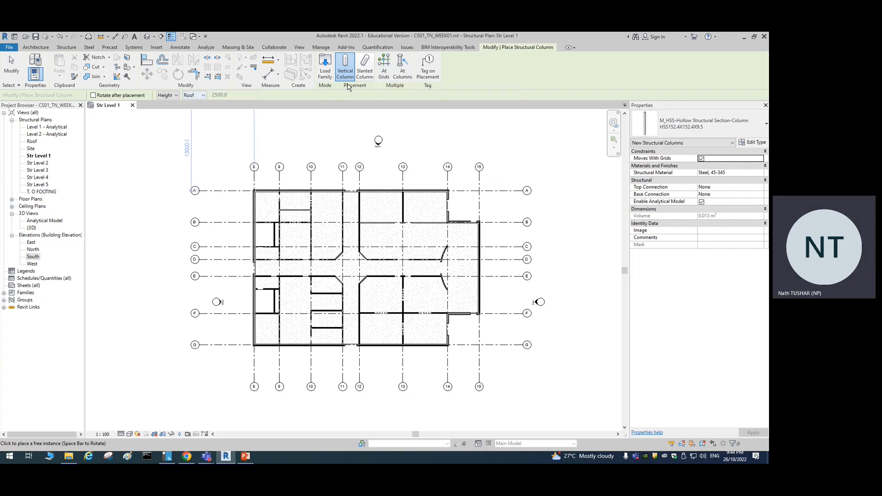
left_click(385, 64)
left_click_drag(499, 181, 241, 359)
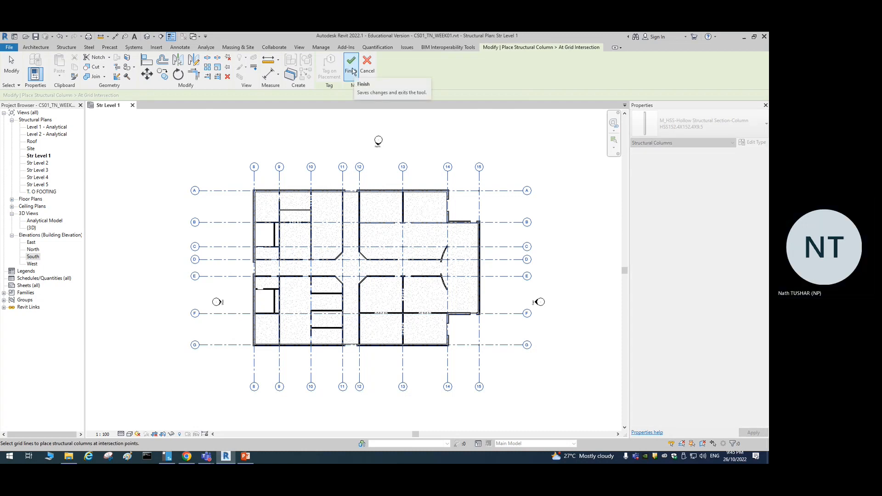
left_click(352, 69)
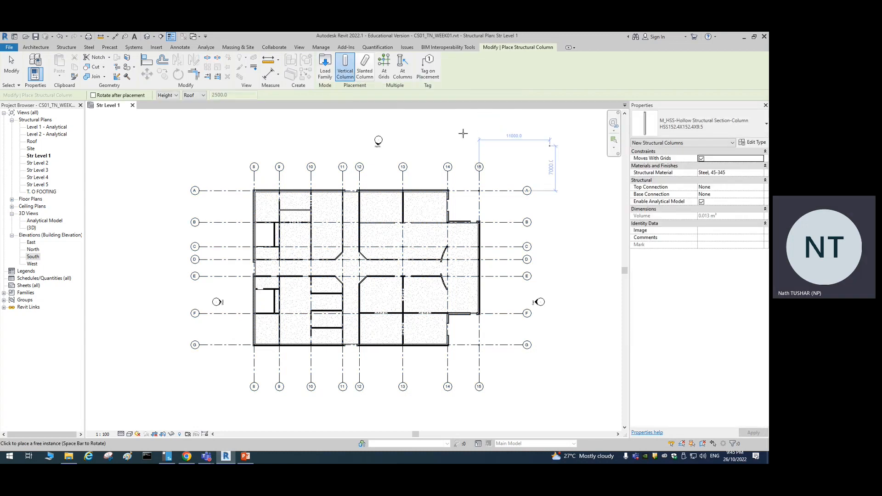
left_click(16, 74)
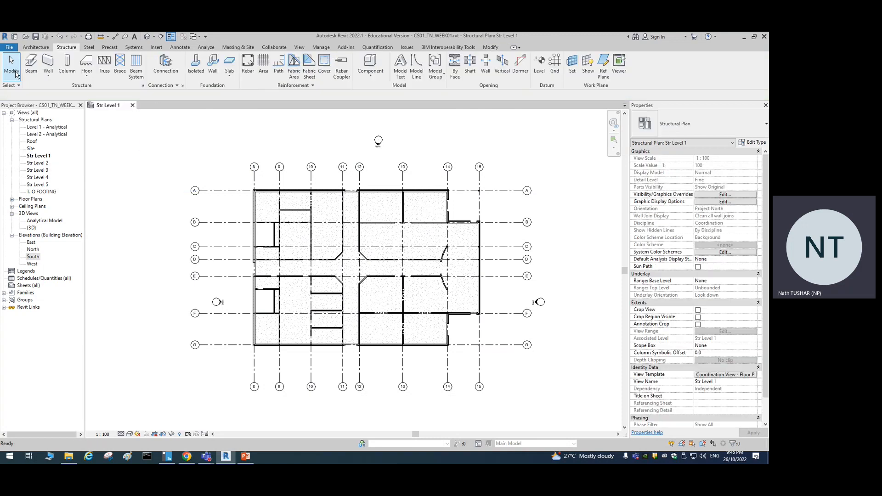
- Select the placed column at grid A-9 and review its base level, top level and location mark
scroll(274, 201, "up", 3)
scroll(264, 189, "up", 5)
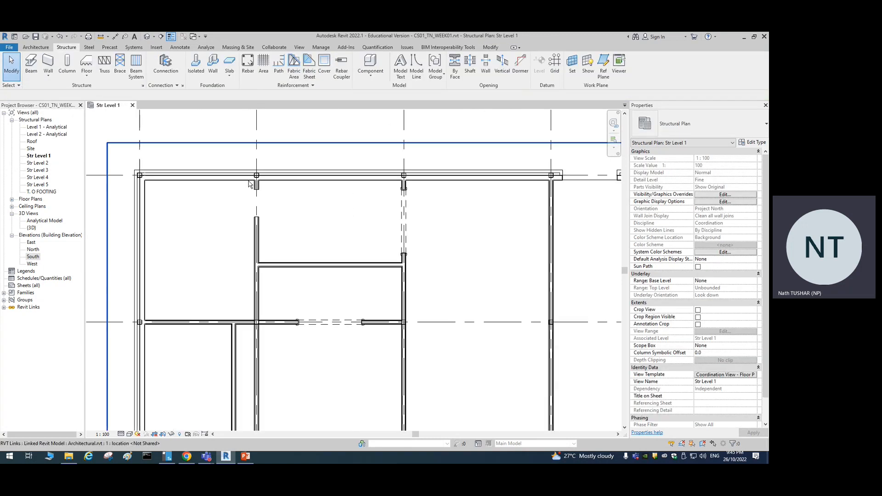
left_click(260, 174)
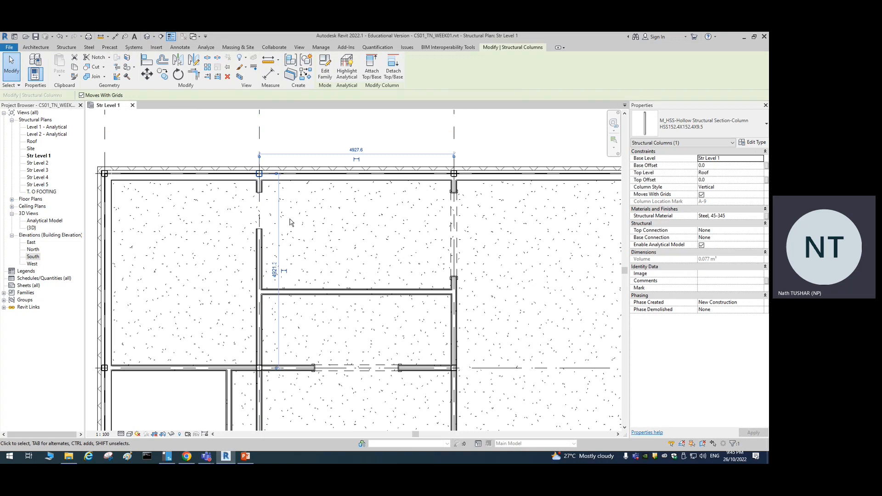
scroll(260, 182, "down", 4)
scroll(303, 227, "down", 4)
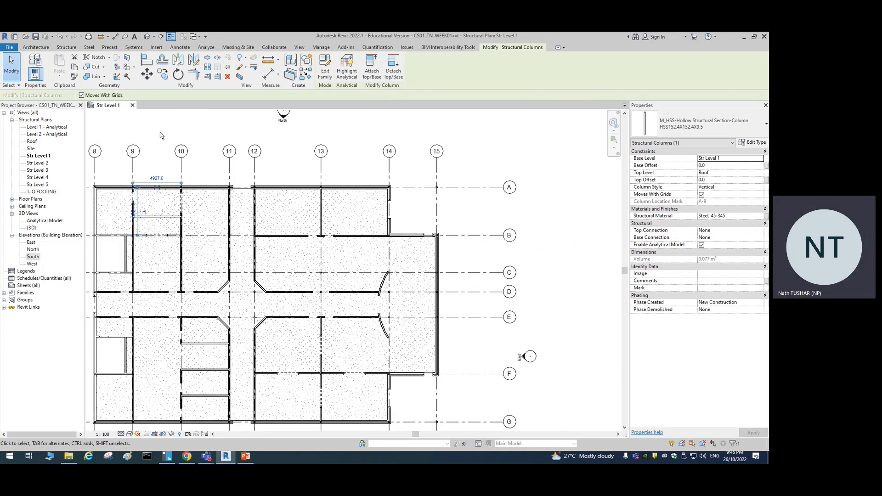
- Open the default 3D view and tile it side by side with the Str Level 1 plan
left_click(147, 36)
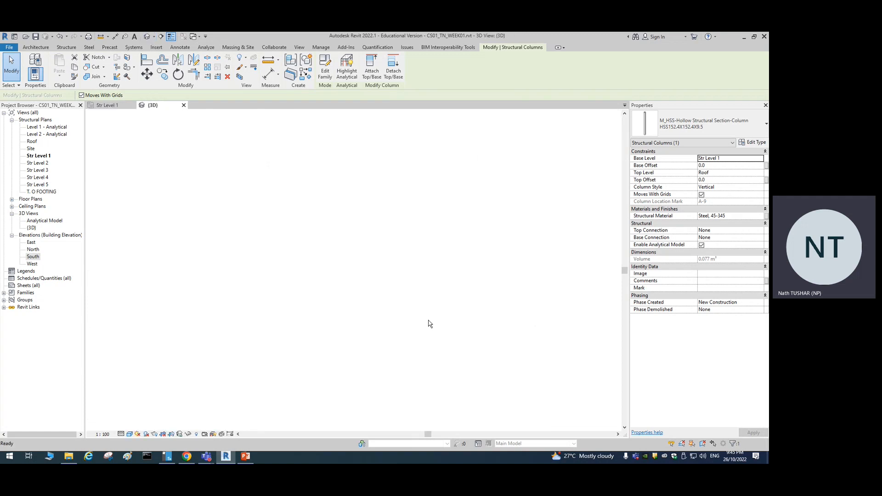
middle_click_drag(495, 294, 453, 167, "shift")
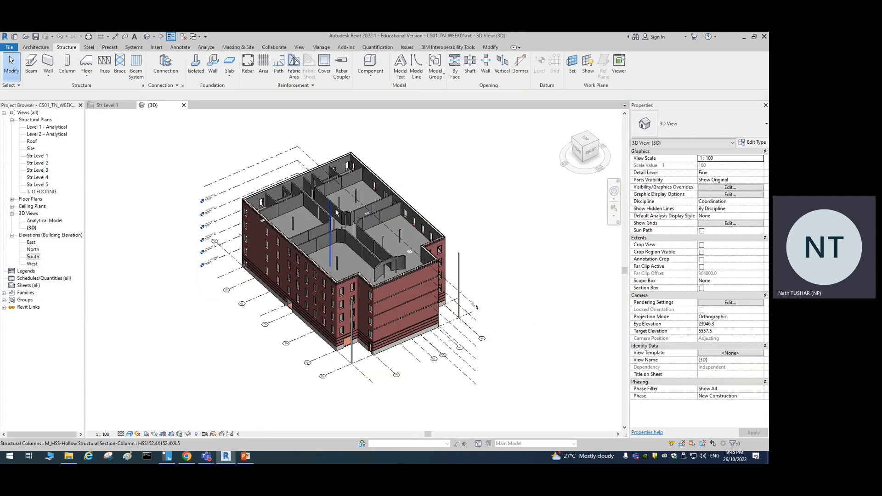
key("w")
key("t")
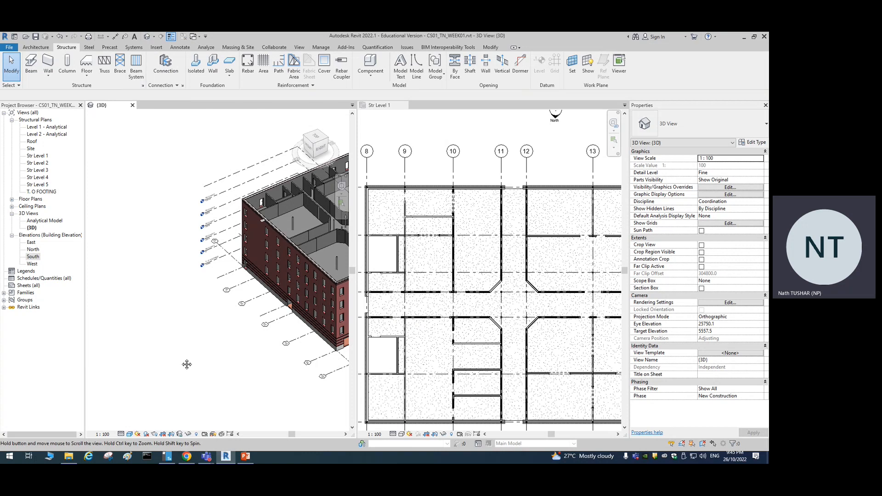
scroll(263, 334, "down", 2)
middle_click_drag(320, 374, 212, 354)
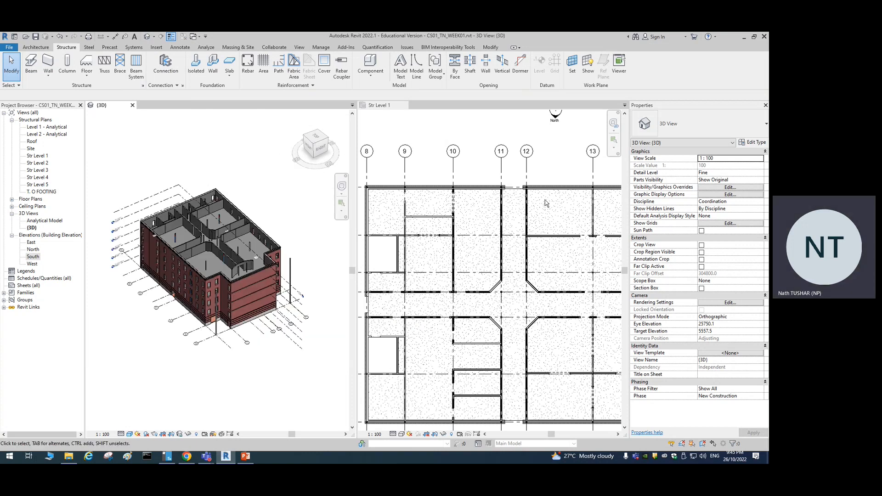
- Select the column at grid A-15 in the Str Level 1 plan and locate it in the 3D view
scroll(532, 267, "down", 3)
left_click(576, 267)
middle_click_drag(553, 219, 449, 202)
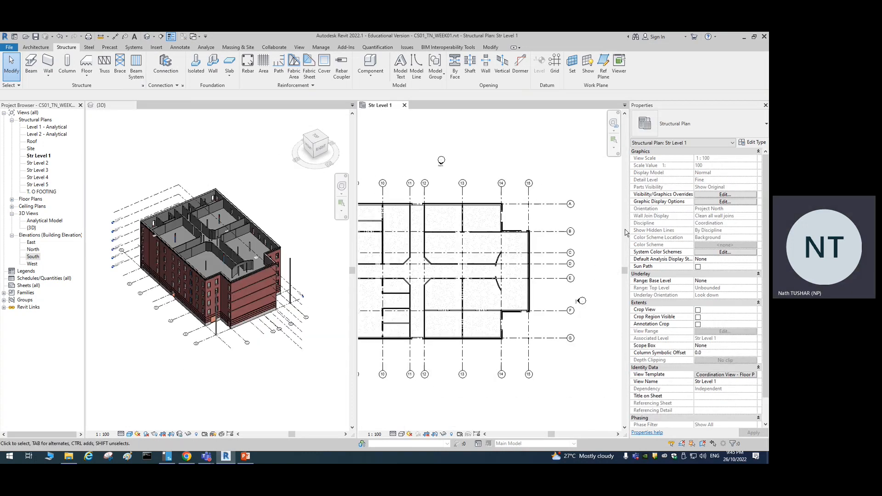
scroll(588, 219, "up", 2)
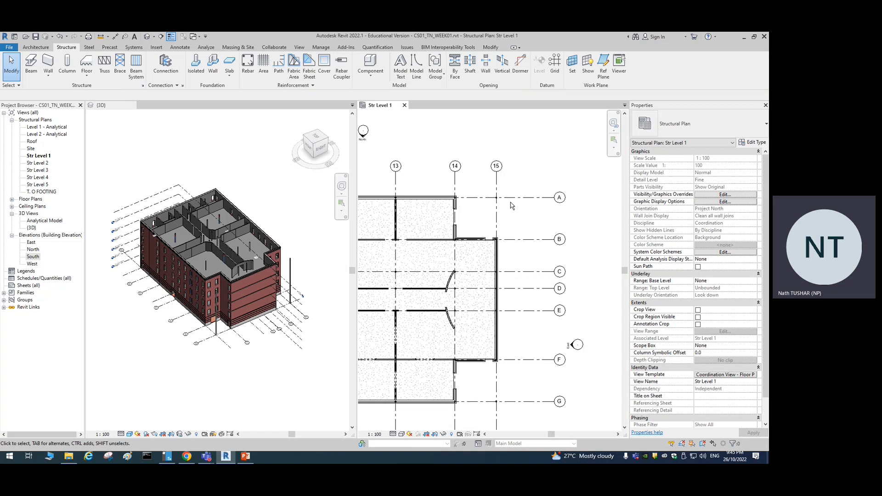
scroll(501, 197, "up", 3)
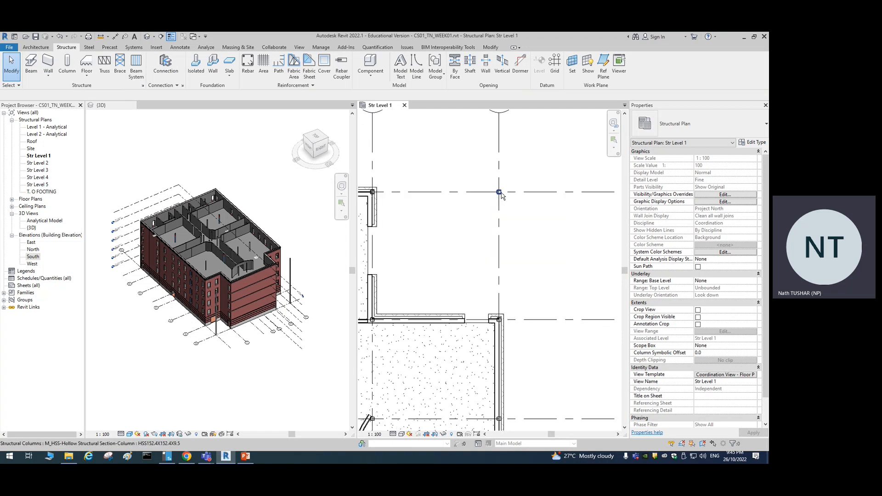
left_click(499, 192)
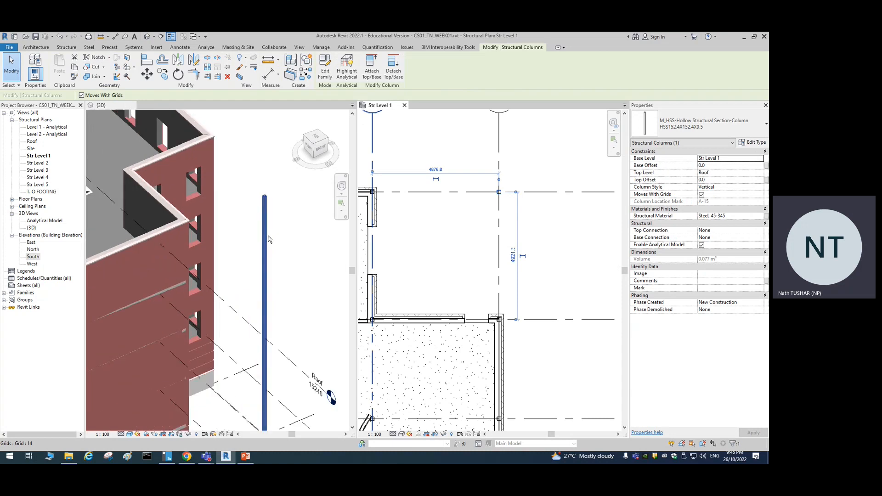
- Select the column at grid G-15 outside the building, check its position in 3D, and delete it
scroll(572, 352, "down", 2)
middle_click_drag(555, 399, 547, 285)
left_click(502, 317)
scroll(503, 317, "up", 5)
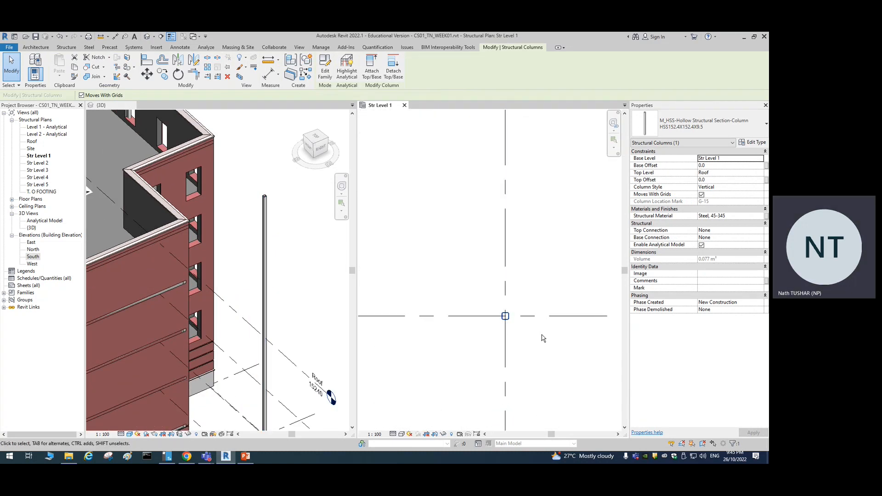
scroll(271, 325, "down", 4)
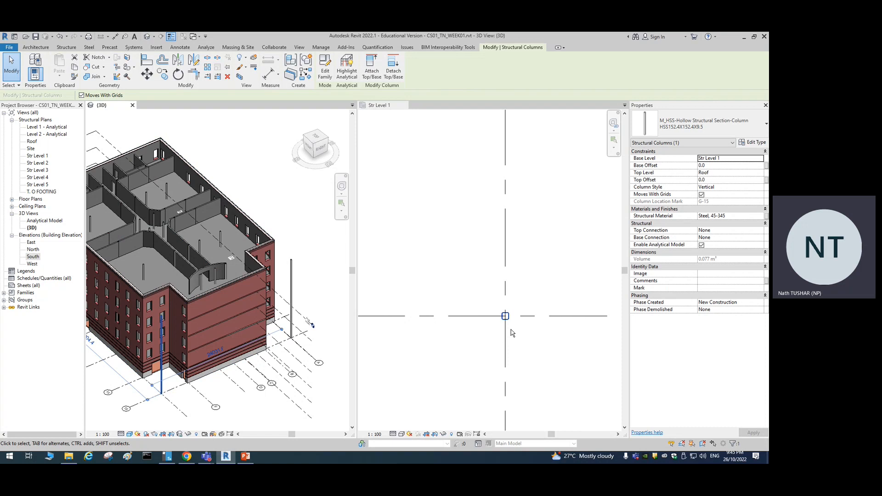
scroll(528, 343, "down", 4)
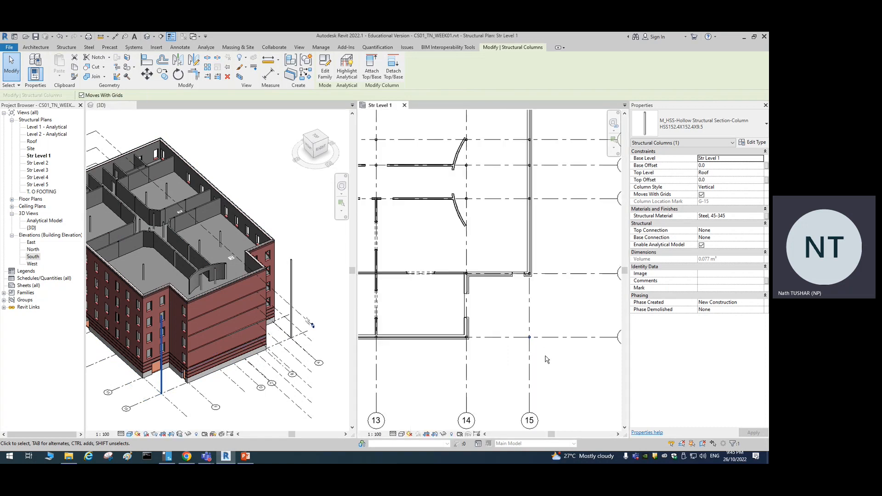
left_click(560, 312)
left_click(529, 338)
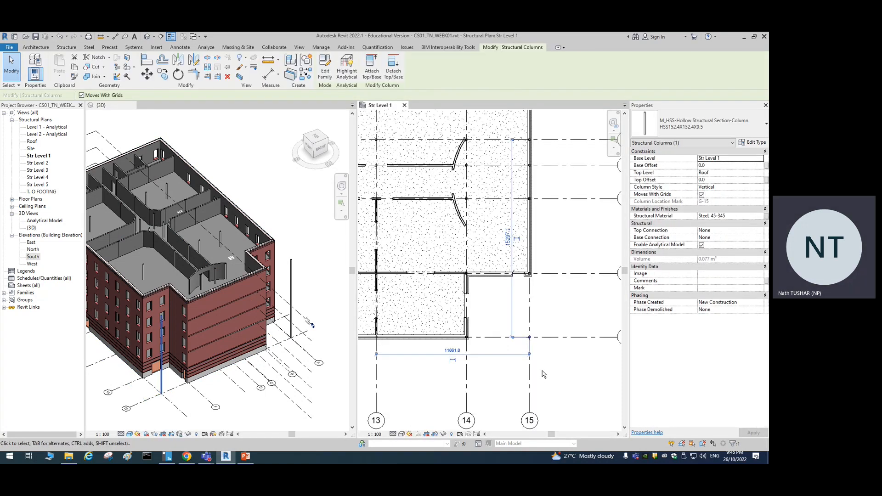
key("Delete")
- Delete the column at grid A-15 outside the building outline
scroll(561, 288, "down", 4)
scroll(536, 220, "up", 6)
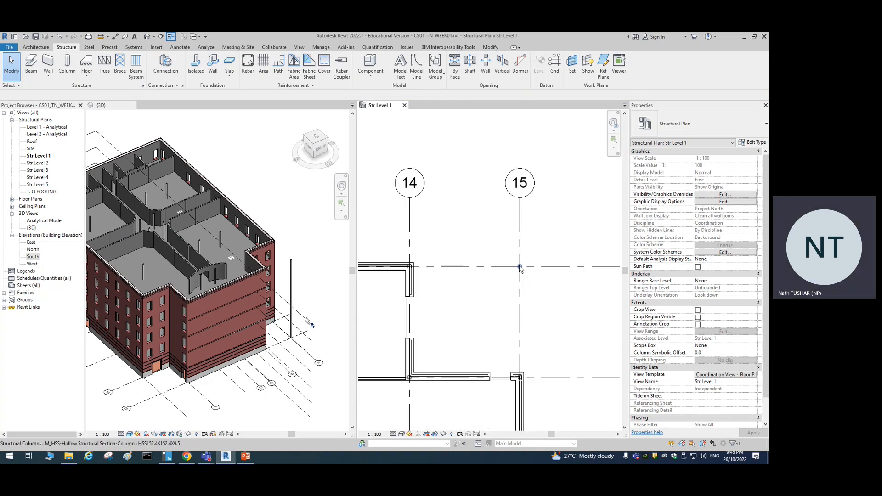
left_click(520, 267)
key("Delete")
- Review the remaining columns in plan and 3D, including the levels and location mark of the column at F-13
scroll(231, 310, "down", 2)
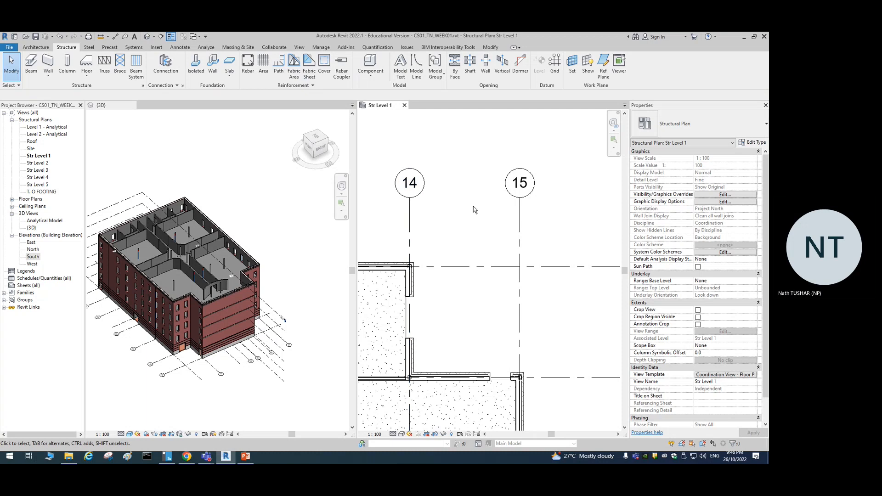
scroll(474, 210, "down", 3)
scroll(475, 216, "down", 3)
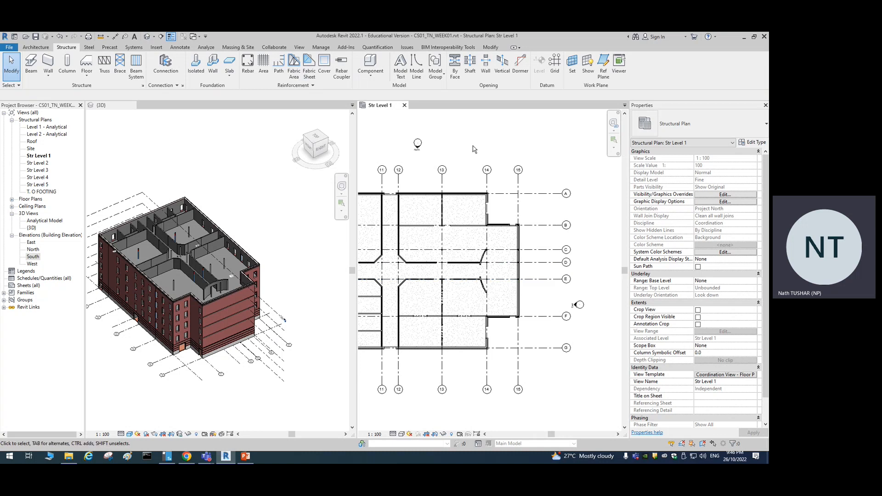
scroll(473, 149, "down", 2)
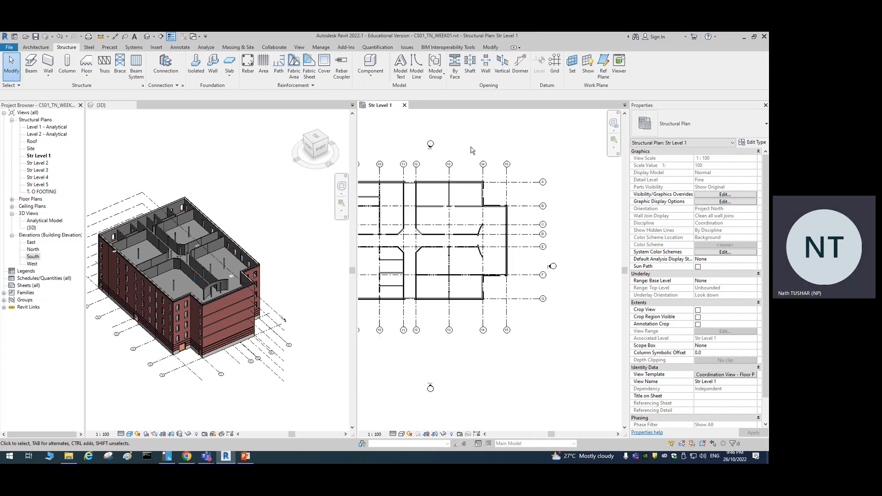
middle_click_drag(471, 148, 505, 150)
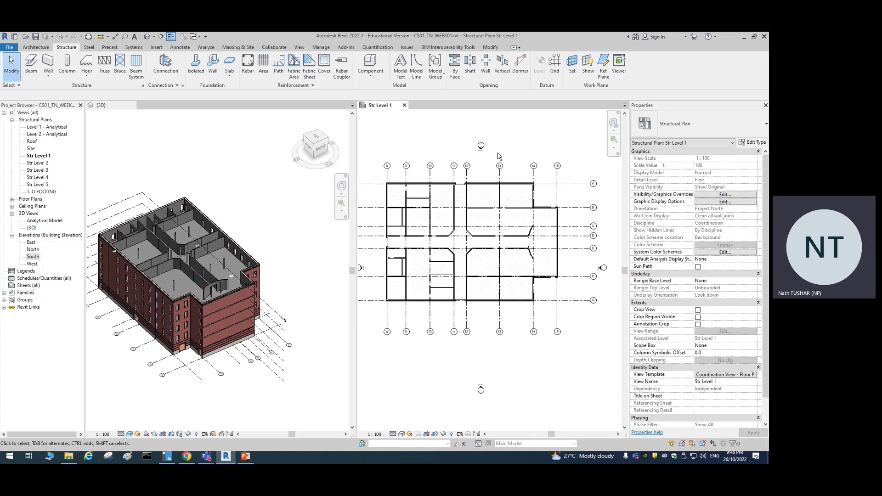
left_click(285, 225)
scroll(161, 275, "up", 3)
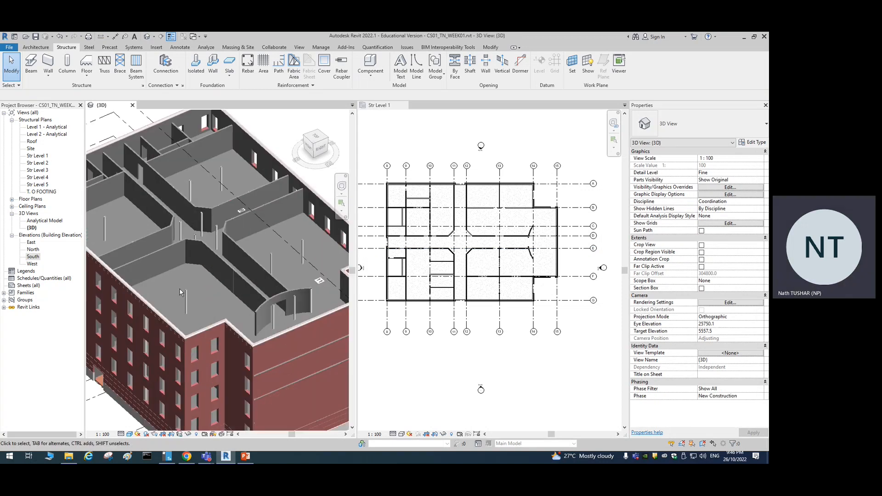
scroll(180, 288, "up", 3)
left_click(190, 292)
scroll(217, 291, "down", 4)
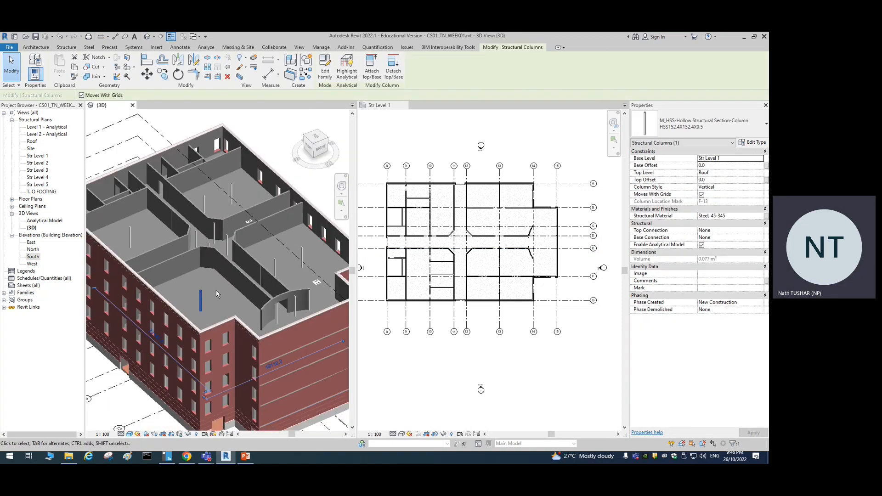
scroll(217, 294, "down", 2)
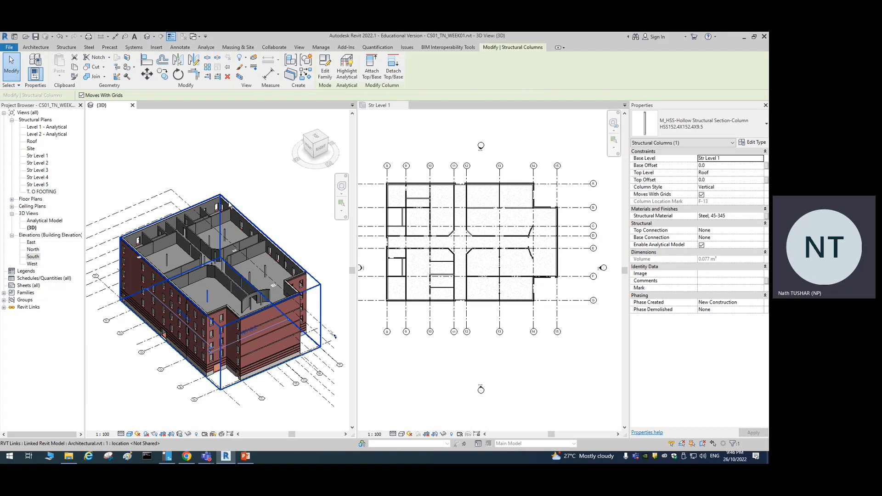
key("Escape")
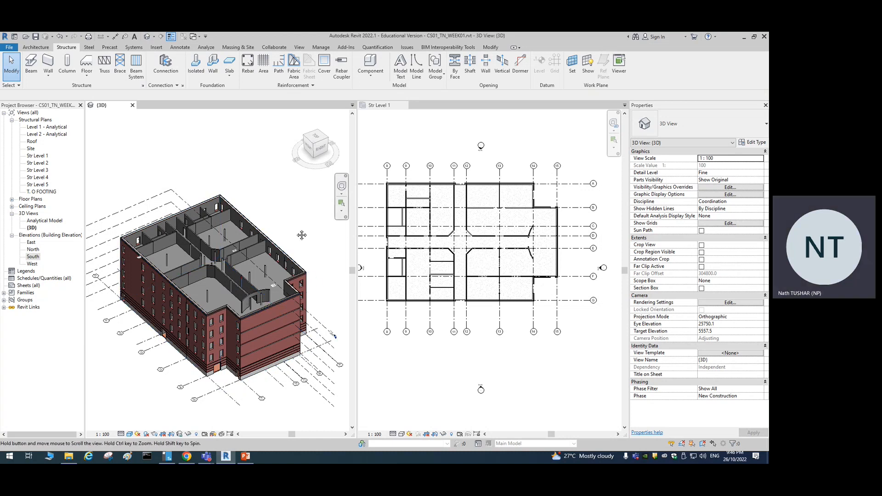
middle_click_drag(301, 236, 298, 219)
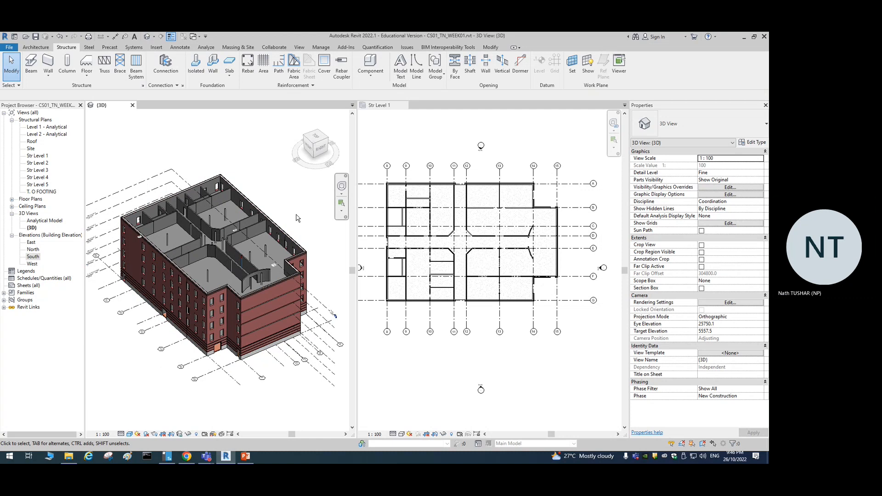
- Close the tiled 3D view, reopen it at full size, and inspect the whole building with its columns
left_click(542, 356)
scroll(503, 358, "down", 1)
middle_click_drag(491, 362, 506, 365)
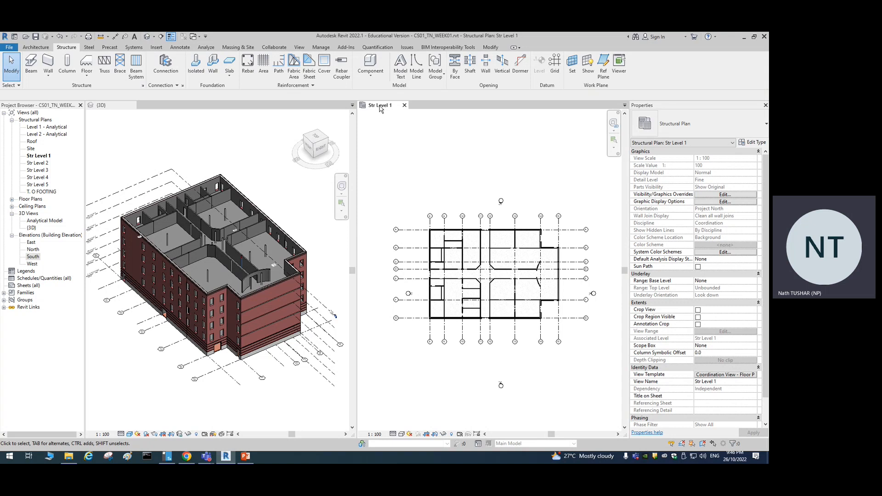
left_click(109, 106)
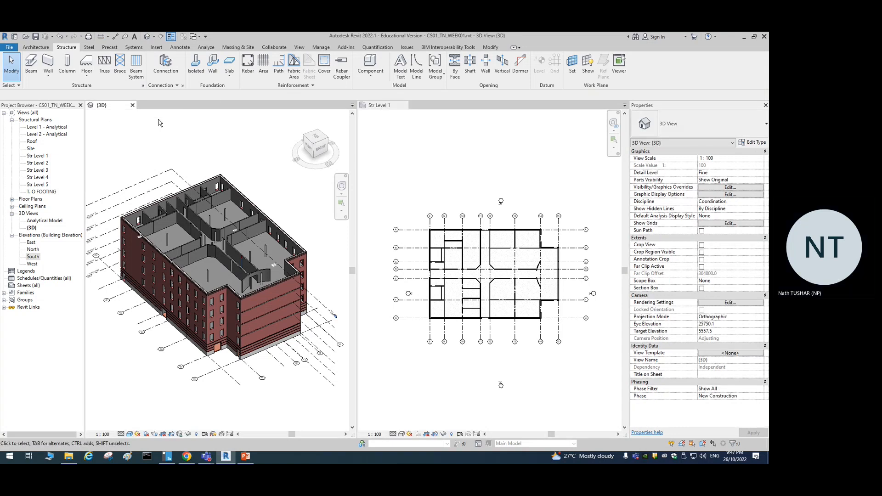
left_click(132, 105)
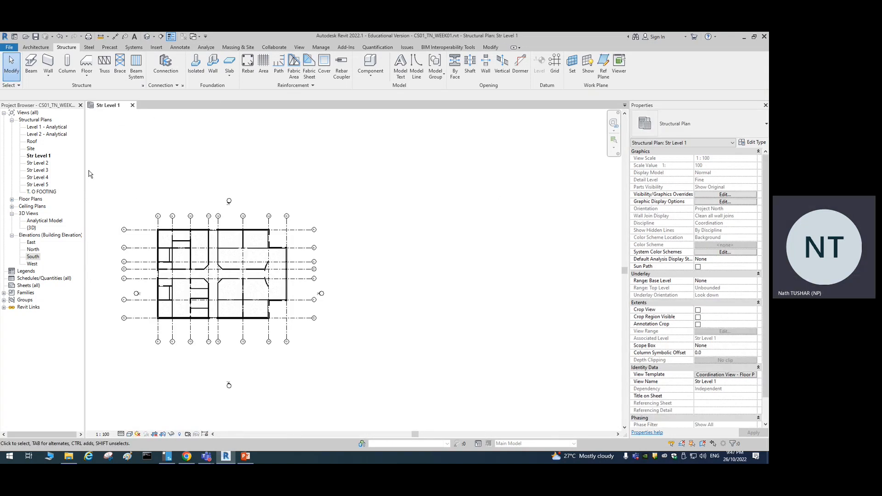
left_click(147, 37)
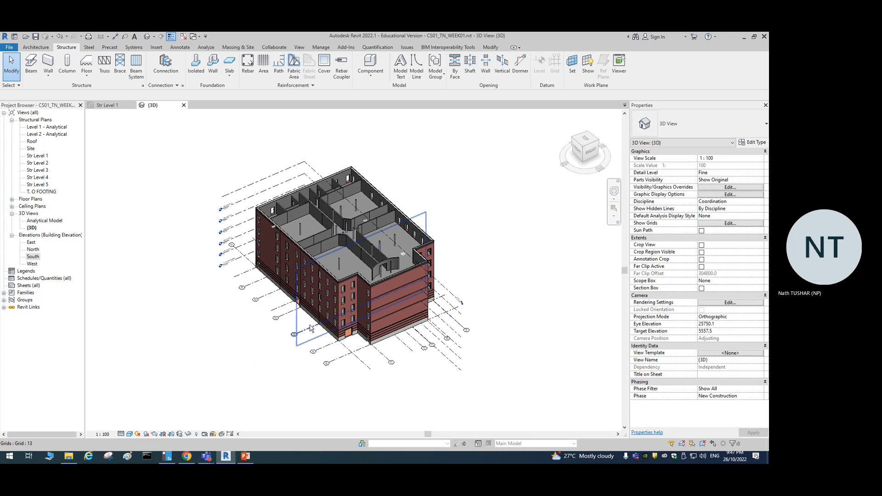
middle_click_drag(303, 332, 487, 236, "shift")
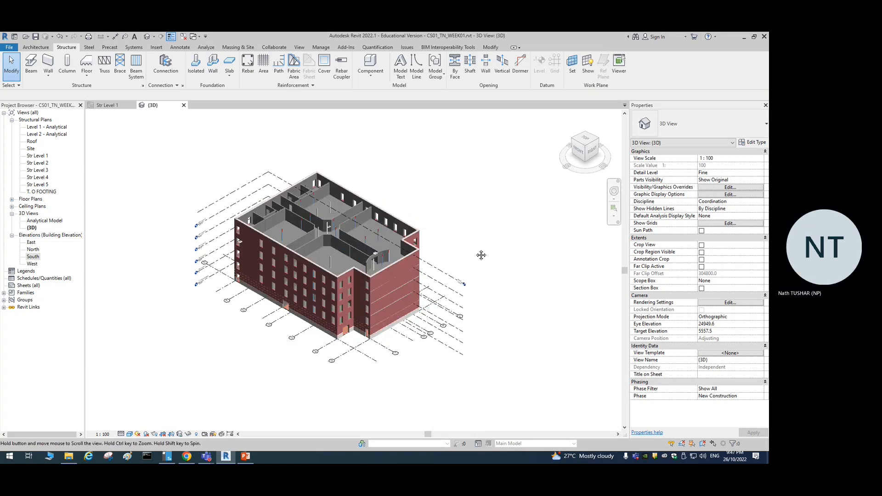
scroll(451, 253, "up", 3)
scroll(451, 253, "down", 3)
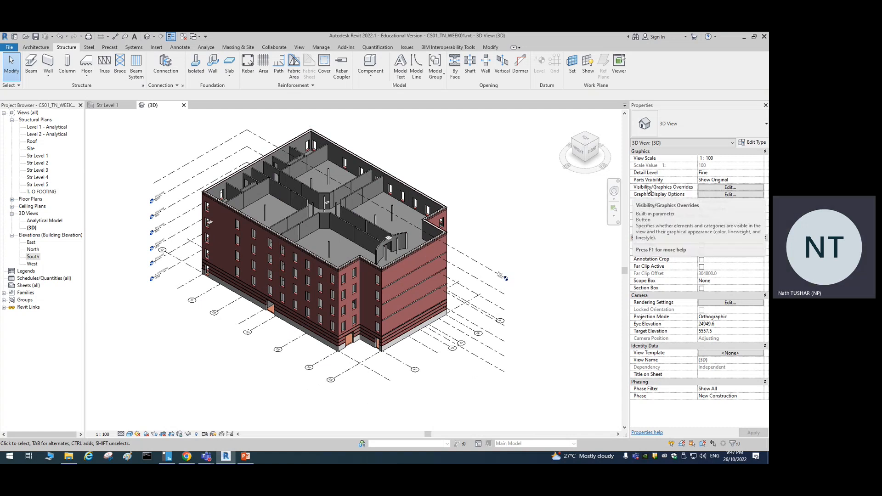
- Examine the model category and Revit link settings in the 3D view's Visibility/Graphic Overrides, and close them without changes
left_click(731, 189)
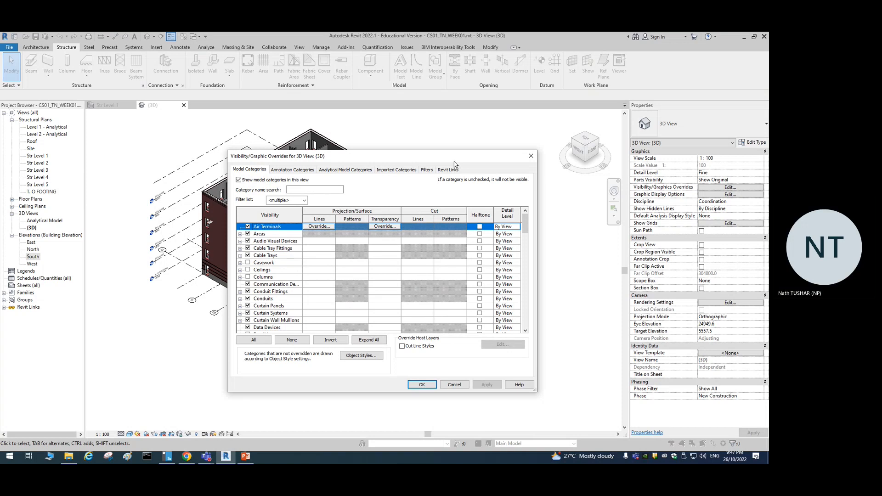
left_click_drag(437, 159, 624, 149)
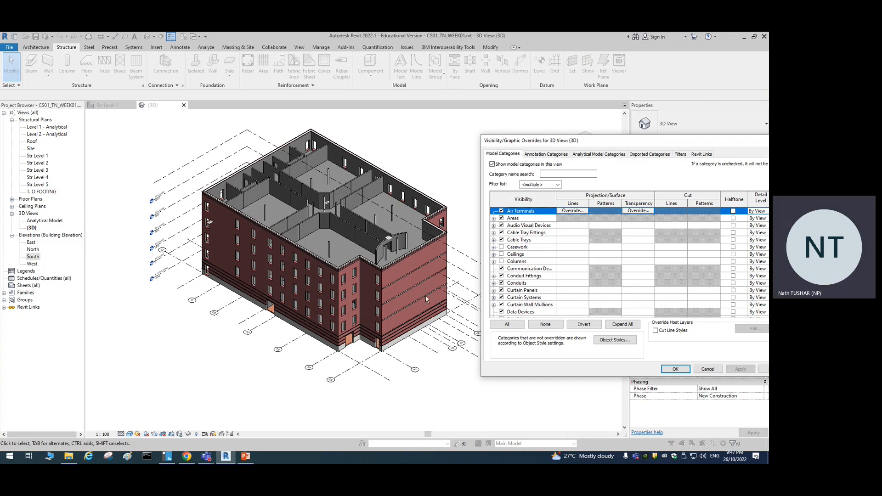
left_click_drag(666, 142, 577, 138)
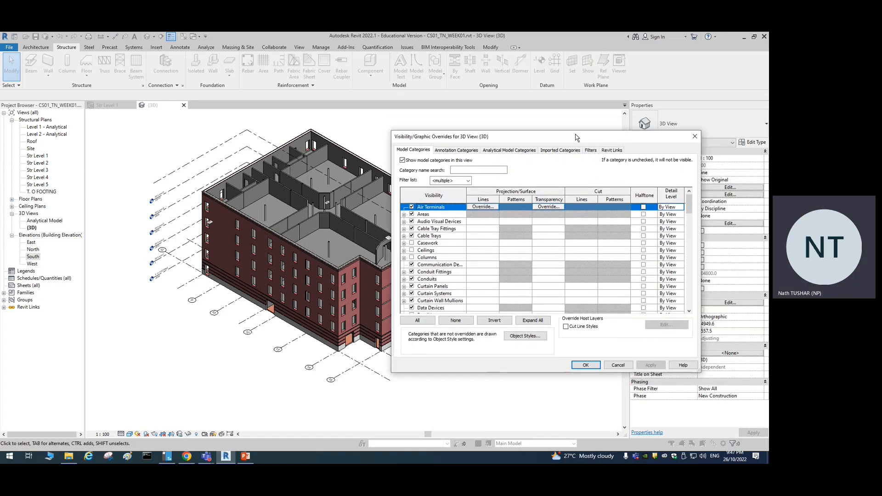
left_click(612, 151)
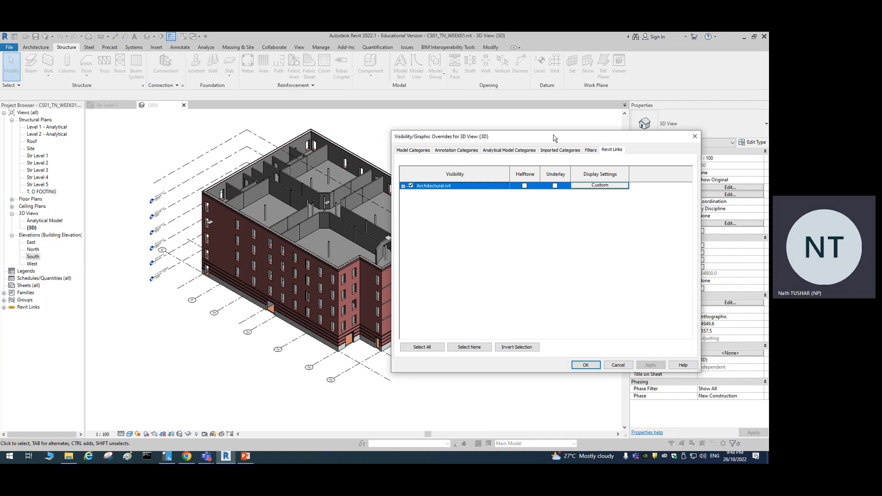
left_click(627, 366)
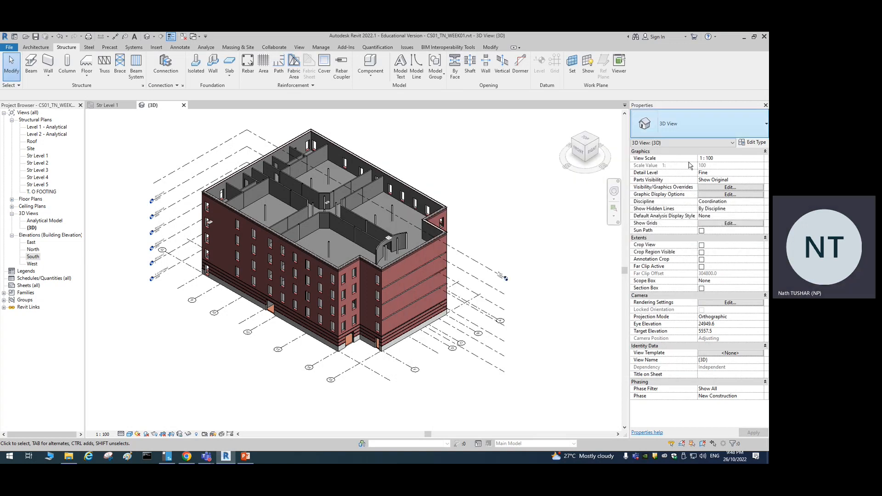
- Hide the Architectural.rvt link in the 3D view through its Visibility/Graphic Overrides
left_click(731, 188)
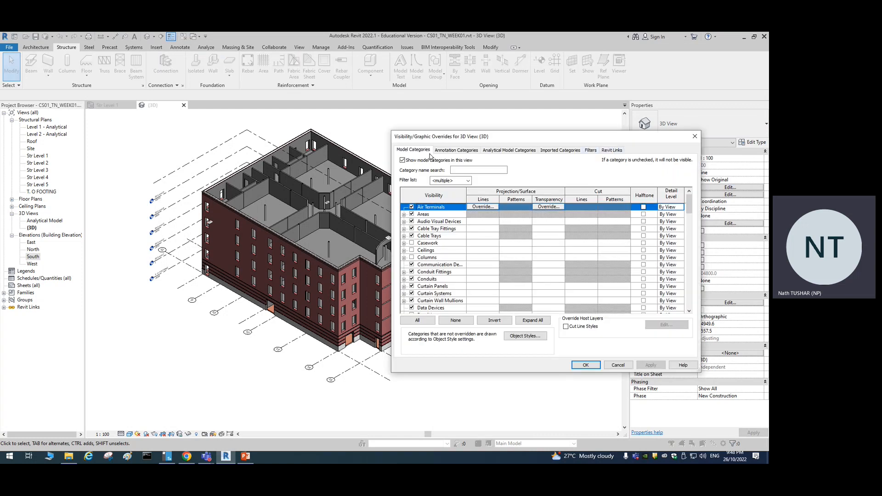
left_click(623, 151)
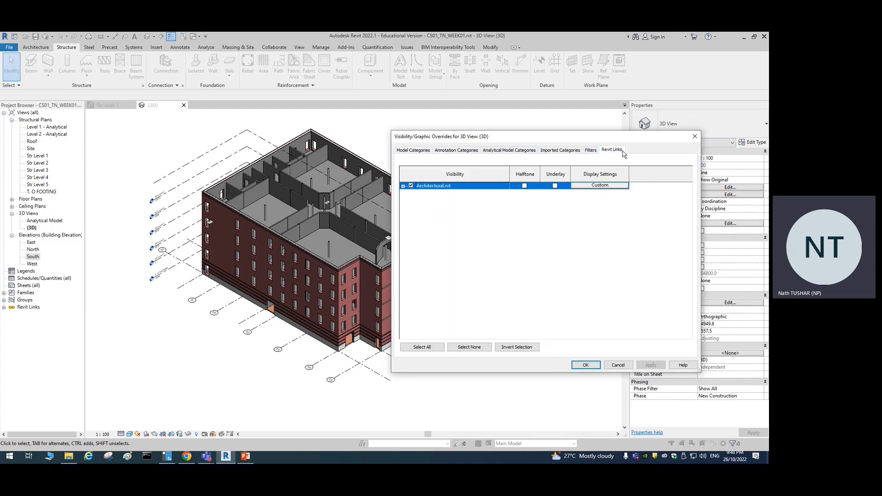
left_click(411, 186)
left_click(653, 366)
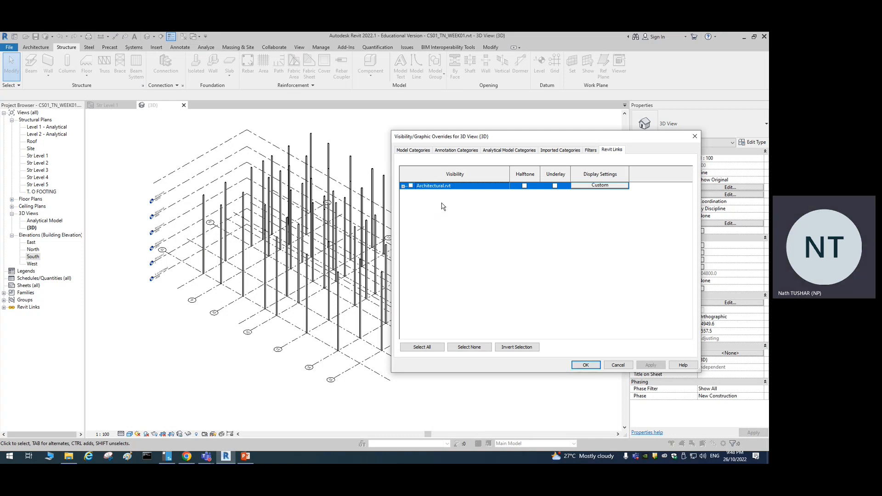
- Toggle the Architectural.rvt link's visibility on and off twice, applying each change to compare the 3D view with and without it
left_click(411, 186)
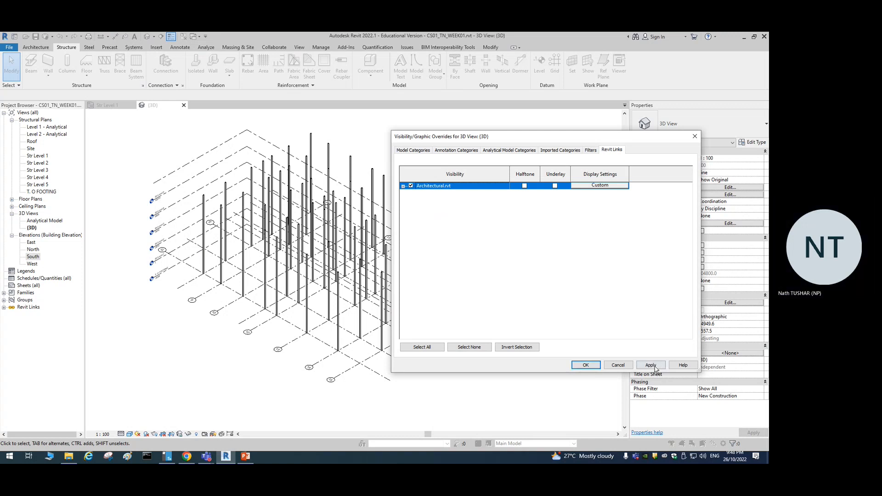
left_click(651, 366)
left_click(412, 186)
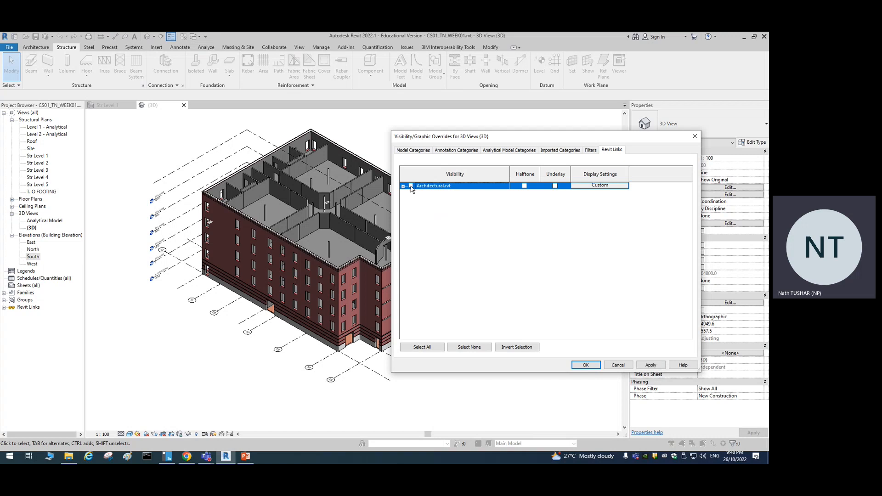
left_click(650, 365)
left_click(411, 186)
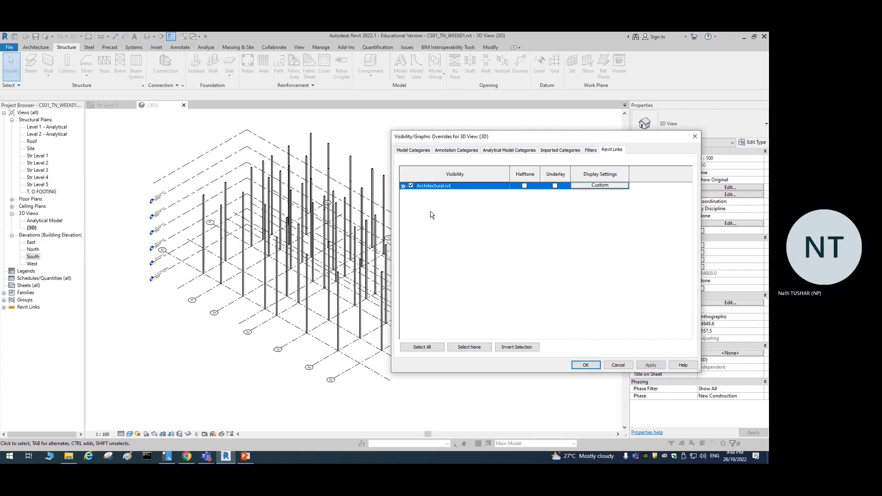
left_click(650, 365)
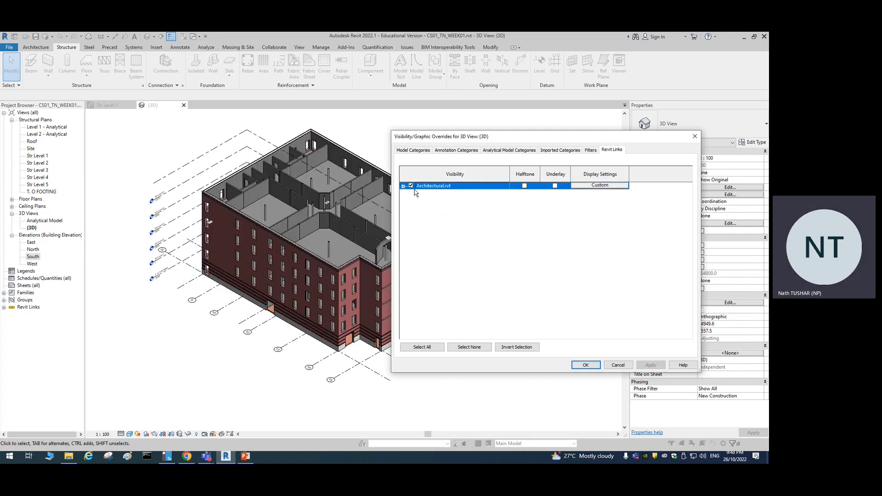
left_click(411, 185)
left_click(654, 365)
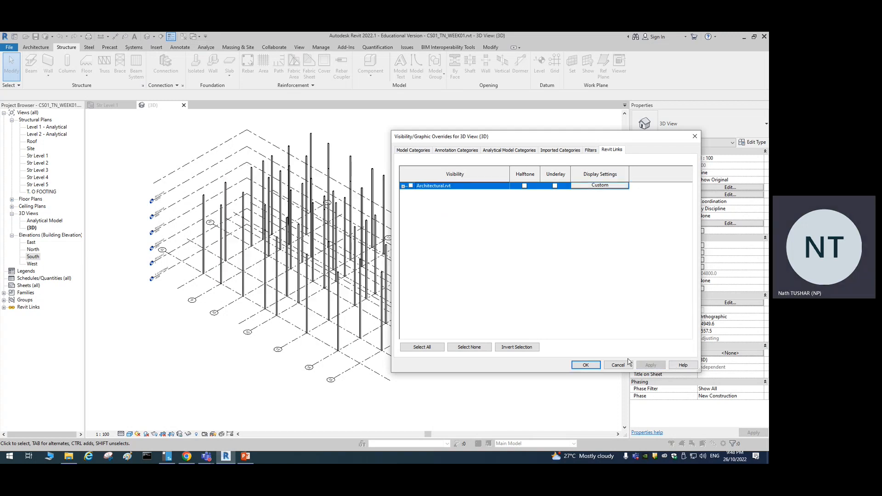
- Accept the 3D view's visibility overrides and switch to the Str Level 1 structural plan
left_click(586, 365)
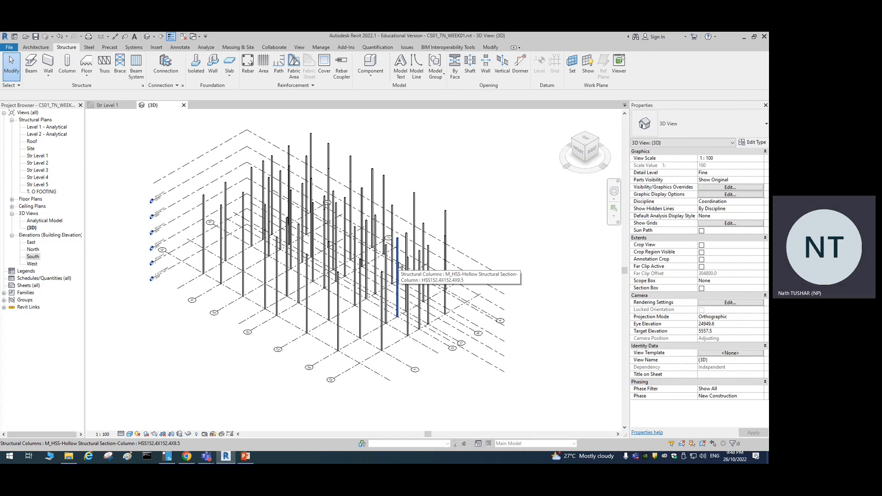
scroll(462, 182, "down", 1)
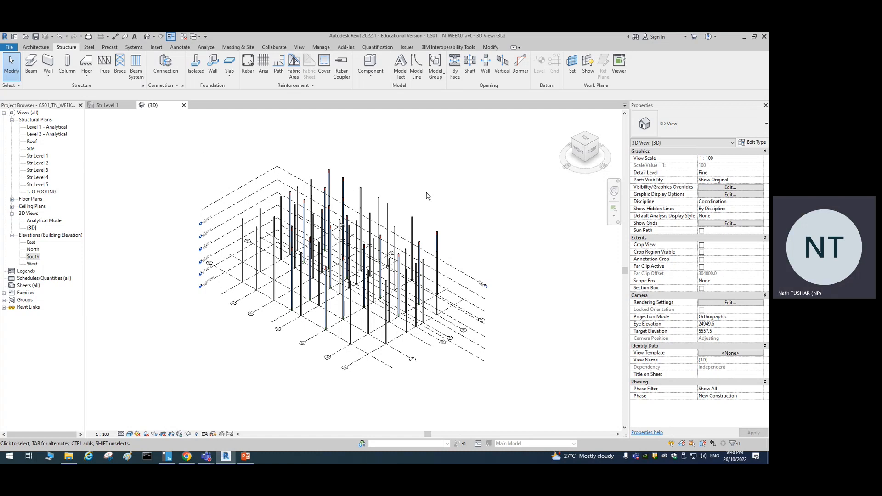
left_click(107, 106)
scroll(212, 227, "up", 6)
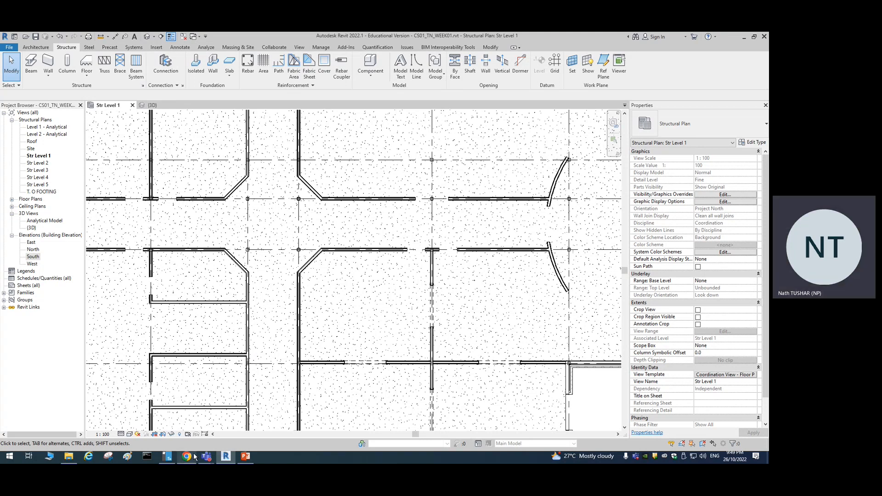
- Check the Lecture #2 outline in PowerPoint and return to the Revit plan
left_click(247, 460)
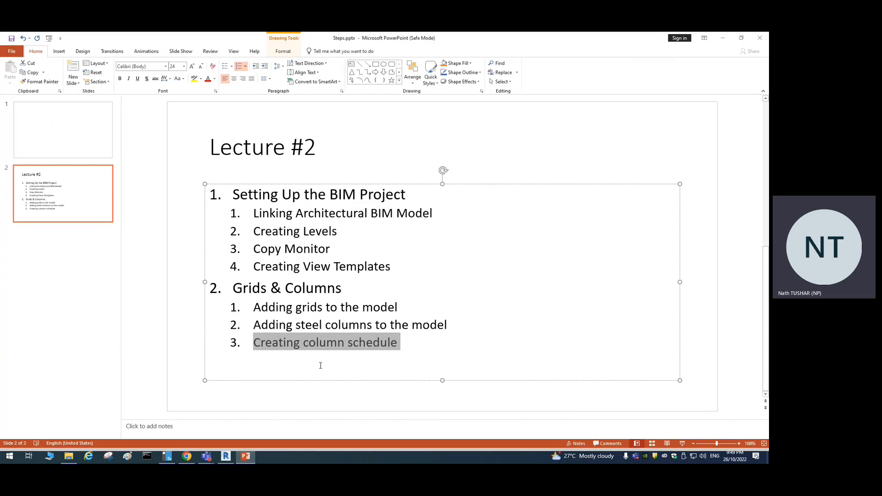
left_click(723, 38)
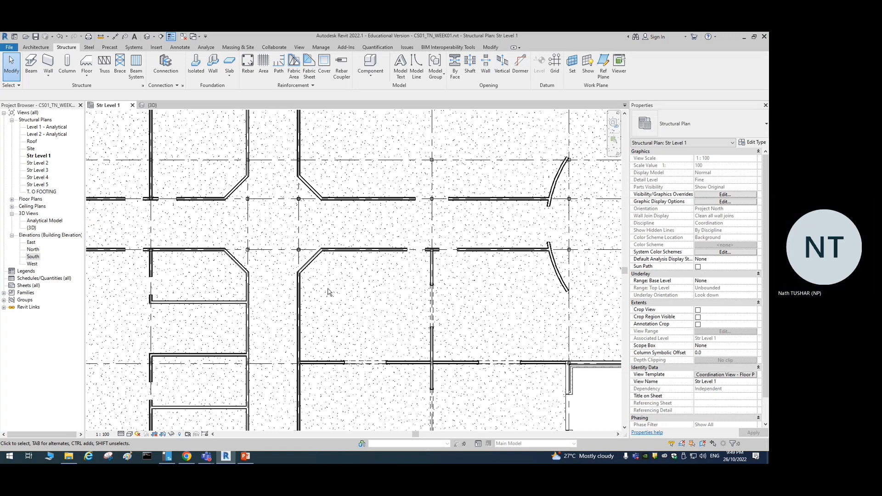
- Try shifting the column at grid D-11 along grid D to the diagonal wall's corner, and undo the shift
scroll(247, 251, "down", 6)
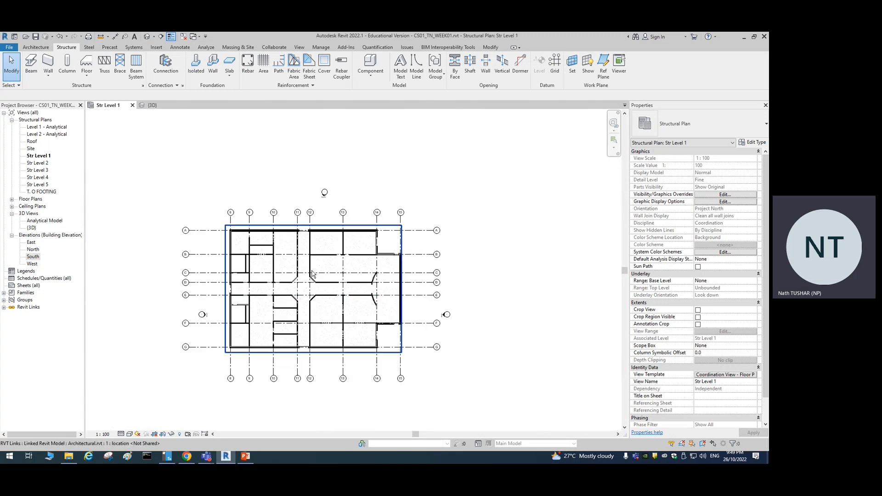
scroll(298, 283, "up", 1)
scroll(299, 283, "up", 1)
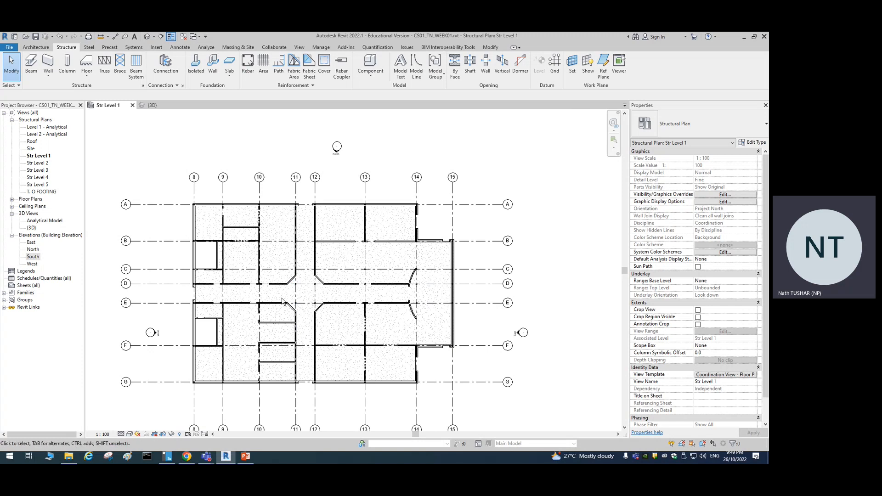
scroll(296, 298, "up", 3)
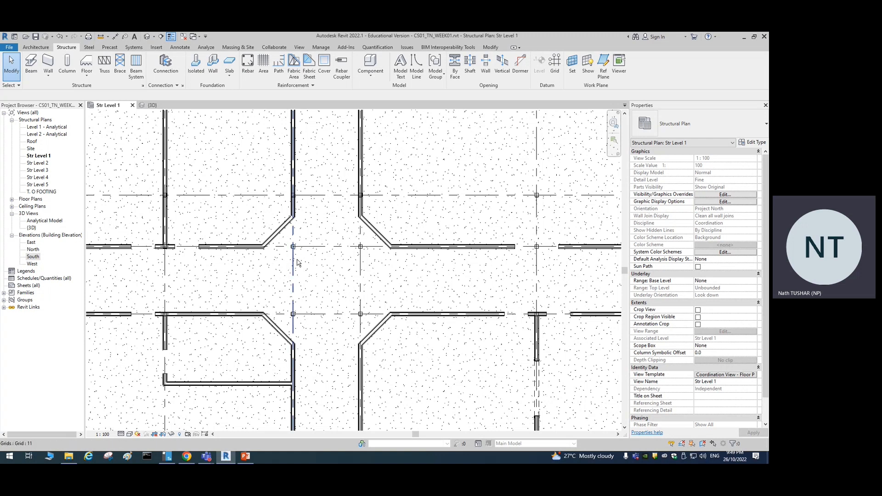
scroll(255, 254, "up", 4)
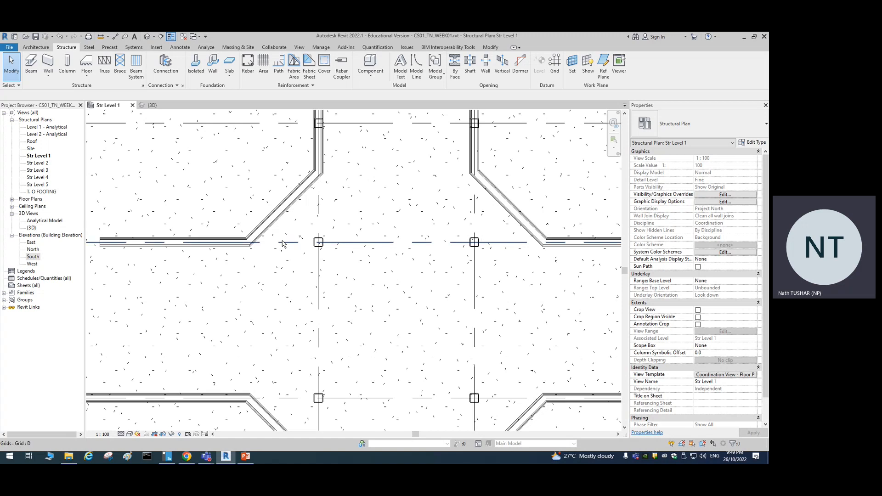
scroll(320, 248, "up", 2)
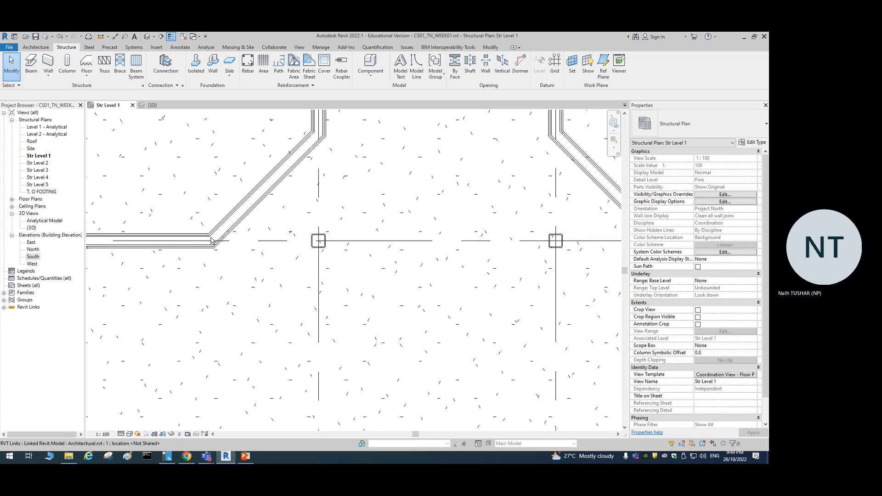
left_click(318, 251)
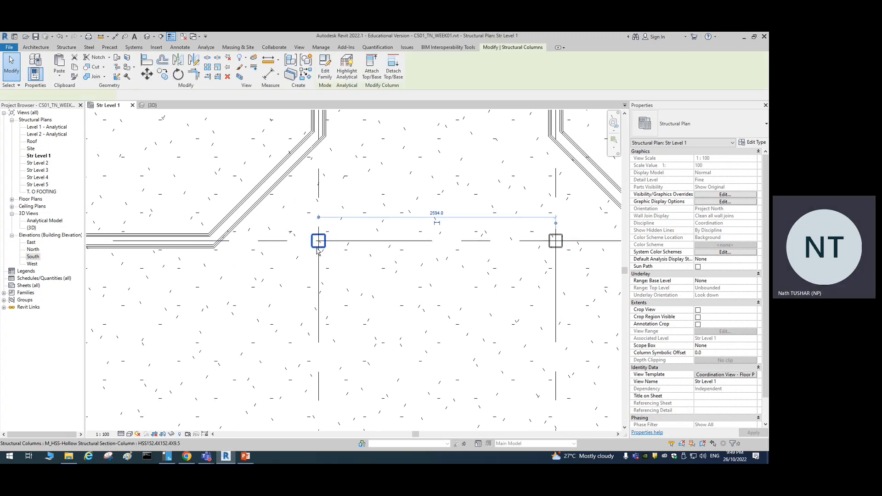
left_click_drag(318, 250, 202, 242)
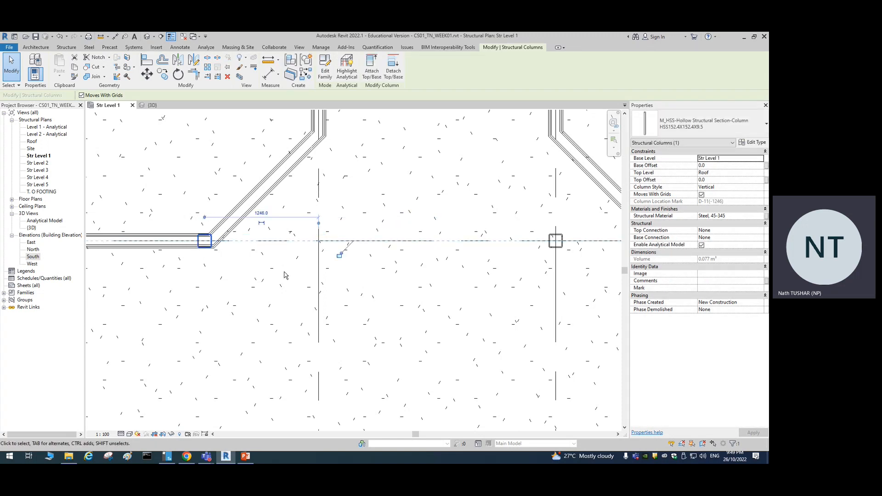
key("ctrl+z")
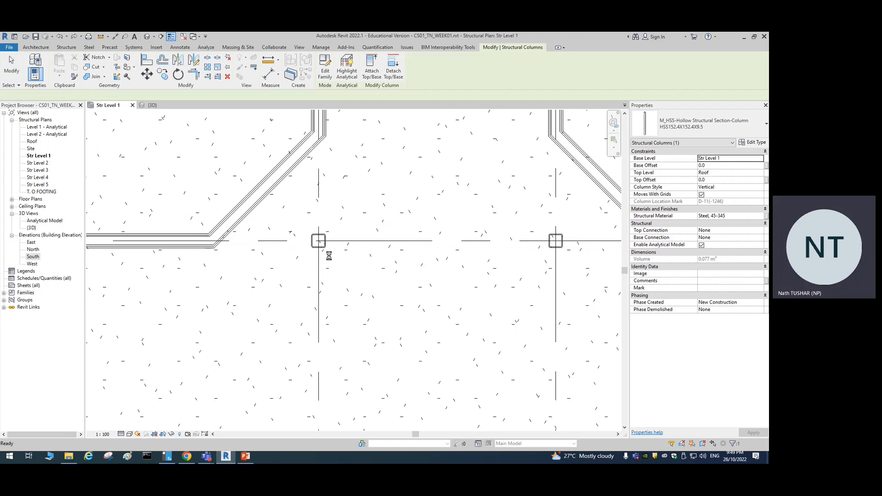
left_click(364, 225)
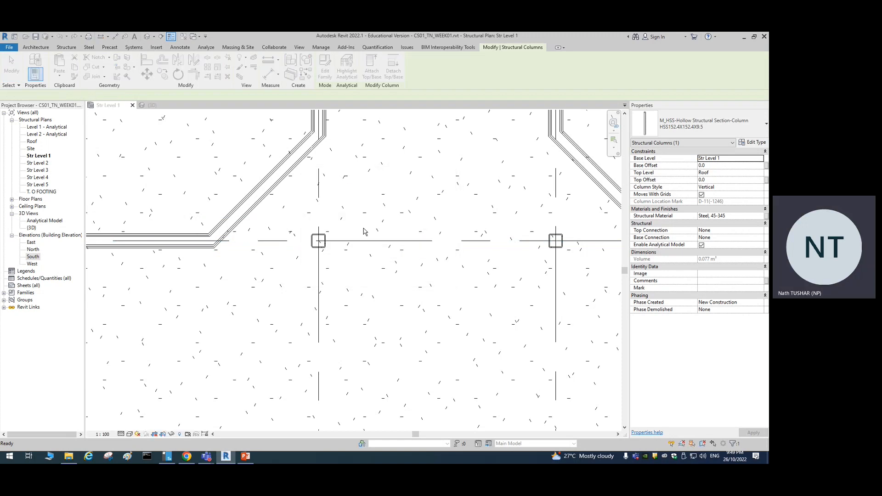
key("Escape")
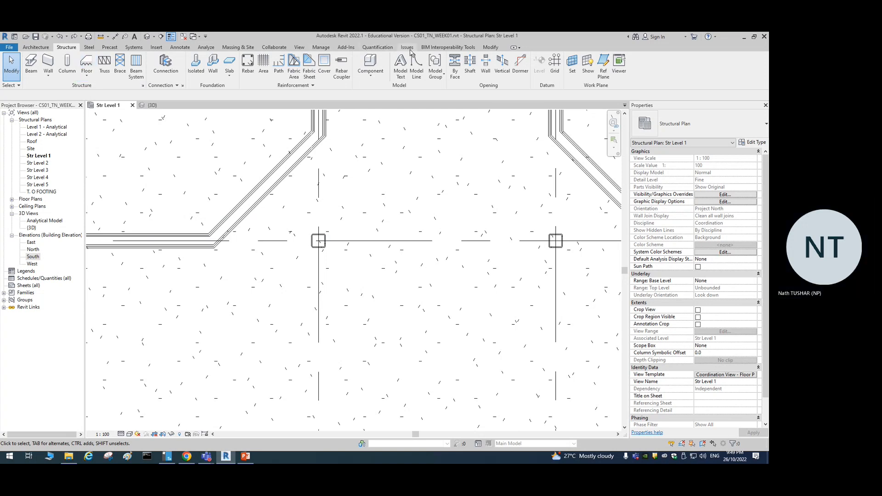
left_click(491, 48)
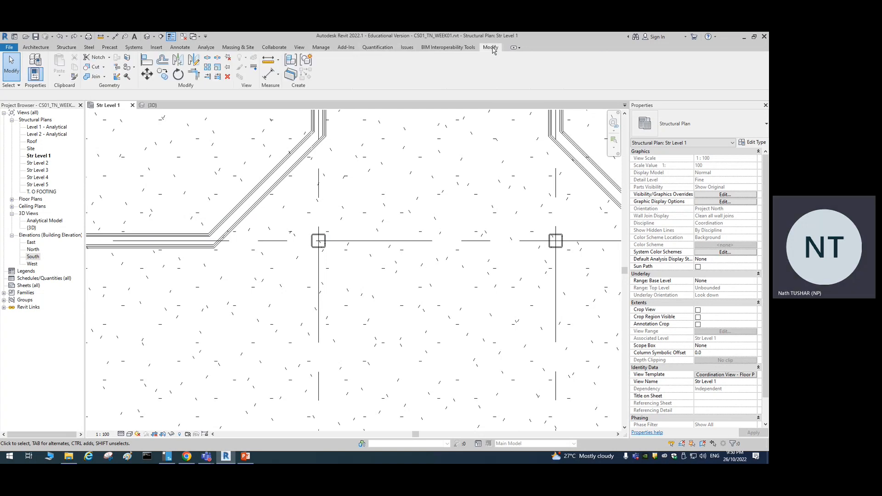
left_click(269, 75)
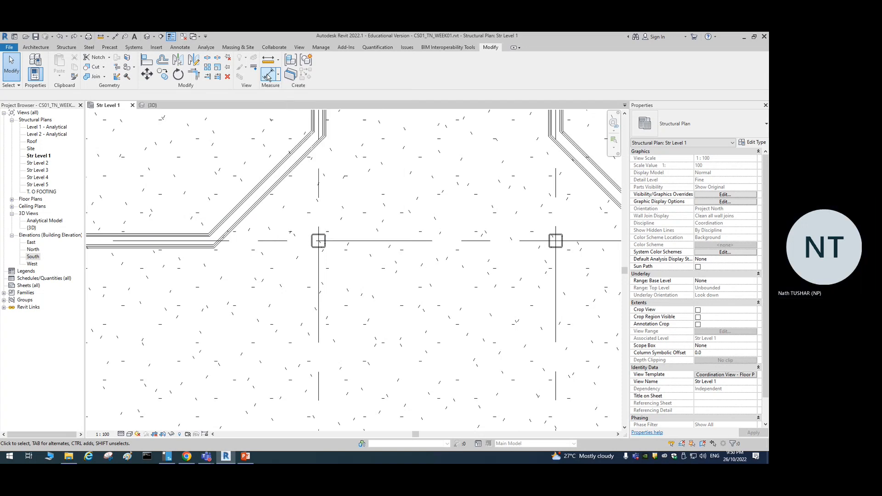
left_click(319, 227)
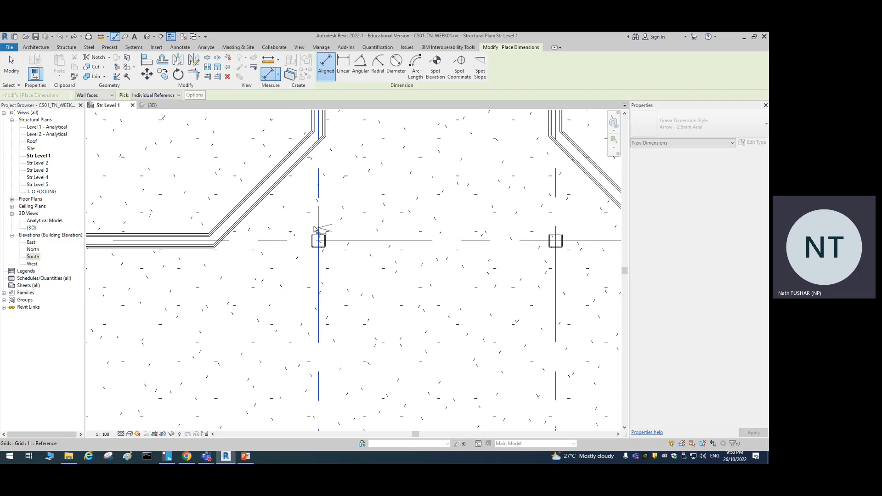
key("Escape")
key("Escape")
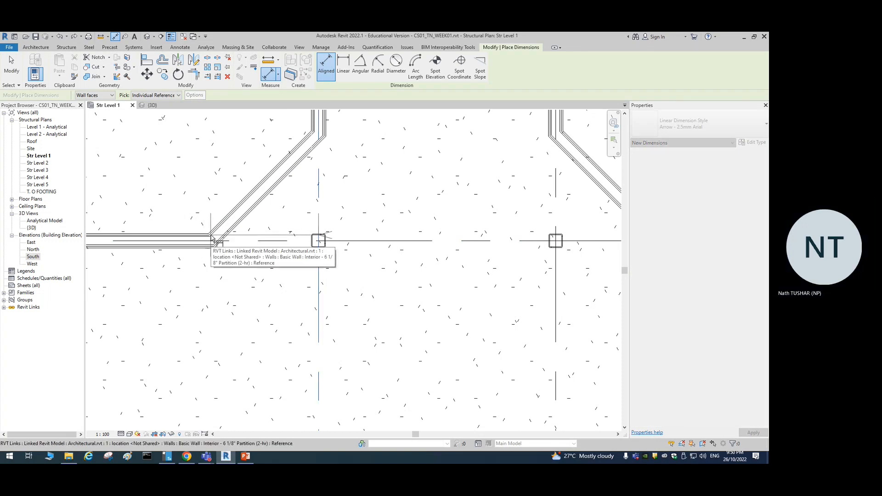
left_click(318, 243)
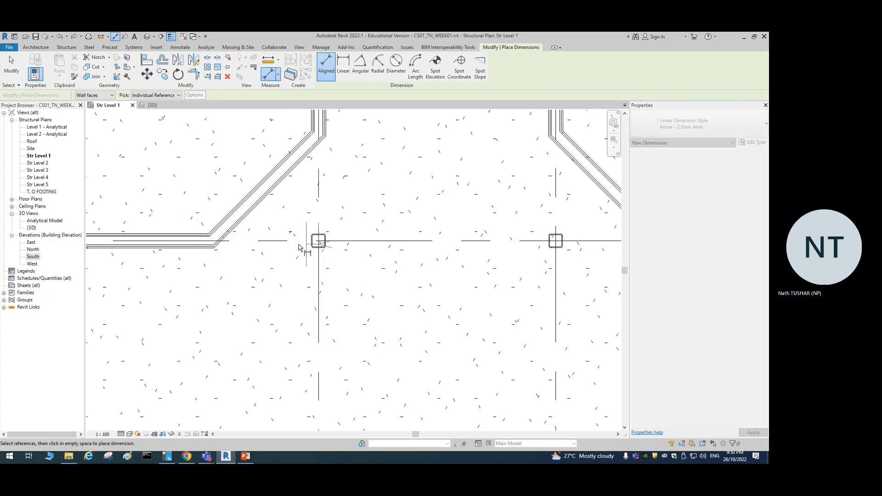
key("Escape")
key("Escape")
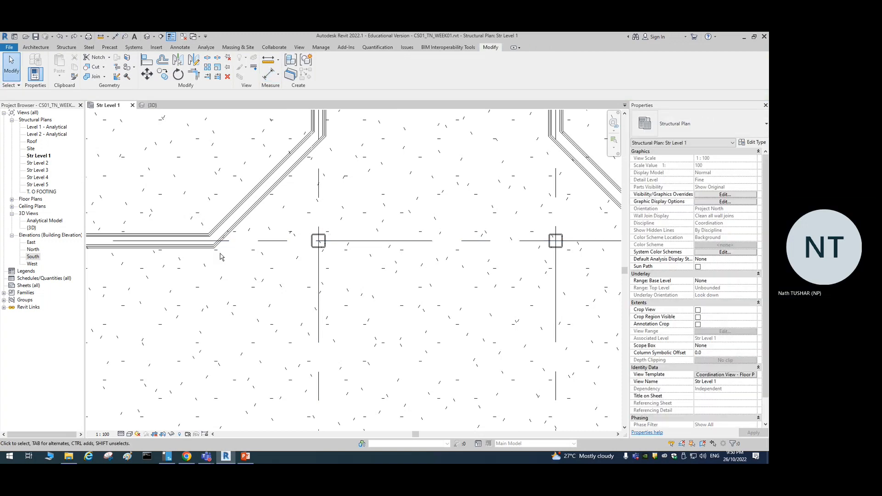
- Move the column at grid D-11 about 1260 mm along grid D to the corner of the linked partition wall
left_click(319, 244)
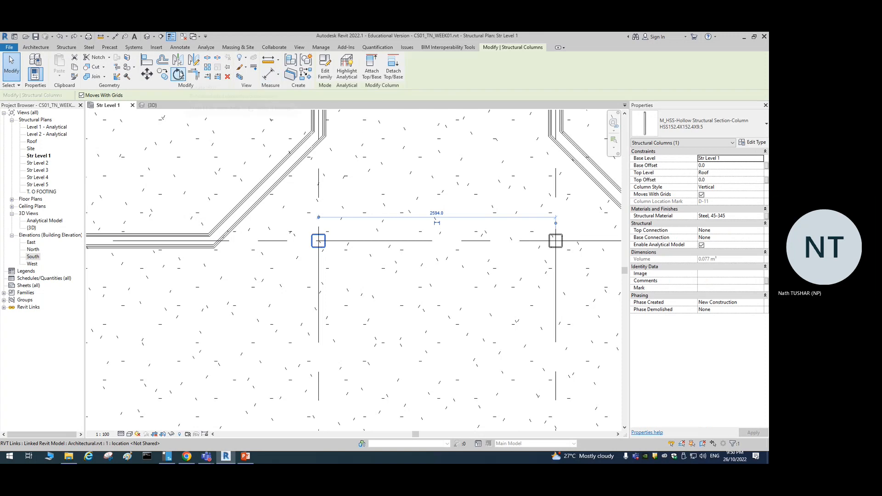
left_click(144, 76)
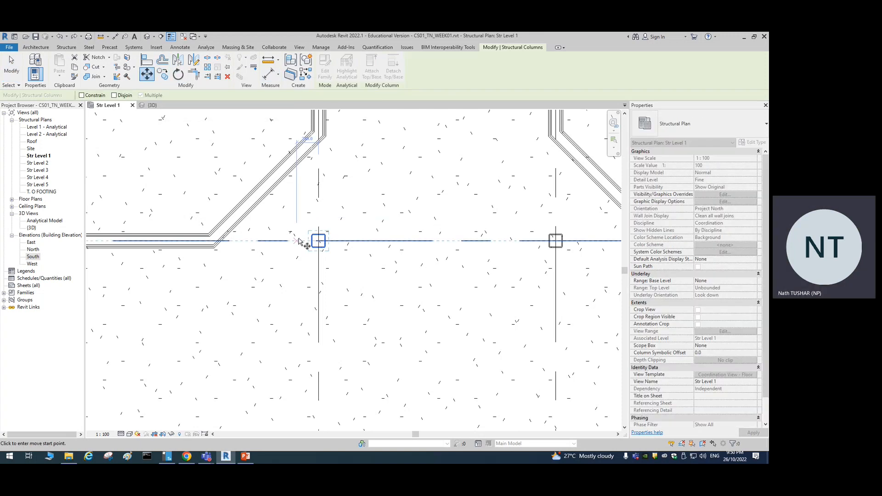
left_click(319, 241)
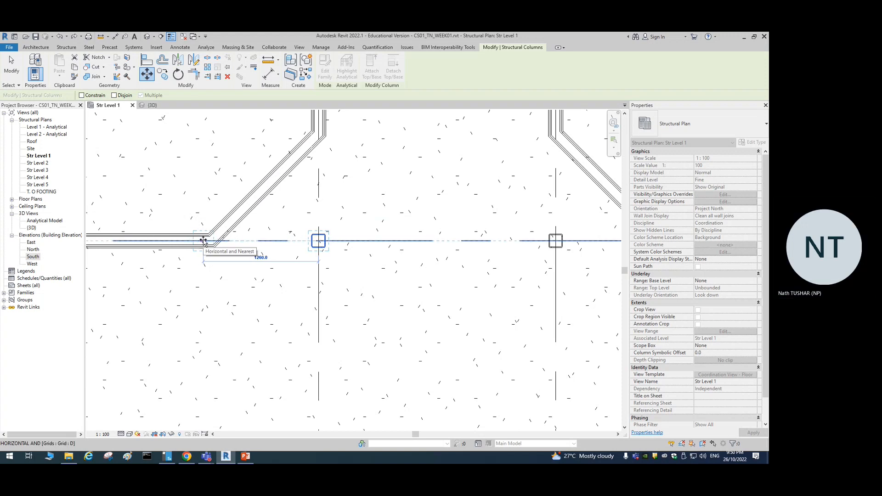
left_click(204, 241)
scroll(198, 257, "up", 5)
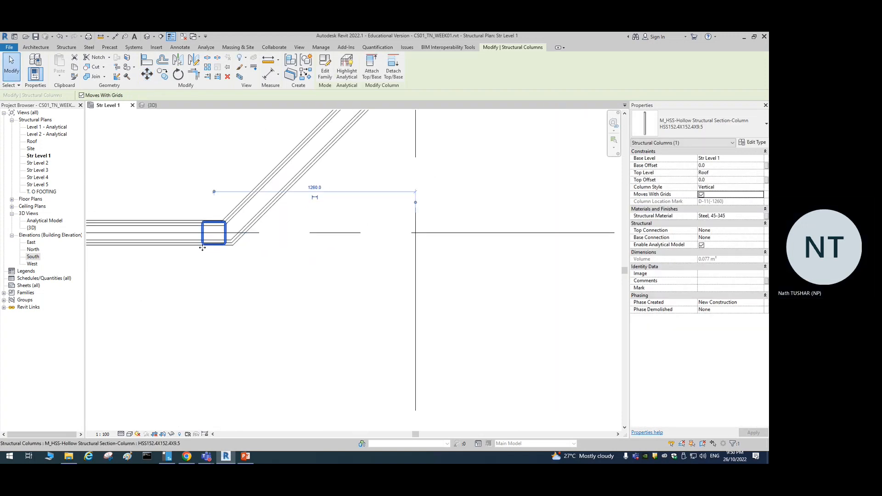
key("Escape")
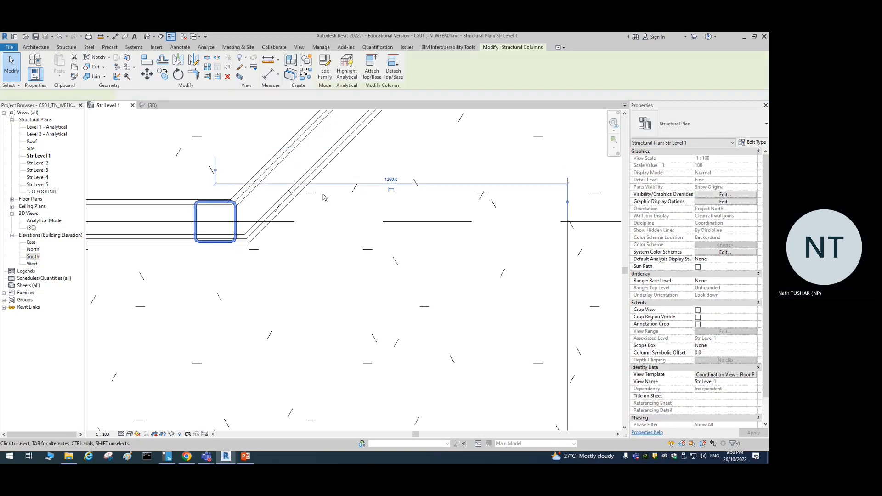
left_click(146, 60)
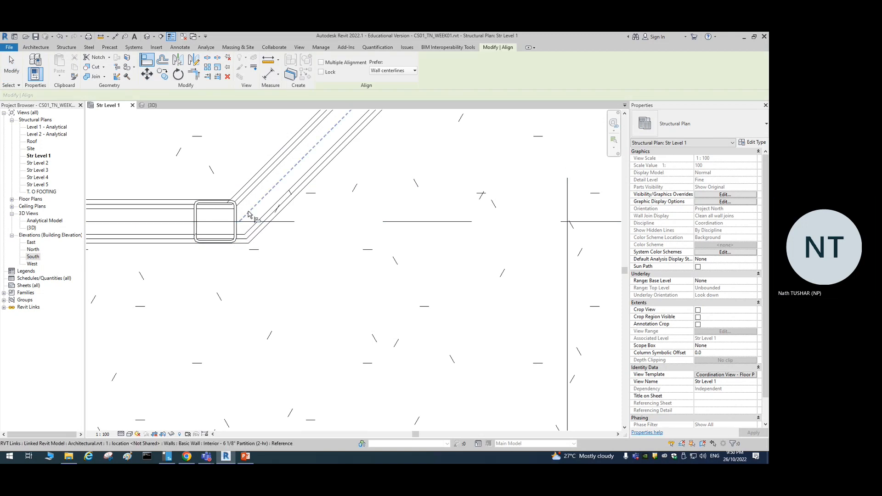
key("Escape")
left_click(235, 222)
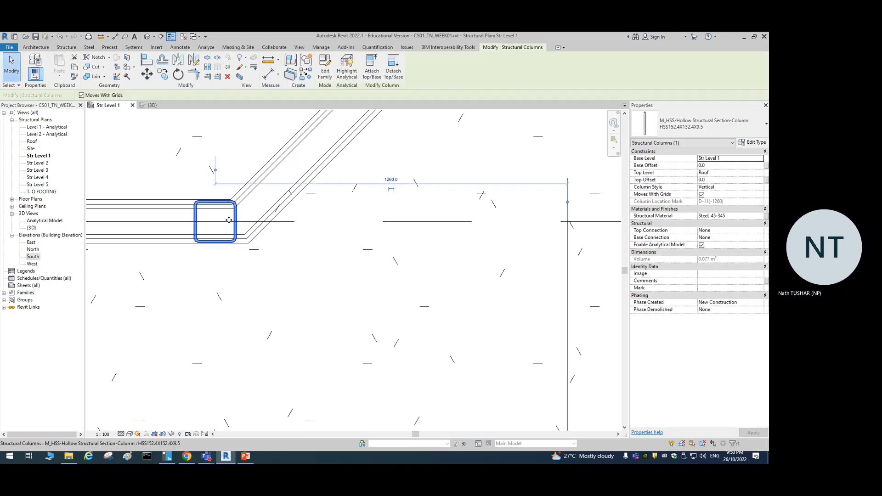
mouse_move(224, 221)
left_mouse_down()
mouse_move(255, 217)
mouse_move(241, 223)
left_mouse_up()
key("Escape")
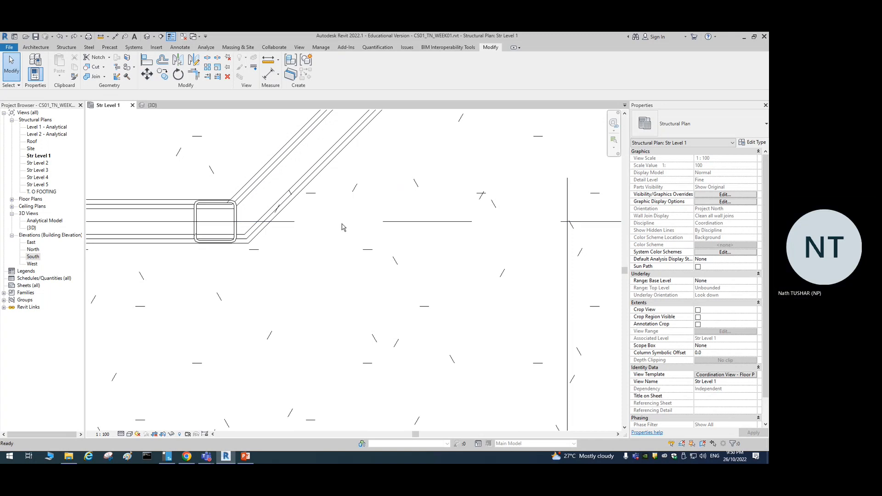
- Undo the column's shift along grid D and inspect the wall corner beside grid D-11
scroll(342, 227, "down", 3)
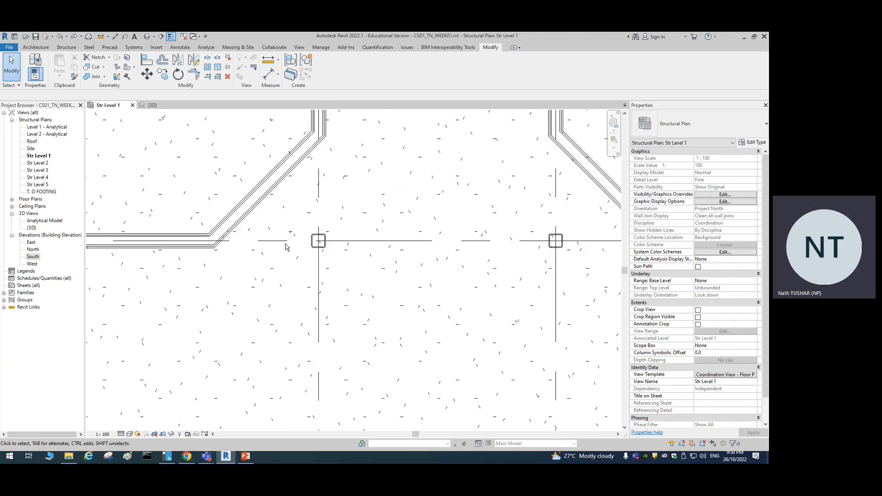
scroll(285, 247, "up", 2)
scroll(216, 228, "up", 3)
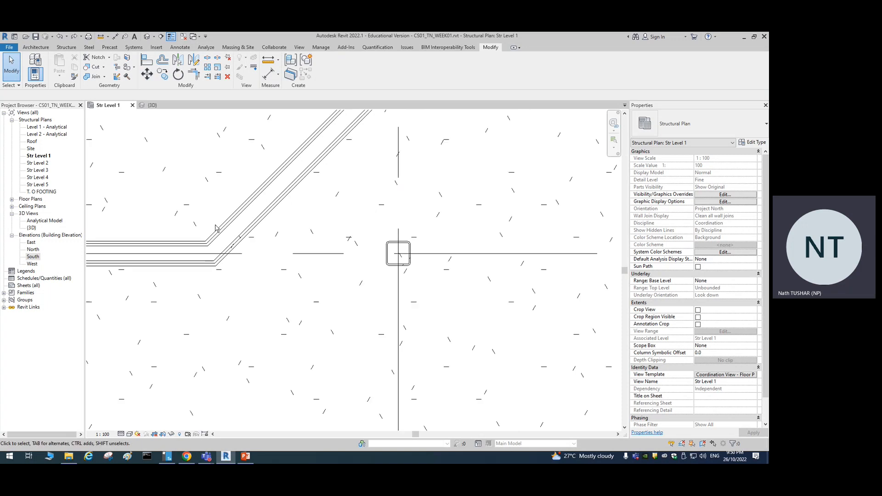
scroll(216, 229, "up", 3)
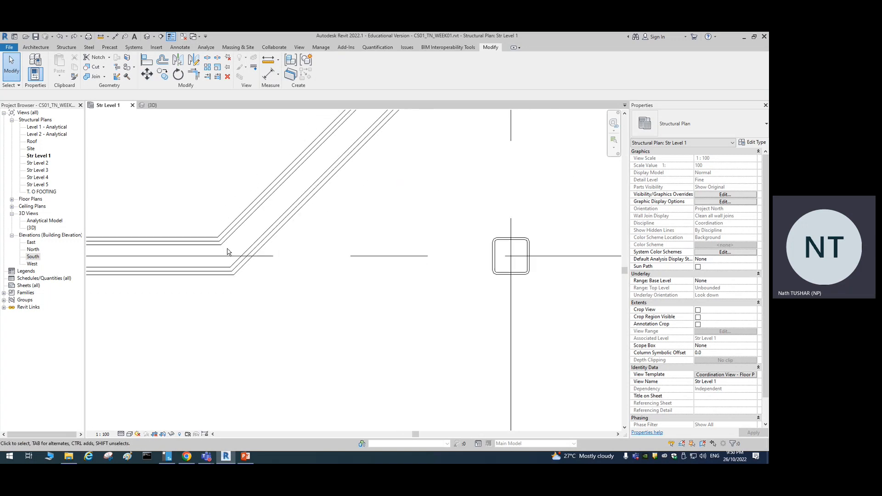
scroll(227, 252, "down", 3)
scroll(253, 280, "up", 2)
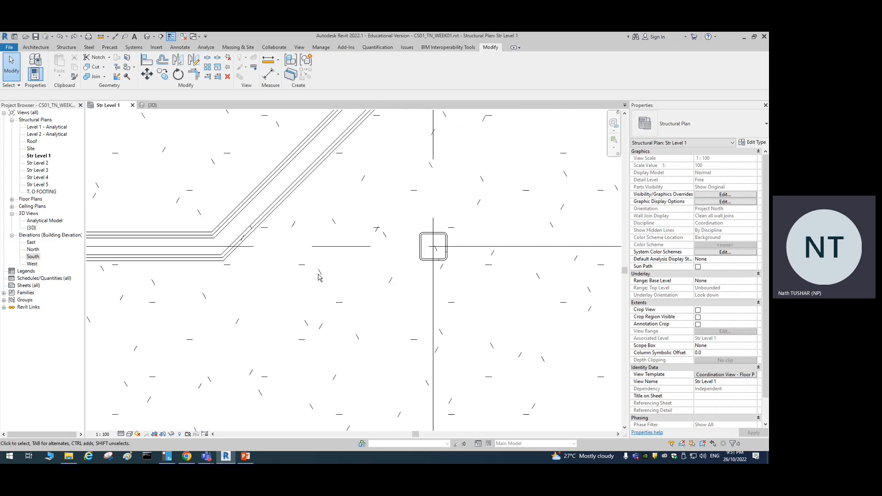
- Try moving the column at grid D-11 by 1275 mm along grid D, from its rounded upper-right corner's midpoint to the linked wall's bend
left_click(148, 75)
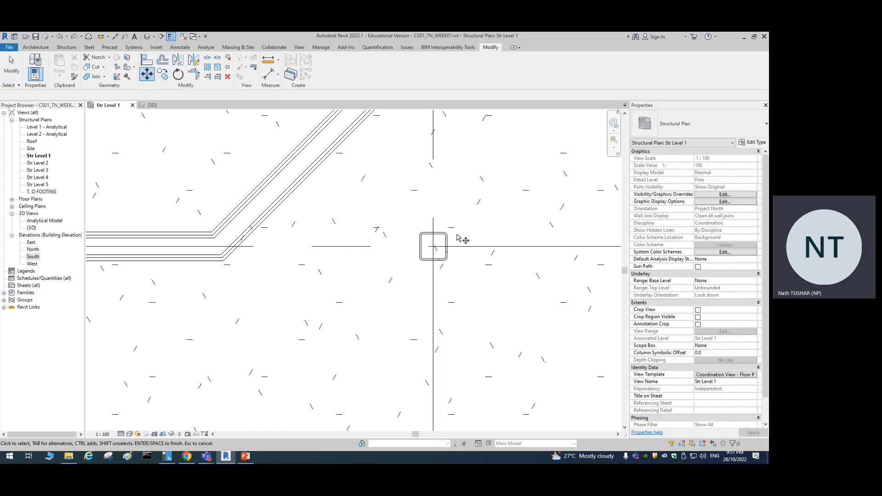
key("Escape")
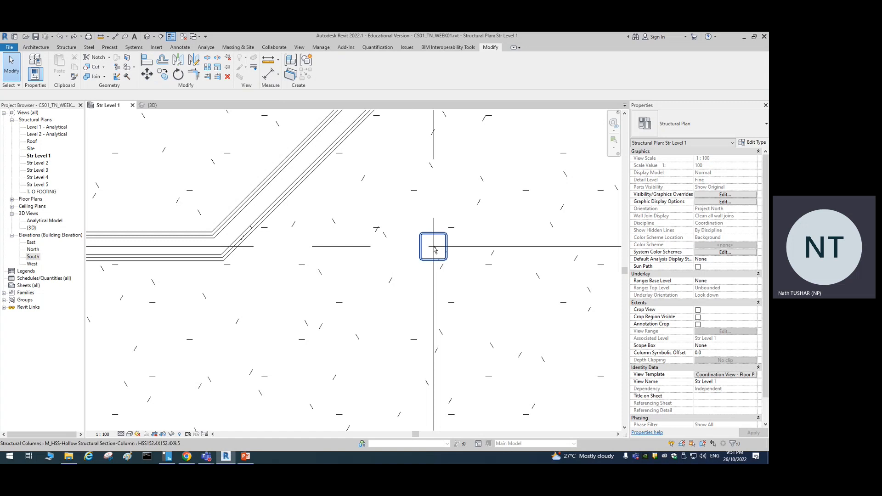
left_click(448, 247)
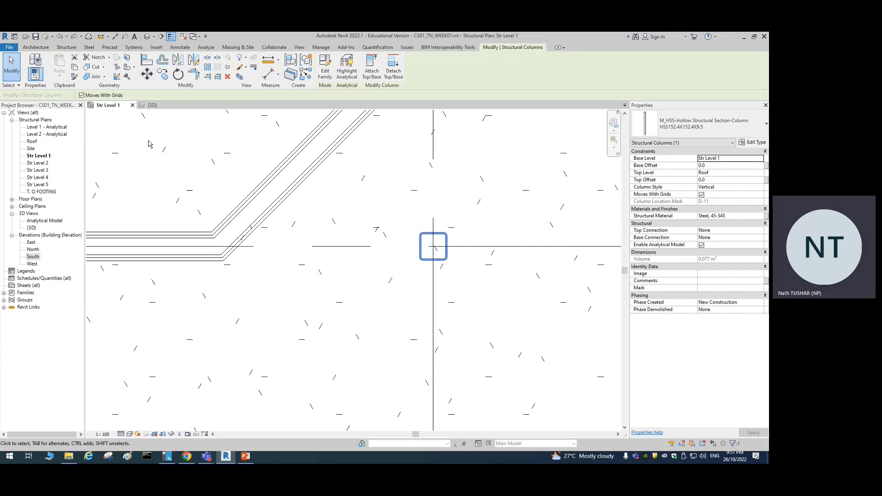
left_click(146, 75)
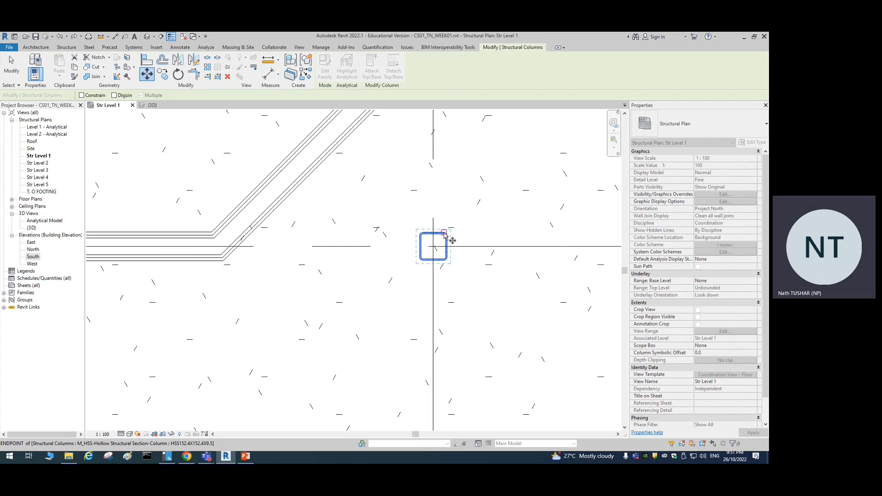
scroll(444, 237, "up", 2)
scroll(446, 236, "up", 2)
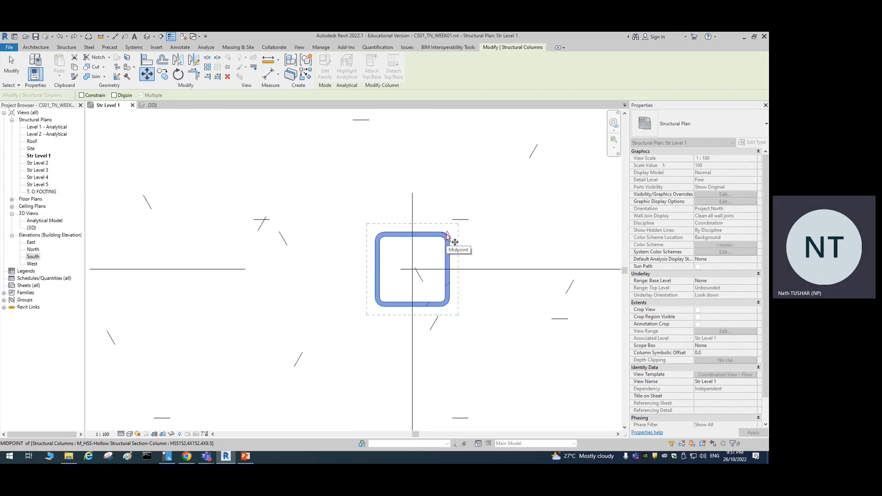
scroll(446, 236, "up", 3)
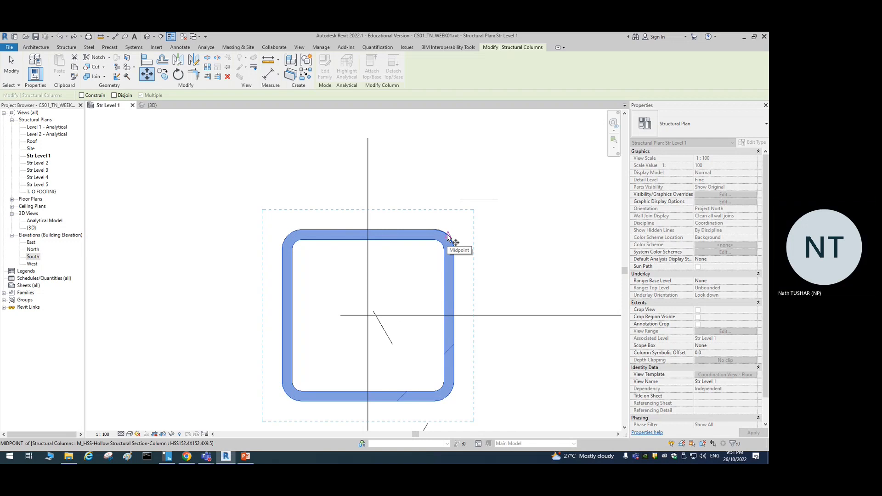
left_click(448, 236)
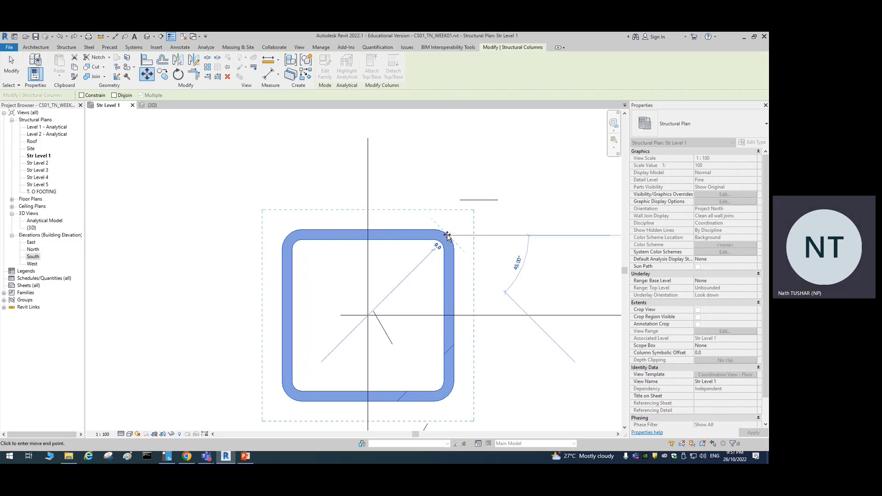
scroll(448, 236, "down", 5)
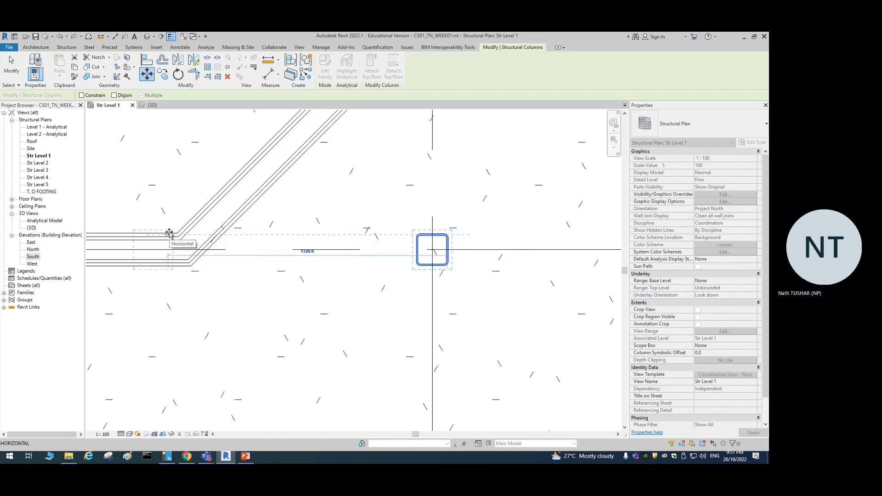
scroll(182, 234, "up", 4)
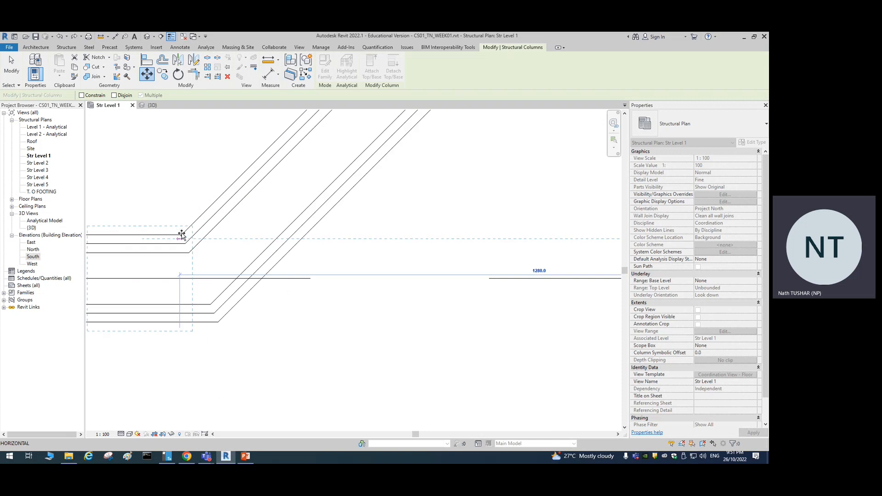
scroll(181, 235, "up", 2)
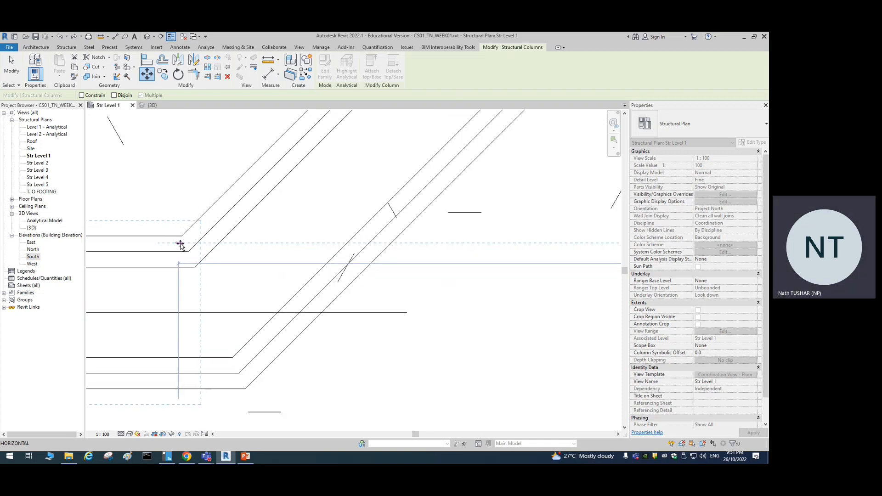
scroll(182, 244, "up", 3)
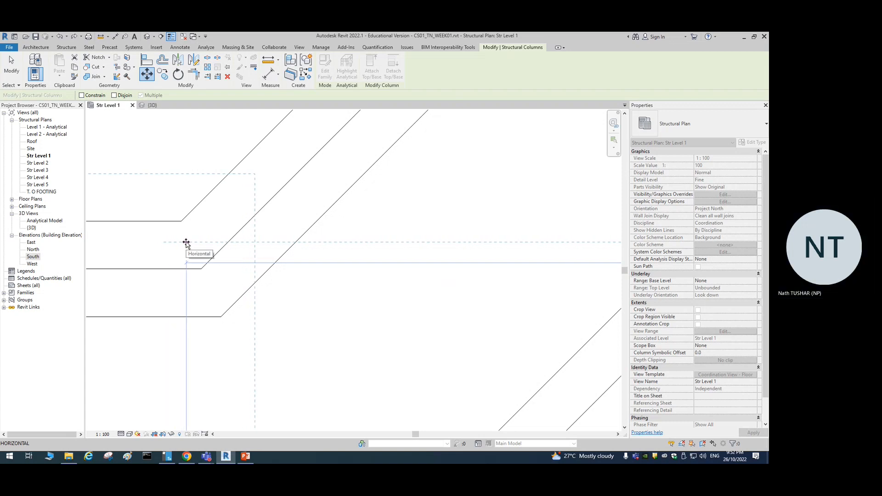
left_click(186, 242)
scroll(229, 298, "up", 3)
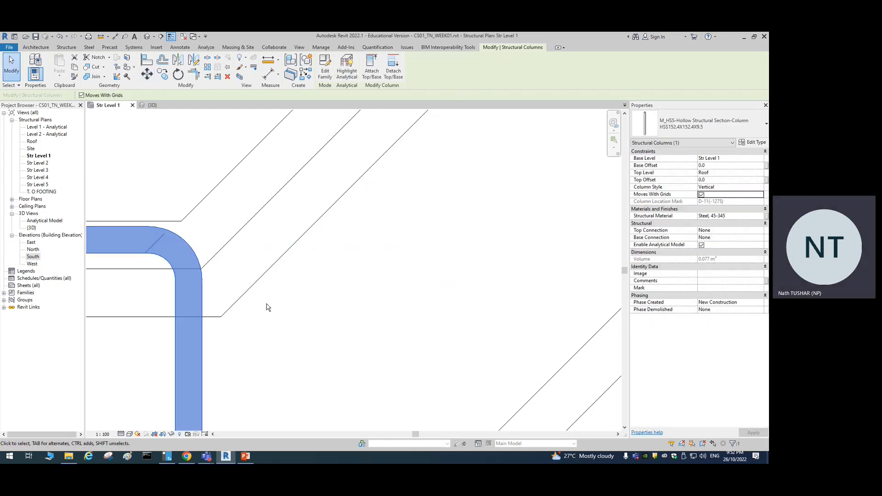
scroll(270, 319, "down", 1)
scroll(269, 329, "down", 2)
middle_click_drag(291, 338, 289, 284)
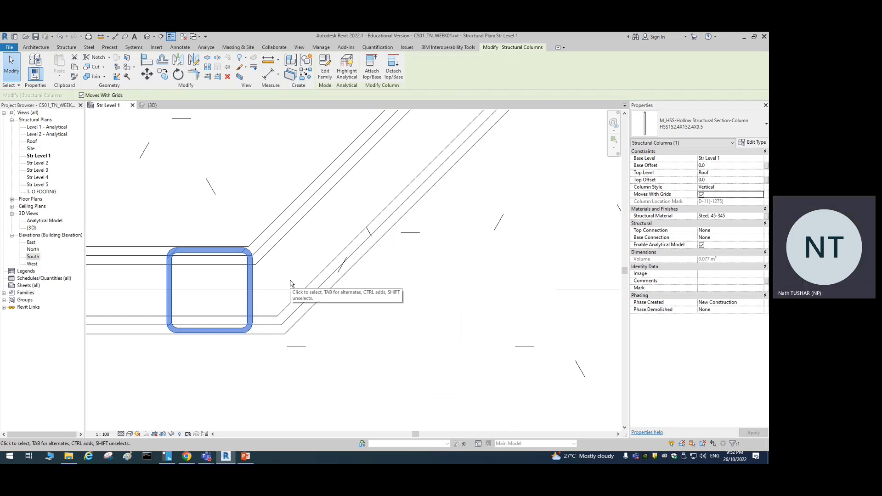
key("Escape")
- Undo the column's 1275 mm move along grid D
scroll(290, 282, "down", 1)
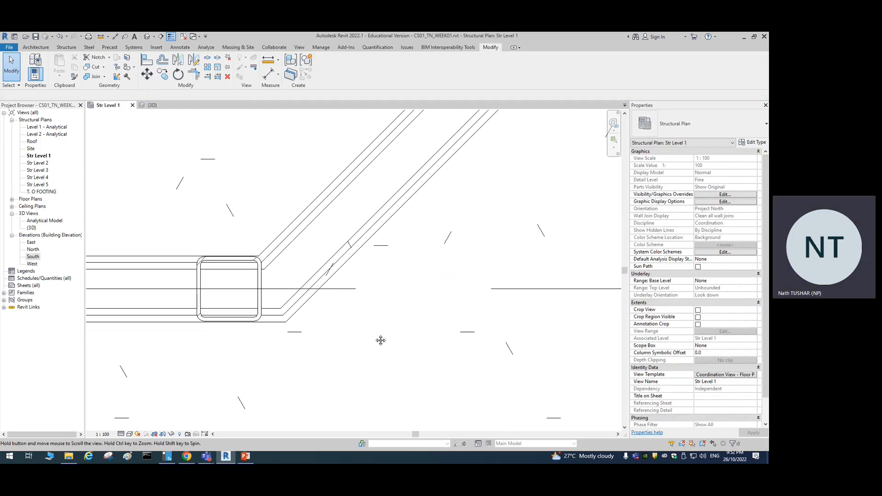
middle_click_drag(381, 339, 305, 338)
scroll(309, 325, "down", 1)
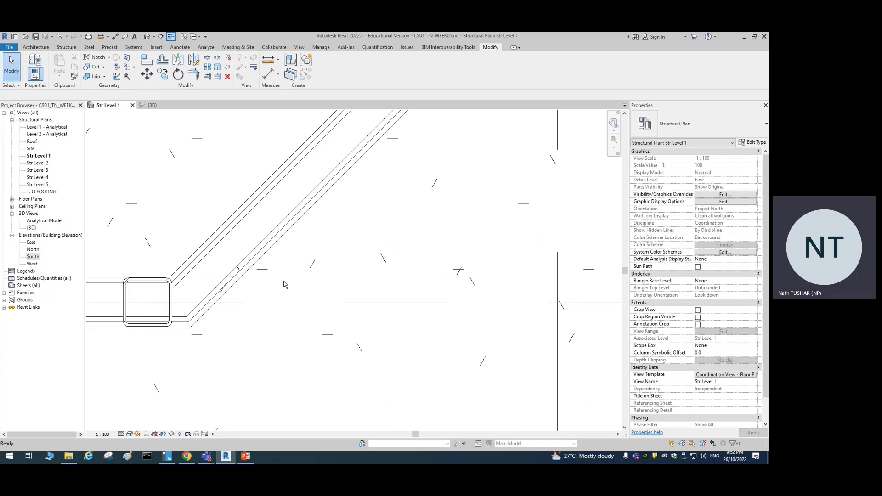
scroll(285, 285, "up", 4)
scroll(285, 294, "down", 5)
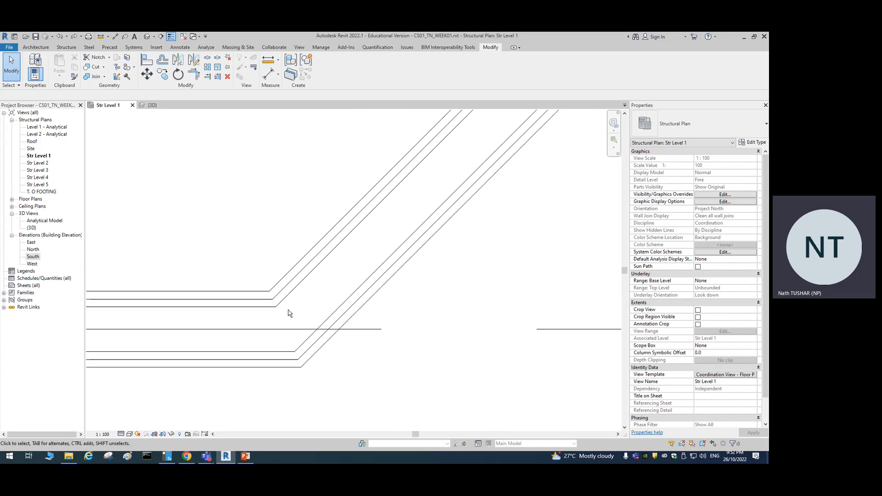
middle_click_drag(470, 336, 394, 329)
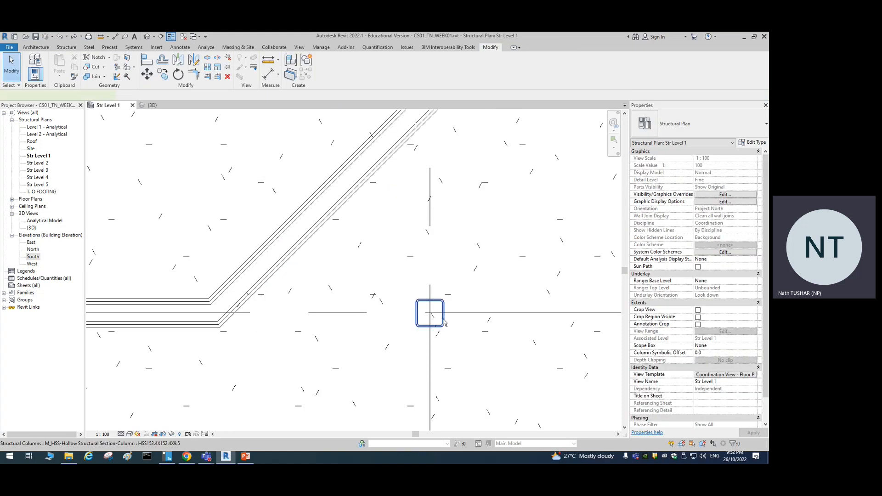
- Move the column at grid D-11 1275 mm along grid D into the linked wall, from its rounded upper-right corner's midpoint to the wall's bend
left_click(429, 322)
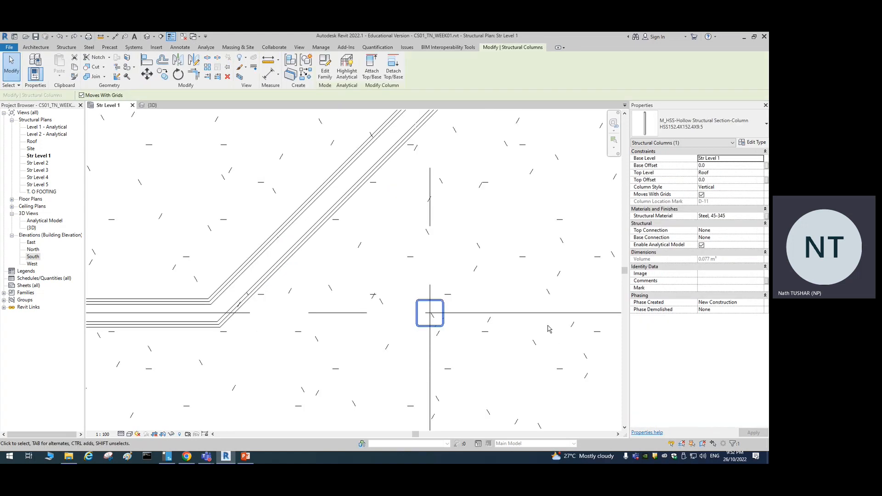
left_click(147, 75)
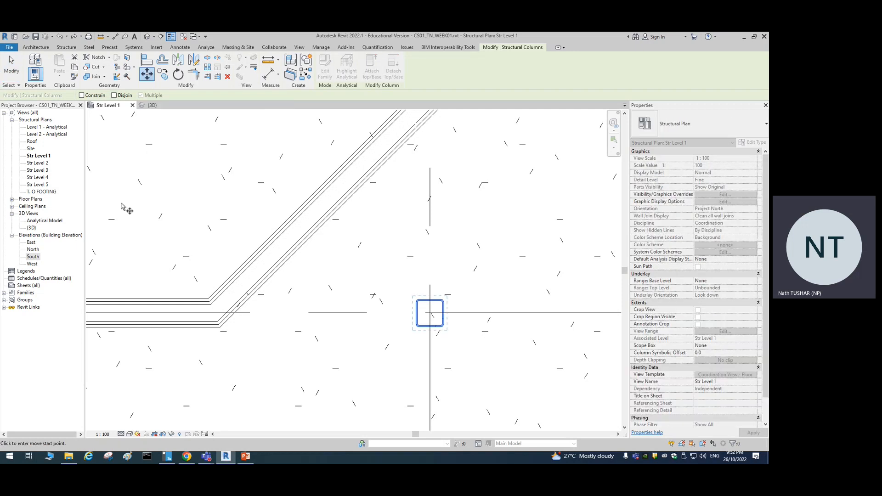
scroll(455, 315, "up", 1)
scroll(452, 312, "up", 3)
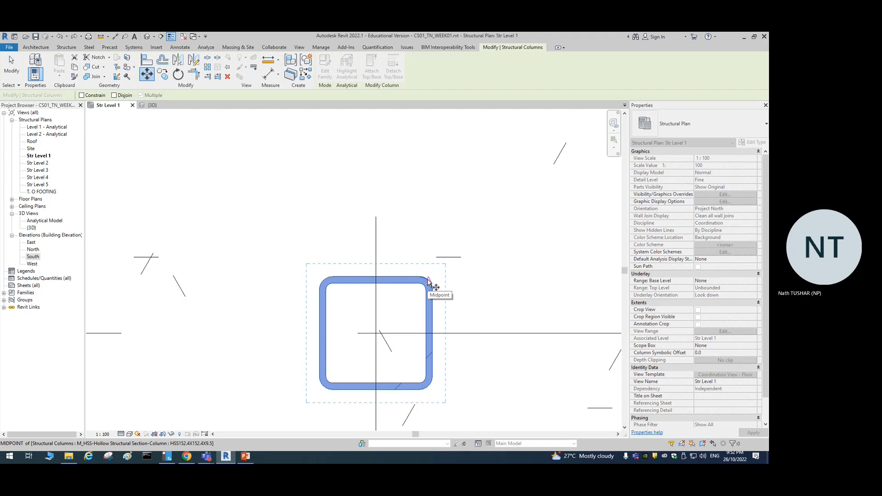
scroll(428, 281, "up", 2)
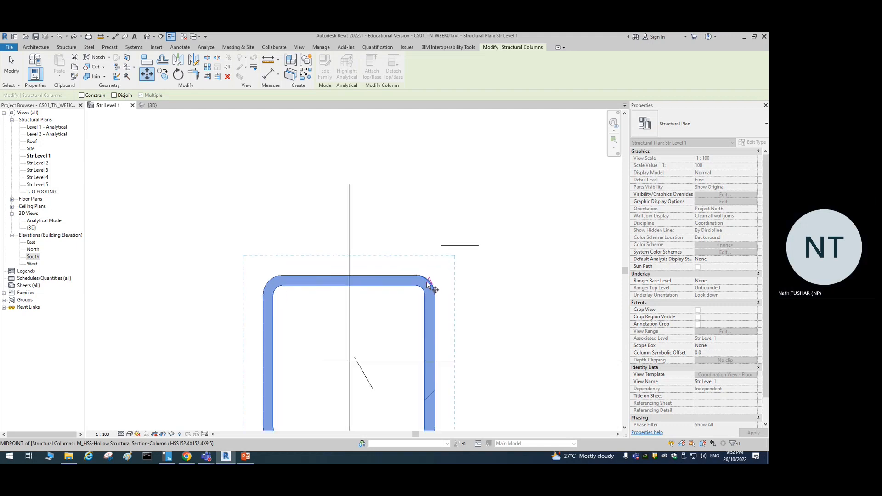
left_click(428, 282)
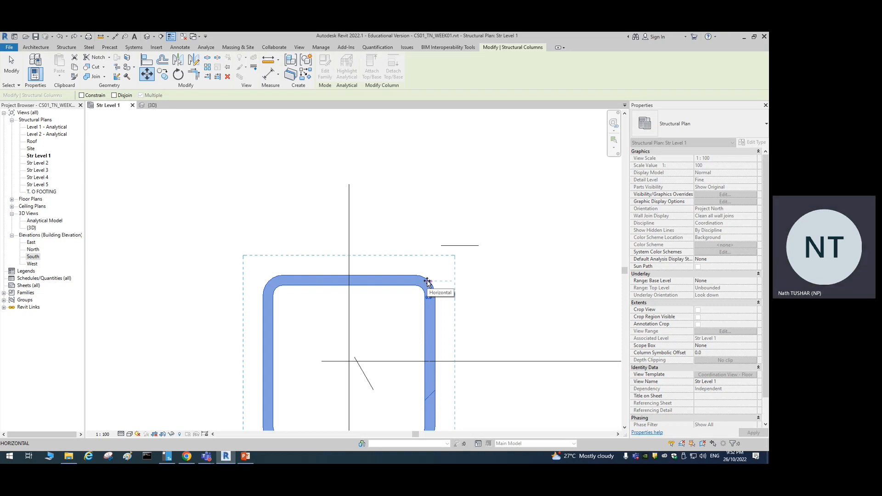
scroll(427, 281, "down", 4)
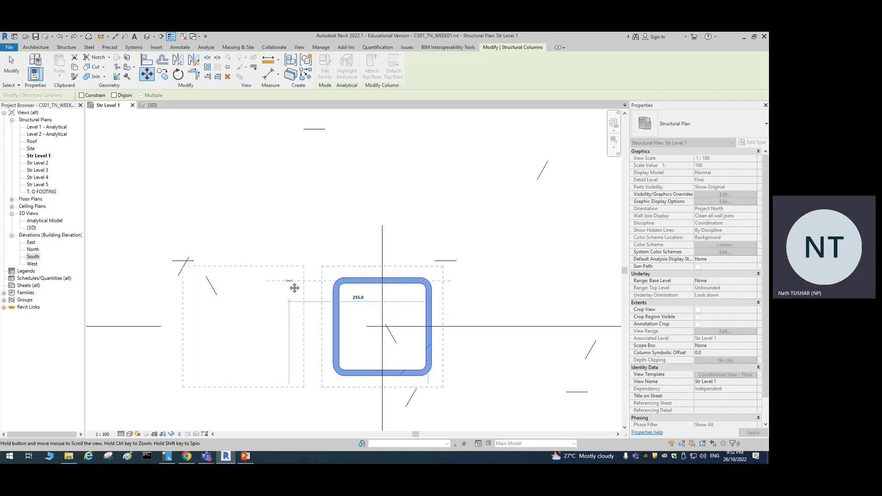
middle_click_drag(294, 288, 467, 290)
scroll(466, 290, "down", 2)
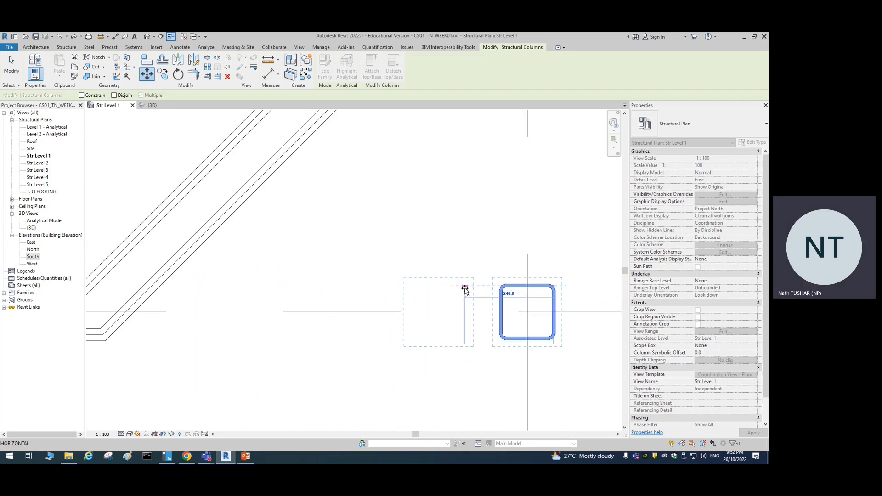
scroll(465, 289, "down", 5)
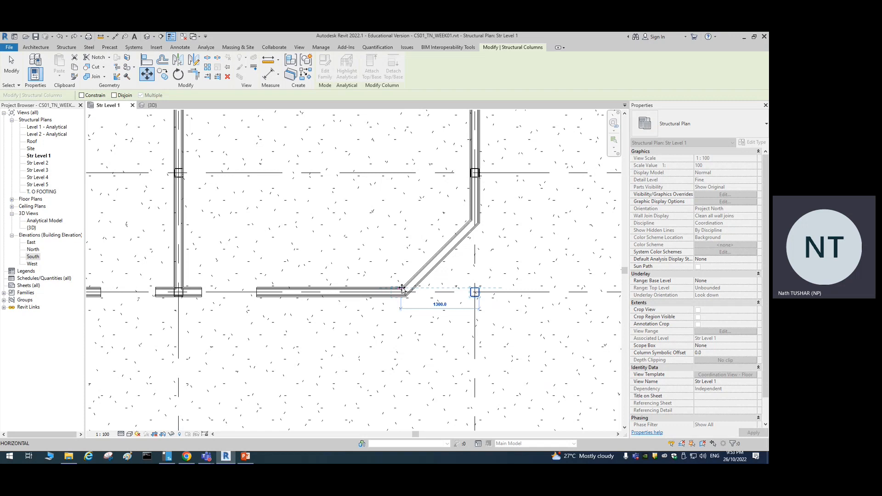
scroll(402, 288, "up", 4)
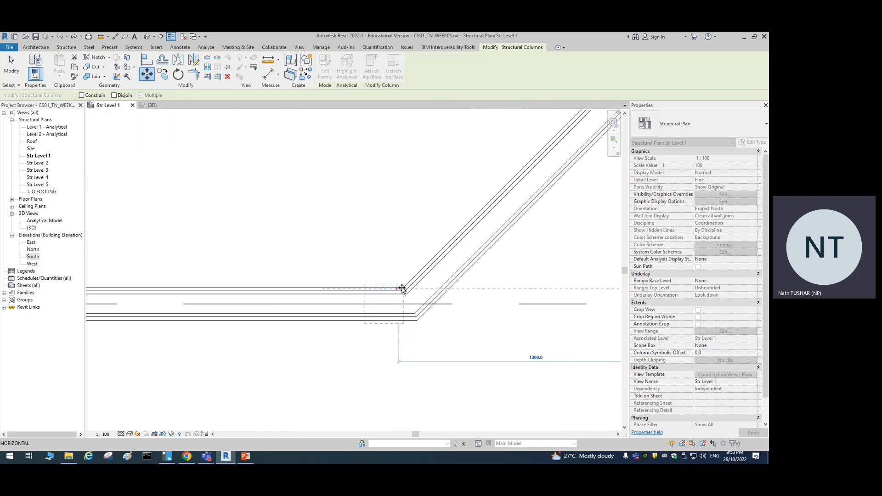
scroll(402, 289, "down", 4)
middle_click_drag(401, 289, 341, 286)
left_click(488, 289)
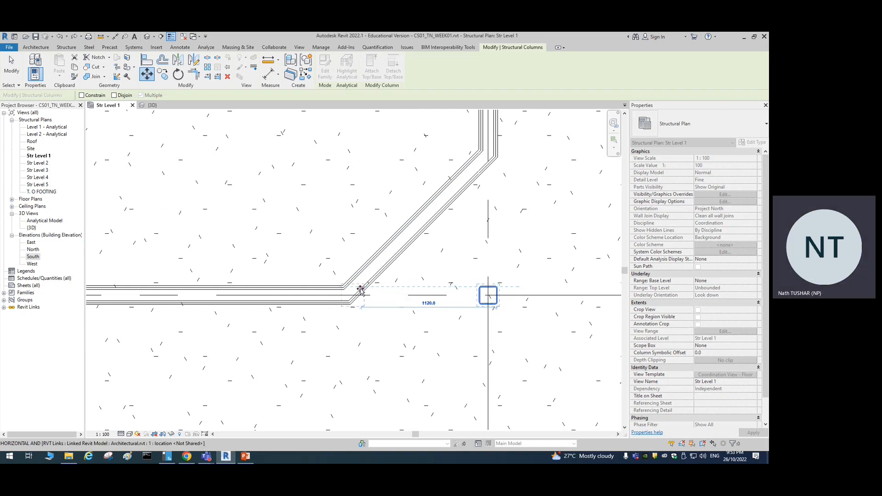
scroll(339, 289, "up", 1)
scroll(339, 290, "up", 5)
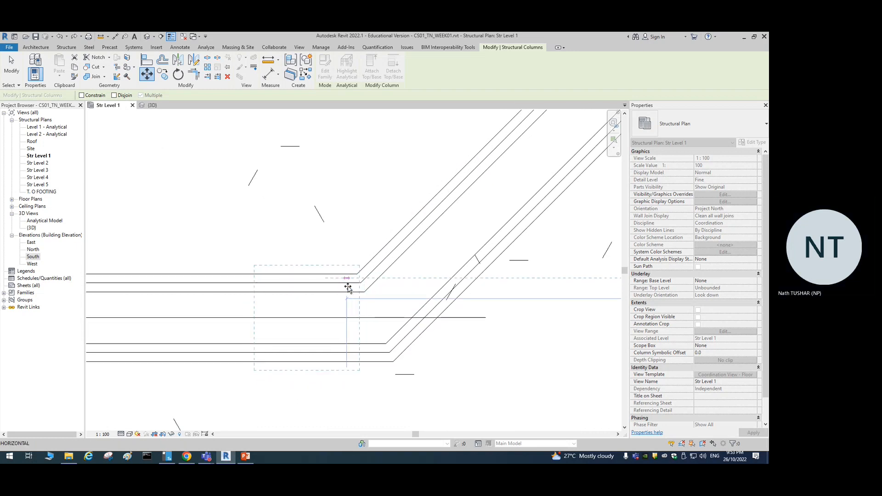
scroll(353, 280, "up", 3)
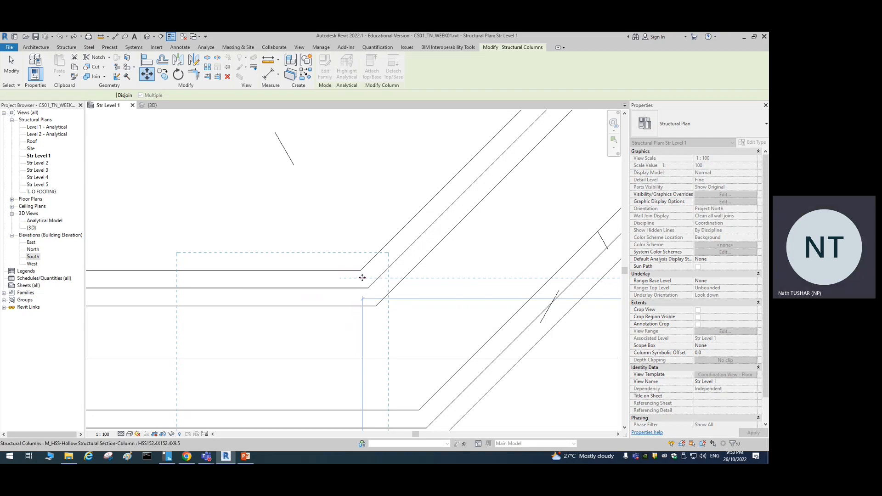
left_click(363, 279)
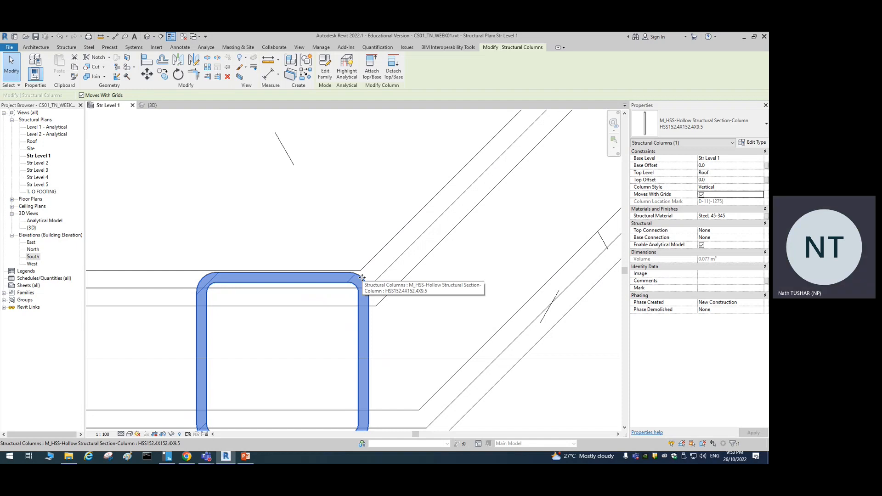
- Measure the distance from grid 11 to the near face of the moved column with a temporary Aligned Dimension, without placing it
scroll(362, 278, "down", 8)
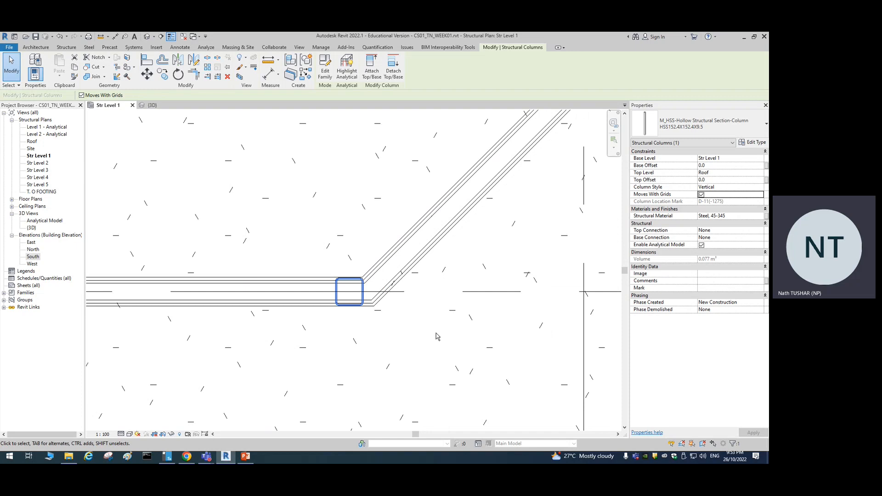
scroll(437, 336, "down", 1)
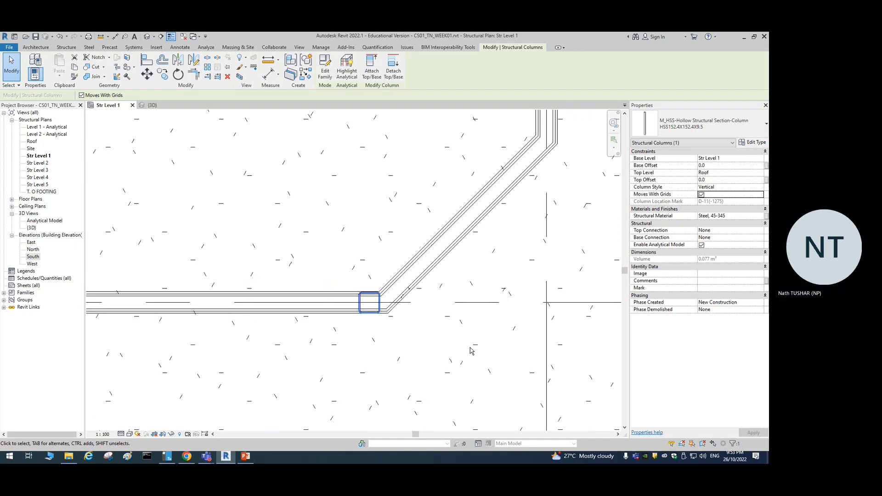
middle_click_drag(471, 351, 376, 331)
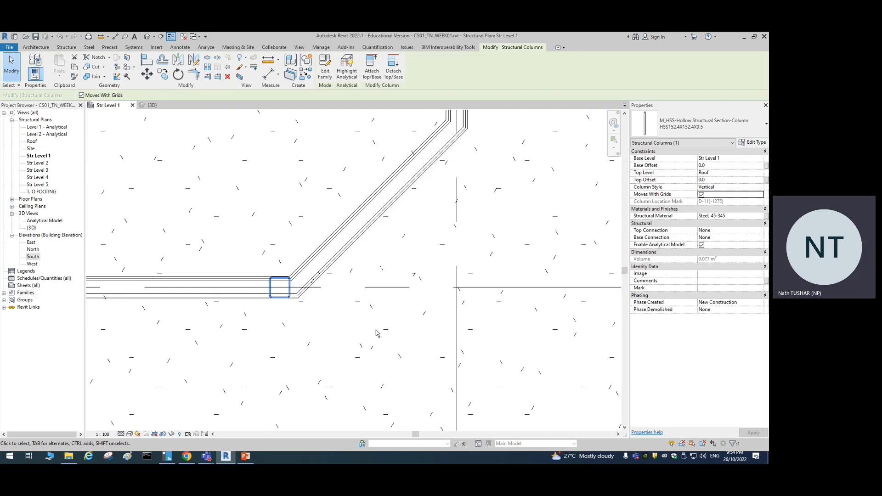
scroll(459, 391, "down", 2)
middle_click_drag(498, 358, 378, 321)
scroll(364, 350, "down", 2)
scroll(307, 291, "up", 3)
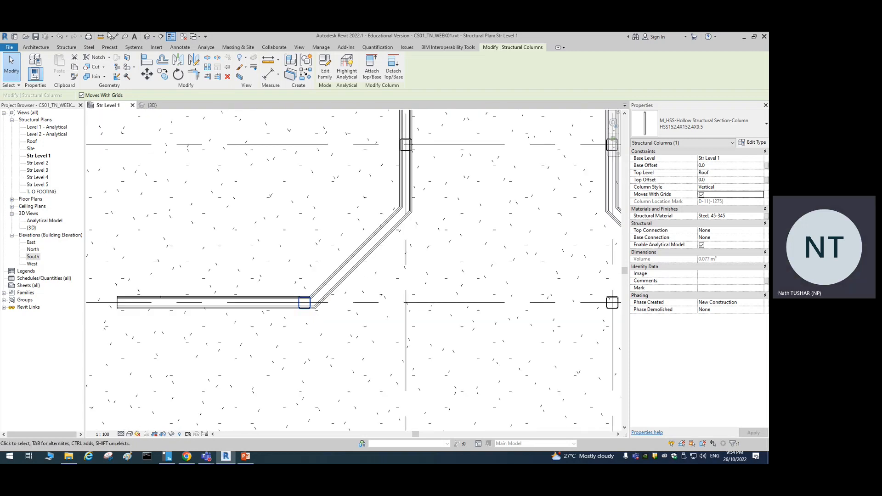
left_click(11, 69)
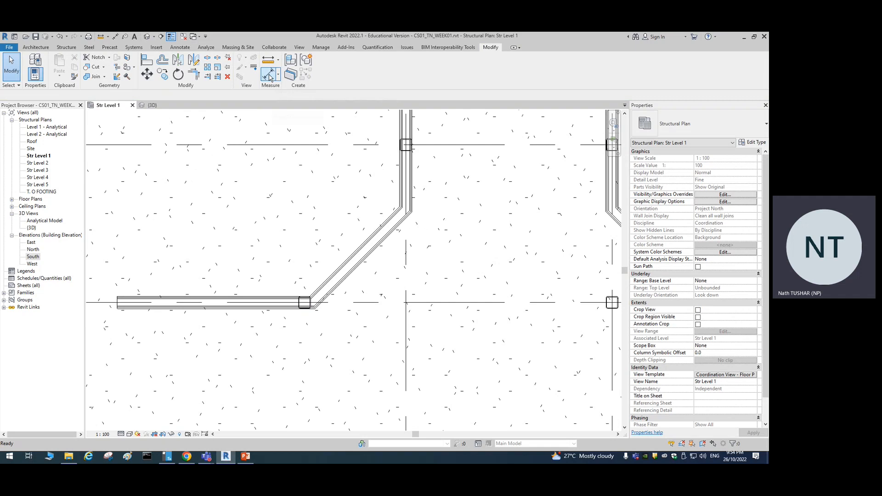
left_click(270, 73)
left_click(406, 305)
scroll(312, 303, "up", 4)
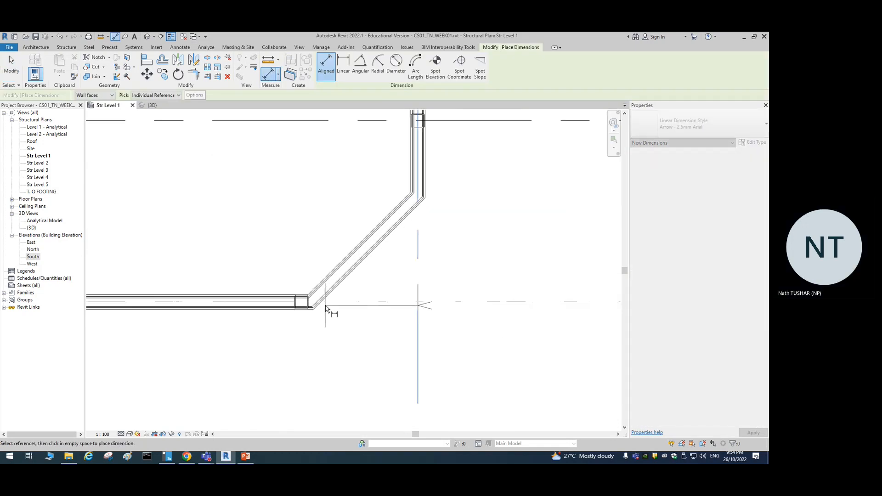
left_click(304, 307)
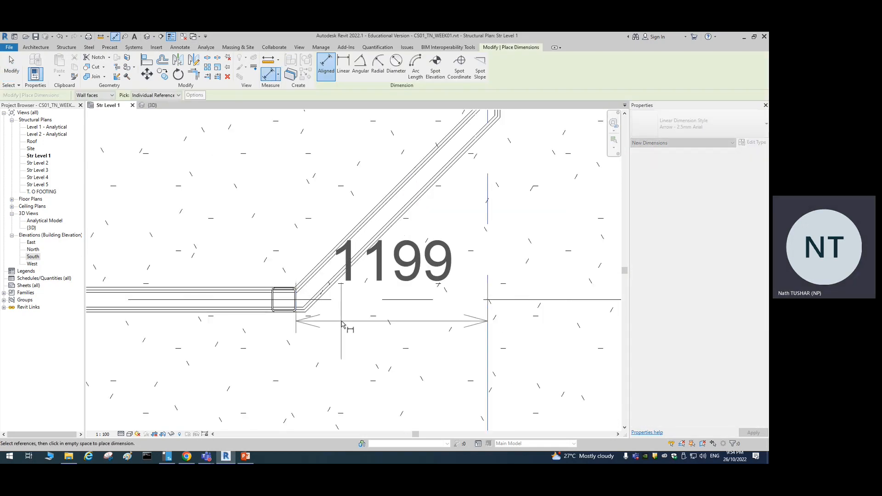
scroll(343, 325, "down", 4)
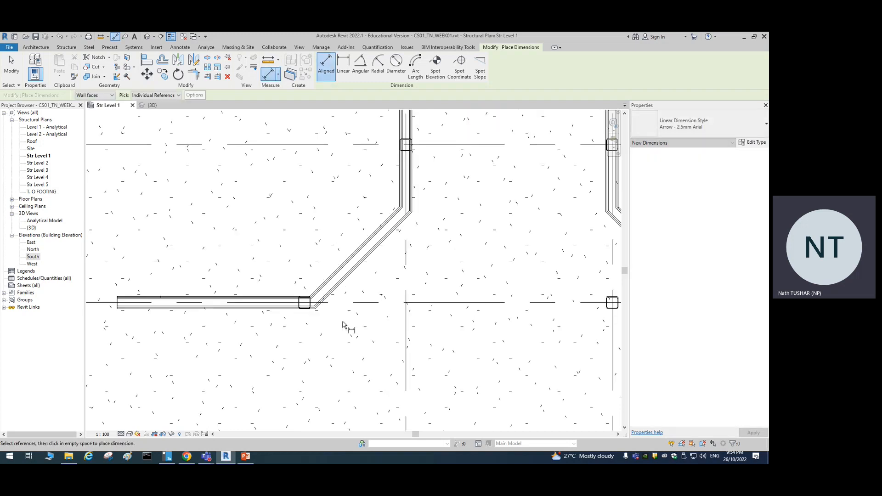
key("Escape")
key("Escape")
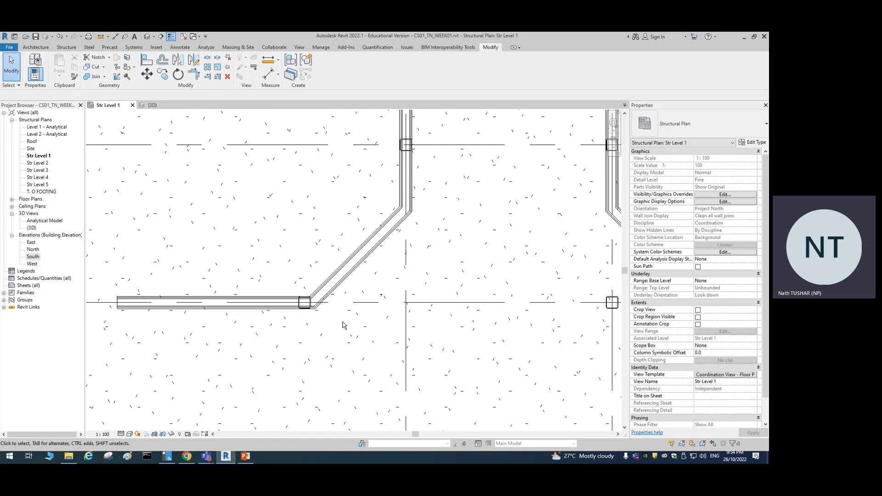
- Check the moved column's temporary dimension to grid 11, leaving the value as it is
scroll(316, 323, "up", 4)
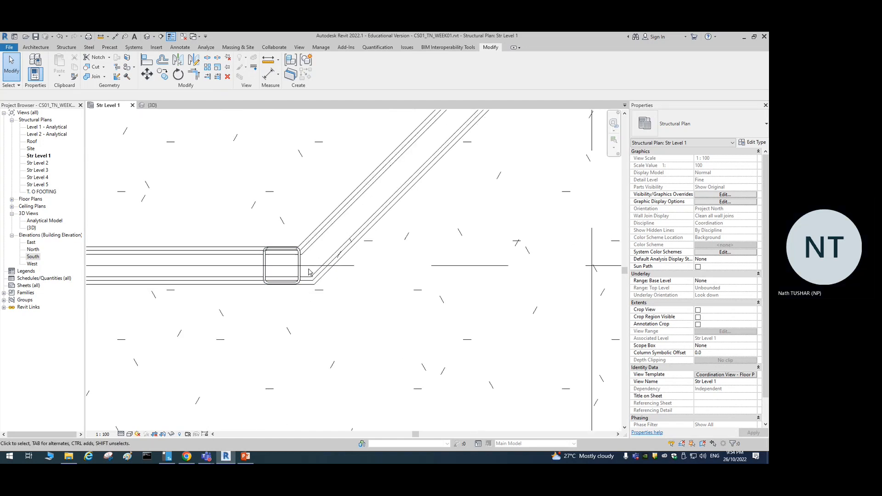
left_click(309, 272)
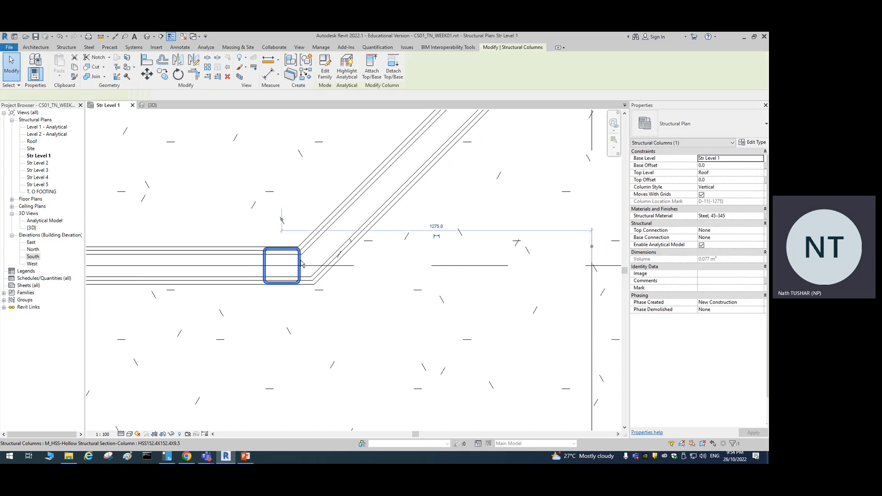
left_click(436, 227)
key("Escape")
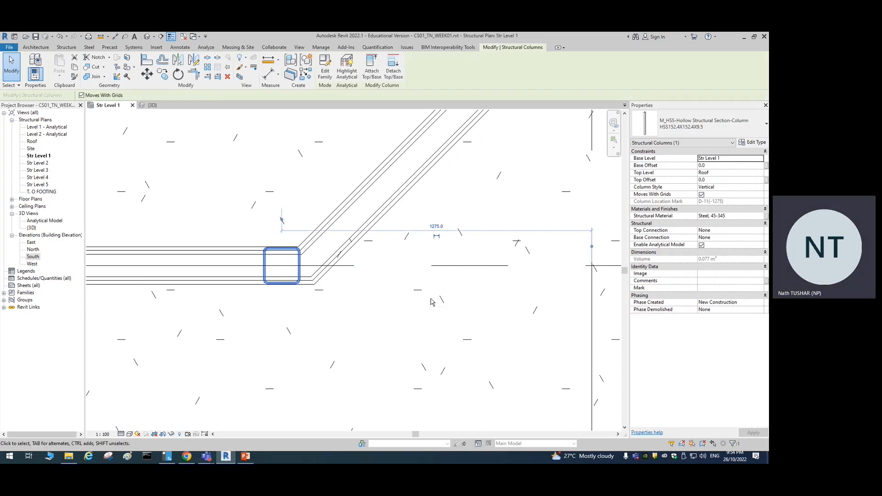
key("Escape")
- Measure the offset between grid 11 and the moved column's centre with an Aligned Dimension, without placing it
scroll(431, 302, "down", 3)
middle_click_drag(539, 301, 406, 290)
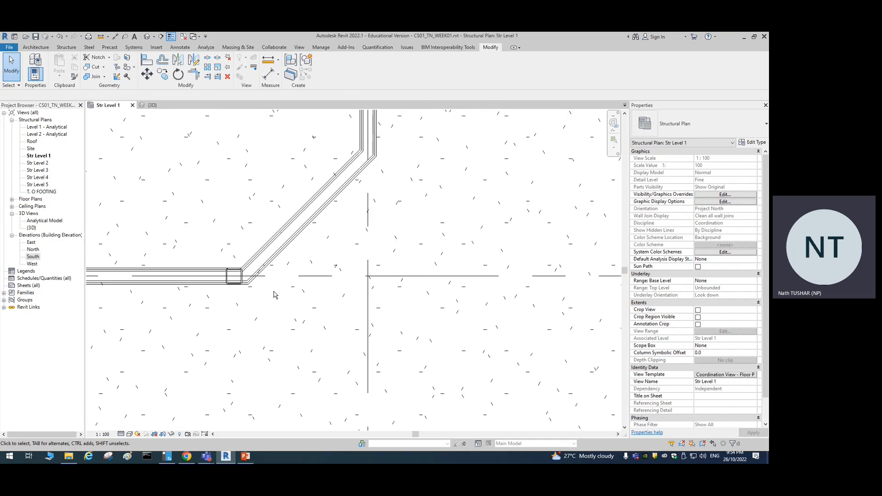
scroll(409, 312, "down", 4)
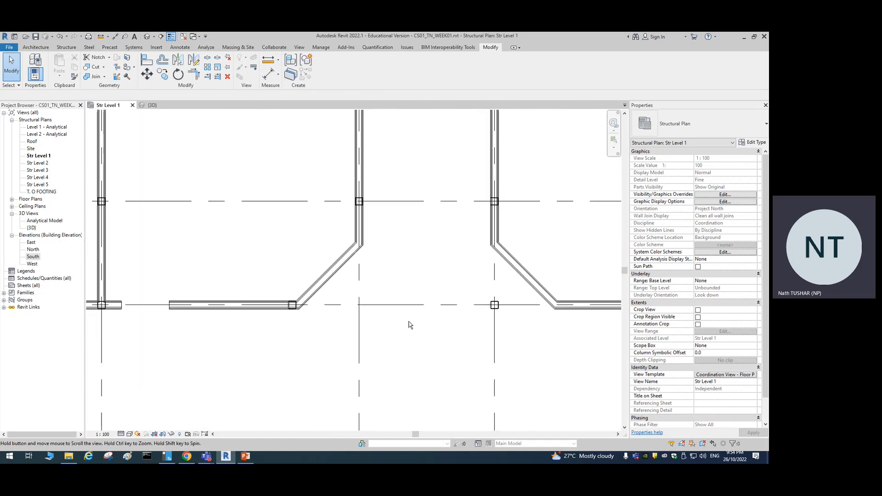
scroll(407, 321, "up", 5)
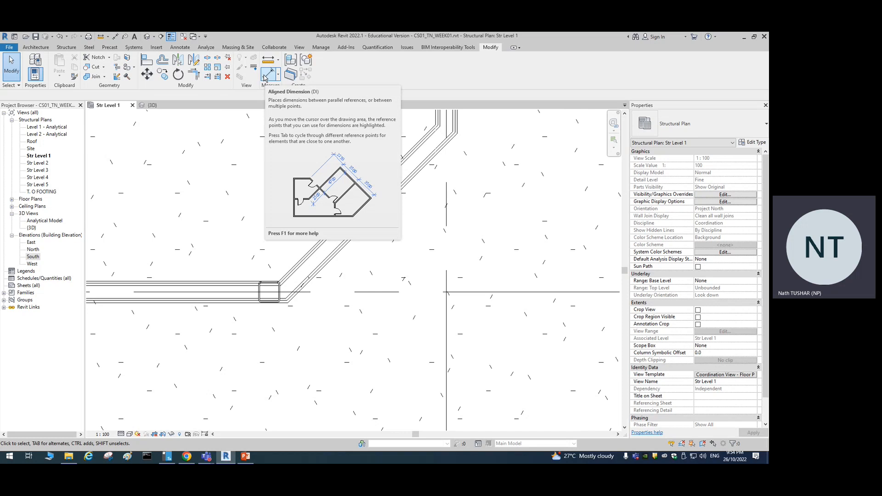
scroll(468, 296, "down", 4)
middle_click_drag(557, 322, 494, 277)
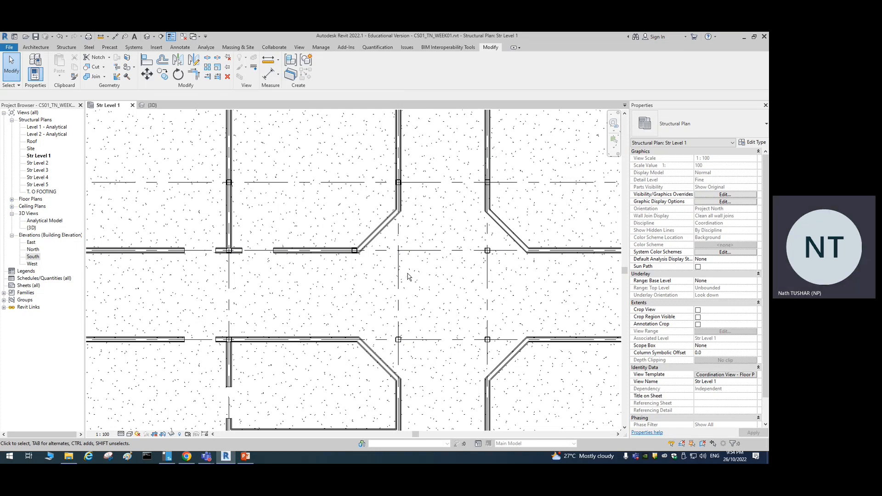
left_click(270, 74)
key("Escape")
left_click(269, 77)
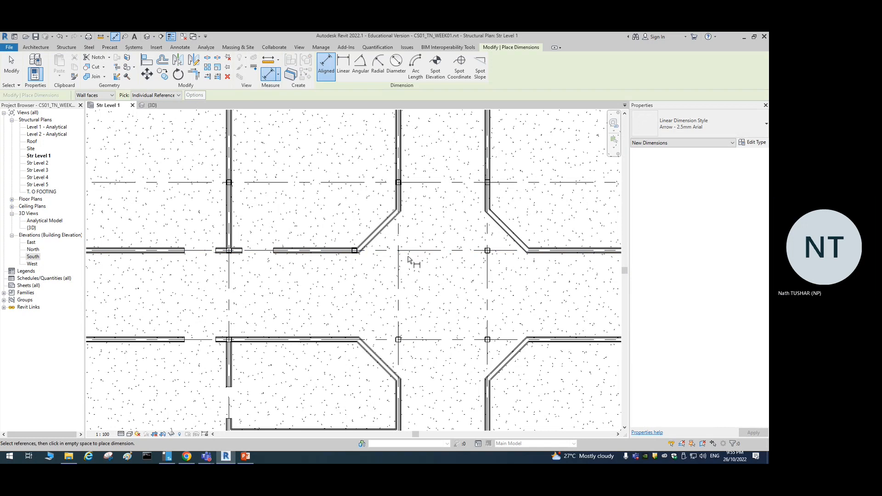
scroll(356, 249, "up", 5)
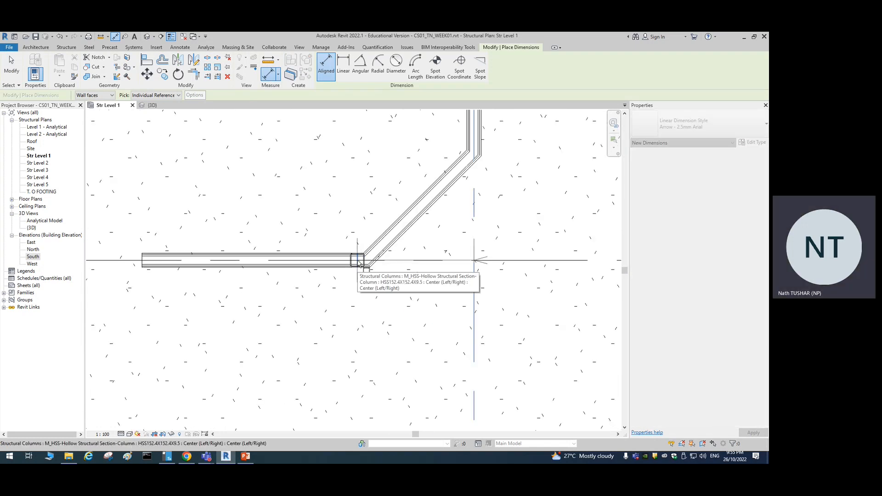
left_click(359, 263)
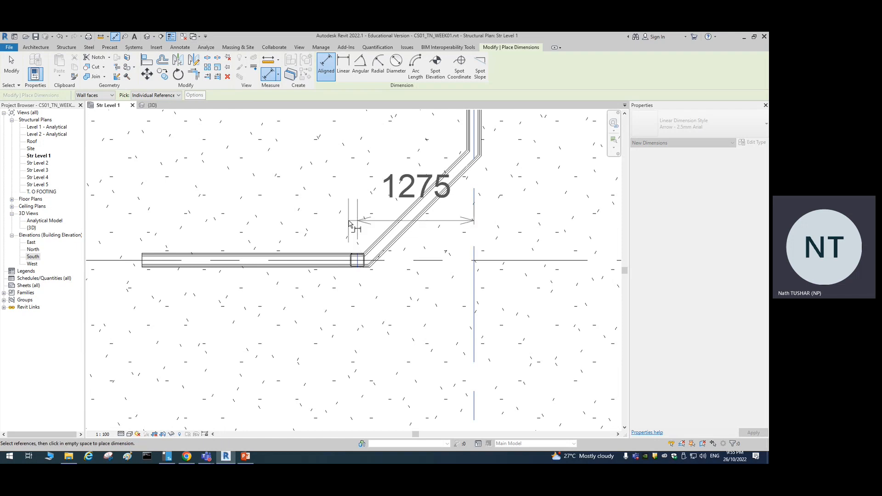
scroll(349, 224, "down", 4)
key("Escape")
key("Escape")
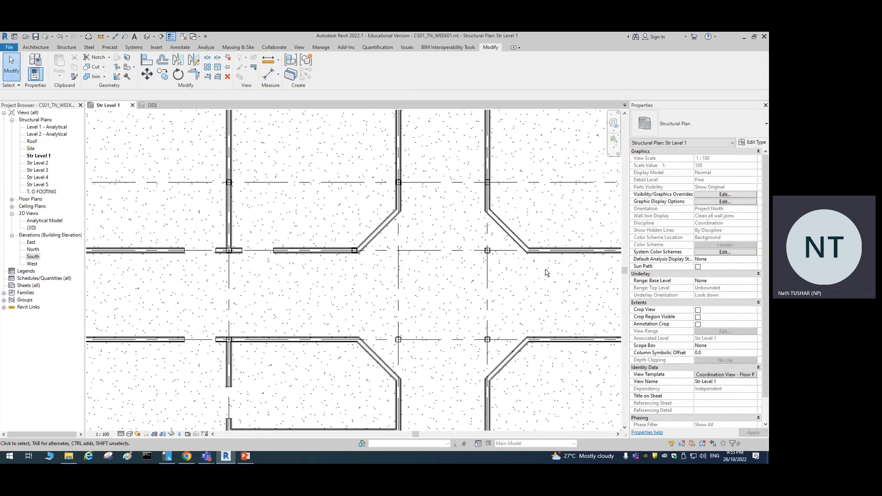
- Move the column at grid D-12 1275 mm along grid D towards grid 13, into the linked wall
middle_click_drag(512, 267, 439, 269)
scroll(419, 260, "up", 3)
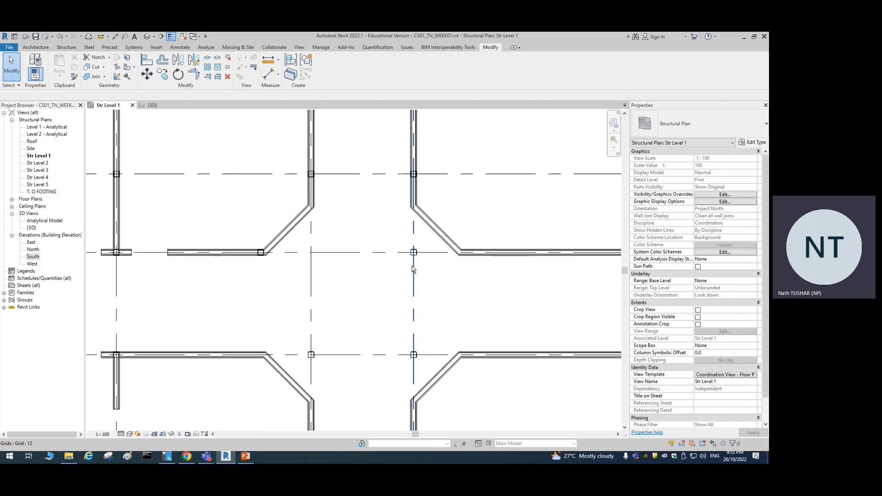
left_click(415, 249)
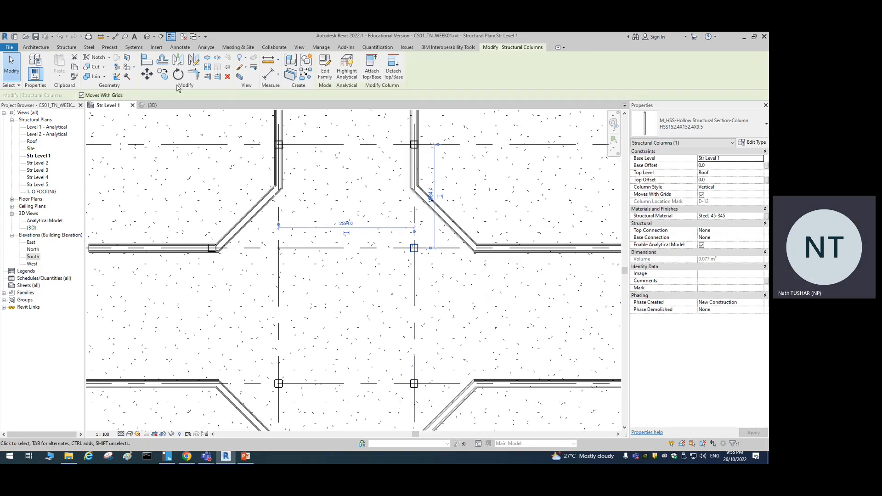
left_click(147, 74)
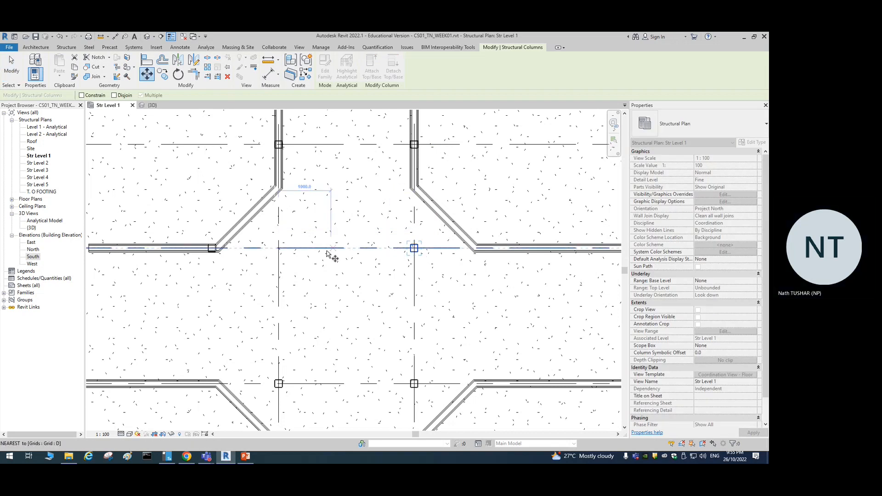
scroll(414, 249, "up", 3)
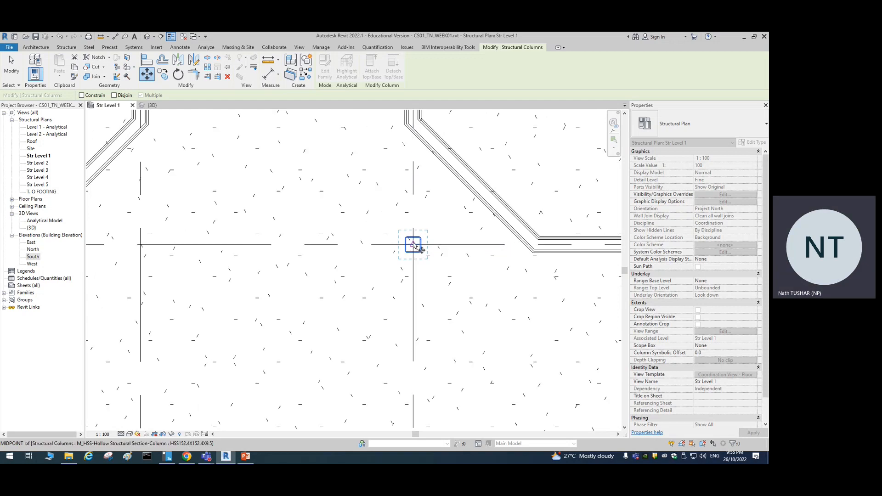
left_click(413, 244)
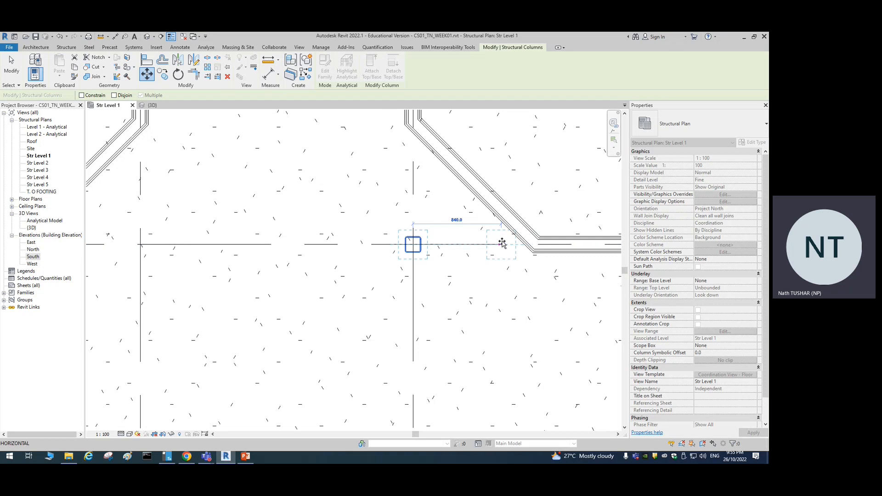
type("1275")
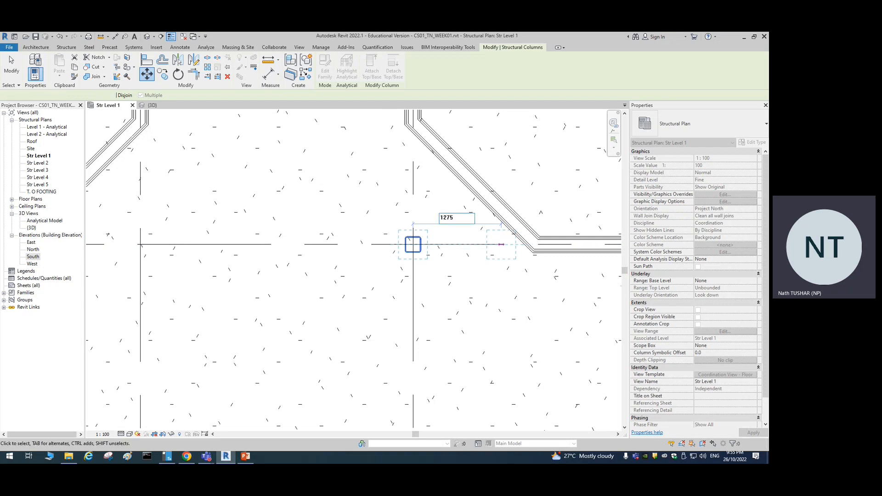
key("Return")
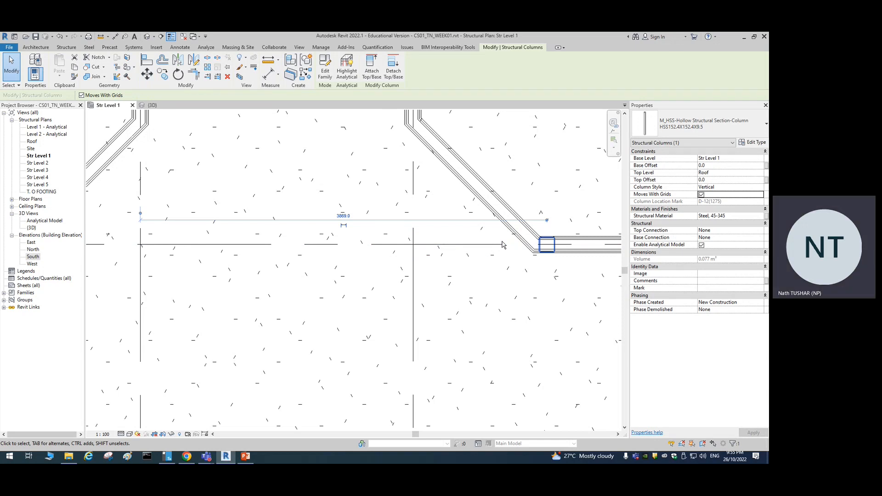
key("Escape")
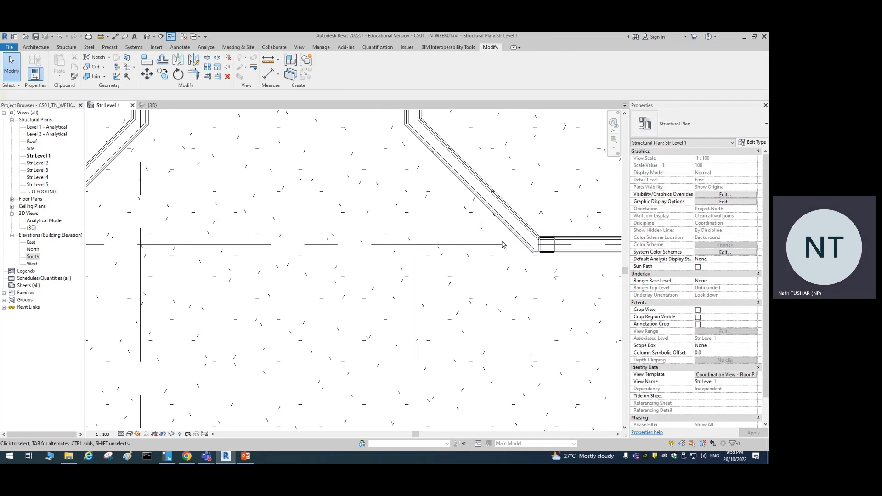
- Move the column at grid E-12 1275 mm along grid E towards grid 13, into the linked wall
scroll(502, 244, "down", 5)
left_click(425, 278)
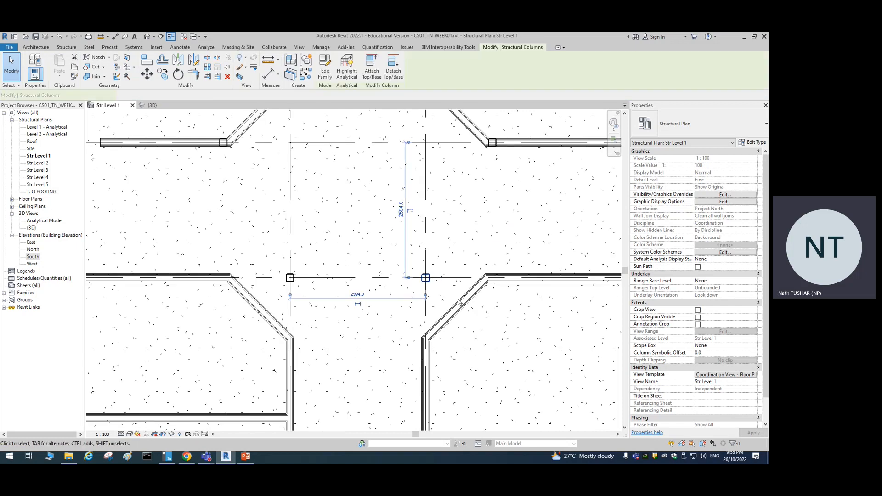
scroll(460, 301, "up", 3)
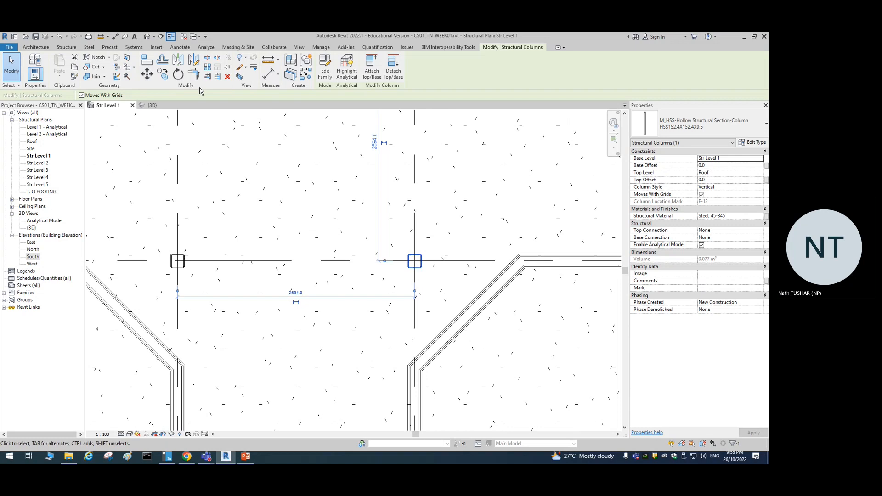
left_click(147, 74)
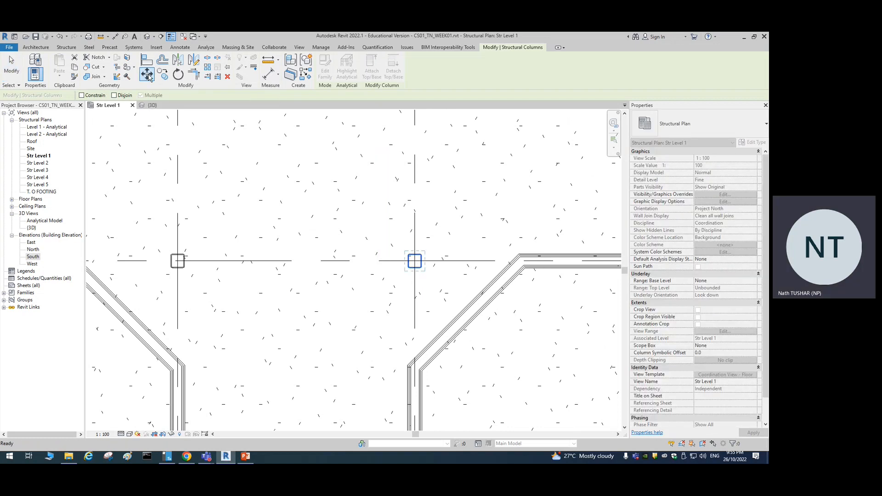
left_click(415, 262)
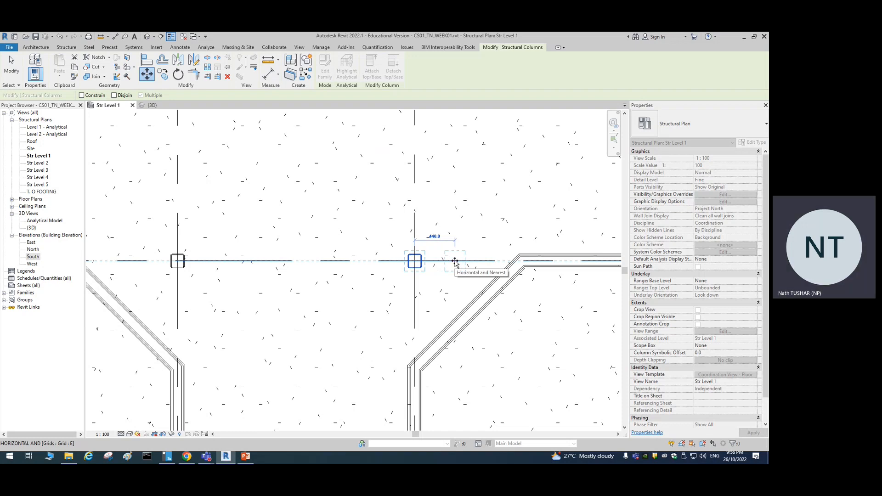
type("1275")
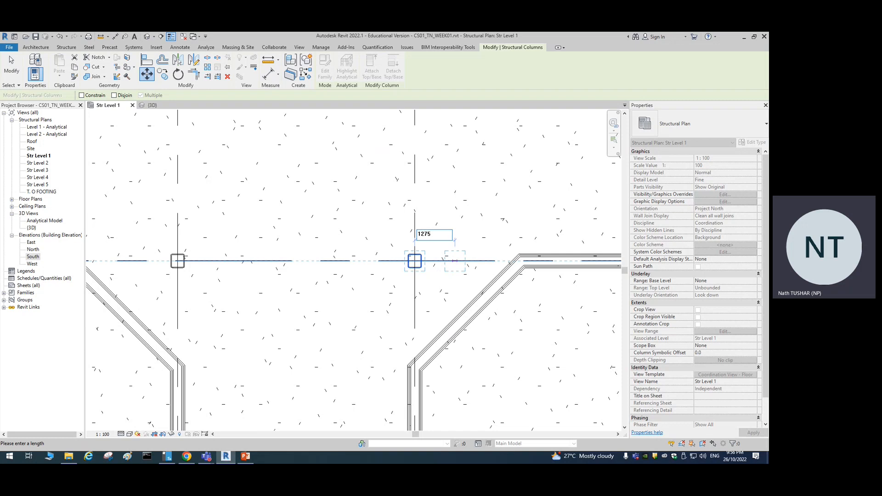
key("Return")
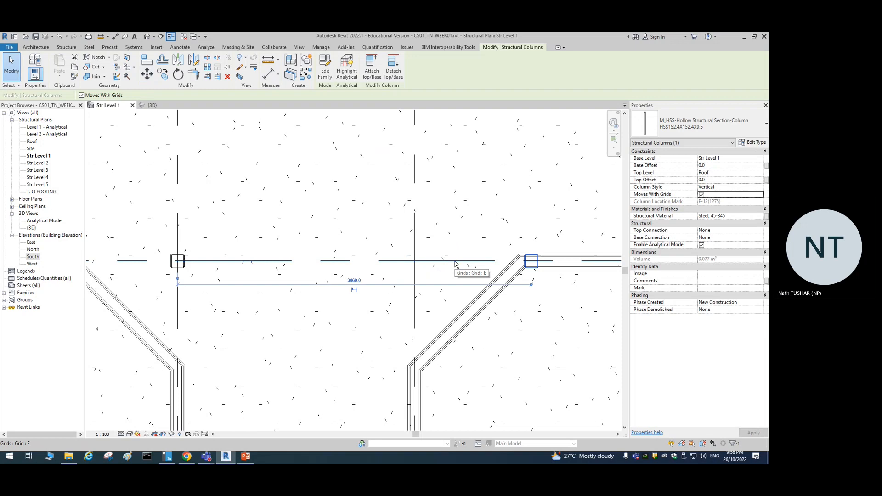
key("Escape")
- Move the column at grid E-11 1275 mm along grid E towards grid 10, into the linked wall
middle_click_drag(201, 290, 364, 295)
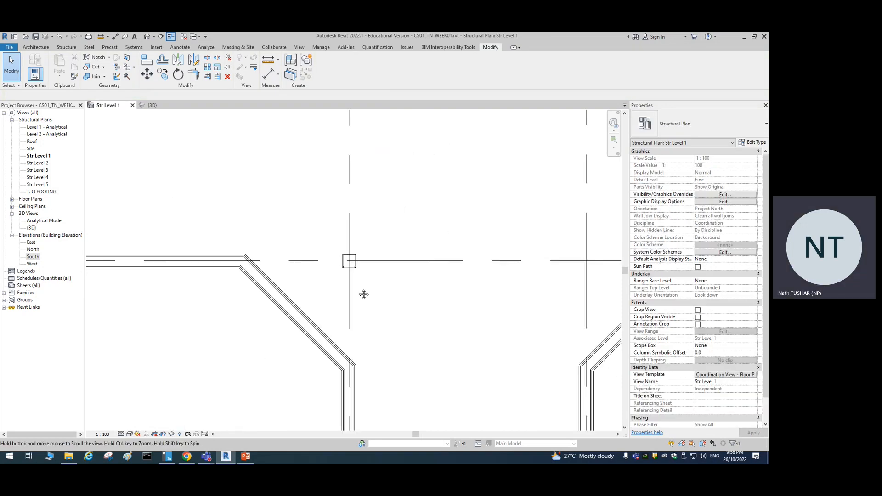
left_click(352, 265)
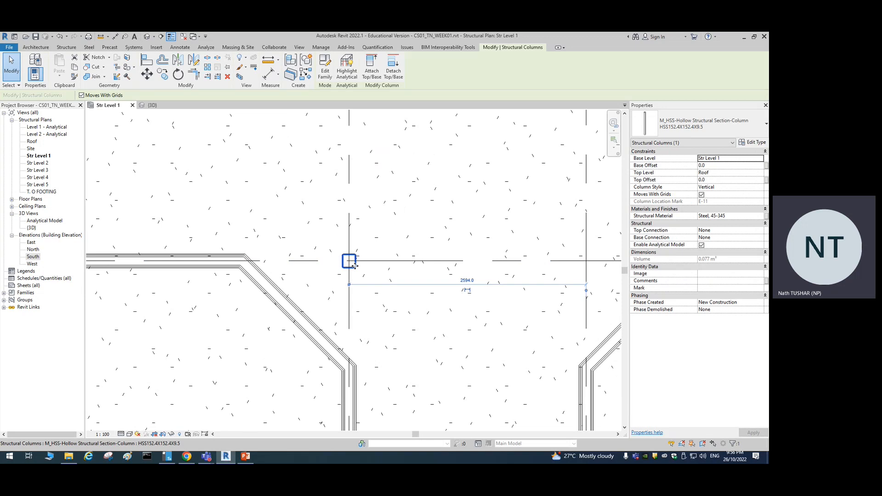
left_click(147, 75)
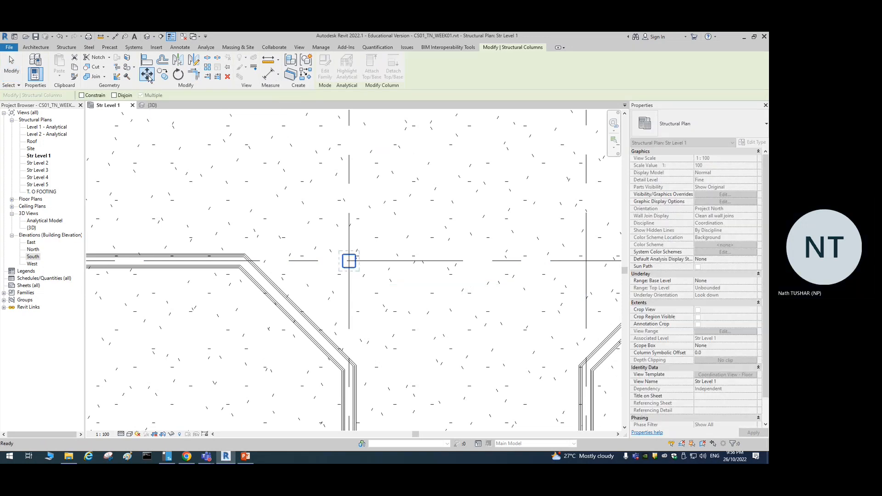
left_click(349, 262)
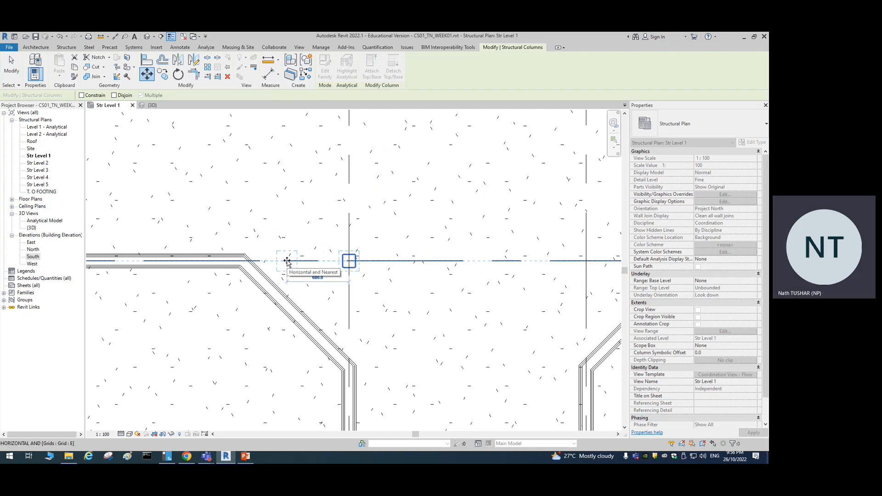
type("1275")
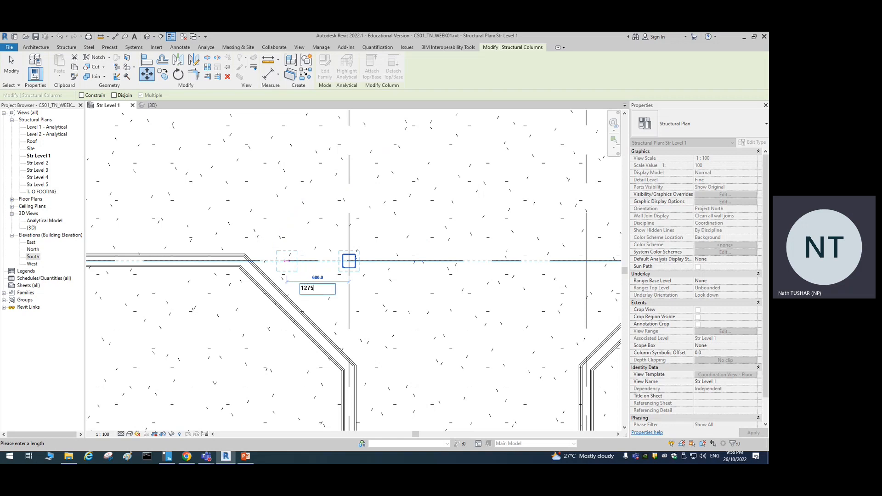
key("Return")
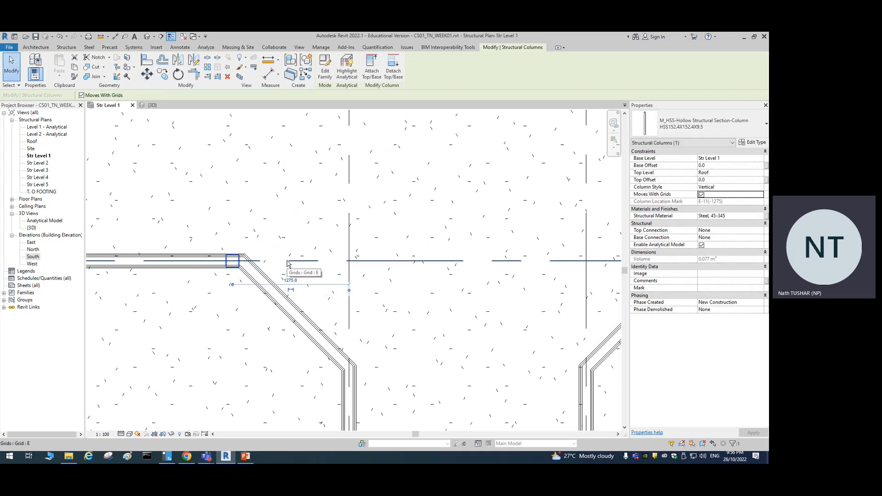
scroll(287, 262, "down", 3)
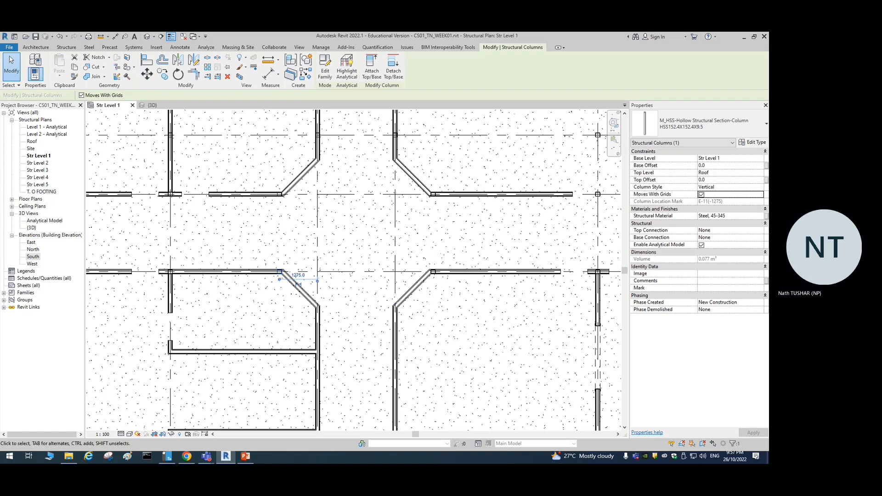
- Switch to the PowerPoint lecture outline, colour the "Creating column schedule" item red, and save the presentation
left_click(246, 456)
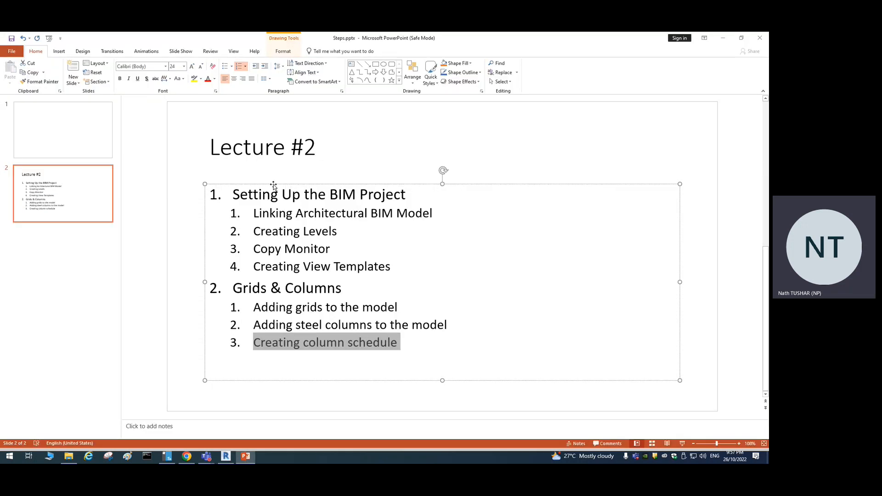
left_click(255, 344)
left_click_drag(255, 343, 400, 344)
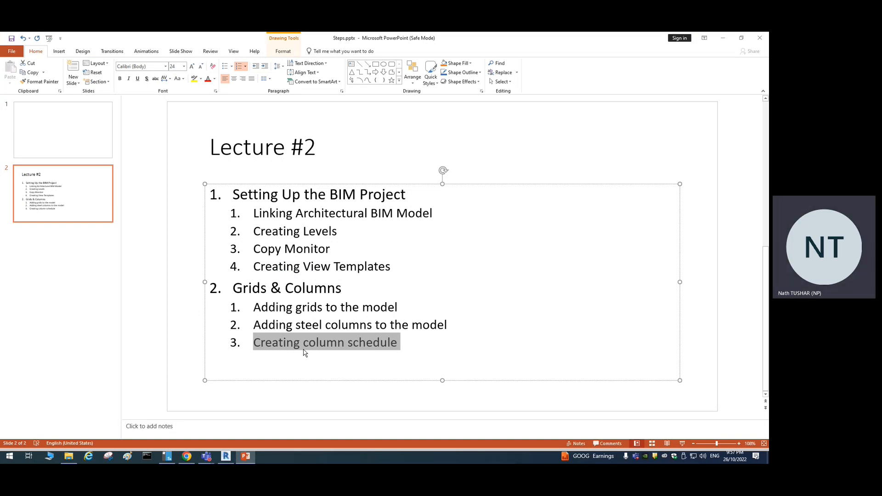
left_click(207, 79)
left_click(454, 325)
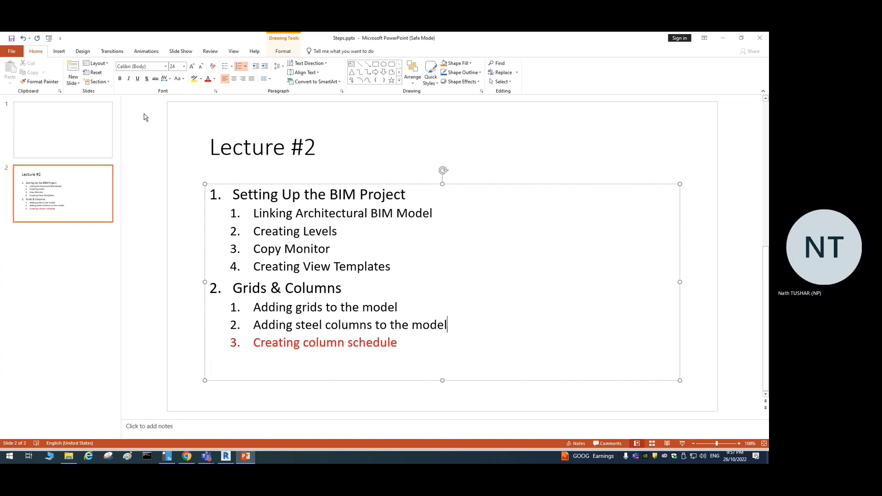
left_click(14, 39)
- Return to Revit, deselect the moved column, and save the project with the whole Str Level 1 plan in view
left_click(226, 457)
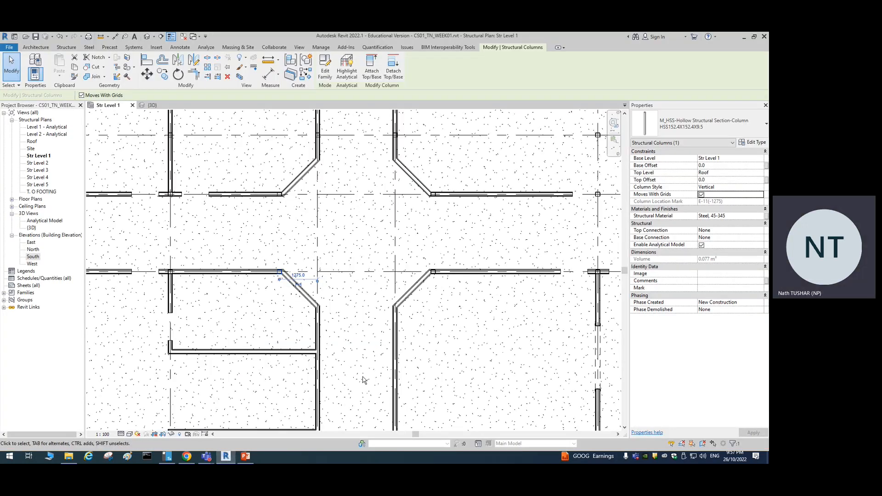
scroll(363, 378, "down", 4)
left_click(457, 173)
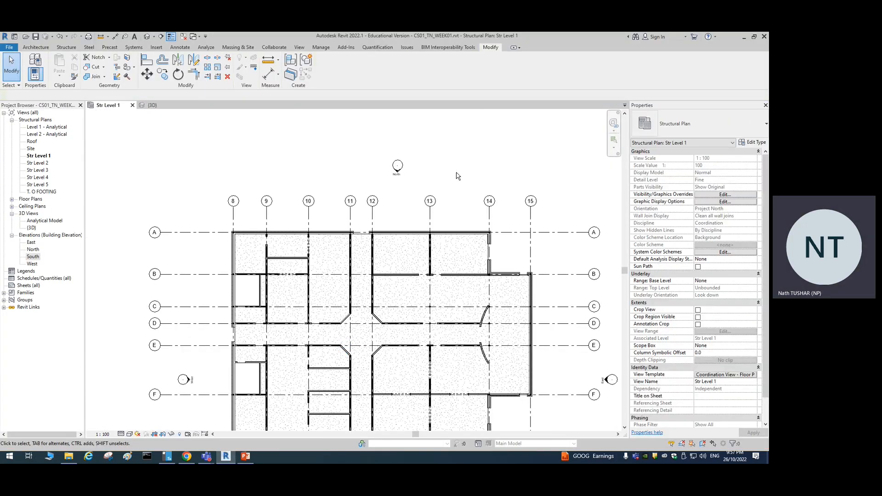
scroll(464, 123, "down", 2)
middle_click_drag(466, 160, 412, 151)
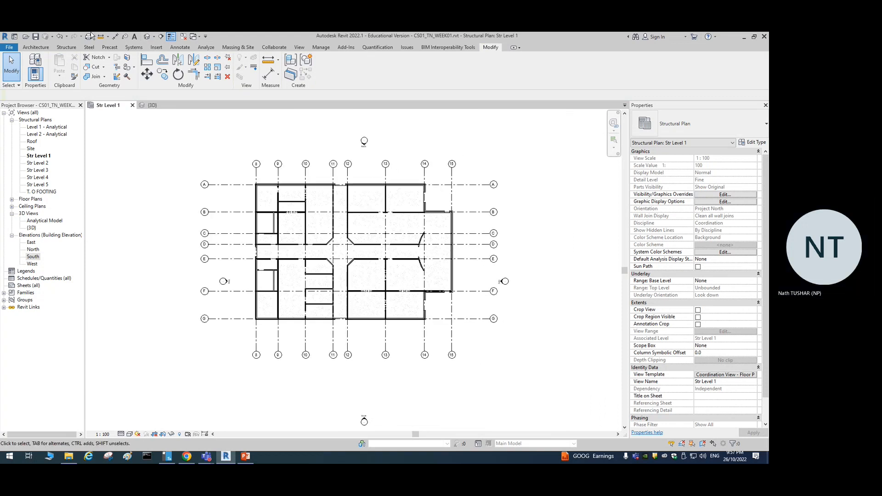
left_click(36, 40)
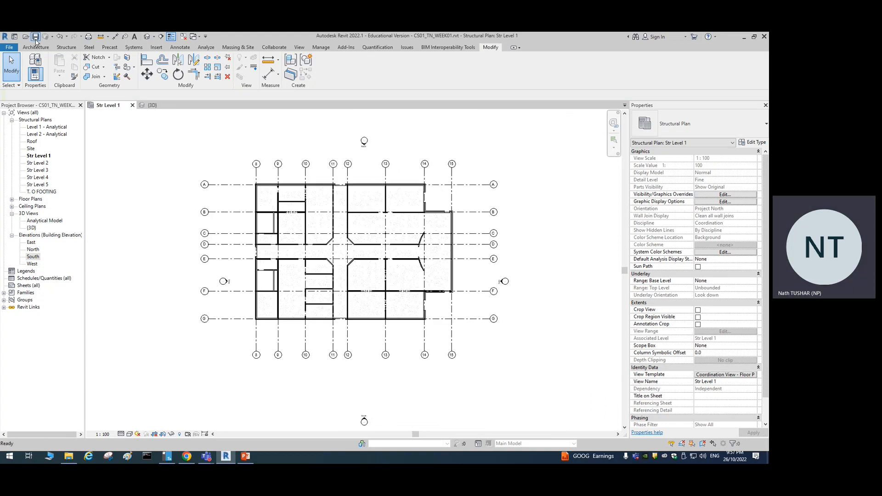
- Save the project as a new project file named CS01_TN_WEEK02.rvt in the Week 2 folder
left_click(9, 47)
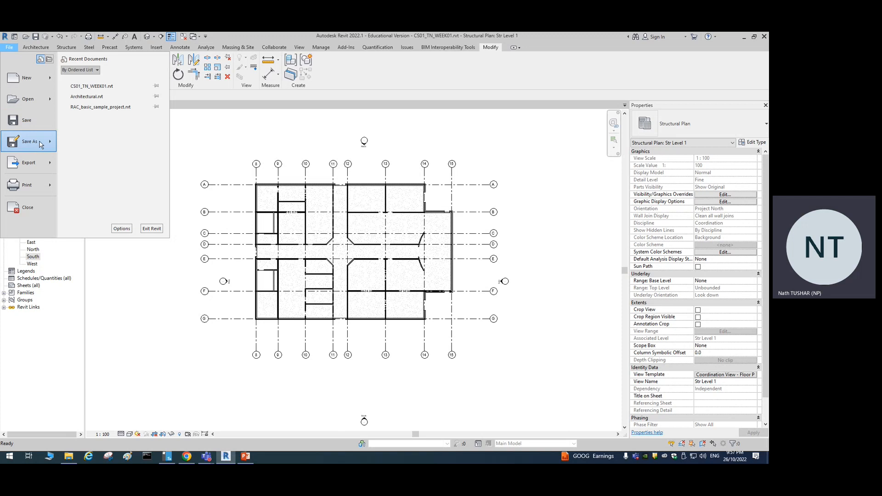
mouse_move(41, 146)
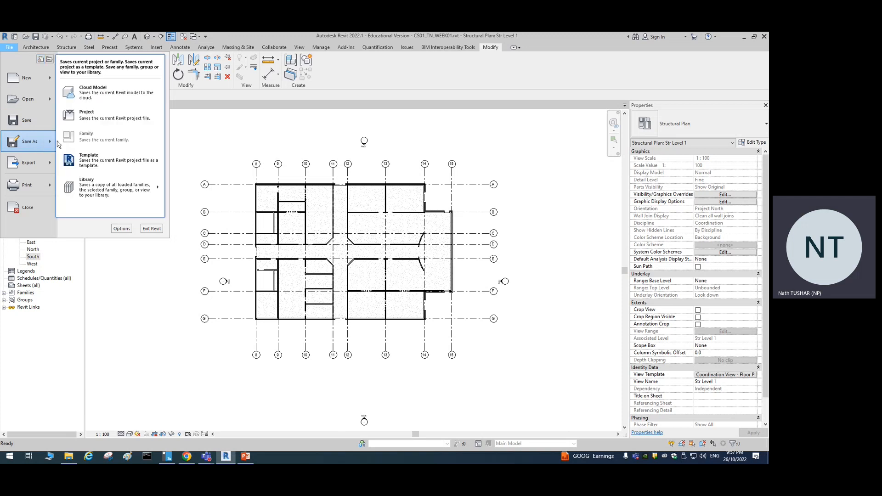
left_click(99, 118)
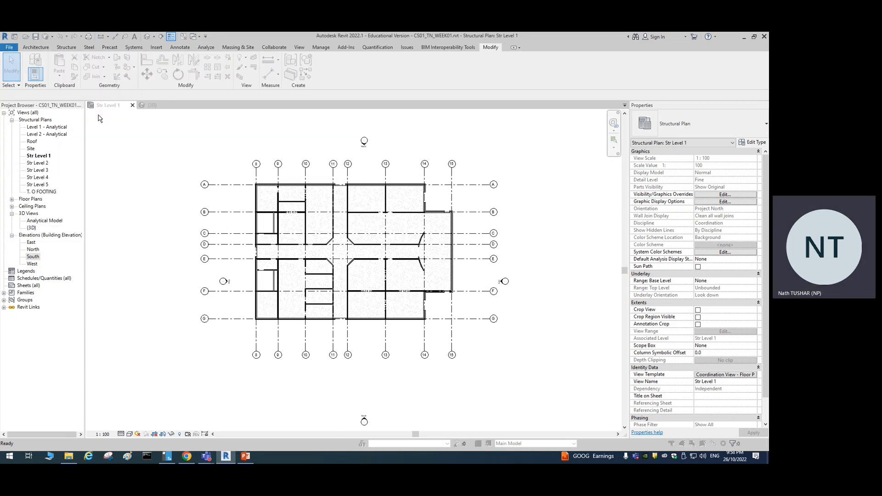
left_click(275, 172)
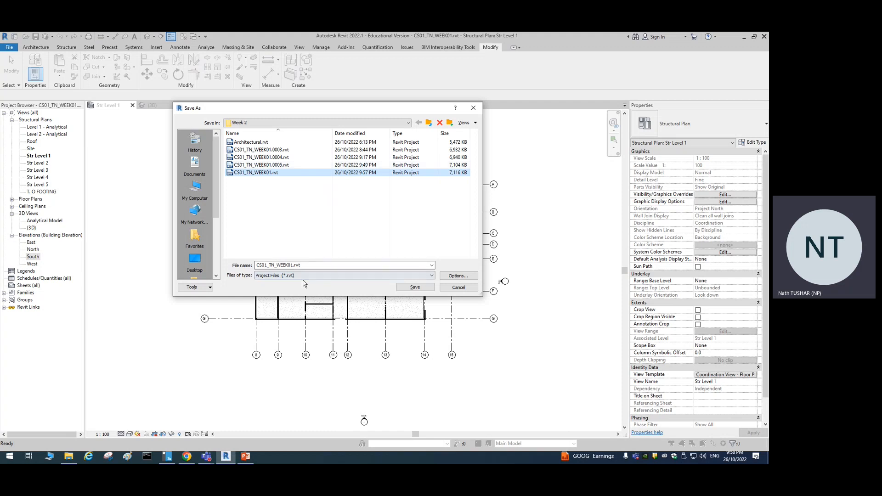
left_click(291, 265)
left_click(292, 265)
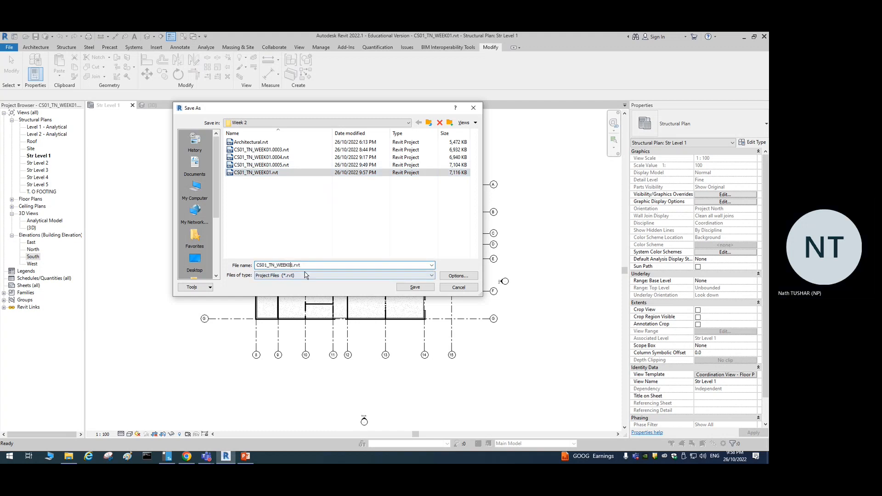
type("2")
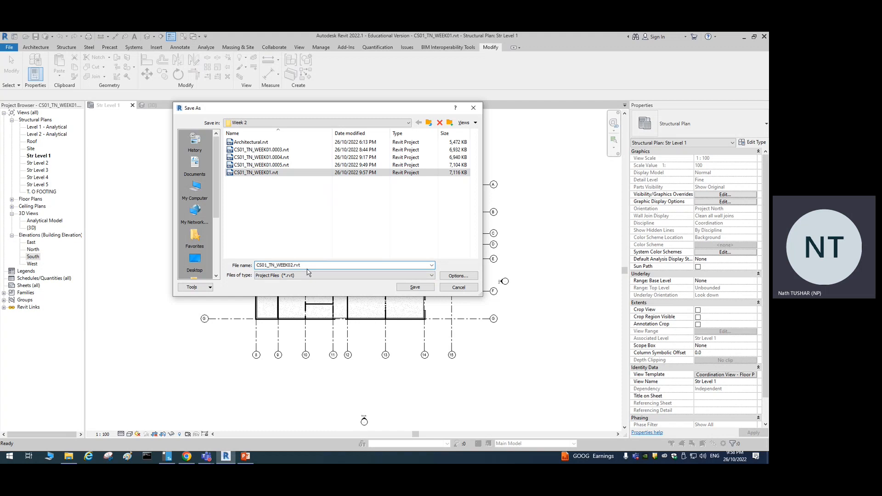
left_click(414, 287)
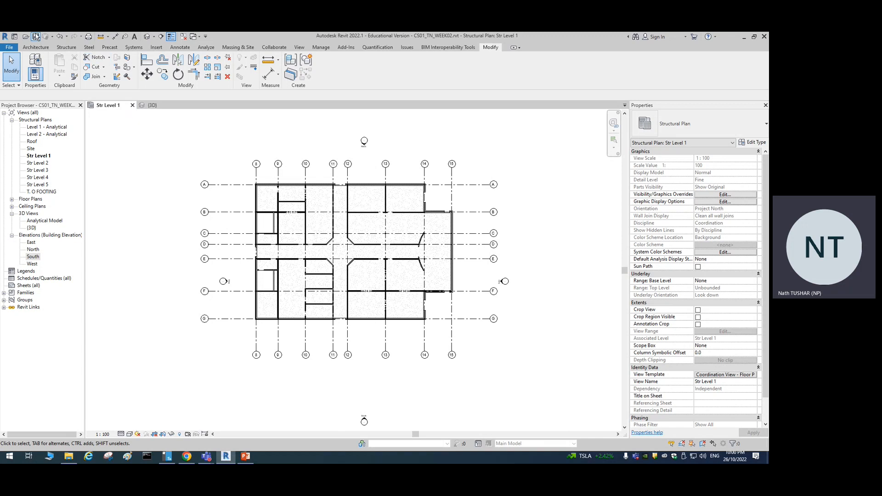
- Close both open views of the project and exit Revit
left_click(133, 105)
left_click(132, 105)
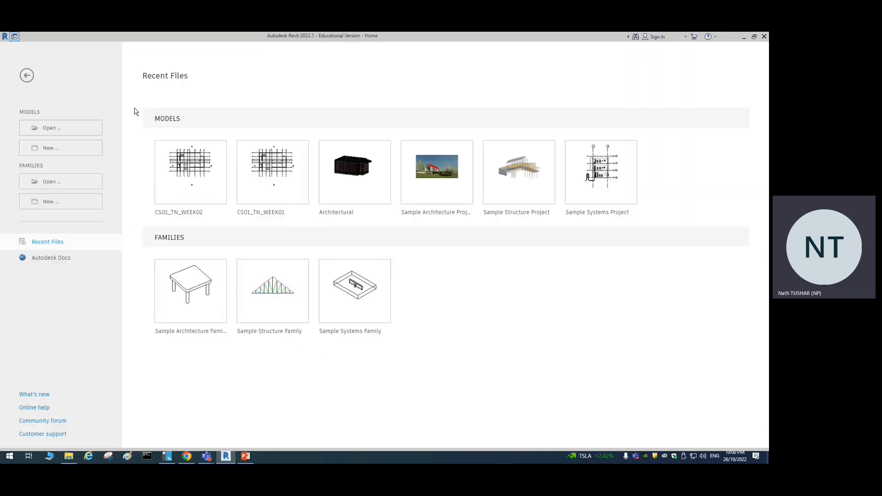
left_click(764, 36)
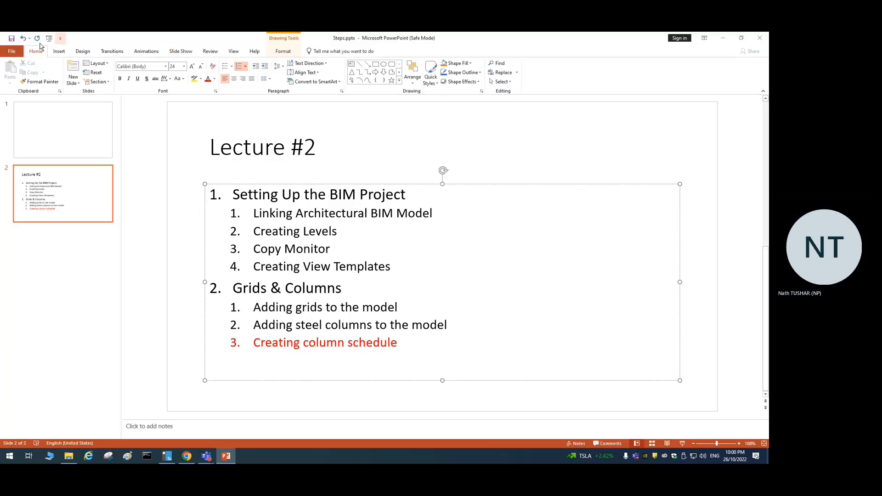
- Switch to the Lecture #2 meeting in Teams and stop sharing the screen
left_click(201, 459)
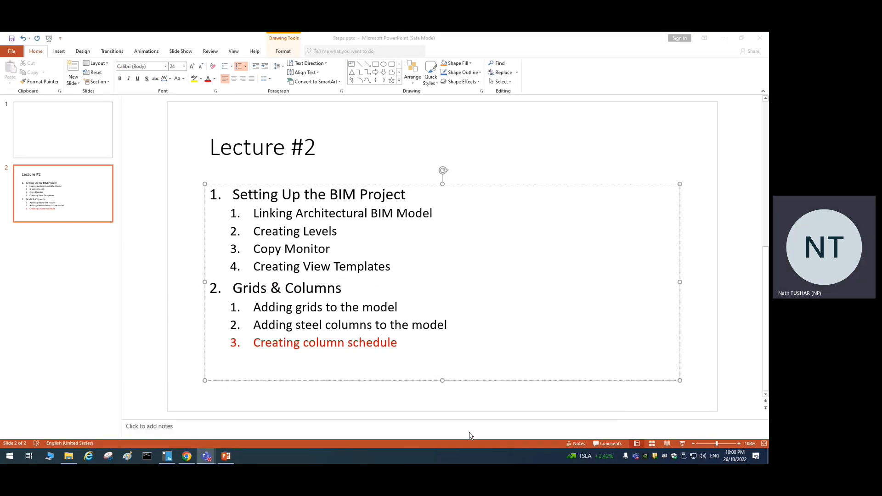
left_click(177, 425)
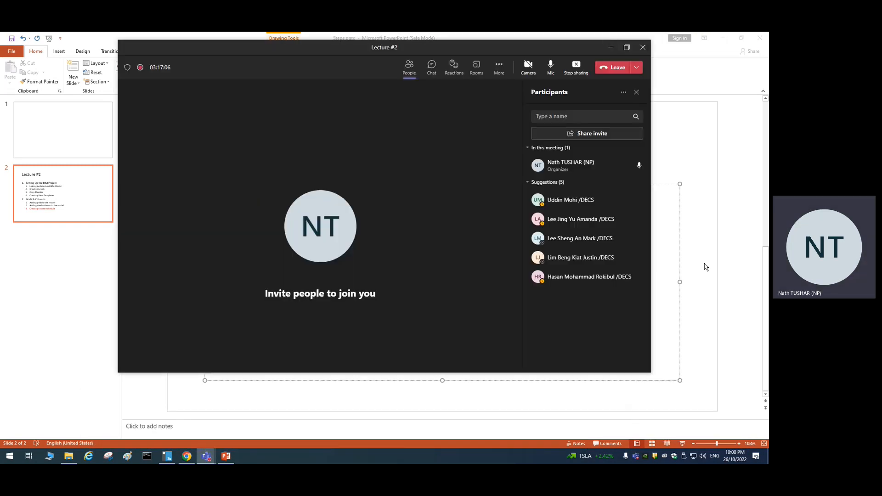
left_click(576, 68)
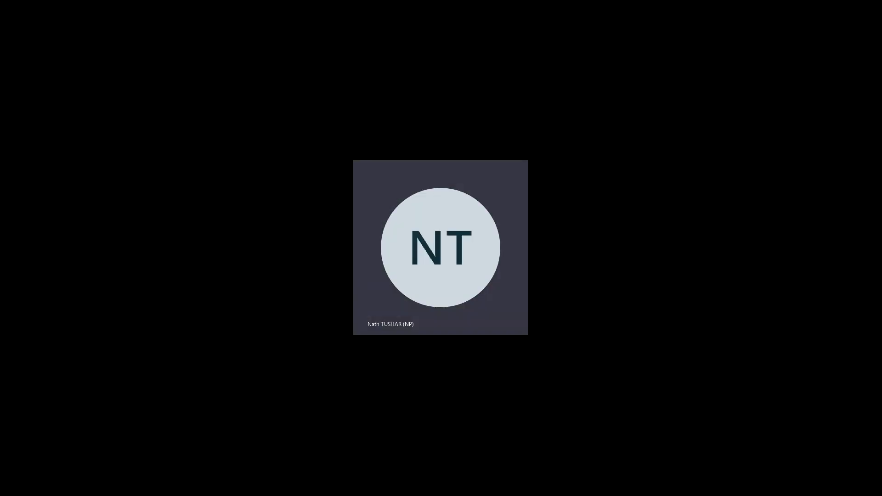